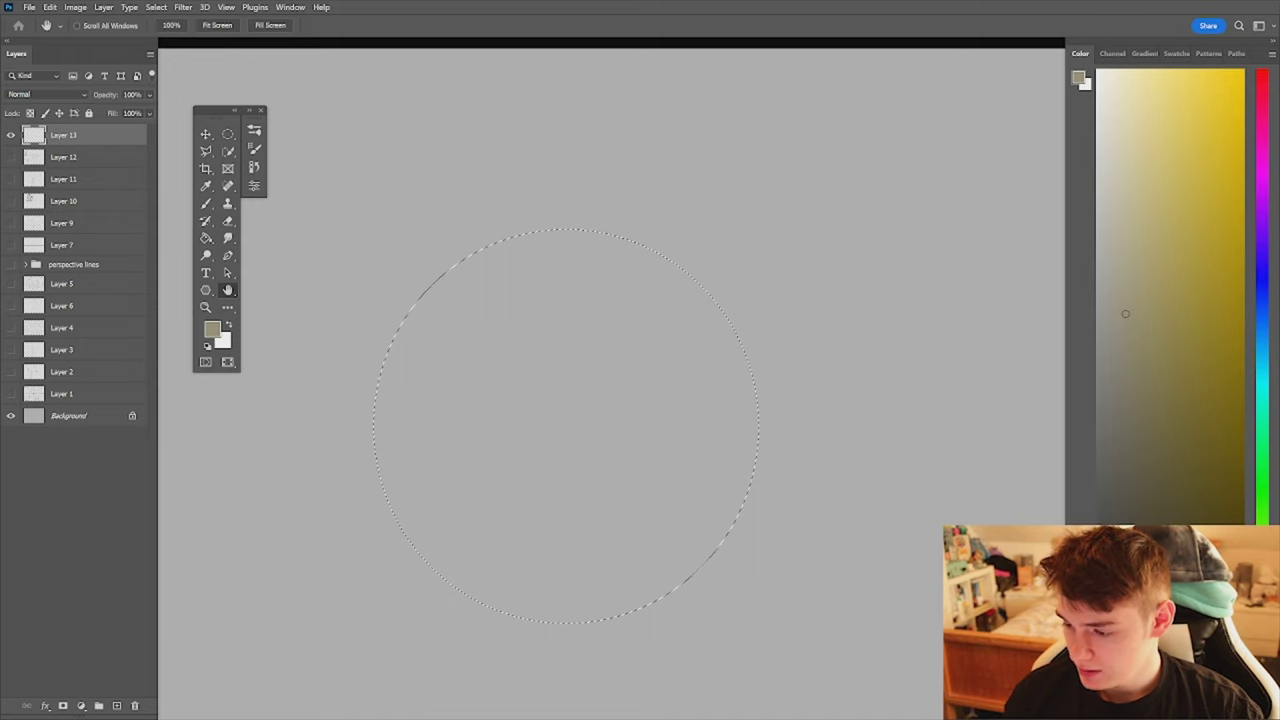
- Test several yellow tones as fills in the circular selection on Layer 13, finishing with a deep golden ochre
click(1182, 181)
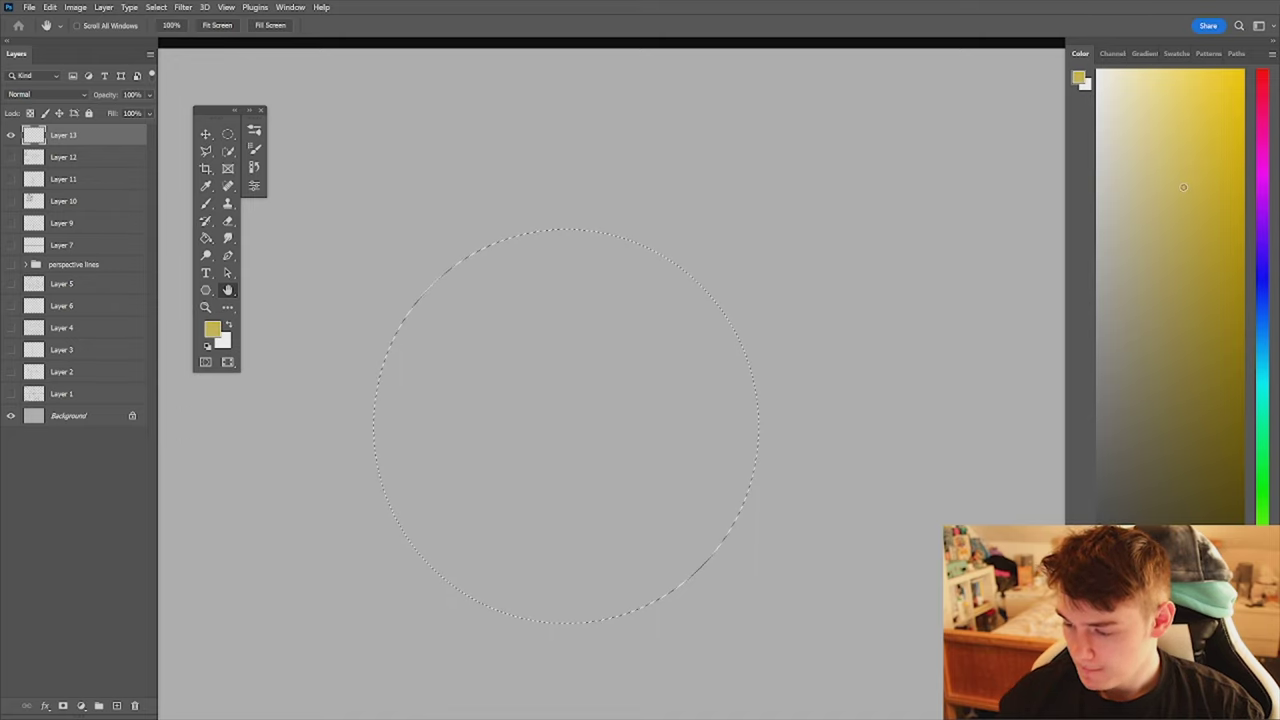
key(g)
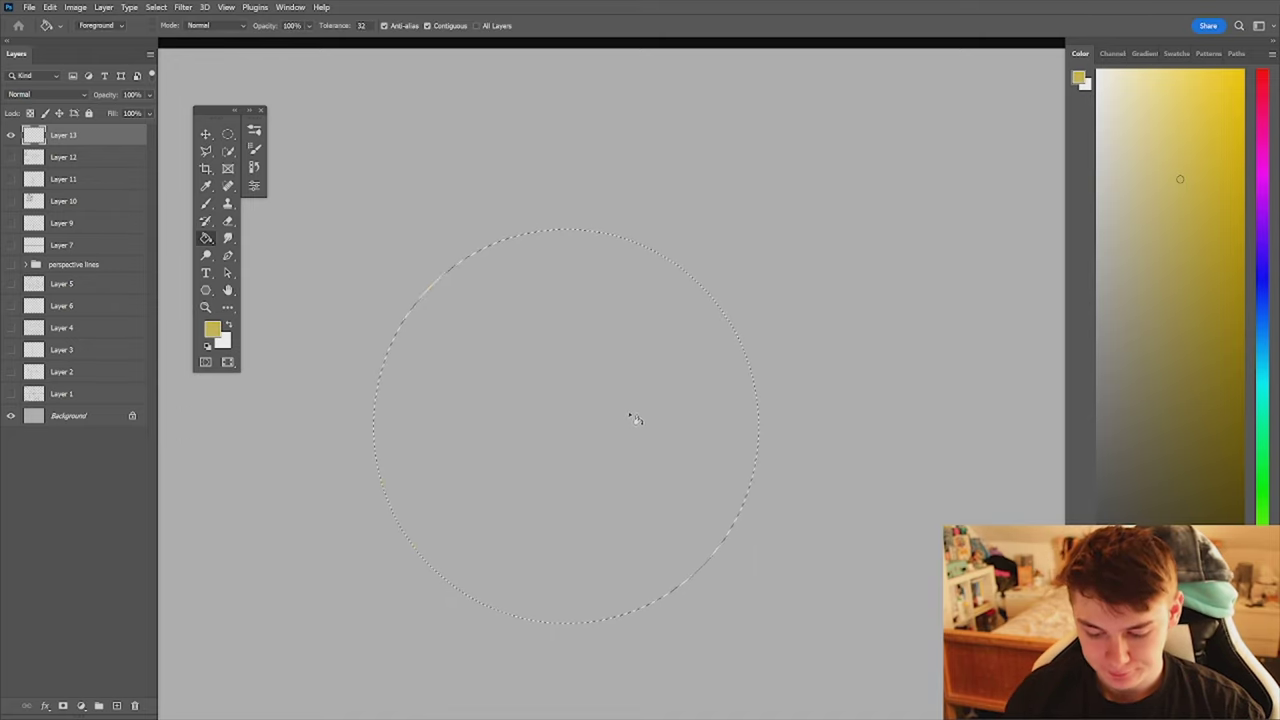
click(633, 537)
key(b)
click(1262, 627)
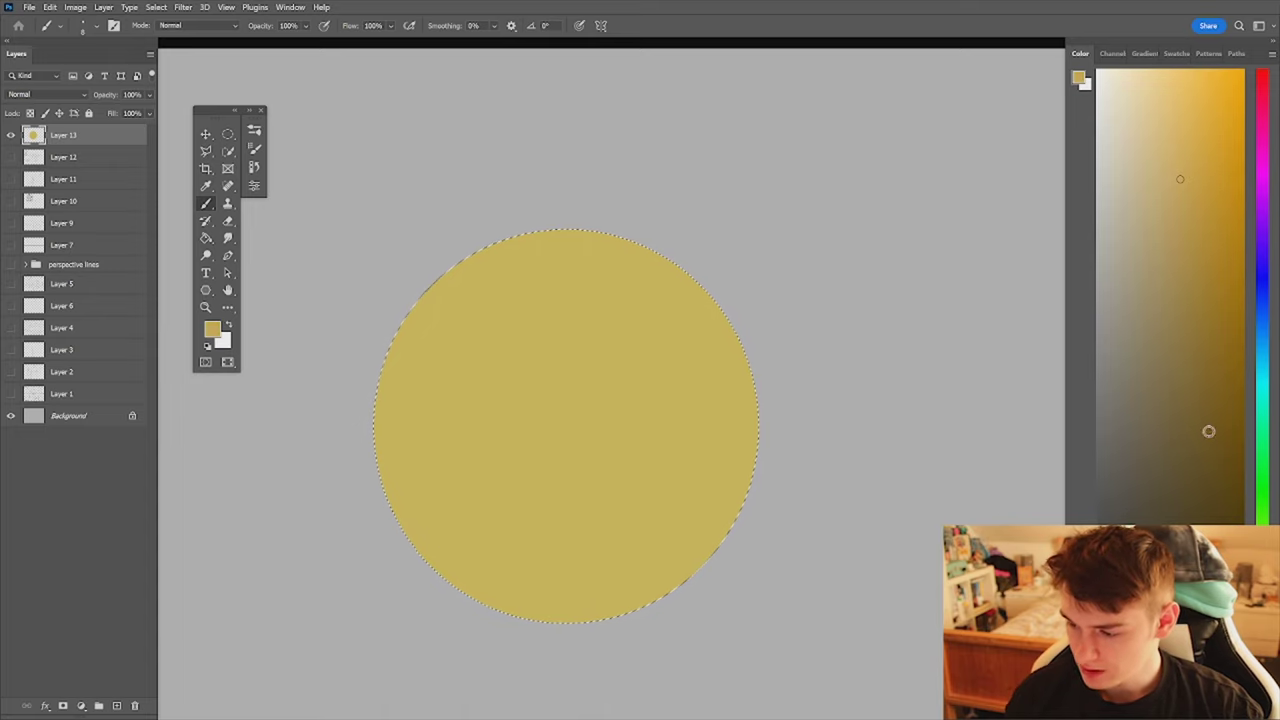
key(g)
click(645, 431)
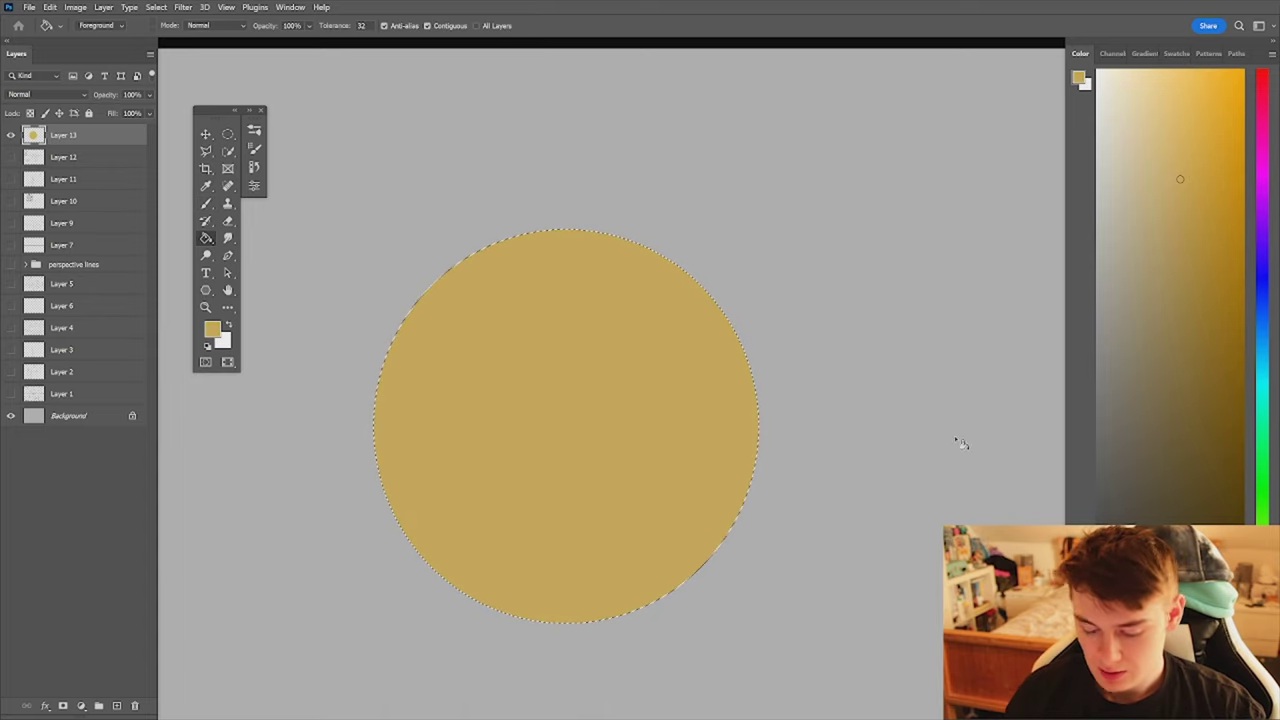
click(1206, 309)
click(620, 394)
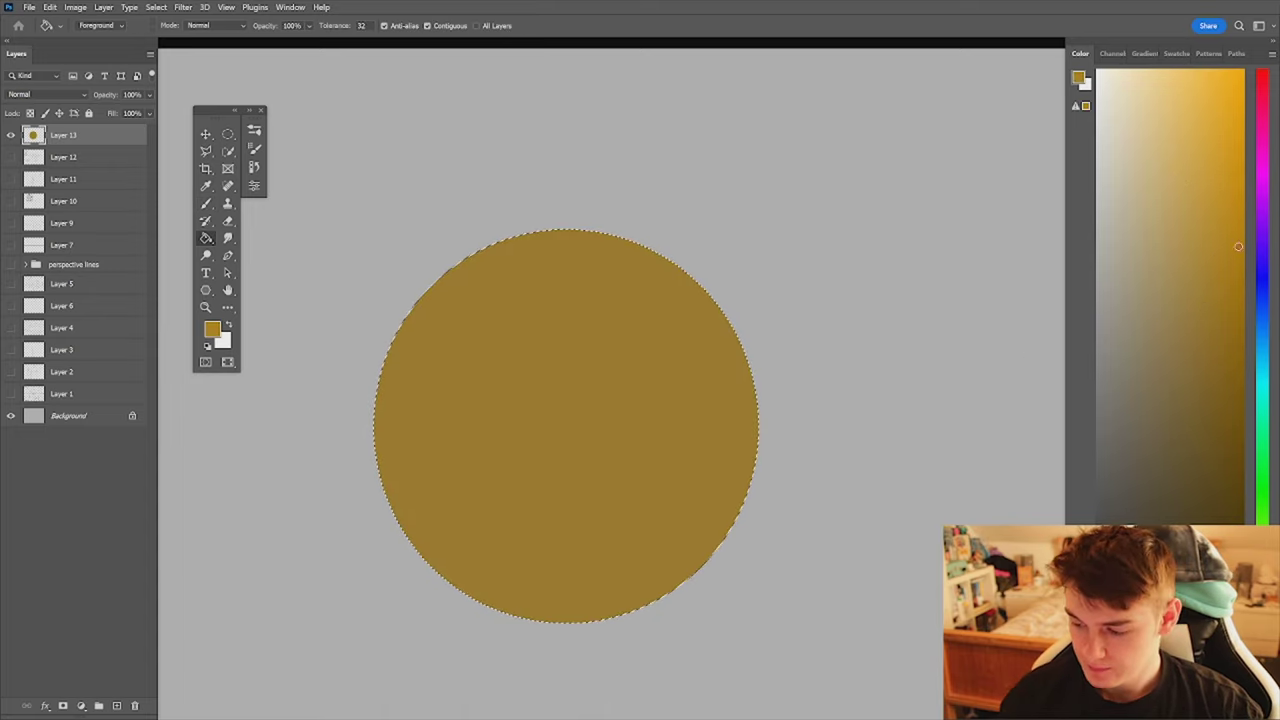
click(690, 392)
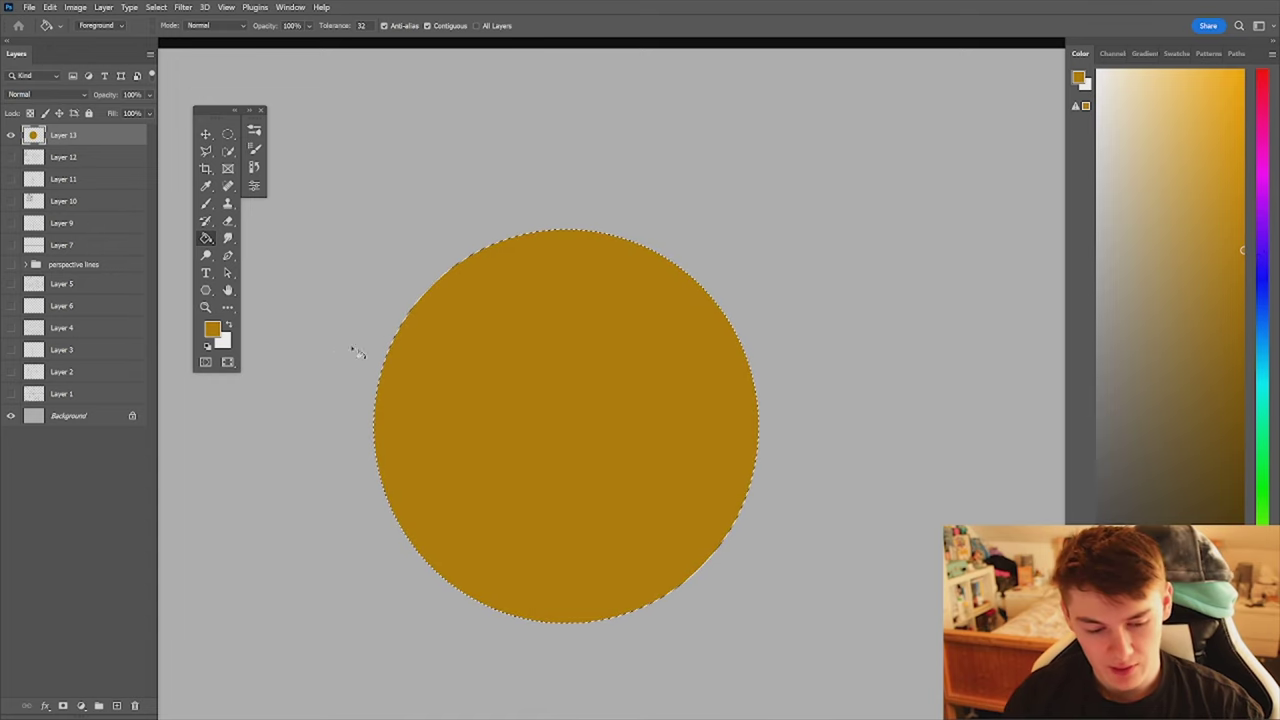
- Choose the Soft Round 500 6 brush from the ModeMap_BrushPack2021 brushes
key(b)
click(254, 131)
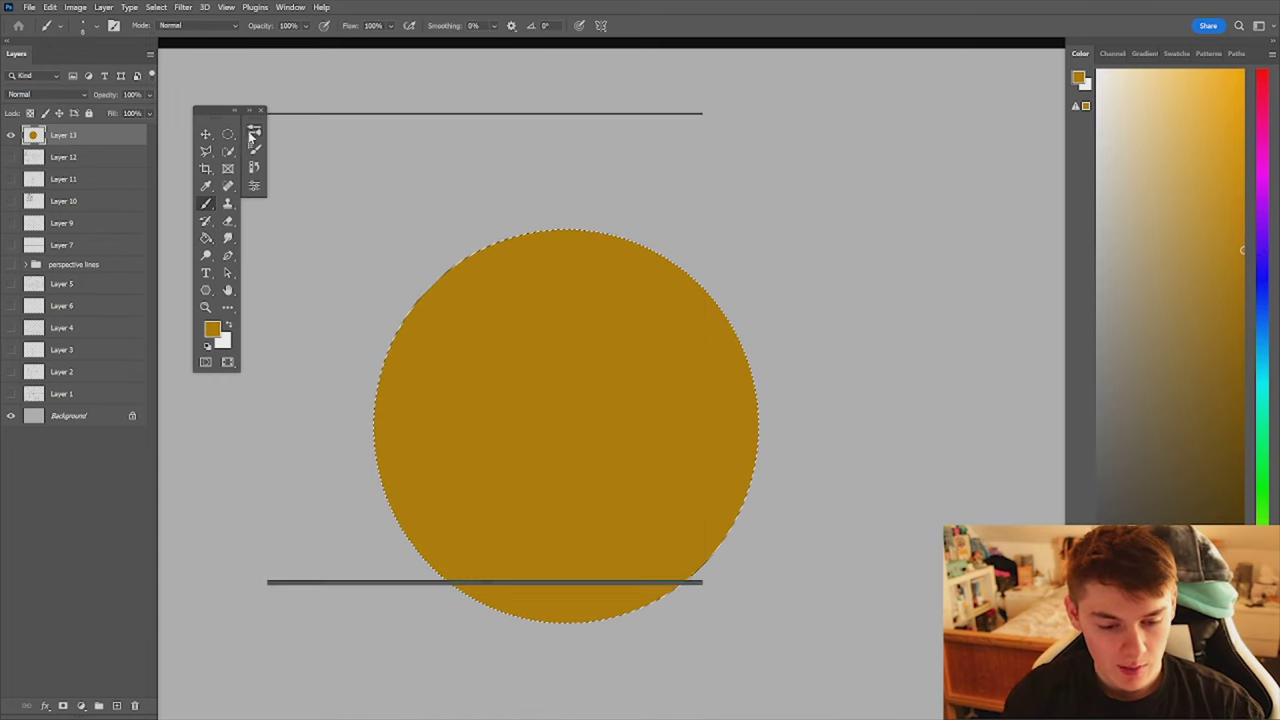
click(332, 379)
click(545, 379)
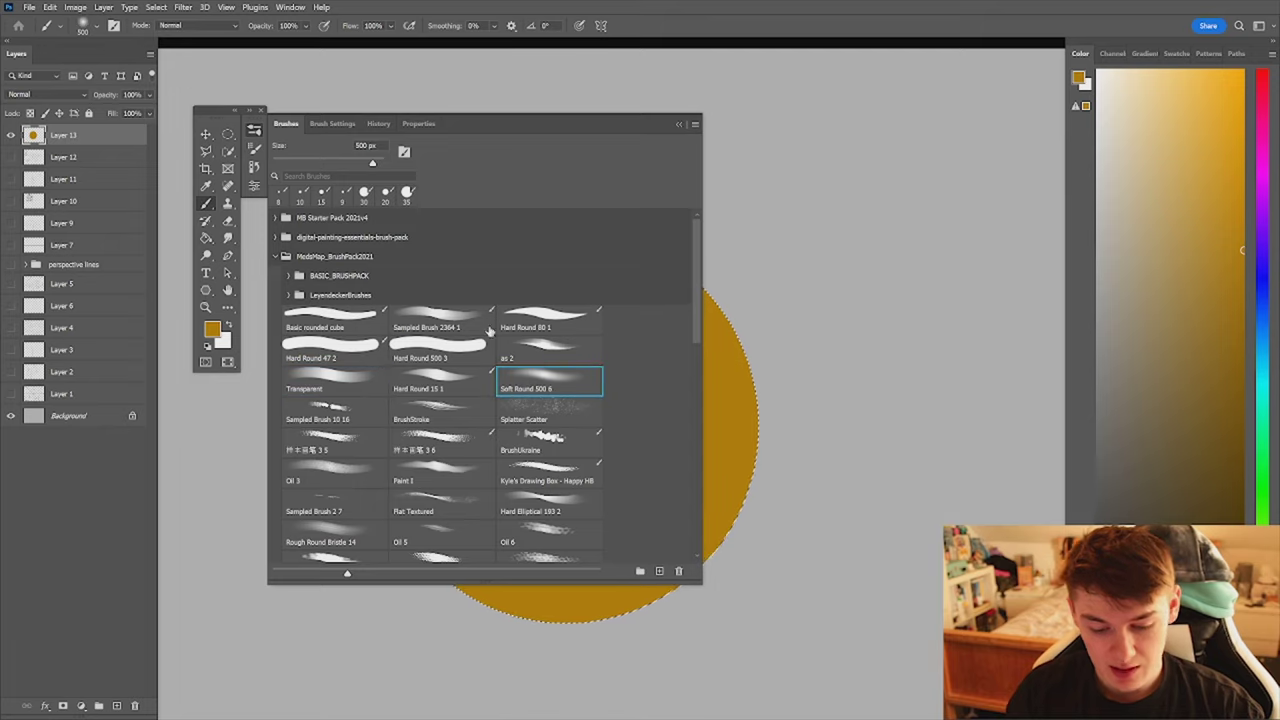
click(256, 132)
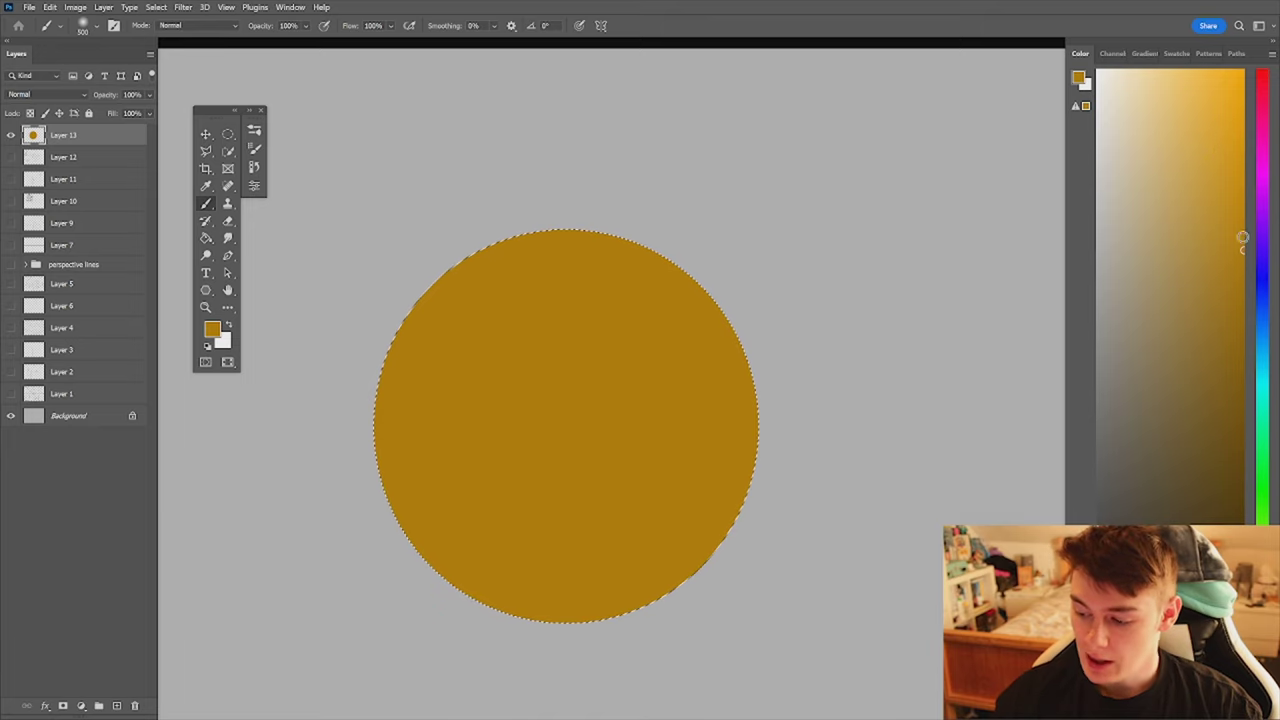
- Enlarge the soft brush to 1300 px and paint a brighter golden yellow light over the ball's upper-right side
click(1243, 140)
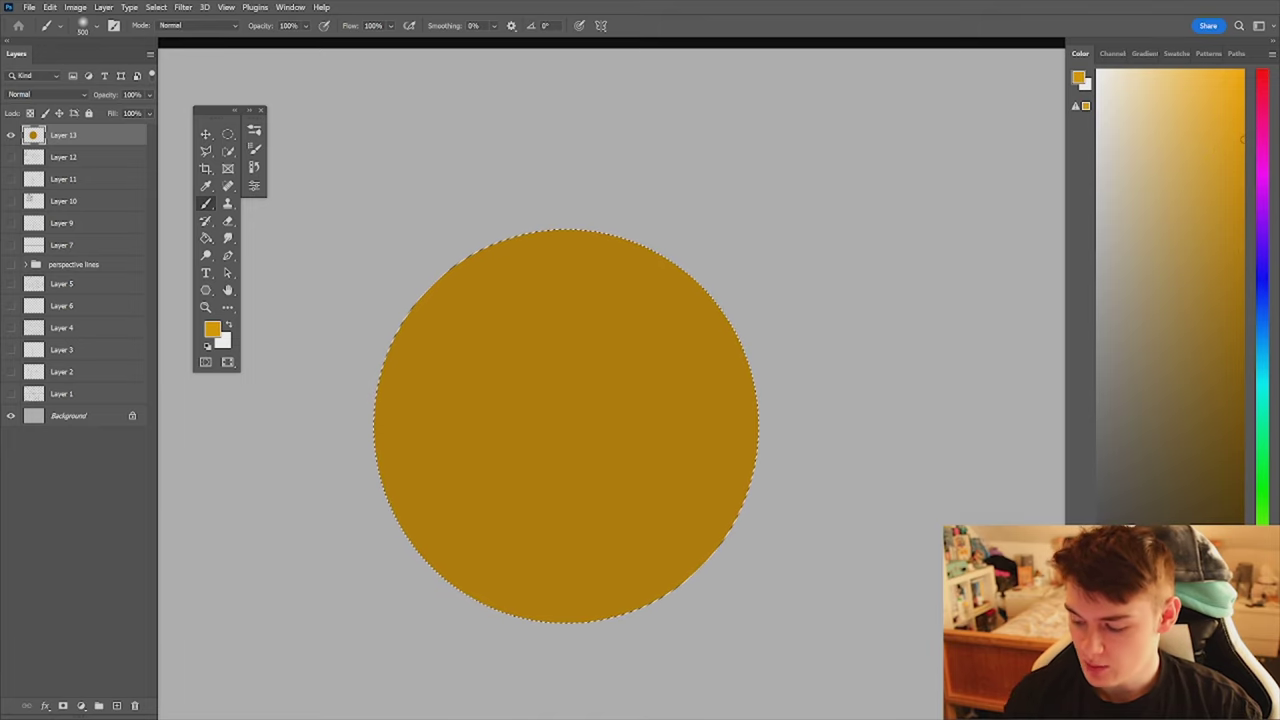
click(1262, 623)
key(bracketright)
key(bracketright)
key(bracketright)
key(bracketright)
key(bracketright)
key(bracketright)
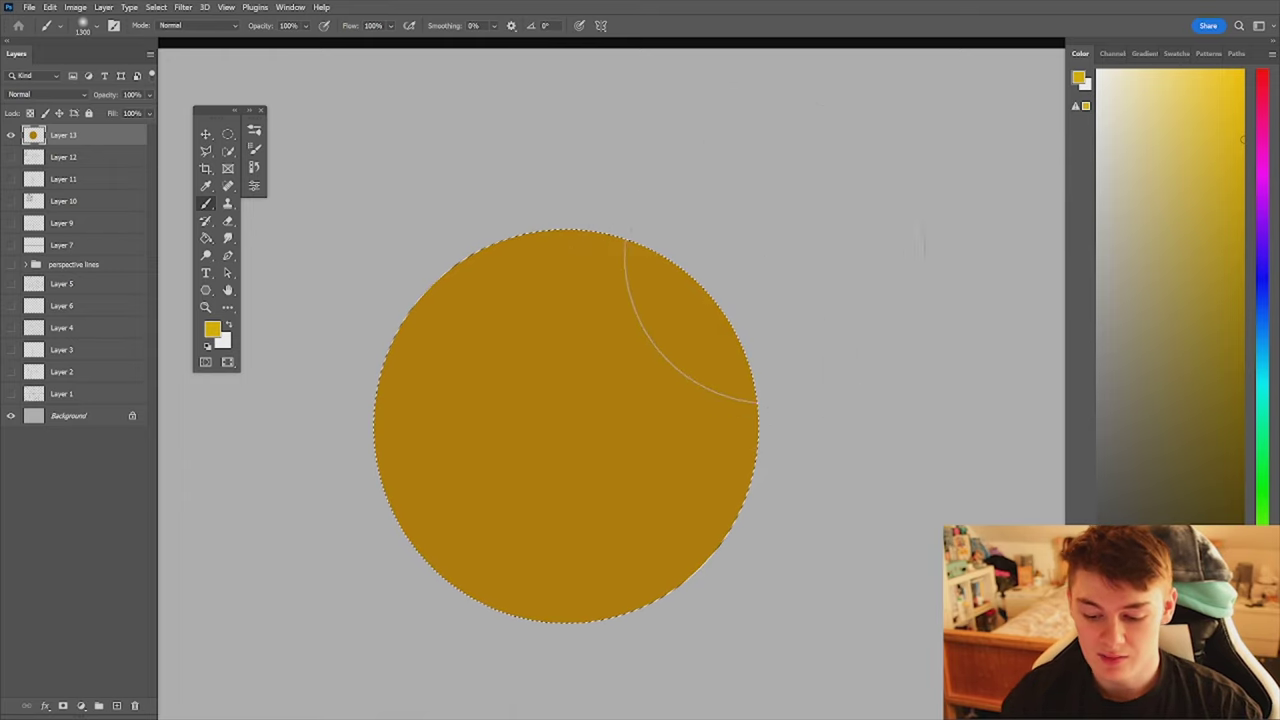
mouse_move(848, 224)
mouse_down()
mouse_move(858, 186)
mouse_move(809, 328)
mouse_move(788, 197)
mouse_move(755, 221)
mouse_up()
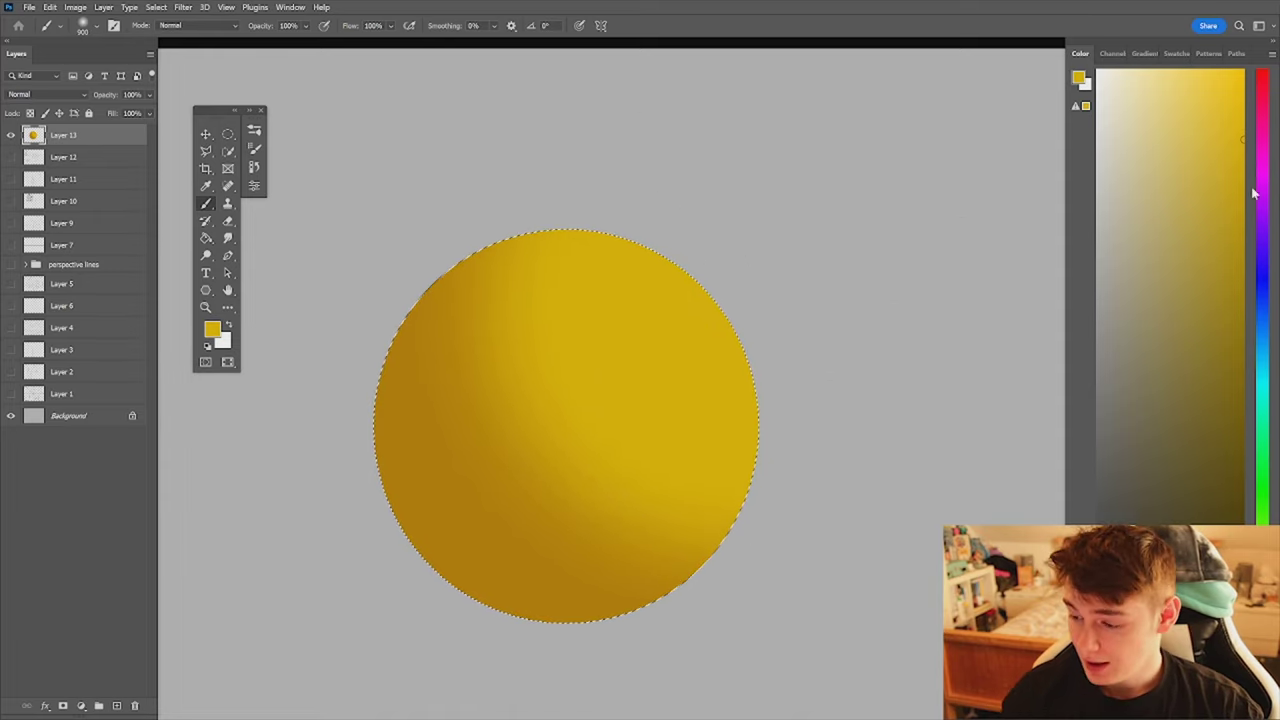
- Paint a soft pale-yellow highlight streak from the ball's upper-right edge toward its centre
click(1161, 62)
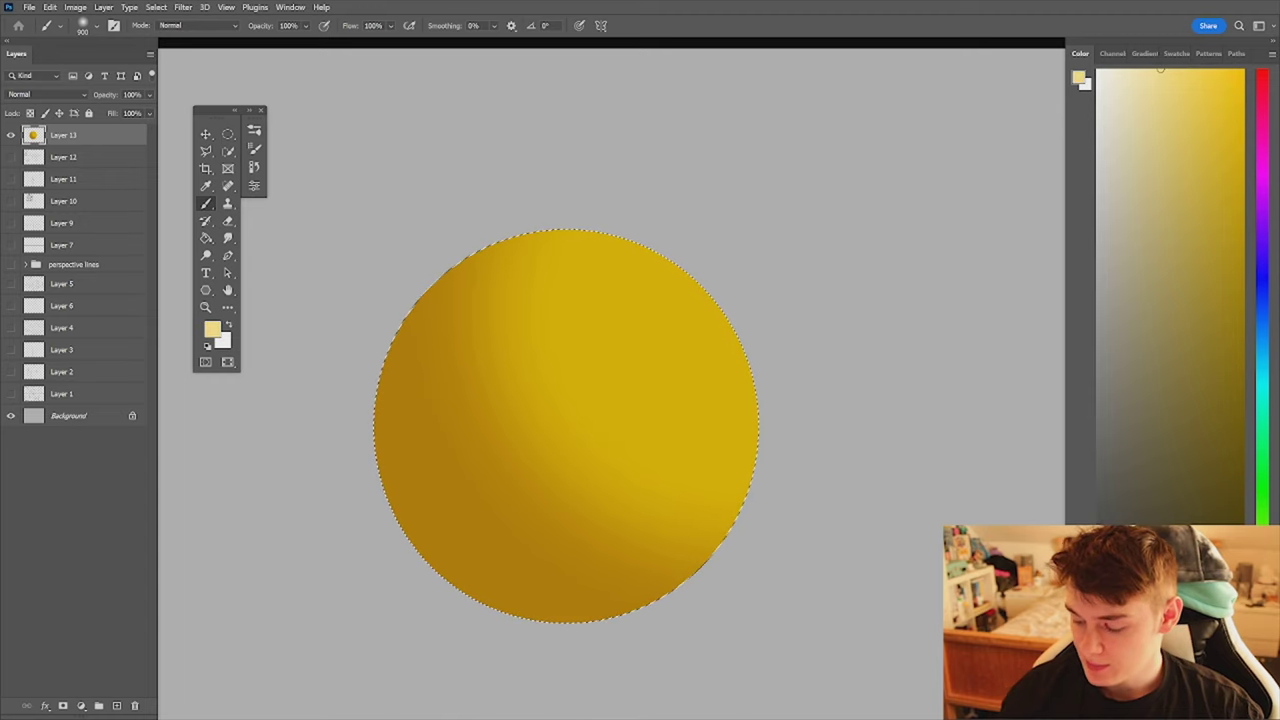
drag(1262, 630, 1262, 610)
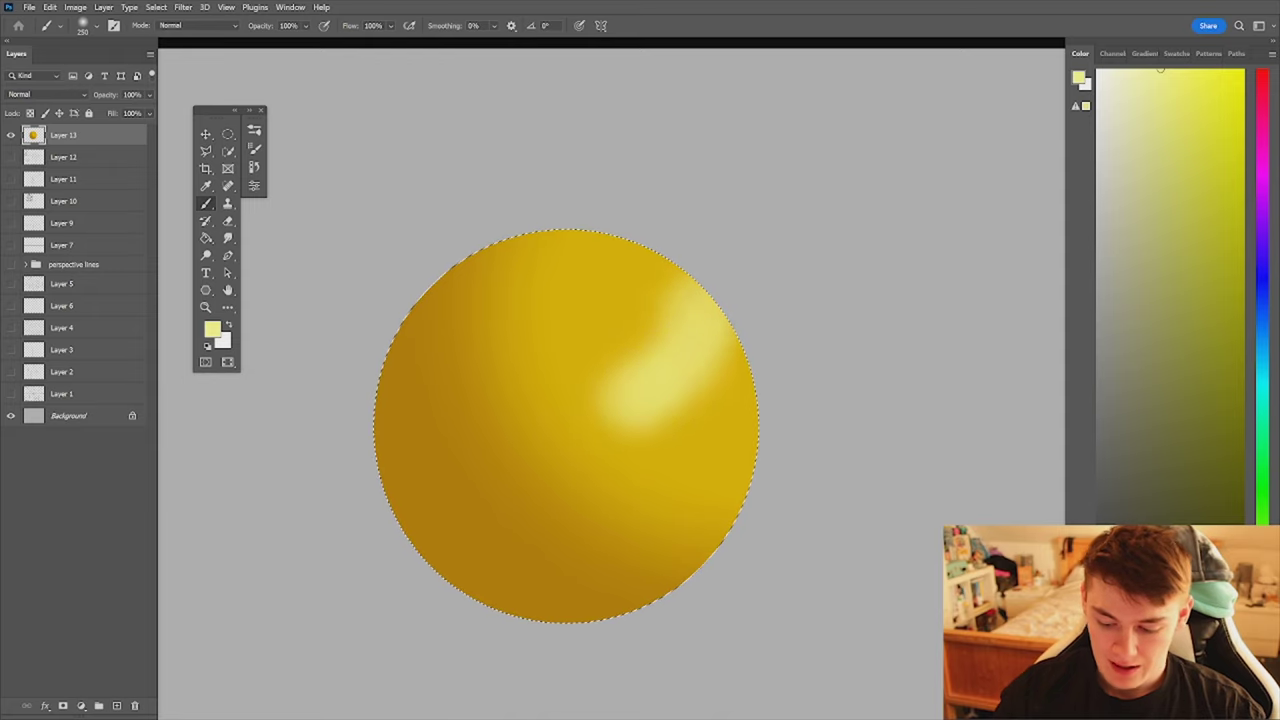
drag(640, 352, 624, 412)
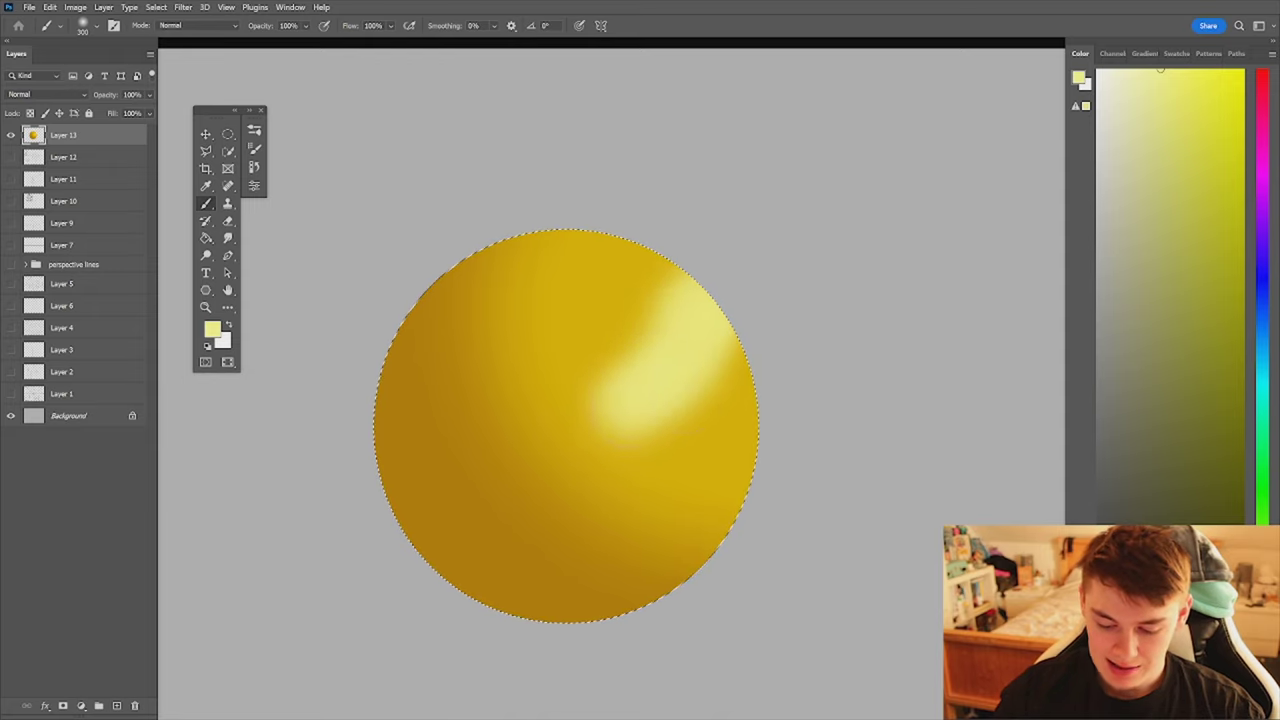
- Narrow and soften both sides of the highlight streak with yellows sampled from the ball, using the 300 px brush
alt+click(709, 425)
drag(722, 396, 670, 436)
alt+click(604, 272)
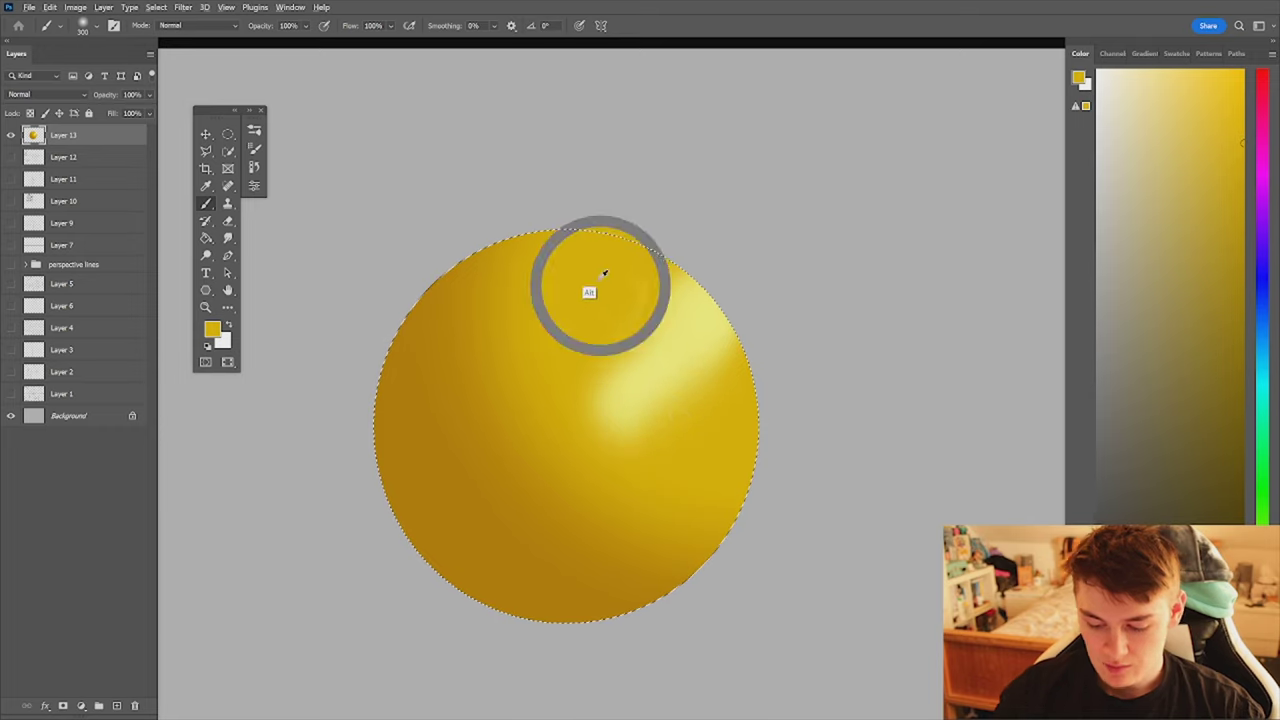
alt+click(702, 325)
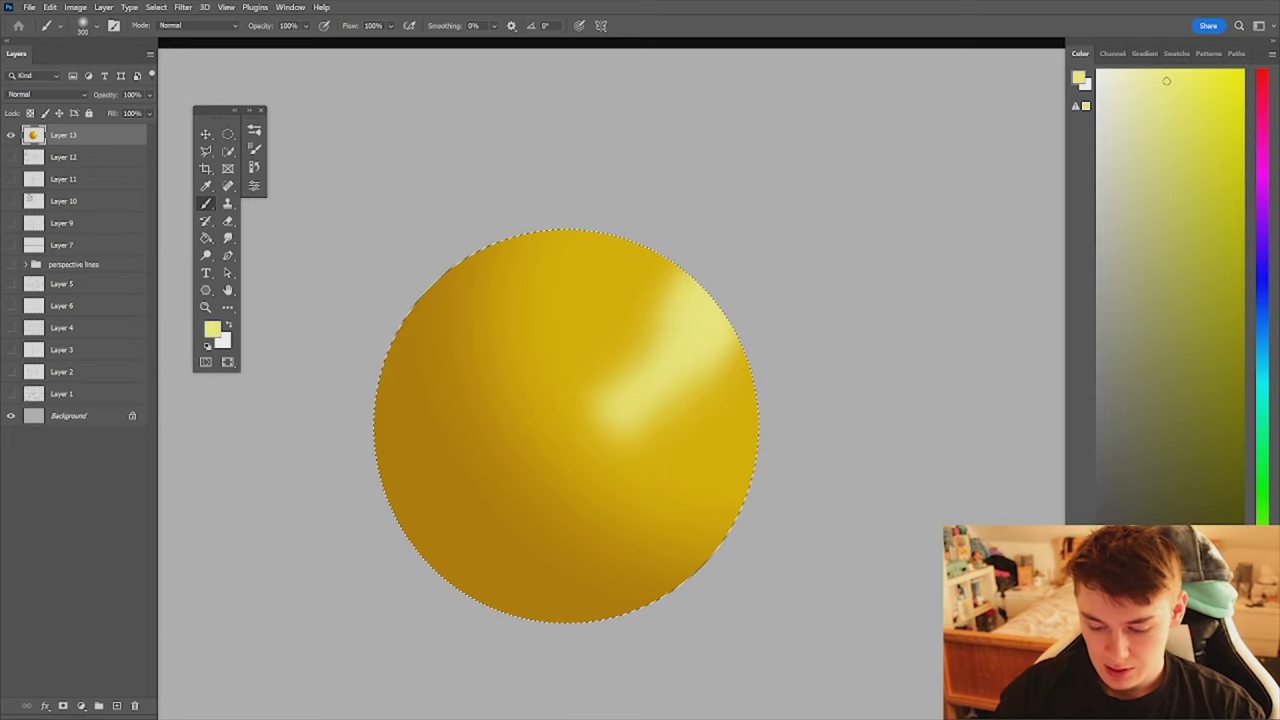
drag(675, 338, 638, 378)
alt+click(631, 276)
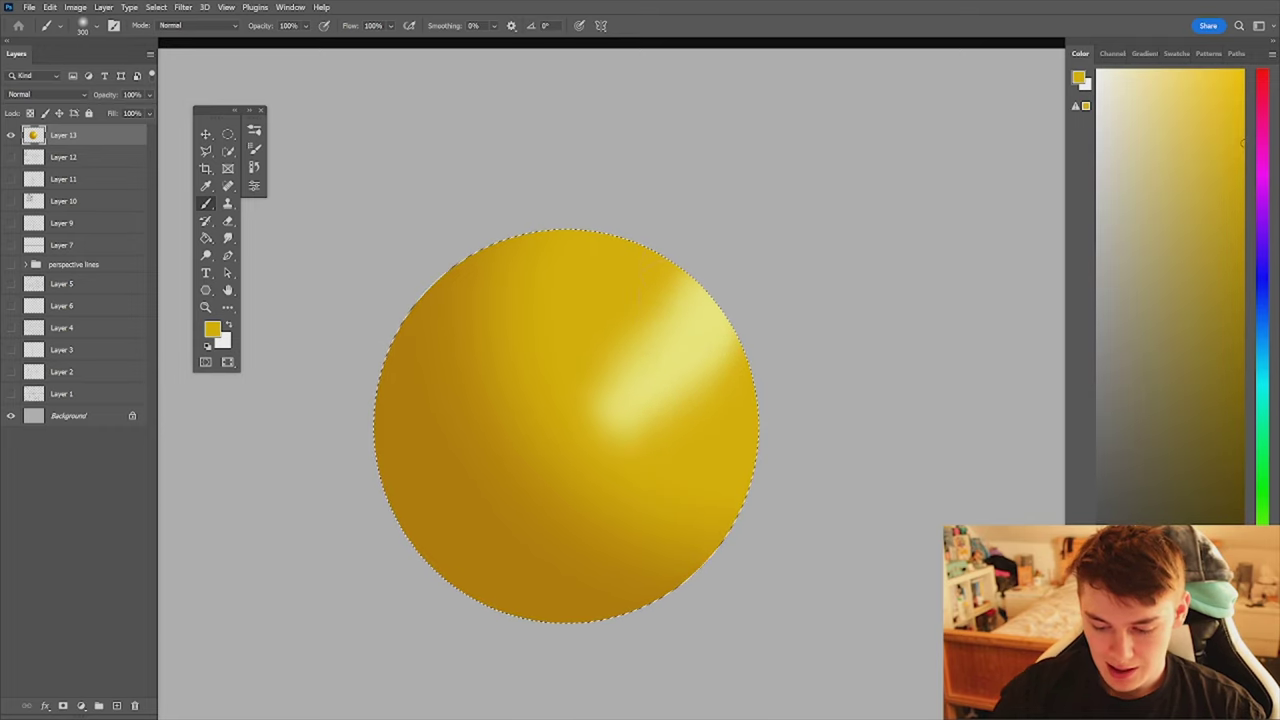
alt+click(688, 412)
alt+click(621, 280)
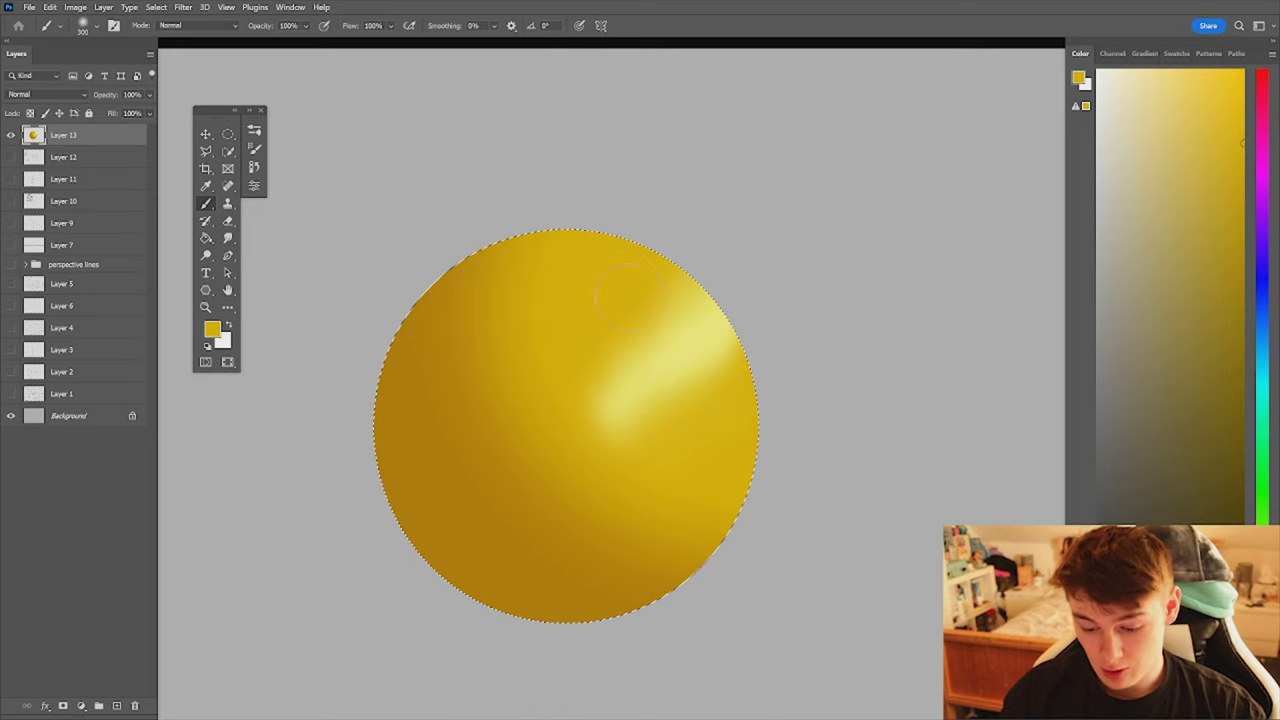
alt+click(720, 407)
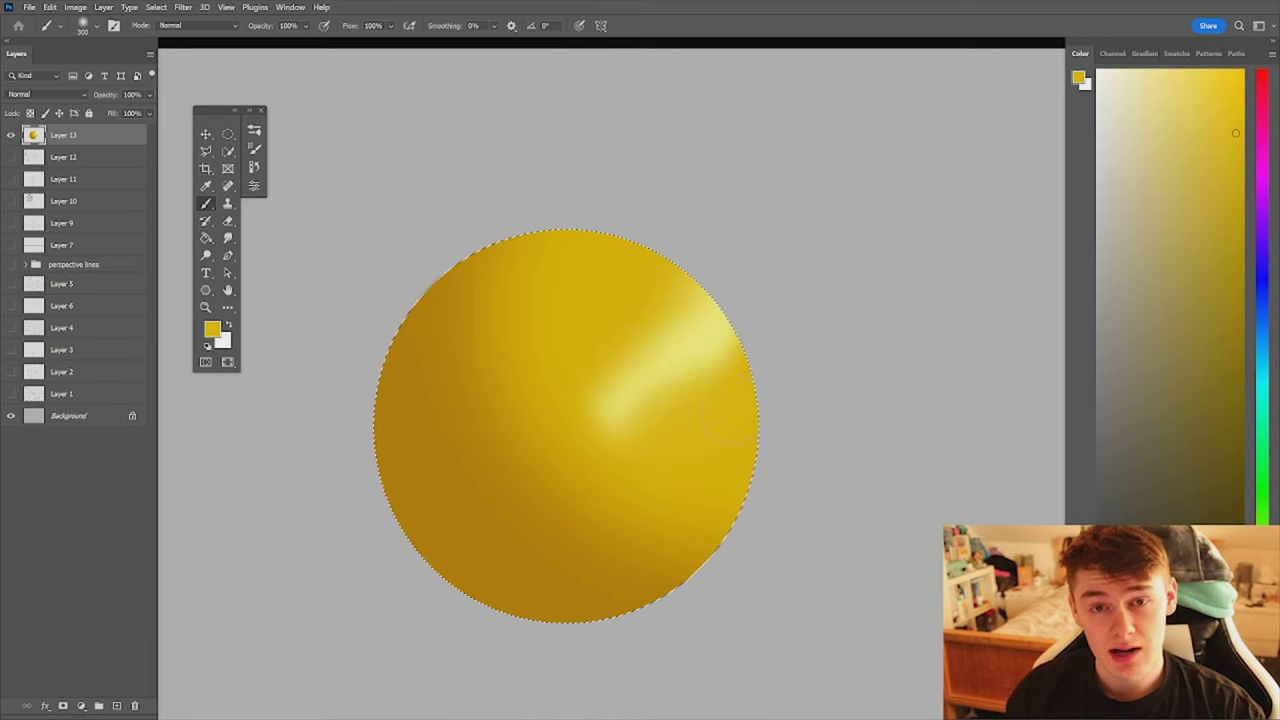
- Brighten the highlight with a lighter lemon yellow at 250 px, and resample the golden yellow beside it
drag(1262, 617, 1262, 603)
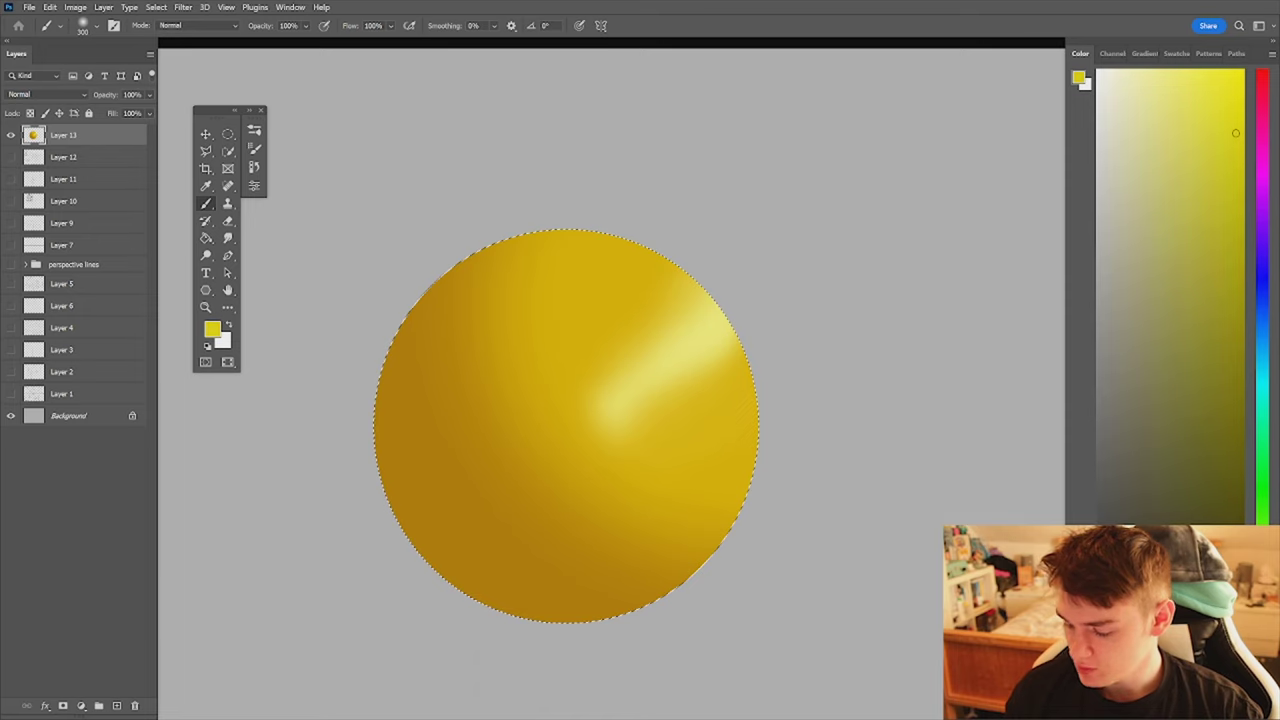
click(1176, 70)
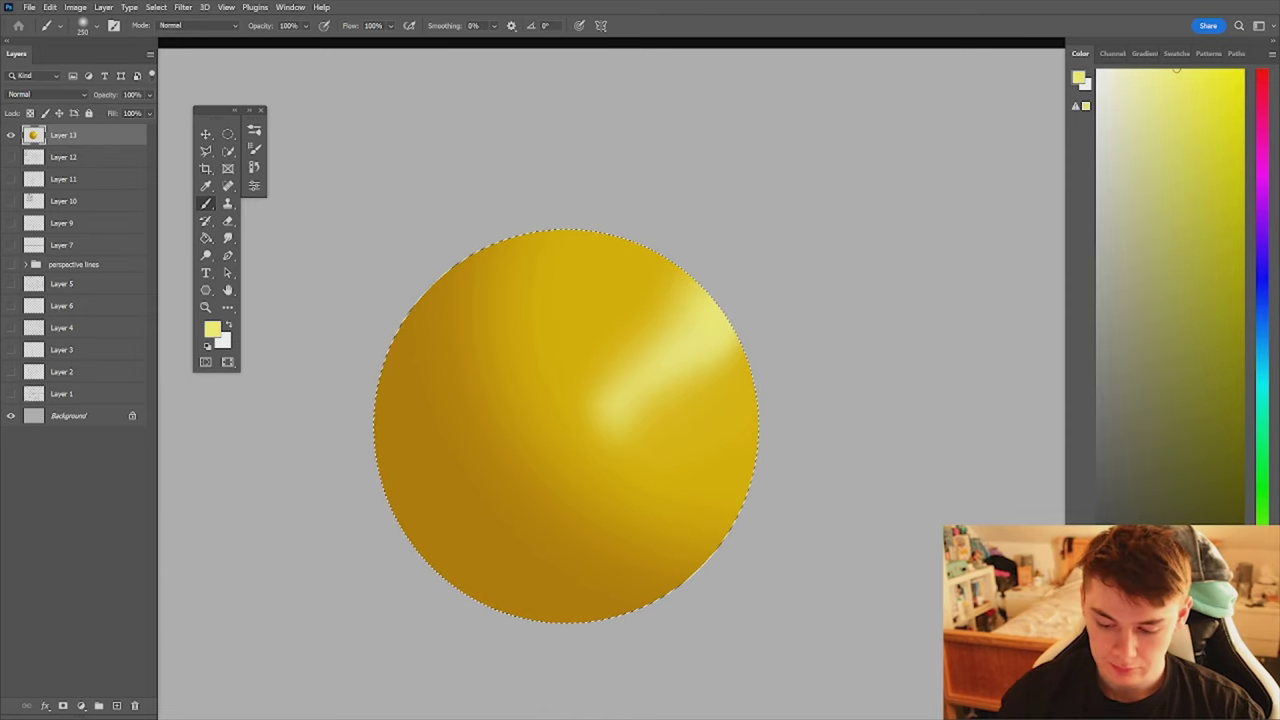
alt+click(627, 306)
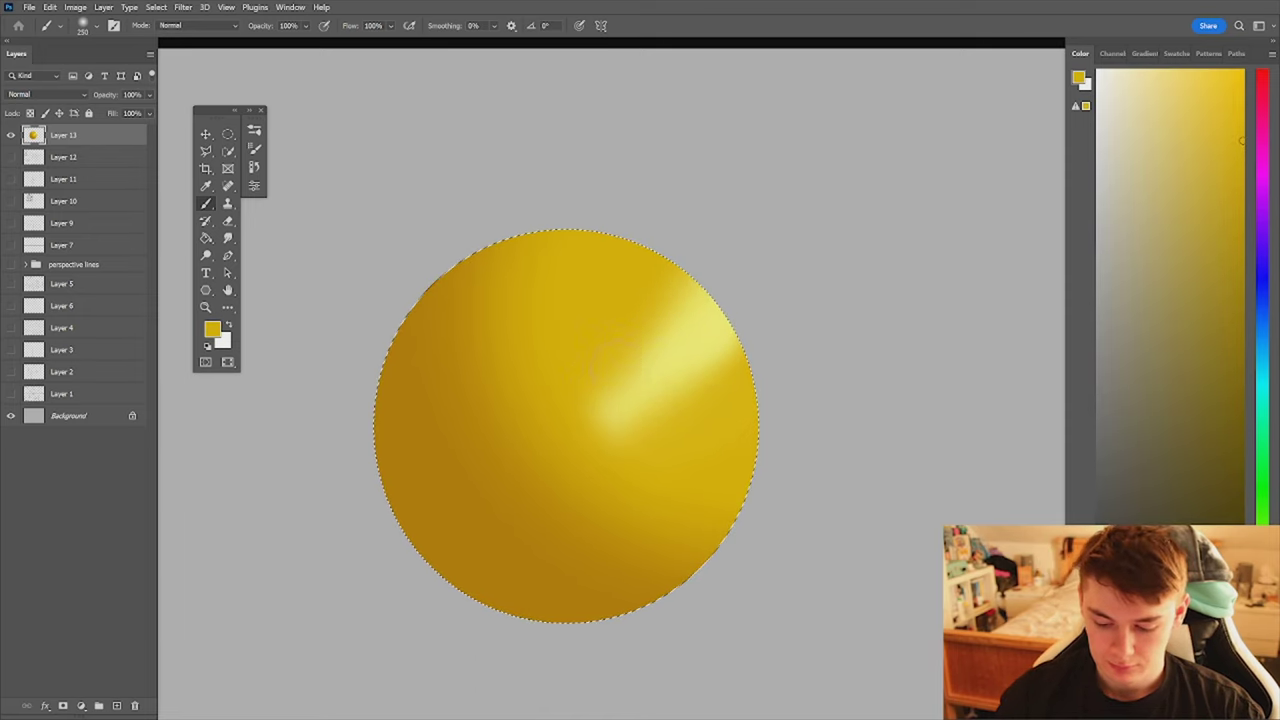
- Extend a sampled golden yellow across the ball's middle and lower-right area with a 700 px soft brush
mouse_move(798, 390)
mouse_down()
mouse_move(690, 390)
mouse_move(895, 389)
mouse_up()
alt+click(757, 410)
key(bracketright)
key(bracketright)
key(bracketright)
key(bracketright)
key(bracketright)
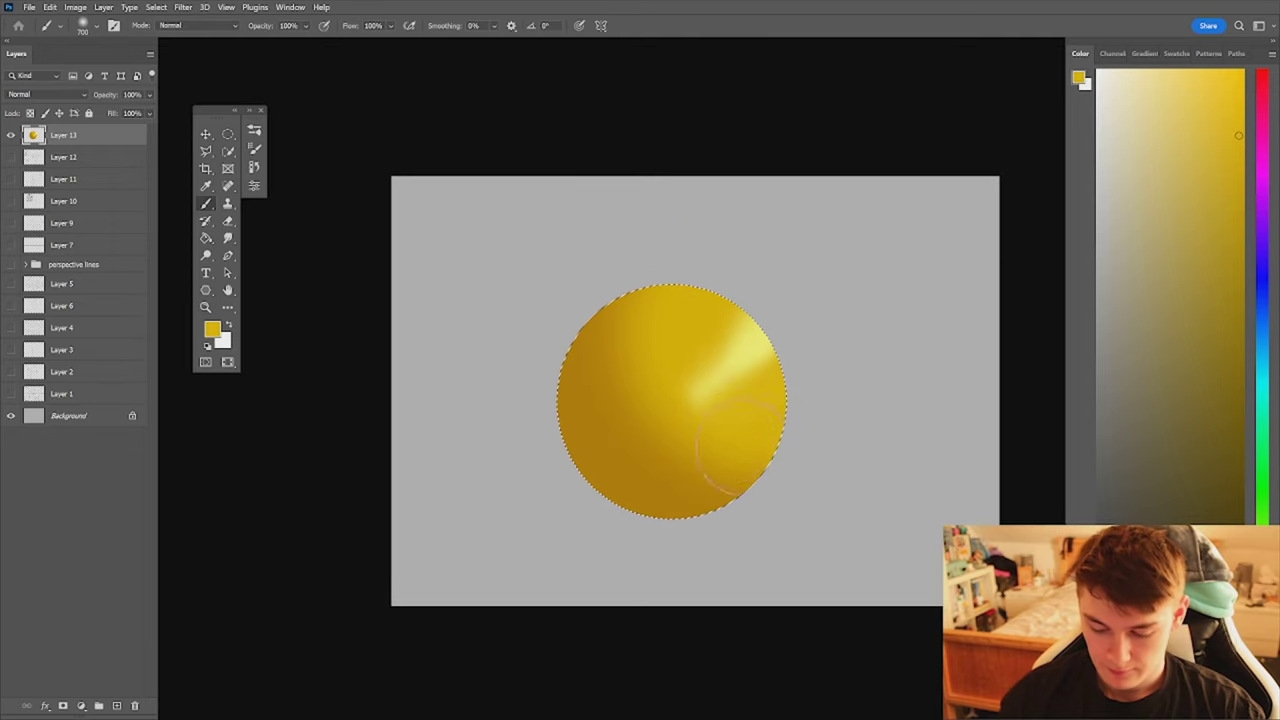
mouse_move(743, 447)
mouse_down()
mouse_move(663, 437)
mouse_move(685, 407)
mouse_move(640, 385)
mouse_move(767, 428)
mouse_up()
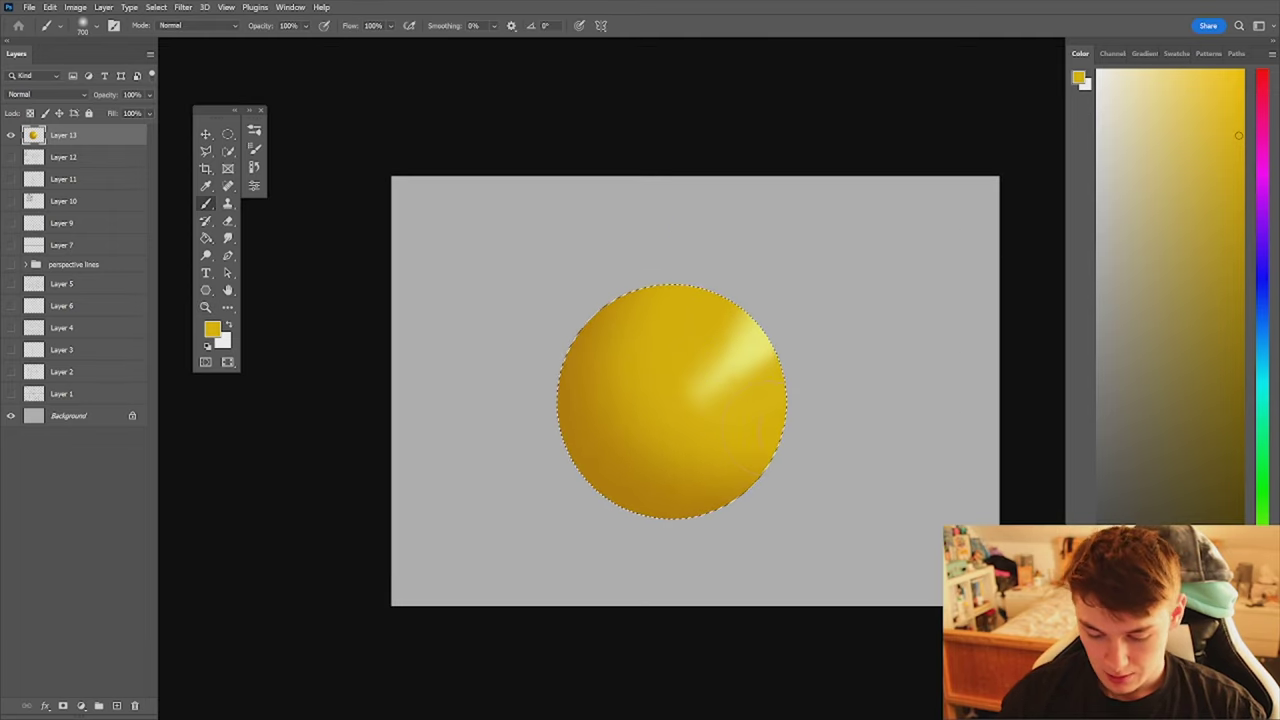
- Paint a soft dark-green crescent shadow along the ball's lower-left side with a 250 px brush
alt+click(628, 498)
alt+click(632, 492)
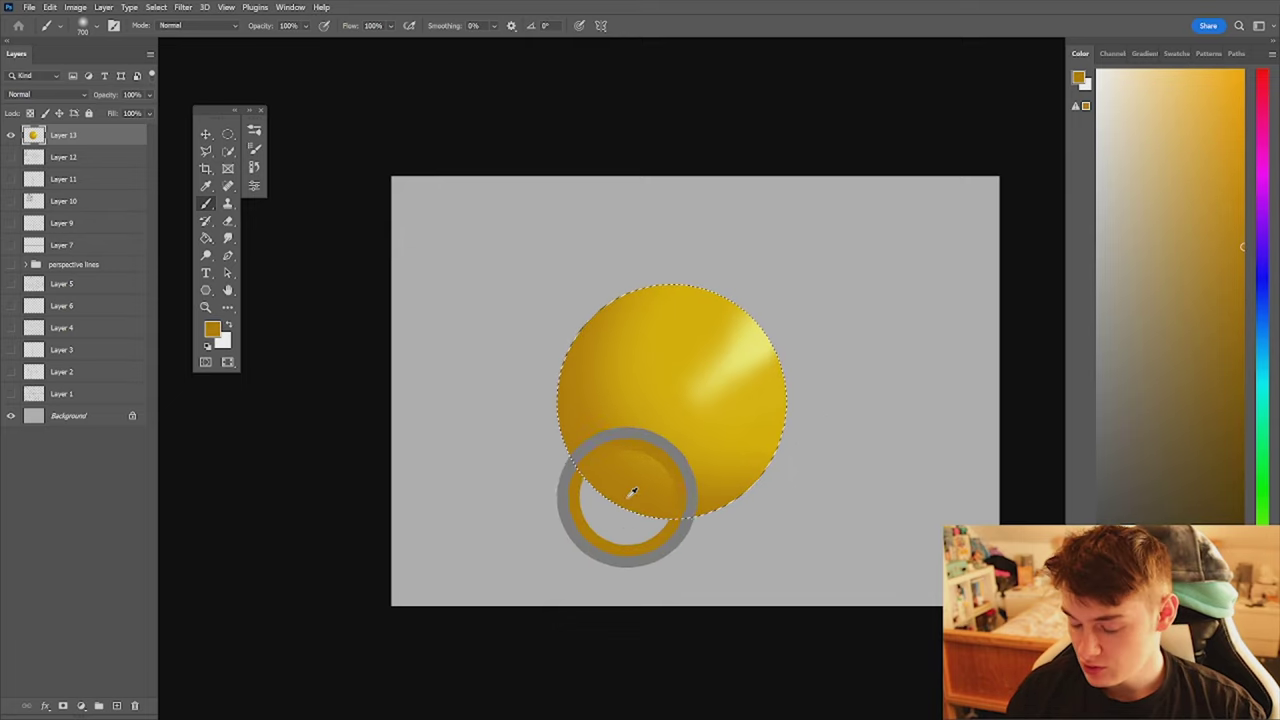
mouse_move(1221, 371)
mouse_down()
mouse_move(1262, 374)
mouse_move(1268, 390)
mouse_up()
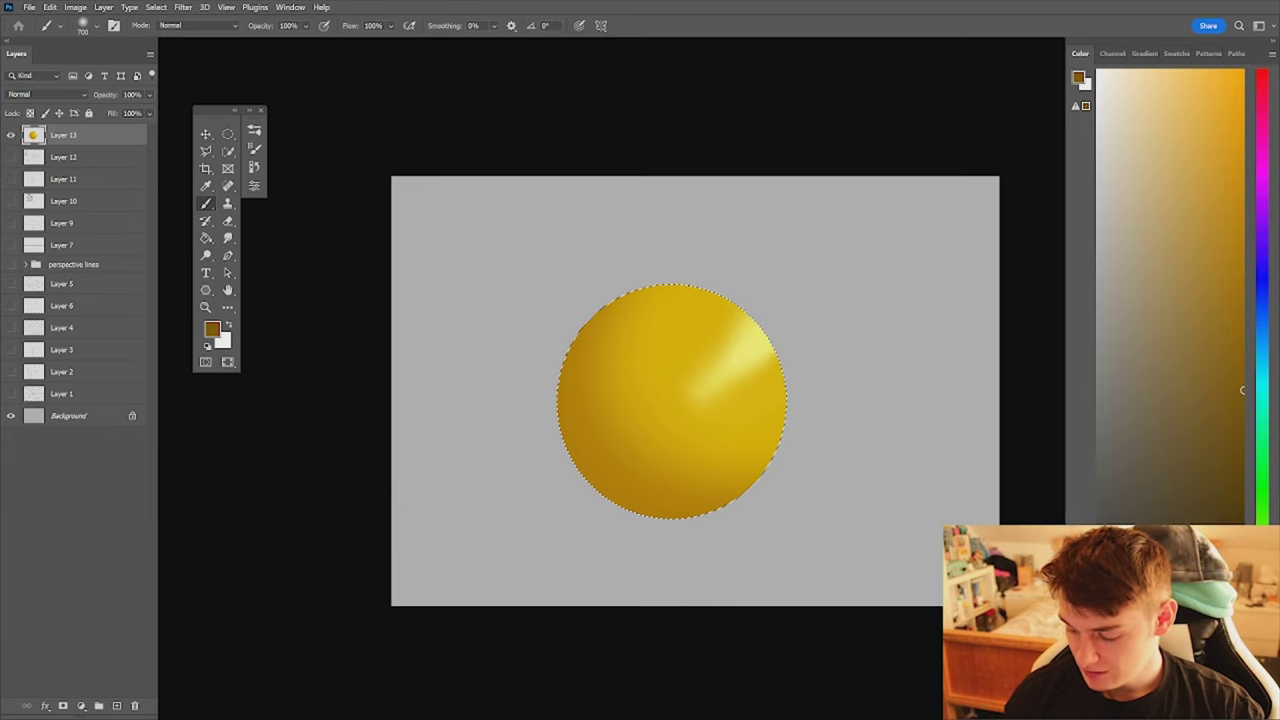
click(1262, 567)
click(1236, 513)
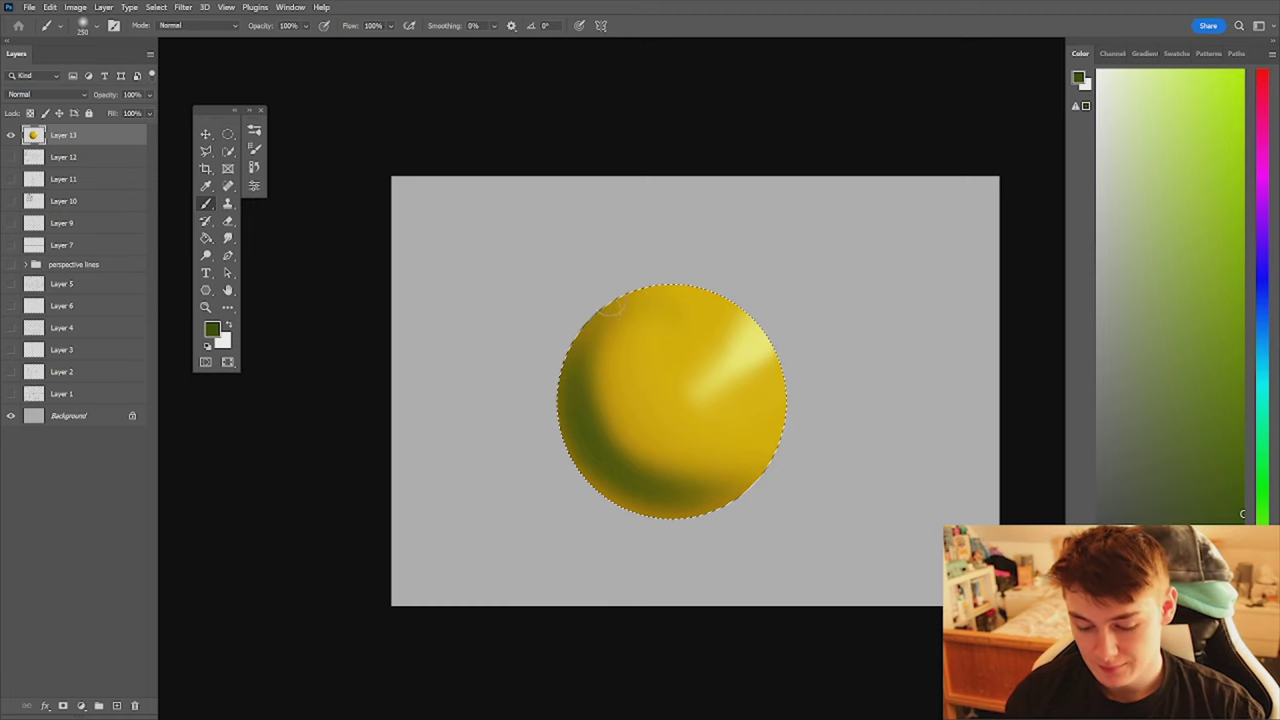
- Paint a warm orange band between the green shadow and the yellow body, blending it with tones sampled from the ball
alt+click(632, 503)
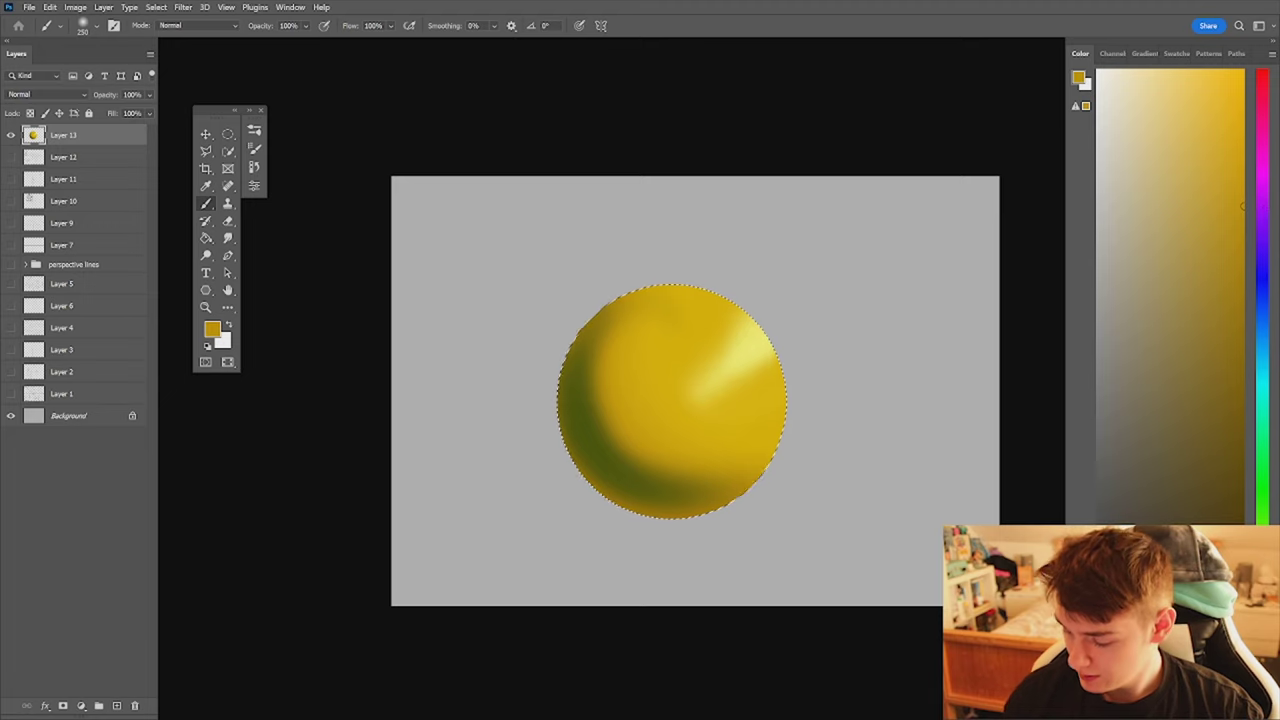
click(1262, 641)
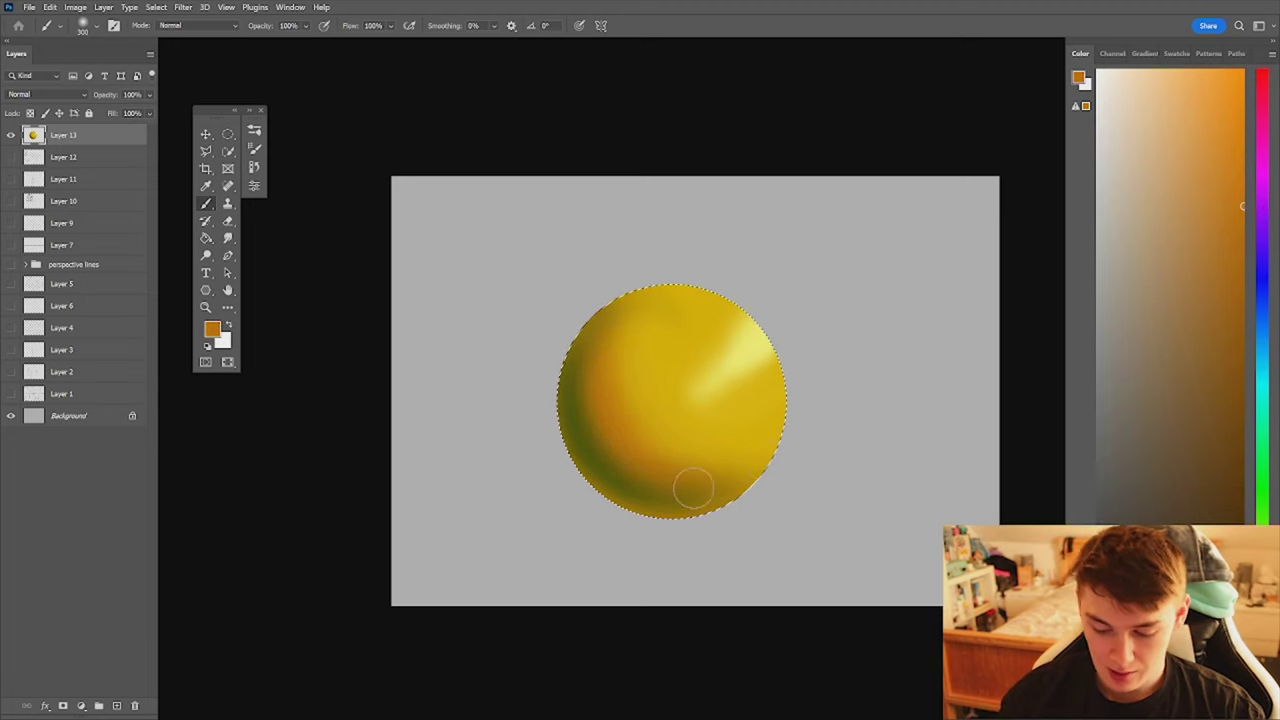
alt+click(670, 372)
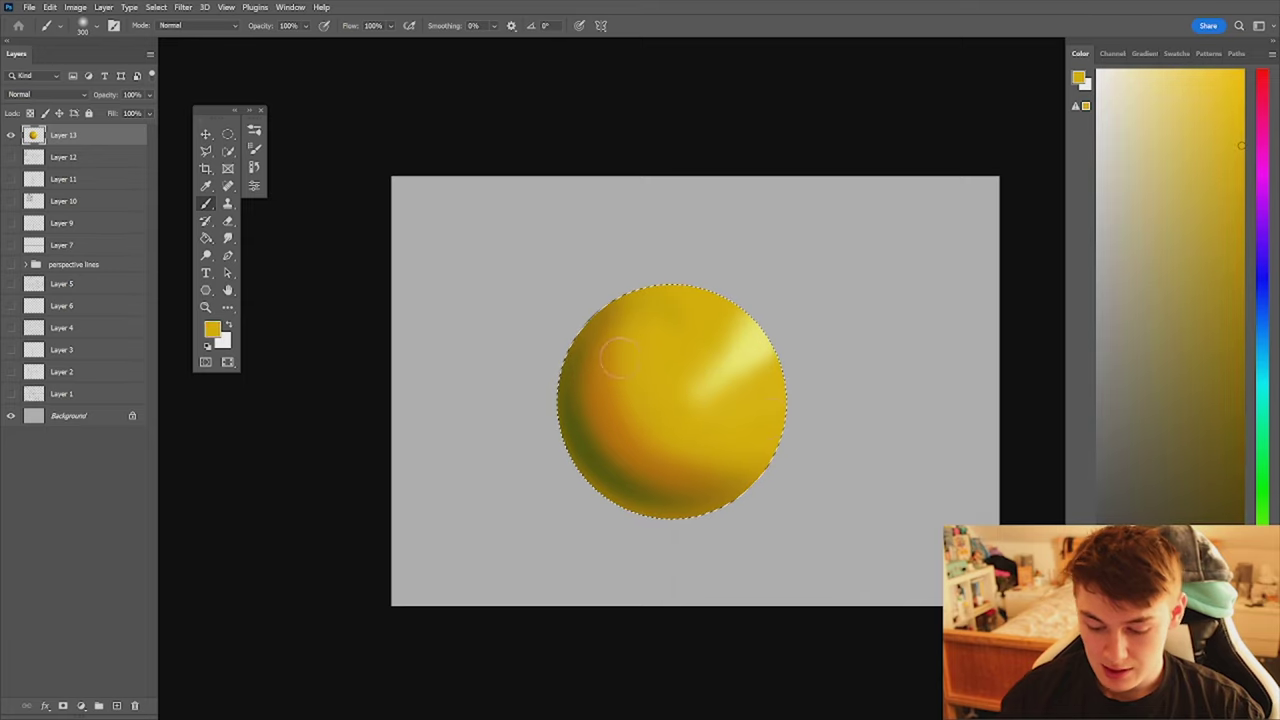
alt+click(604, 440)
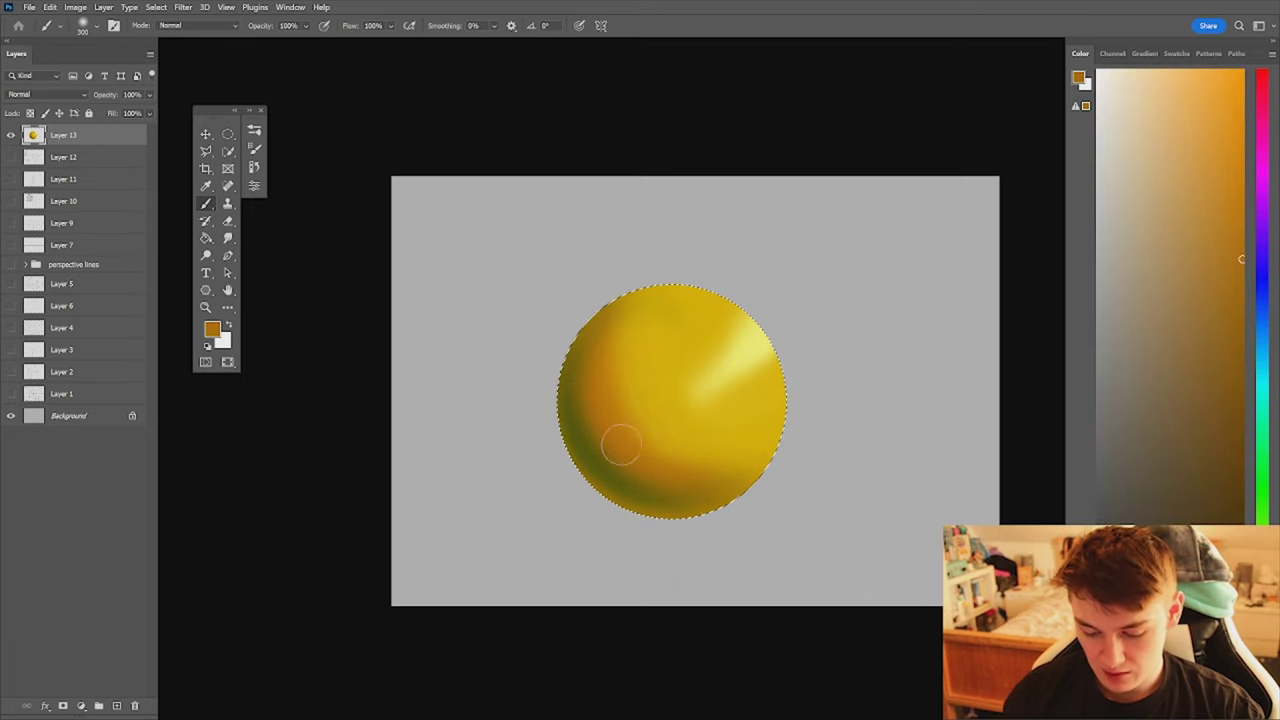
- Widen the olive-green shadow along the ball's lower-left side at 400 px, and repaint the neighbouring band with brighter orange at 300 px
alt+click(614, 478)
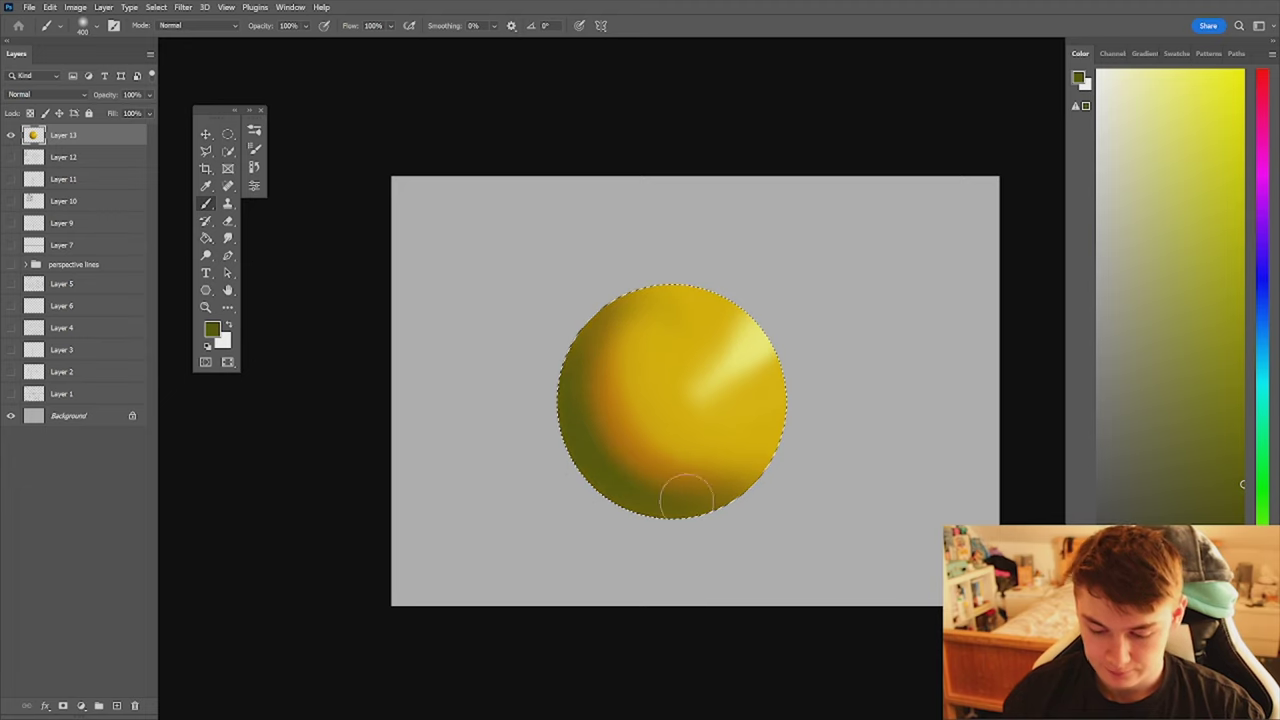
alt+click(612, 380)
click(1245, 176)
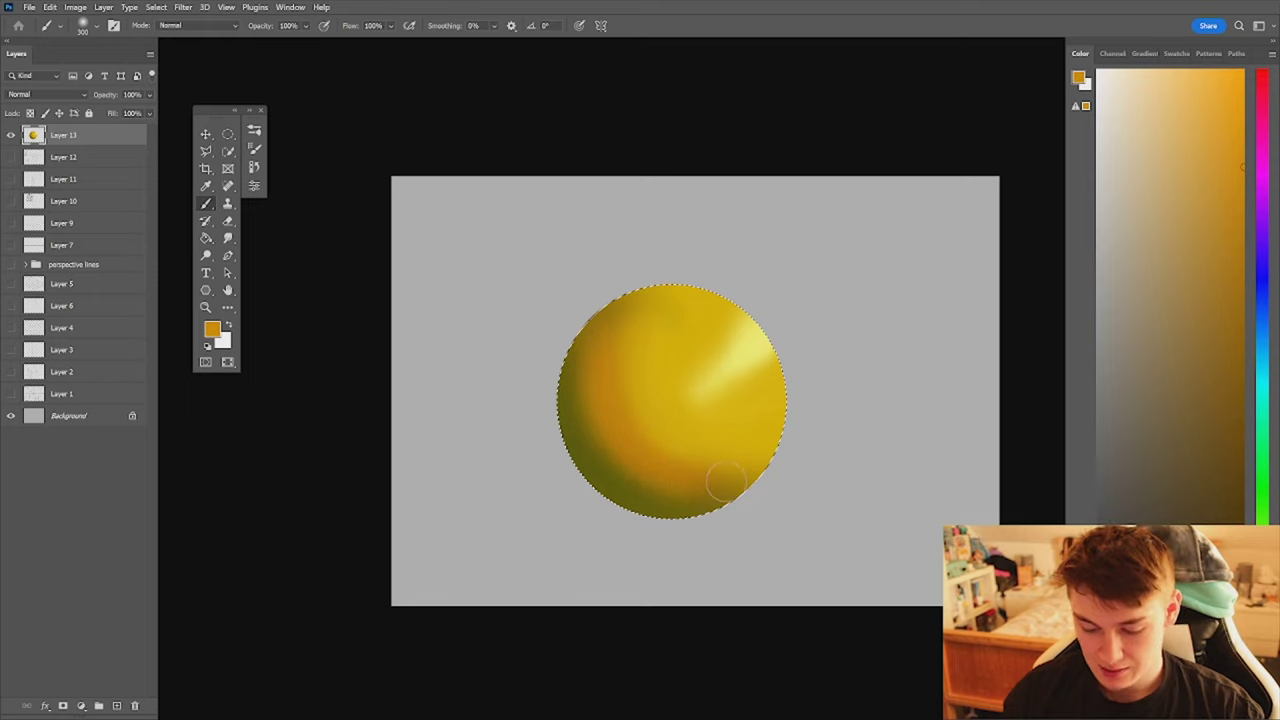
- Add a red-orange accent to the transition band, and blend it with golden yellow, orange and olive tones sampled from the ball
drag(1262, 636, 1262, 659)
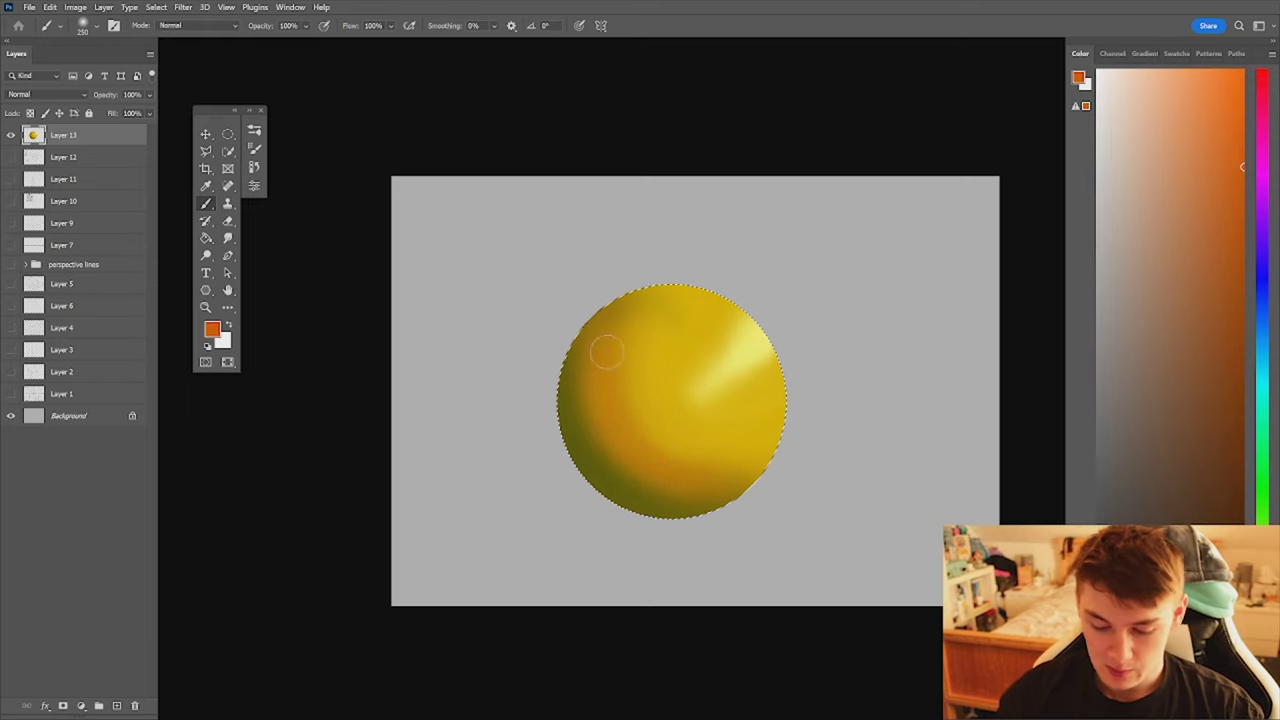
alt+click(640, 327)
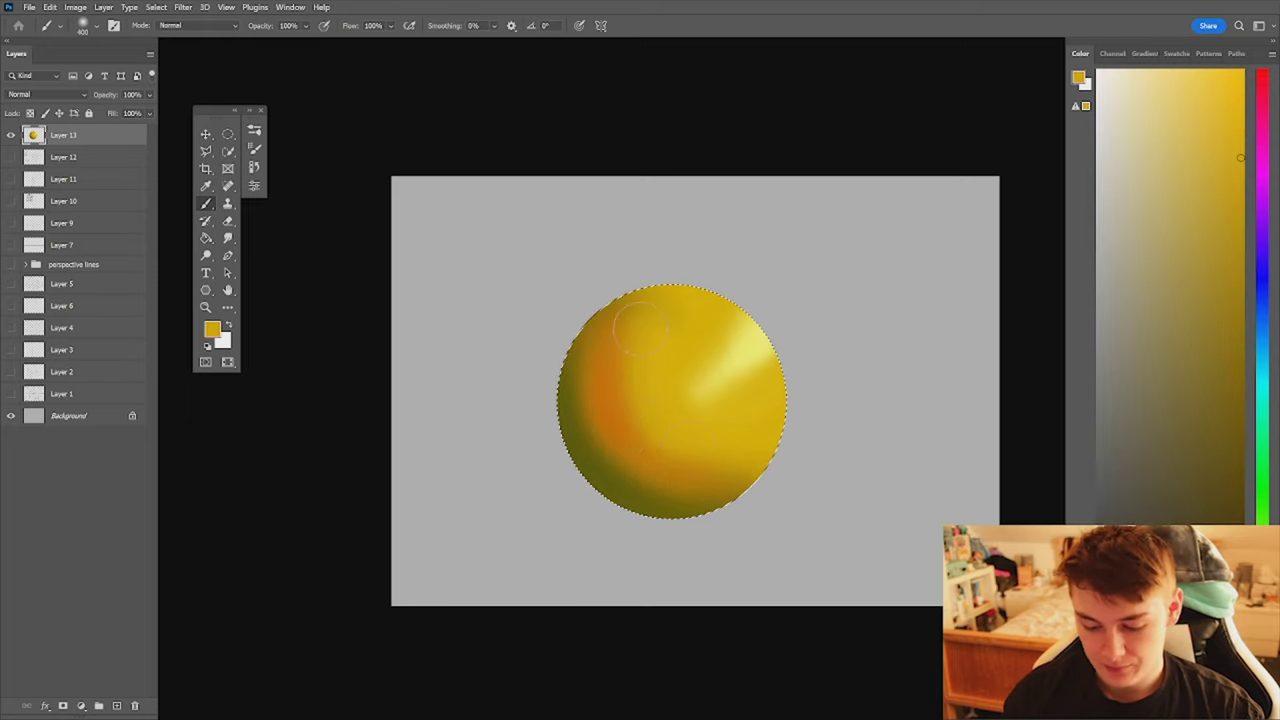
alt+click(600, 397)
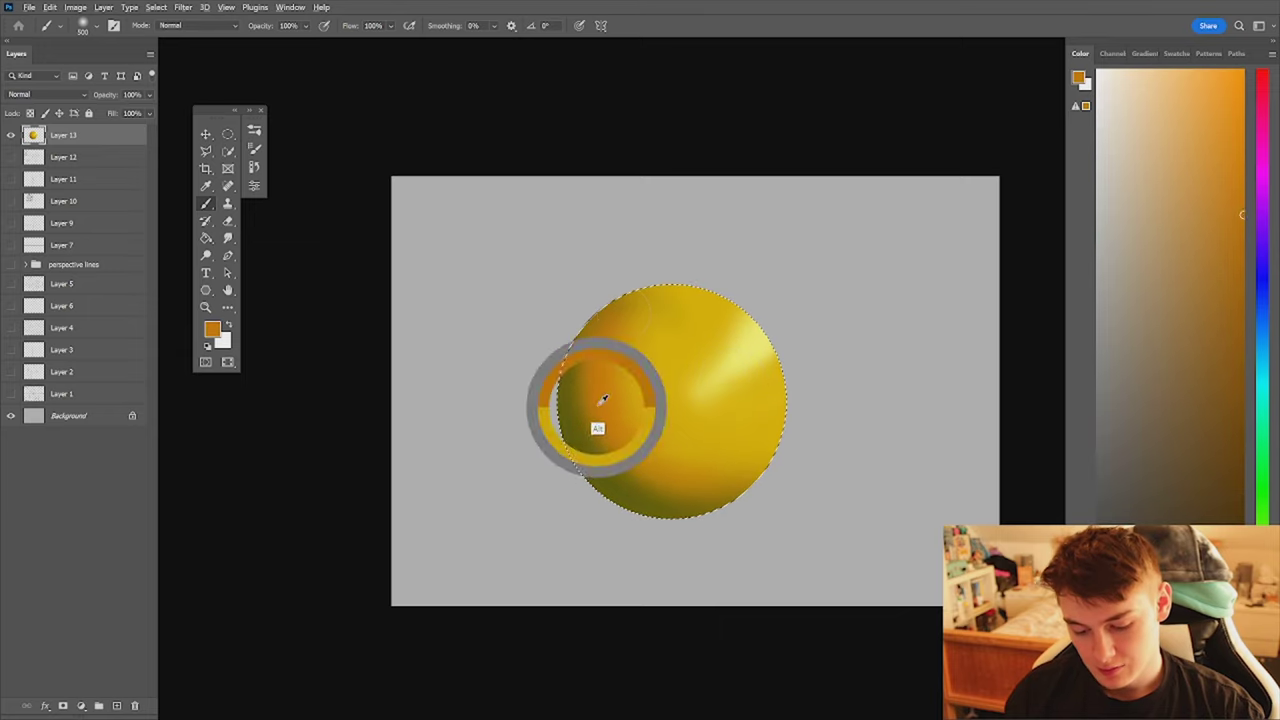
alt+click(634, 491)
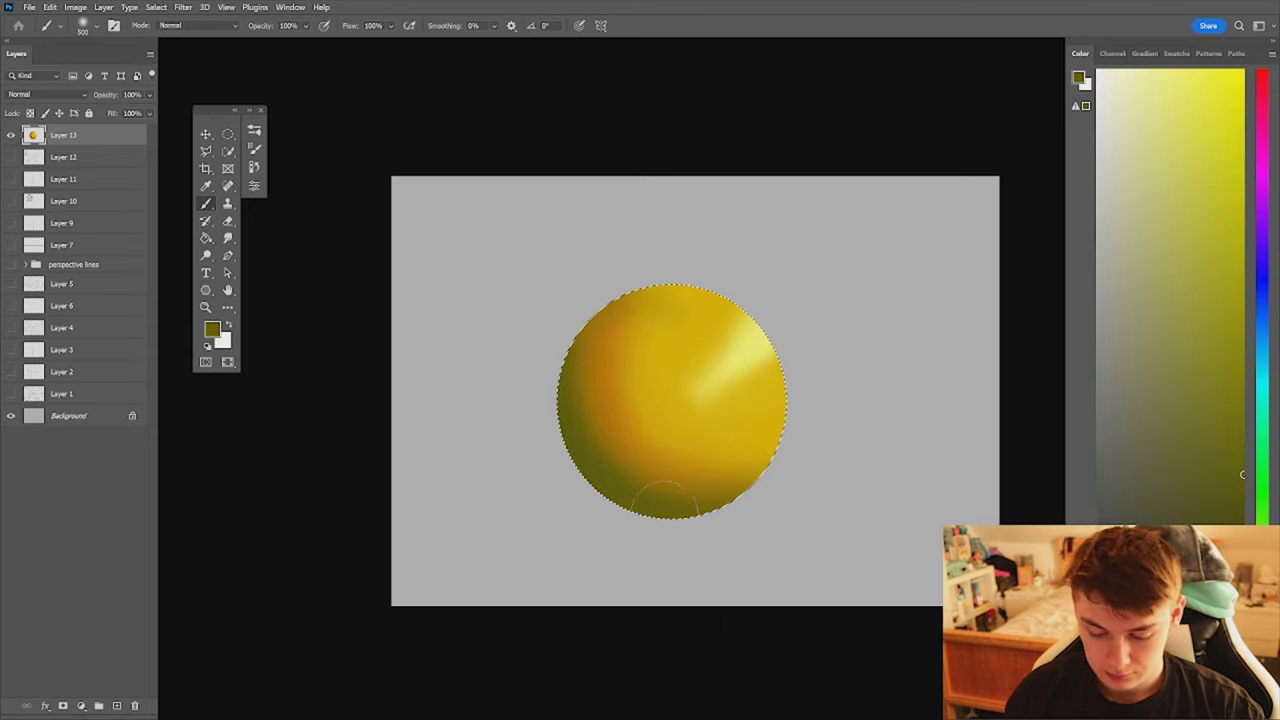
alt+click(606, 374)
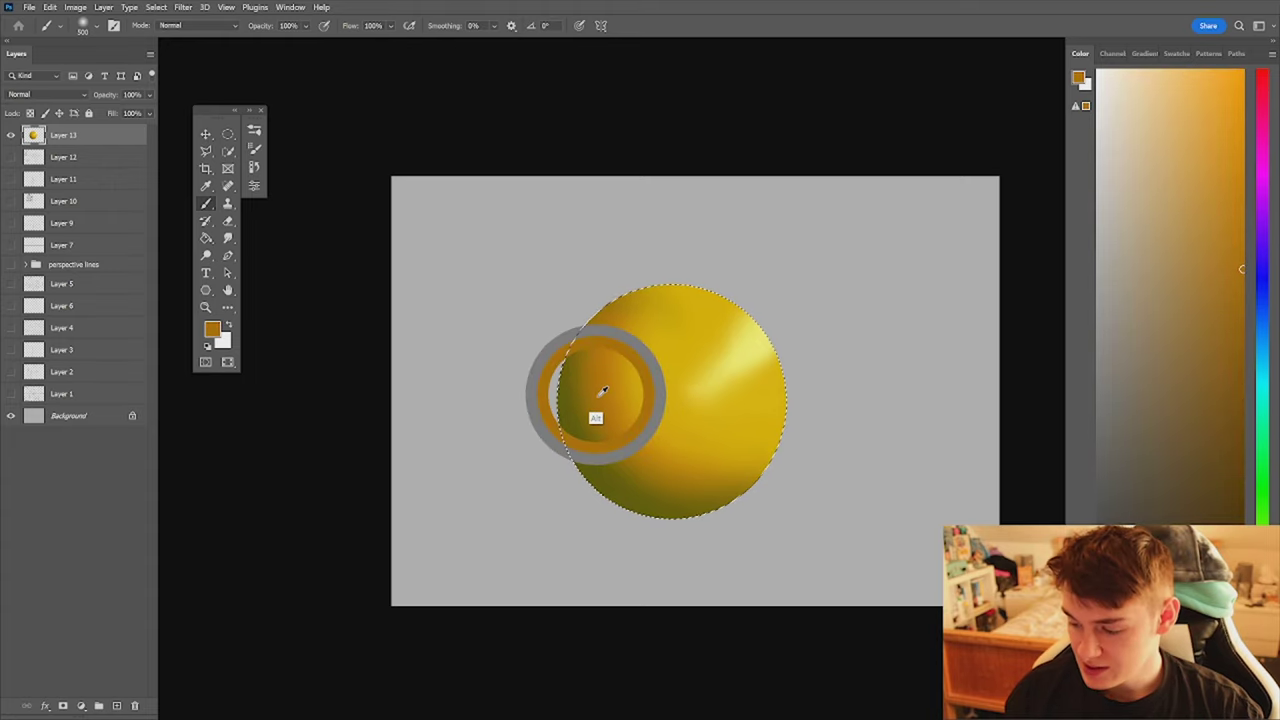
- Paint a dark brown-orange reflected light along the ball's lower-left rim with a 400 px soft brush
drag(1262, 637, 1262, 651)
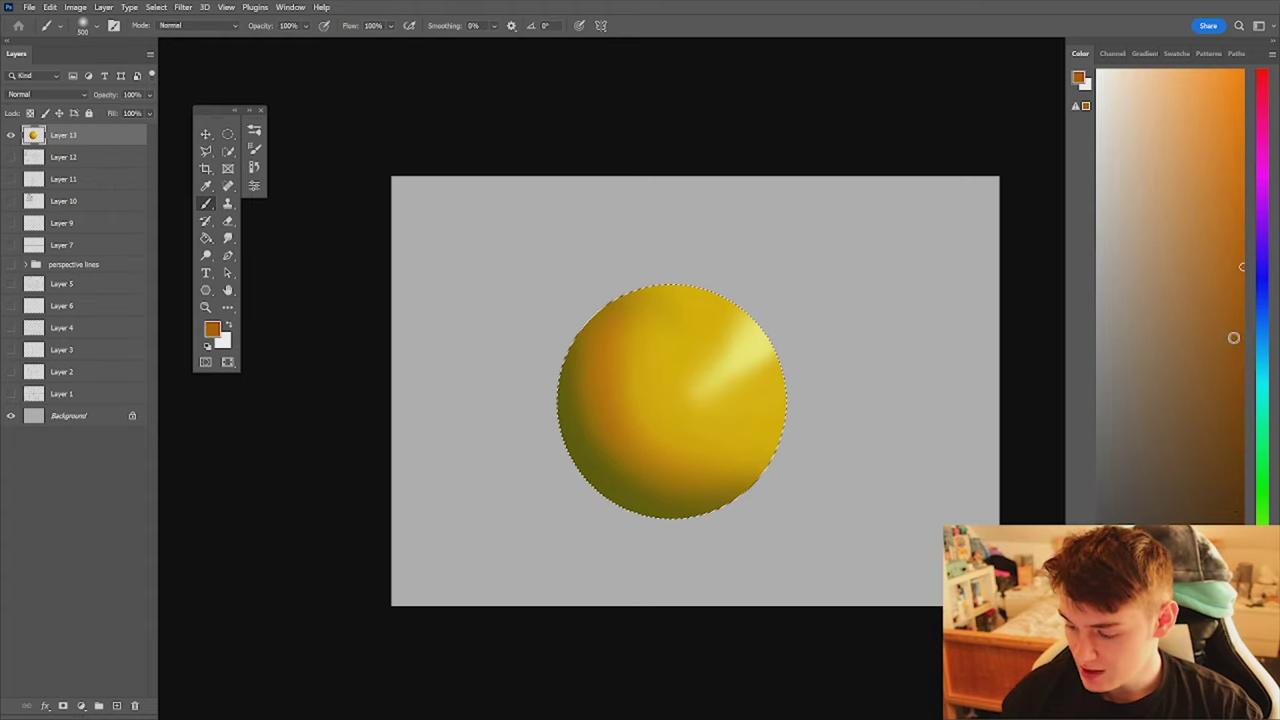
click(1232, 338)
drag(1231, 338, 1242, 344)
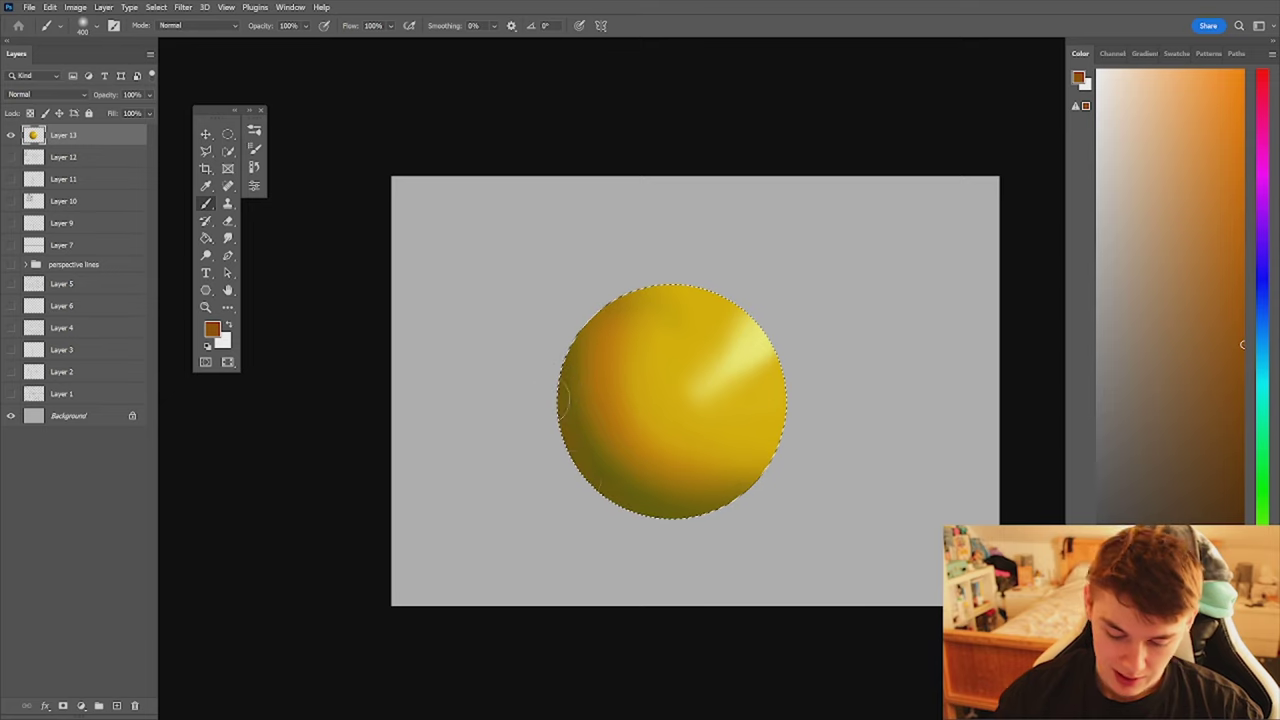
- Paint a dark-green core shadow band between the brown rim and the orange transition with a 200 px brush
alt+click(685, 493)
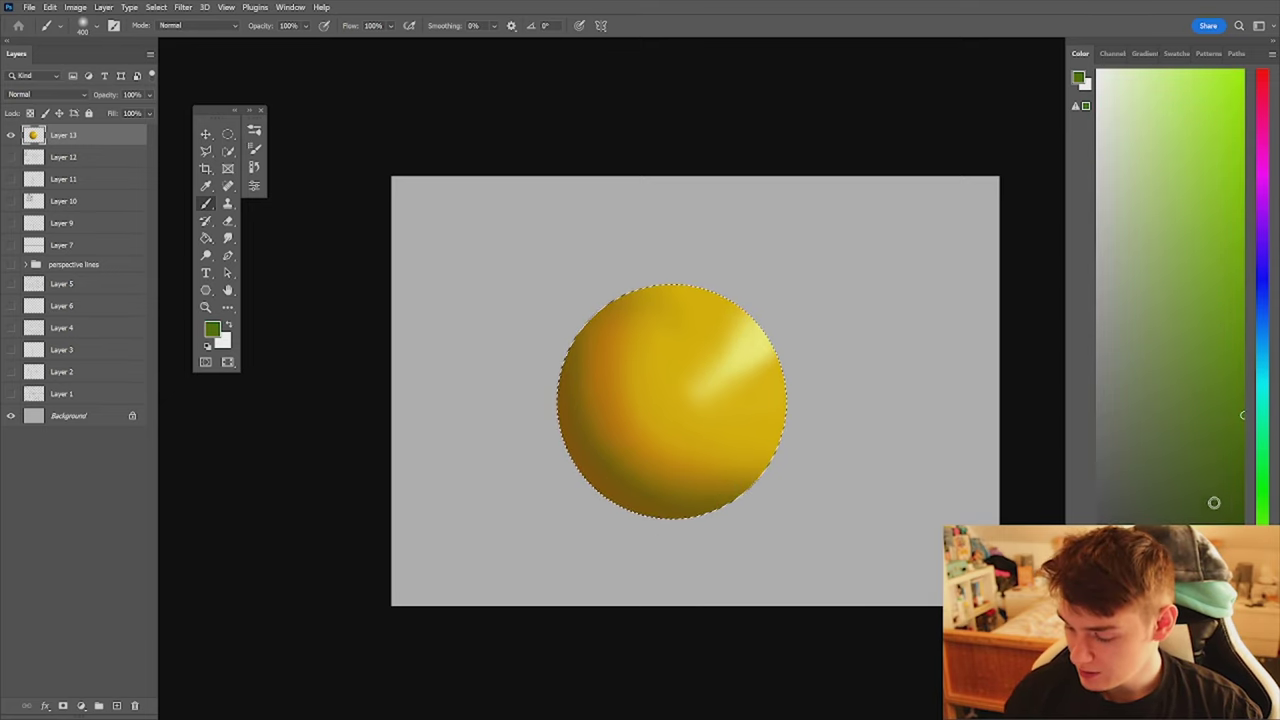
click(1216, 532)
key([)
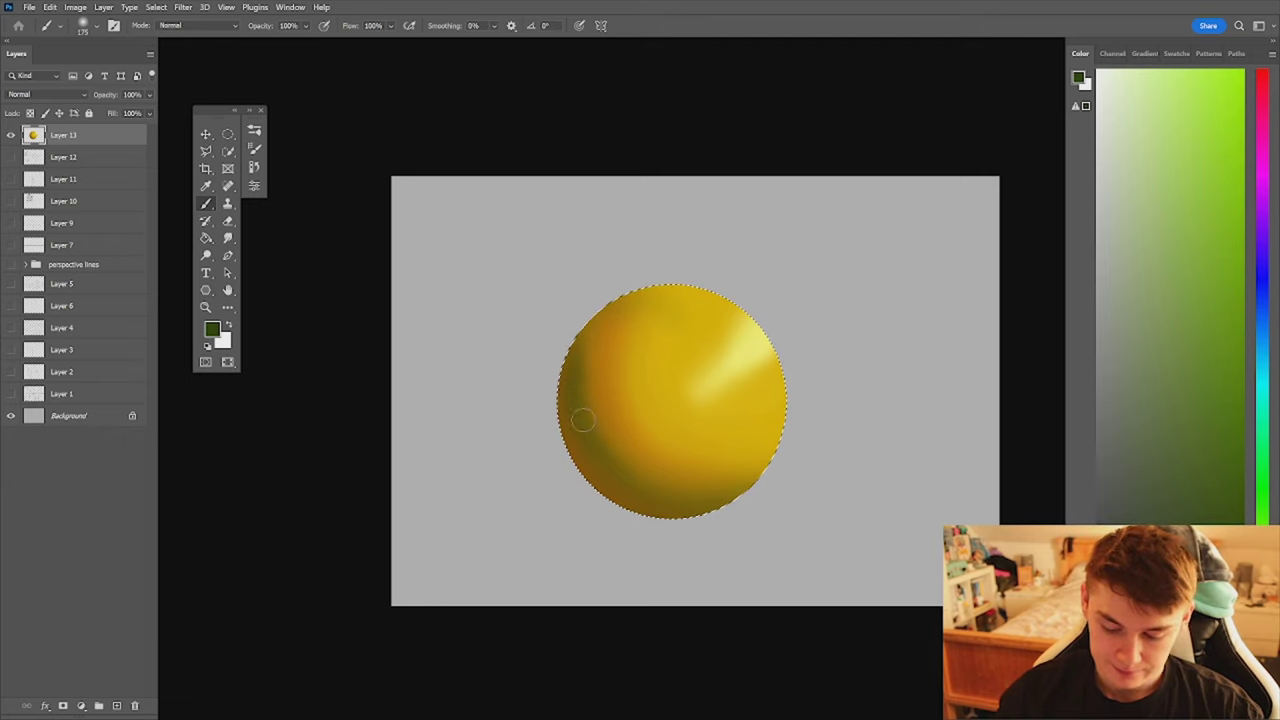
key(])
mouse_move(571, 366)
mouse_down()
mouse_move(690, 502)
mouse_move(749, 487)
mouse_up()
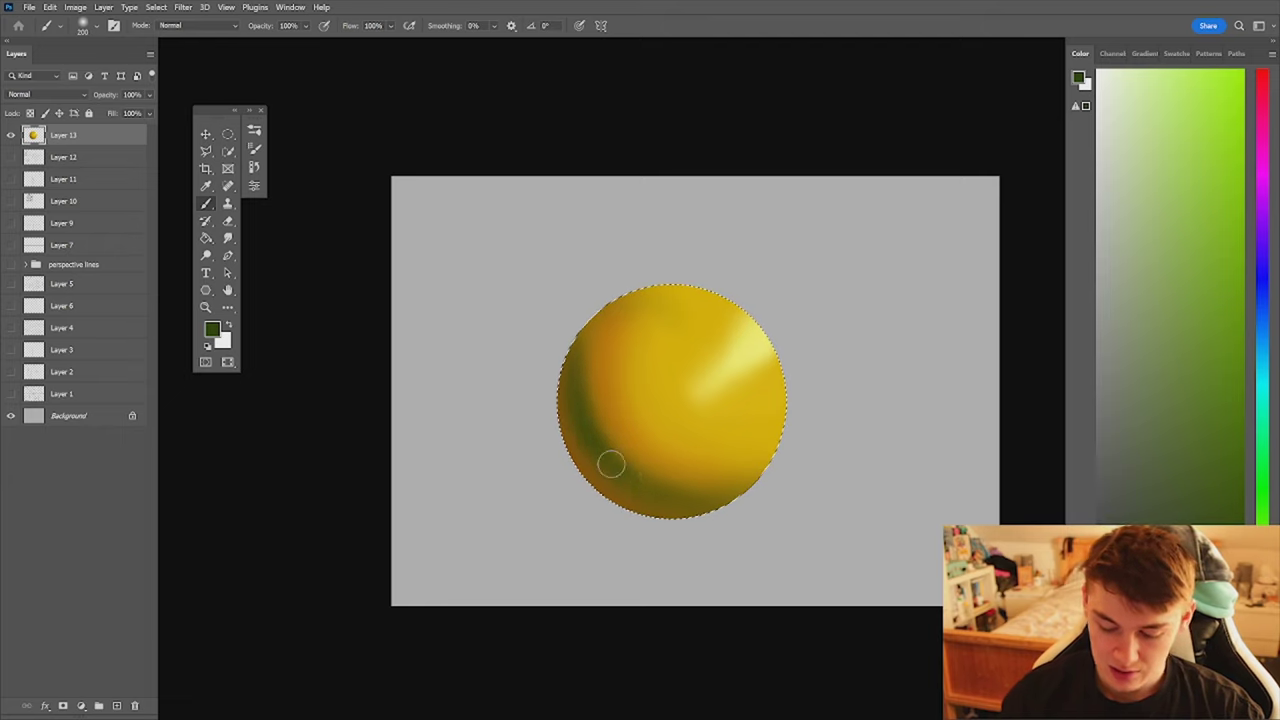
key(bracketright)
- Blend the core shadow into the brown rim and orange transition with sampled orange, brown and olive tones at 200 to 250 px
alt+click(614, 423)
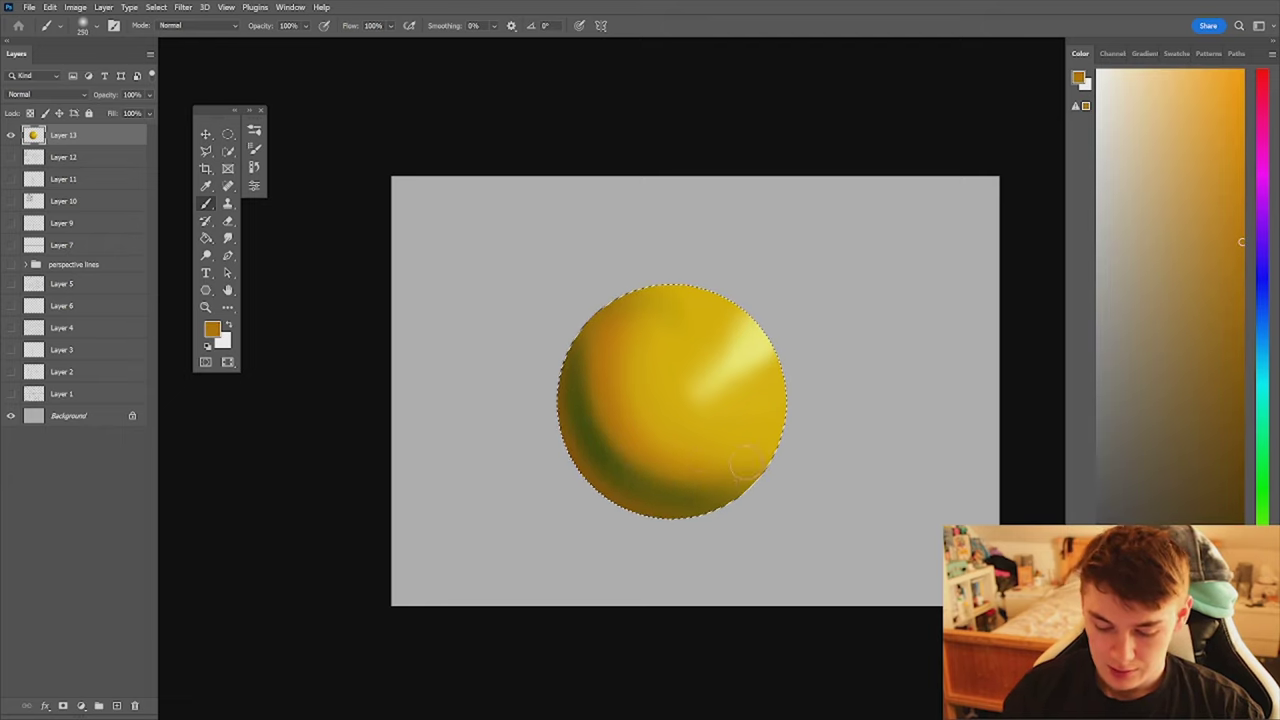
alt+click(604, 520)
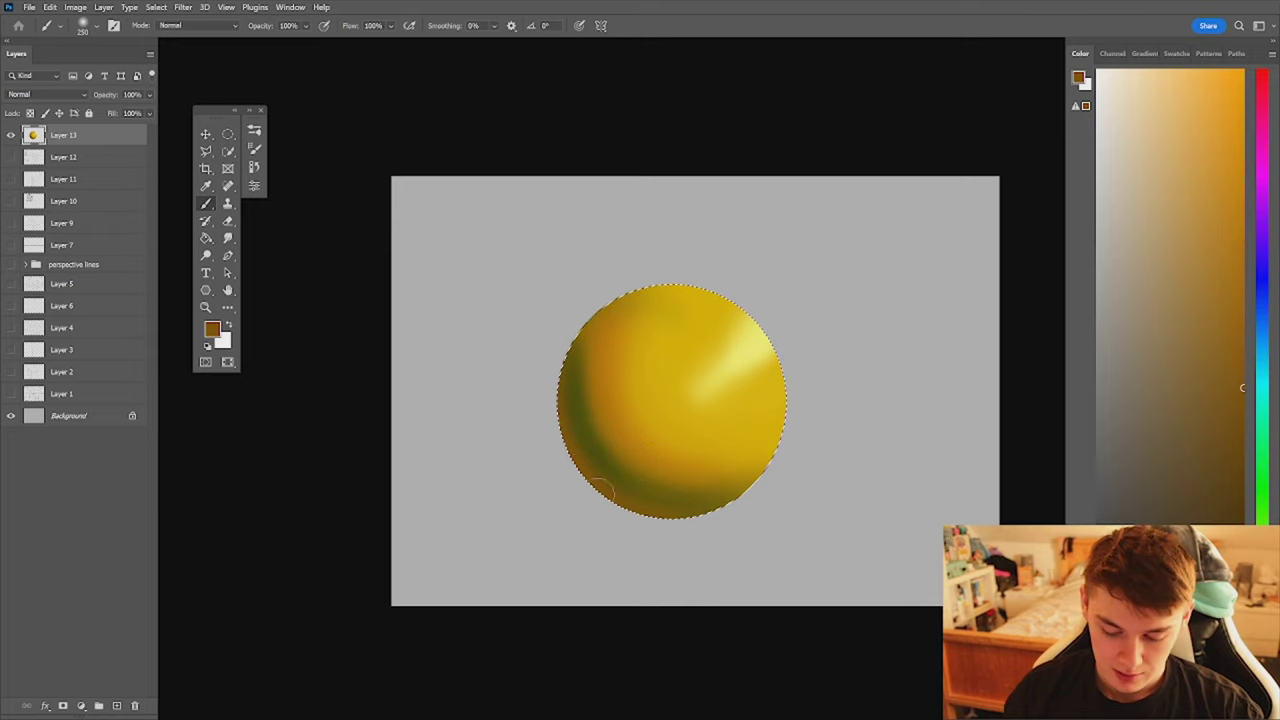
drag(700, 455, 640, 509)
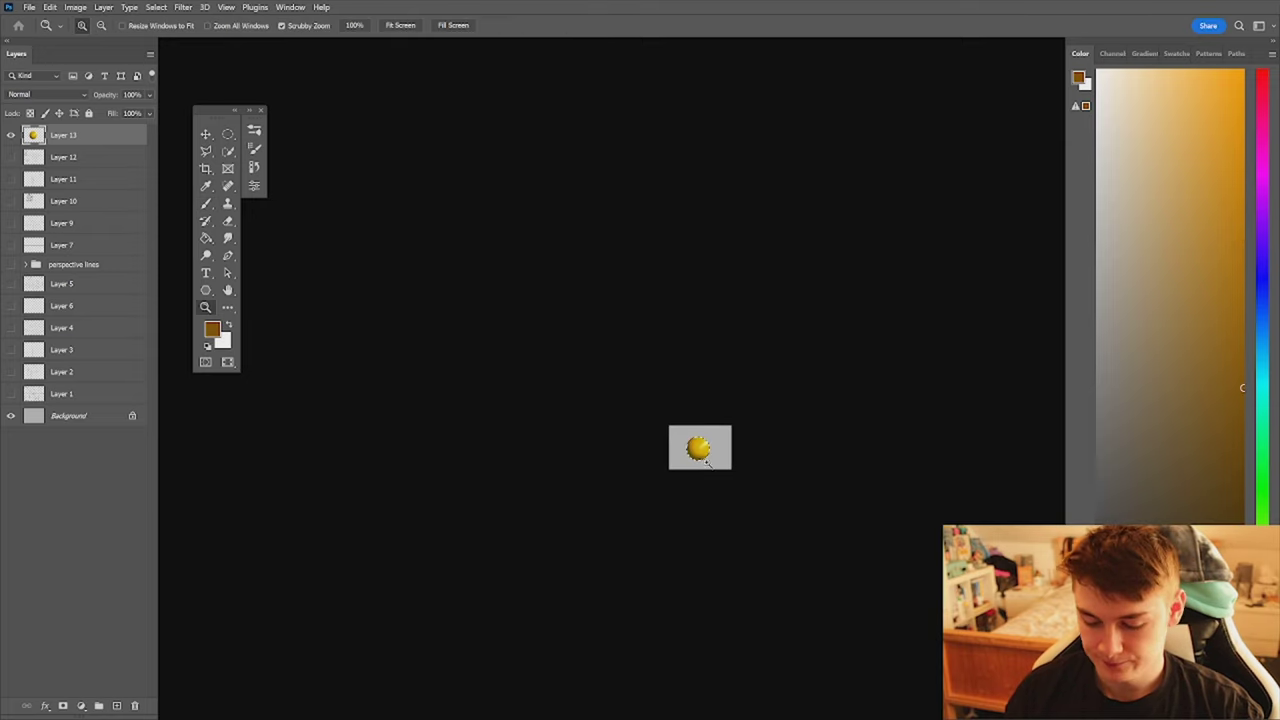
drag(702, 458, 762, 425)
alt+click(543, 300)
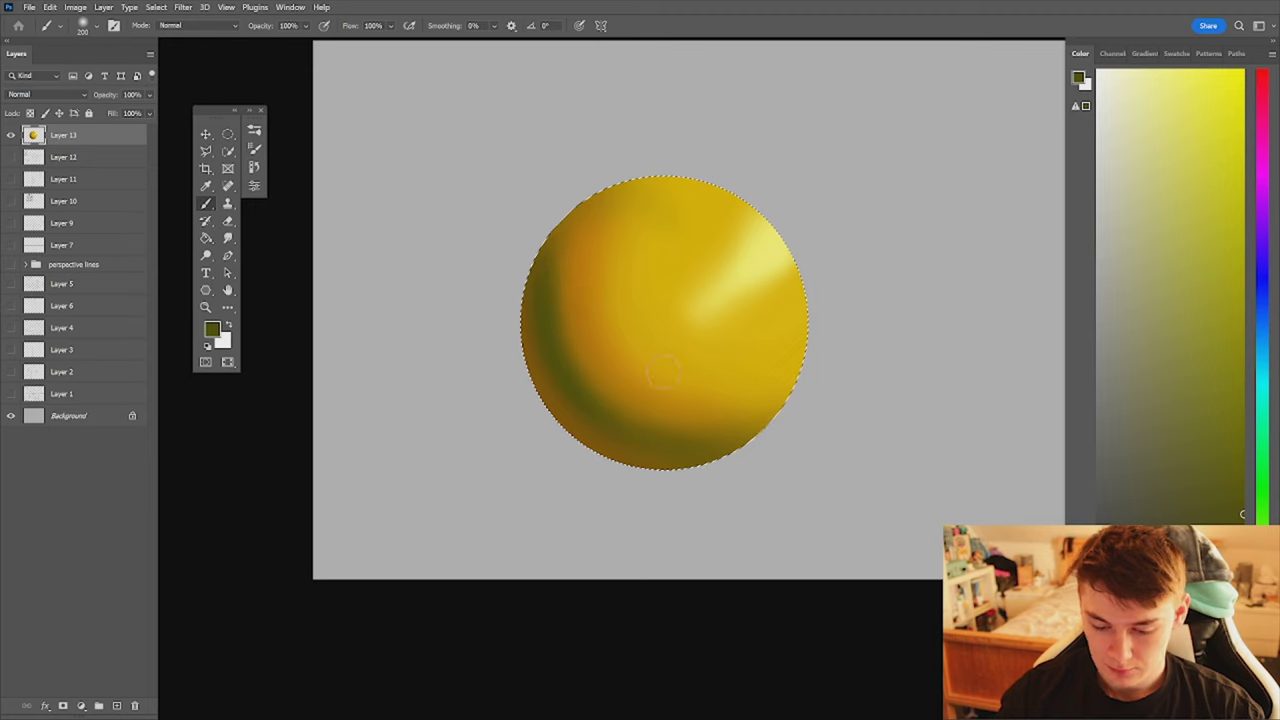
alt+click(645, 420)
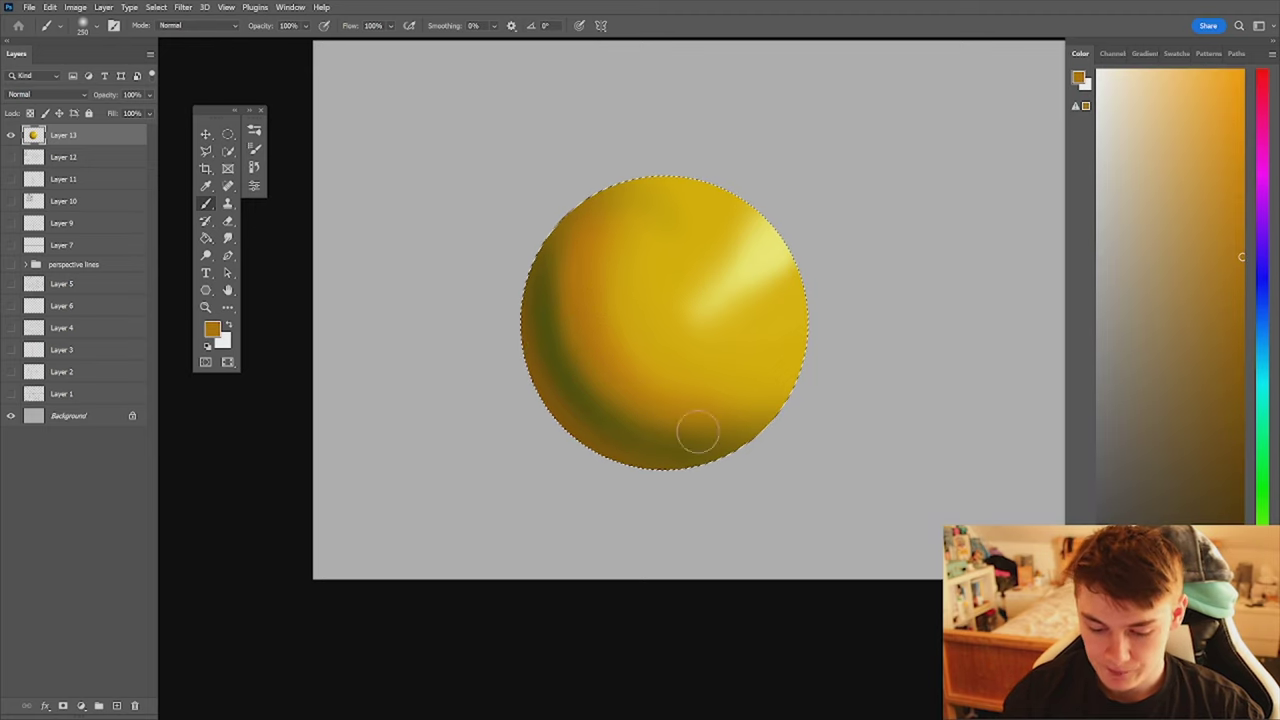
- Trim the edges of the ball's highlight with sampled golden yellow using a 200 px brush
alt+click(789, 300)
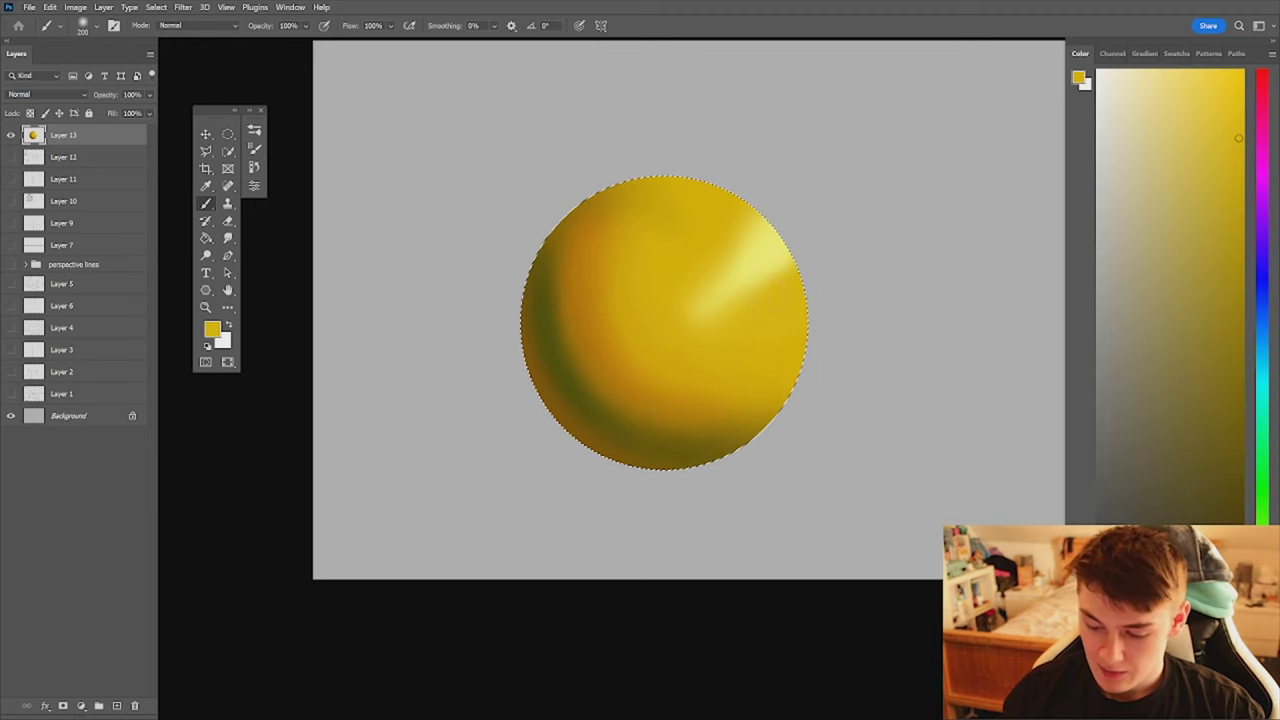
alt+click(717, 228)
key(])
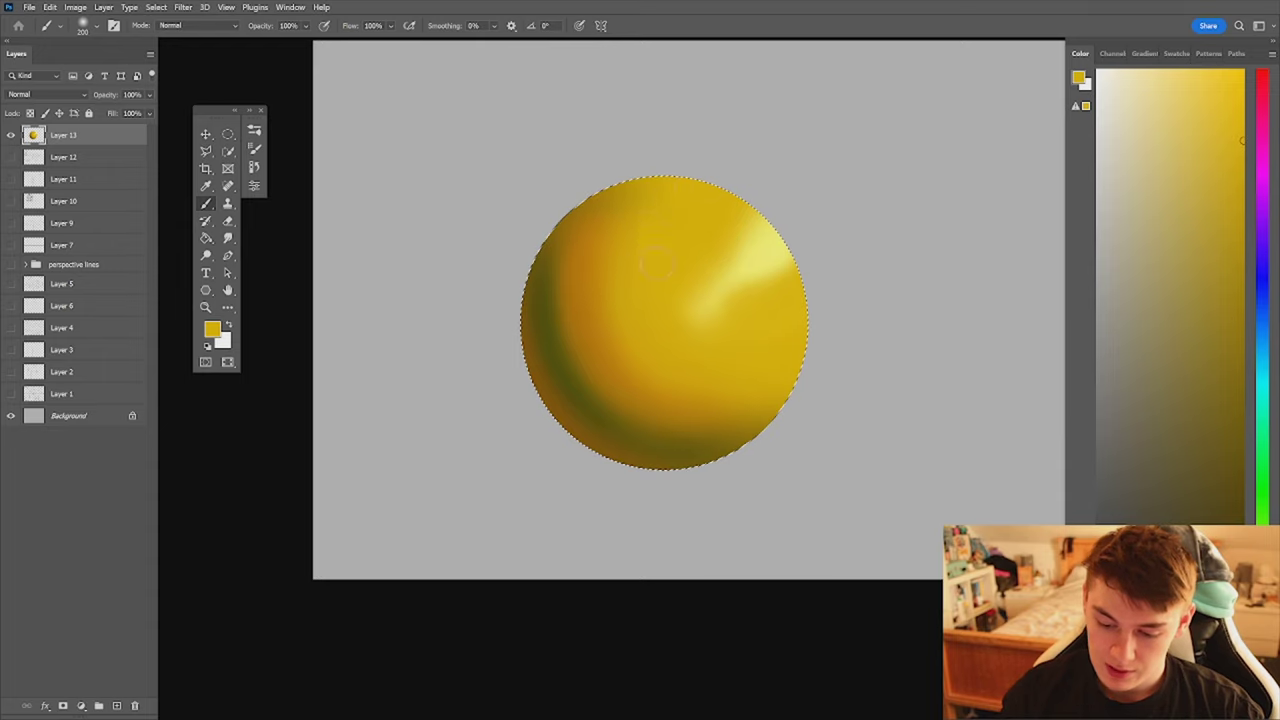
alt+click(782, 303)
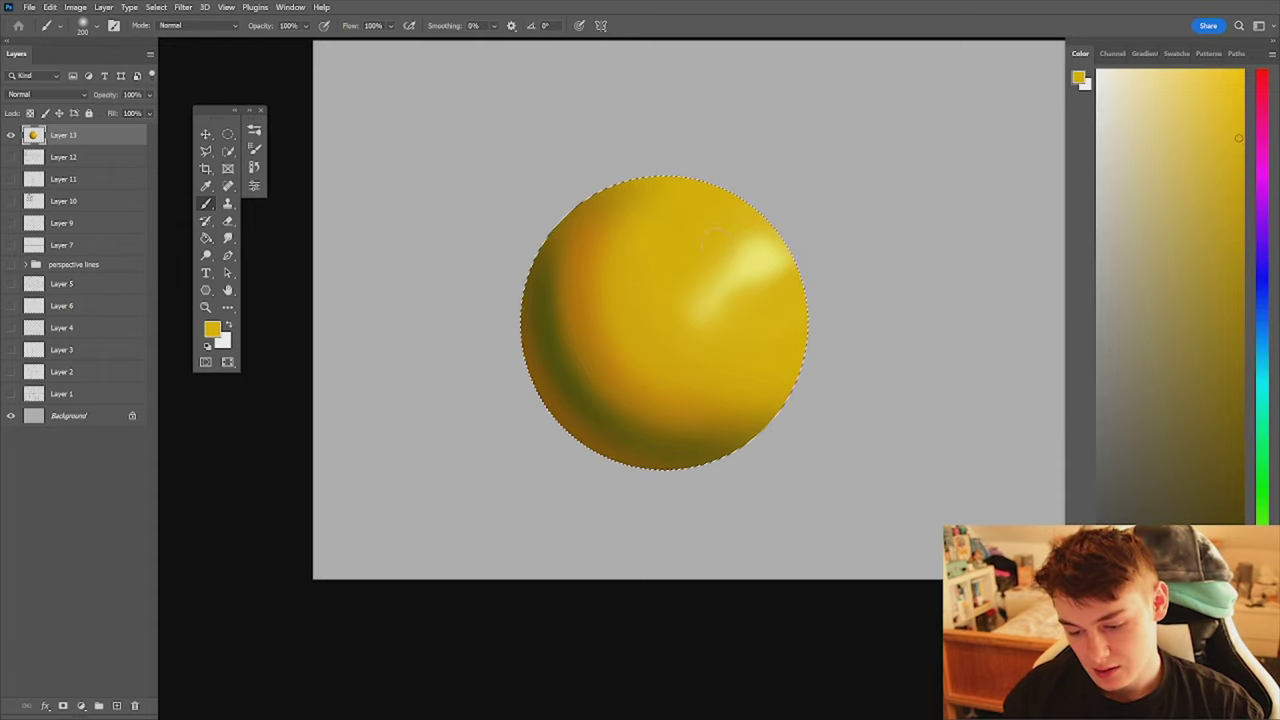
- Extend the highlight streak toward the ball's centre with lemon yellow sampled from its brightest part
mouse_move(728, 250)
mouse_down()
mouse_move(757, 281)
mouse_move(680, 315)
mouse_up()
alt+click(767, 256)
alt+click(766, 254)
key(])
key(])
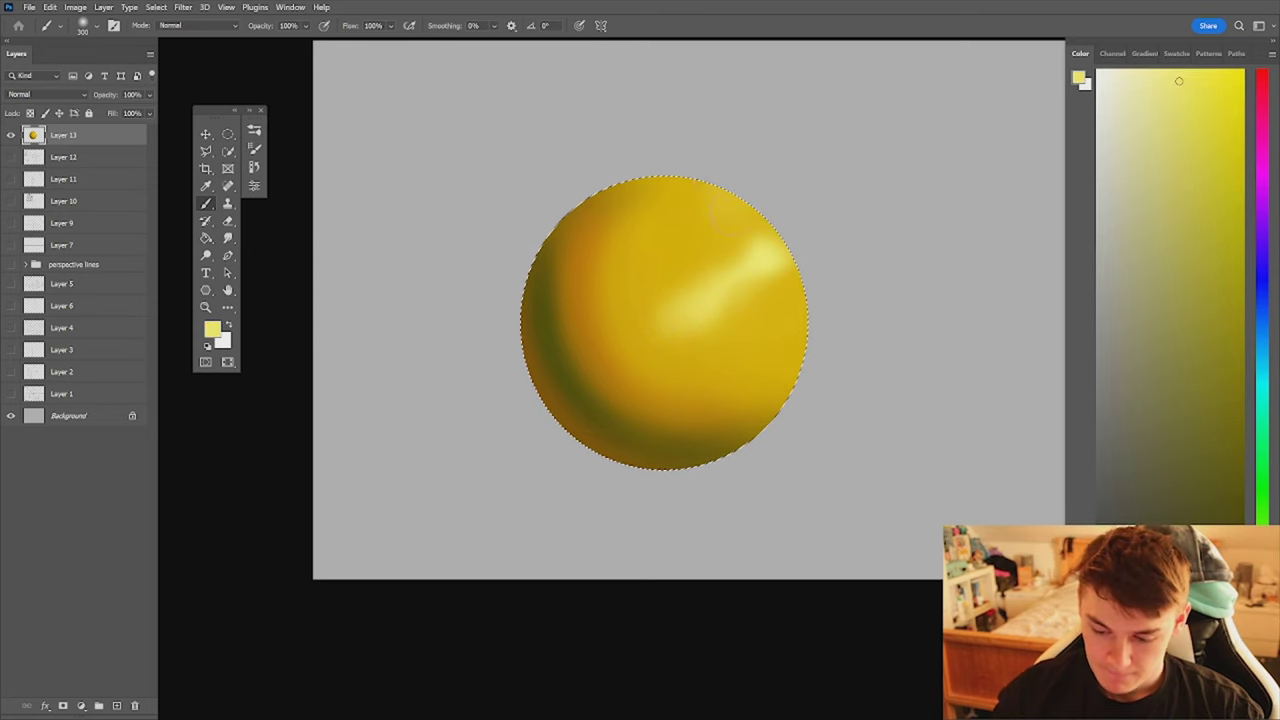
- Paint faint secondary highlights above and below the main streak at 300 px, softening them with sampled golden yellow
drag(715, 190, 675, 233)
alt+click(637, 246)
alt+click(756, 357)
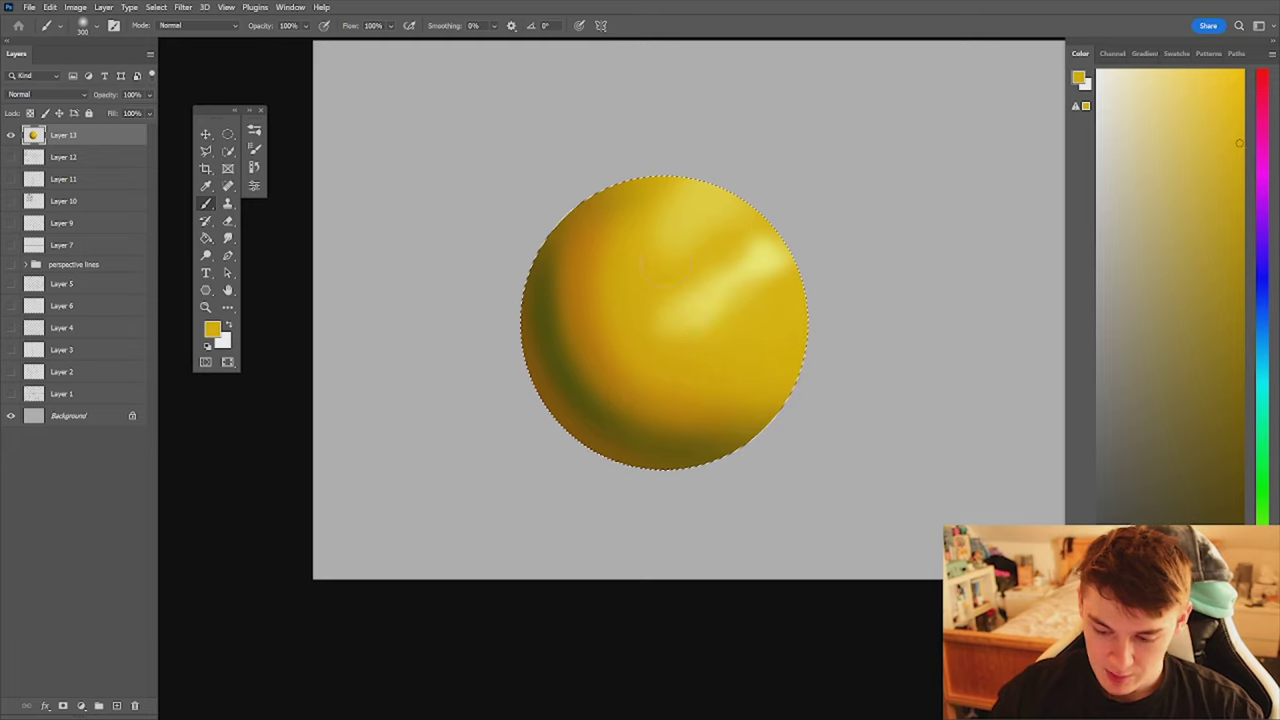
alt+click(771, 260)
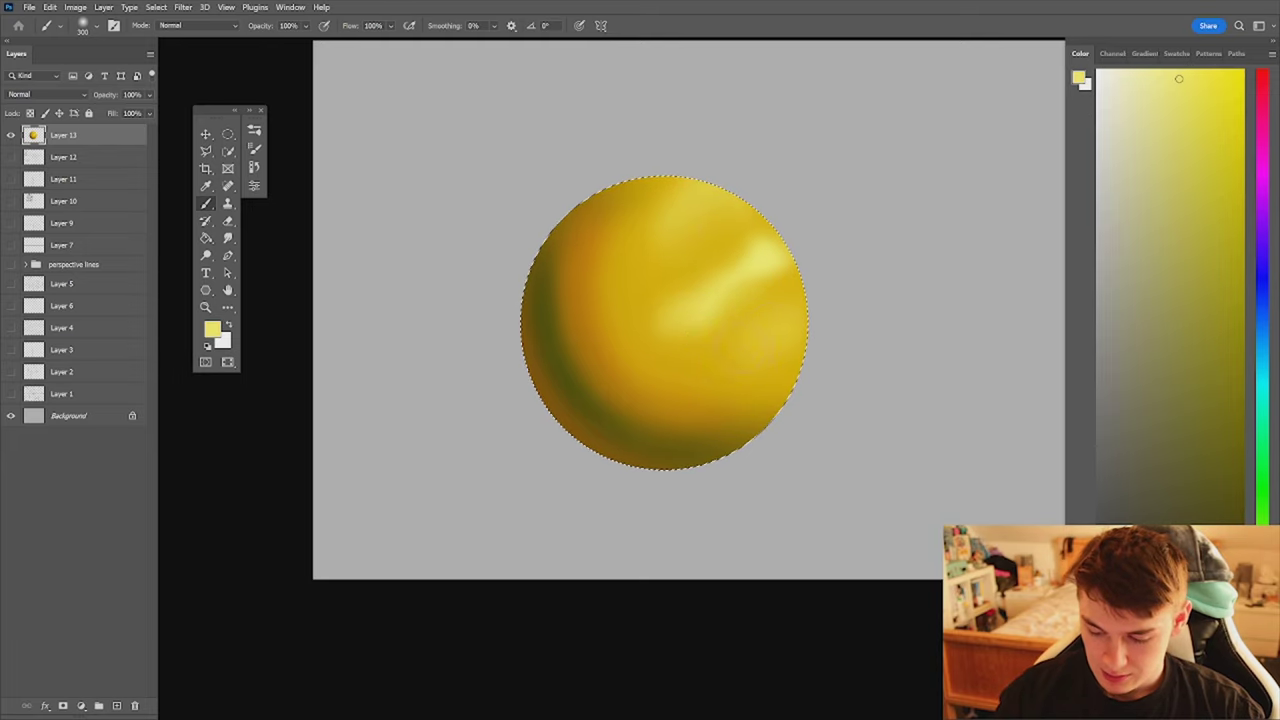
alt+click(706, 371)
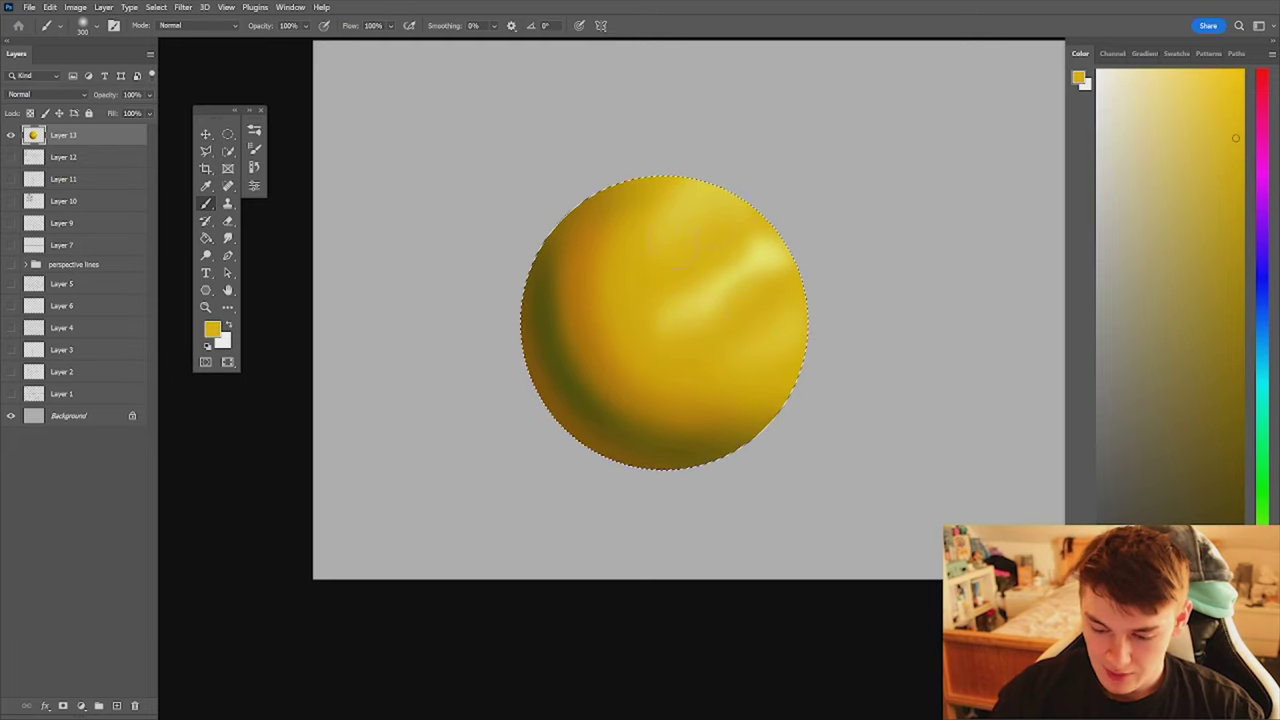
mouse_move(797, 309)
mouse_down()
mouse_move(789, 409)
mouse_move(817, 294)
mouse_up()
alt+click(760, 240)
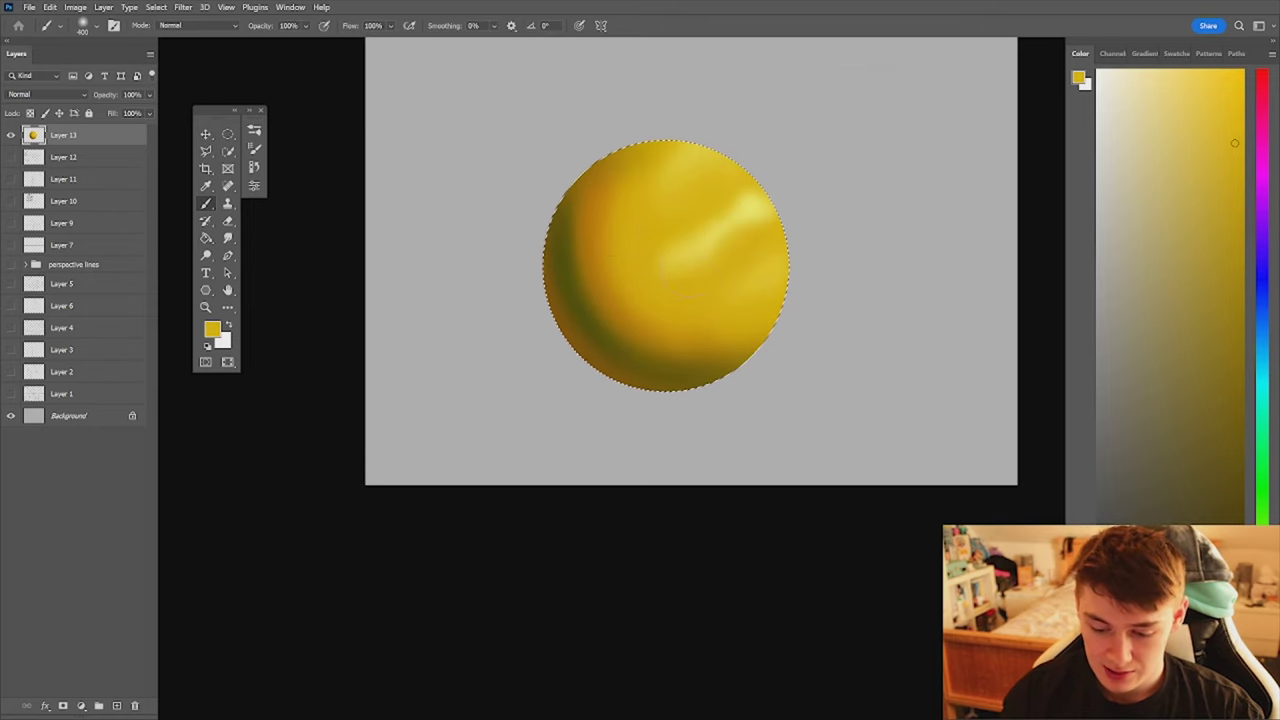
- Paint a saturated orange patch on the ball's upper-left transition with a 400 px brush, shifting the sampled orange toward red
alt+click(594, 206)
drag(1240, 228, 1243, 150)
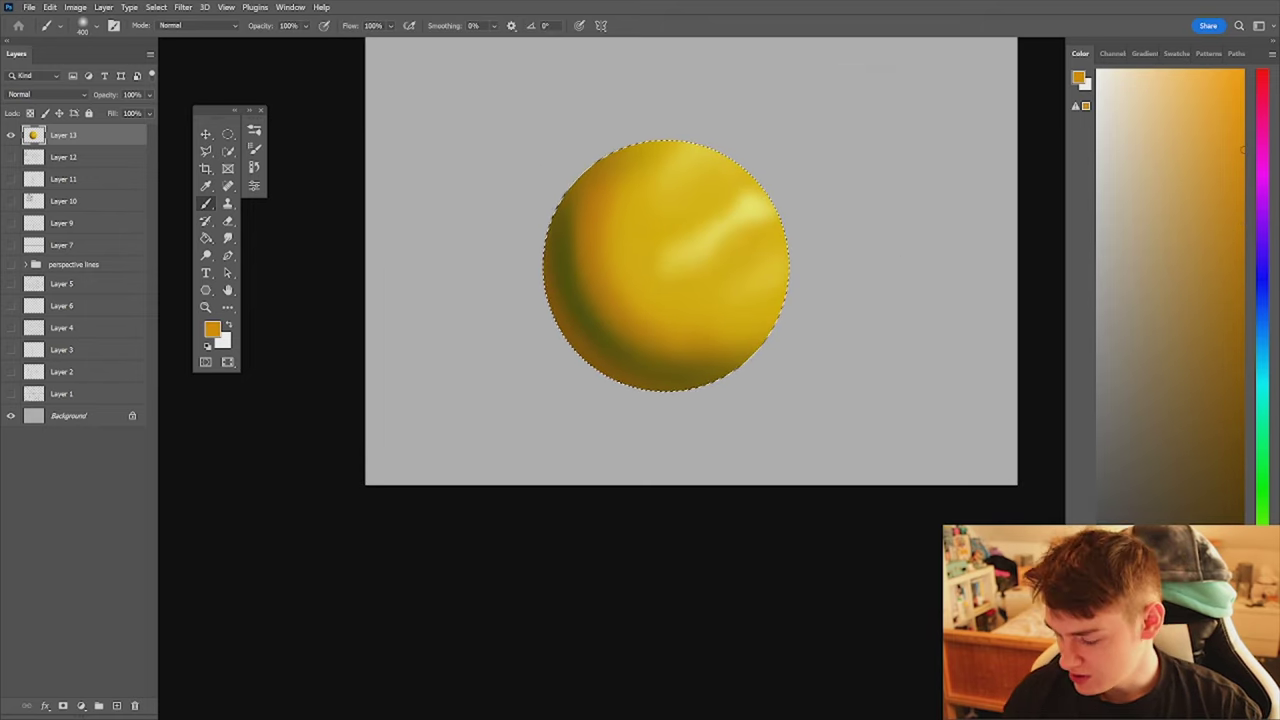
click(1262, 590)
mouse_move(615, 186)
mouse_down()
mouse_move(599, 215)
mouse_move(619, 177)
mouse_move(623, 281)
mouse_move(608, 184)
mouse_up()
- Rework the left shadow with sampled dark olive at 250 px, and strengthen the lower rim with sampled brown at 300 px
key(bracketleft)
key(bracketleft)
alt+click(598, 298)
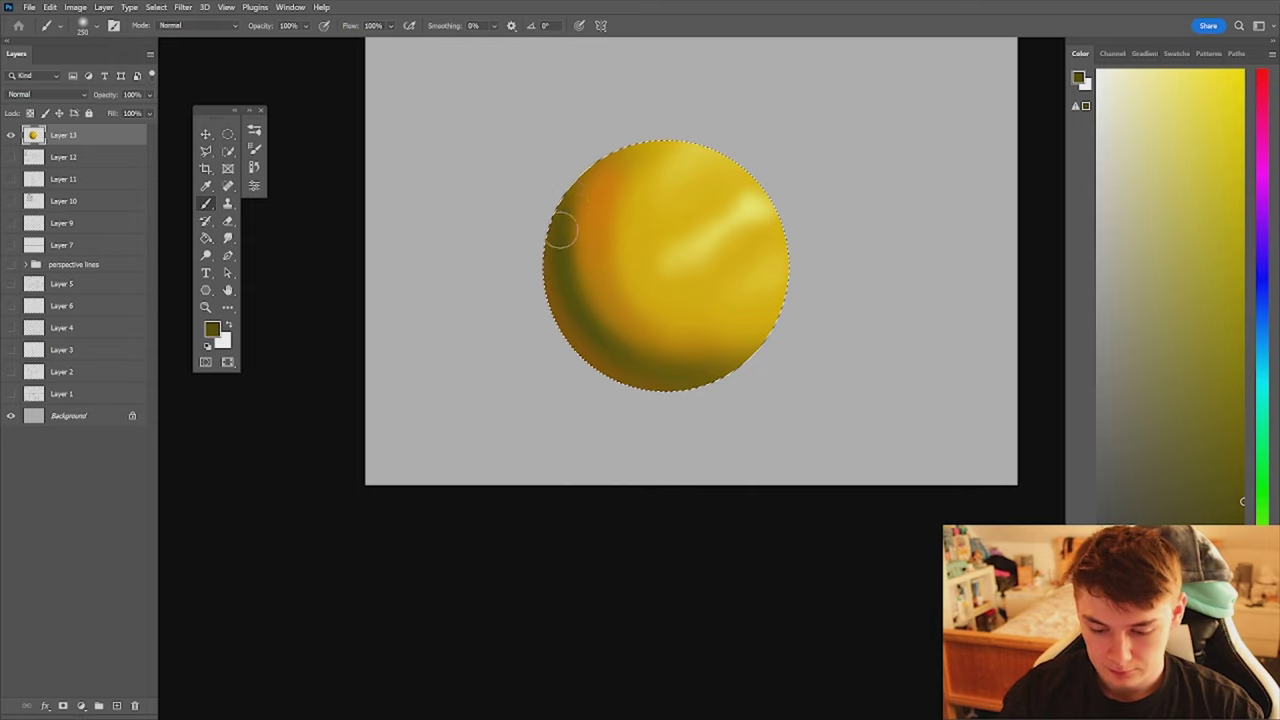
alt+click(557, 331)
key(bracketright)
mouse_move(646, 356)
mouse_down()
mouse_move(569, 322)
mouse_move(675, 374)
mouse_move(588, 356)
mouse_up()
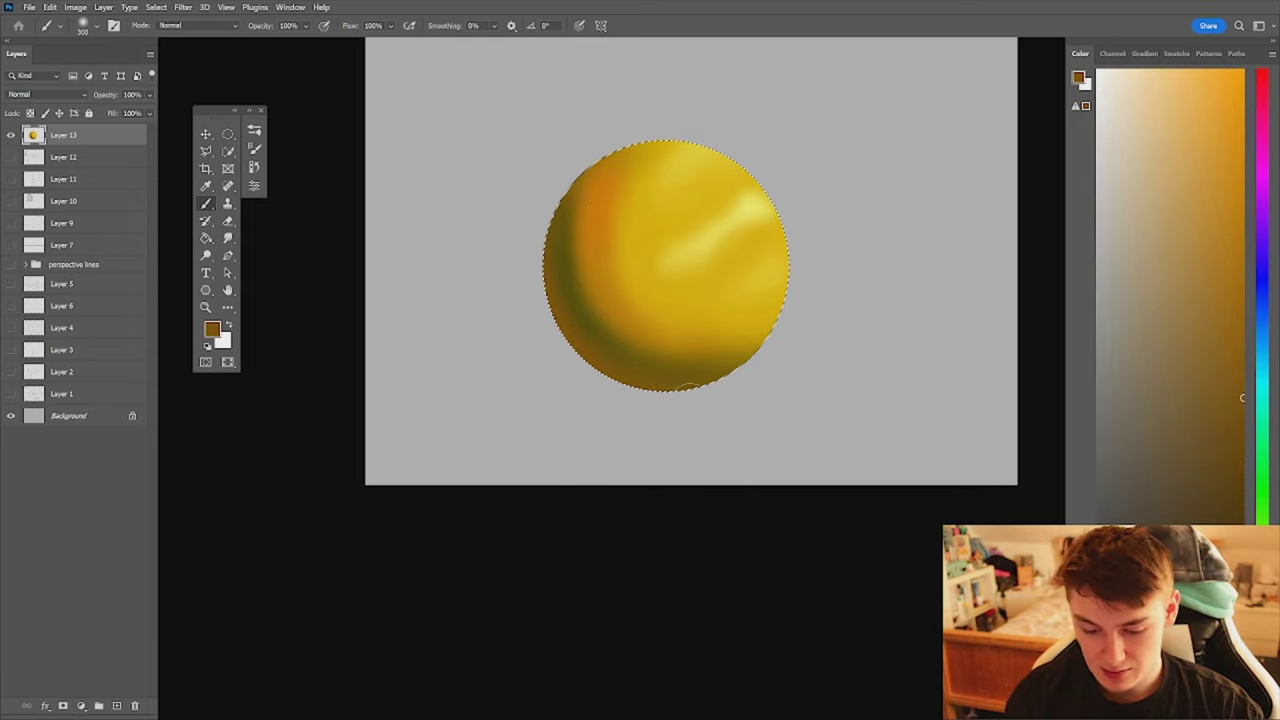
- Flip the canvas horizontally and check the ball's shading at a reduced size
key(ctrl+space)
drag(774, 448, 668, 450)
key(z)
drag(757, 471, 845, 471)
- Paint a small pale-cream hot spot at the outer end of the highlight streak with a 70 px brush
alt+click(537, 346)
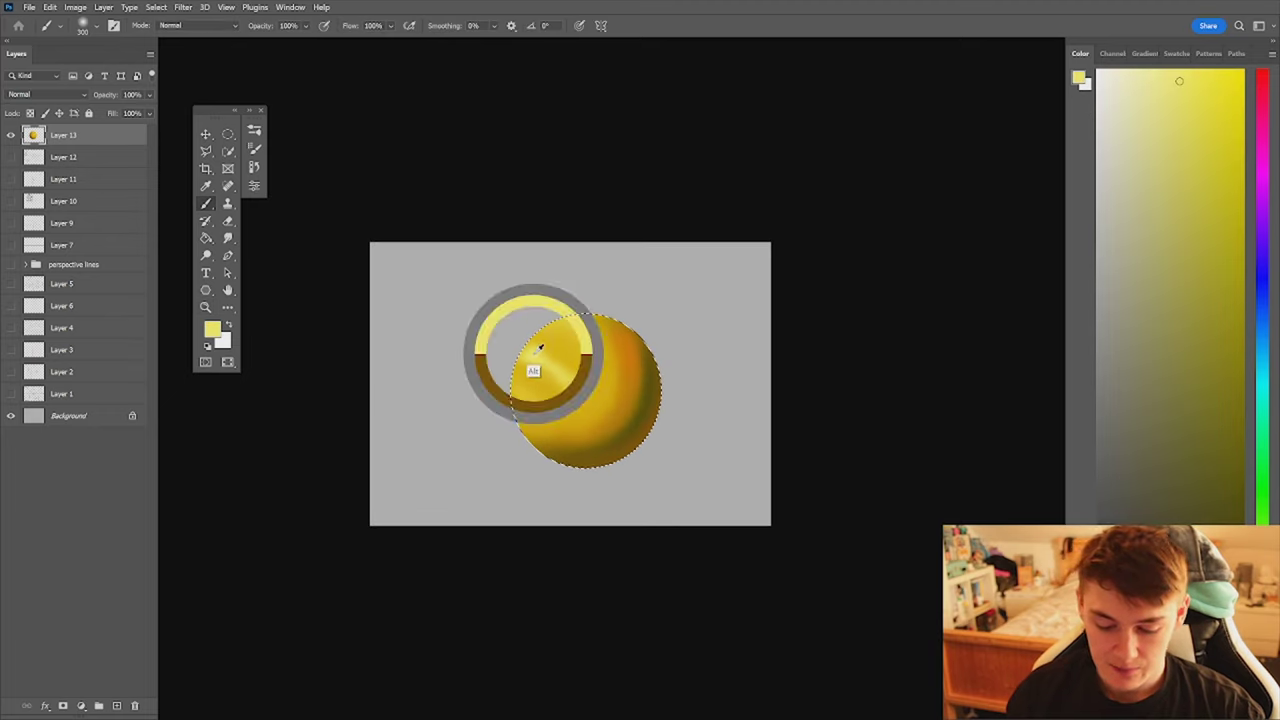
drag(1137, 67, 1128, 69)
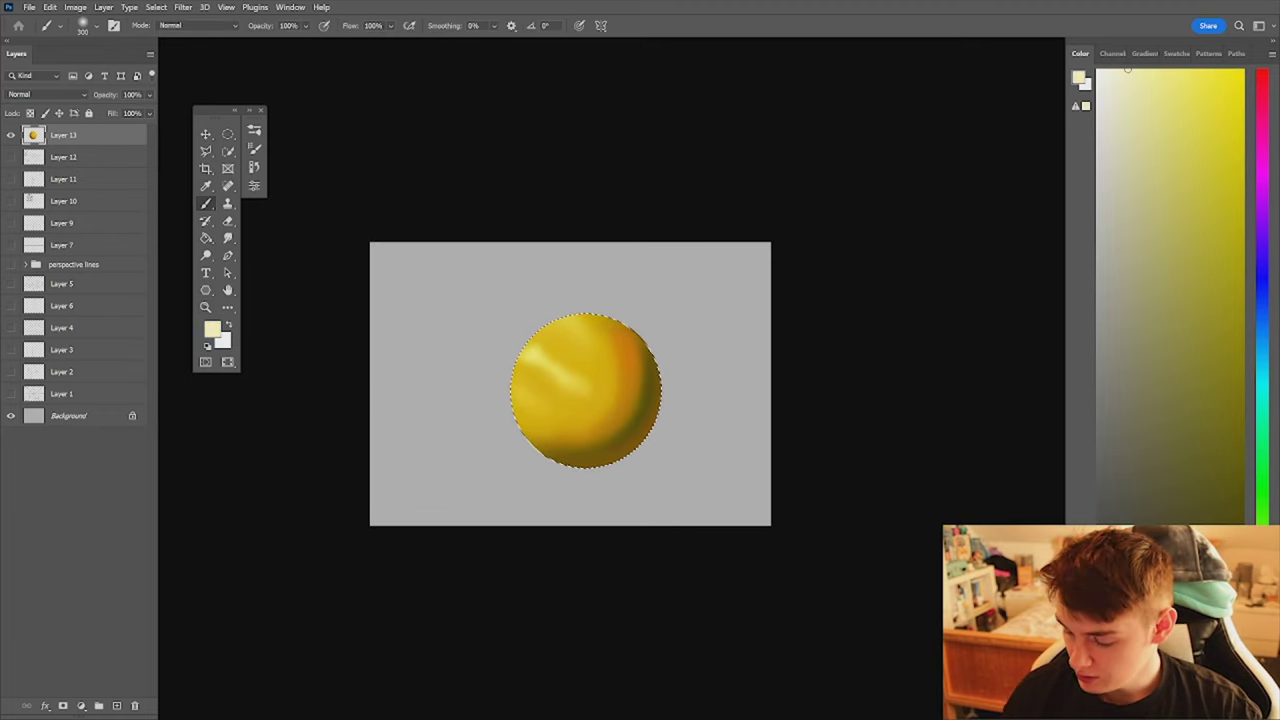
click(1262, 592)
key([)
key(bracketleft)
key(bracketleft)
key(bracketleft)
key(bracketleft)
key(bracketleft)
key(bracketleft)
key(bracketleft)
key(bracketleft)
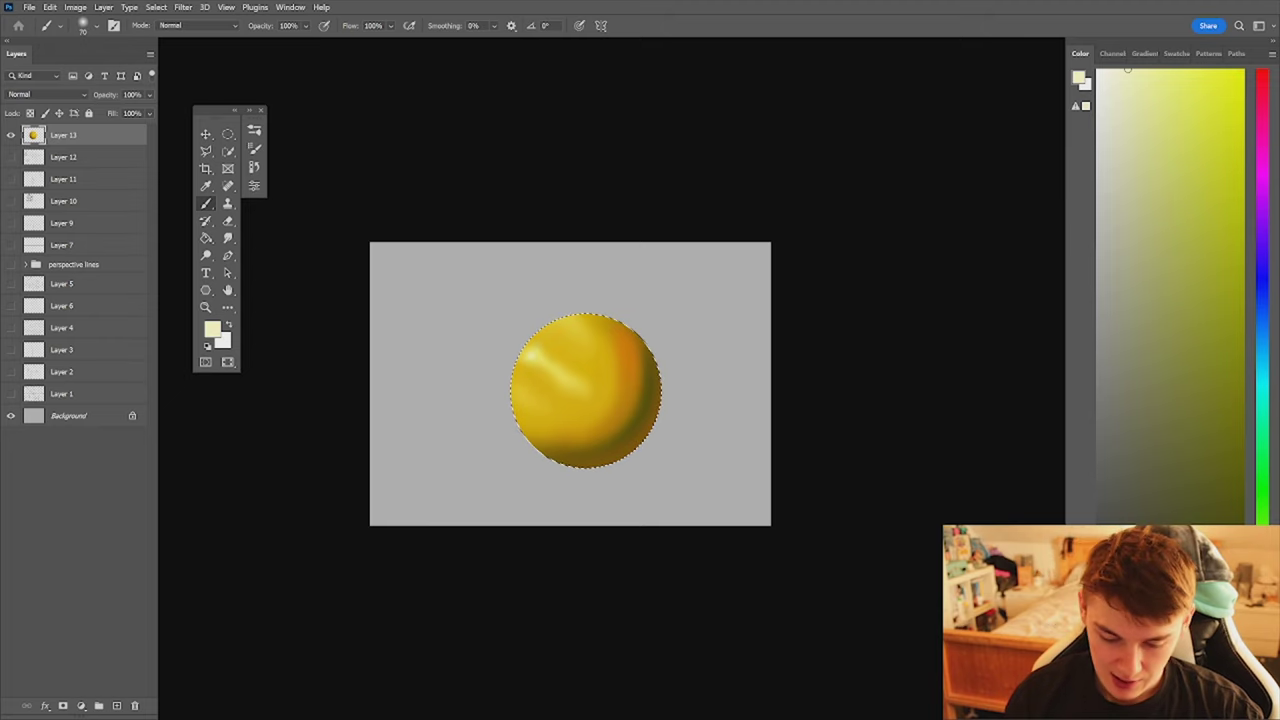
- Enlarge and soften the highlight's hot spot with a brush up to 125 px, using golden and pale yellow sampled around it
key(bracketright)
key(bracketright)
key(bracketright)
key(bracketright)
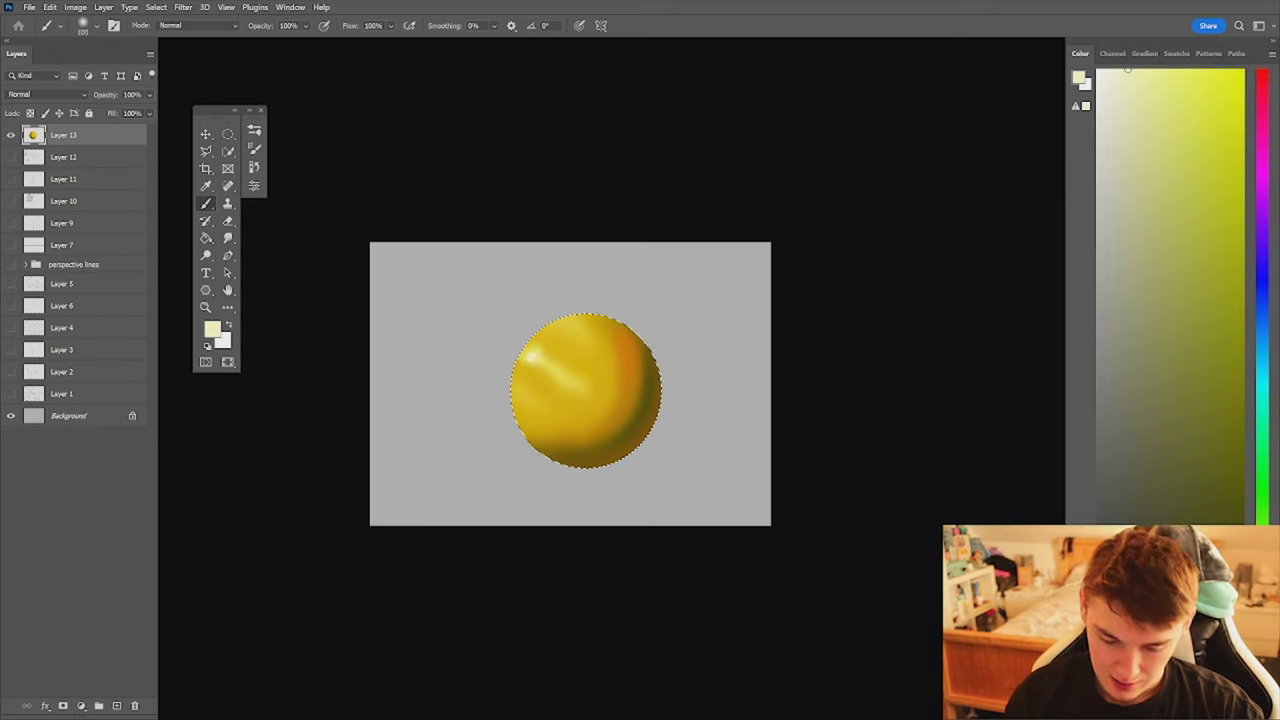
alt+click(546, 343)
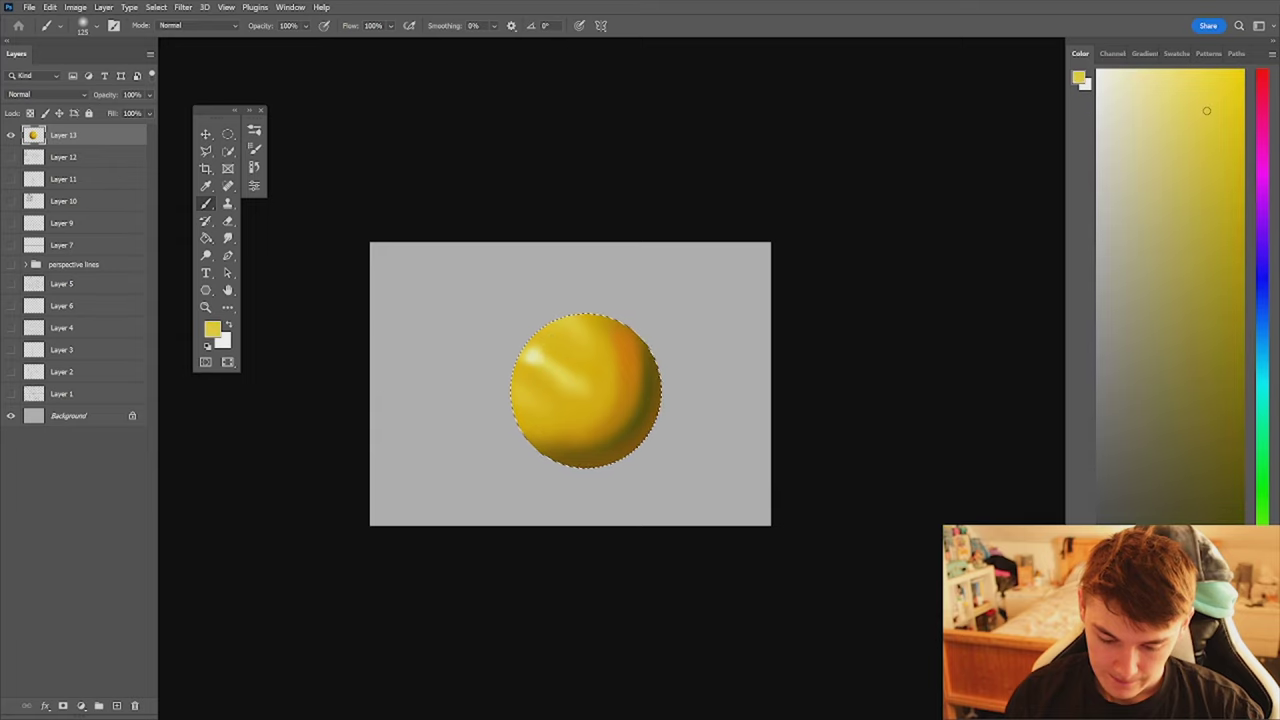
alt+click(531, 358)
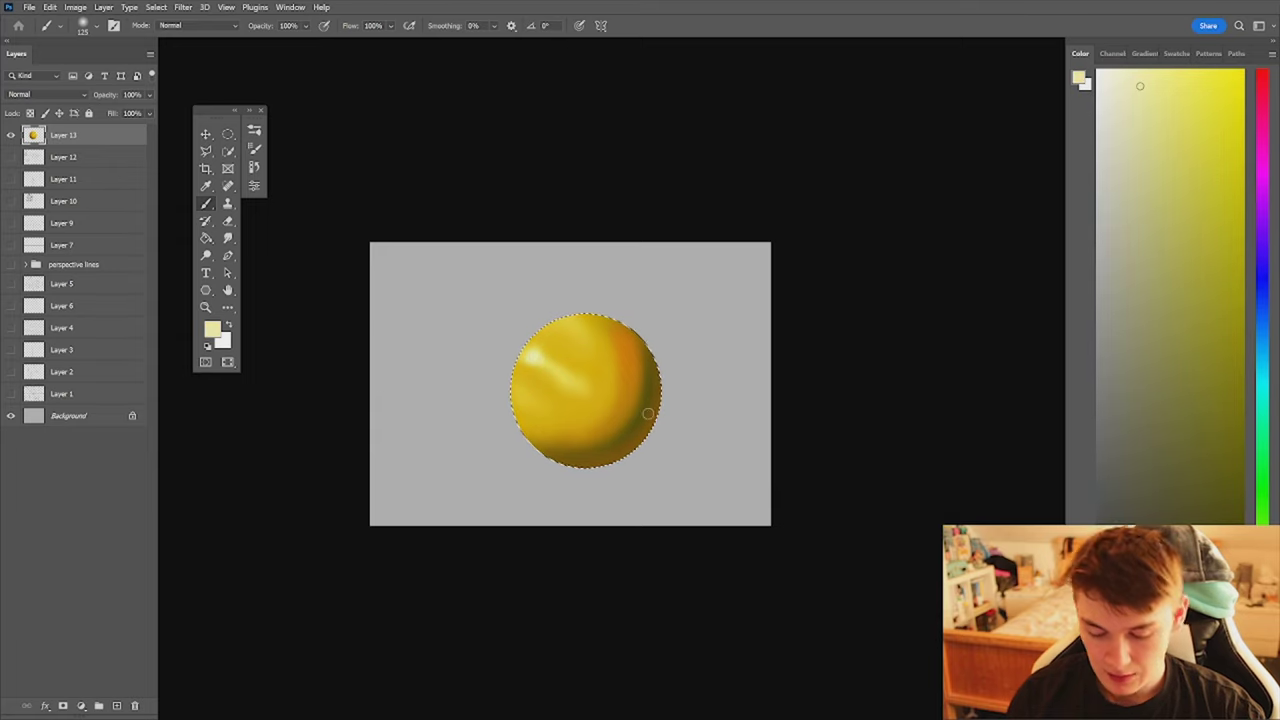
mouse_move(641, 489)
mouse_down()
mouse_move(634, 549)
mouse_move(663, 426)
mouse_up()
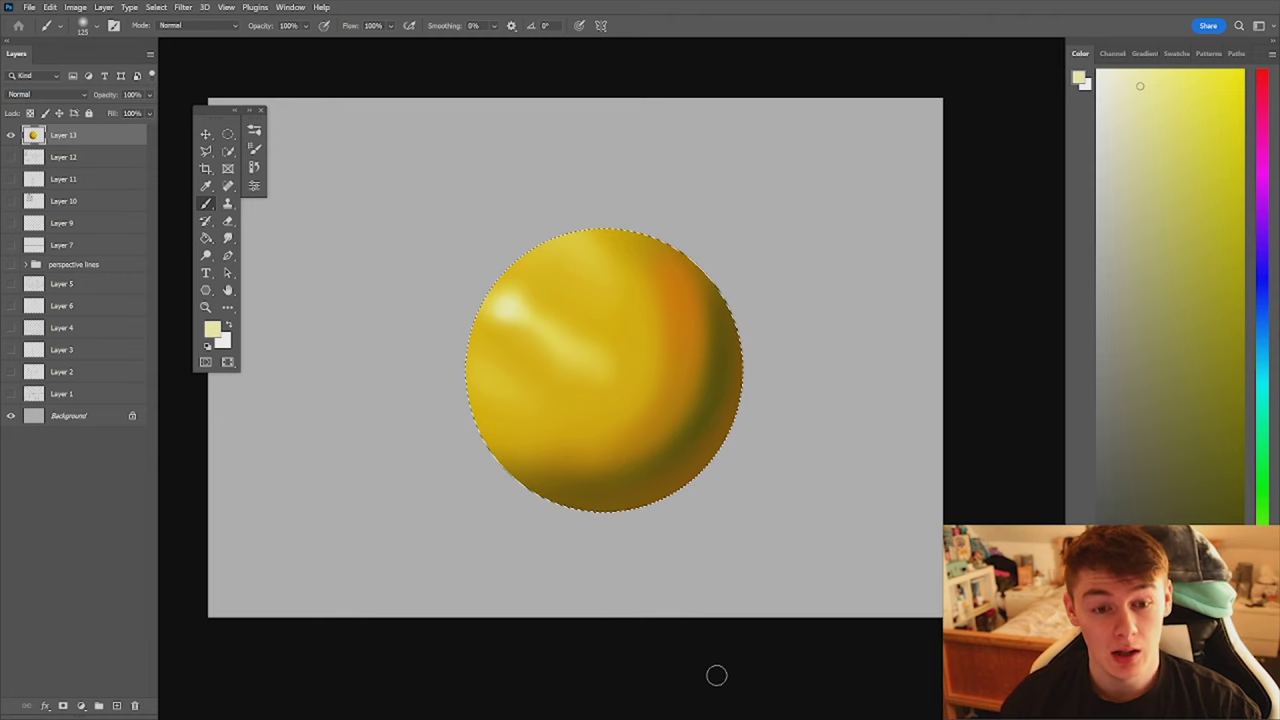
- Choose the Rough Round Bristle 14 brush and add a new layer above the ball's layer
click(254, 130)
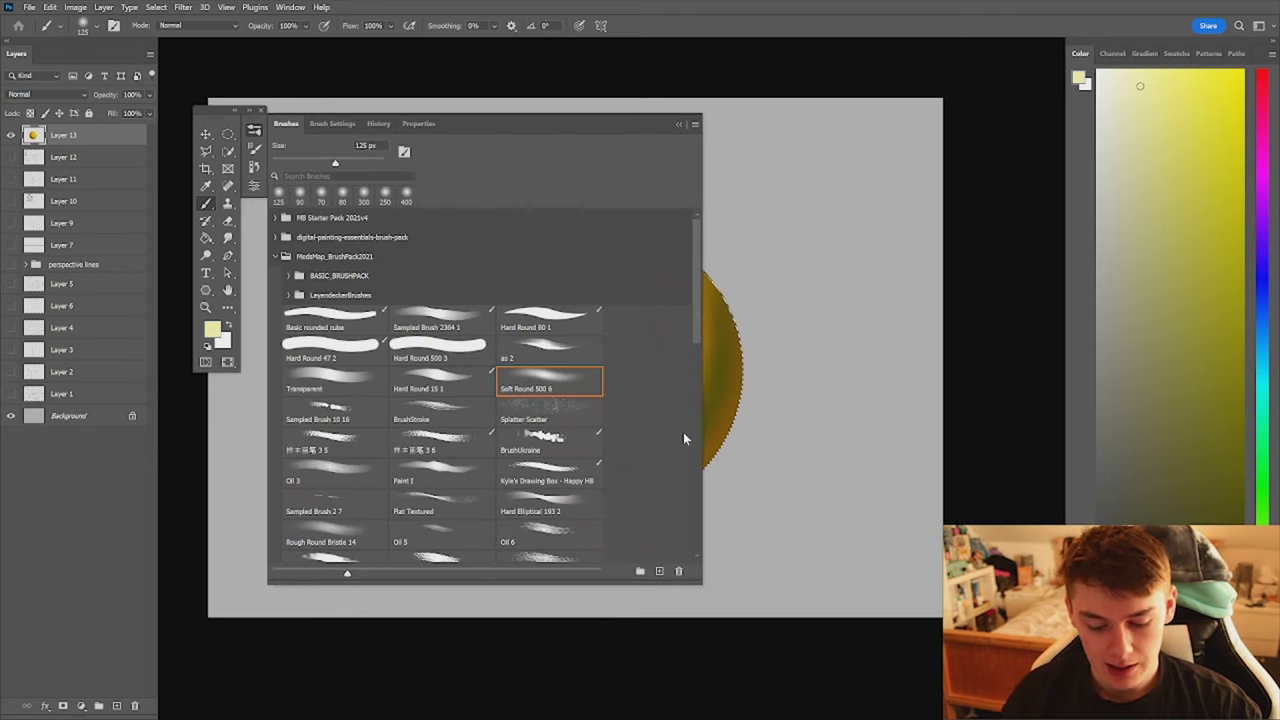
drag(697, 323, 698, 364)
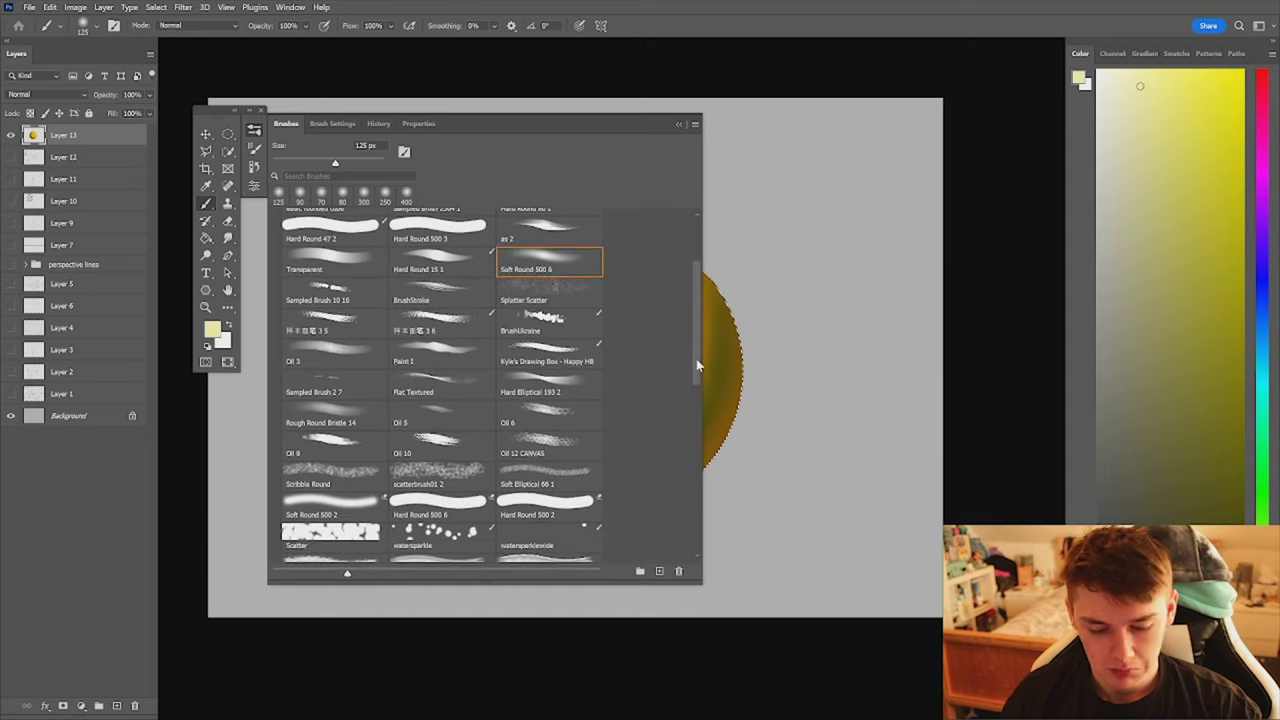
click(334, 415)
click(253, 132)
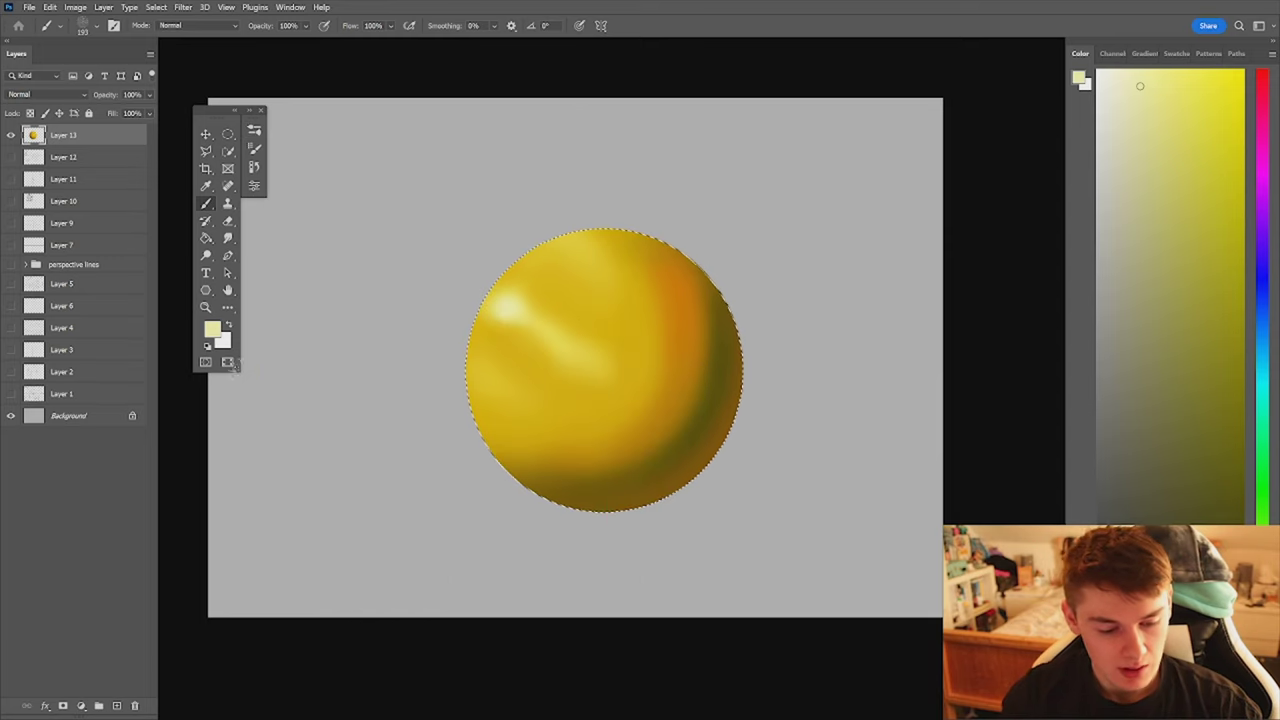
click(116, 706)
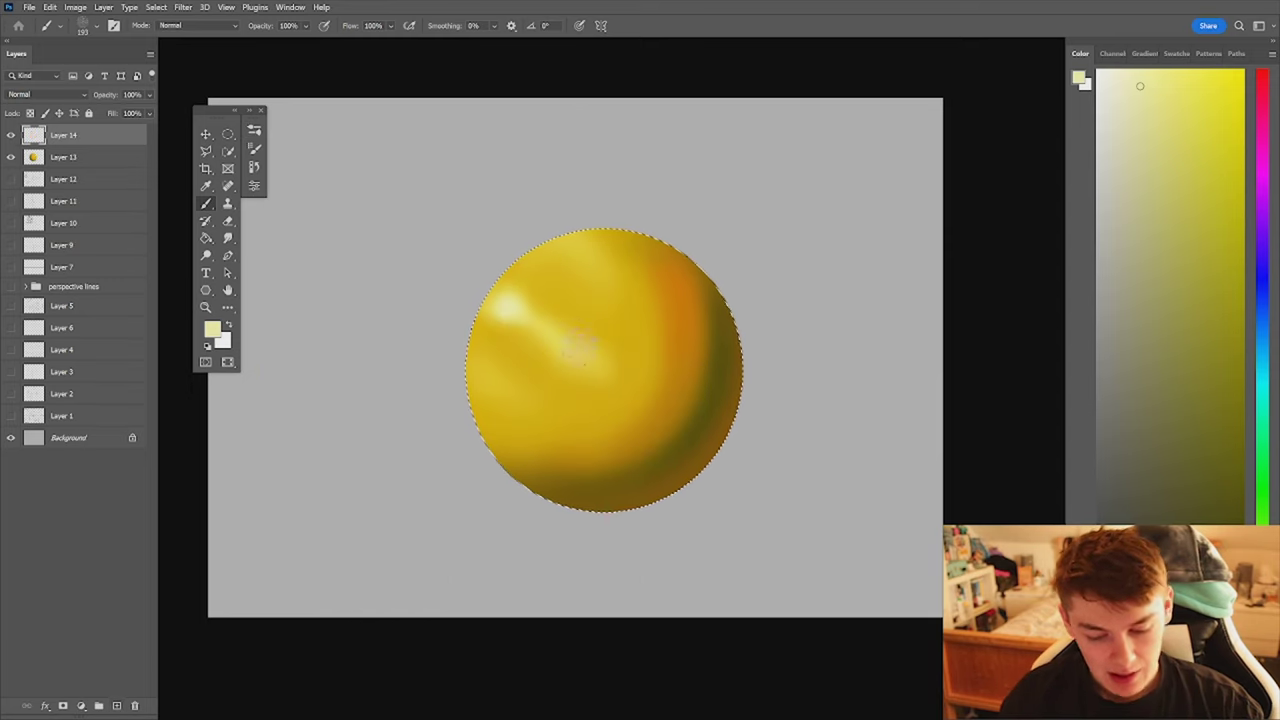
- Enlarge the bristle brush to 500 px and try a pale-yellow textured stroke across the ball, undoing the stroke
key(bracketright)
key(bracketright)
key(bracketright)
key(bracketright)
key(bracketright)
key(bracketright)
key(bracketright)
key(bracketright)
key(bracketleft)
key(bracketleft)
key(bracketleft)
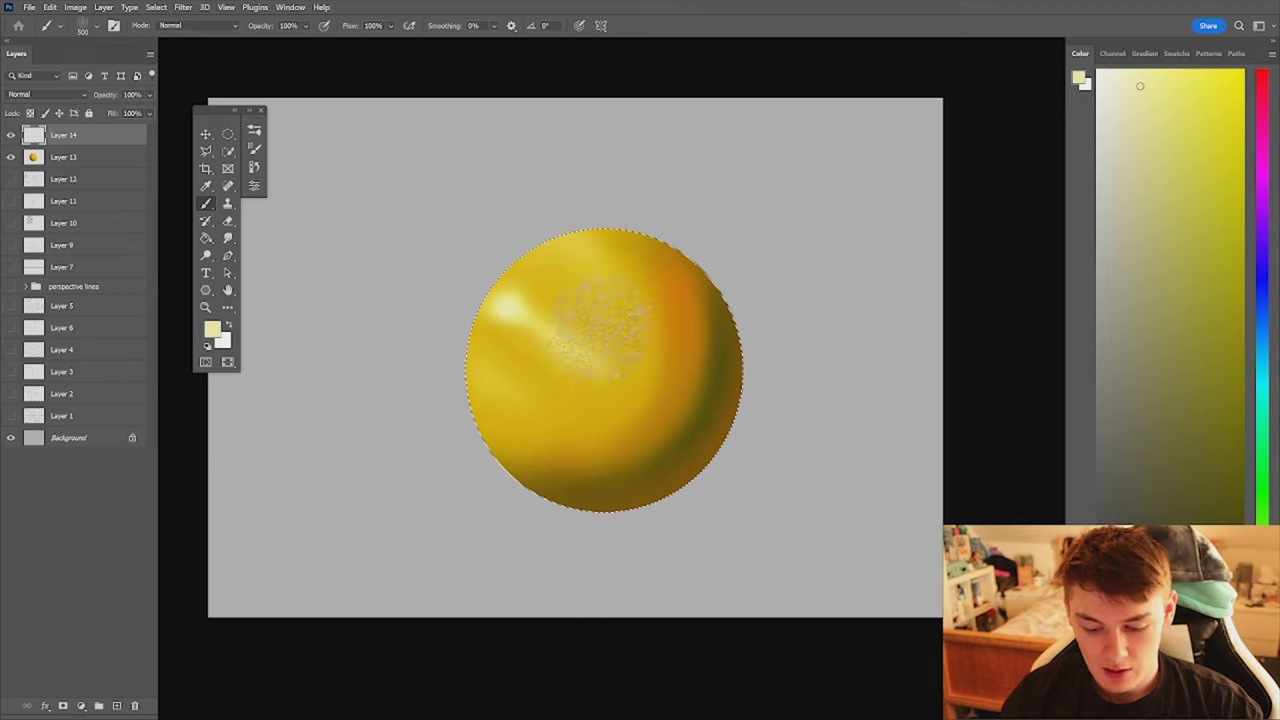
mouse_move(604, 318)
mouse_down()
mouse_move(630, 370)
mouse_move(690, 392)
mouse_up()
key(ctrl+z)
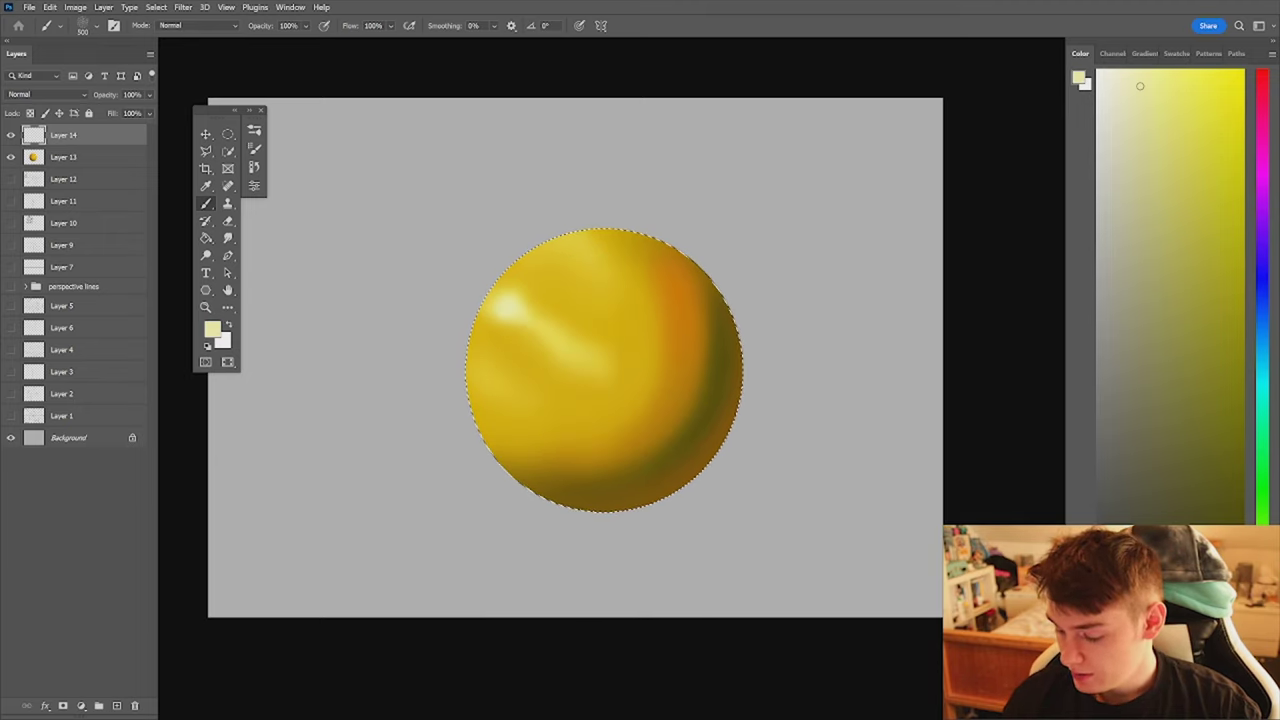
- Set the new layer's blend mode to Screen and brush horizontal pale-yellow bristle streaks across the whole ball
click(48, 94)
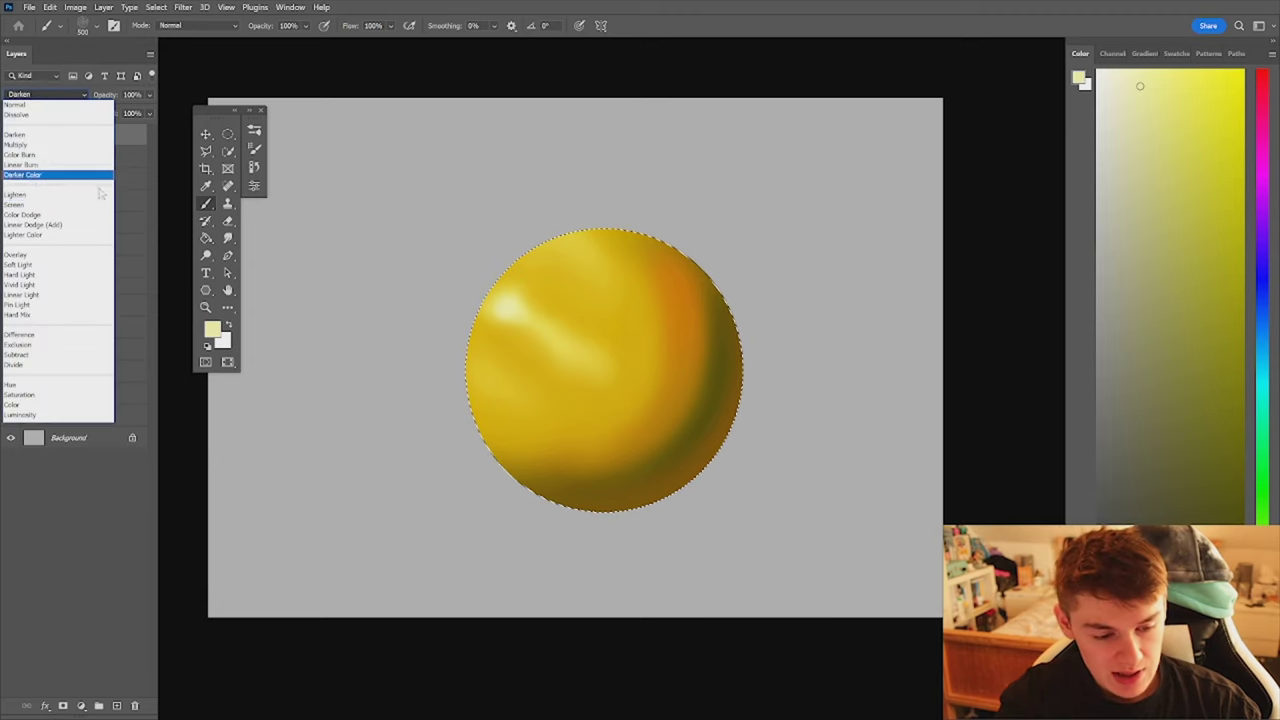
click(40, 204)
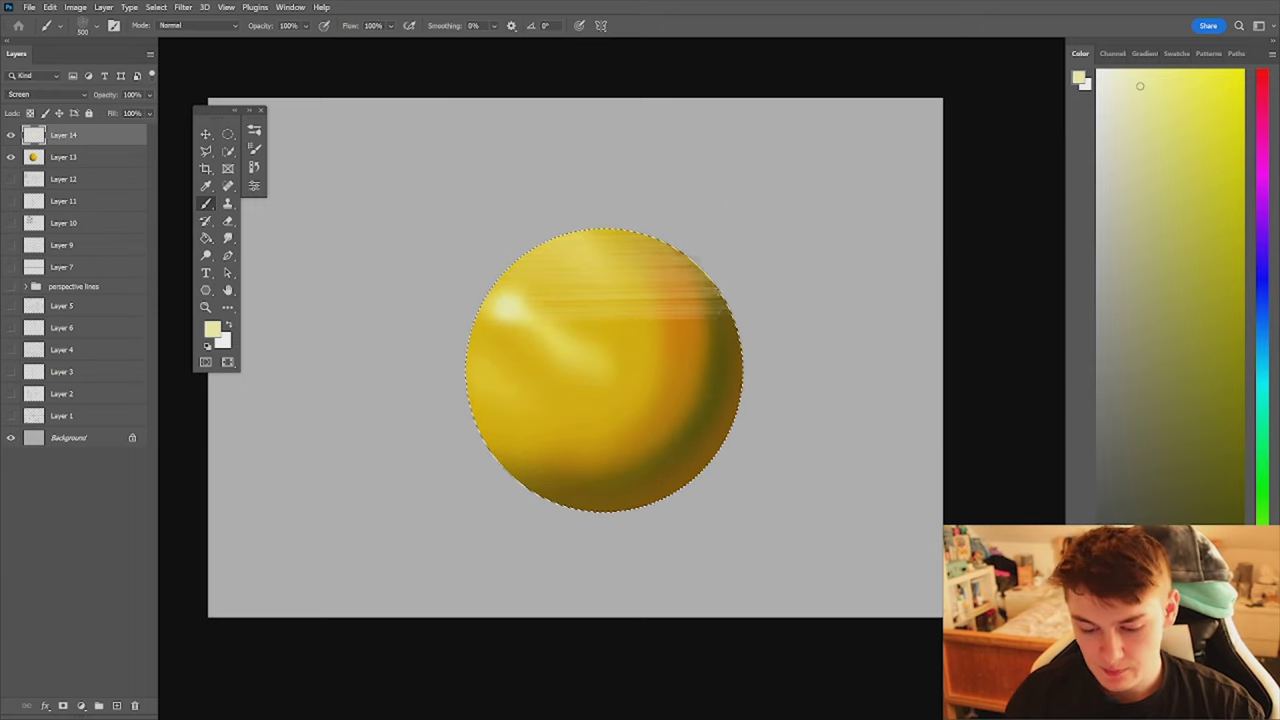
drag(554, 270, 804, 268)
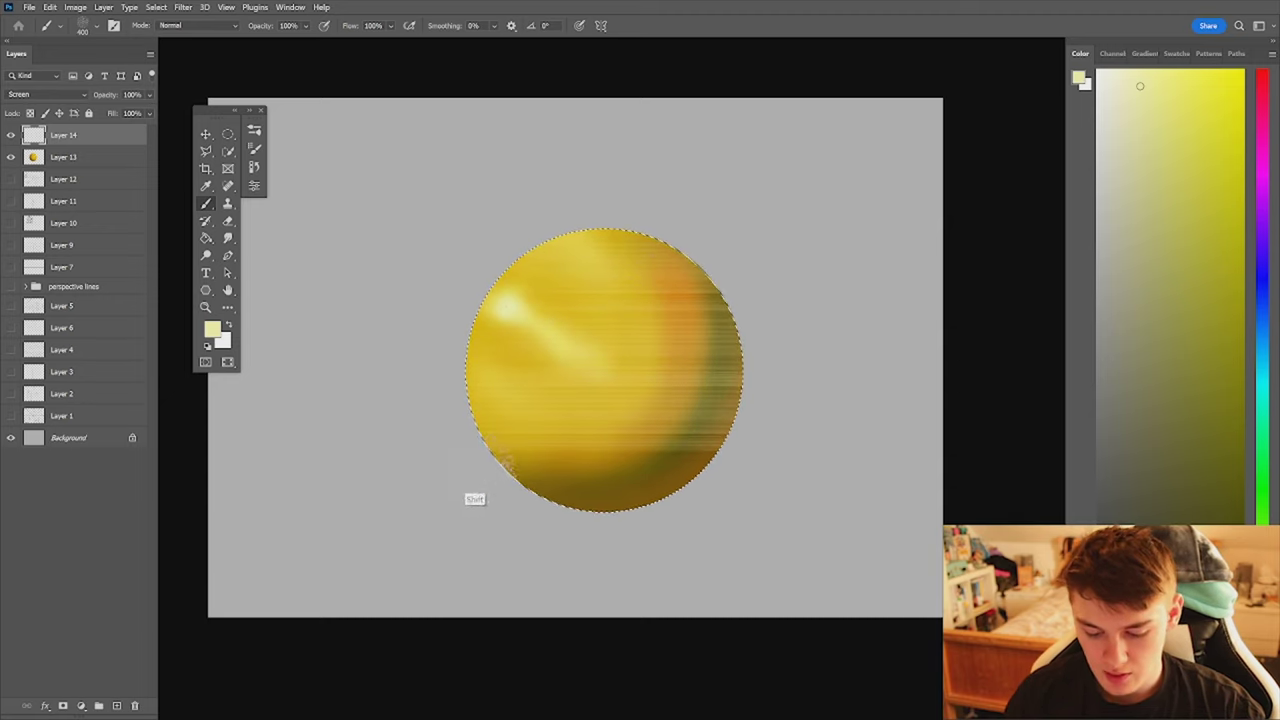
drag(463, 506, 930, 510)
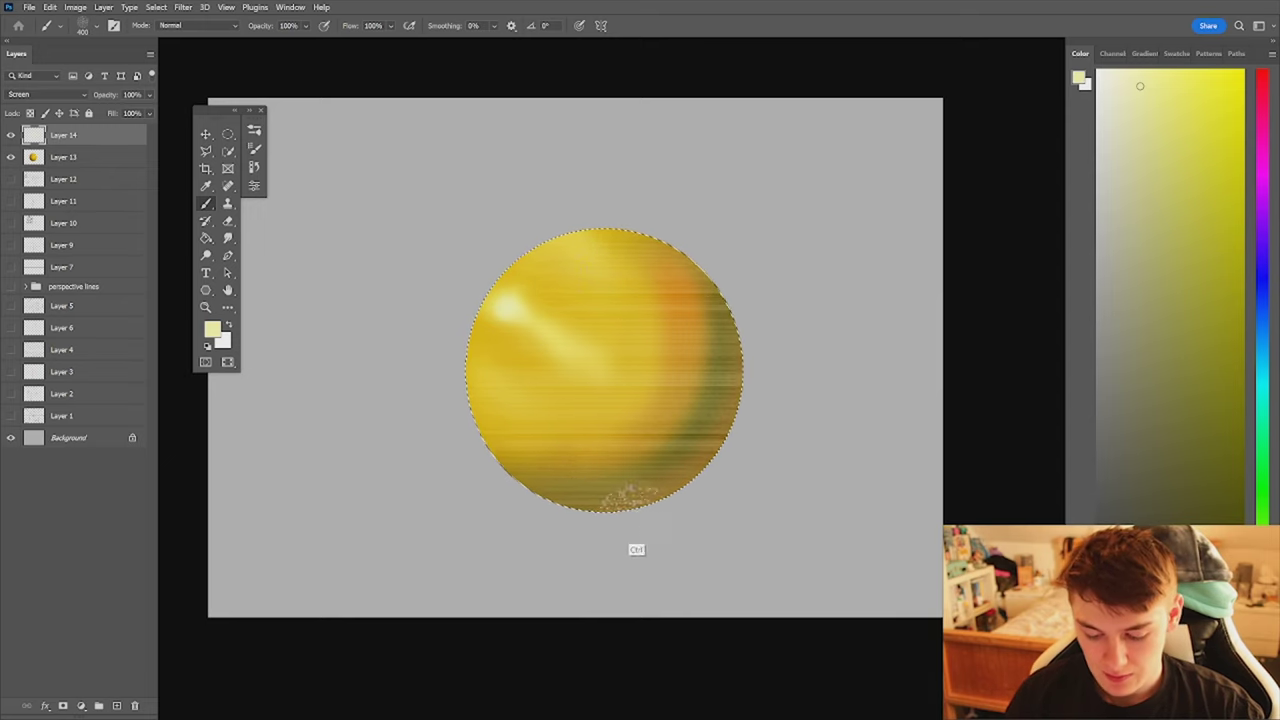
key(ctrl+z)
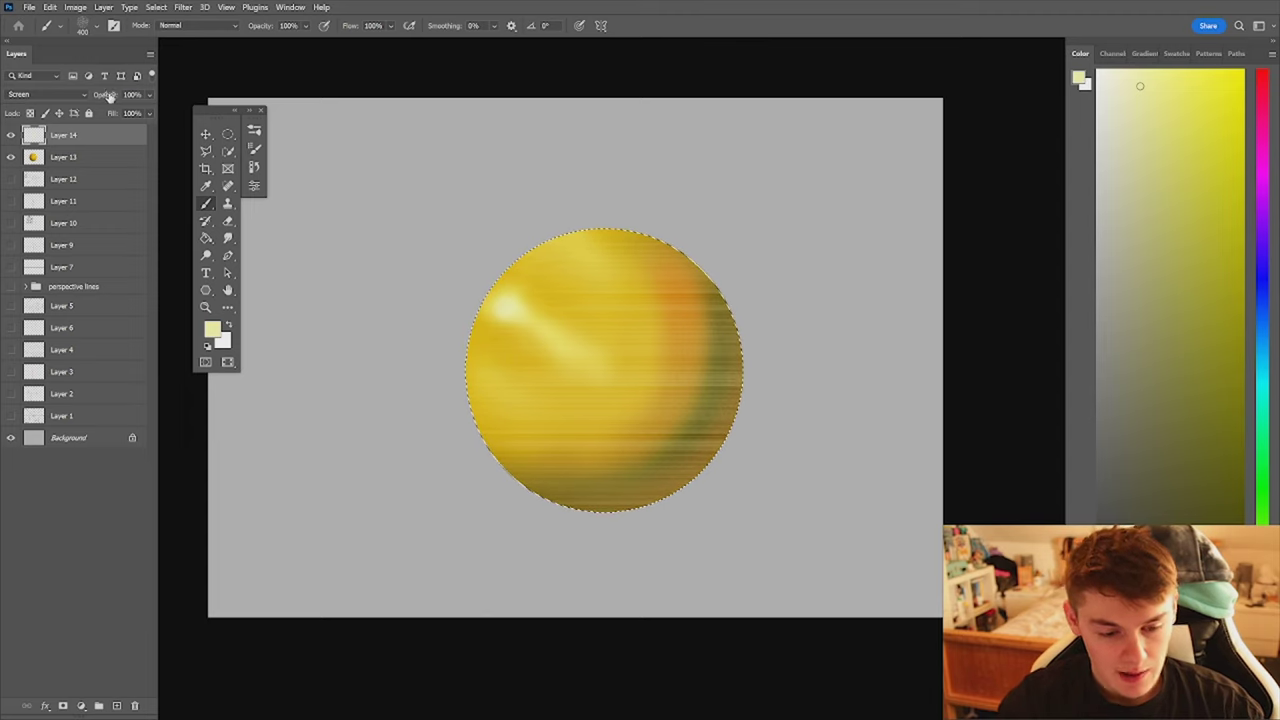
- Lower the streak layer's opacity to 29% and erase the streaks over the ball's lower shadow with the Soft Round 500 6 brush
drag(109, 97, 88, 104)
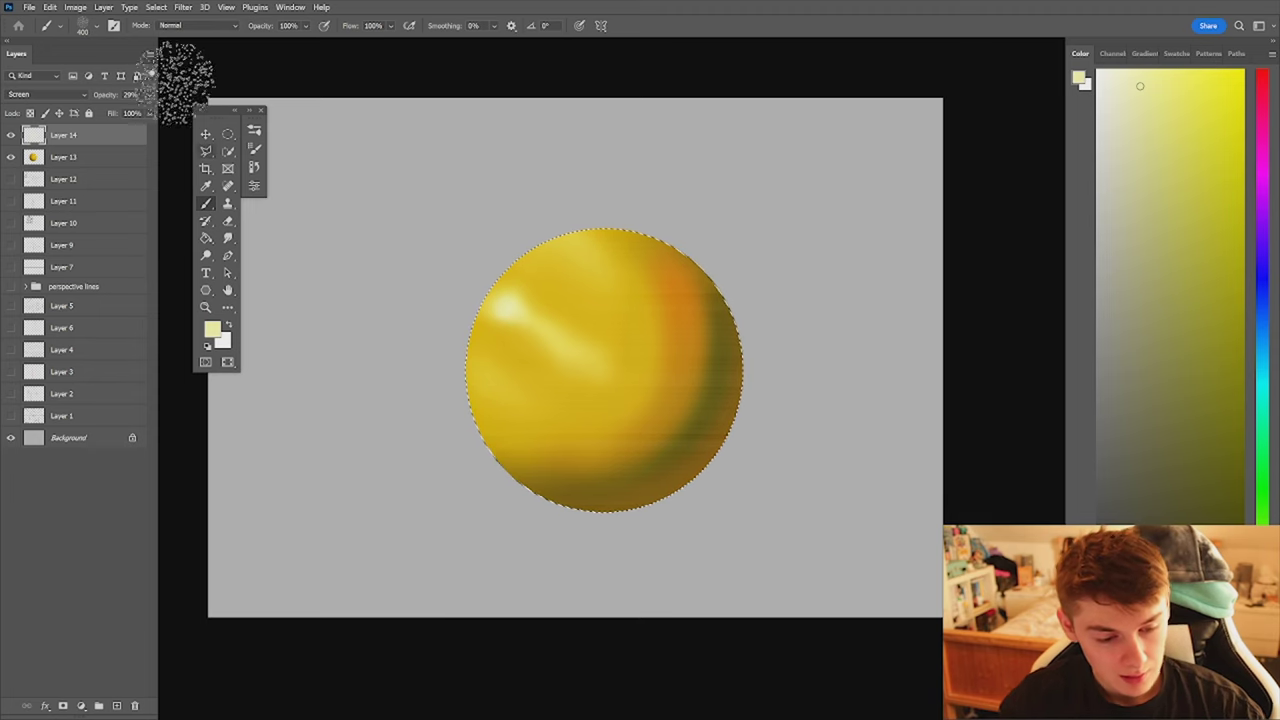
click(254, 135)
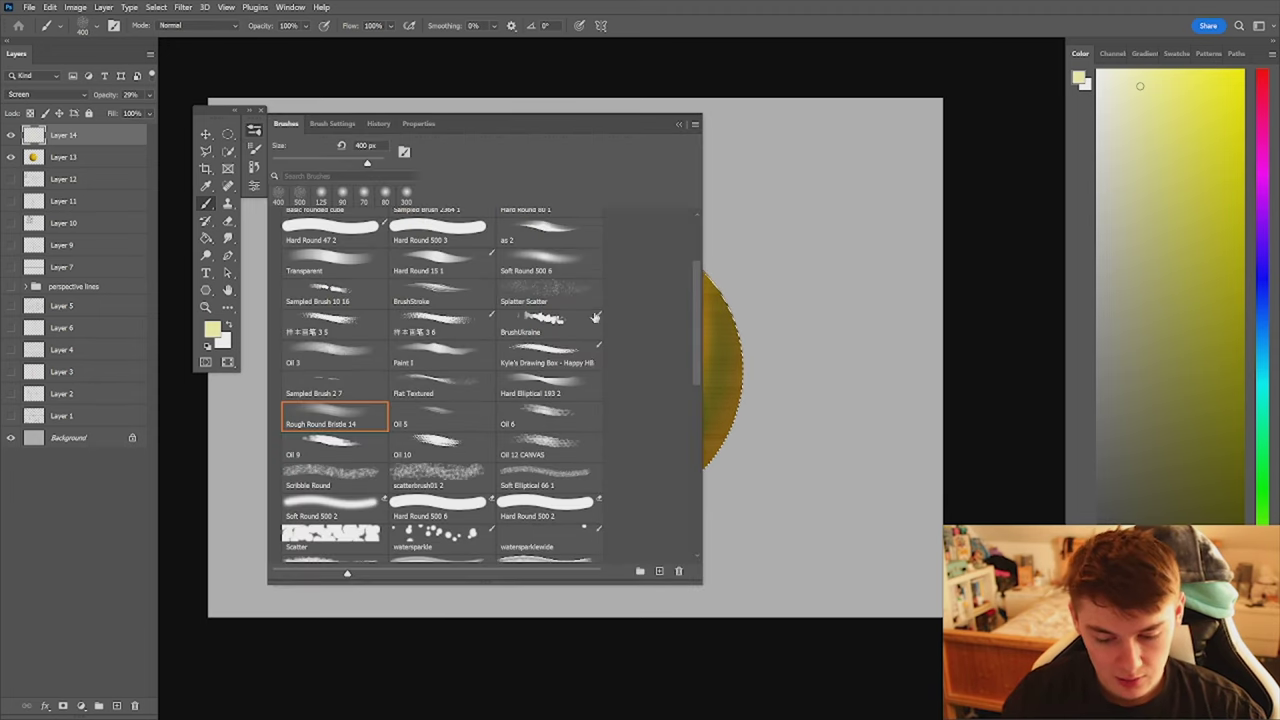
key(e)
click(550, 263)
click(254, 130)
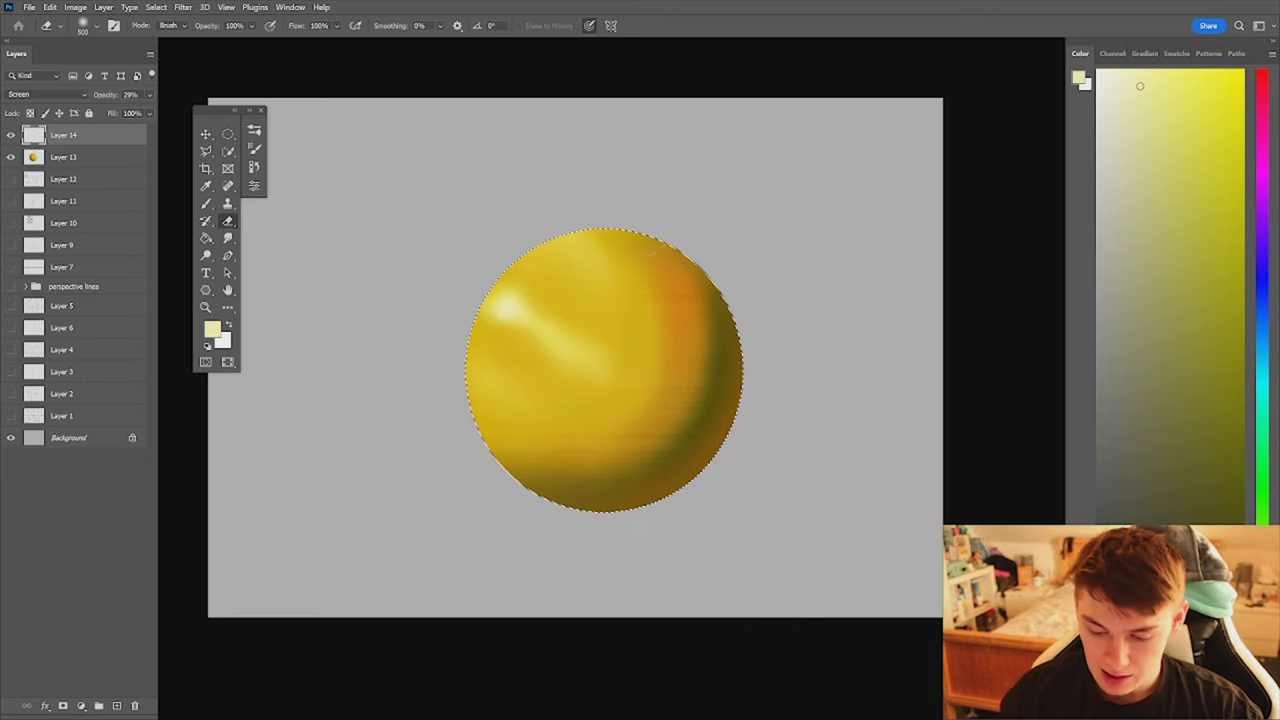
key(bracketright)
mouse_move(587, 507)
mouse_down()
mouse_move(707, 444)
mouse_move(654, 475)
mouse_move(717, 401)
mouse_up()
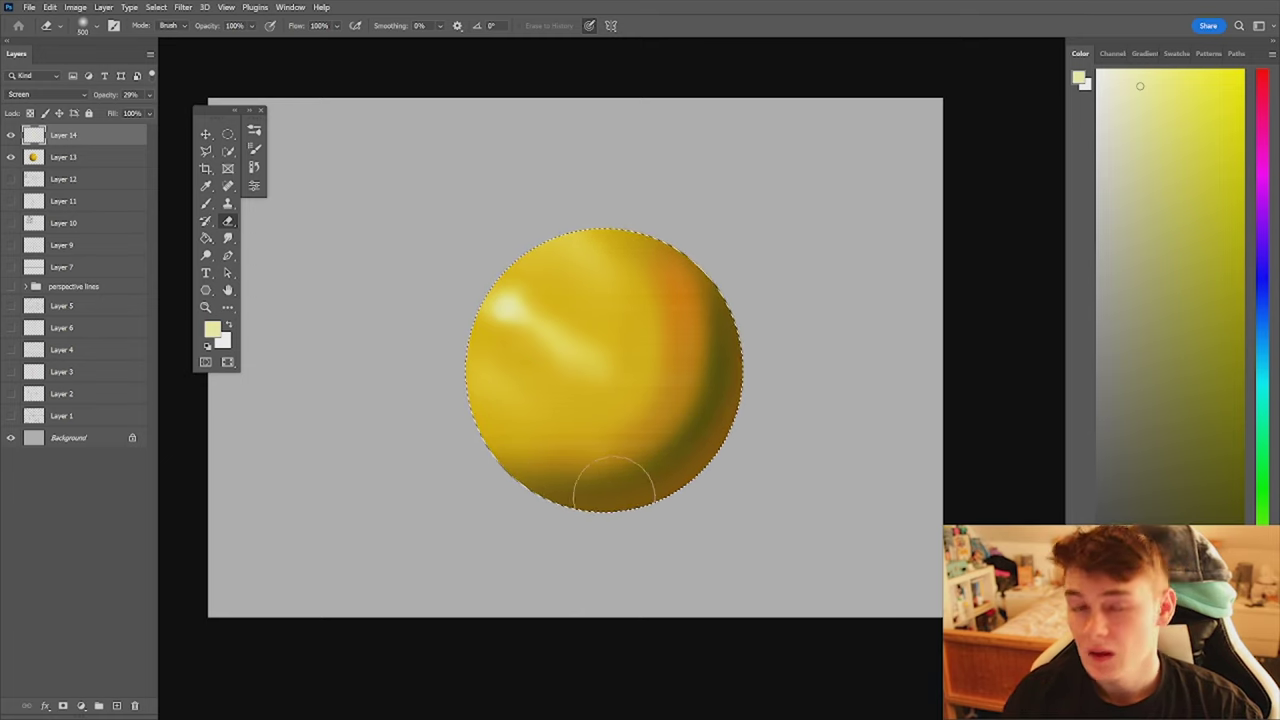
- Flip the canvas horizontally to check the ball at a reduced size, and merge the streak layer into the ball's layer
key(z)
drag(772, 430, 774, 472)
key(ctrl+shift+h)
key(z)
mouse_move(634, 398)
mouse_down()
mouse_move(621, 406)
mouse_move(700, 440)
mouse_move(672, 510)
mouse_up()
key(b)
key(z)
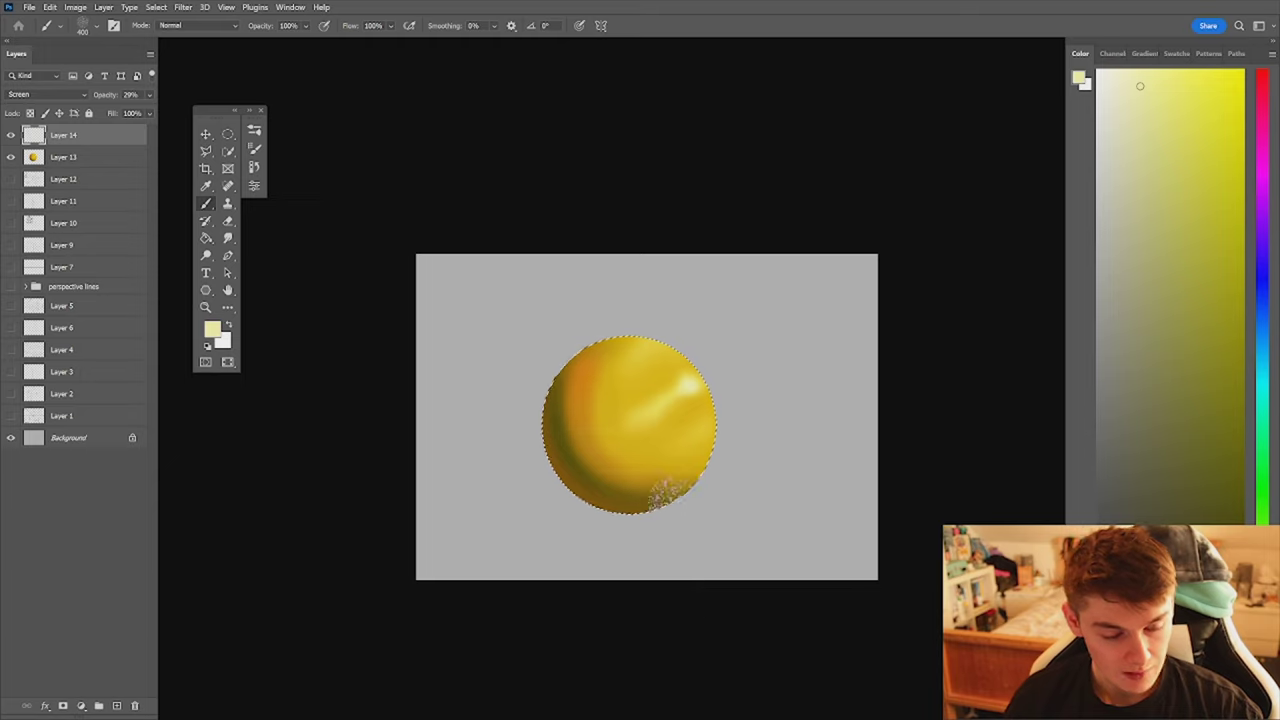
key(ctrl+e)
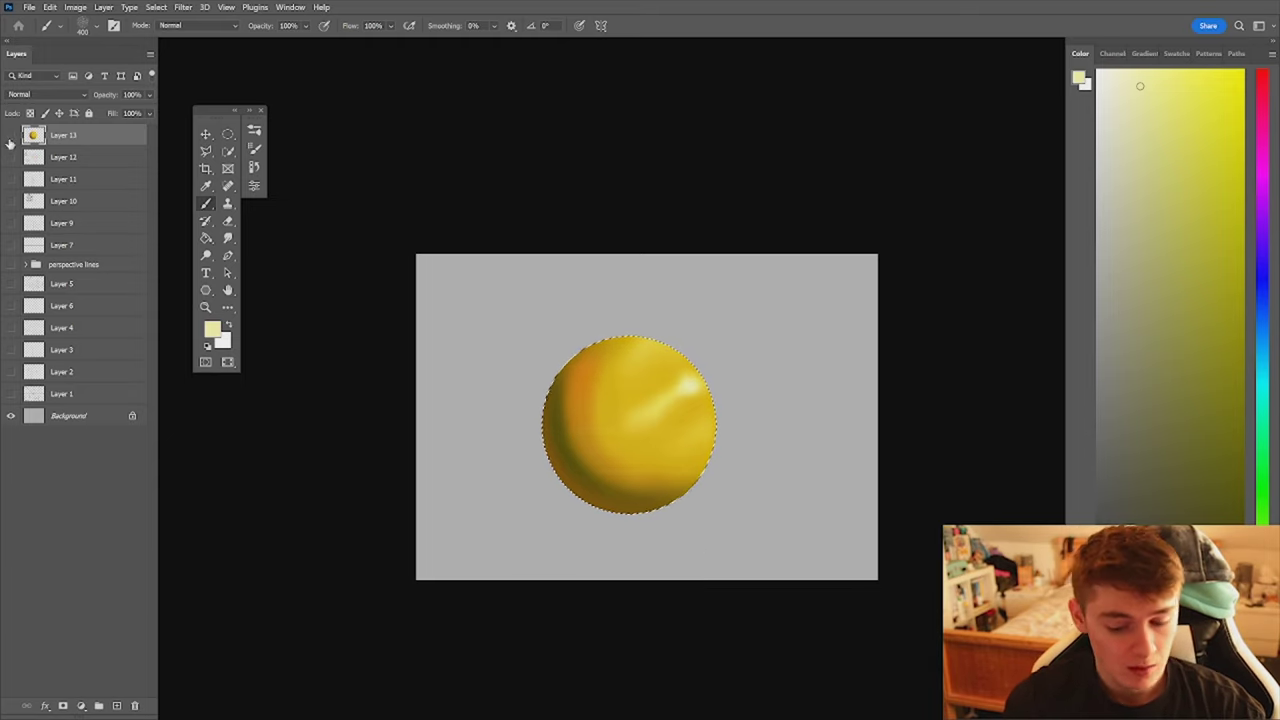
- Hide the ball's layer and add a new empty layer above it
click(11, 135)
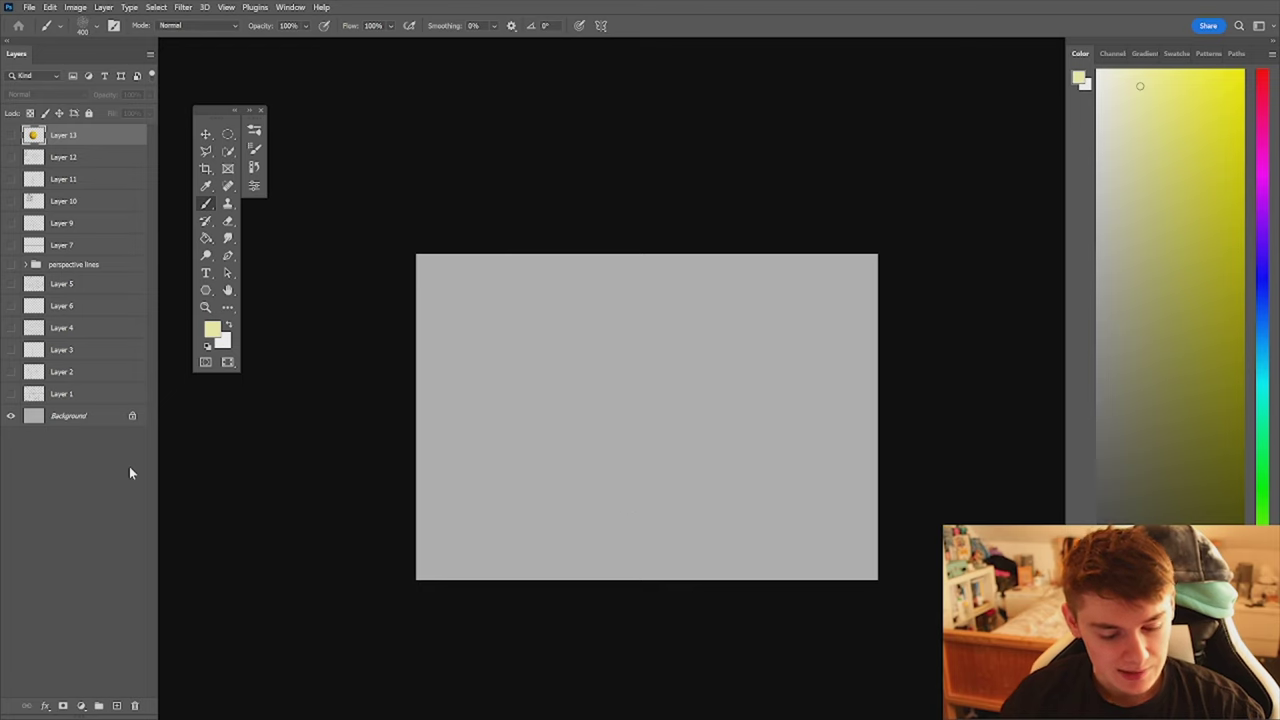
click(116, 705)
key(bracketleft)
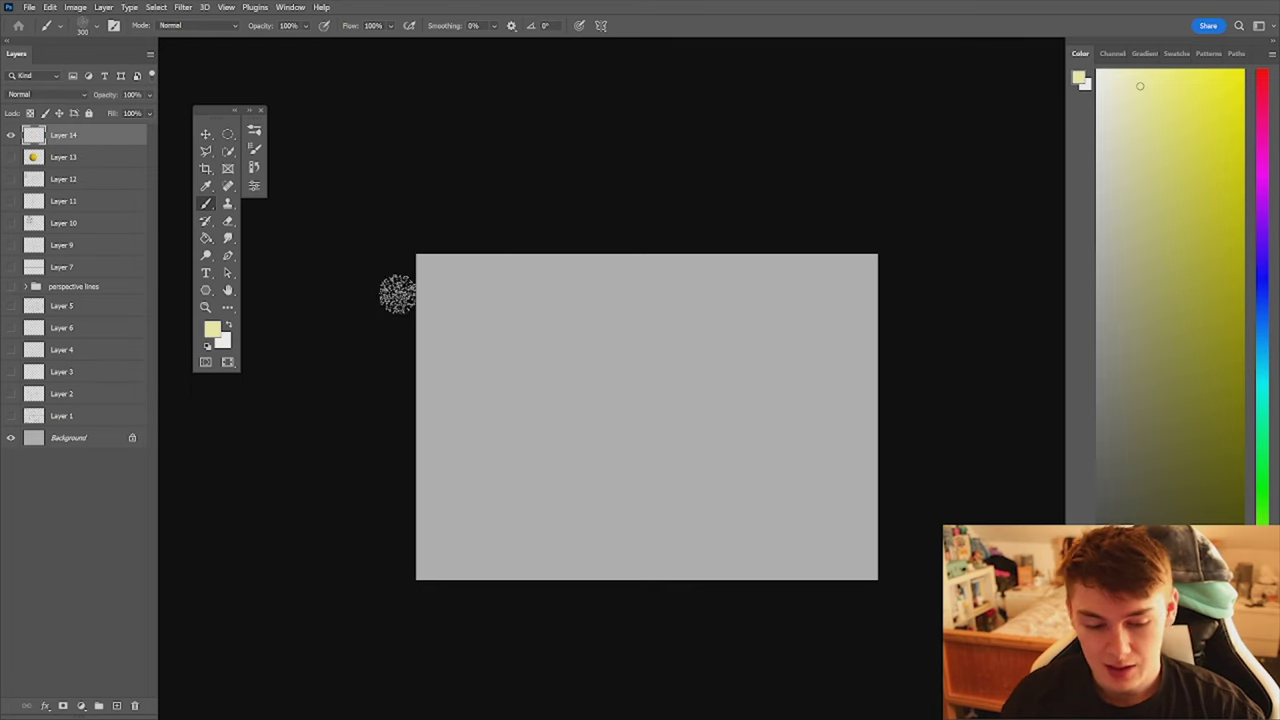
- Sketch the four edges of a slanted box's front face in default black with the Transparent brush at 15 px
click(254, 131)
click(309, 195)
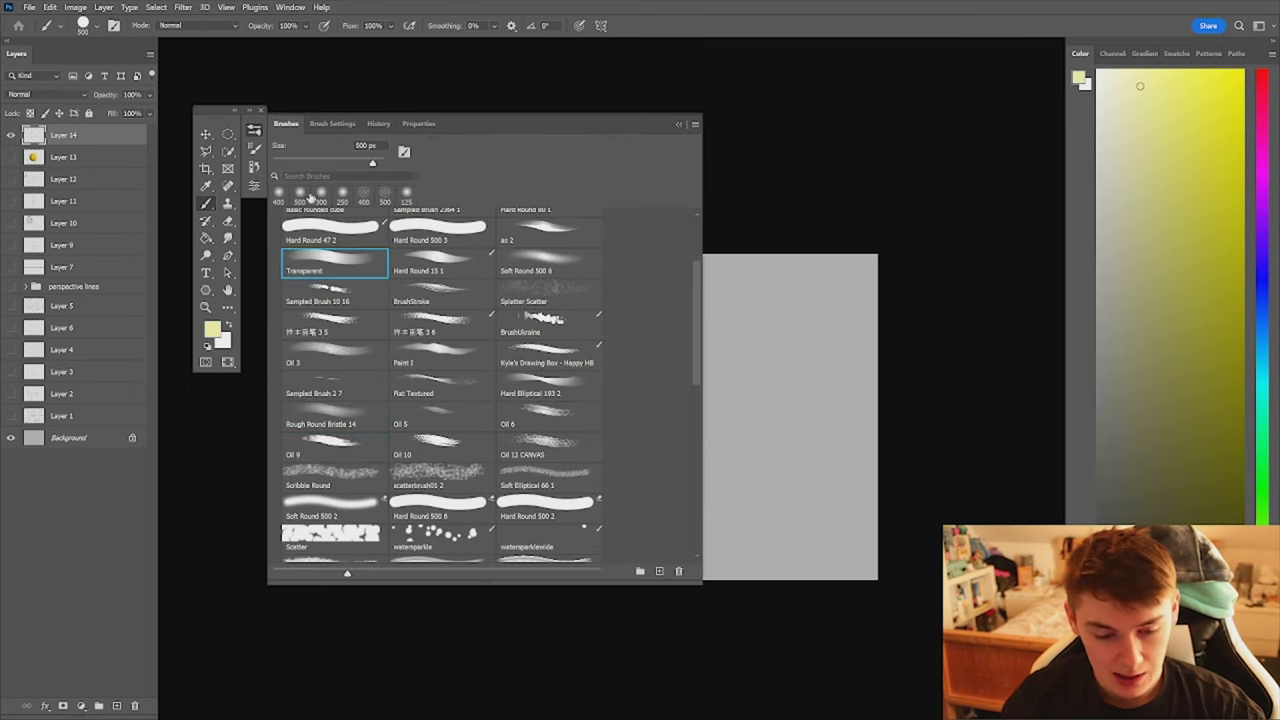
click(254, 132)
click(208, 347)
key(bracketleft)
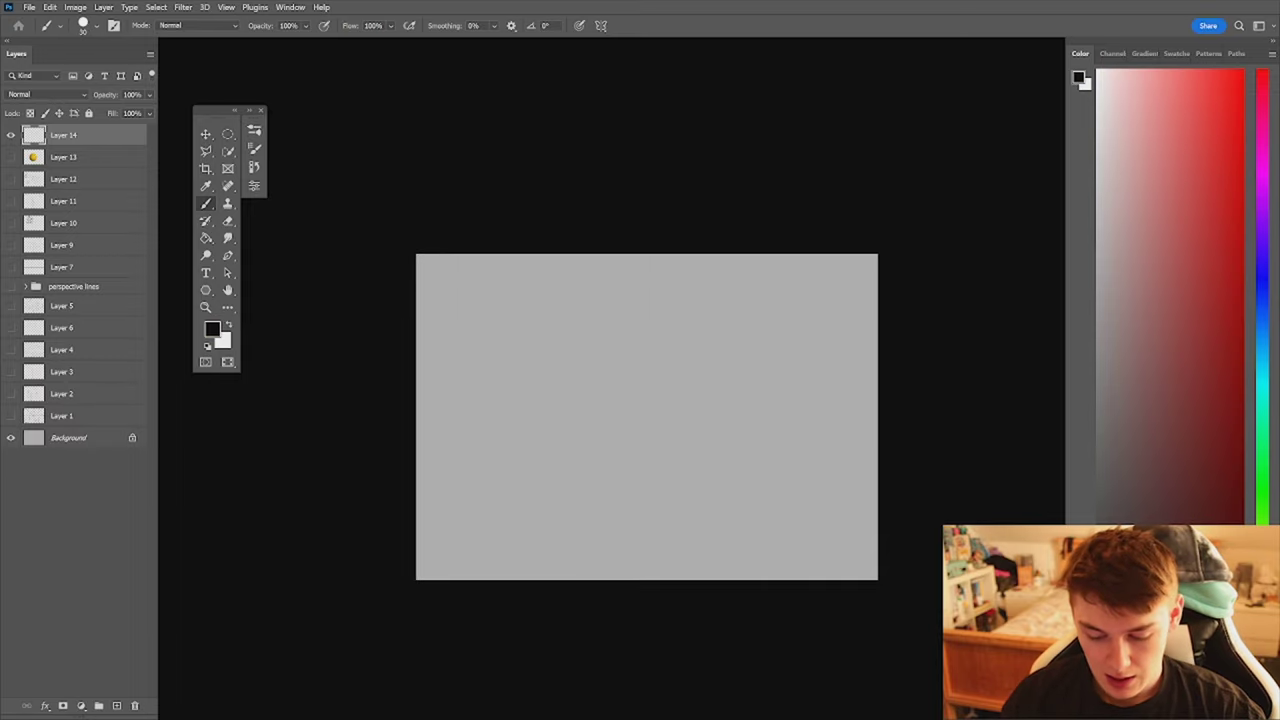
key(ctrl+plus)
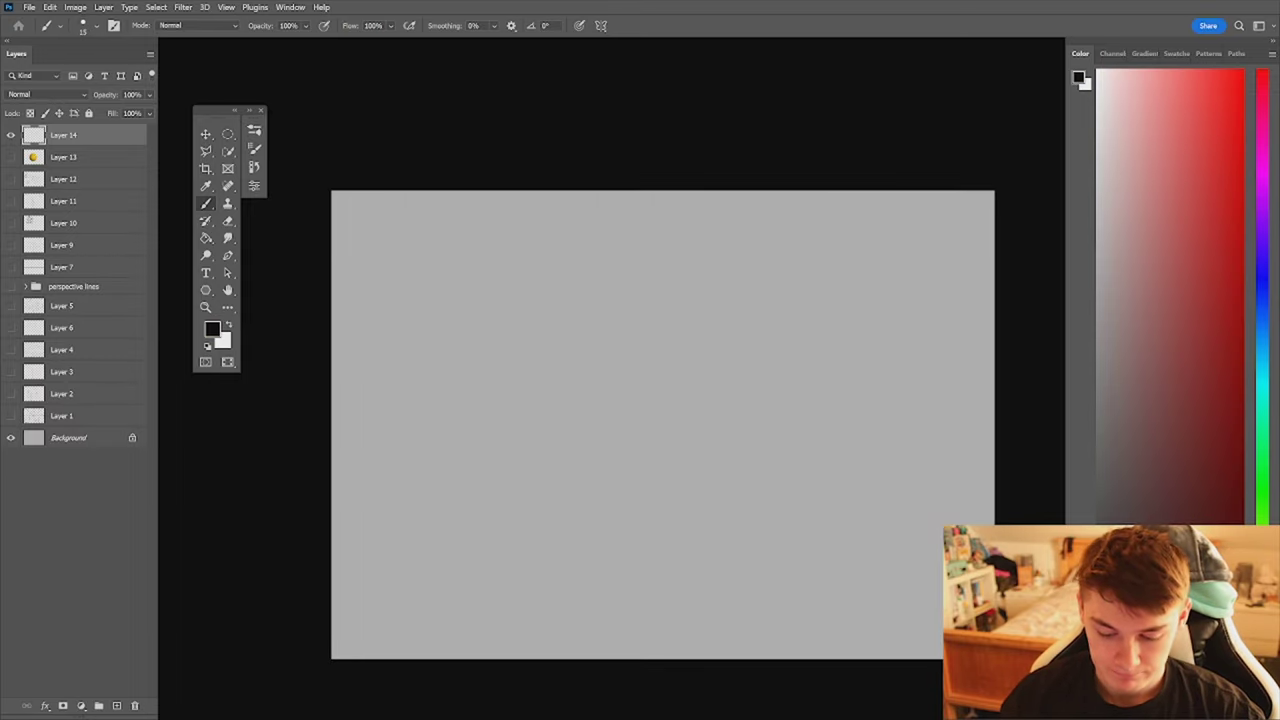
mouse_move(610, 334)
mouse_down()
mouse_move(572, 440)
mouse_move(686, 319)
mouse_up()
drag(671, 364, 638, 450)
drag(686, 340, 640, 448)
drag(556, 475, 638, 479)
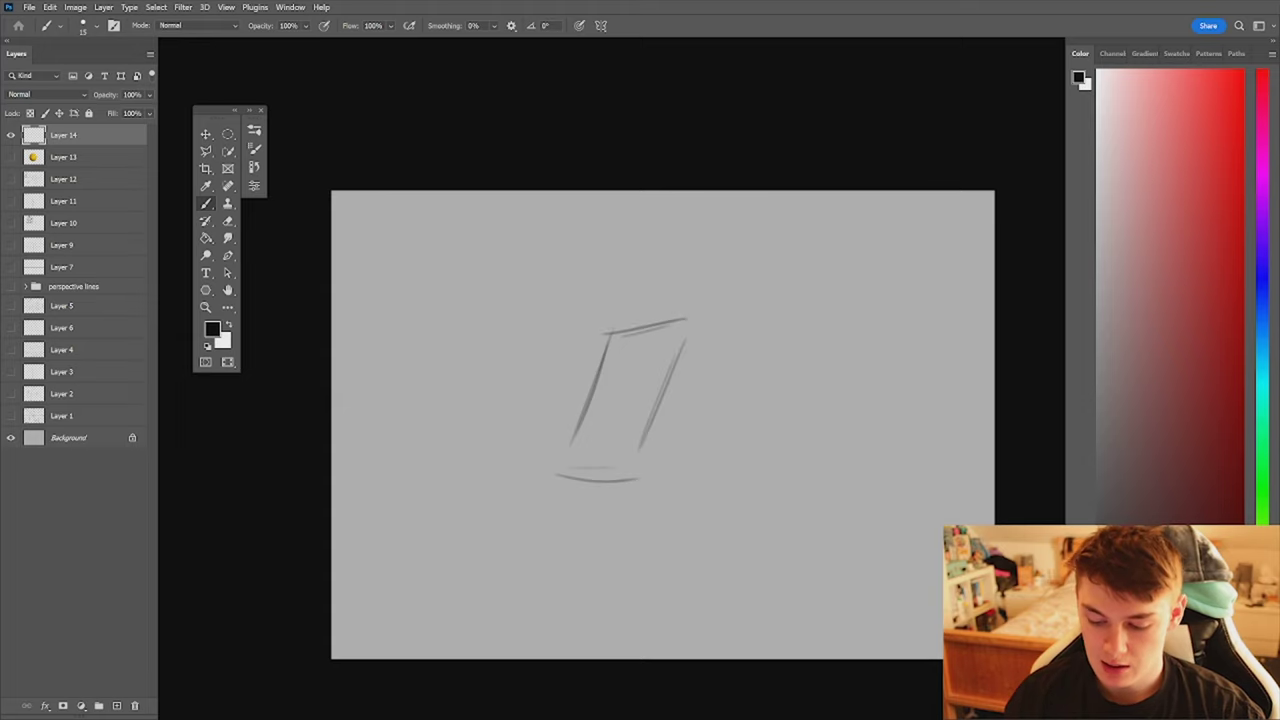
- Draw the box's narrow side face and reinforce the long slanted edges
drag(708, 332, 648, 480)
drag(696, 362, 666, 436)
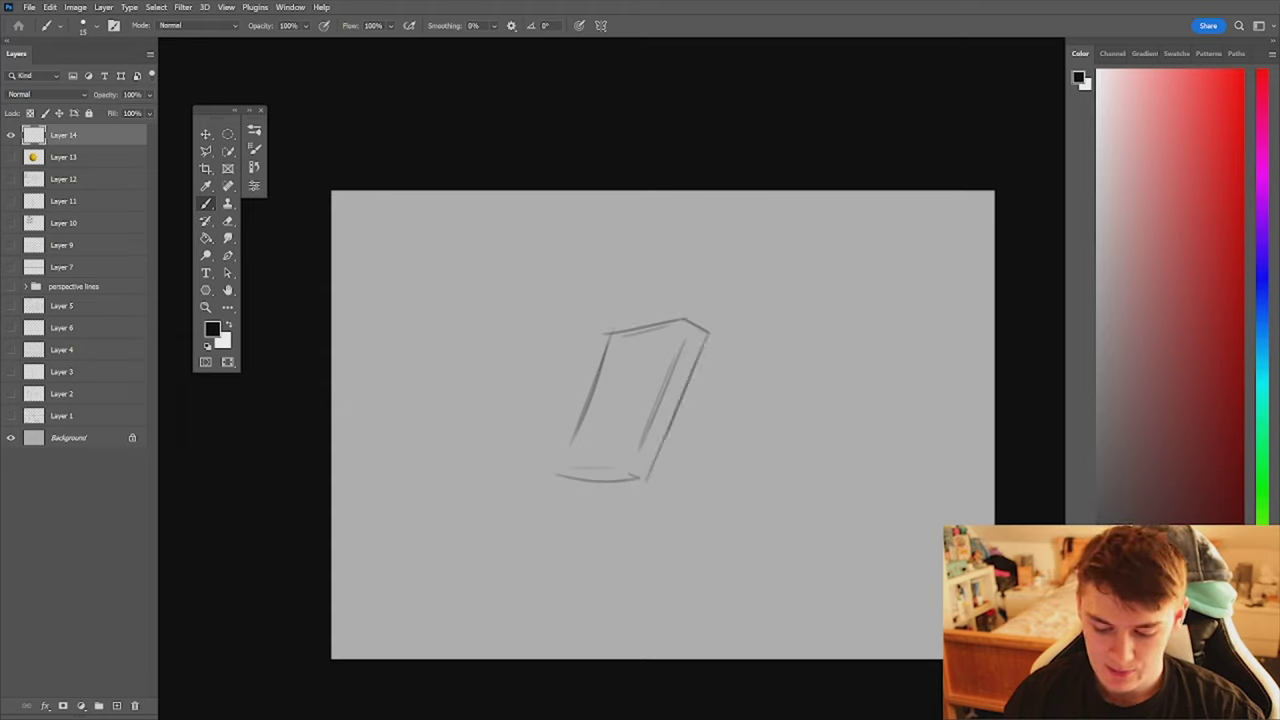
drag(614, 334, 566, 458)
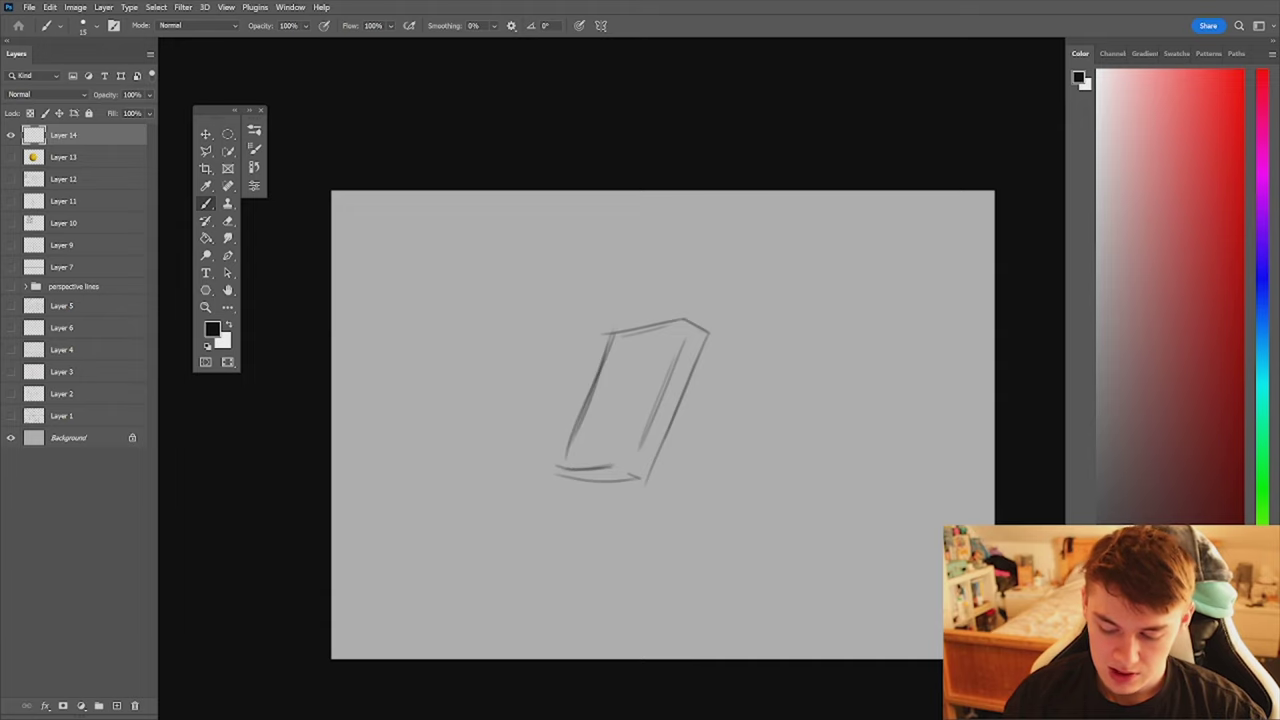
drag(694, 324, 632, 456)
- Erase the lines at the box's lower end with the Hard Round 500 3 eraser at 80 px
key(ctrl+space)
mouse_move(710, 334)
mouse_down()
mouse_move(666, 438)
mouse_move(740, 469)
mouse_up()
key(e)
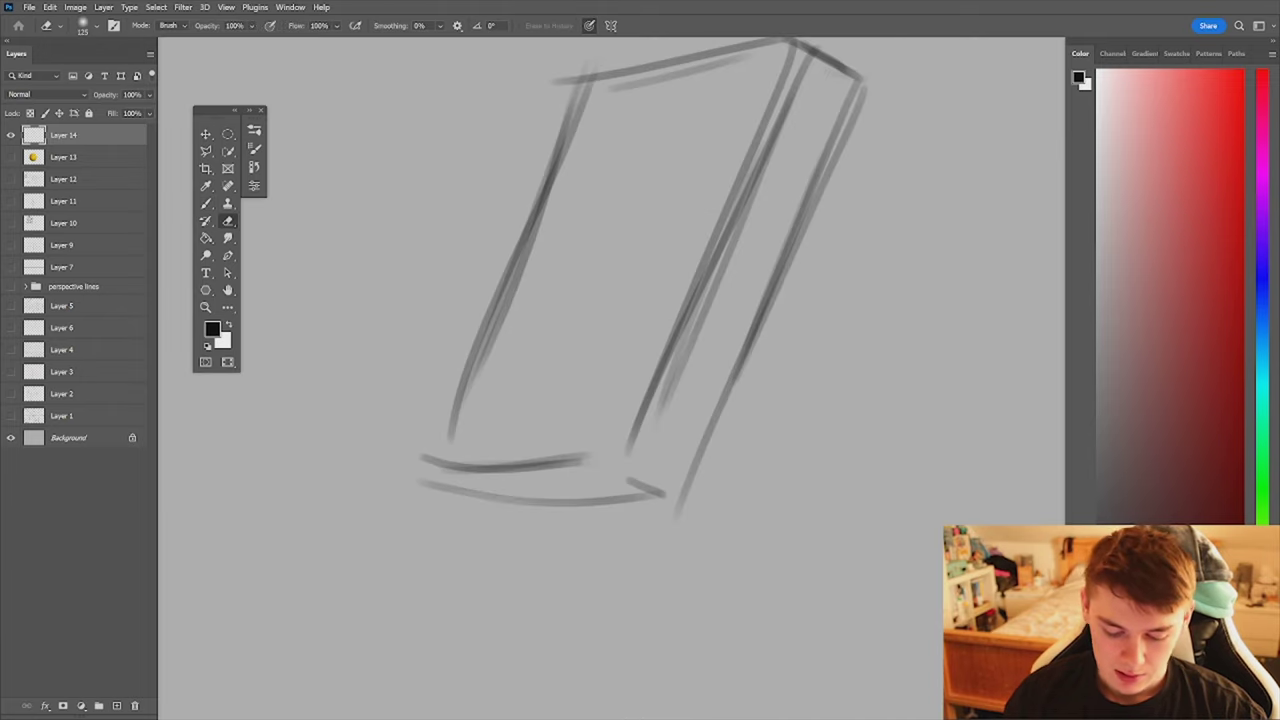
click(253, 127)
click(418, 224)
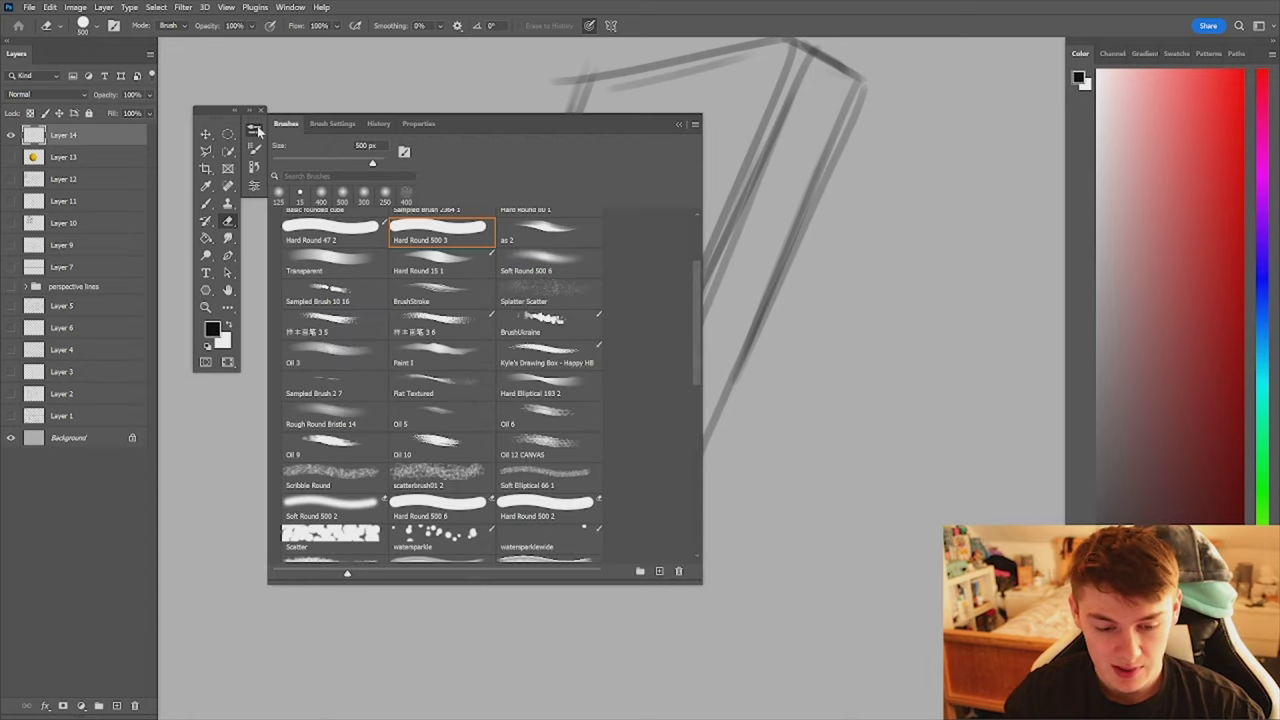
click(256, 130)
key(bracketleft)
key(bracketleft)
key(bracketleft)
key(bracketleft)
key(bracketleft)
key(bracketleft)
key(bracketleft)
key(bracketleft)
key(bracketleft)
drag(416, 496, 655, 514)
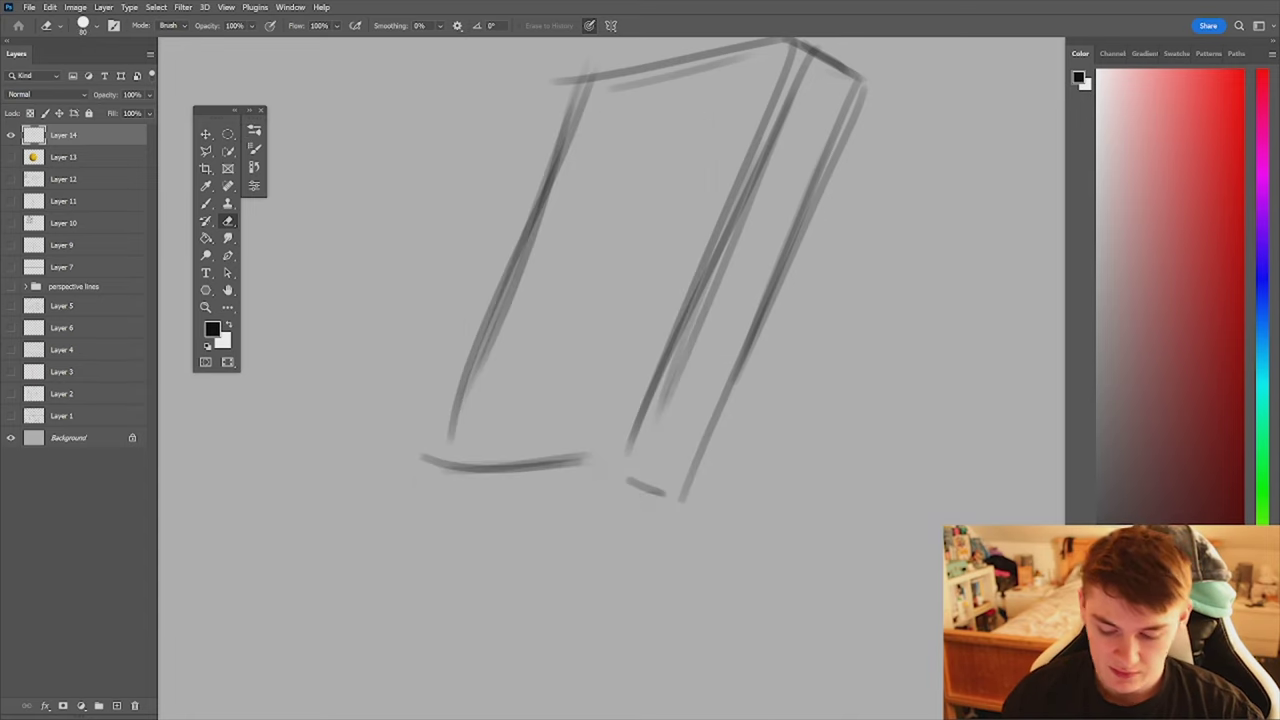
mouse_move(424, 462)
mouse_down()
mouse_move(660, 492)
mouse_move(628, 504)
mouse_move(565, 494)
mouse_move(614, 482)
mouse_move(750, 488)
mouse_up()
- Flip the canvas horizontally and redraw the front face's bottom edge with a 10 px brush
key(z)
key(ctrl+shift+h)
key(b)
drag(645, 481, 752, 484)
mouse_move(638, 482)
mouse_down()
mouse_move(762, 488)
mouse_move(730, 498)
mouse_move(652, 480)
mouse_move(762, 484)
mouse_up()
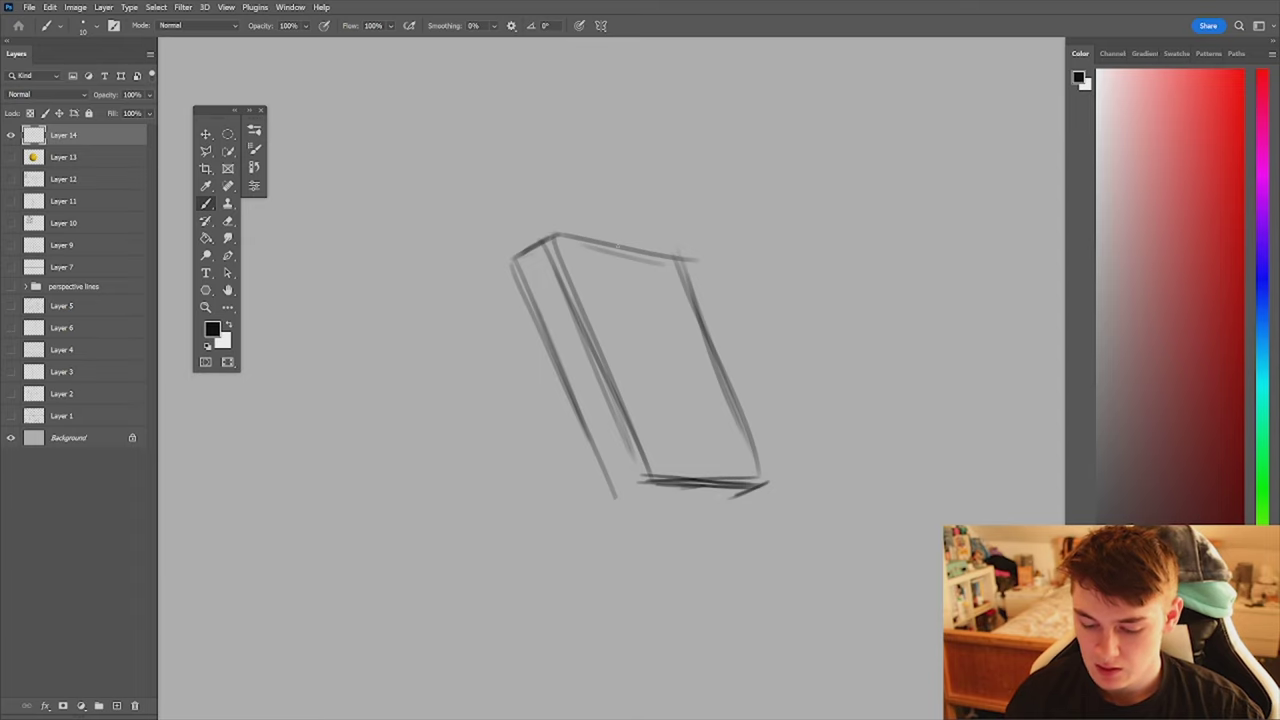
- Darken the box's top edges and close the bottom of its narrow side face
drag(556, 244, 667, 265)
drag(516, 260, 542, 242)
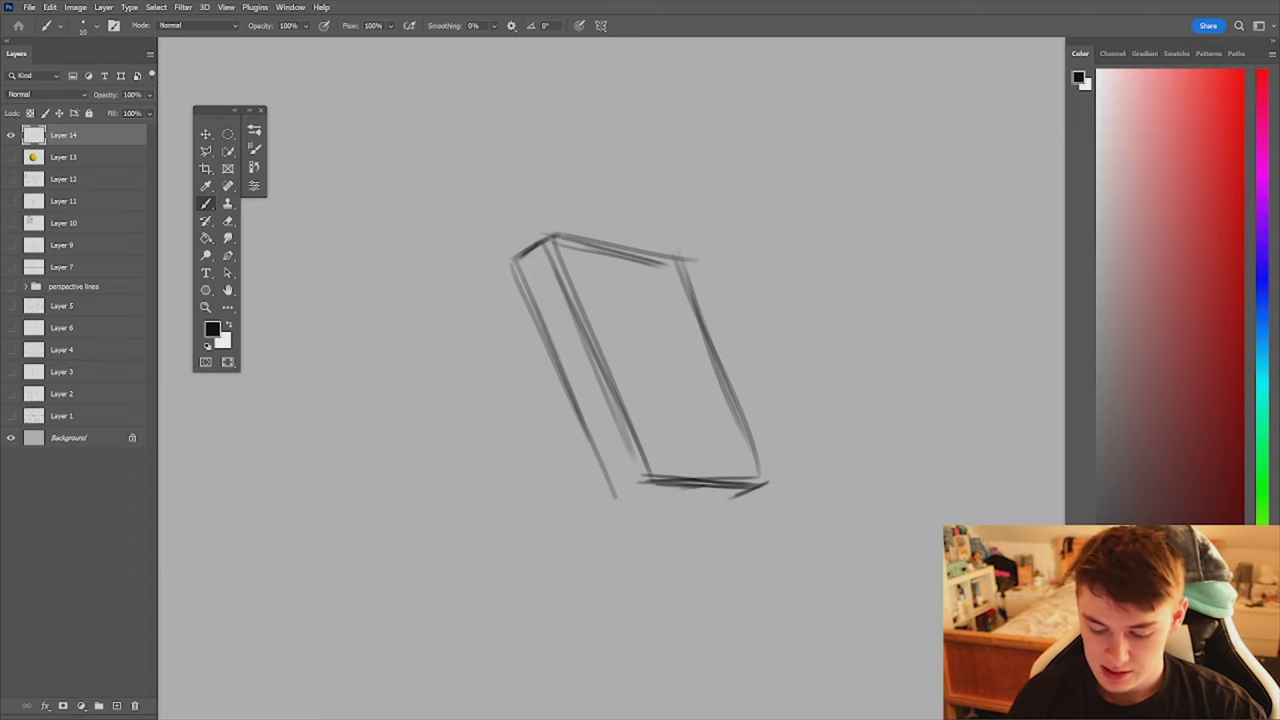
drag(612, 494, 652, 479)
- Erase the stray thick lines below the front face's bottom edge to leave a single clean line
key(e)
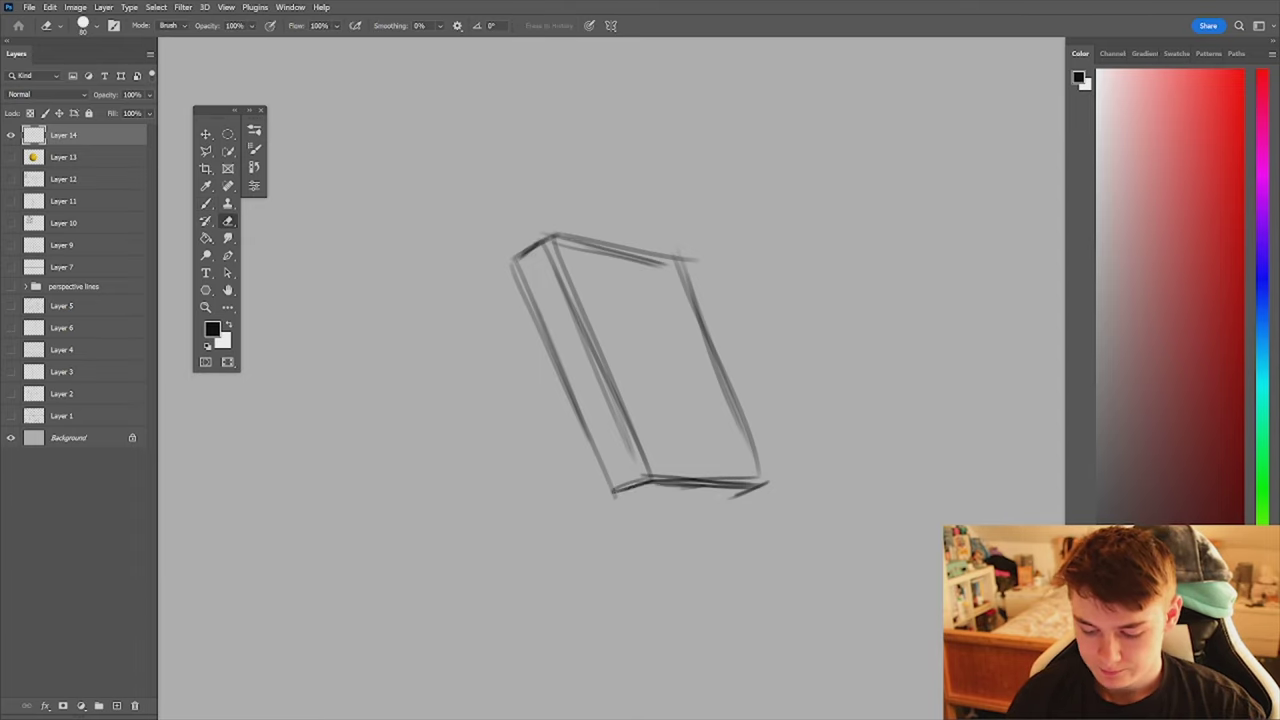
drag(760, 490, 662, 487)
mouse_move(676, 484)
mouse_down()
mouse_move(760, 479)
mouse_move(742, 477)
mouse_up()
key(b)
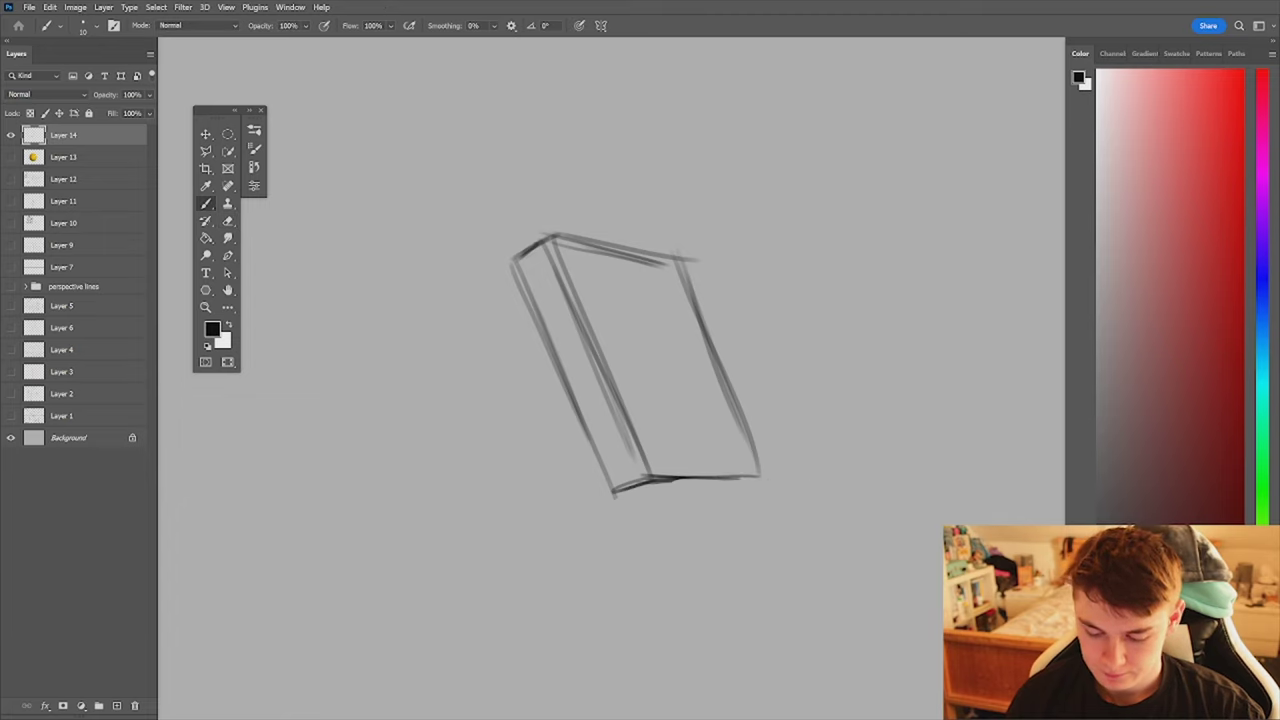
- Draw the box's thin underside beneath the front face, erasing misplaced lines along the way
mouse_move(612, 494)
mouse_down()
mouse_move(750, 491)
mouse_move(714, 490)
mouse_up()
drag(764, 480, 722, 487)
key(e)
mouse_move(626, 496)
mouse_down()
mouse_move(748, 491)
mouse_move(675, 494)
mouse_move(723, 493)
mouse_up()
key(b)
drag(615, 495, 751, 490)
mouse_move(644, 477)
mouse_down()
mouse_move(762, 478)
mouse_move(714, 495)
mouse_up()
key(e)
drag(729, 511, 705, 610)
- Flip the canvas back and darken the box's two outer long edges with the 10 px brush
key(ctrl+shift+h)
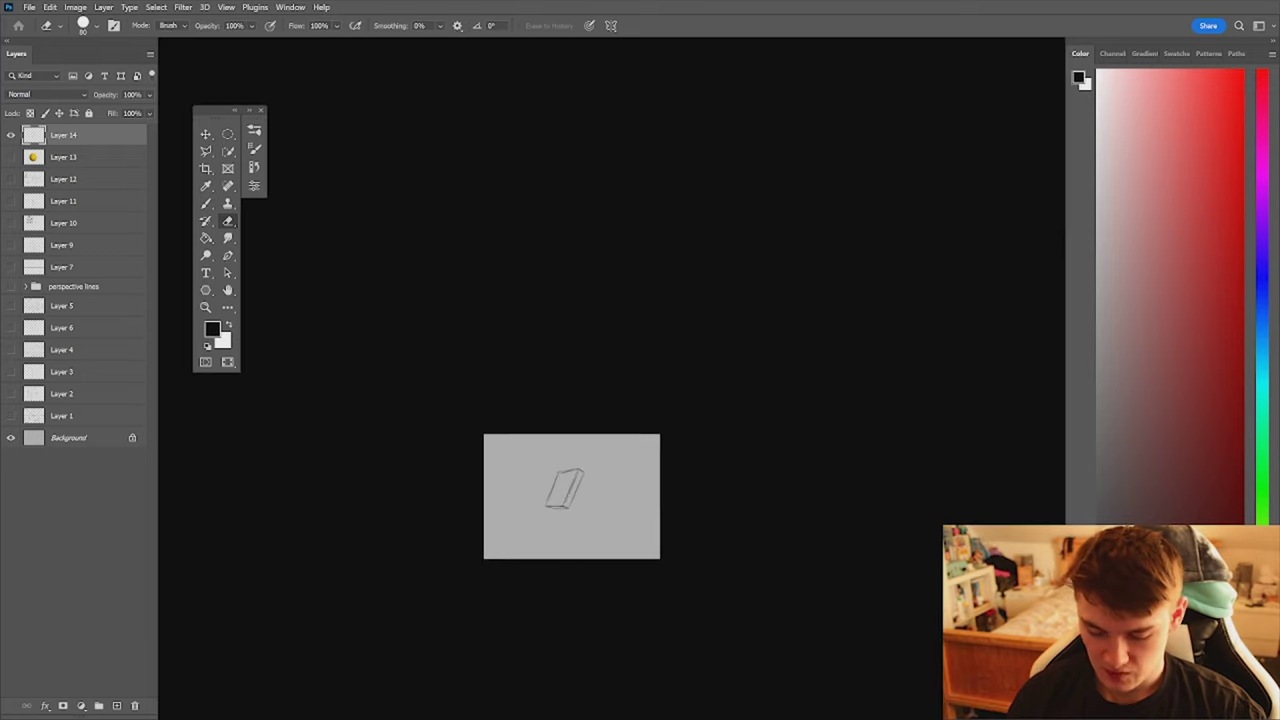
mouse_move(562, 490)
mouse_down()
mouse_move(600, 430)
mouse_move(506, 546)
mouse_up()
key(e)
key(b)
drag(555, 428, 506, 546)
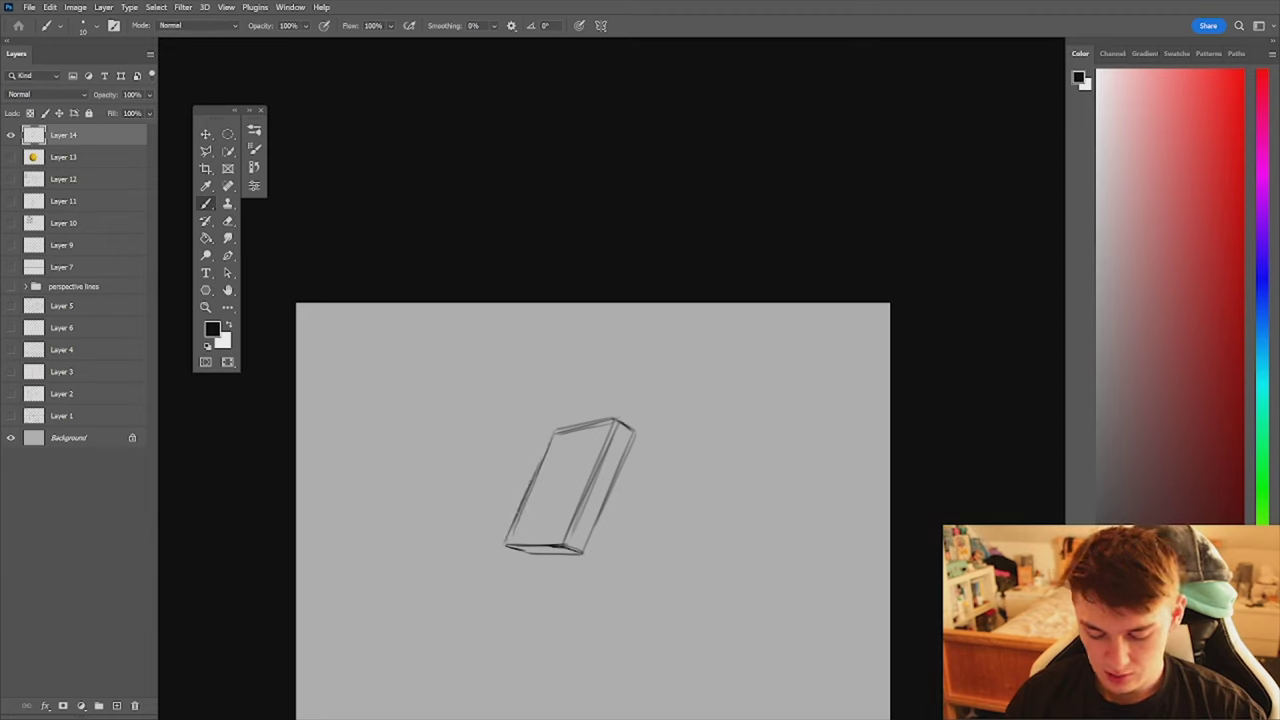
drag(626, 450, 582, 552)
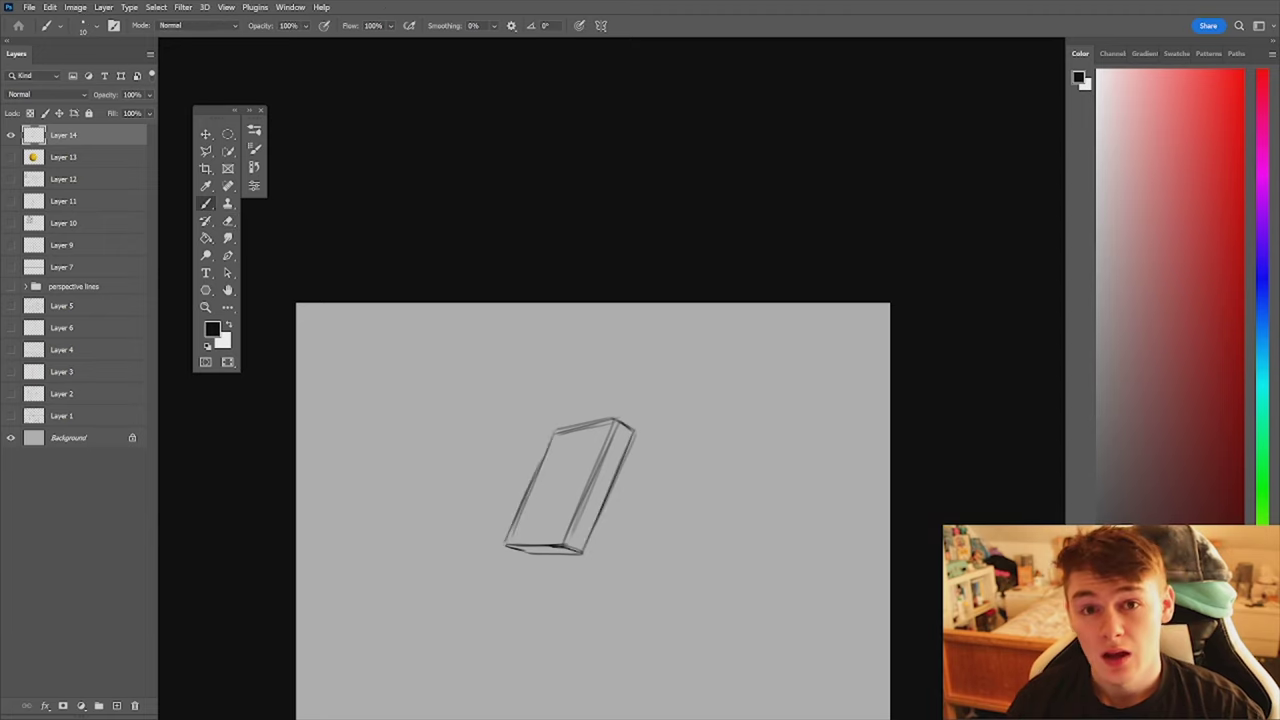
- Choose the Polygonal Lasso Tool and add a new layer directly beneath the box sketch on Layer 14
click(229, 150)
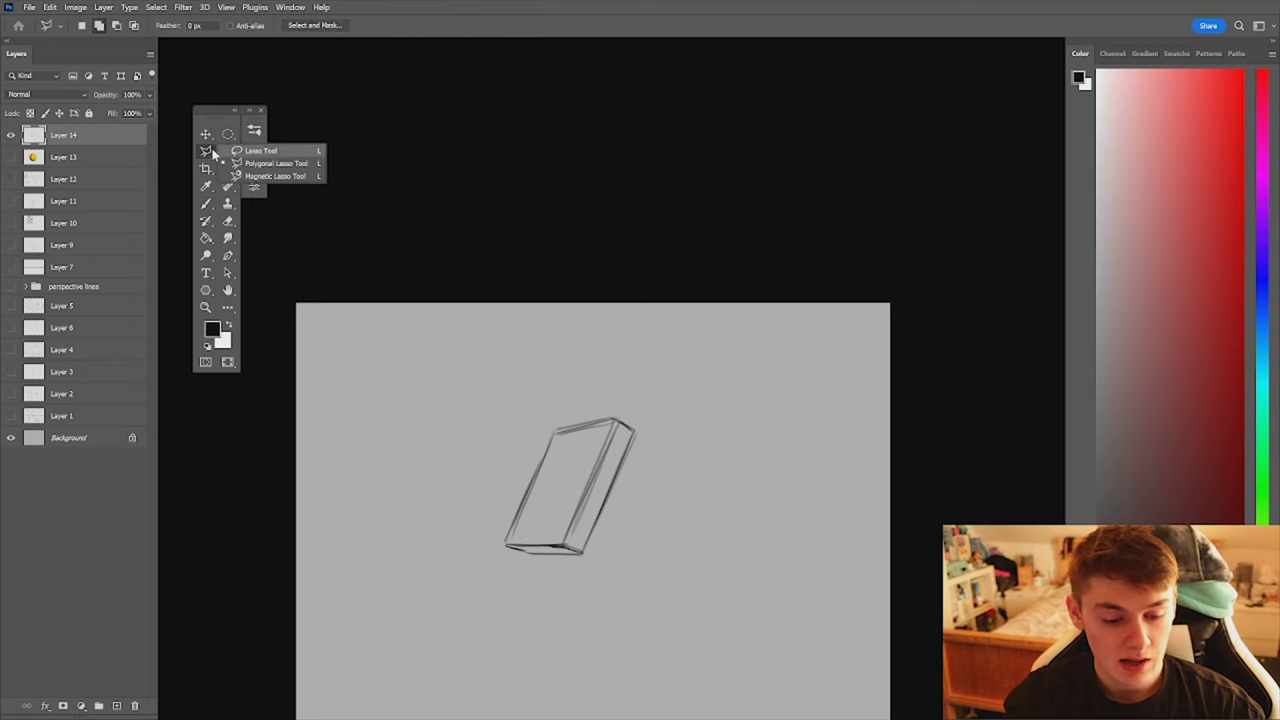
click(230, 150)
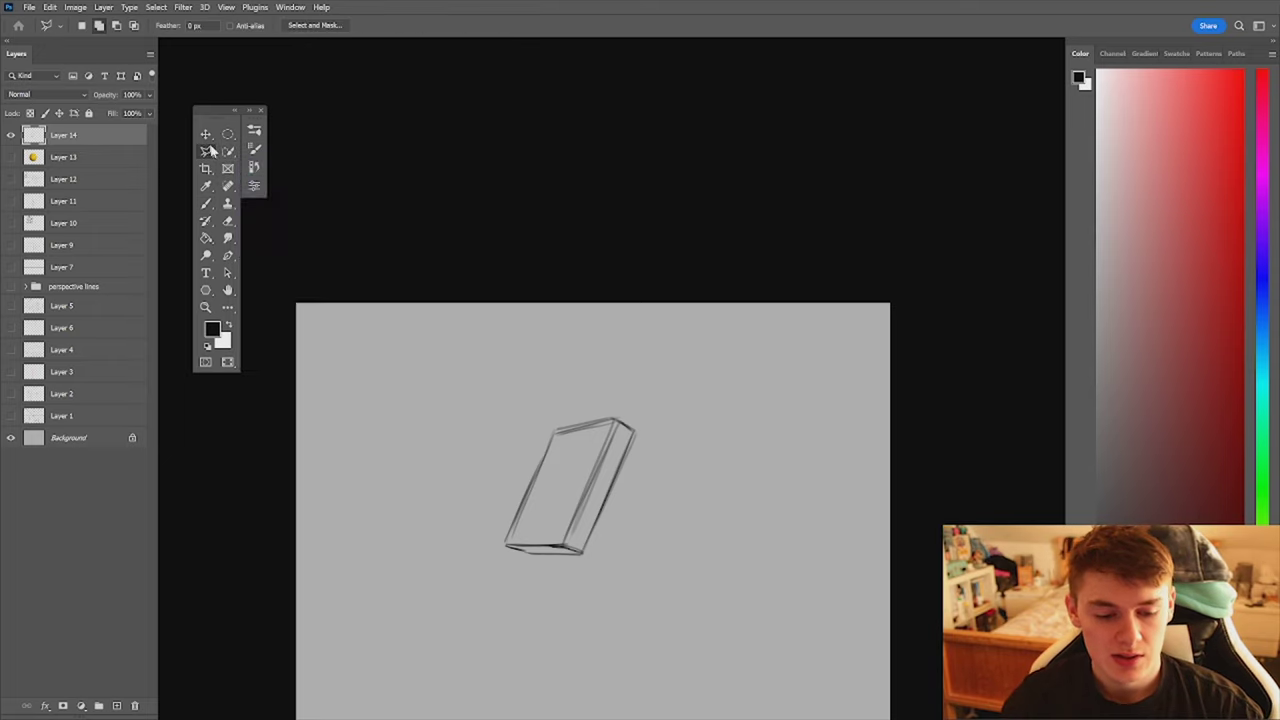
click(206, 152)
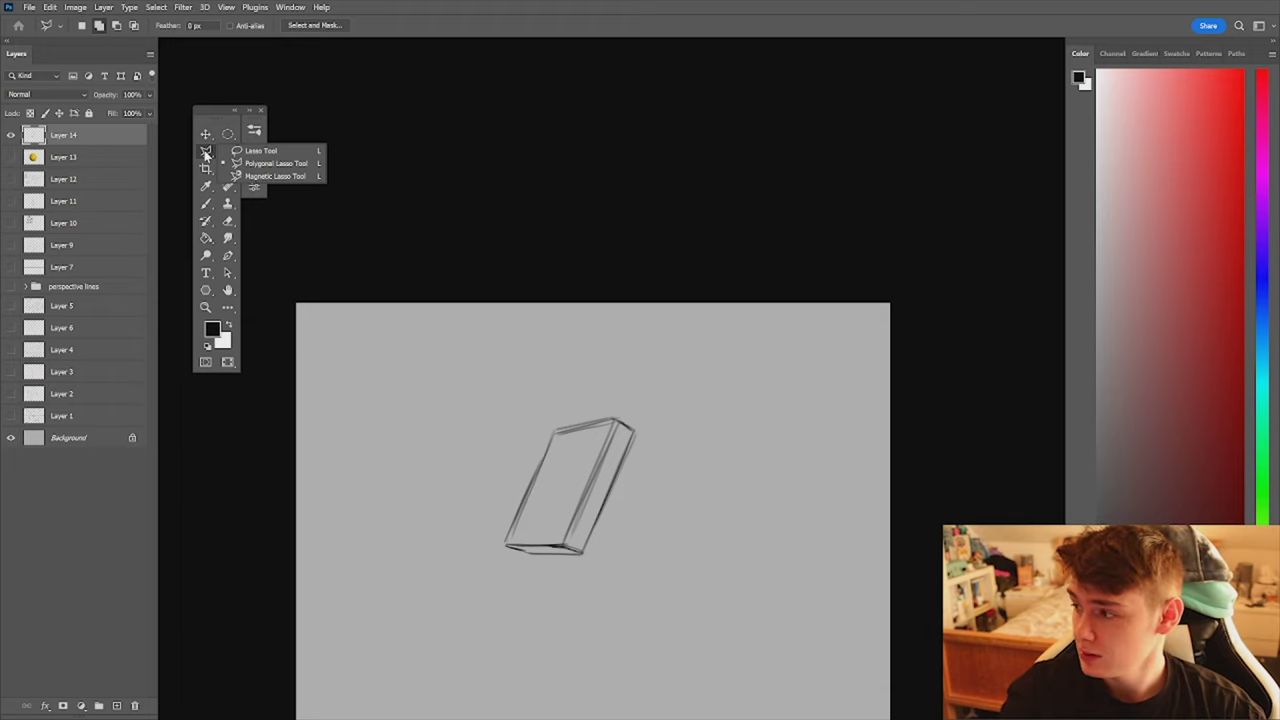
click(309, 167)
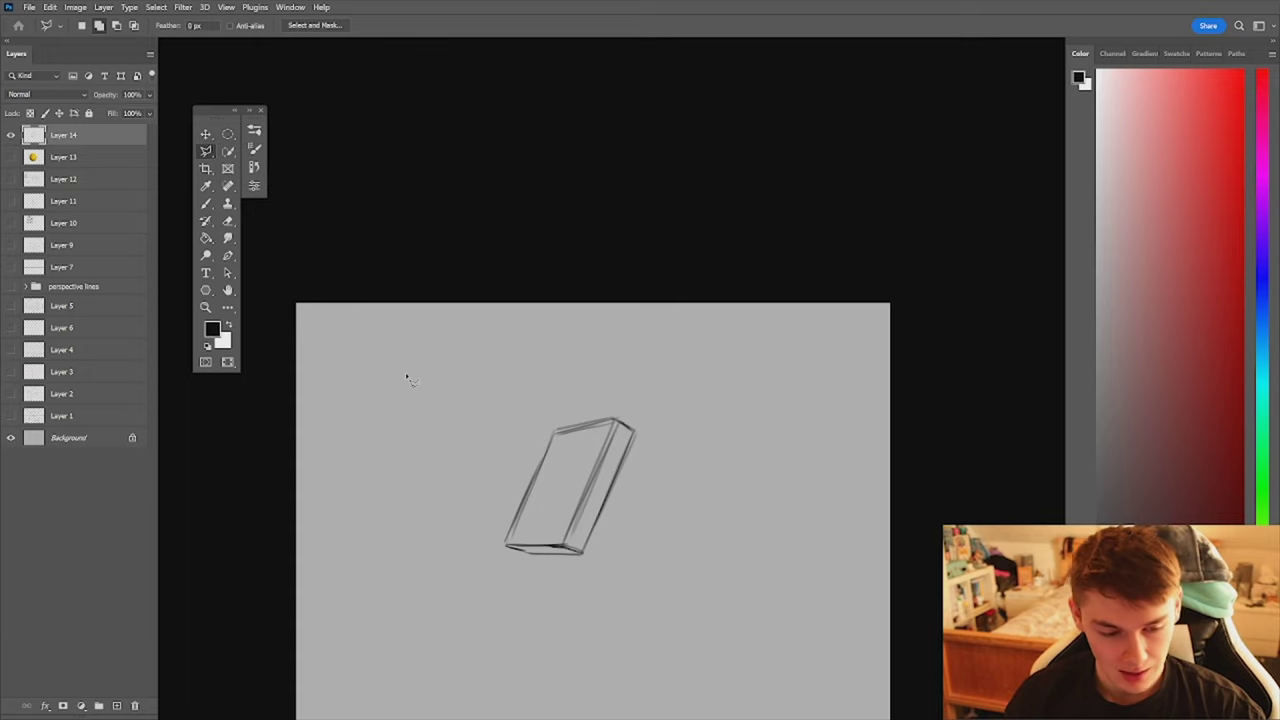
click(99, 164)
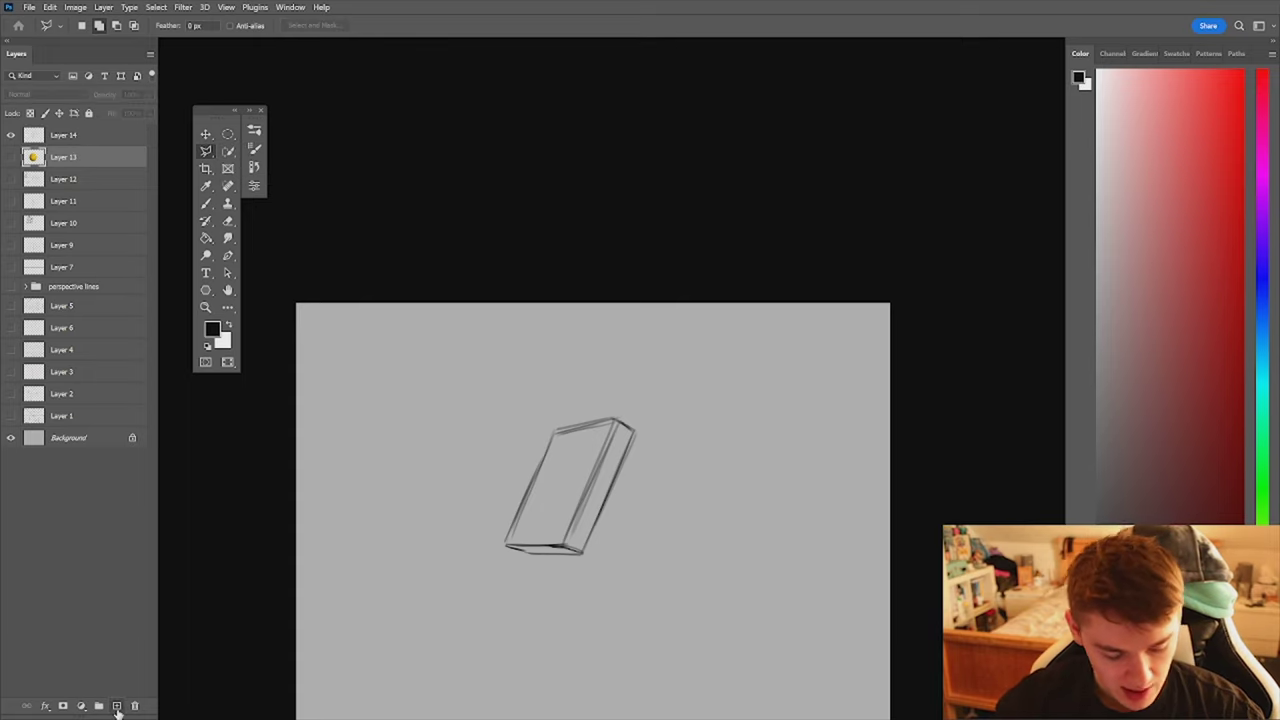
click(116, 705)
- Select the box's whole outer silhouette by tracing its corners with the Polygonal Lasso
click(555, 432)
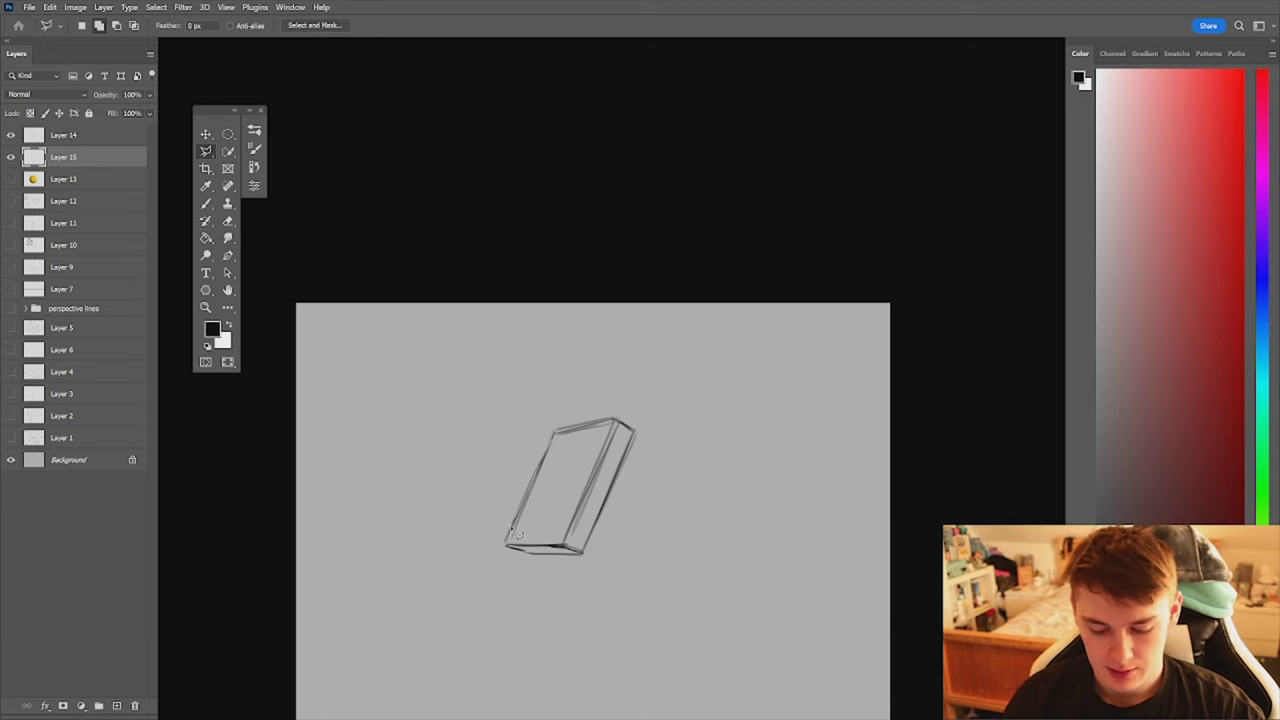
click(505, 545)
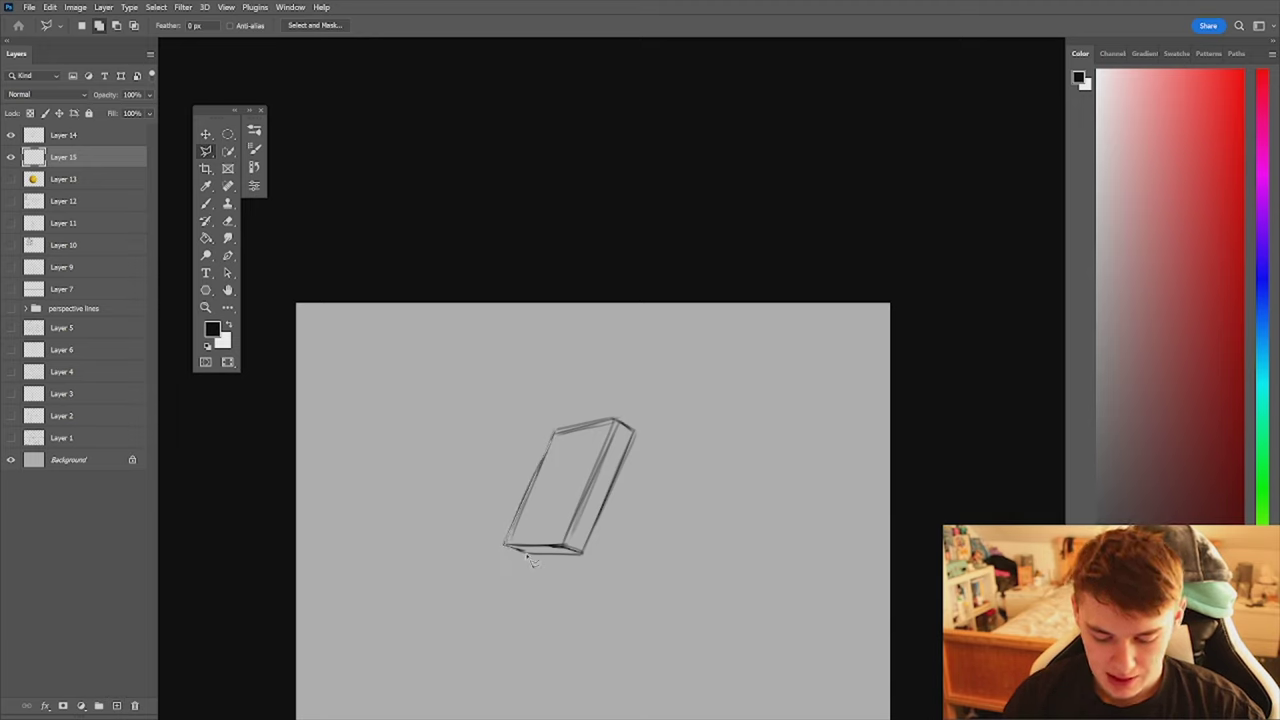
click(584, 553)
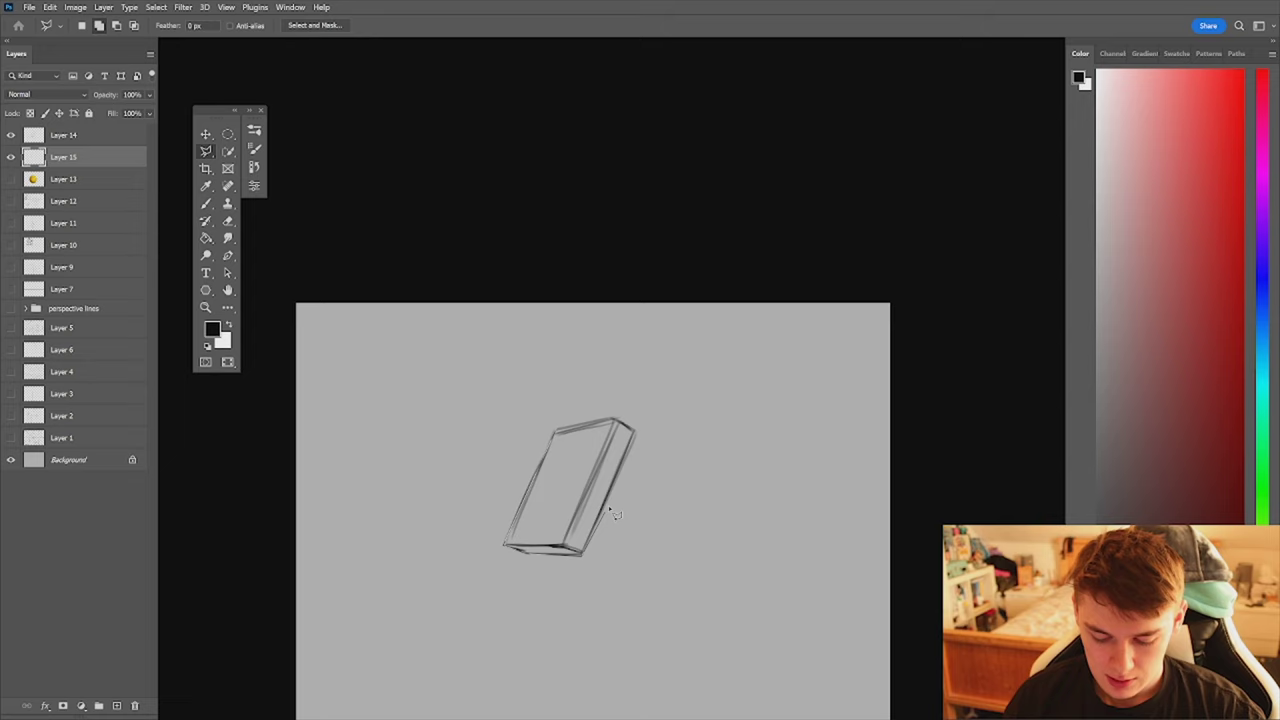
click(628, 426)
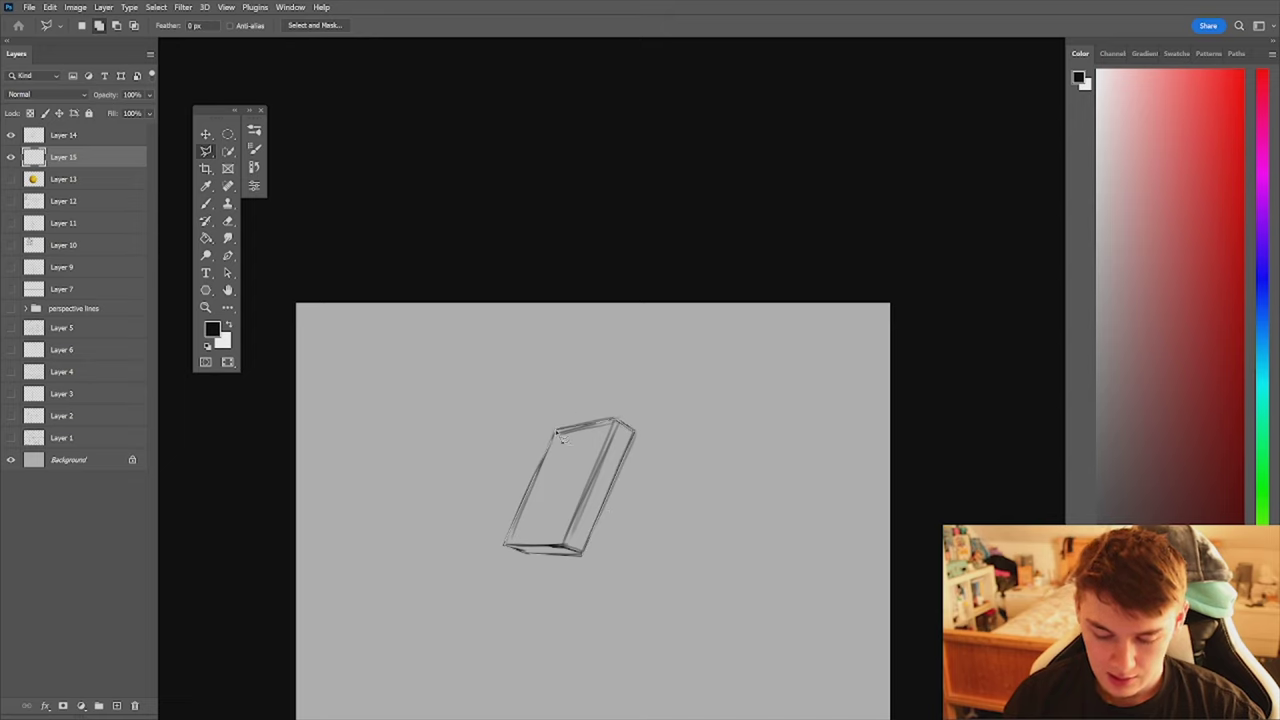
click(556, 431)
- Sample the yellow from the ball on Layer 13, hide the ball again, and fill the box selection with that yellow
key(b)
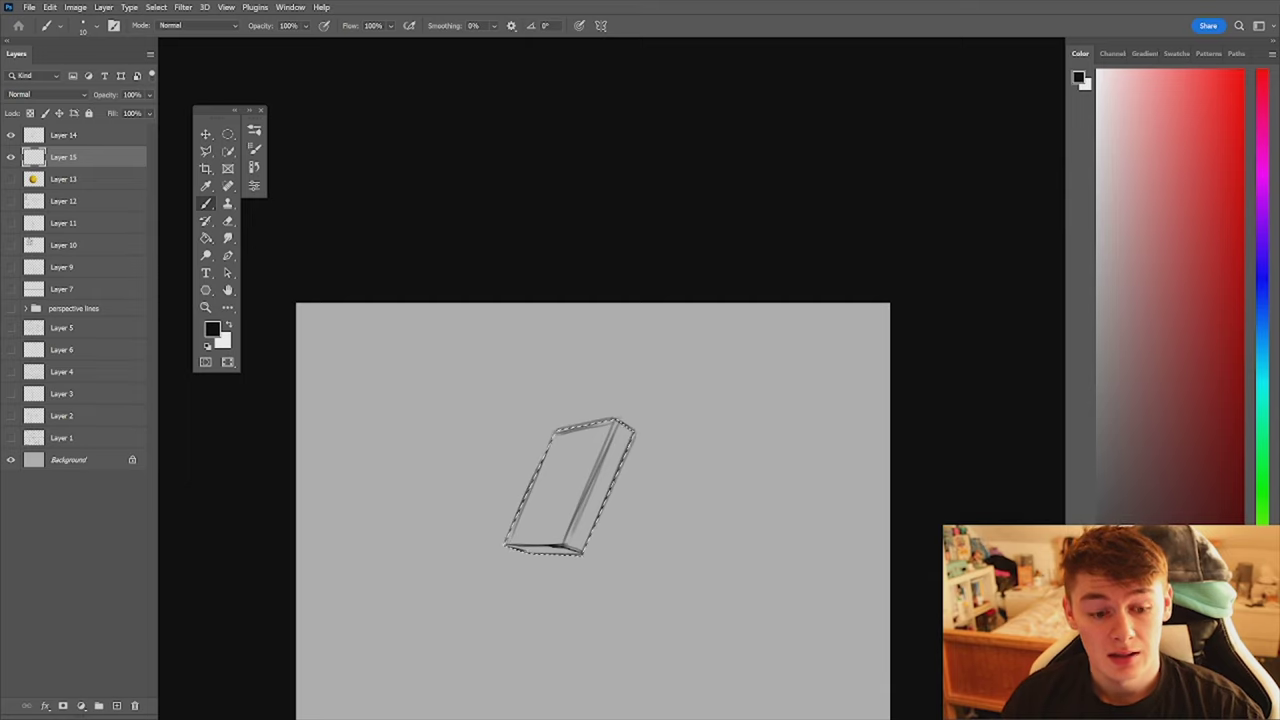
click(10, 179)
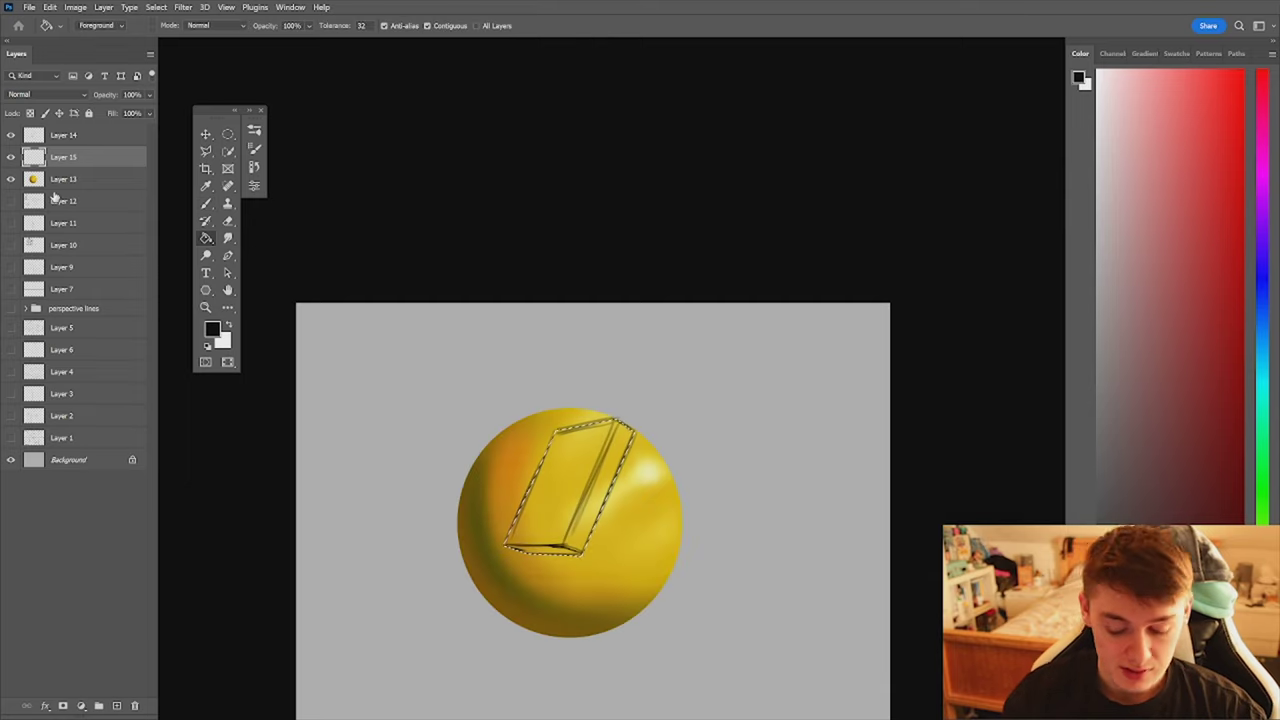
alt+click(639, 505)
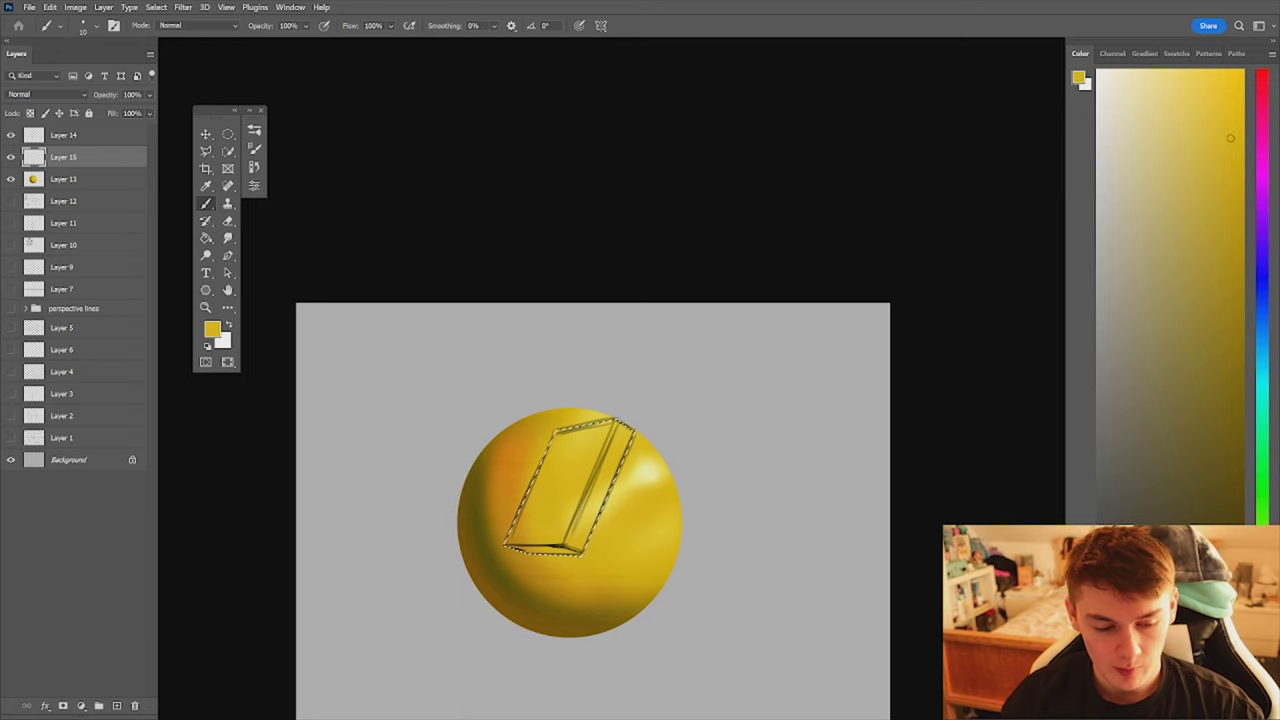
click(11, 179)
key(g)
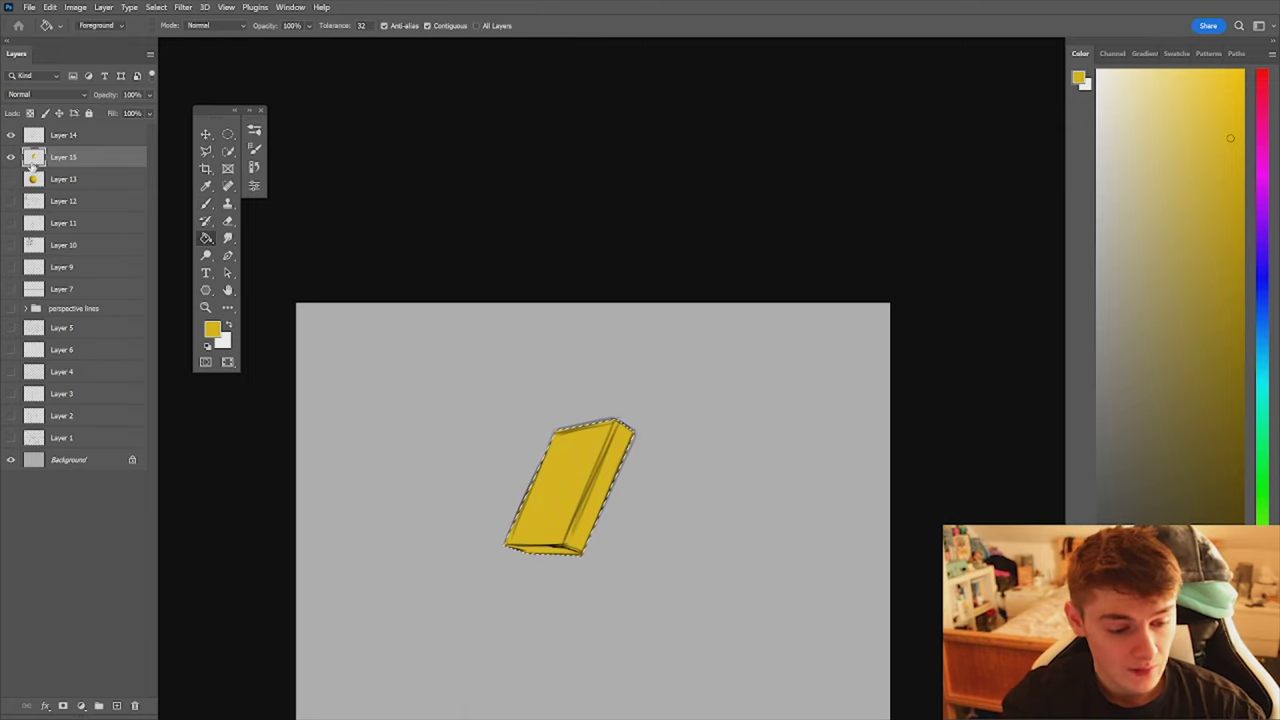
- Lower the opacity of the box sketch on Layer 14 to a faint guide and reselect the fill layer, Layer 15
click(11, 135)
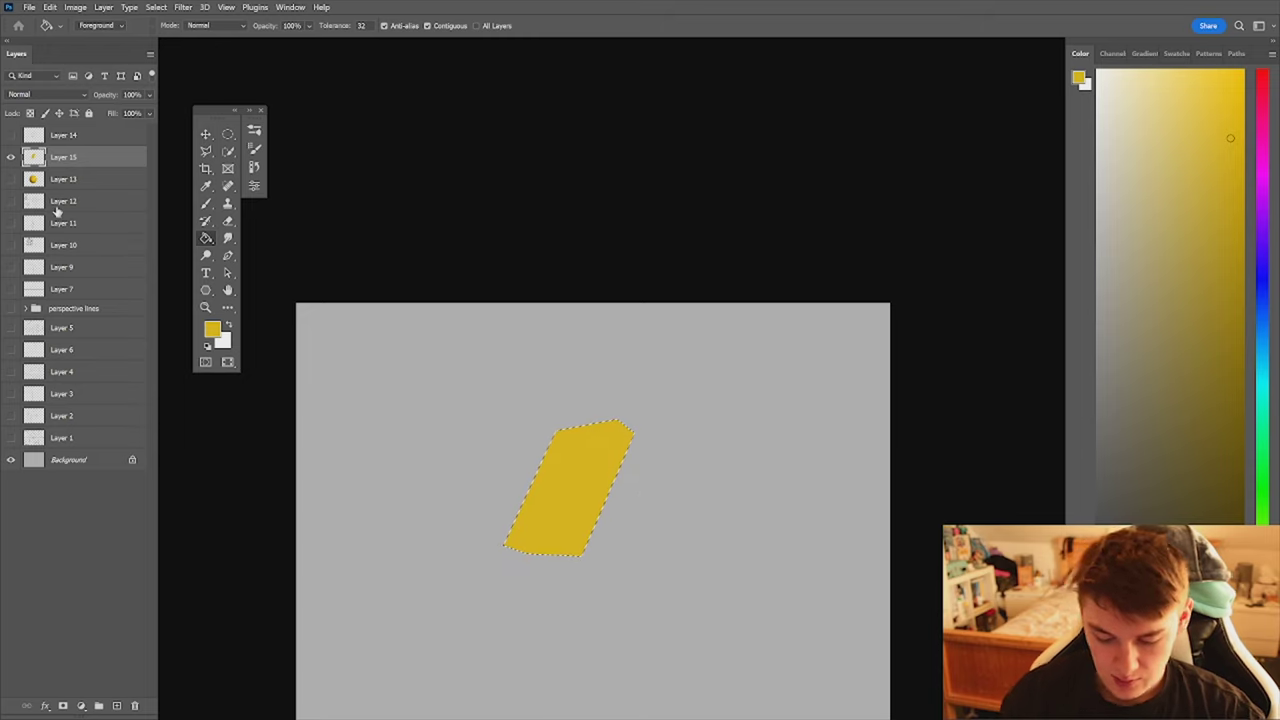
key(b)
scroll(585, 510, up, 2)
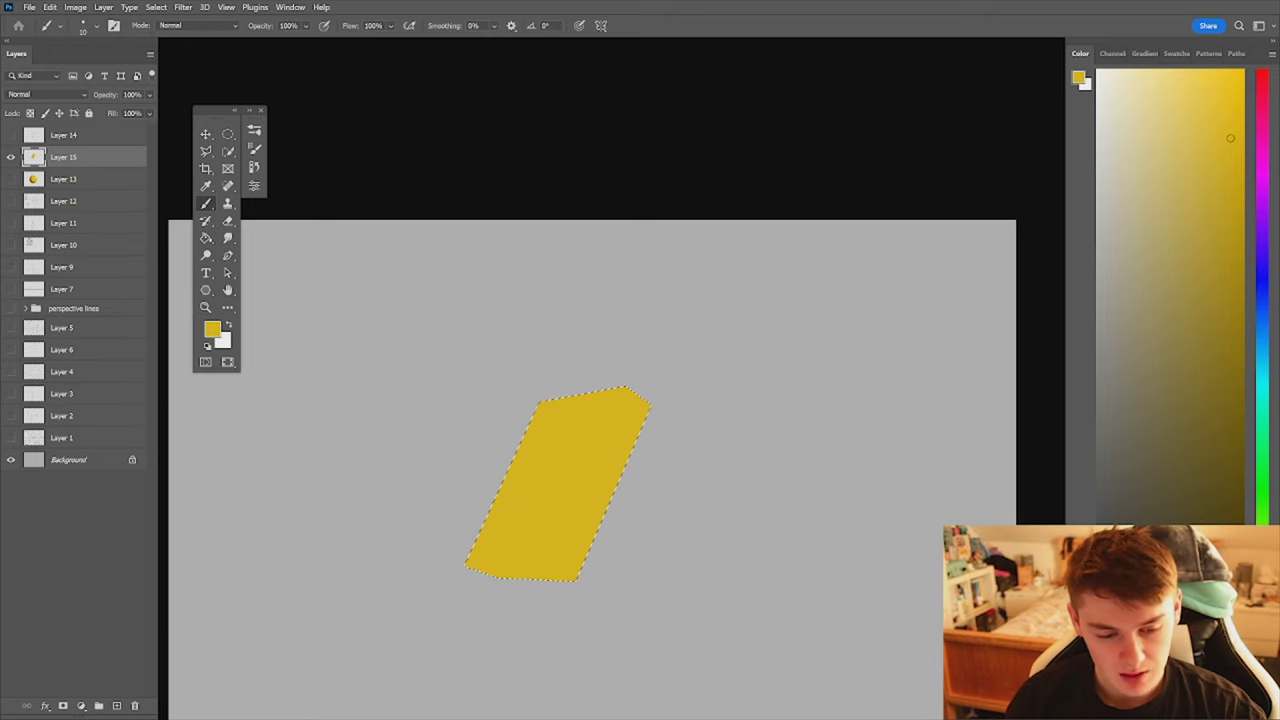
click(12, 134)
click(93, 140)
drag(106, 95, 76, 107)
click(103, 160)
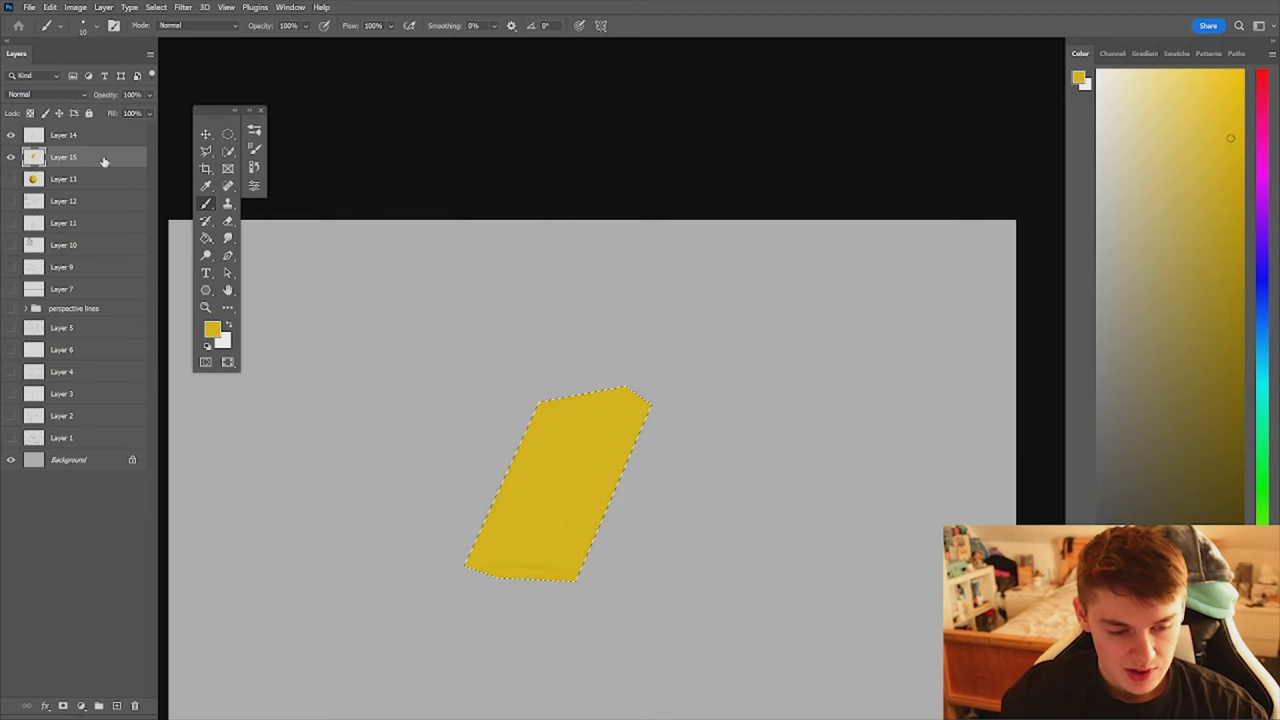
- Pick a darker orange-brown, enlarge the brush, and block in the first strokes along the box's underside
click(254, 131)
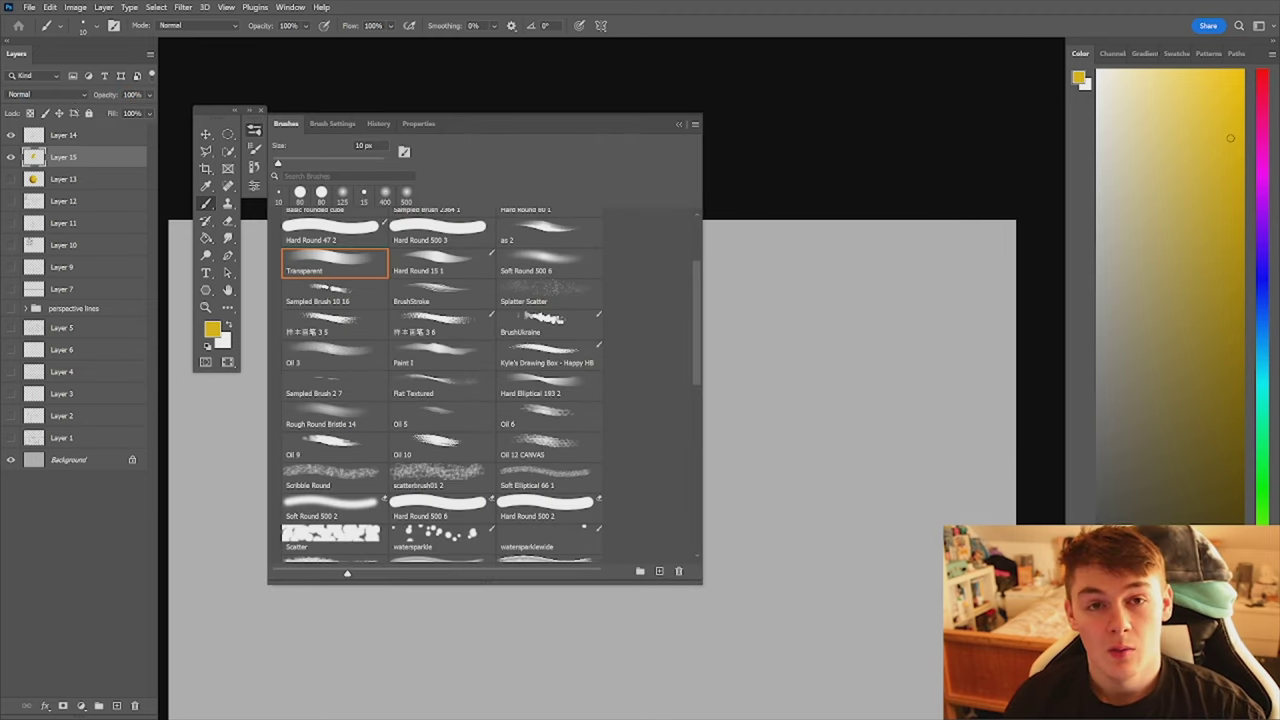
click(255, 135)
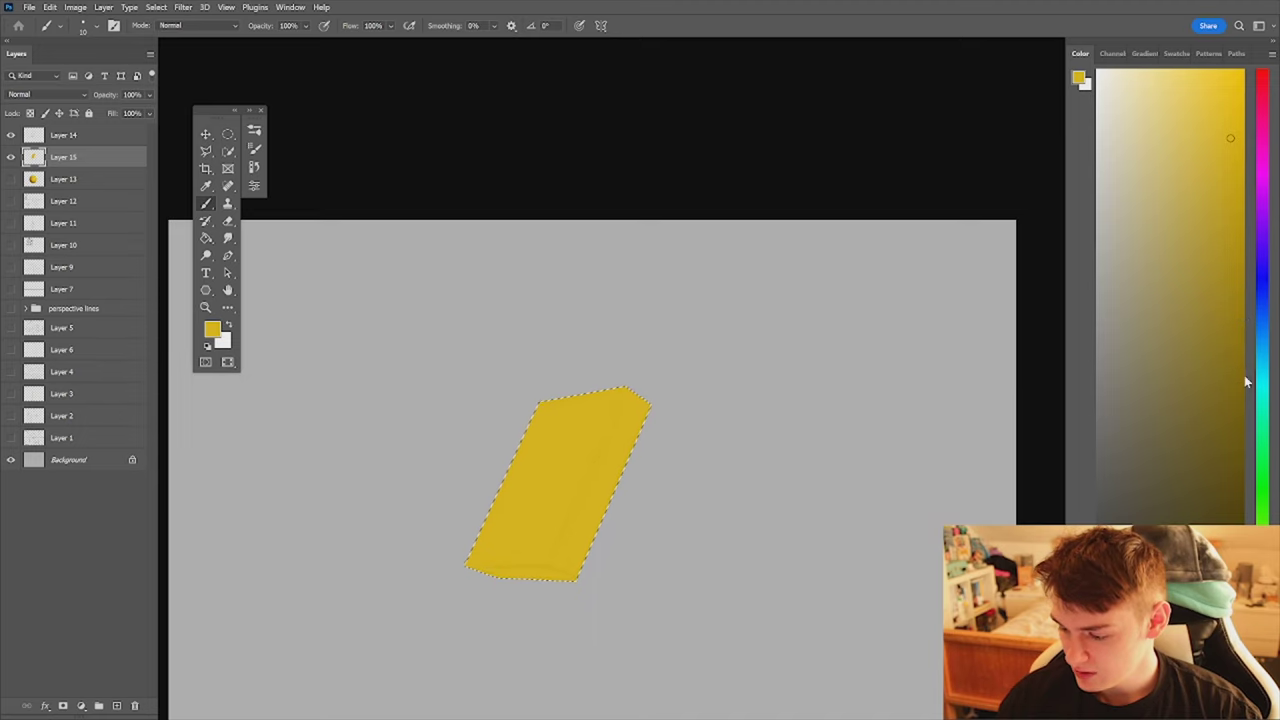
click(1242, 251)
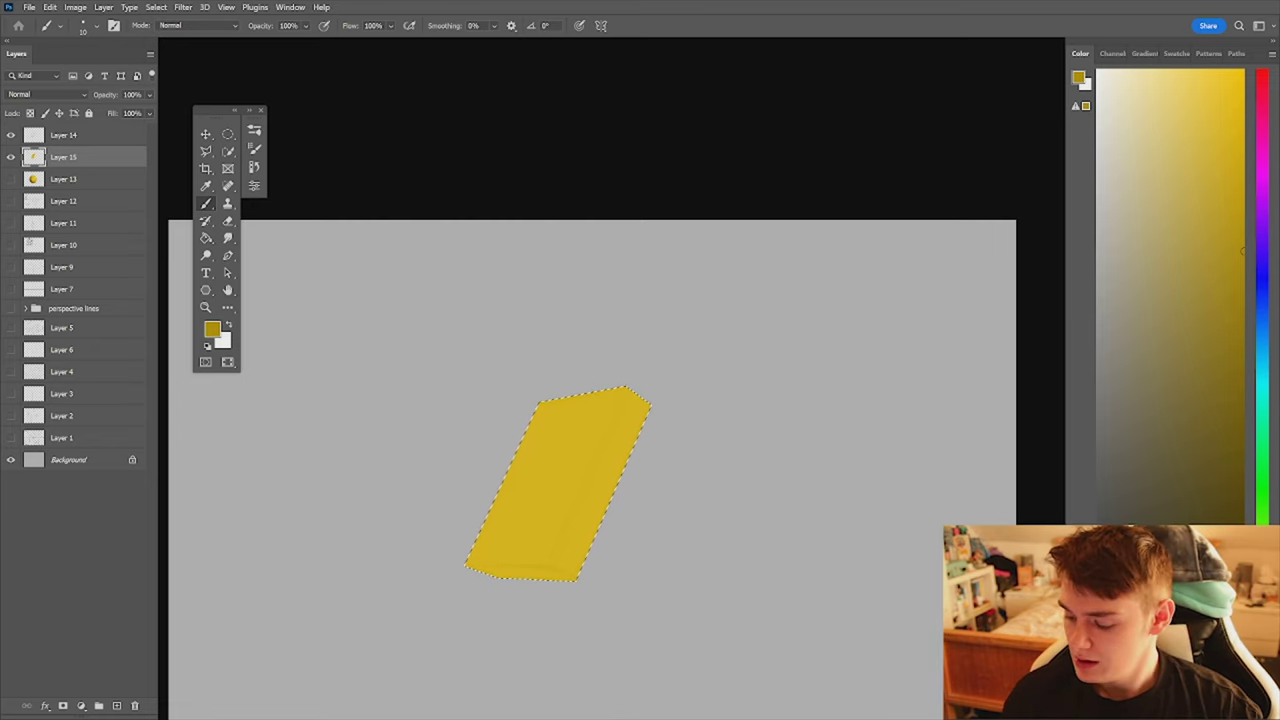
click(1262, 630)
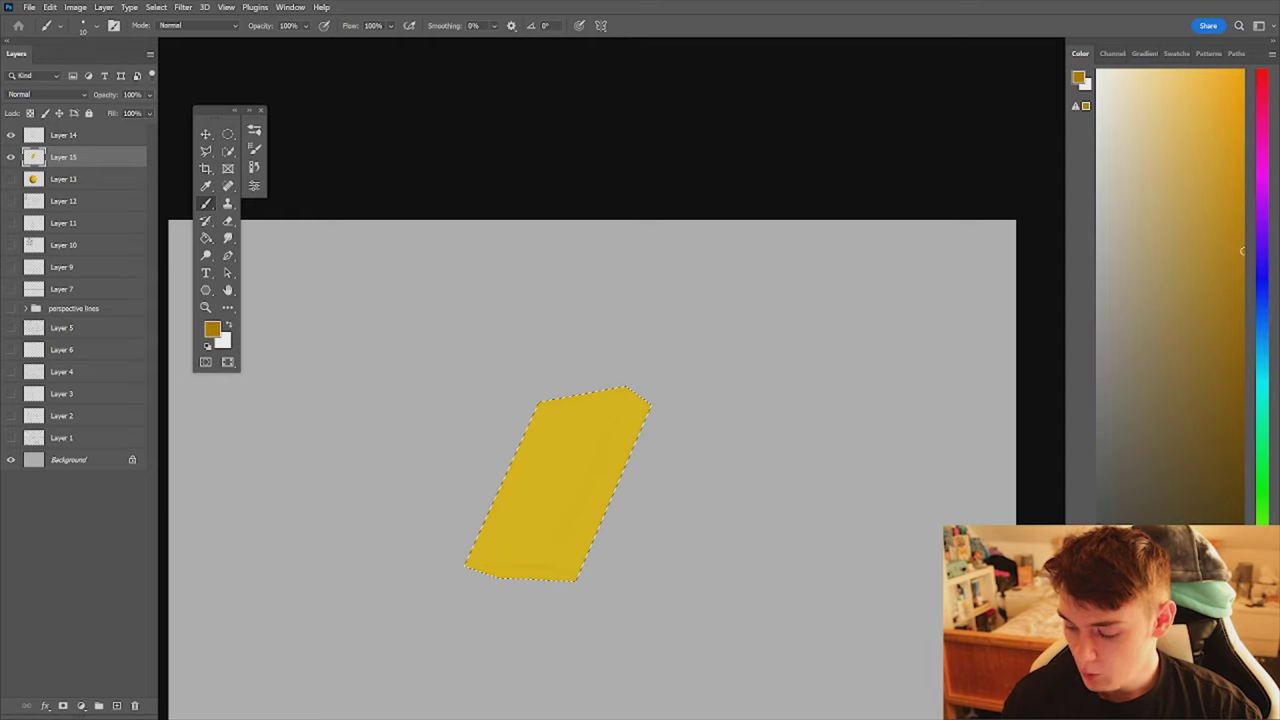
key(bracketright)
key(bracketright)
key(bracketright)
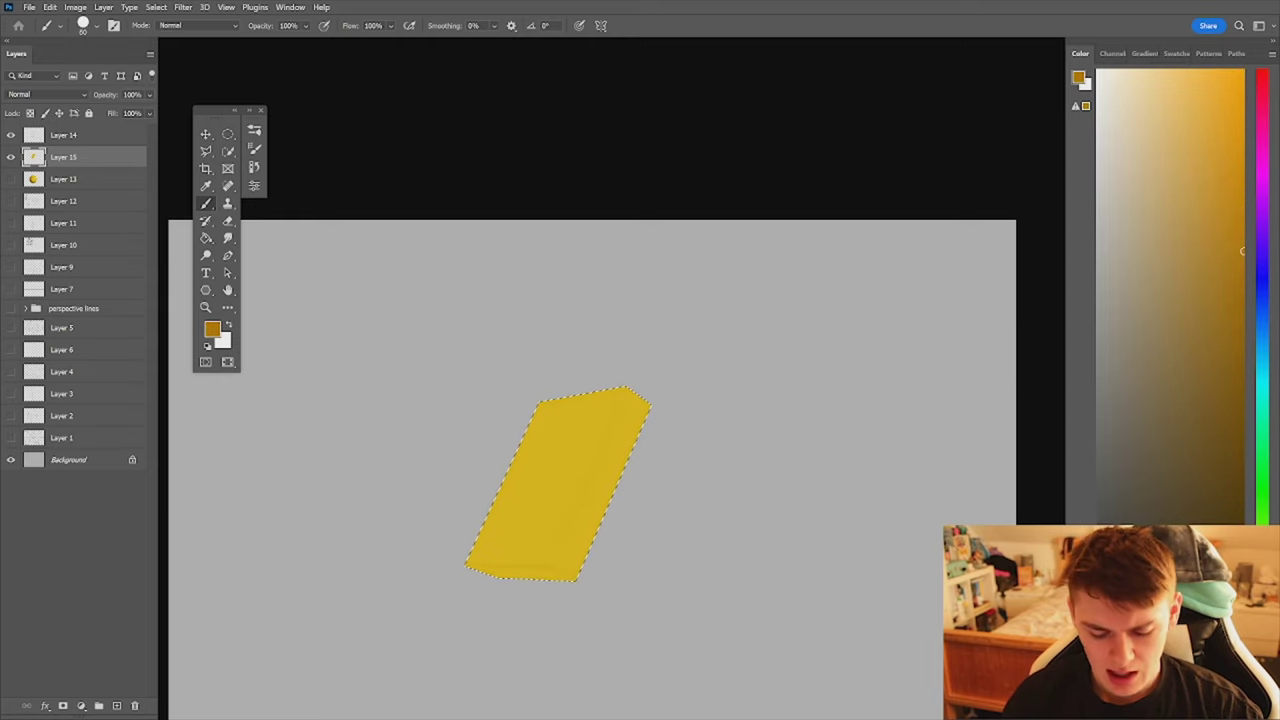
drag(467, 568, 519, 577)
mouse_move(574, 582)
mouse_down()
mouse_move(762, 434)
mouse_move(865, 498)
mouse_move(853, 564)
mouse_up()
drag(396, 476, 478, 504)
- Fill the rest of the underside with orange-brown up to the front face's bottom edge, adjusting the brush size
key(bracketleft)
key(bracketleft)
key(bracketleft)
drag(392, 475, 676, 525)
mouse_move(536, 515)
mouse_down()
mouse_move(846, 531)
mouse_move(815, 531)
mouse_move(727, 487)
mouse_up()
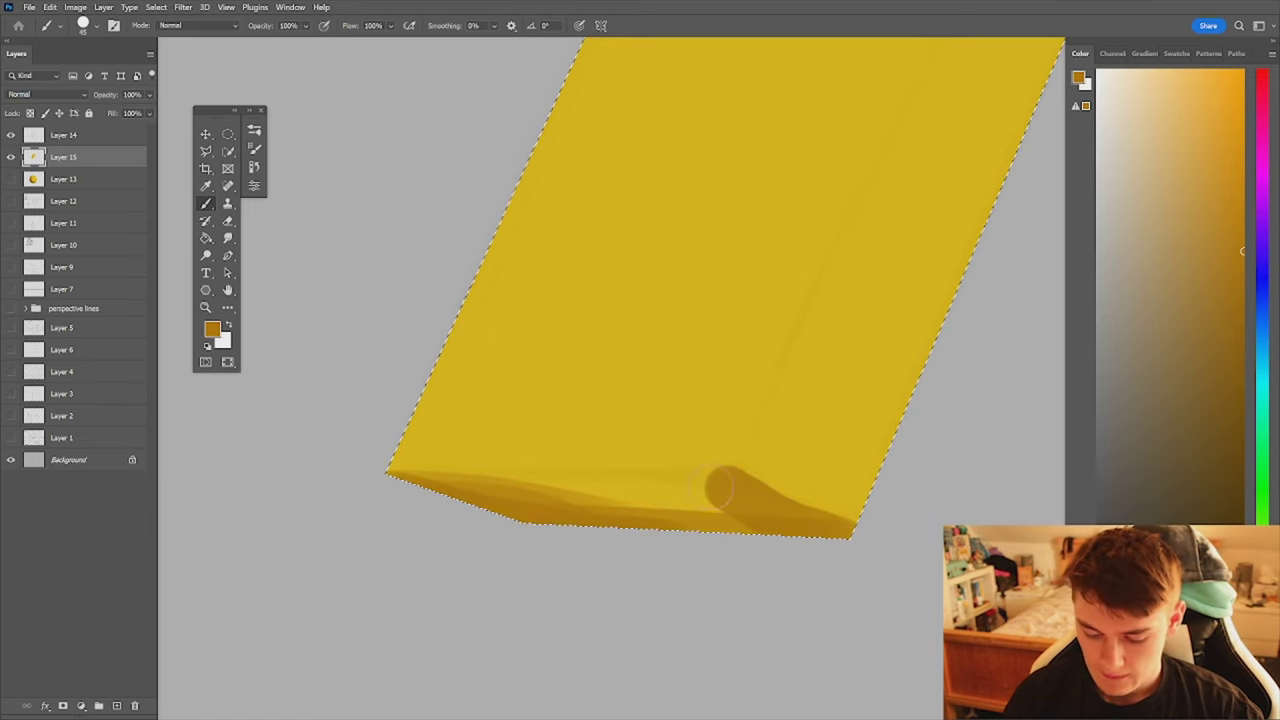
key(bracketright)
mouse_move(398, 492)
mouse_down()
mouse_move(521, 494)
mouse_move(738, 492)
mouse_move(434, 490)
mouse_move(496, 506)
mouse_move(652, 506)
mouse_move(545, 500)
mouse_up()
key(bracketright)
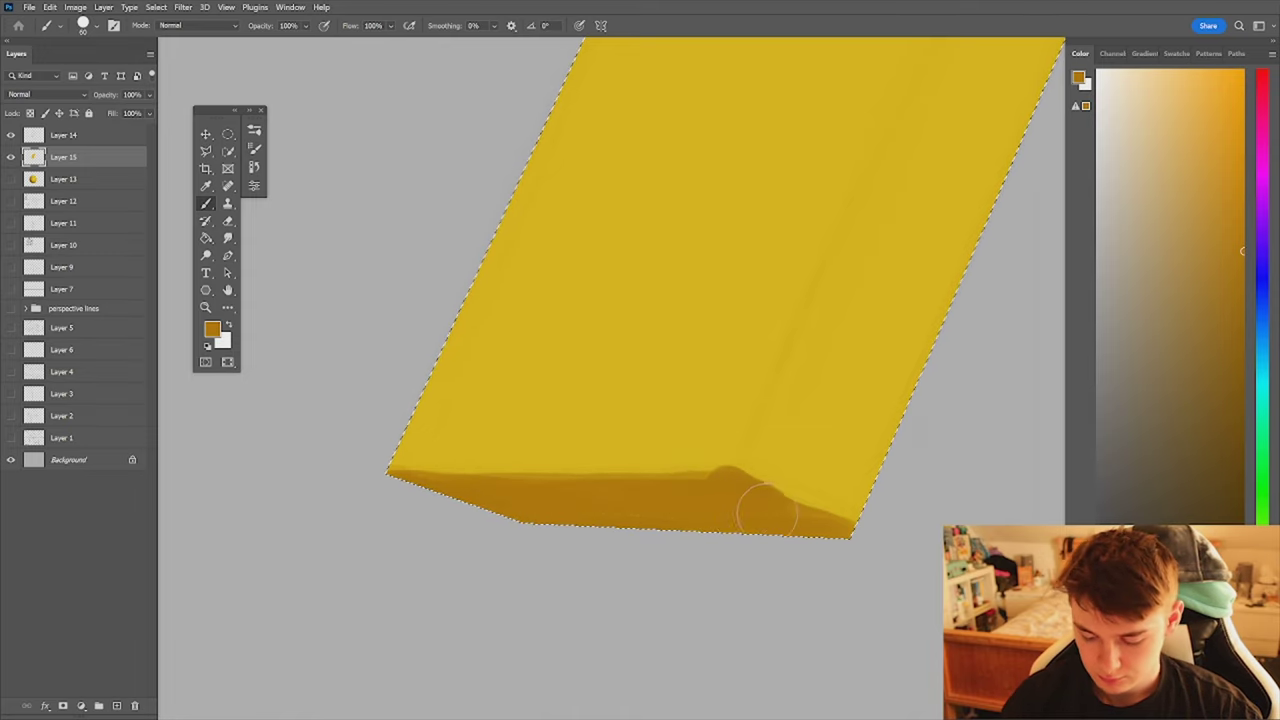
- Trim the underside's upper edges with the sampled face yellow and touch up the long edge with the sampled orange-brown
alt+click(834, 452)
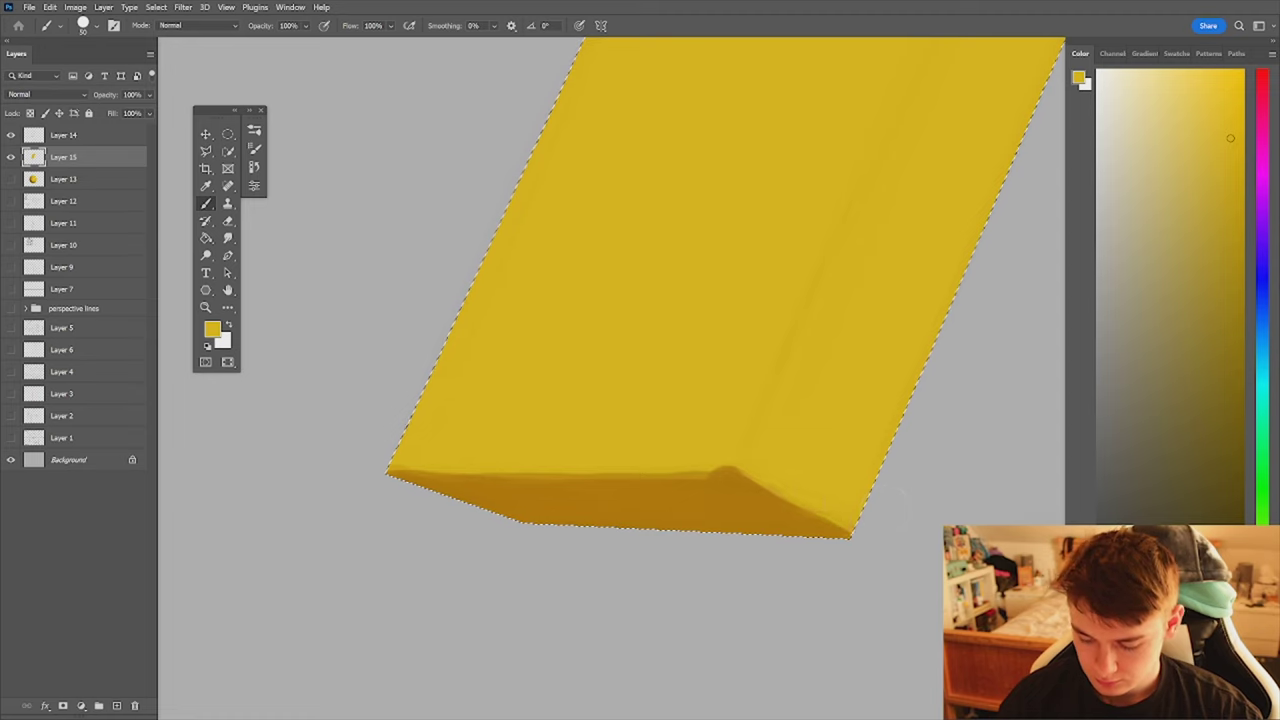
drag(548, 470, 748, 477)
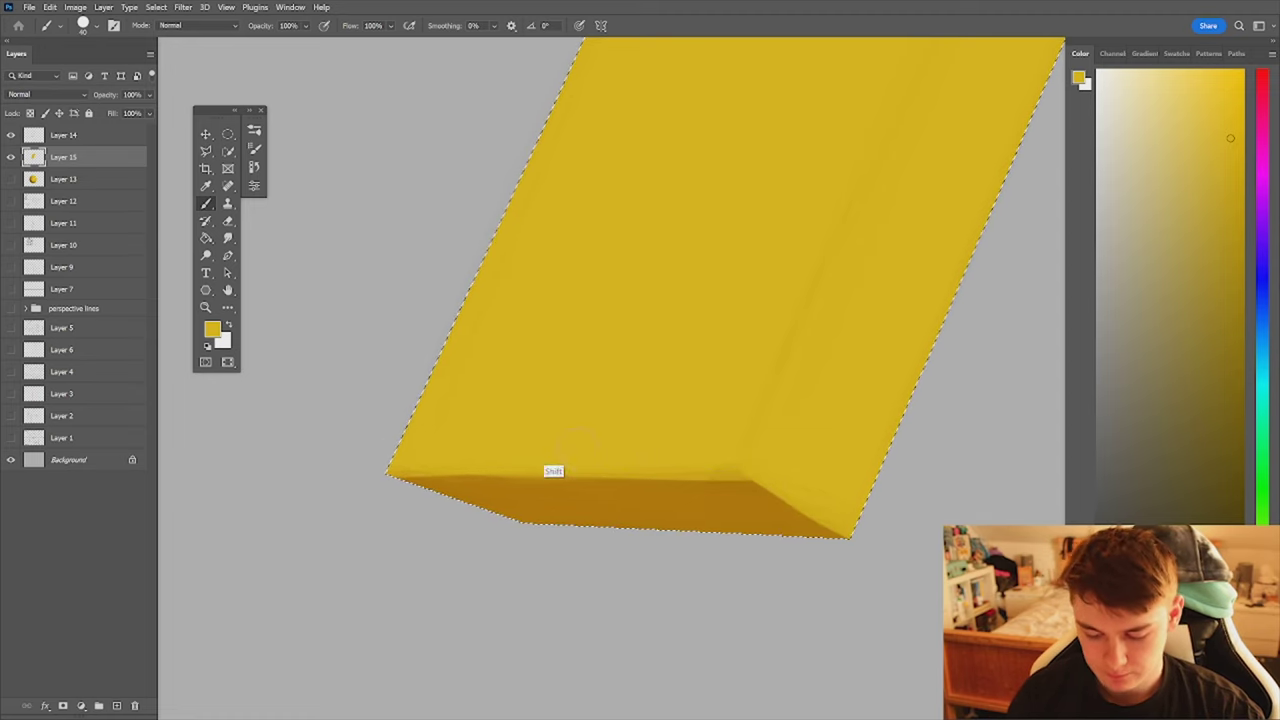
alt+click(543, 491)
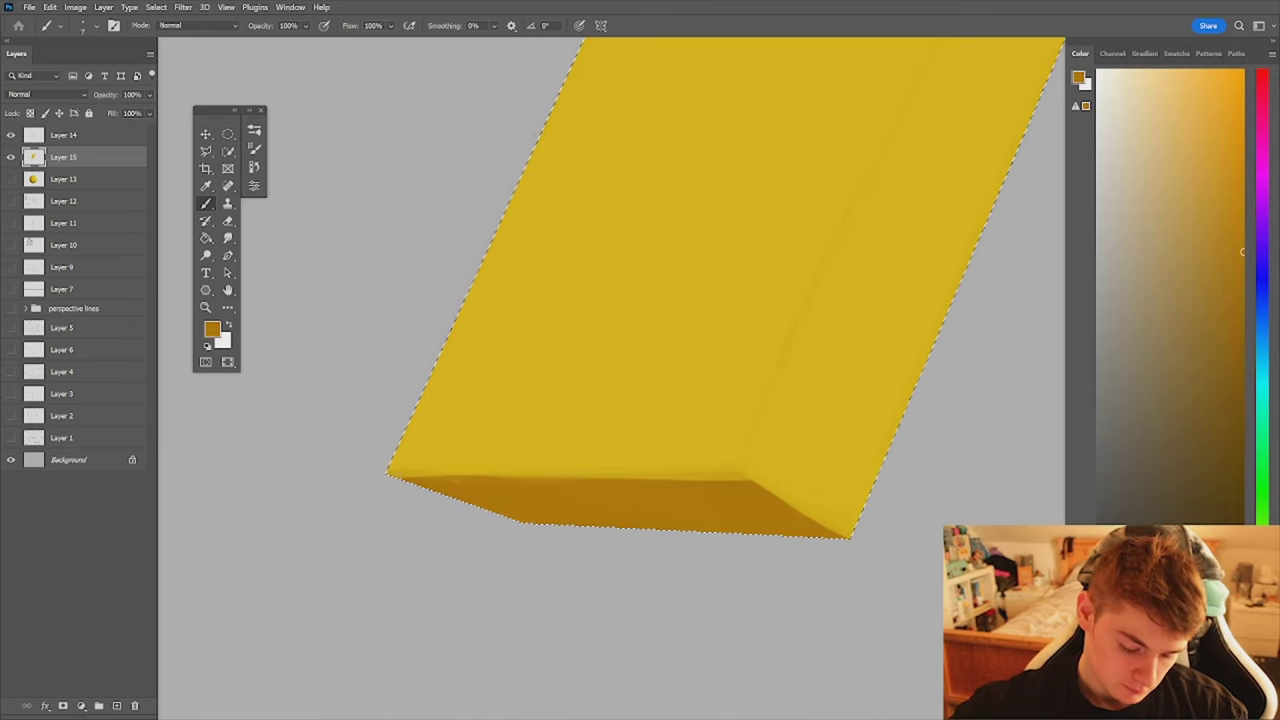
drag(544, 476, 738, 476)
key(bracketright)
key(bracketright)
key(bracketright)
key(bracketright)
key(bracketright)
key(bracketright)
key(bracketright)
key(bracketright)
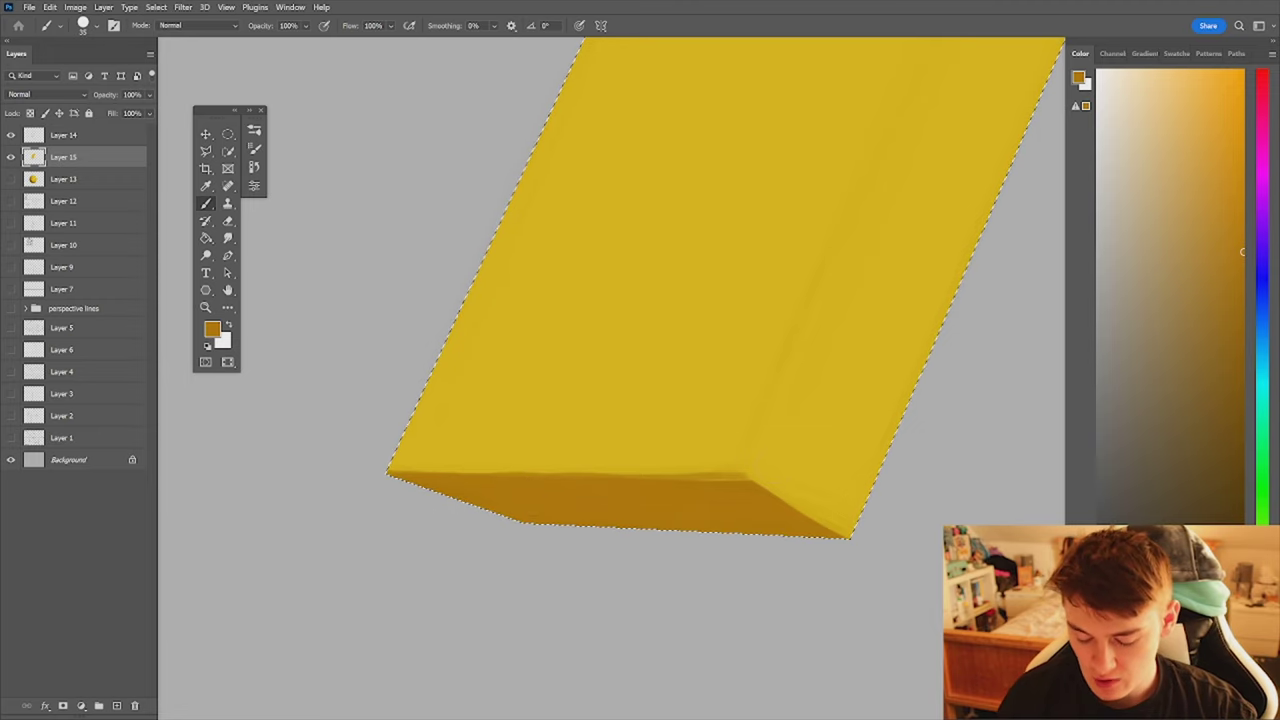
- Straighten the front face's bottom edge with straight strokes in its sampled yellow, undoing the 25 px attempt and redoing it at 20 px
key(e)
key(z)
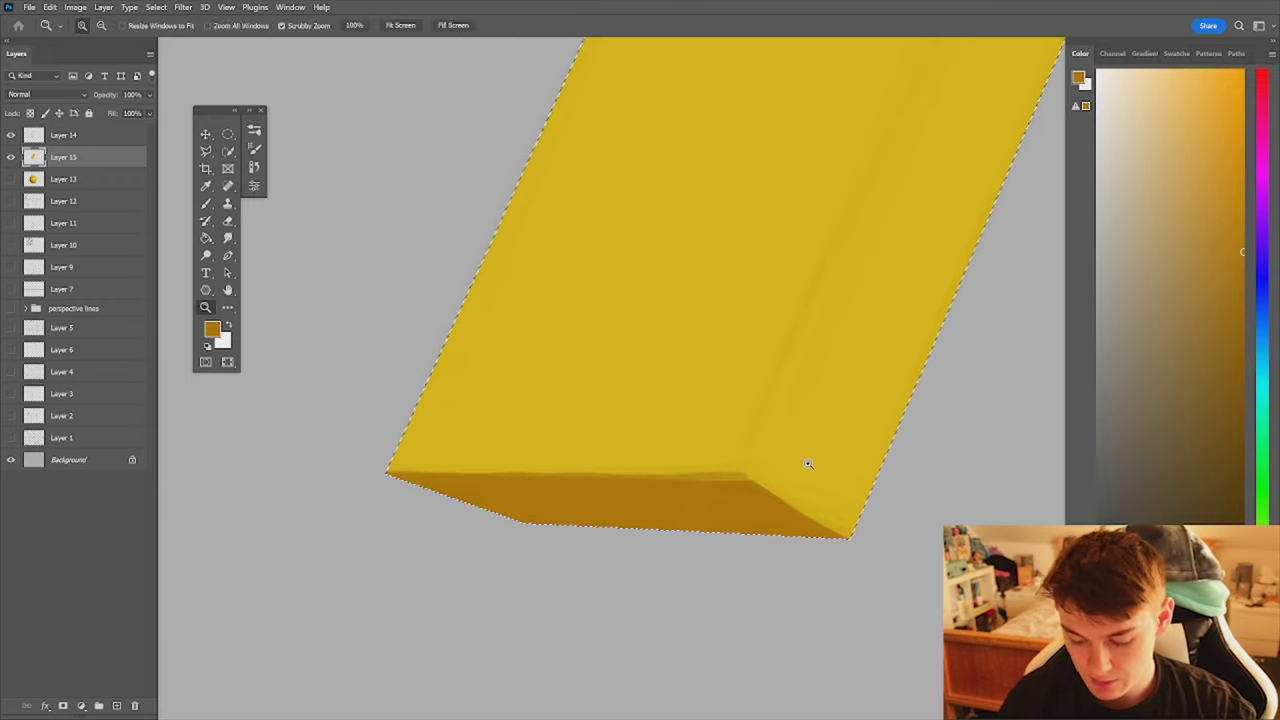
mouse_move(808, 466)
mouse_down()
mouse_move(788, 531)
mouse_move(829, 494)
mouse_up()
key(b)
alt+click(770, 460)
key(bracketleft)
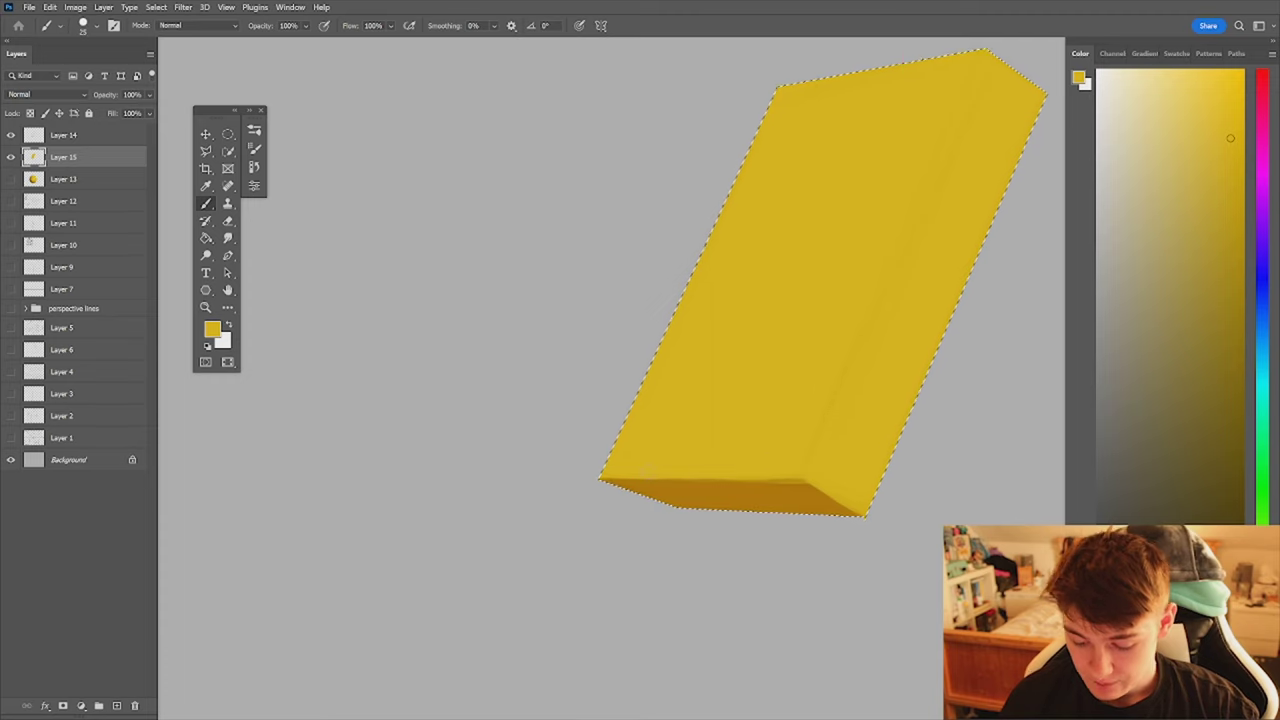
click(603, 470)
shift+click(803, 477)
shift+click(591, 481)
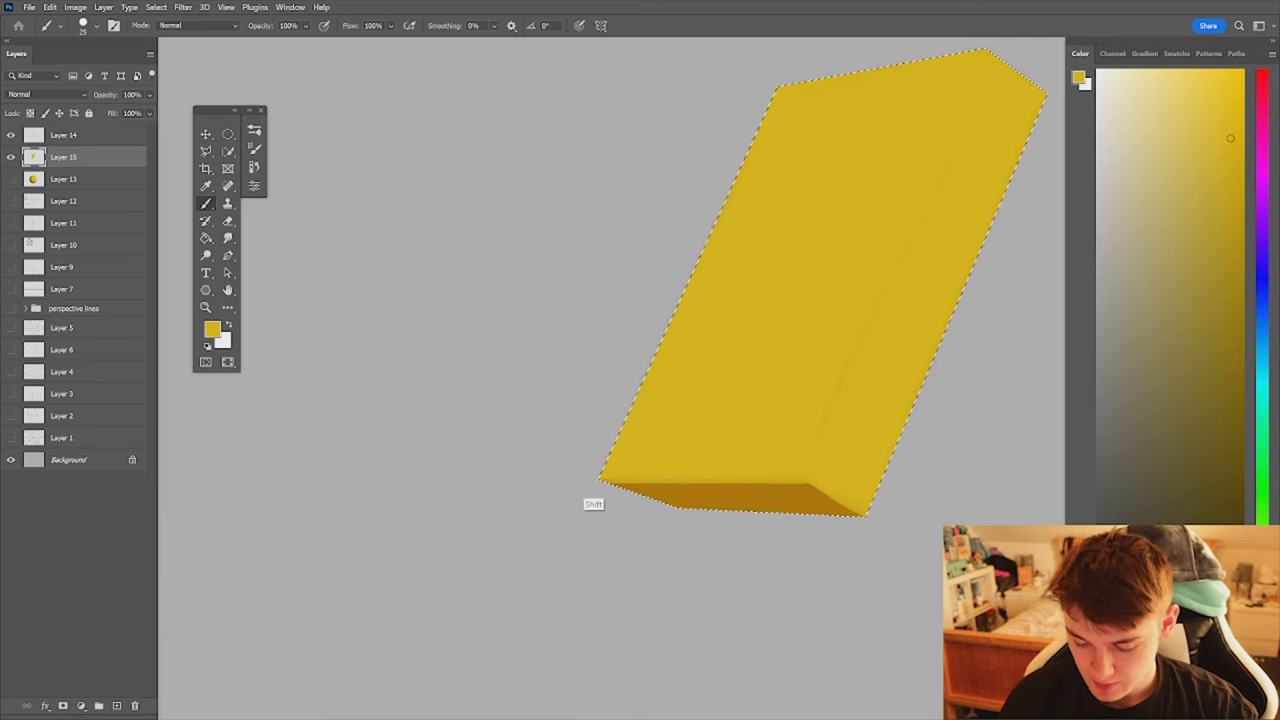
key(ctrl+z)
key(bracketleft)
click(604, 476)
shift+click(802, 477)
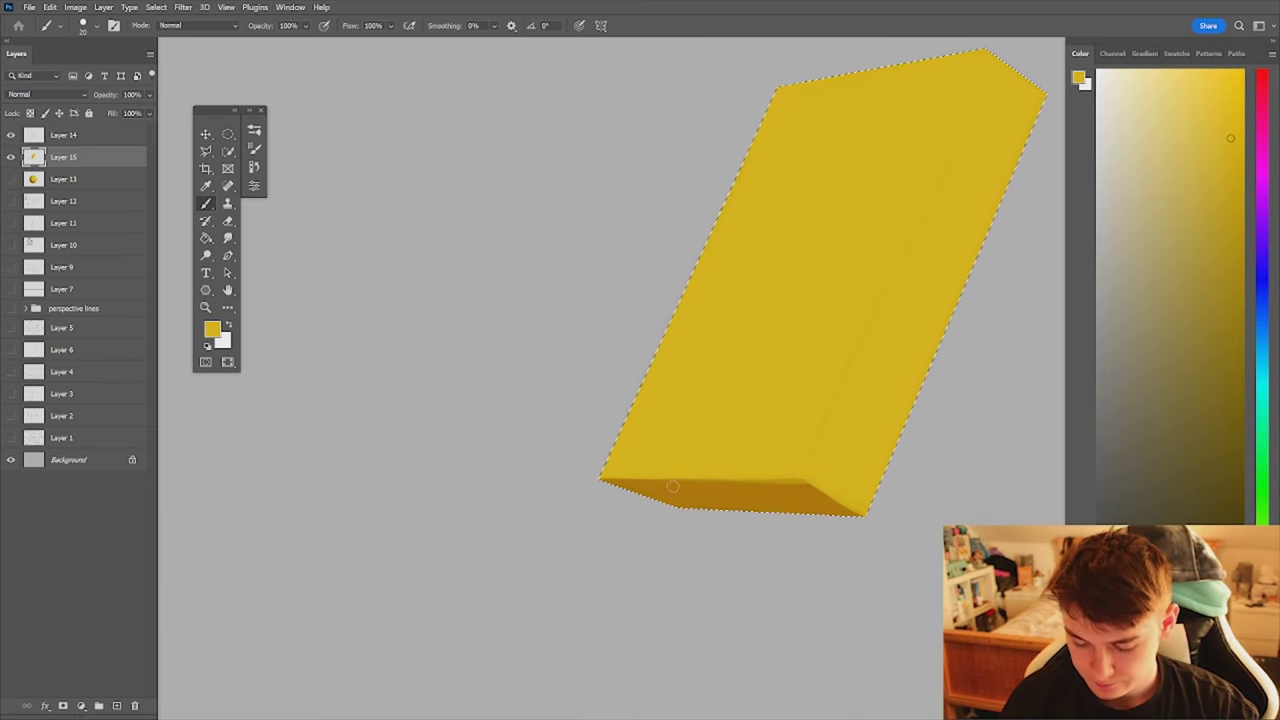
shift+click(596, 480)
- Sample the underside's orange-brown and reduce the brush to 15 px
key(z)
mouse_move(842, 485)
mouse_down()
mouse_move(858, 511)
mouse_move(762, 545)
mouse_move(840, 524)
mouse_up()
key(ctrl+space)
alt+click(716, 496)
key(bracketleft)
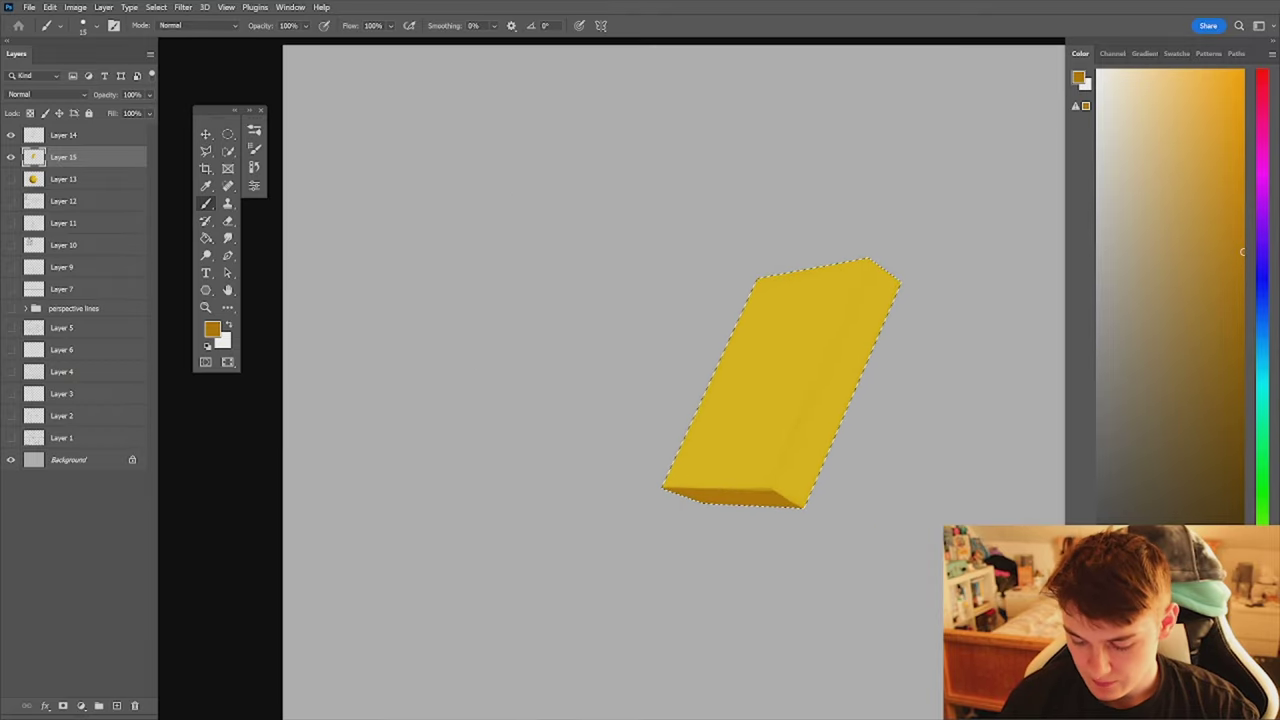
- Sample the front face's yellow and shift it to a dark olive green for the side face
alt+click(755, 375)
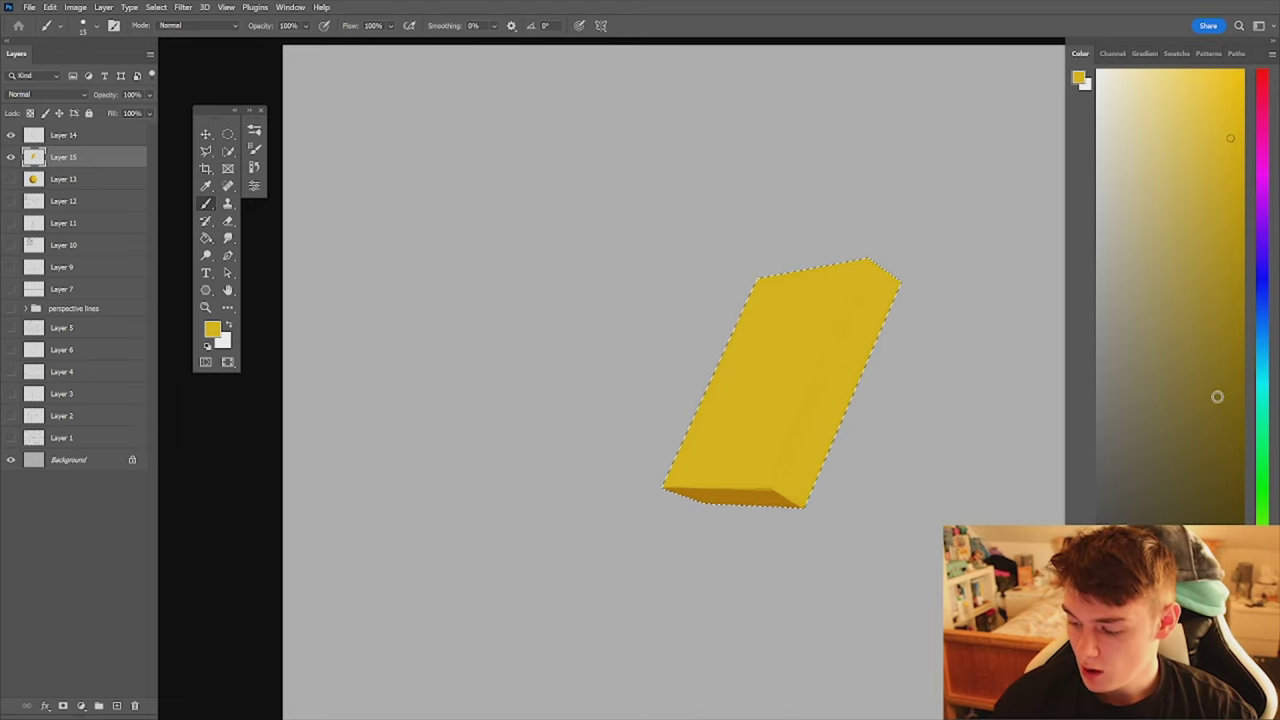
click(1243, 394)
click(1262, 603)
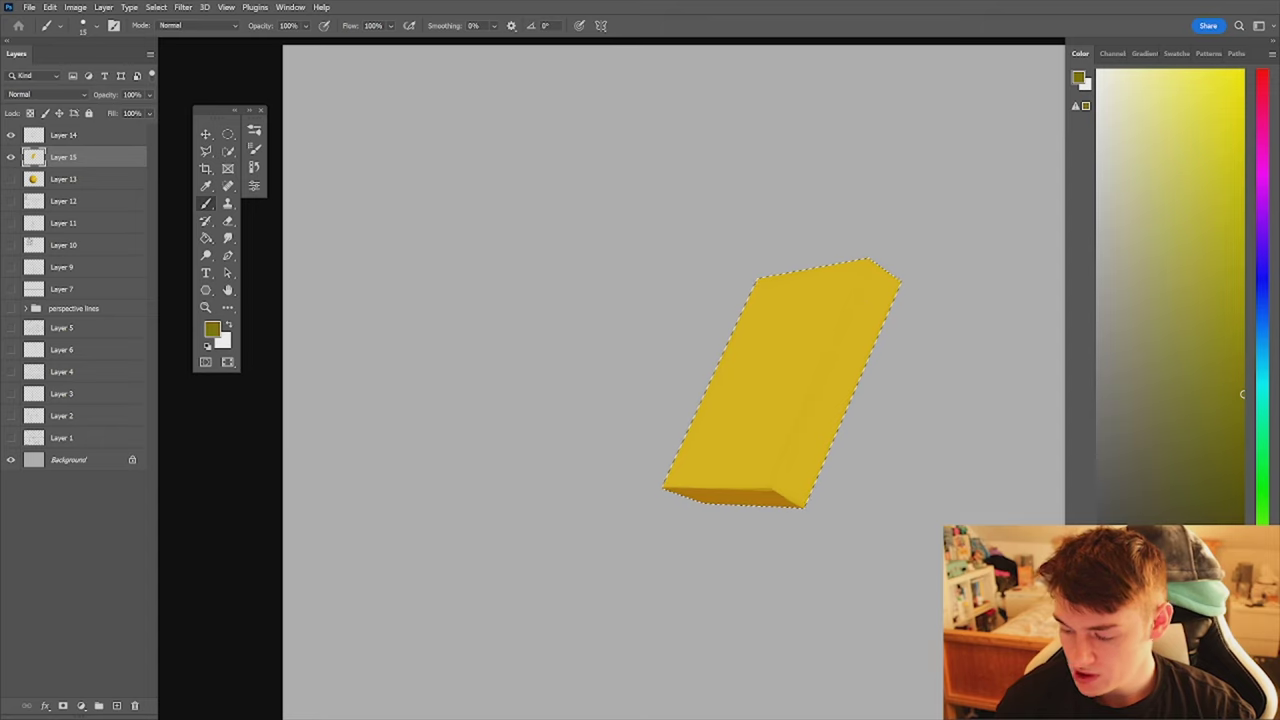
- Paint the box's long side face in dark olive, enlarging the brush to 80 px and then to 100 px
key(bracketright)
key(bracketright)
key(bracketright)
key(bracketright)
key(bracketright)
key(bracketright)
key(bracketright)
key(bracketright)
key(bracketright)
key(bracketright)
key(bracketright)
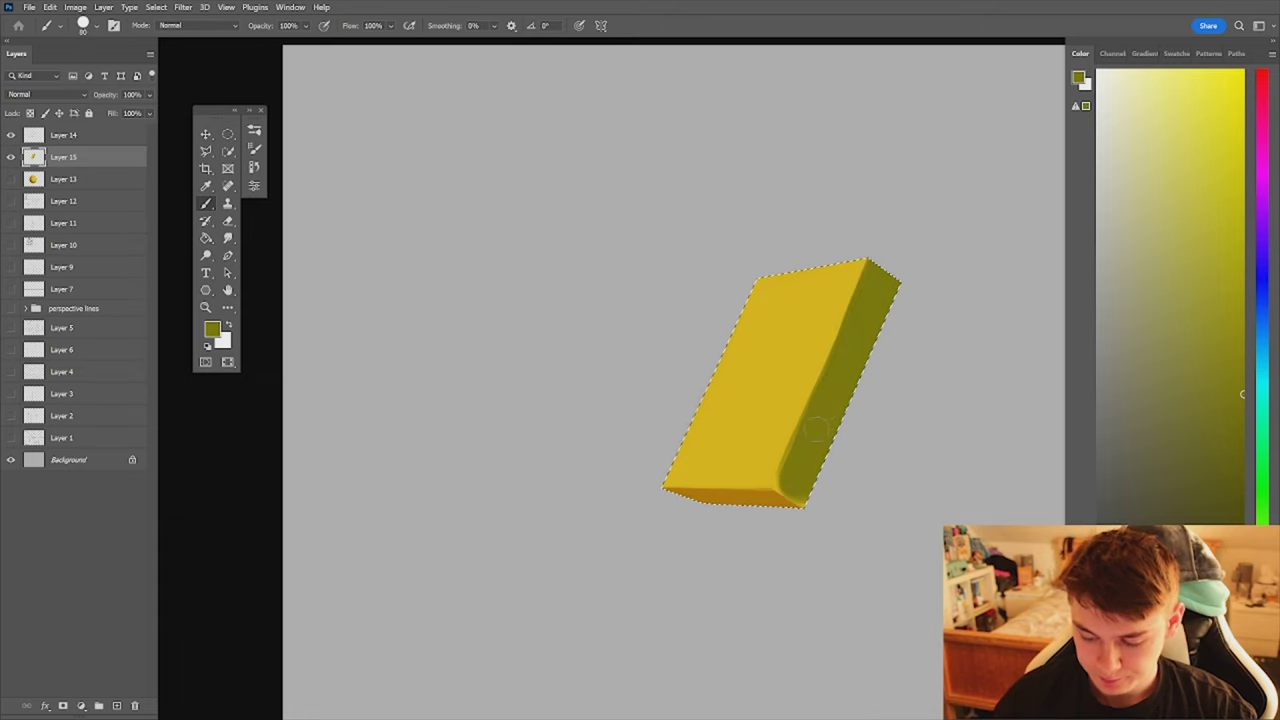
key(bracketright)
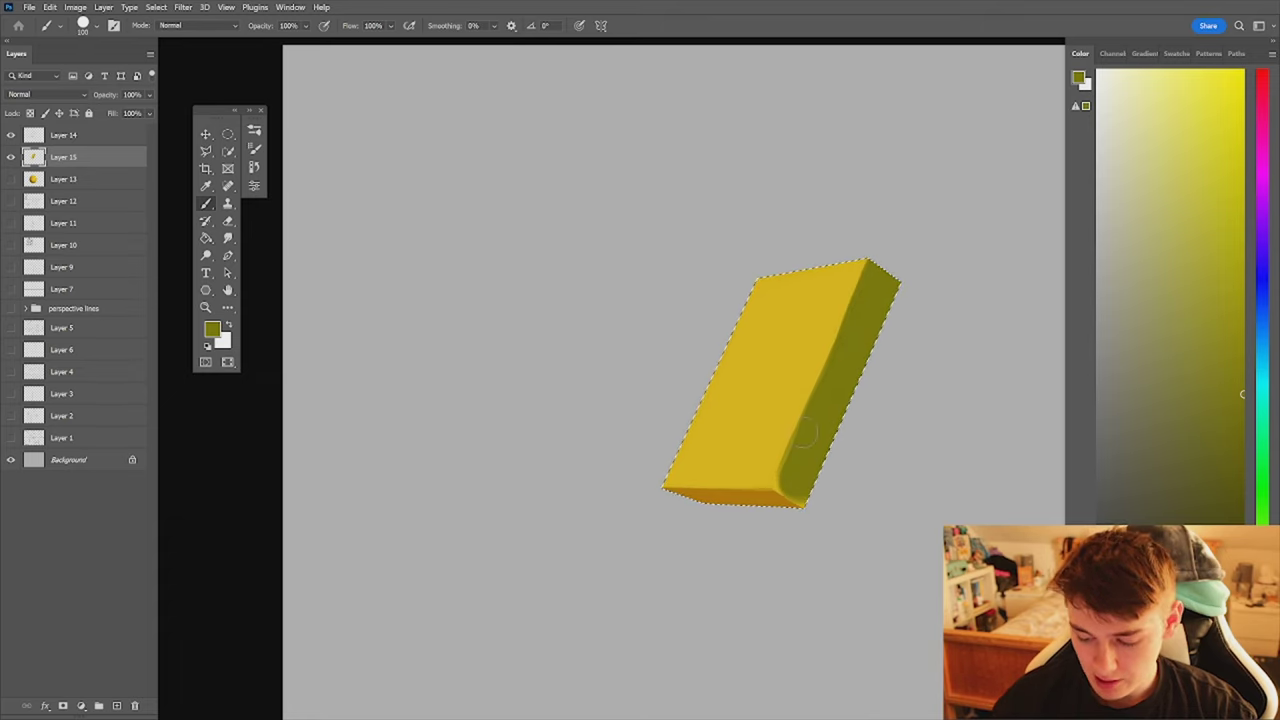
- Refine the side face's edges and lower corner with a smaller brush, alternating sampled face yellow, underside orange-brown and olive
alt+click(791, 386)
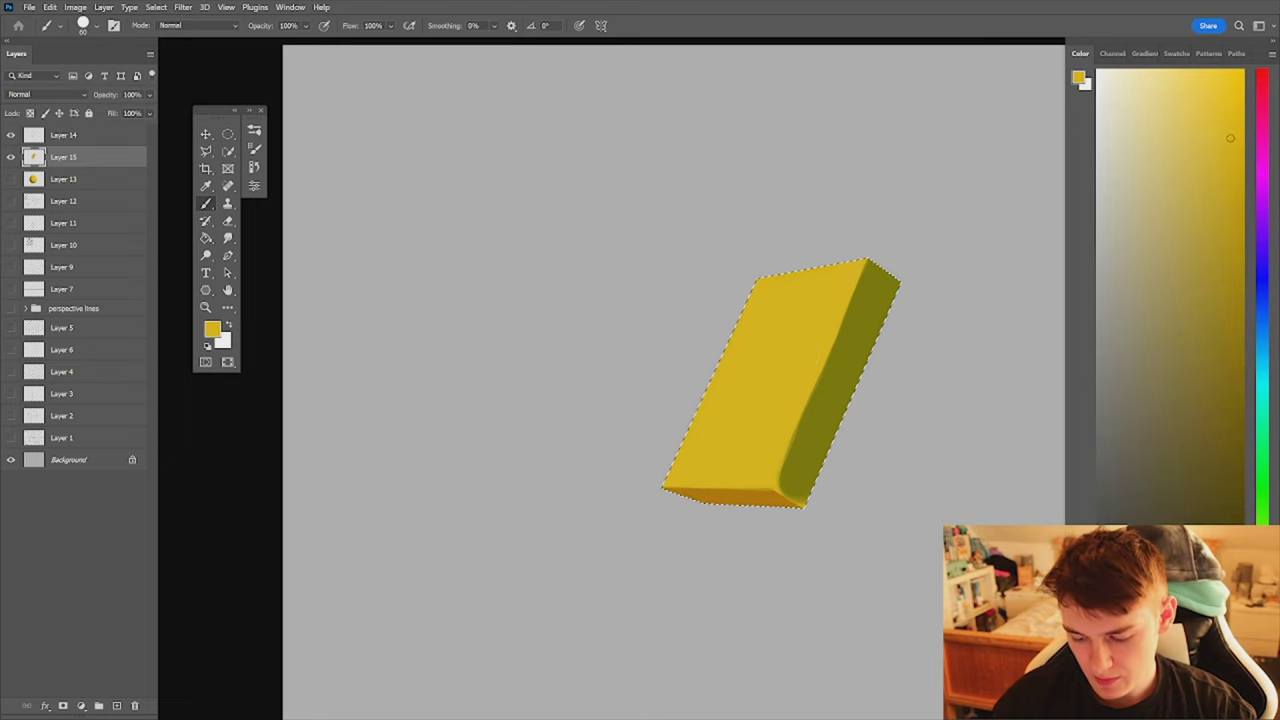
alt+click(863, 310)
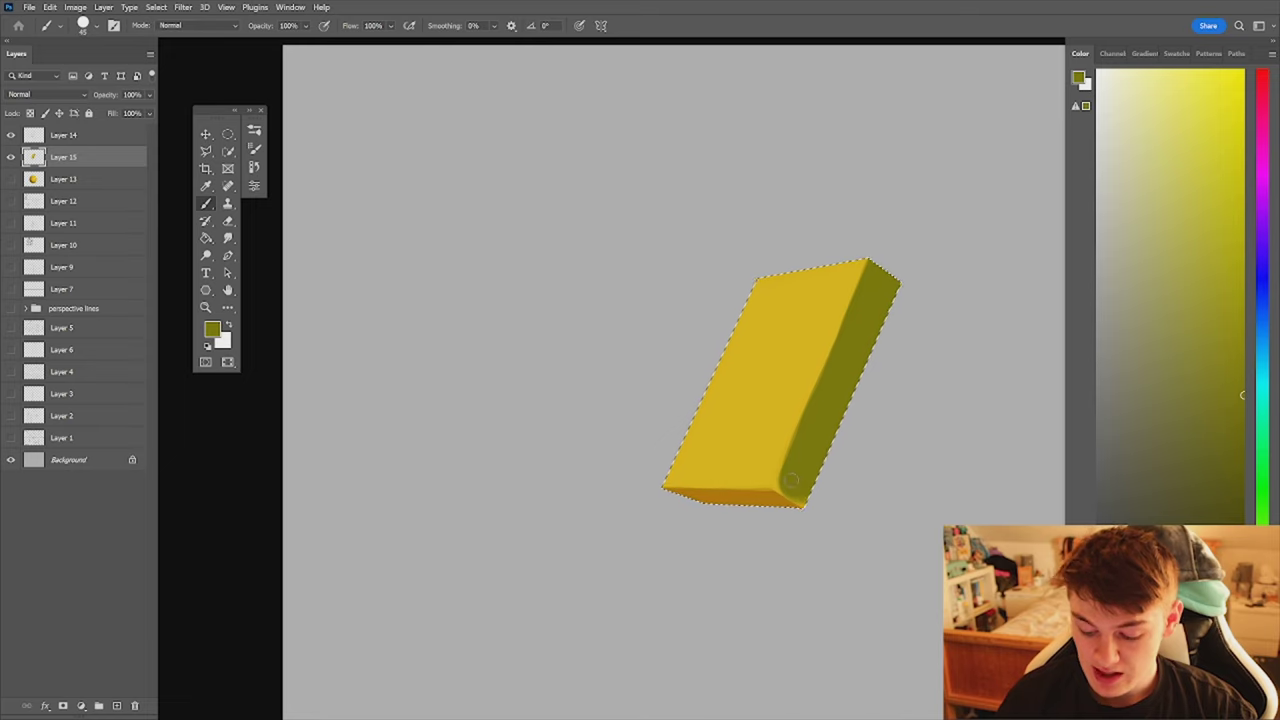
alt+click(765, 383)
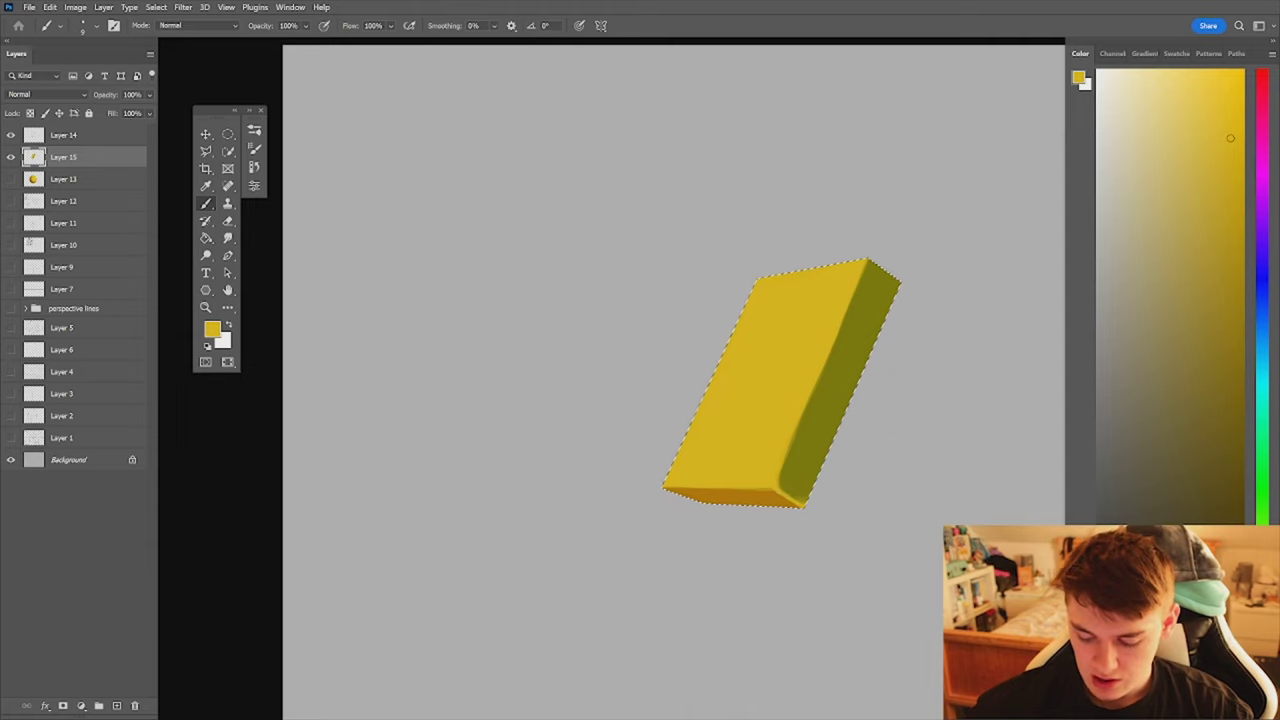
alt+click(760, 498)
alt+click(803, 482)
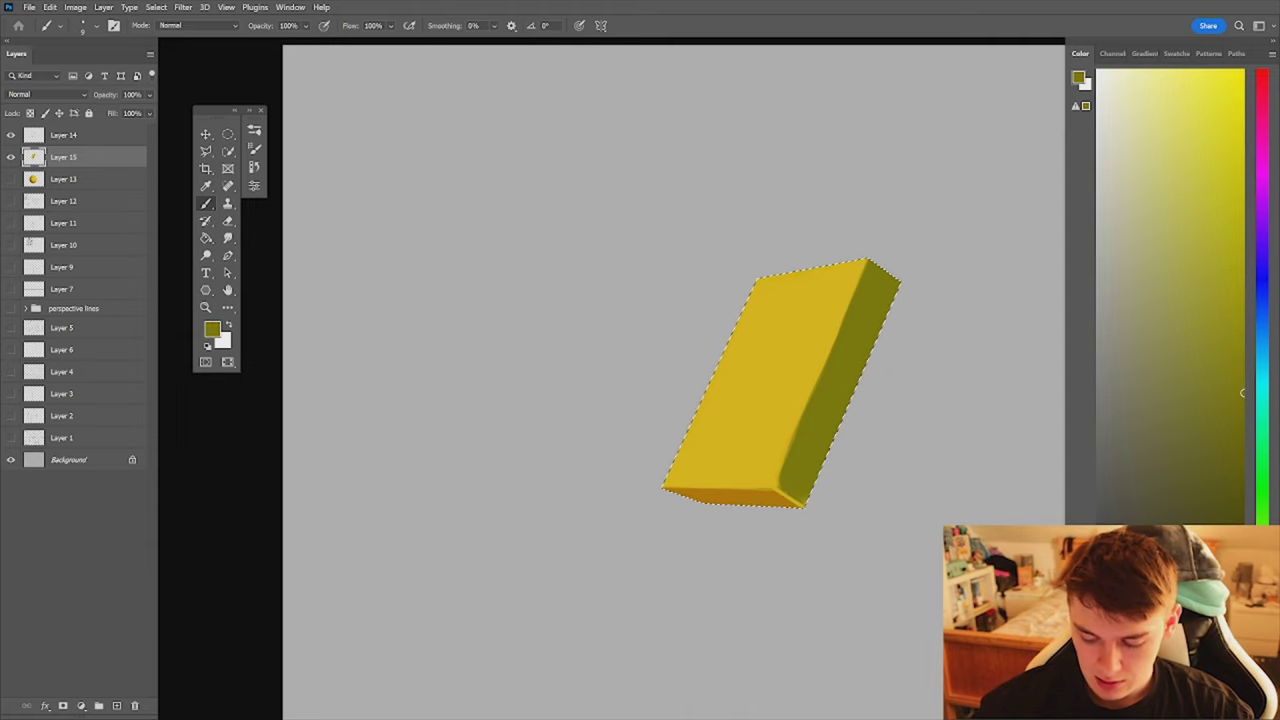
- Blend the edges where the side face, front face and underside meet using the Mixer Brush with the Very Wet, Light Mix preset
key(shift+b)
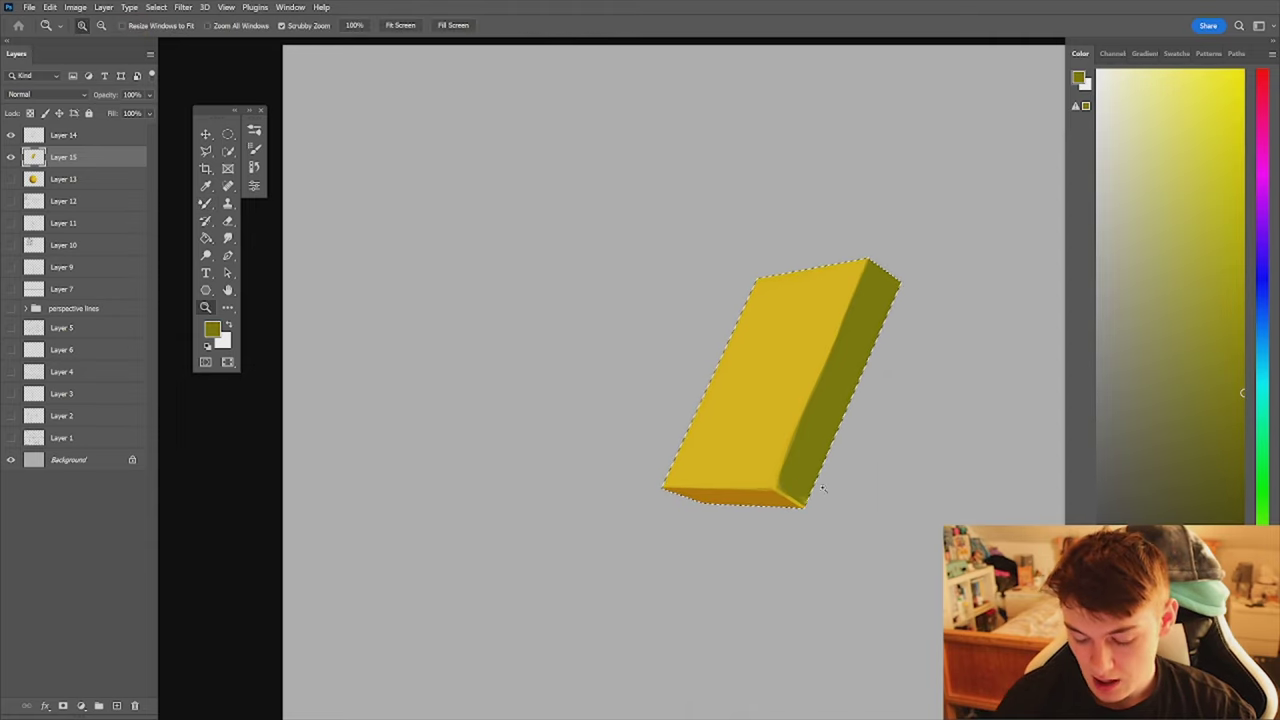
scroll(787, 487, up, 5)
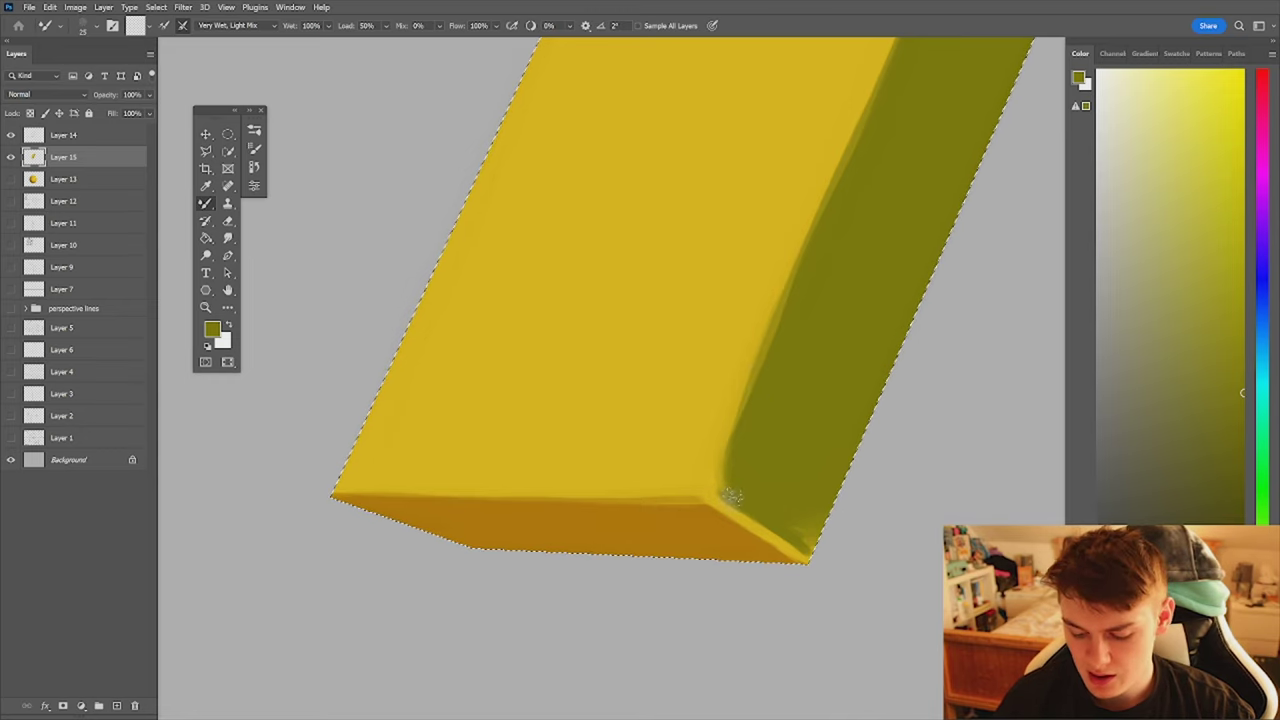
drag(730, 498, 790, 538)
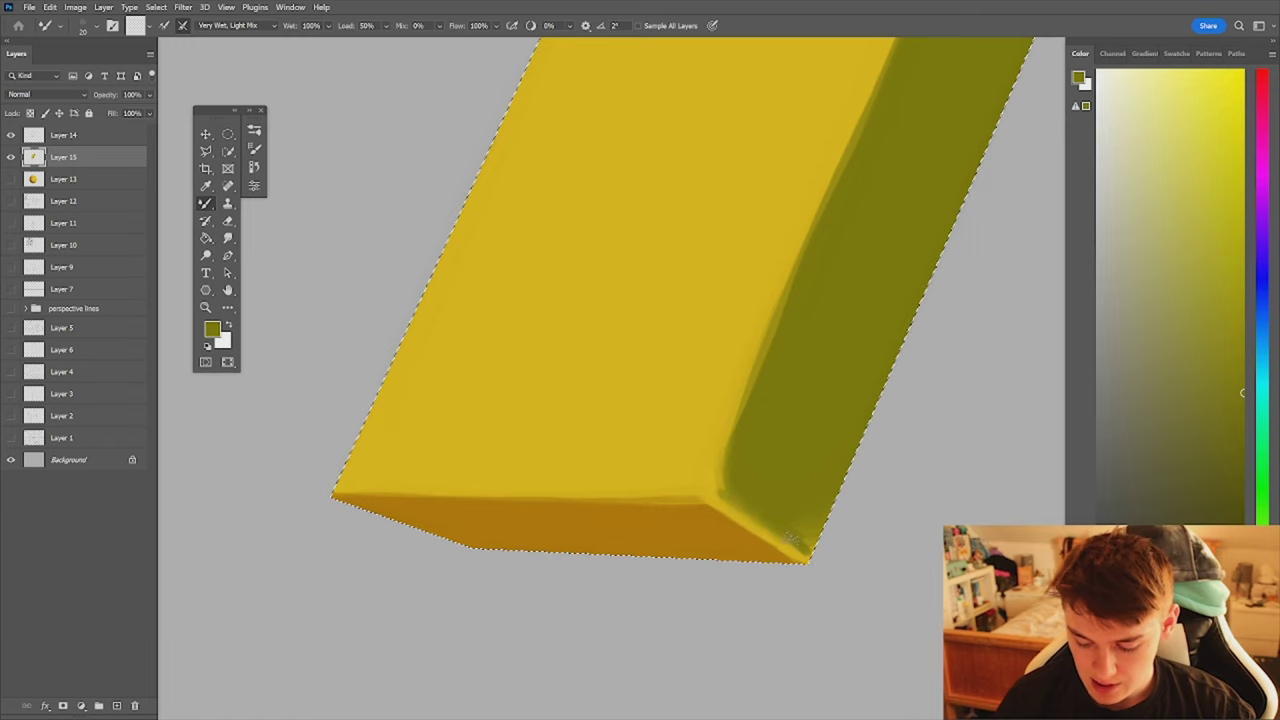
drag(733, 498, 804, 543)
mouse_move(709, 508)
mouse_down()
mouse_move(767, 550)
mouse_move(750, 551)
mouse_move(833, 540)
mouse_move(785, 547)
mouse_up()
key(z)
key(z)
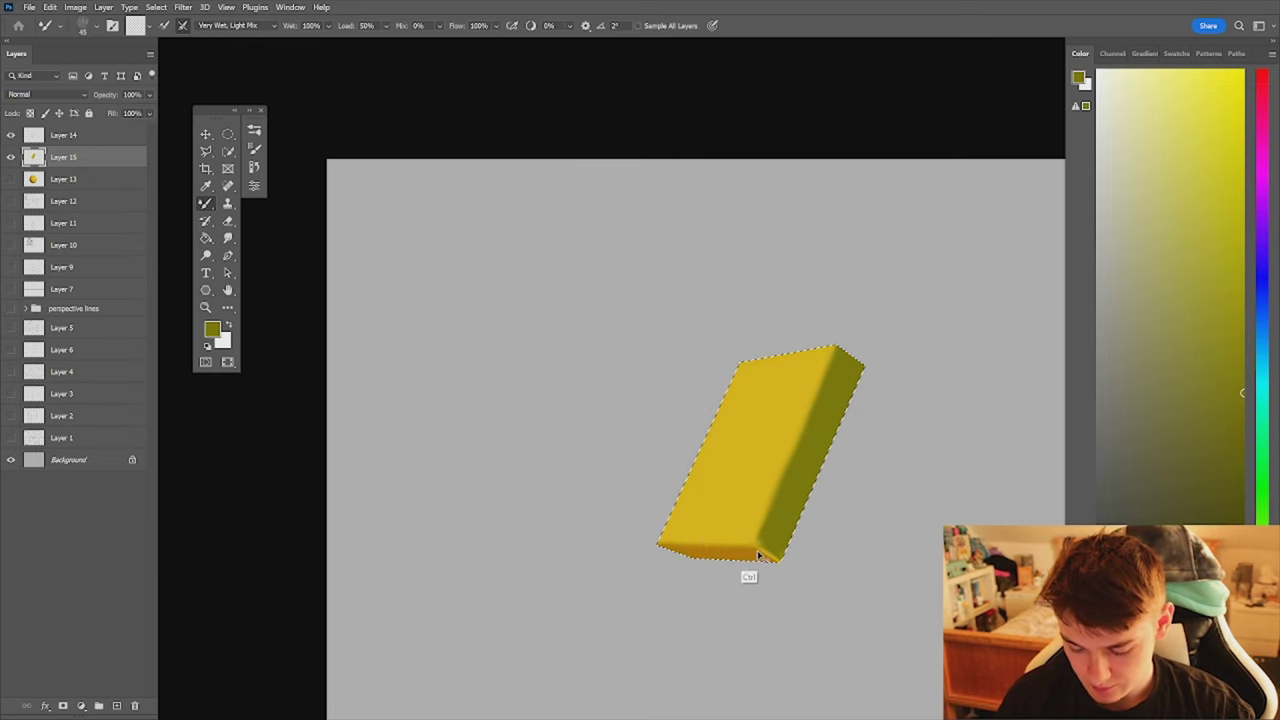
- Deselect the whole box and outline only the front face with the Polygonal Lasso
key(z)
mouse_move(773, 530)
mouse_down()
mouse_move(690, 530)
mouse_move(722, 530)
mouse_up()
key(b)
scroll(808, 476, up, 2)
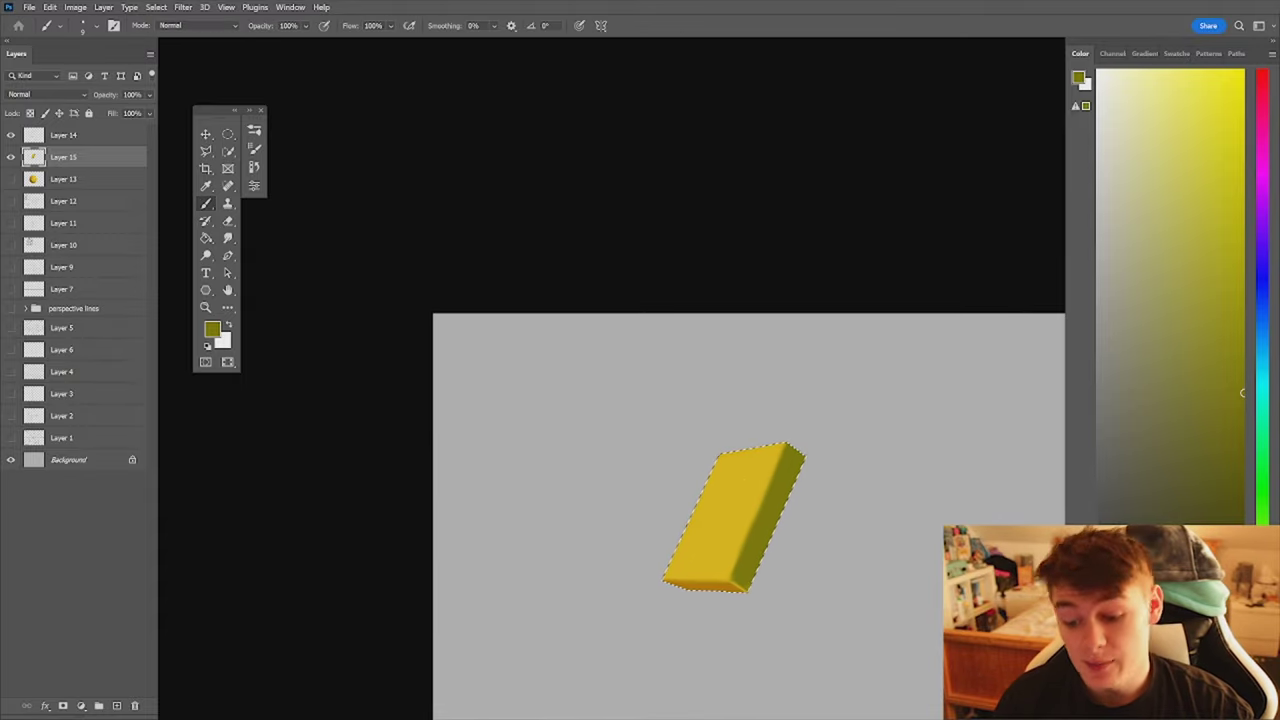
scroll(745, 485, up, 2)
key(l)
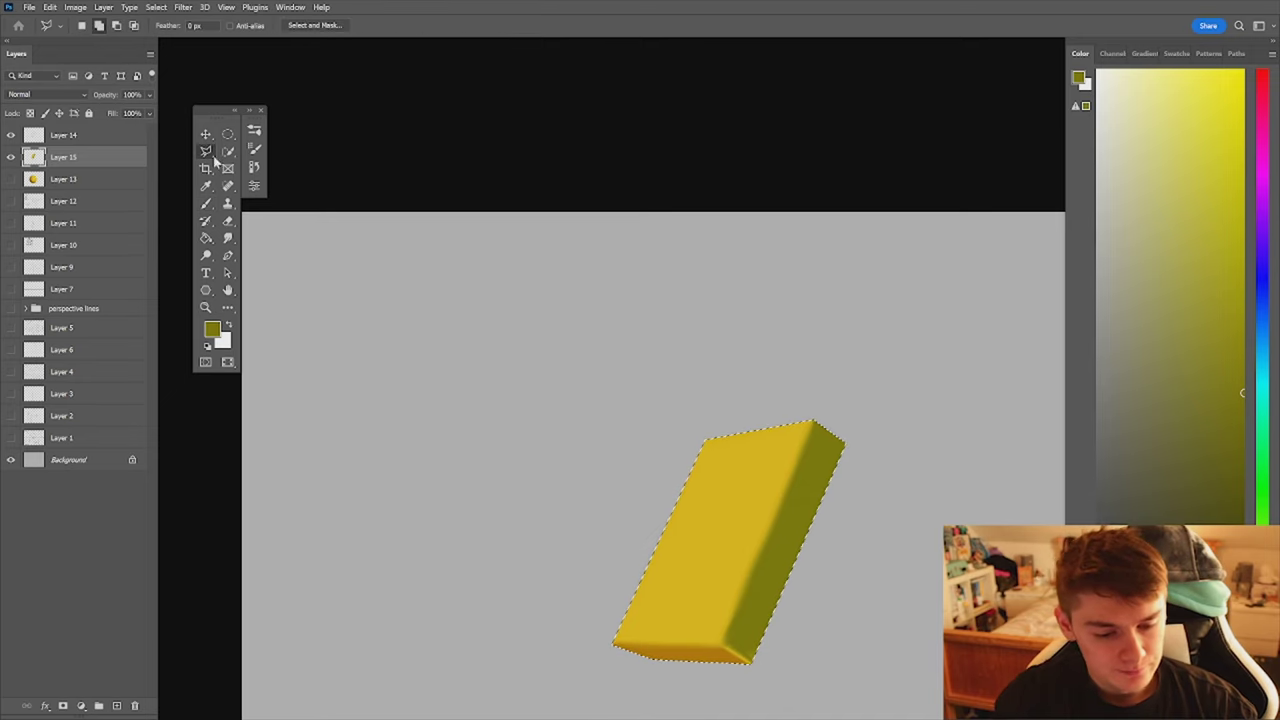
key(ctrl+d)
click(816, 423)
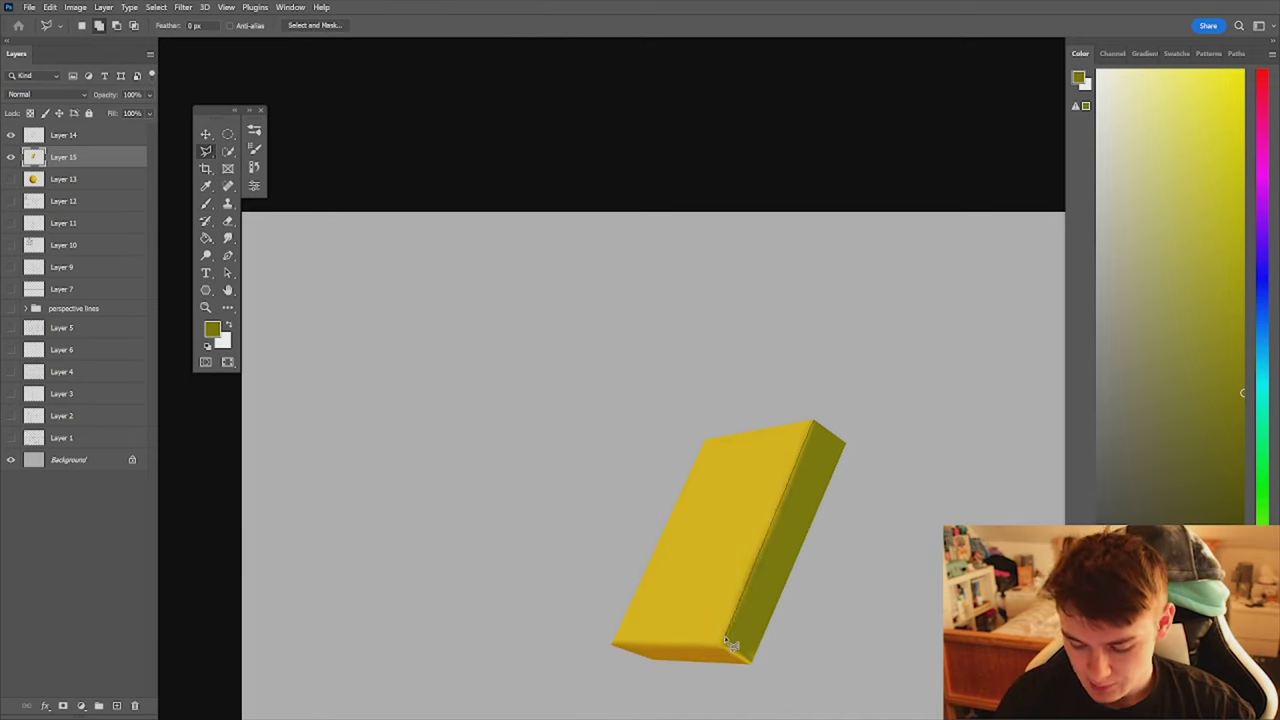
click(724, 648)
click(609, 643)
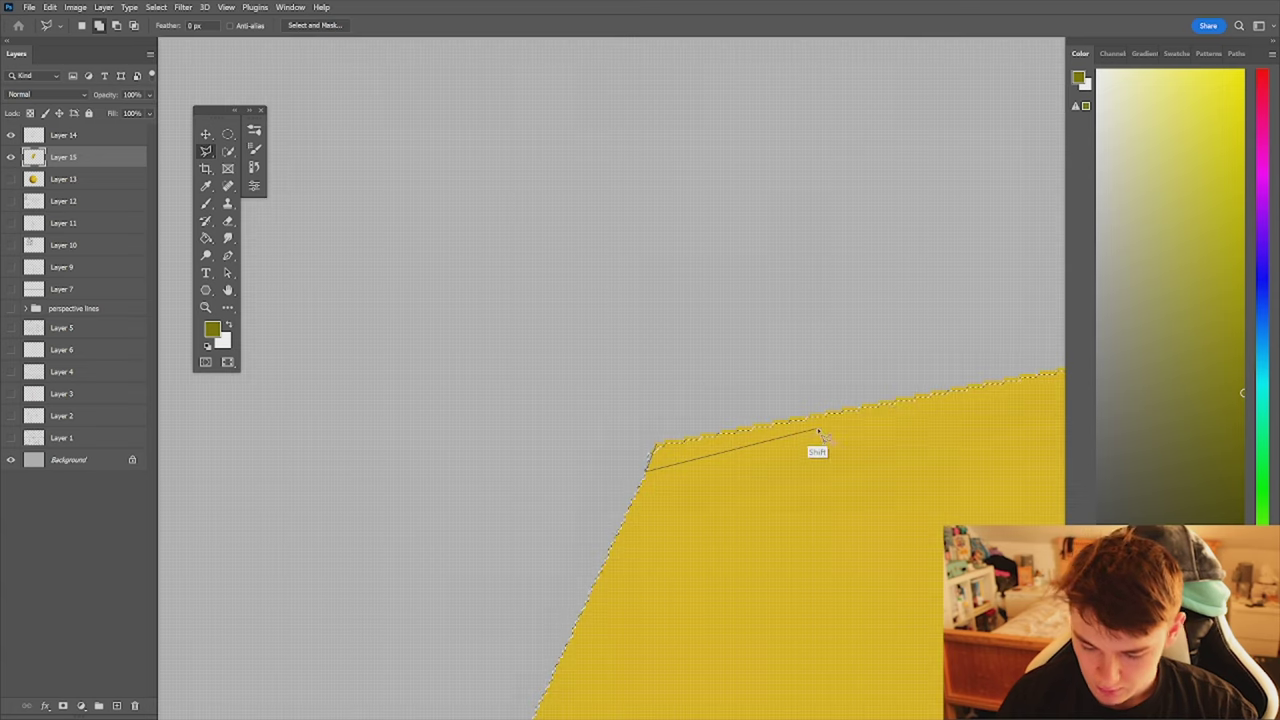
- Add the missed sliver at the front face's upper-left corner to the selection
shift+click(820, 429)
shift+click(917, 398)
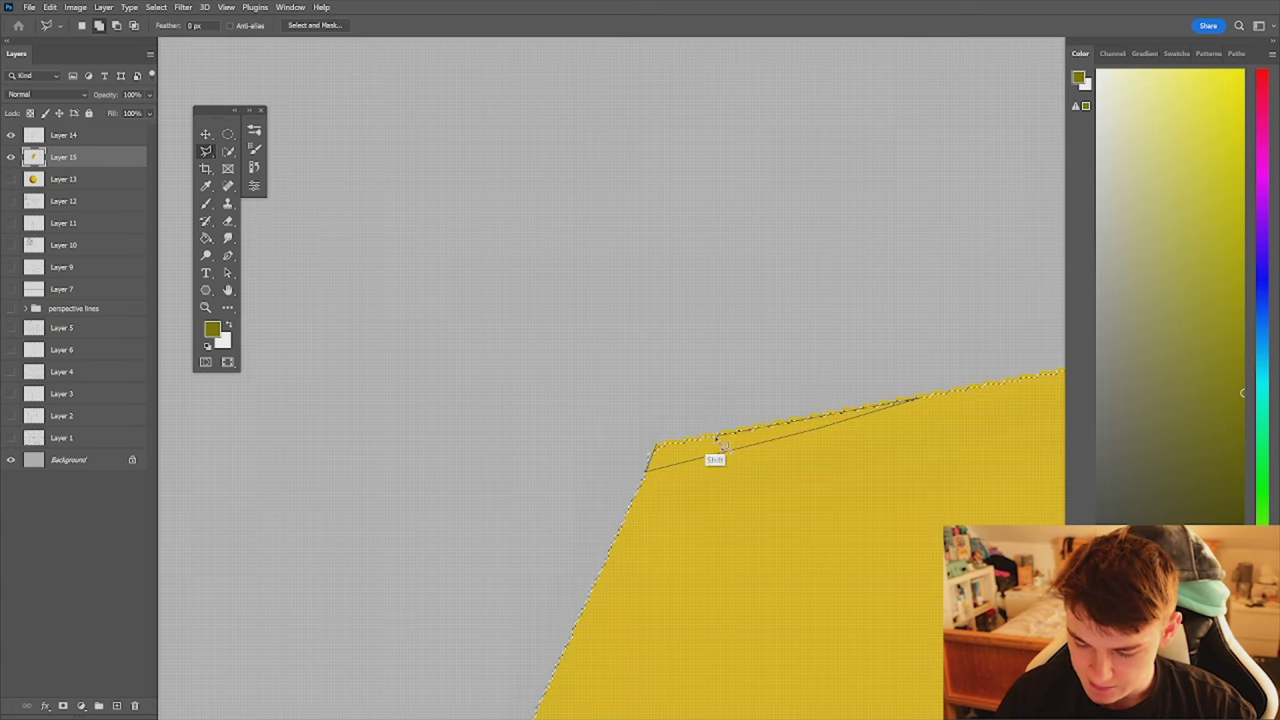
click(658, 450)
key(z)
scroll(737, 500, down, 6)
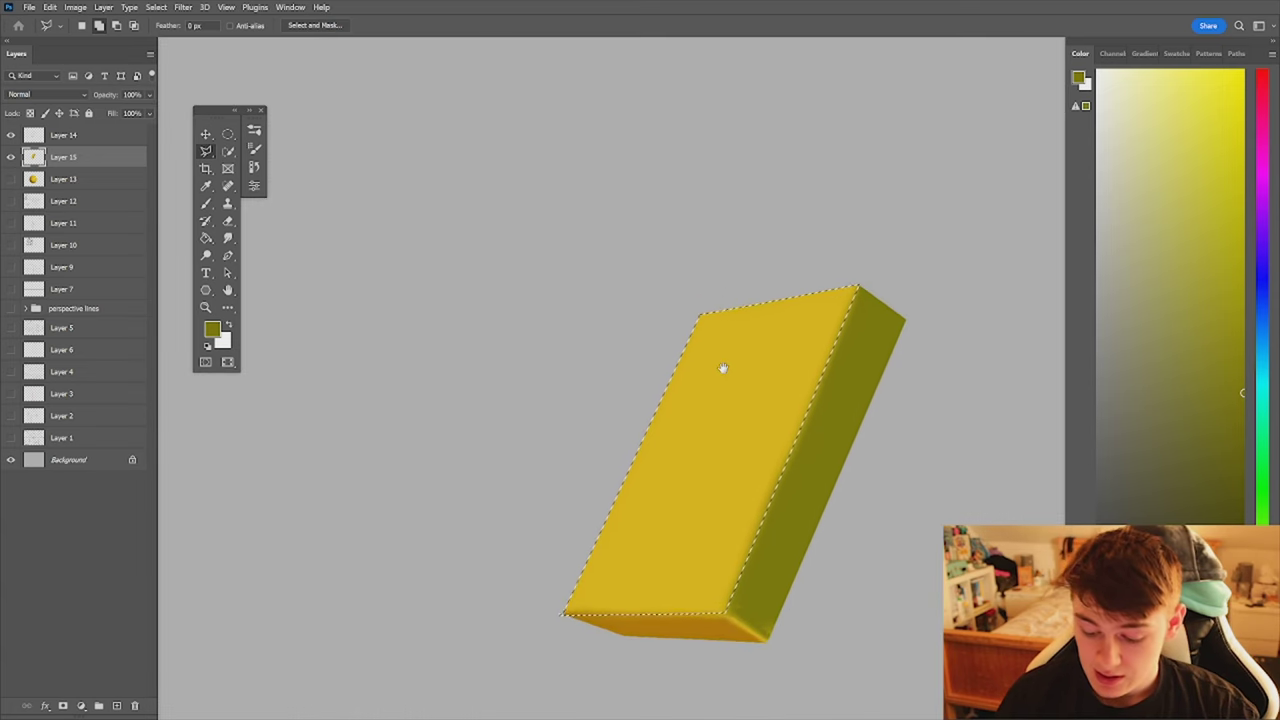
scroll(796, 452, down, 2)
scroll(796, 452, up, 2)
- Switch back to the regular Brush and choose the Soft Round 500 6 preset
key(b)
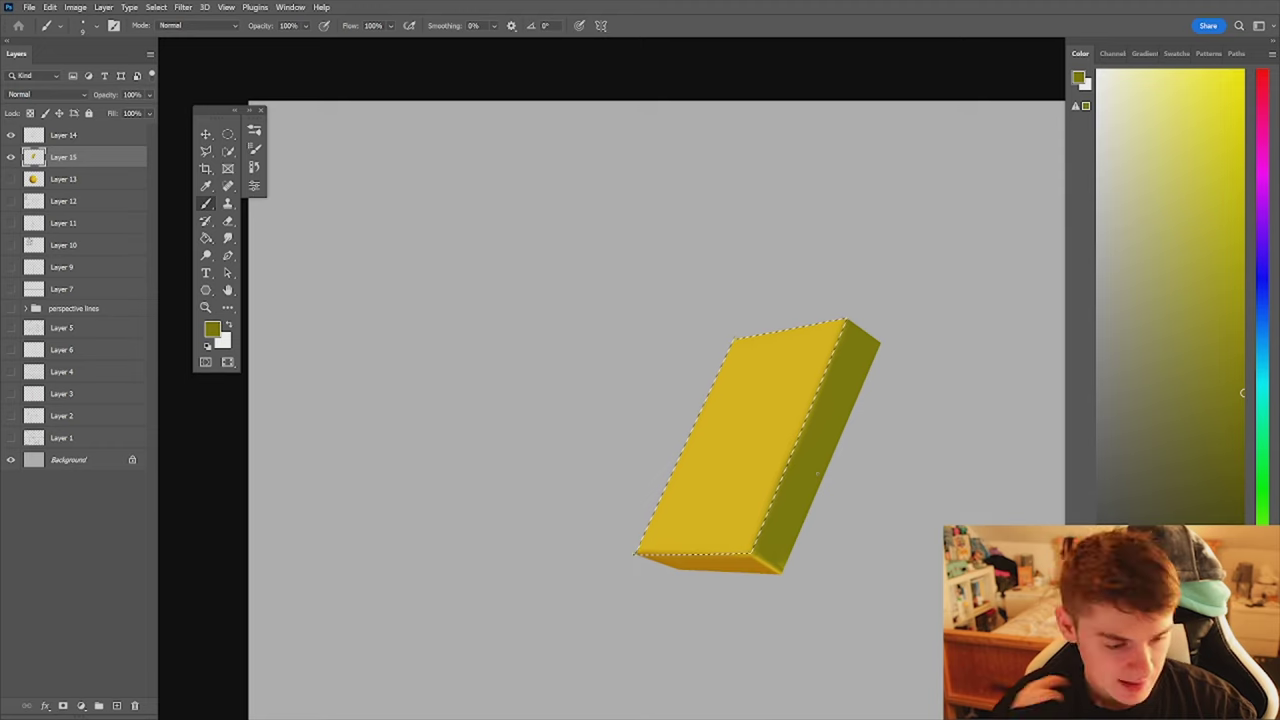
click(254, 148)
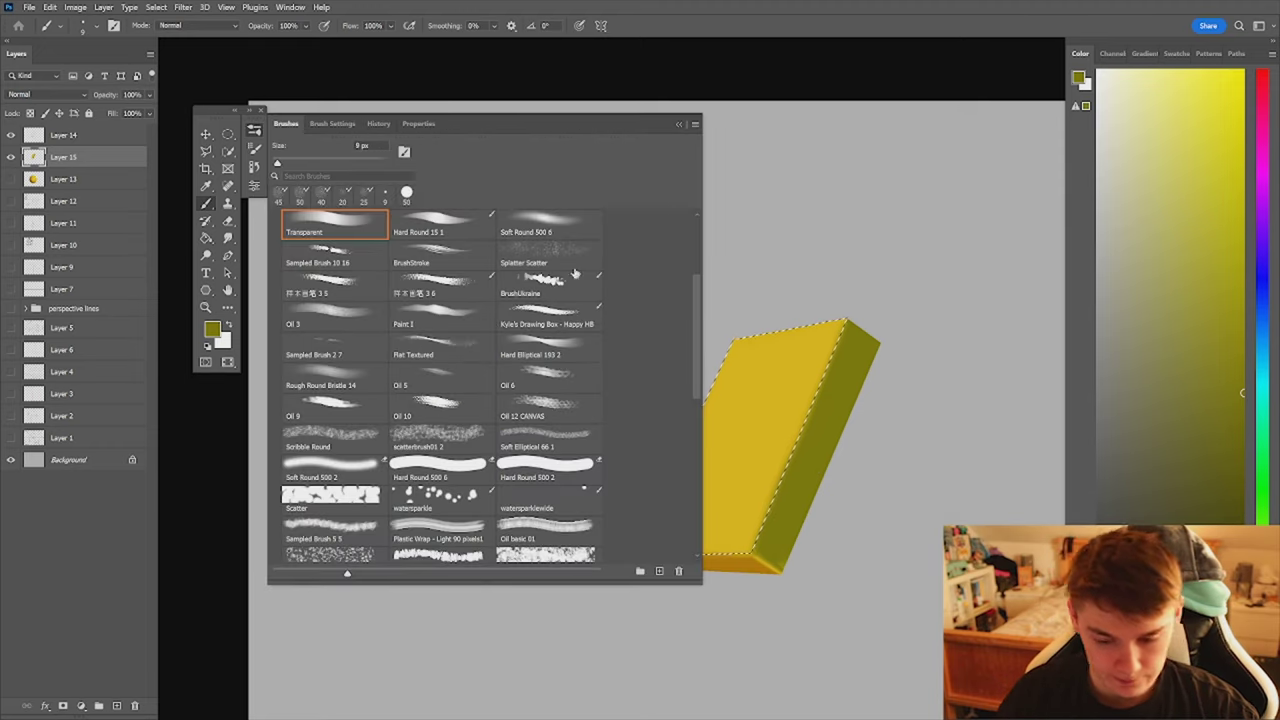
click(549, 224)
click(254, 148)
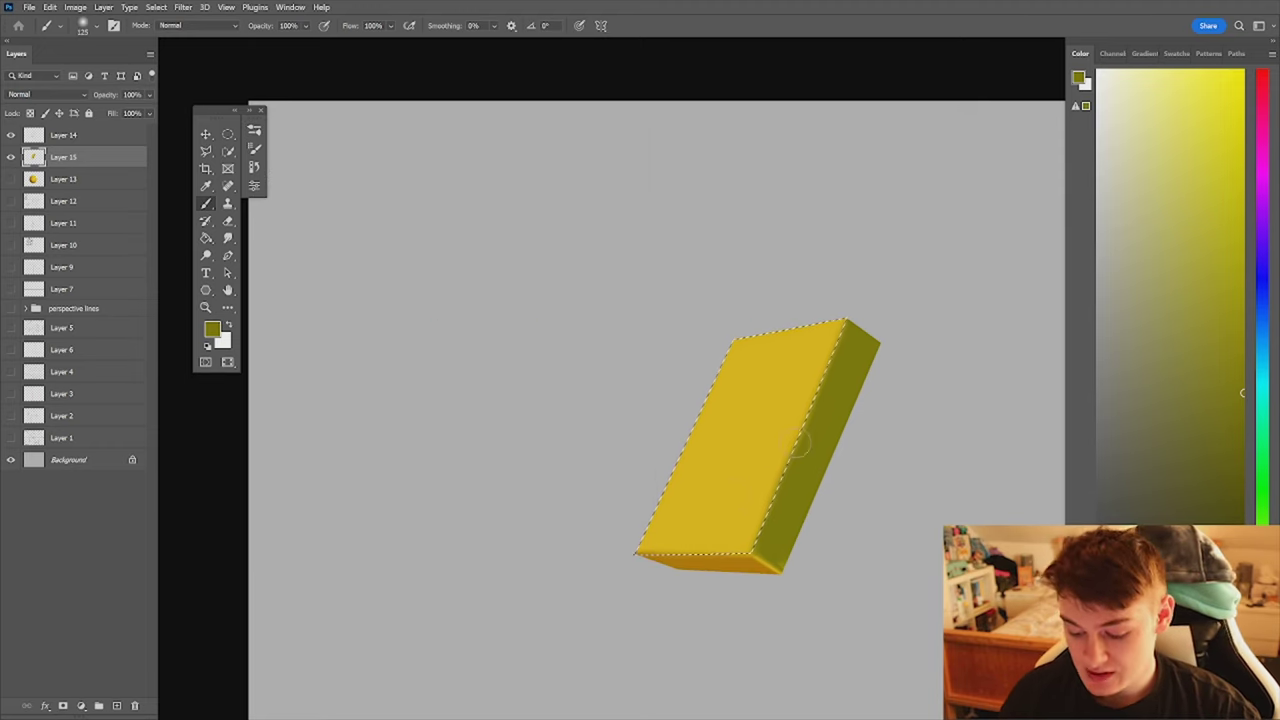
key(z)
scroll(815, 487, down, 2)
scroll(746, 571, down, 3)
scroll(780, 466, up, 2)
key(b)
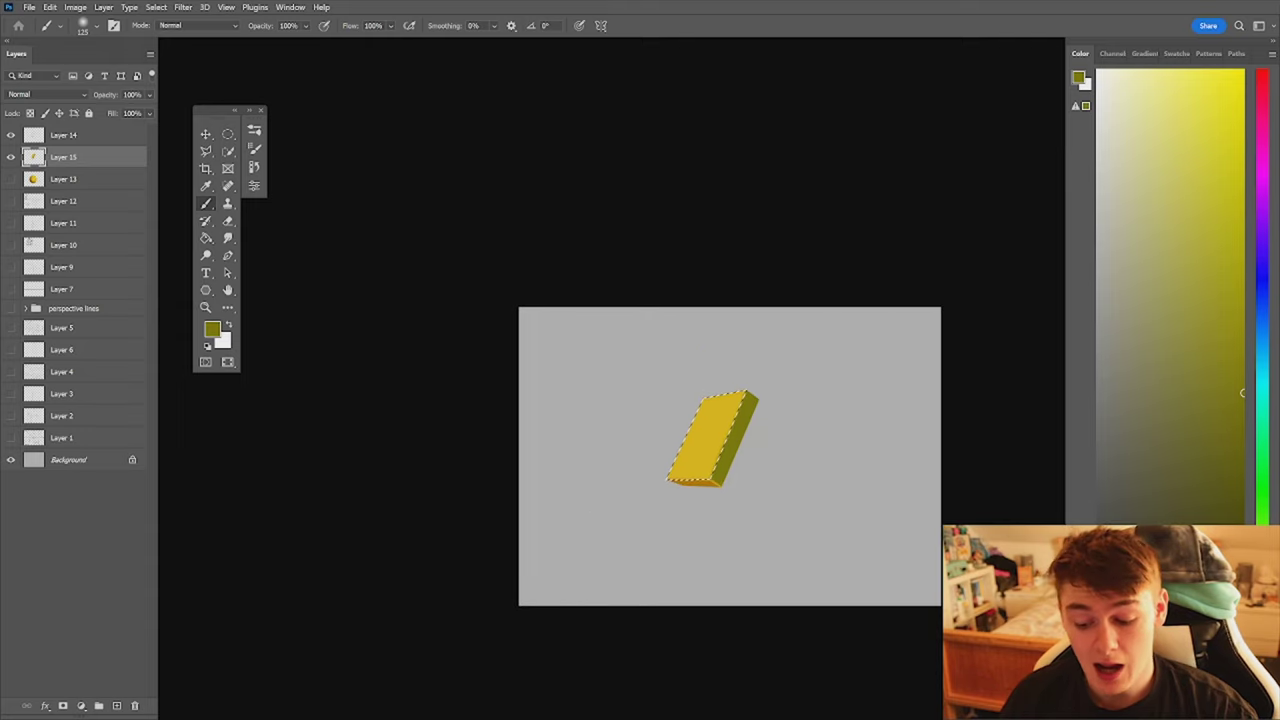
ctrl+click(747, 448)
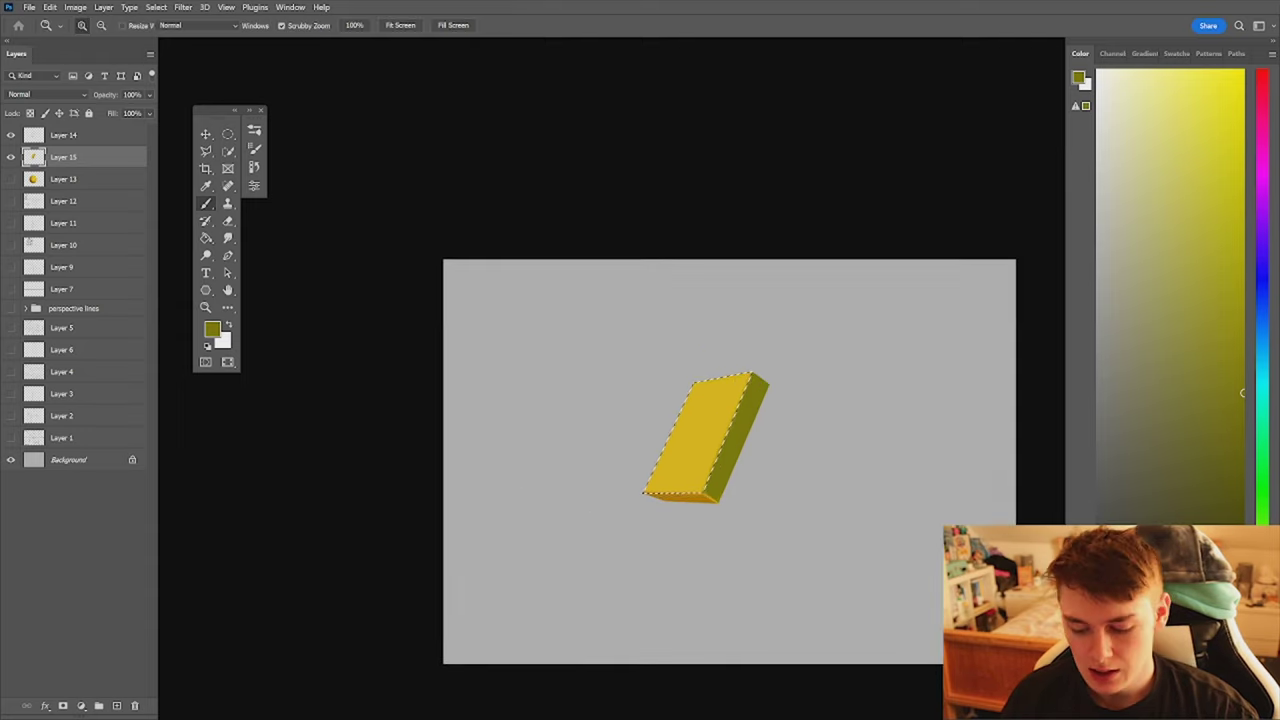
ctrl+click(728, 388)
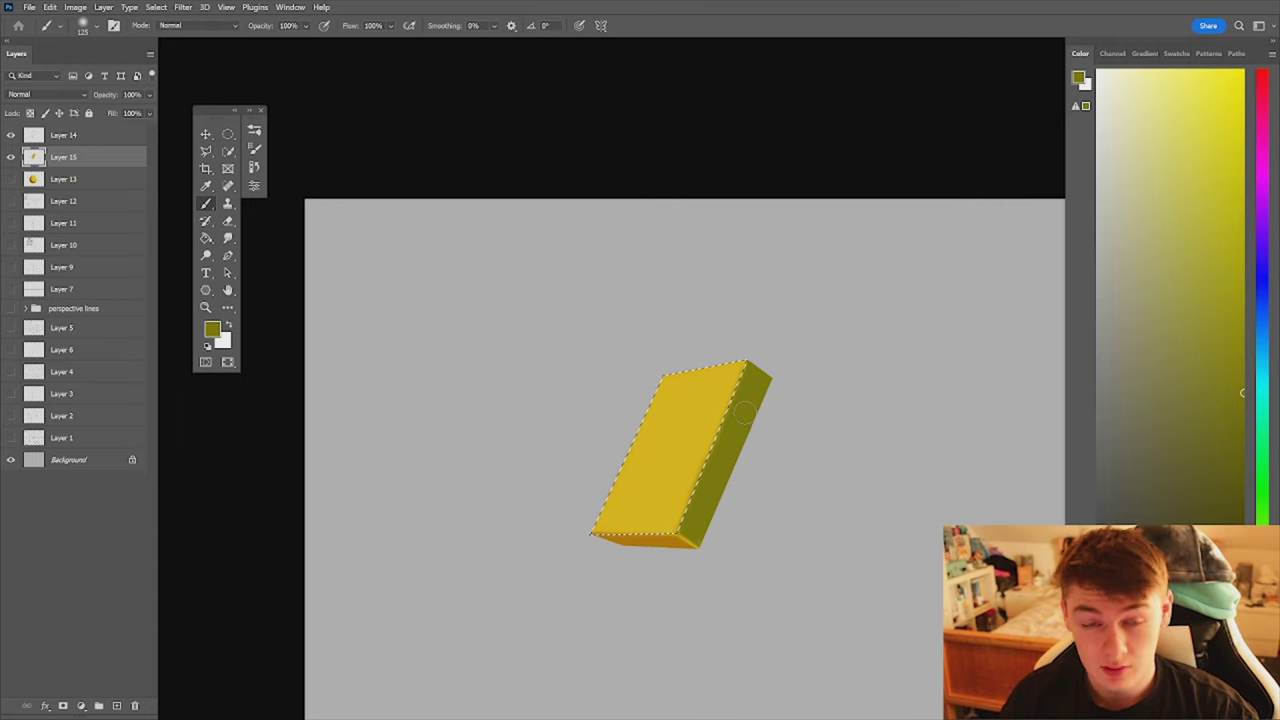
click(254, 148)
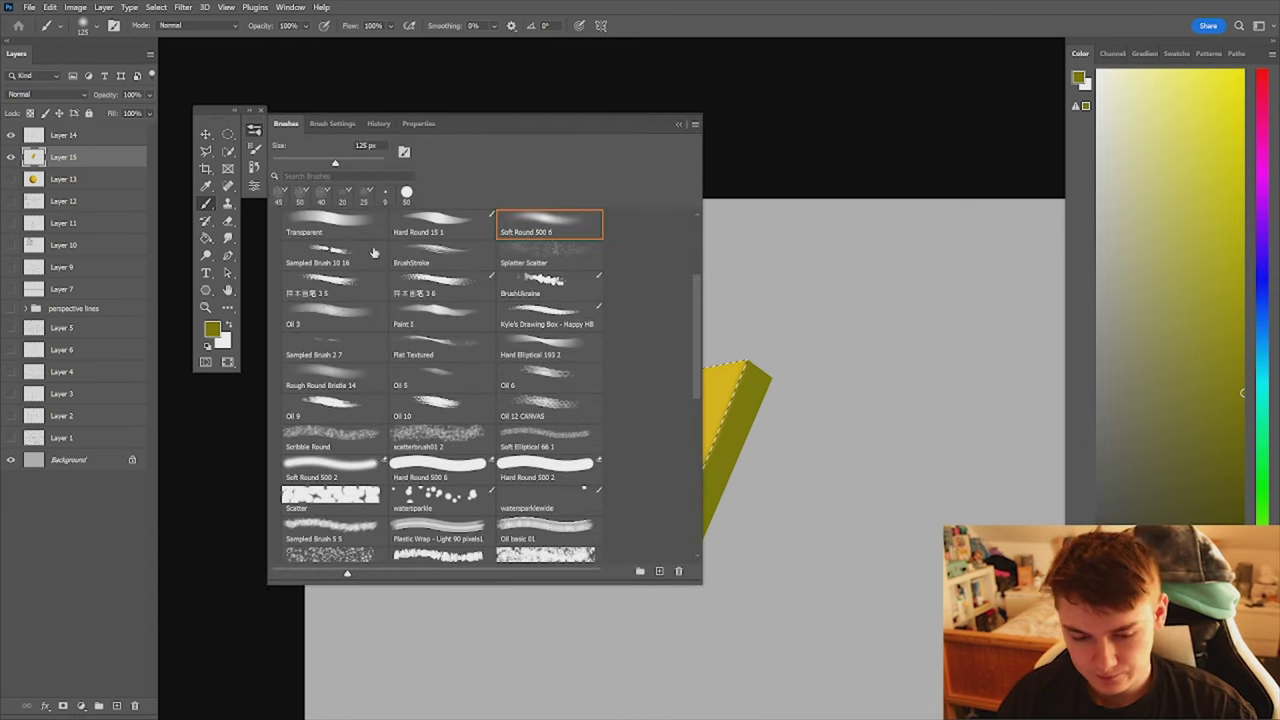
click(257, 131)
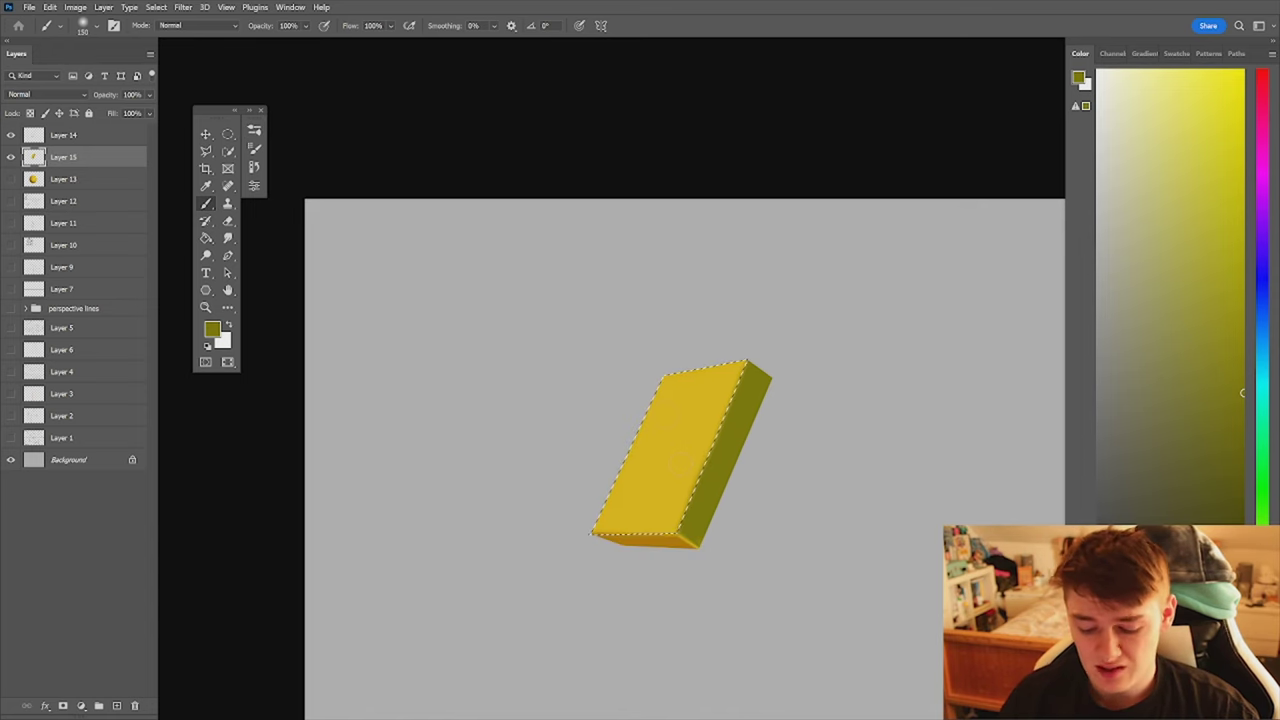
- Mix a pale lemon yellow from the sampled face color and brush a soft 150 px highlight down the selected front face
alt+click(671, 411)
click(1171, 70)
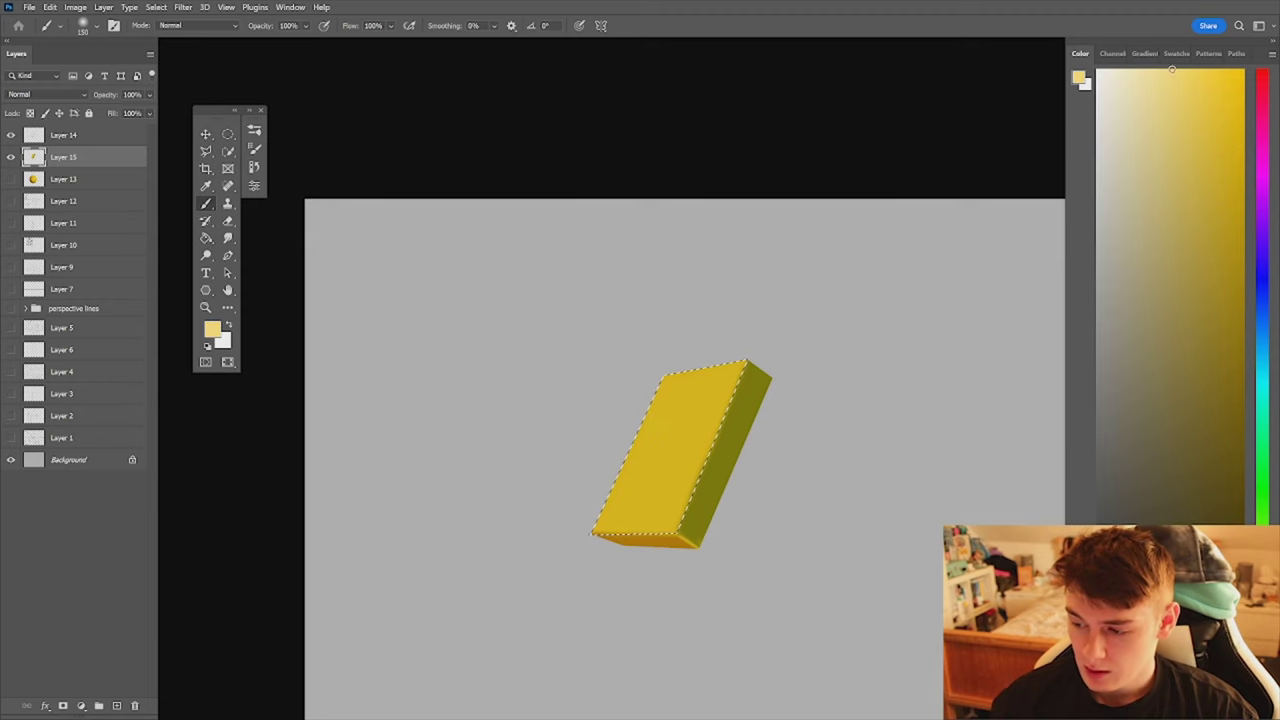
drag(1262, 618, 1262, 594)
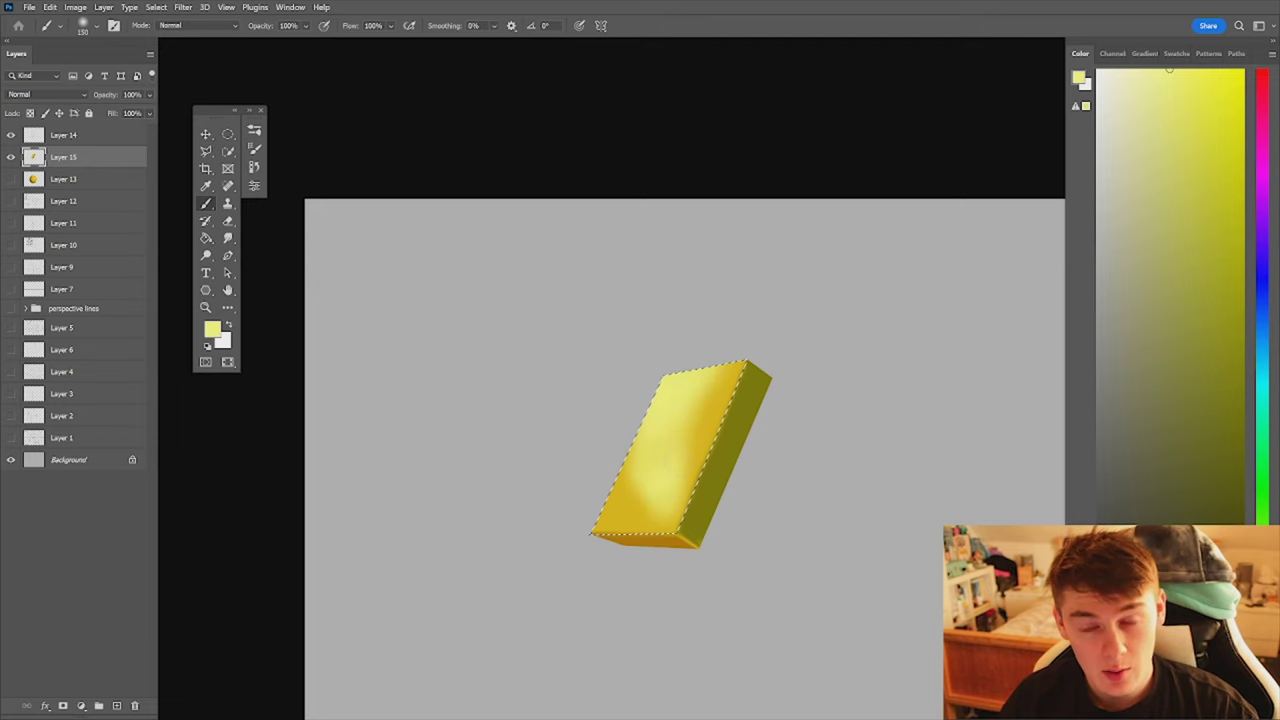
- Sample golden yellows from the front face and brush at 125 to 100 px to narrow the pale highlight from both sides
click(1222, 133)
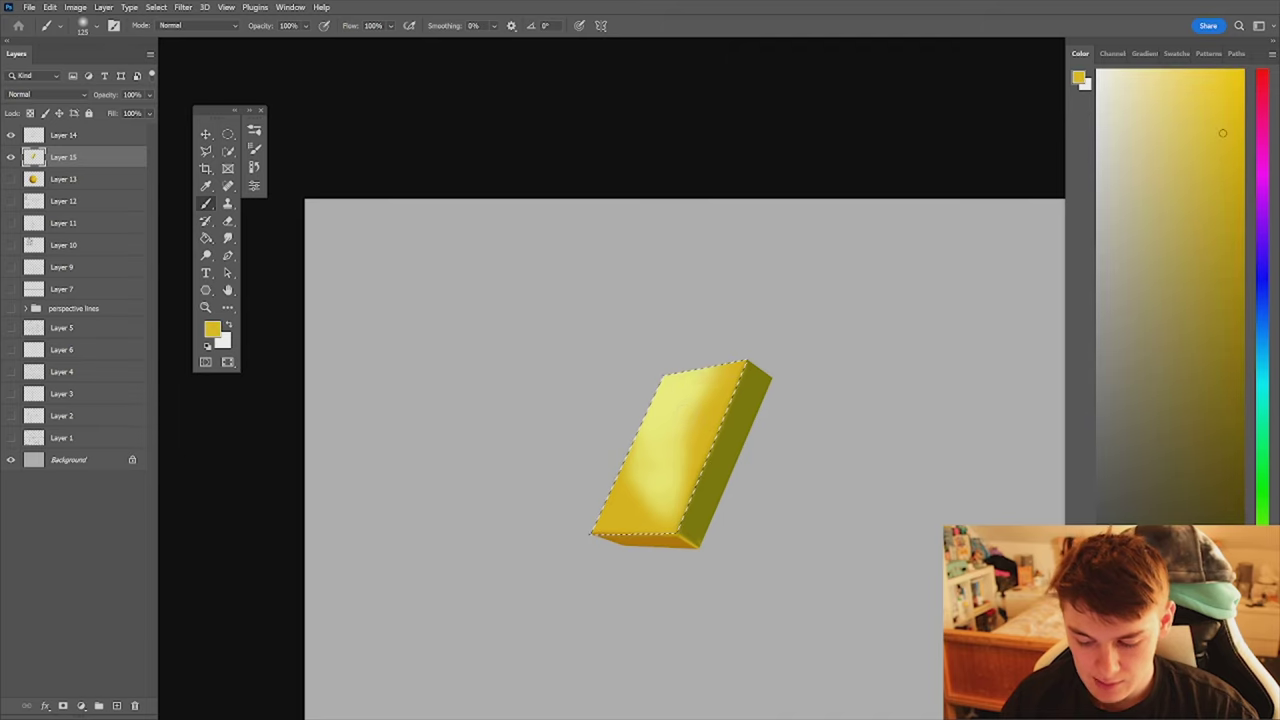
alt+click(630, 498)
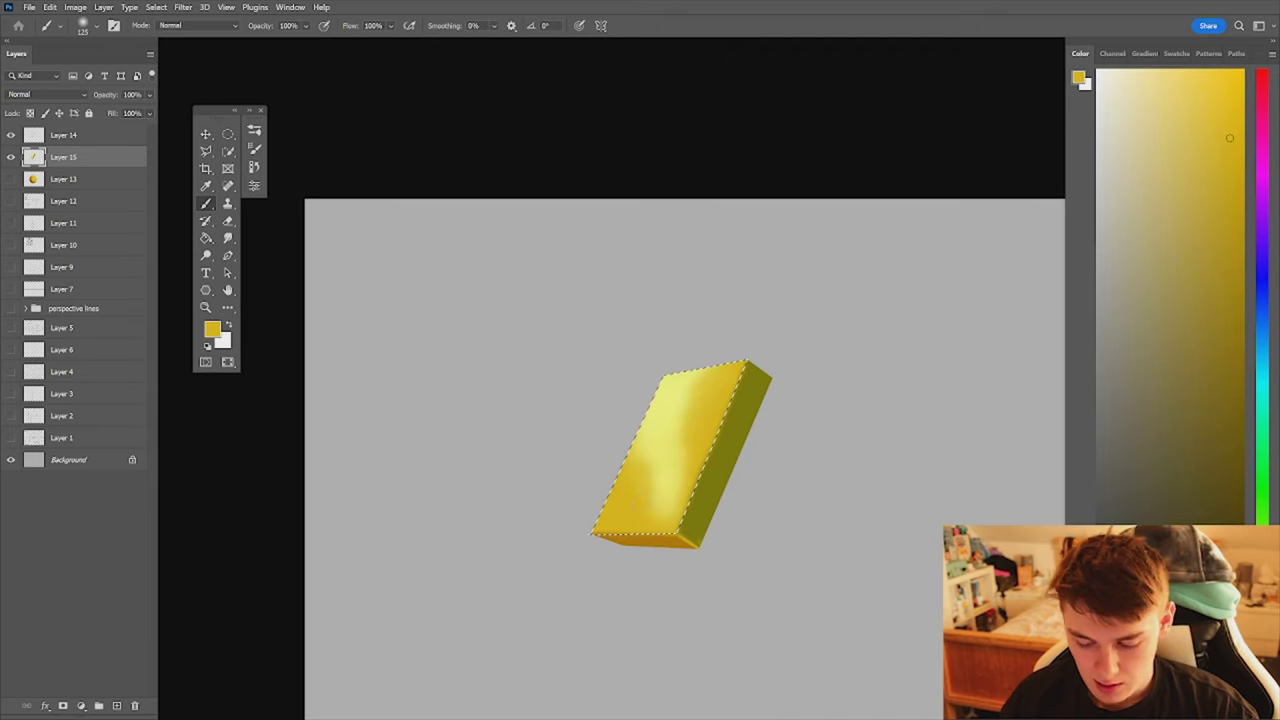
alt+click(703, 409)
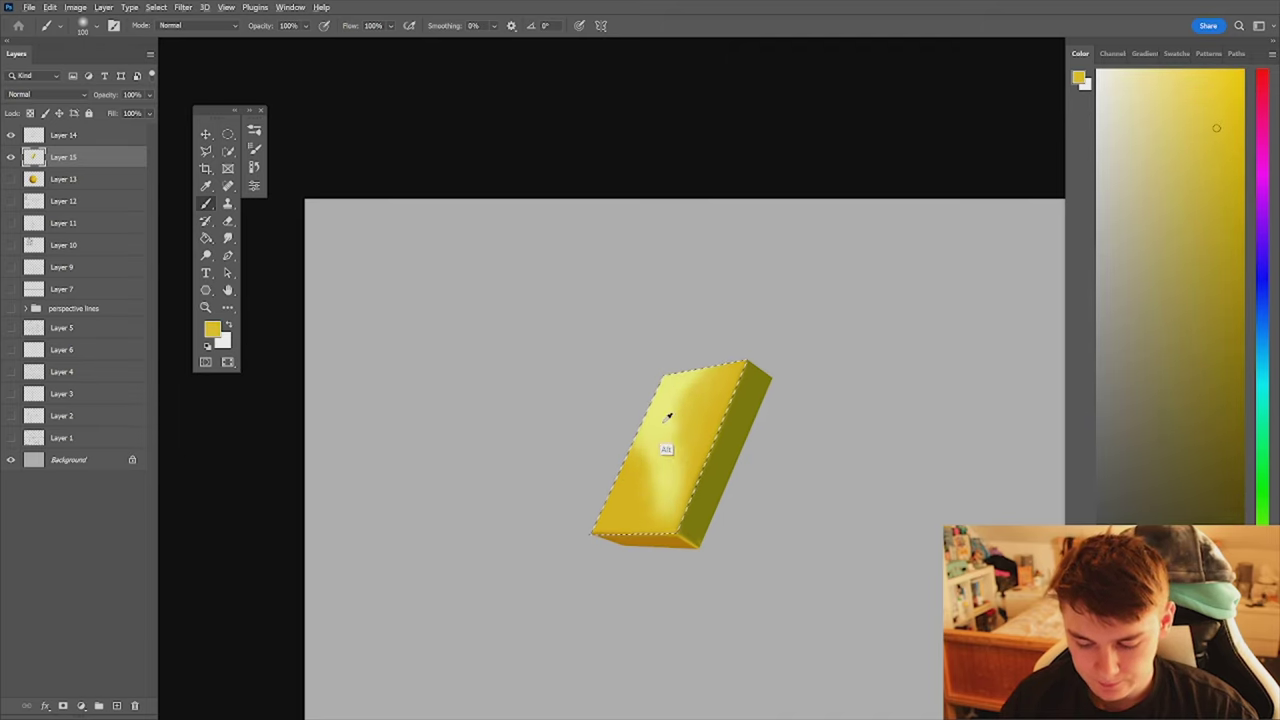
alt+click(669, 416)
alt+click(633, 469)
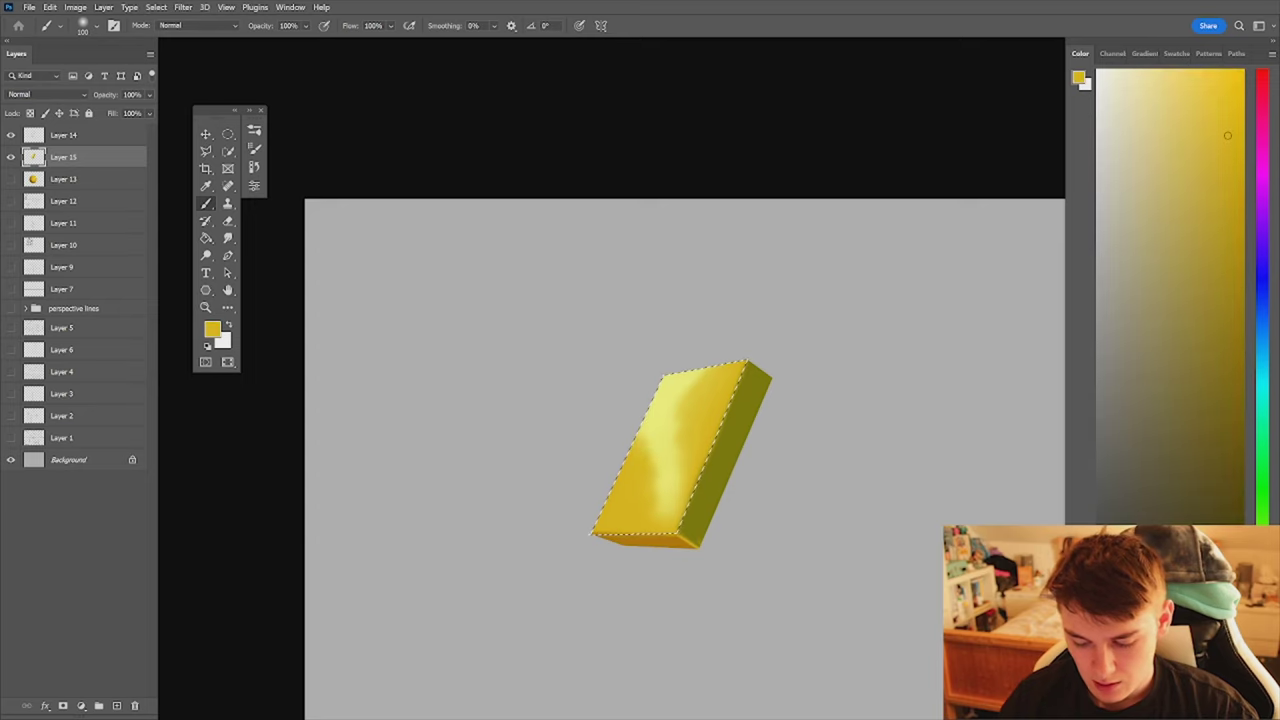
alt+click(691, 404)
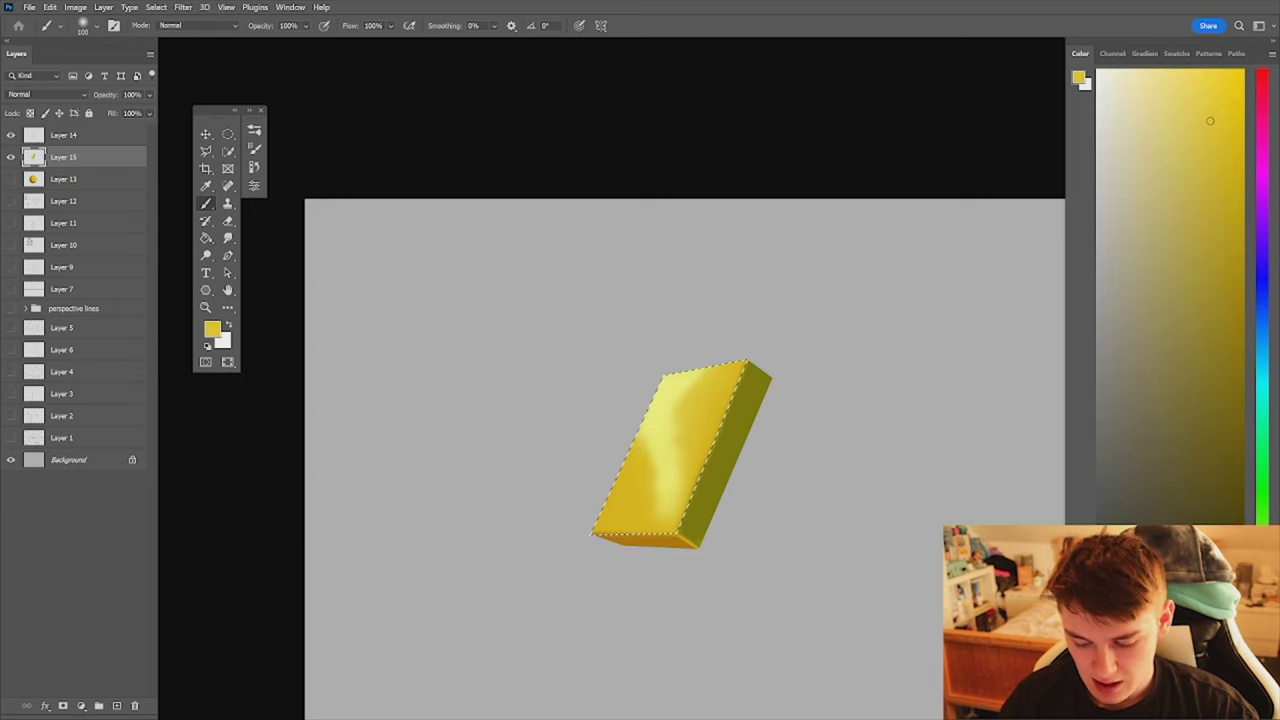
- Blend the highlight's edges with yellows sampled across the front face, finishing with a 90 px brush along its upper part
alt+click(668, 478)
alt+click(695, 420)
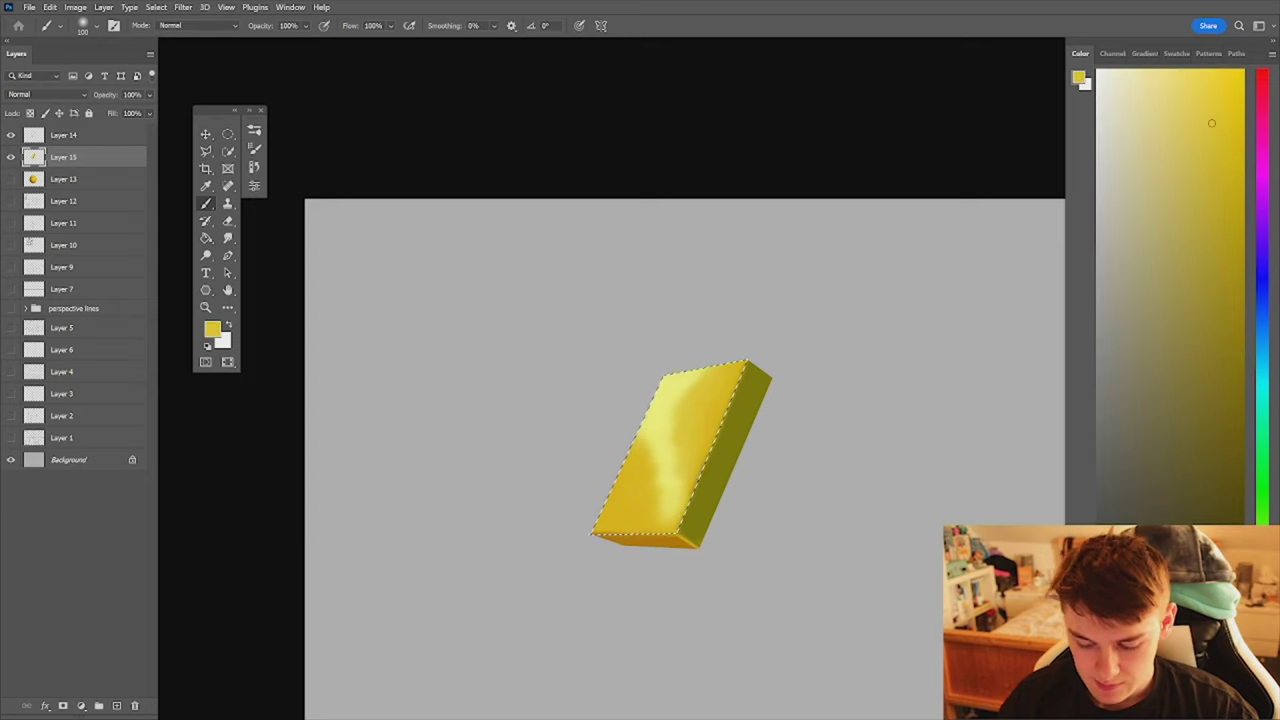
alt+click(635, 475)
alt+click(684, 409)
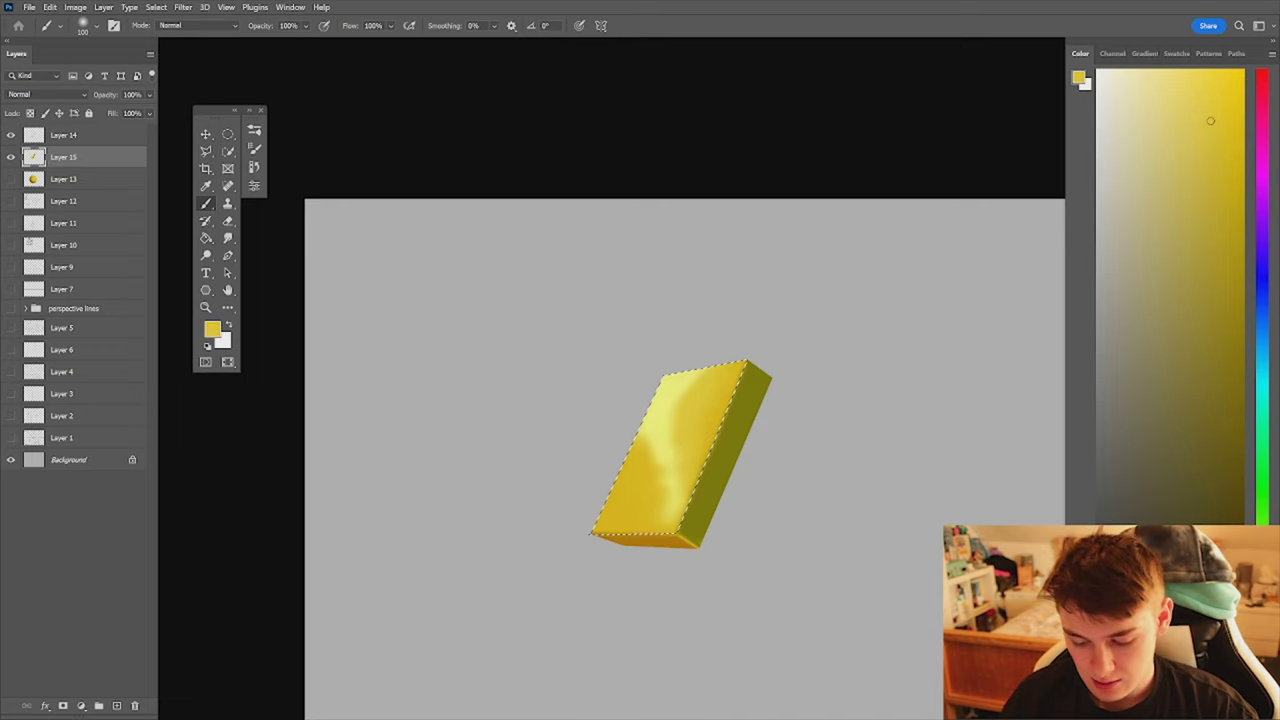
alt+click(706, 410)
key([)
drag(699, 388, 684, 436)
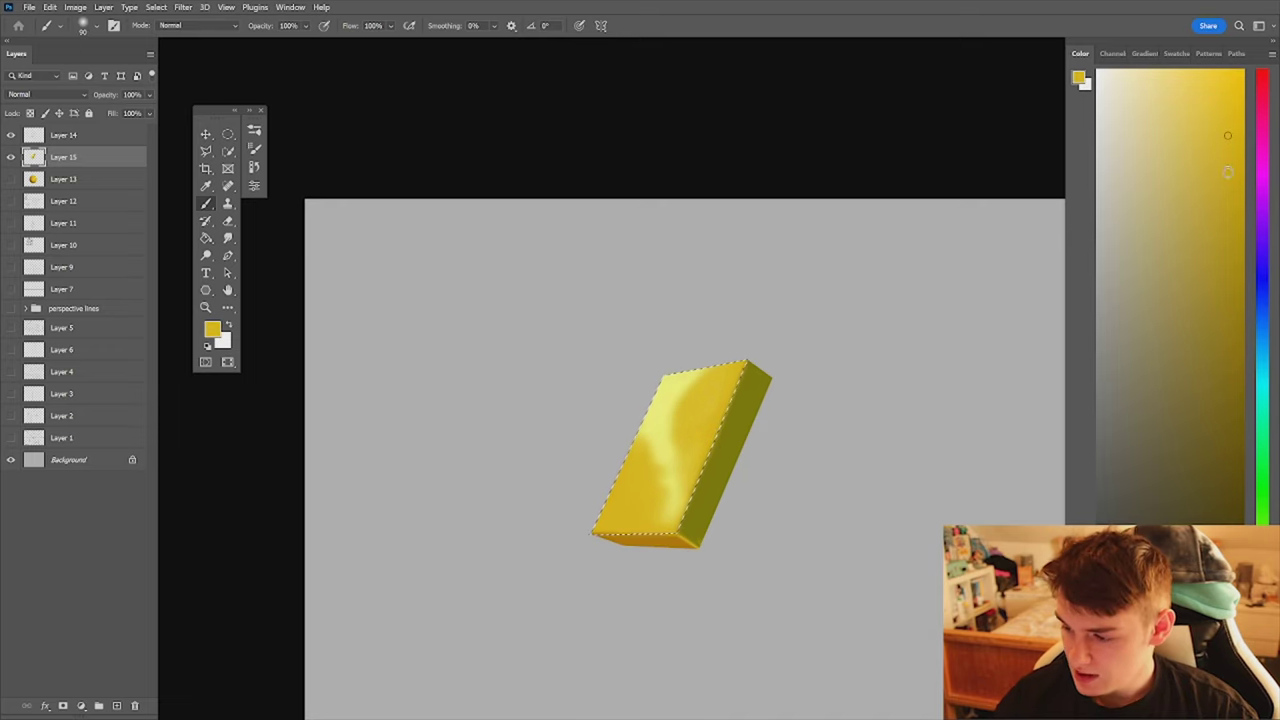
- Mix a saturated amber and brush it softly along both sides of the front-face highlight at 90 to 100 px
click(1241, 89)
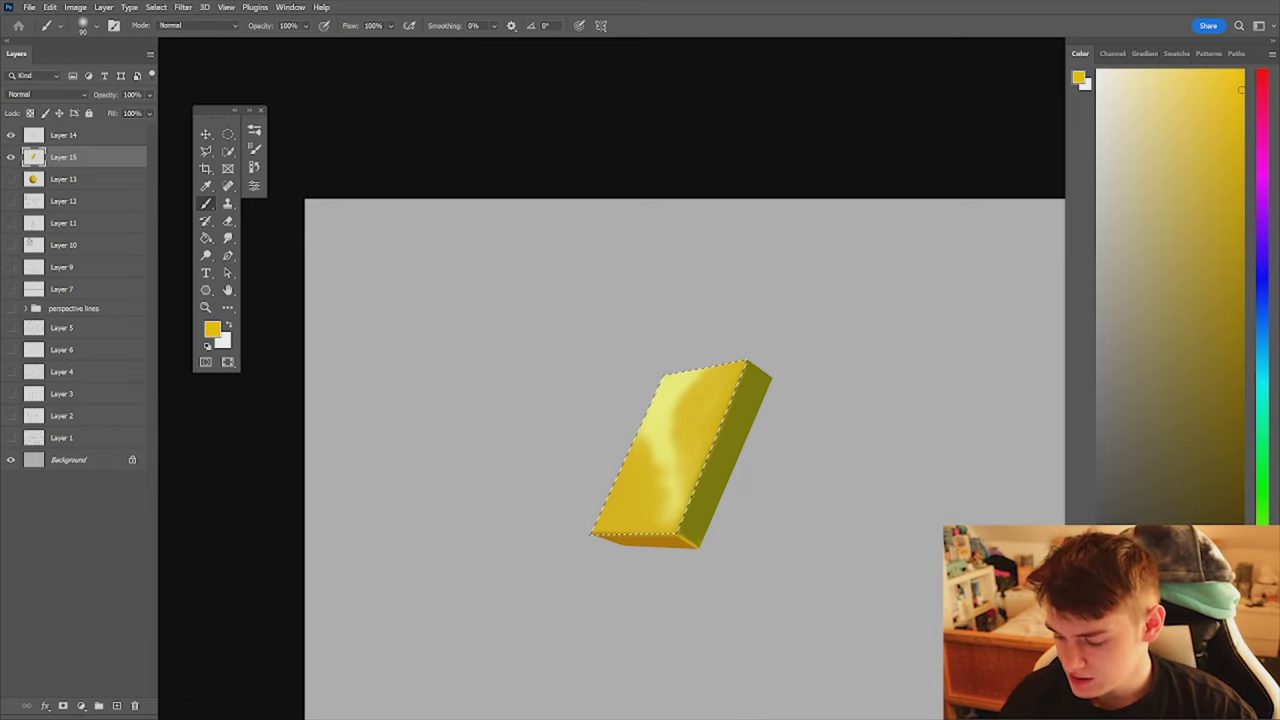
click(1262, 628)
key(bracketright)
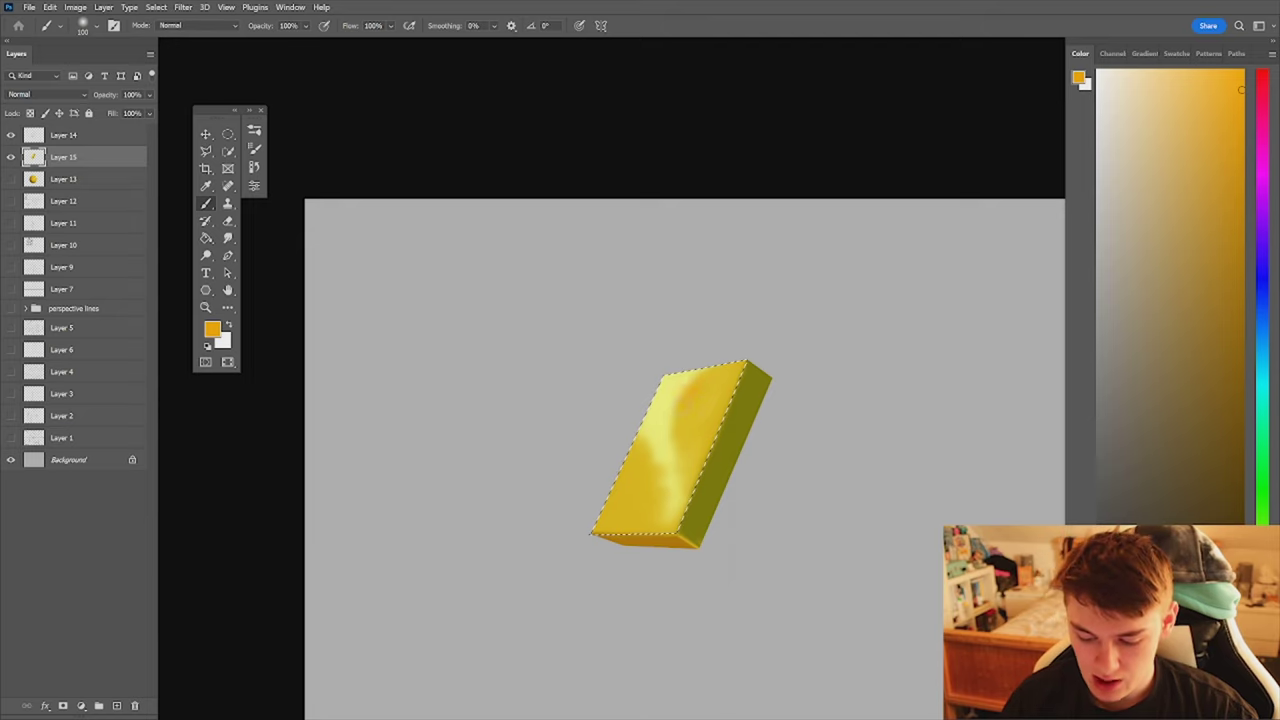
key(bracketleft)
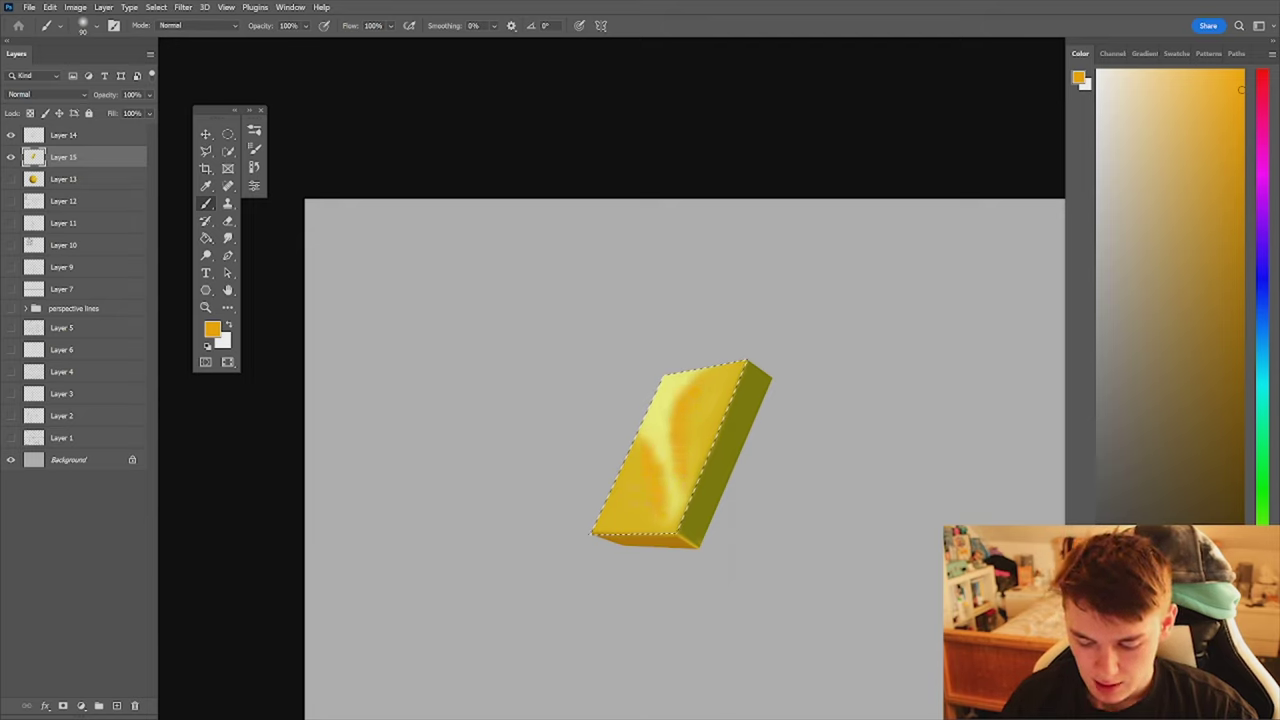
- Deepen the accents beside the highlight with a stronger orange, and soften them outward with sampled golden yellow
click(1262, 649)
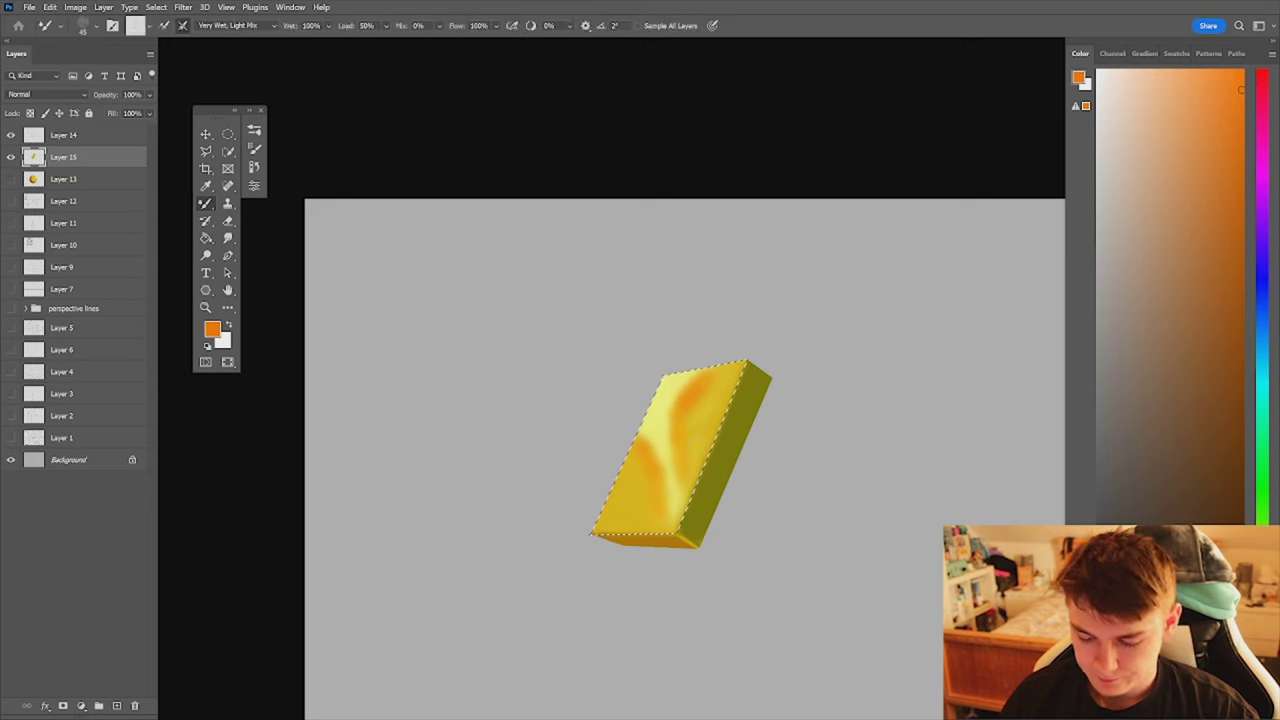
alt+click(723, 386)
click(1237, 129)
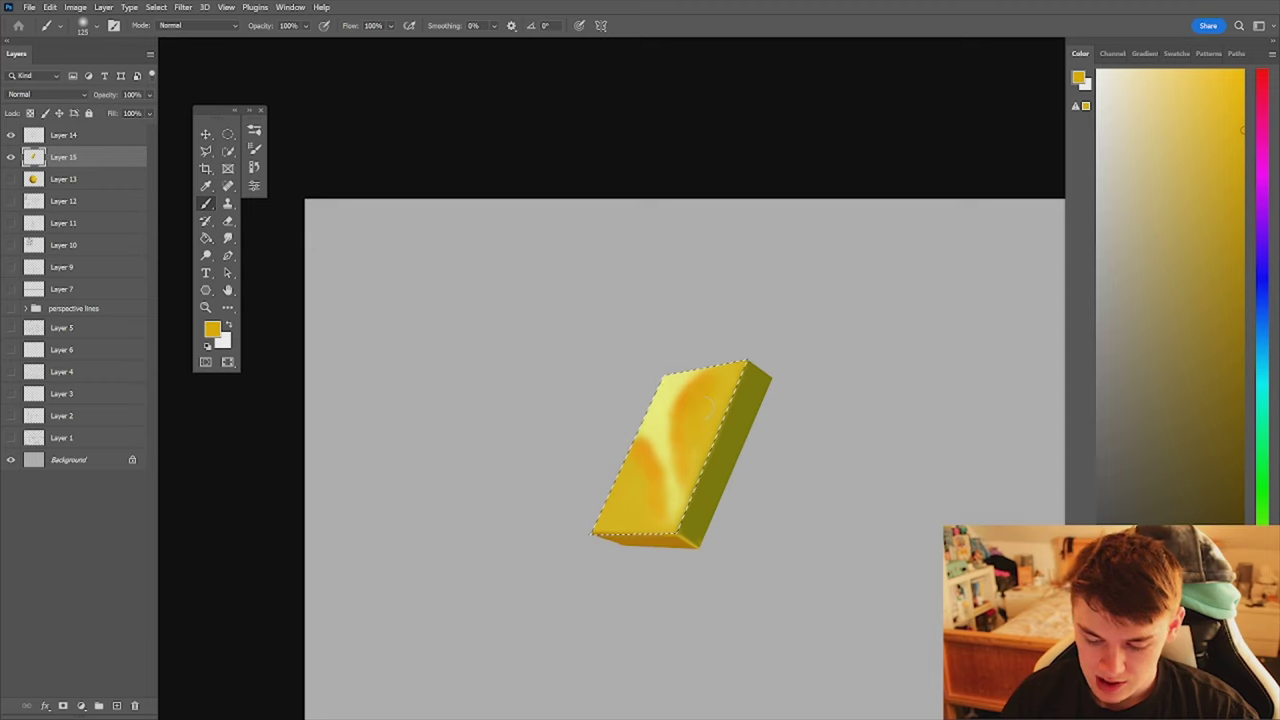
alt+click(618, 508)
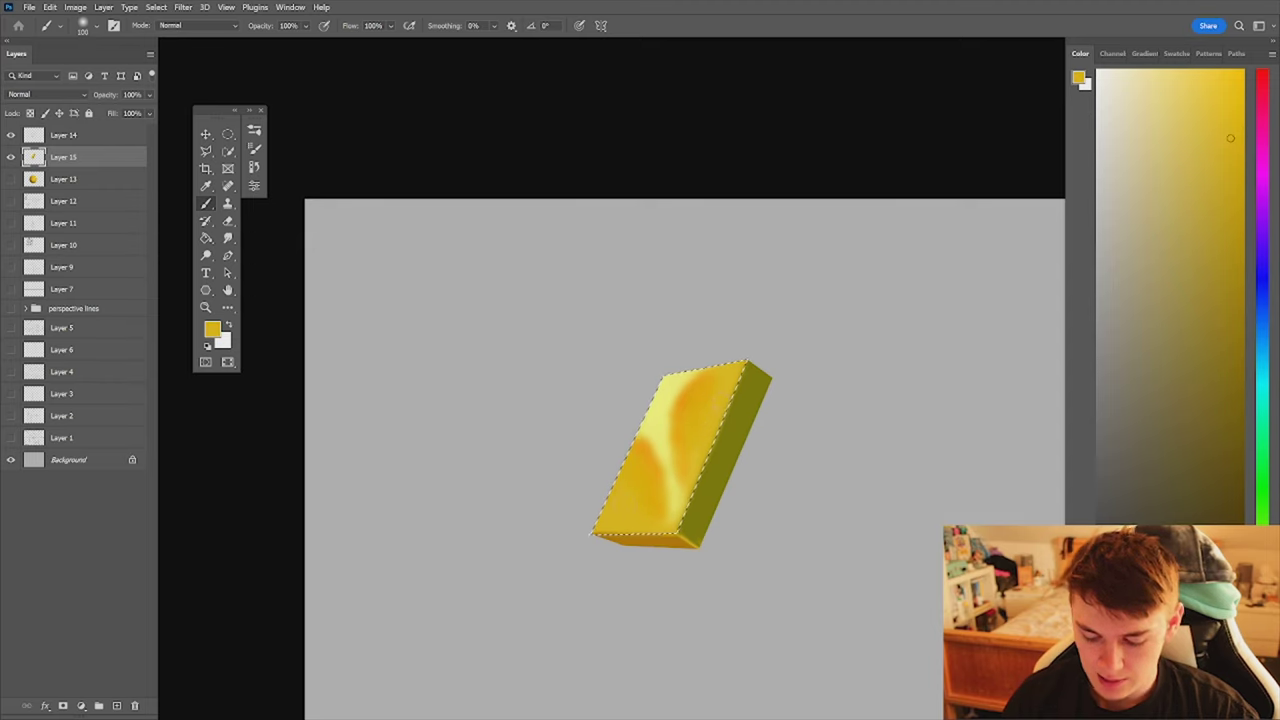
- Brush a warm, saturated yellow along the highlight's edges with a smaller brush, and return to pale lemon yellow
alt+click(665, 404)
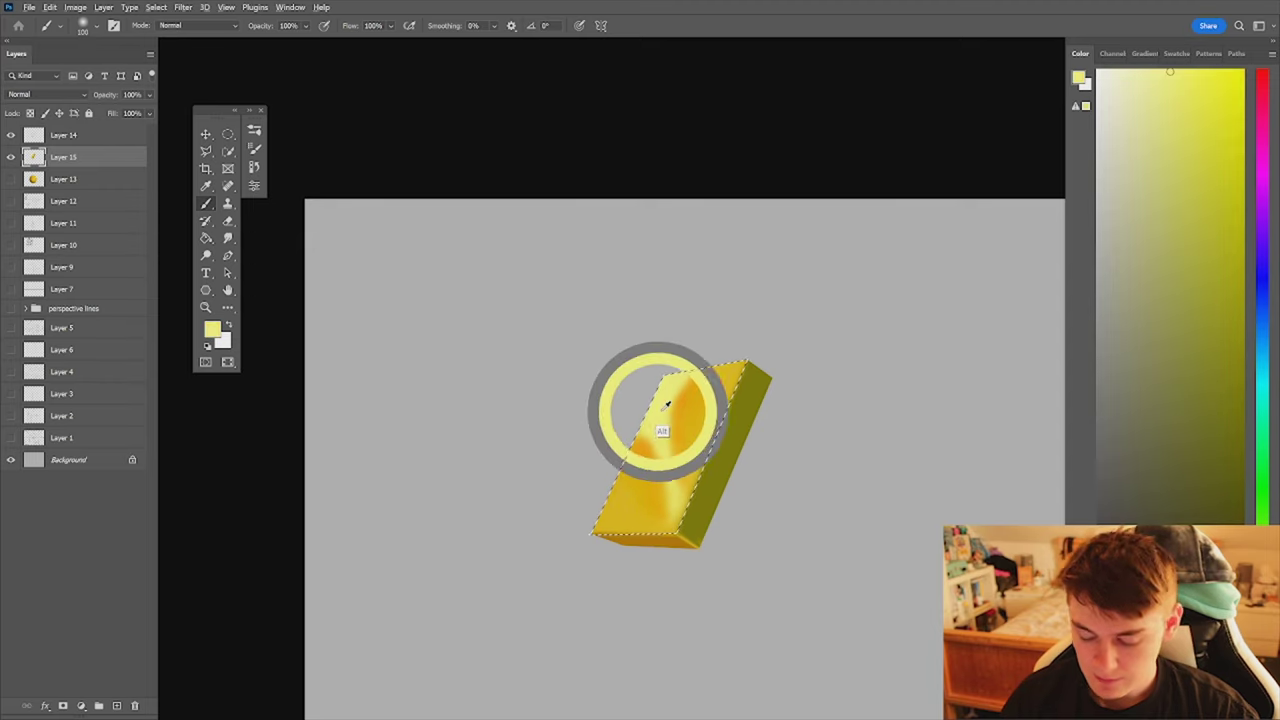
click(1231, 70)
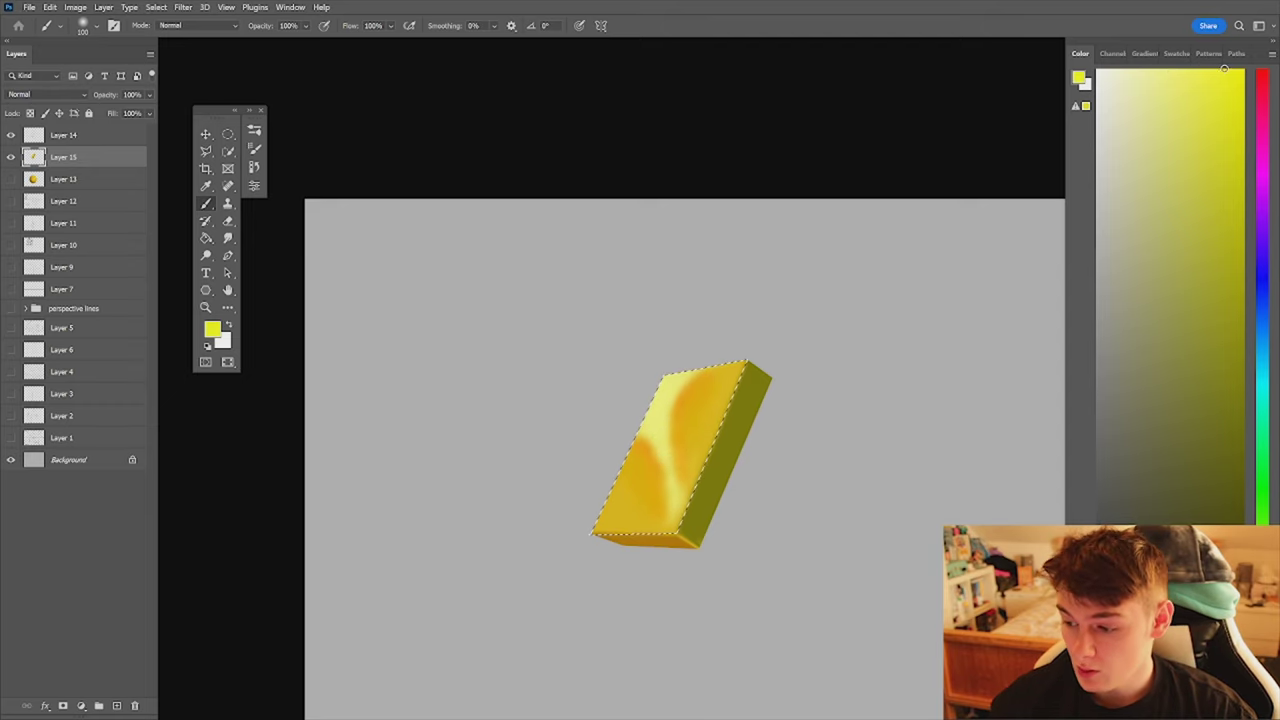
click(1262, 604)
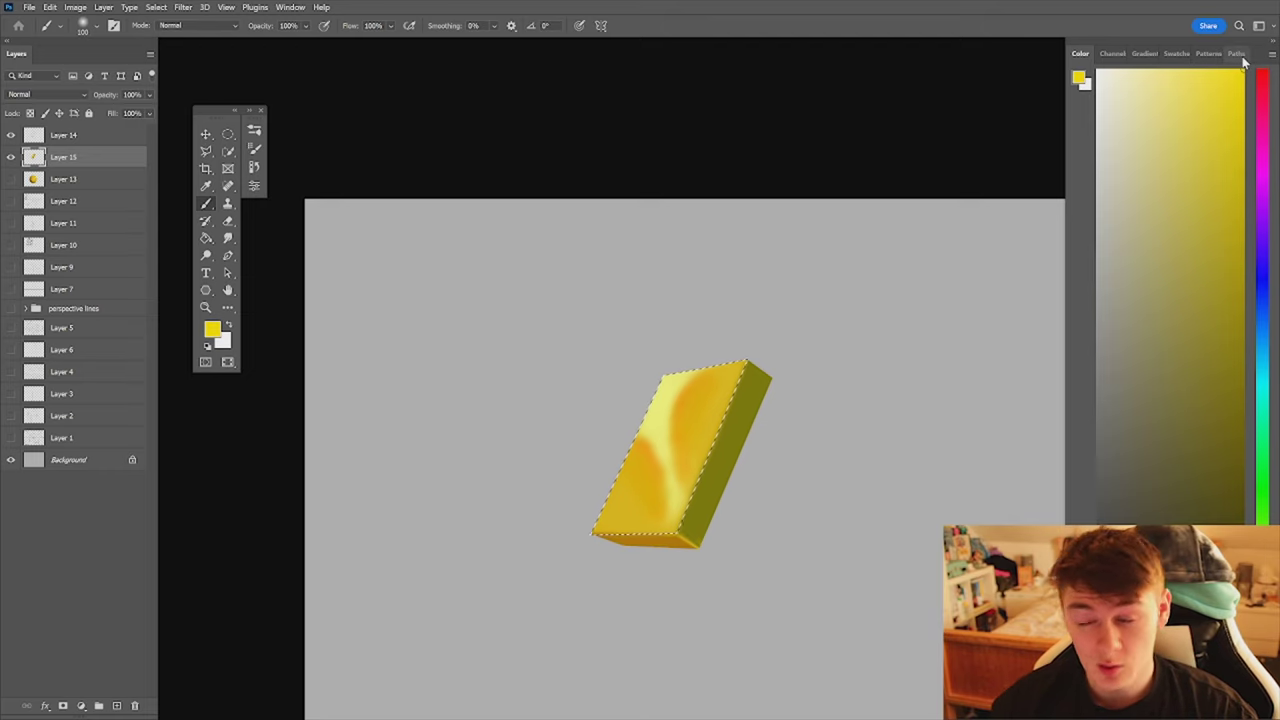
key([)
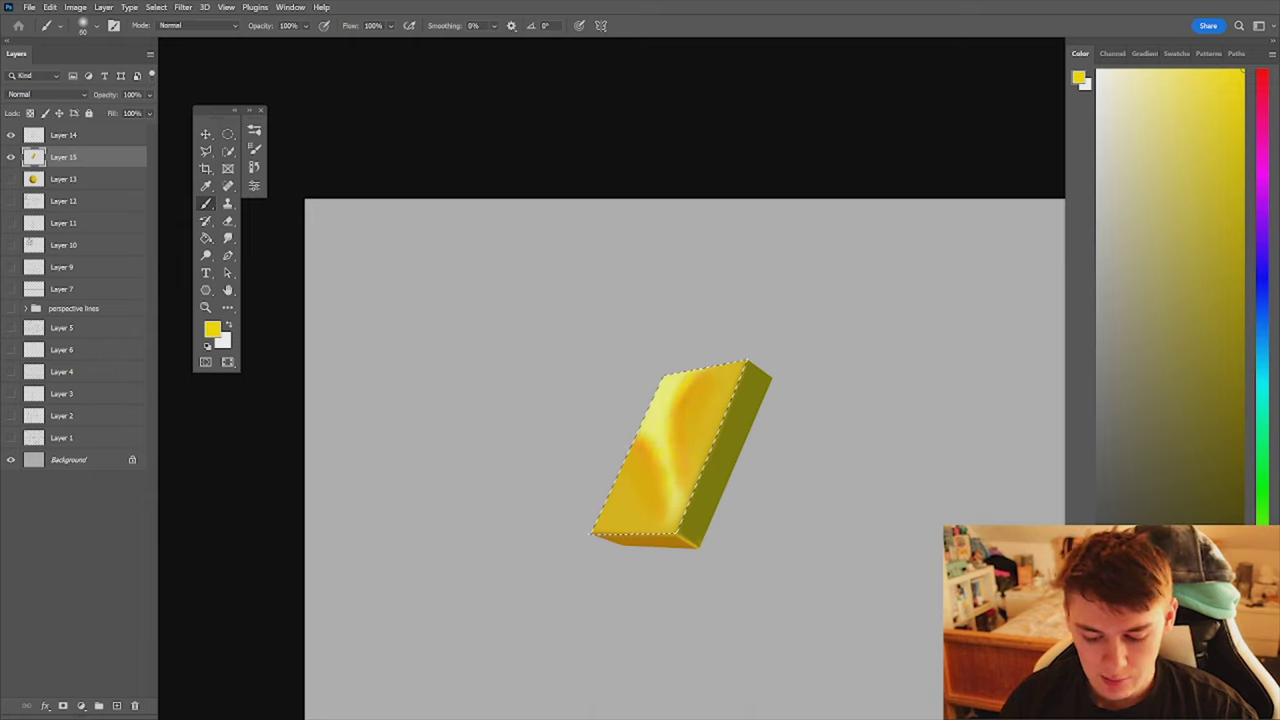
click(1171, 74)
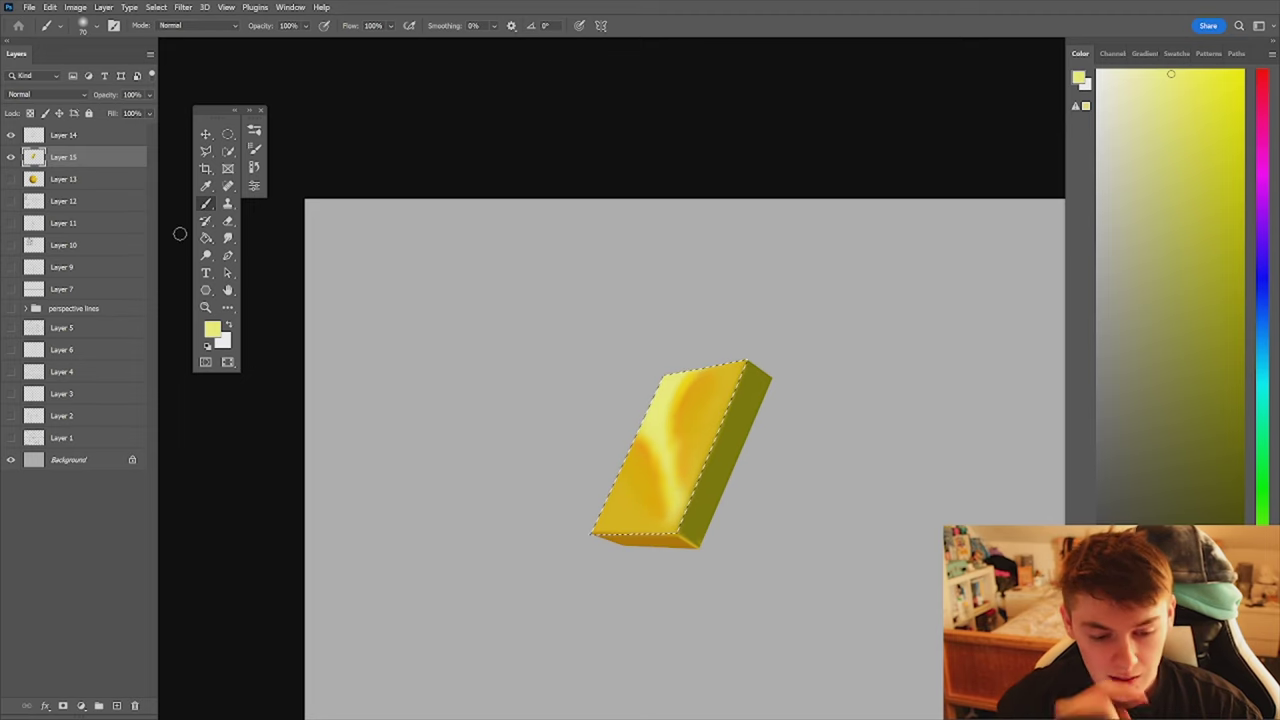
- Choose the Transparent brush preset, reduce it to 90 px, and deselect the front face
click(254, 130)
click(335, 226)
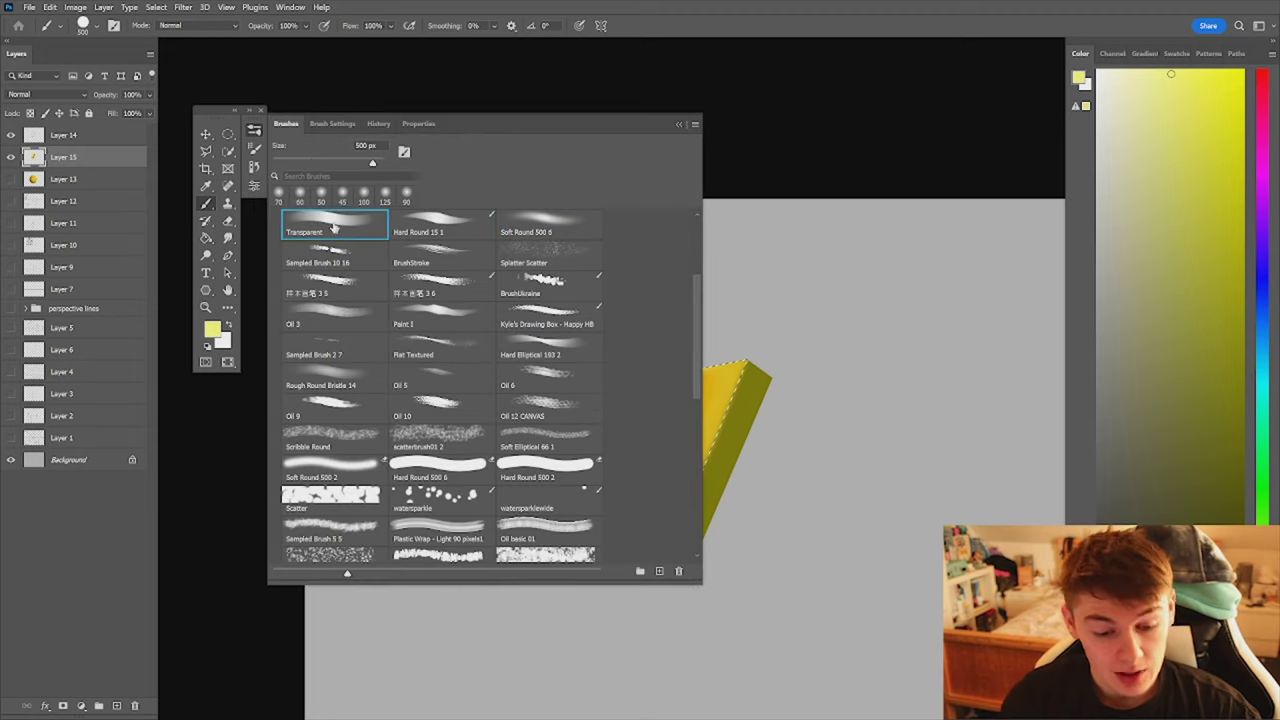
click(254, 130)
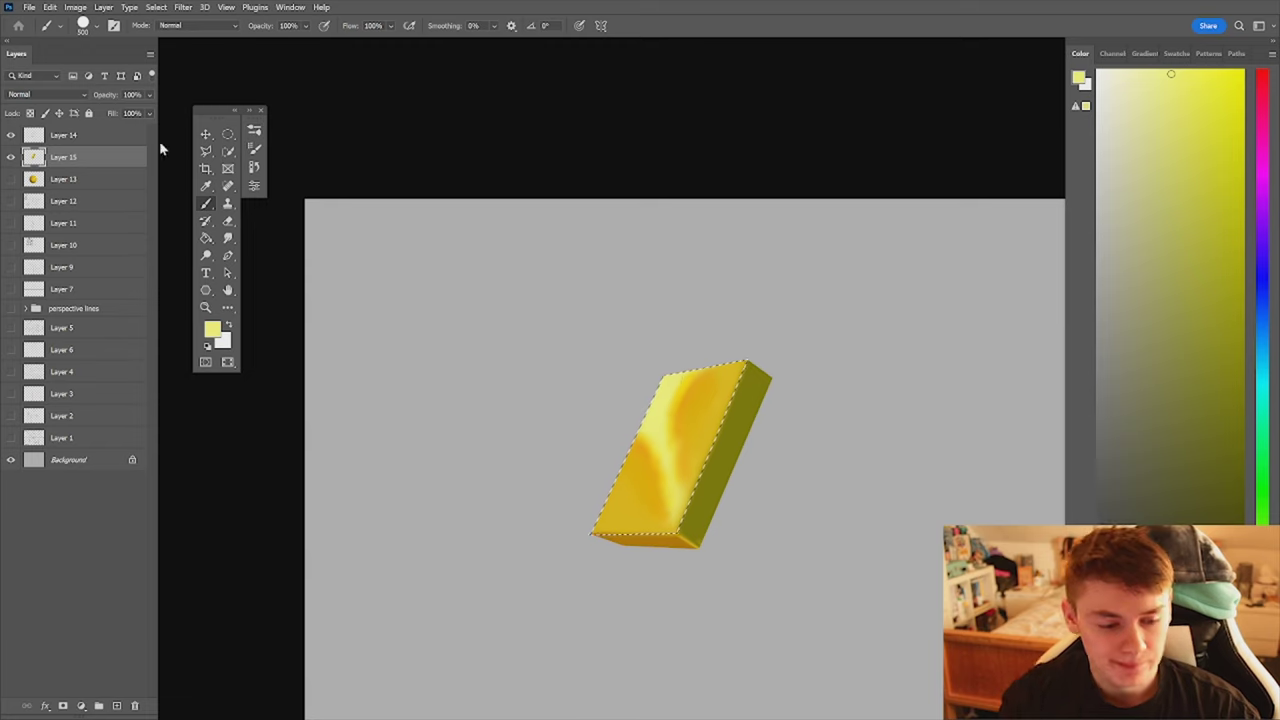
key(bracketleft)
key(bracketleft)
key(bracketleft)
key(bracketleft)
key(bracketleft)
key(bracketleft)
key(bracketleft)
key(bracketleft)
key(bracketleft)
key(ctrl+d)
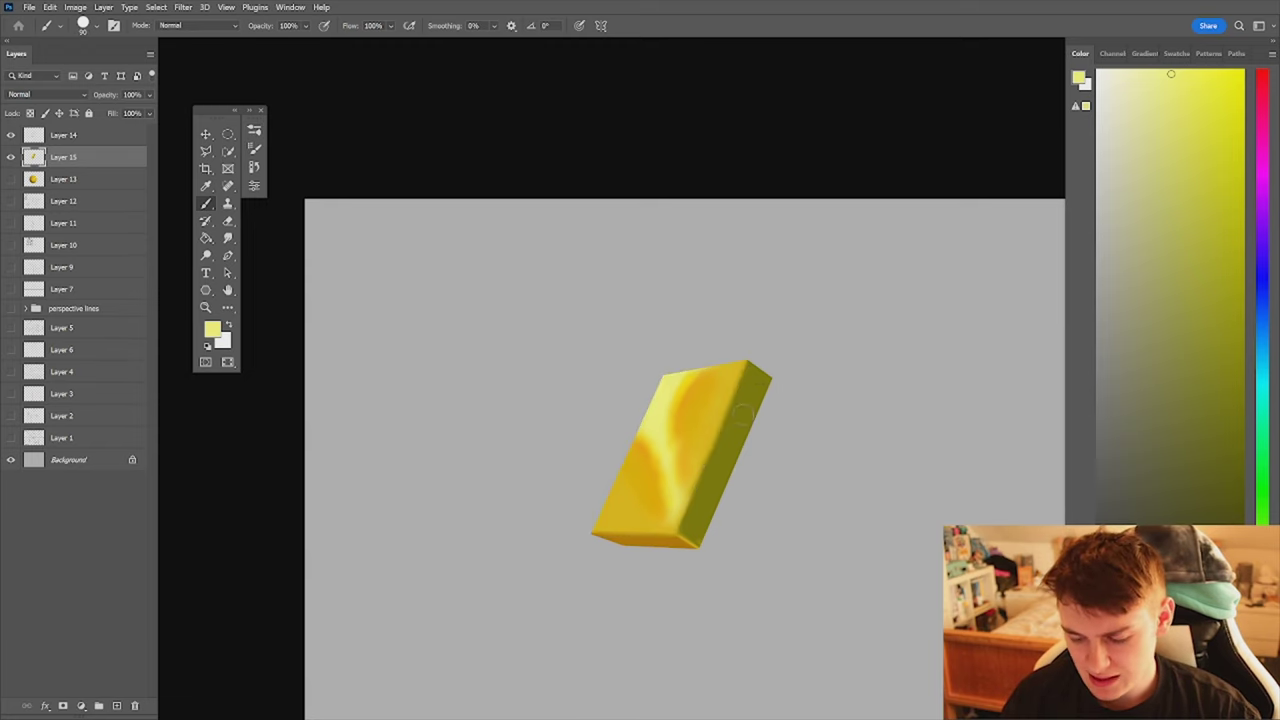
- Mix a dark olive green from the side face's color, brush it down the middle of that face, and blend its ends
alt+click(749, 404)
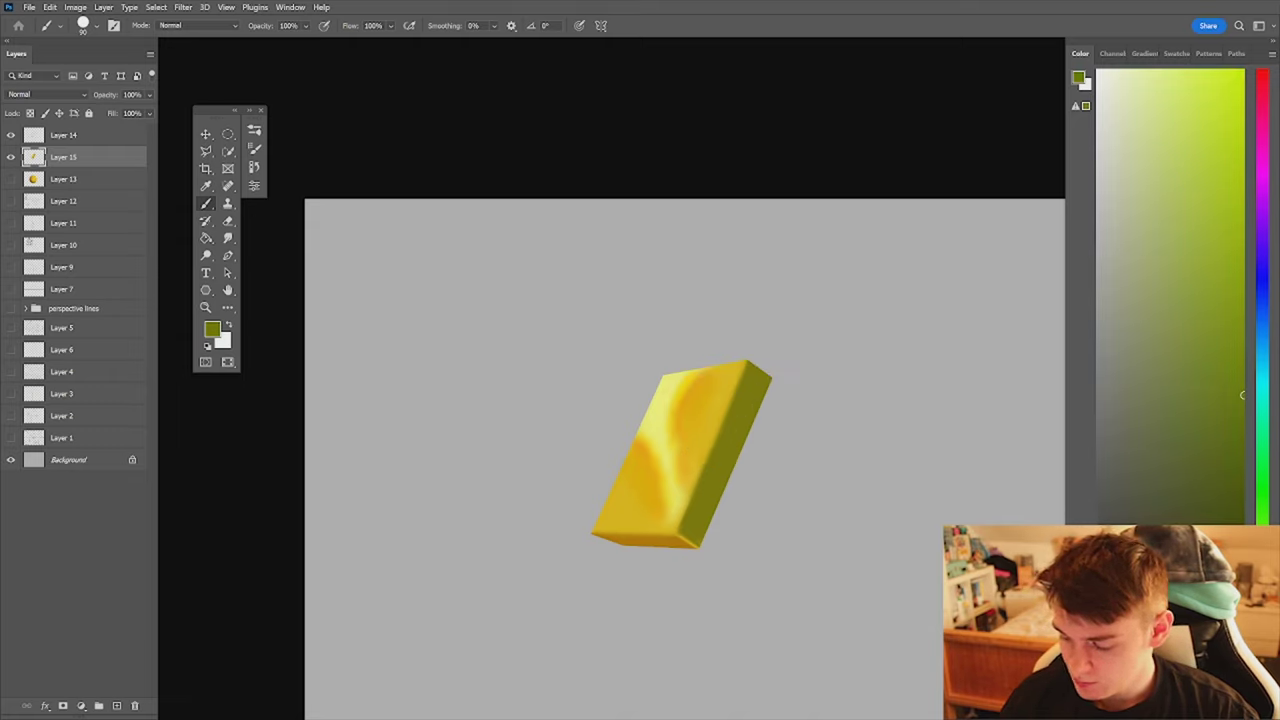
click(1236, 552)
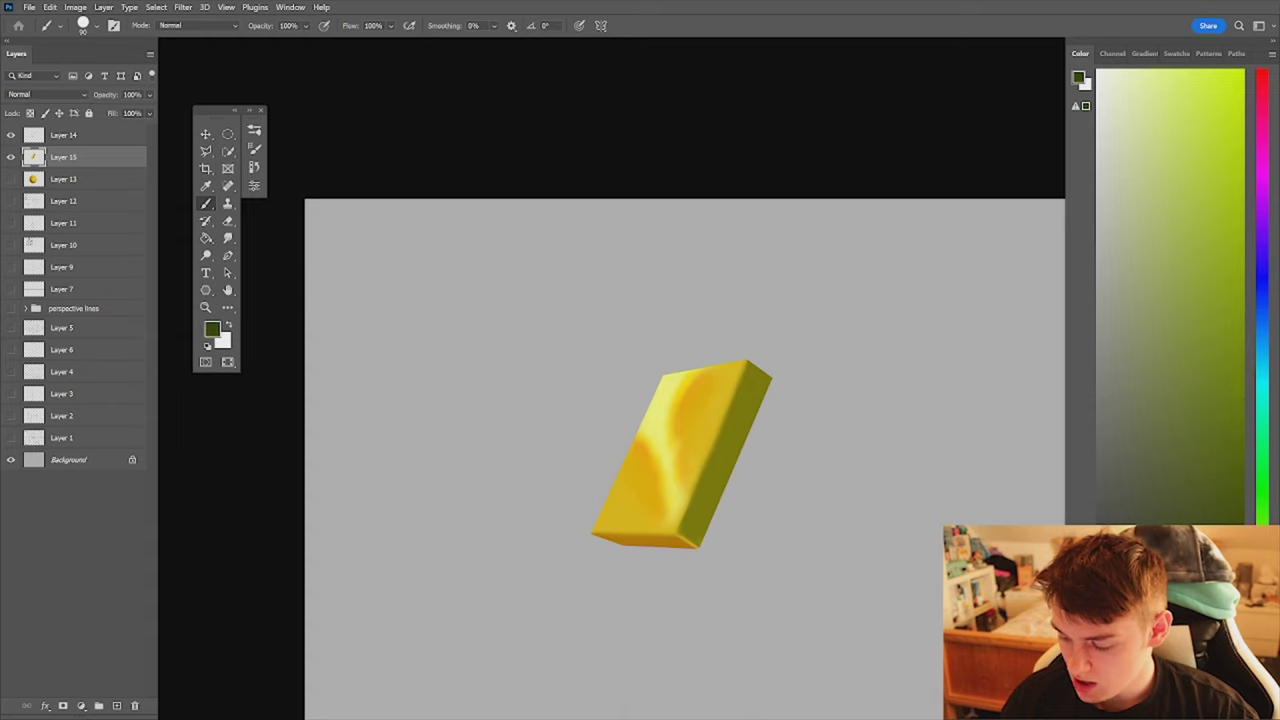
drag(750, 399, 710, 492)
alt+click(760, 381)
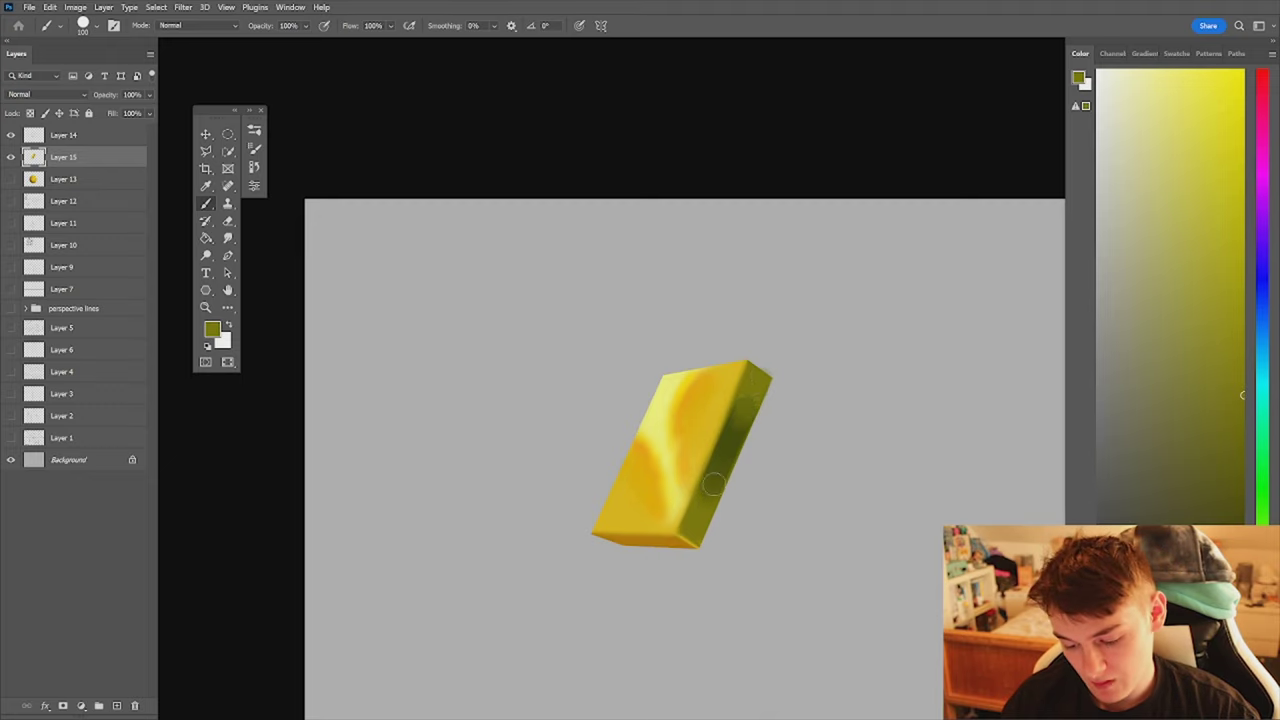
alt+click(728, 458)
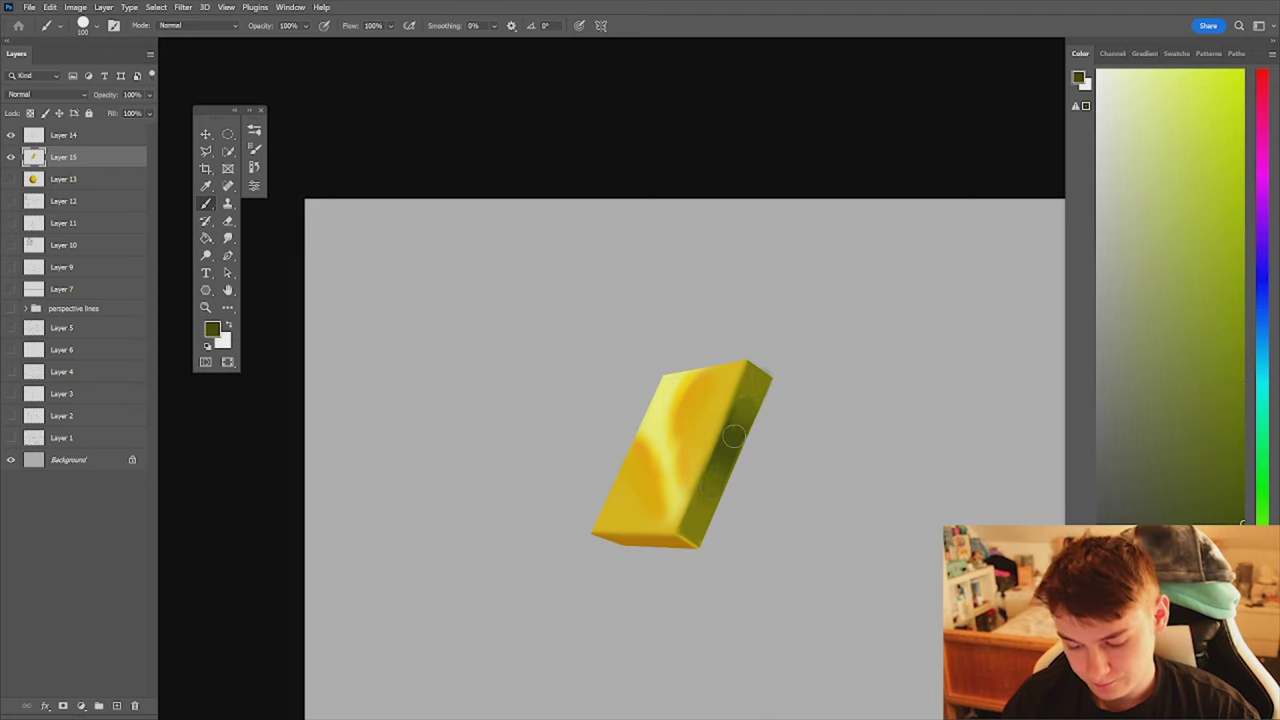
alt+click(751, 366)
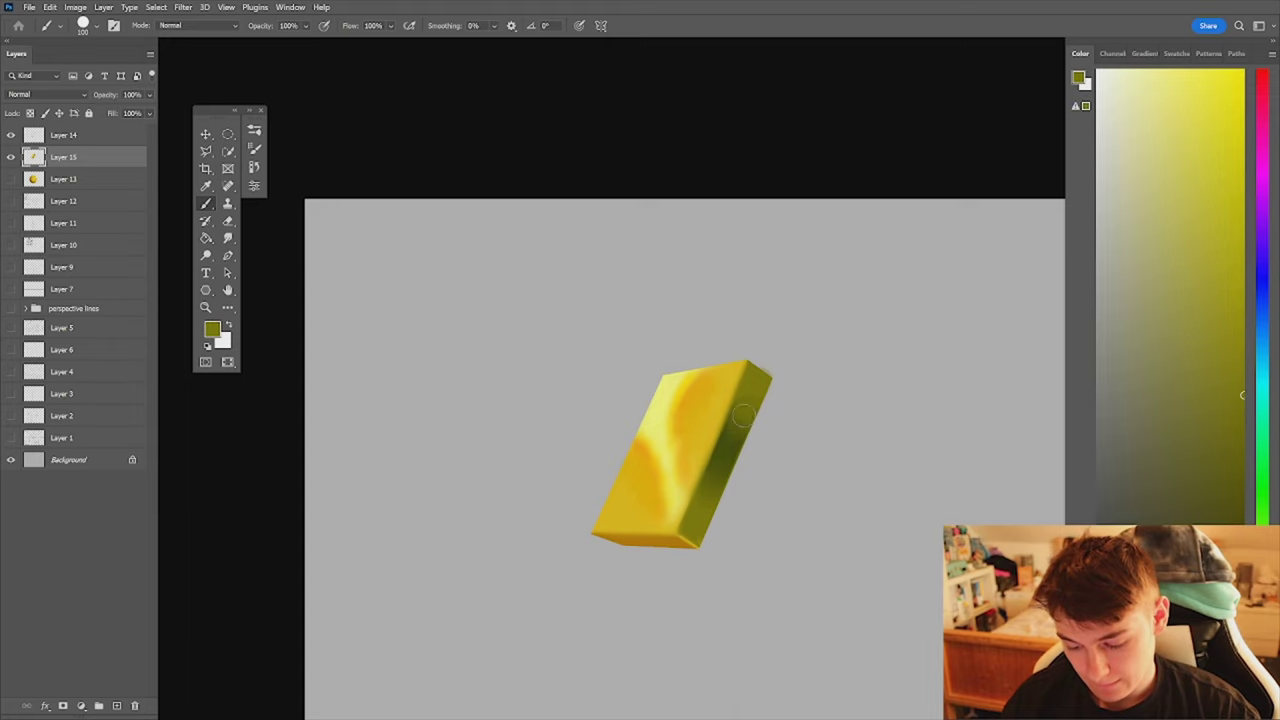
alt+click(708, 500)
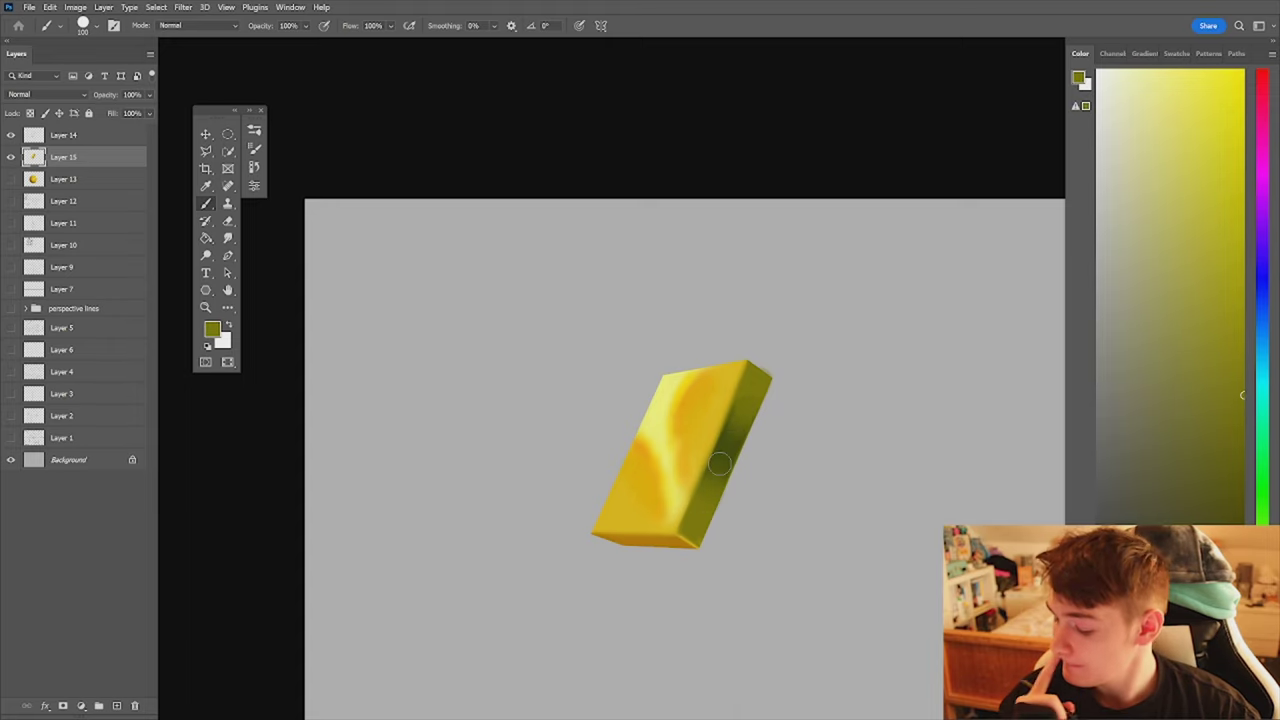
- Sample the dark olive and extend the shading toward the upper end of the side face
drag(773, 430, 746, 503)
drag(770, 435, 800, 435)
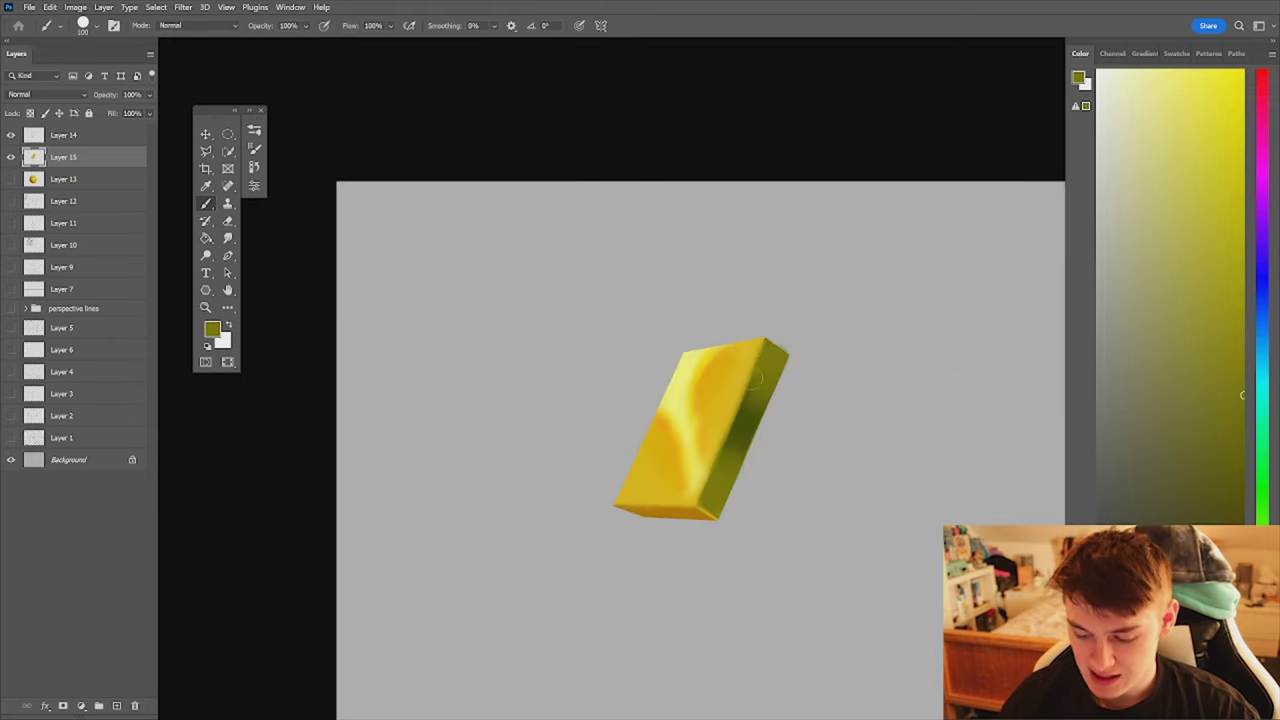
alt+click(745, 424)
drag(780, 352, 768, 382)
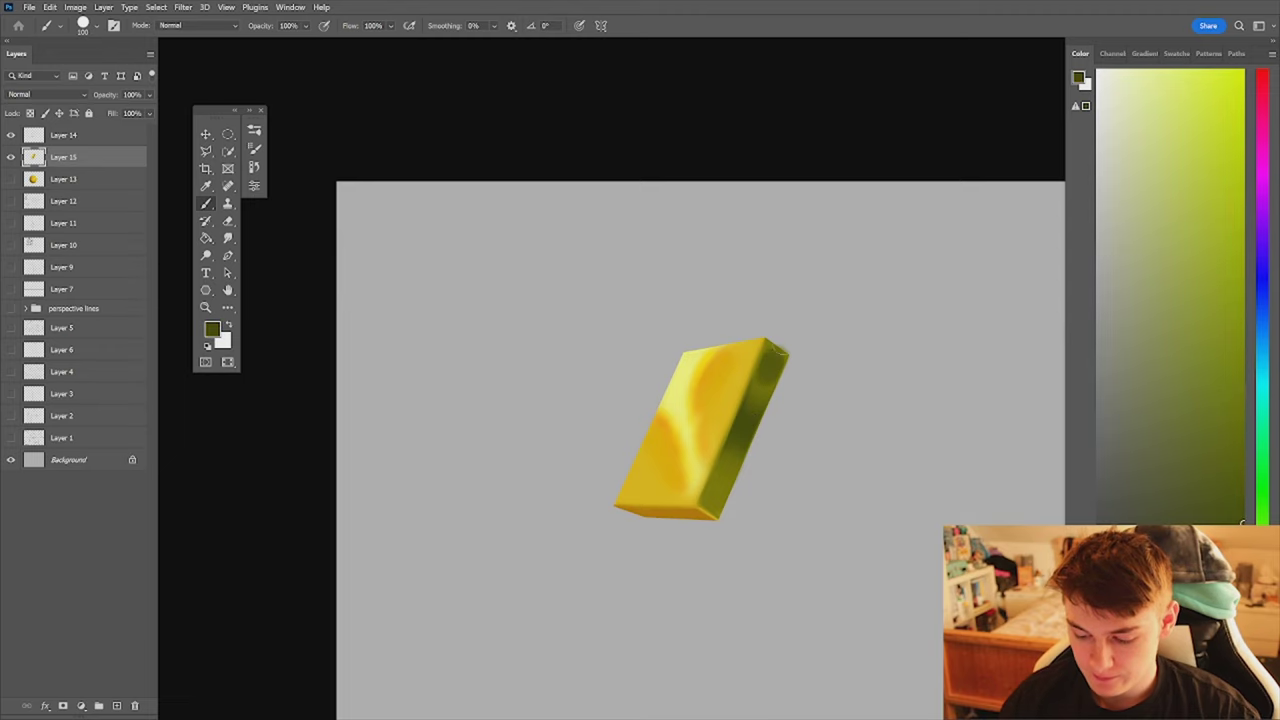
- Erase the paint spilling past the side face's outer edge with a 25 px Eraser
key(e)
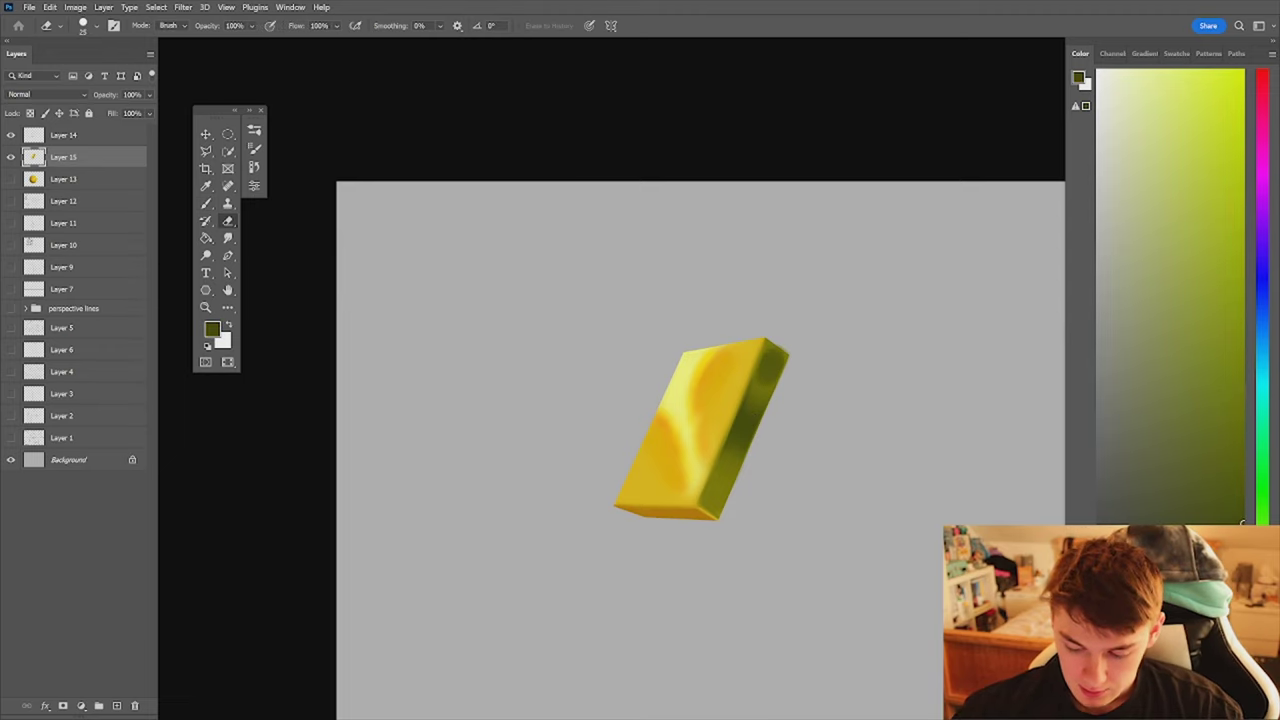
key(z)
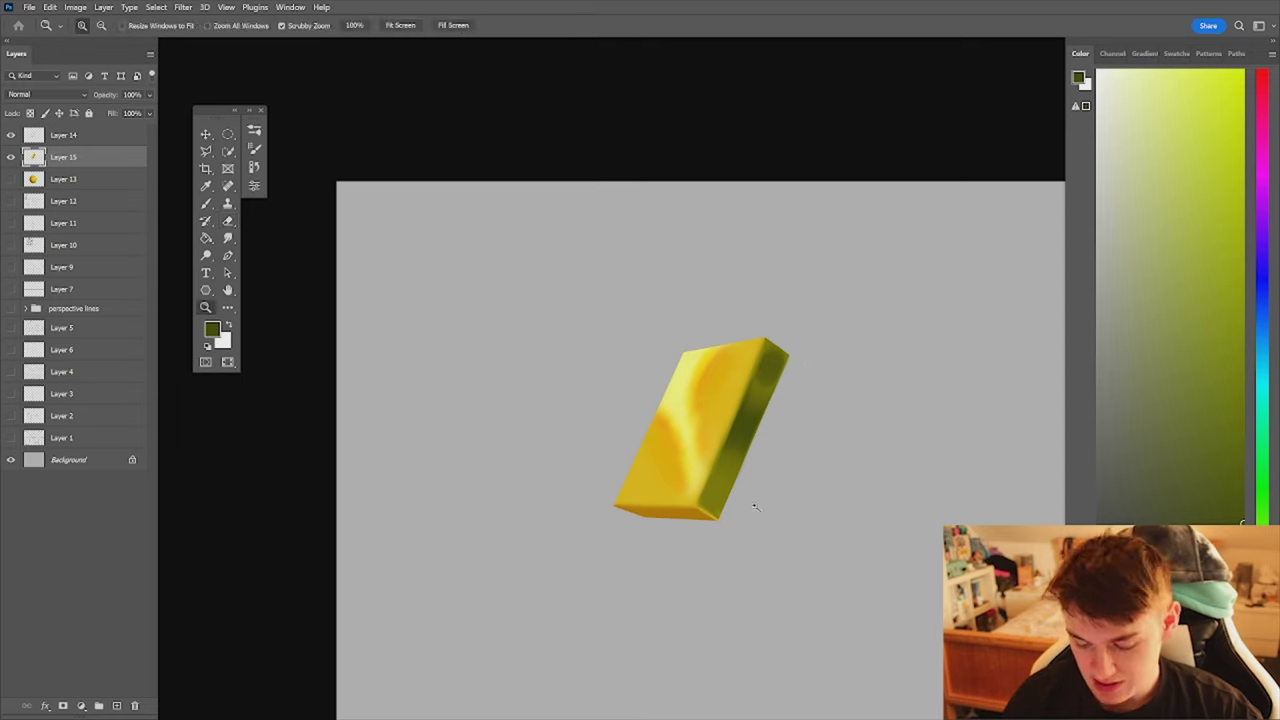
alt+click(750, 508)
click(746, 514)
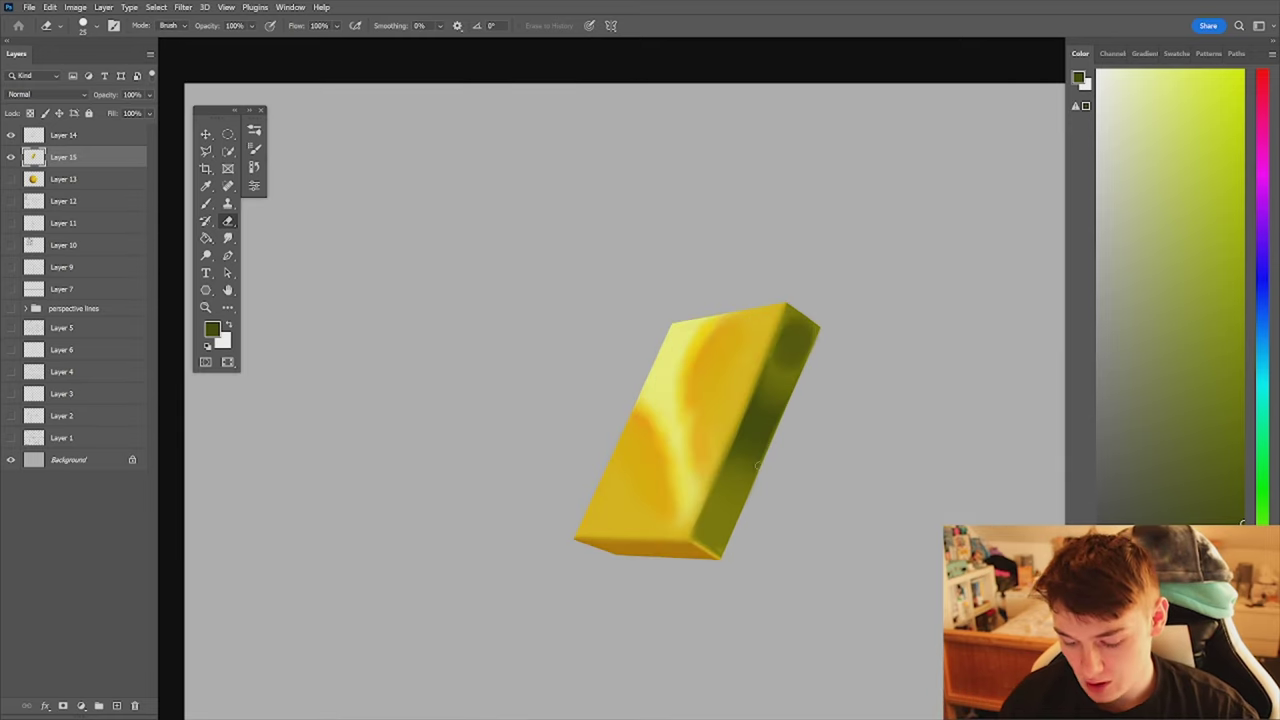
- Brush dark olive into the lower end of the side face and blend it with a sampled lighter olive
key(b)
drag(723, 523, 716, 531)
alt+click(734, 488)
key(z)
drag(762, 471, 690, 471)
click(778, 471)
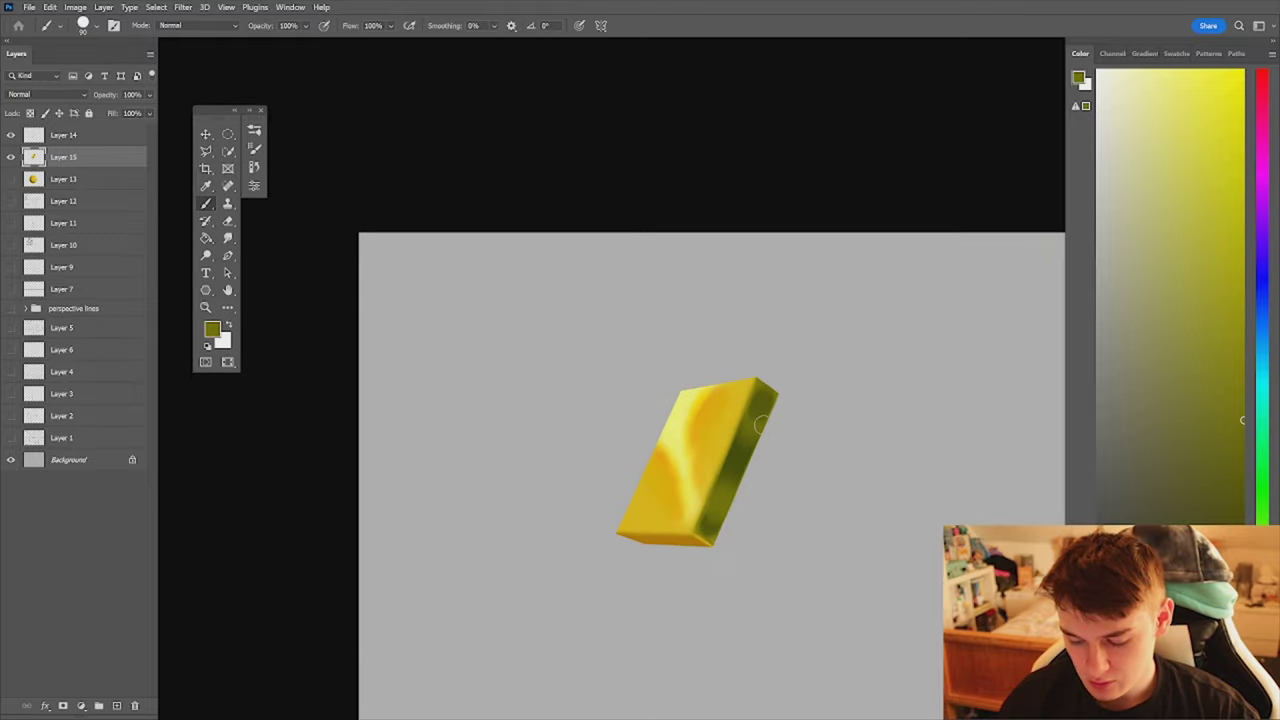
key(b)
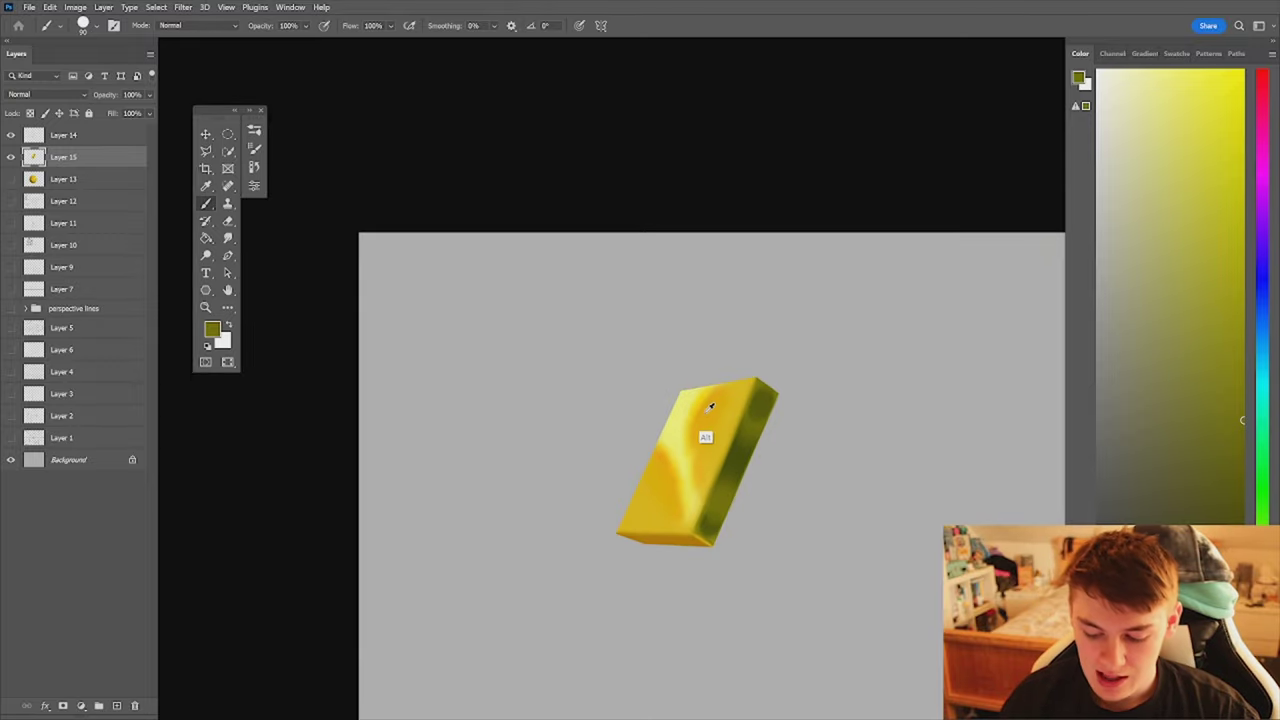
- Brush amber sampled from the box's bottom face into the lower end of the side face, blending it with sampled olive
alt+click(706, 438)
alt+click(672, 537)
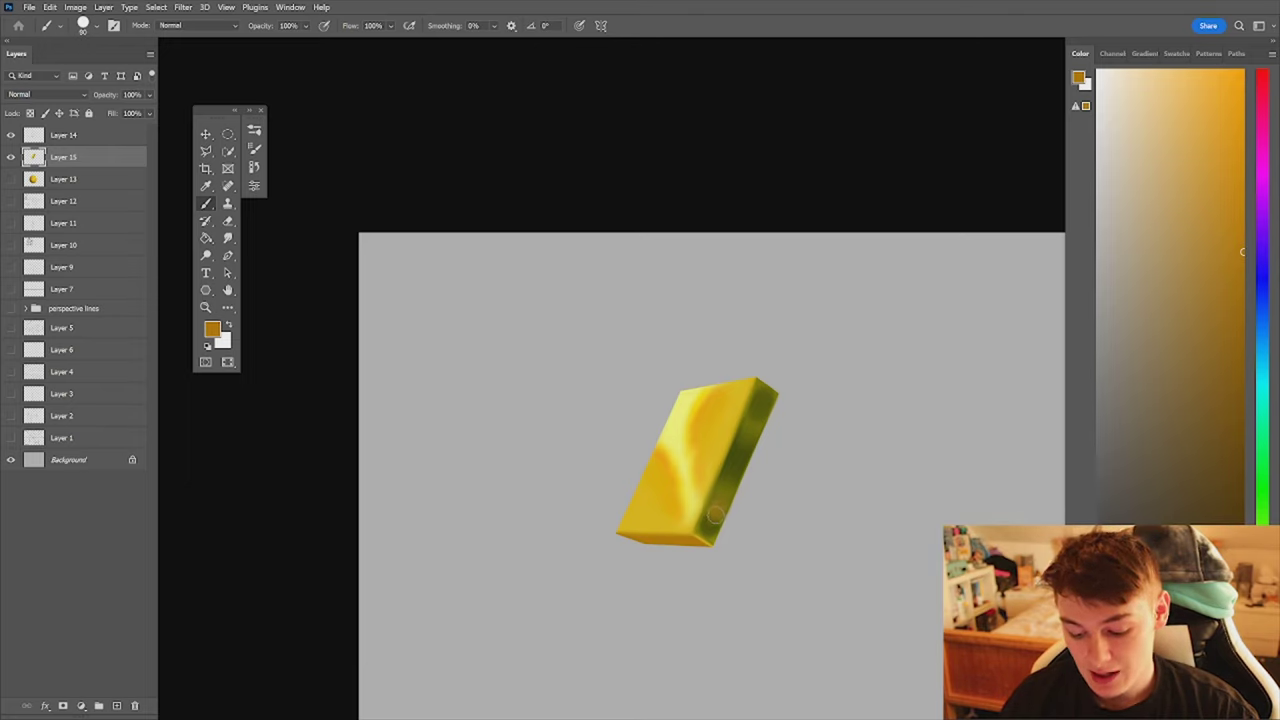
alt+click(750, 450)
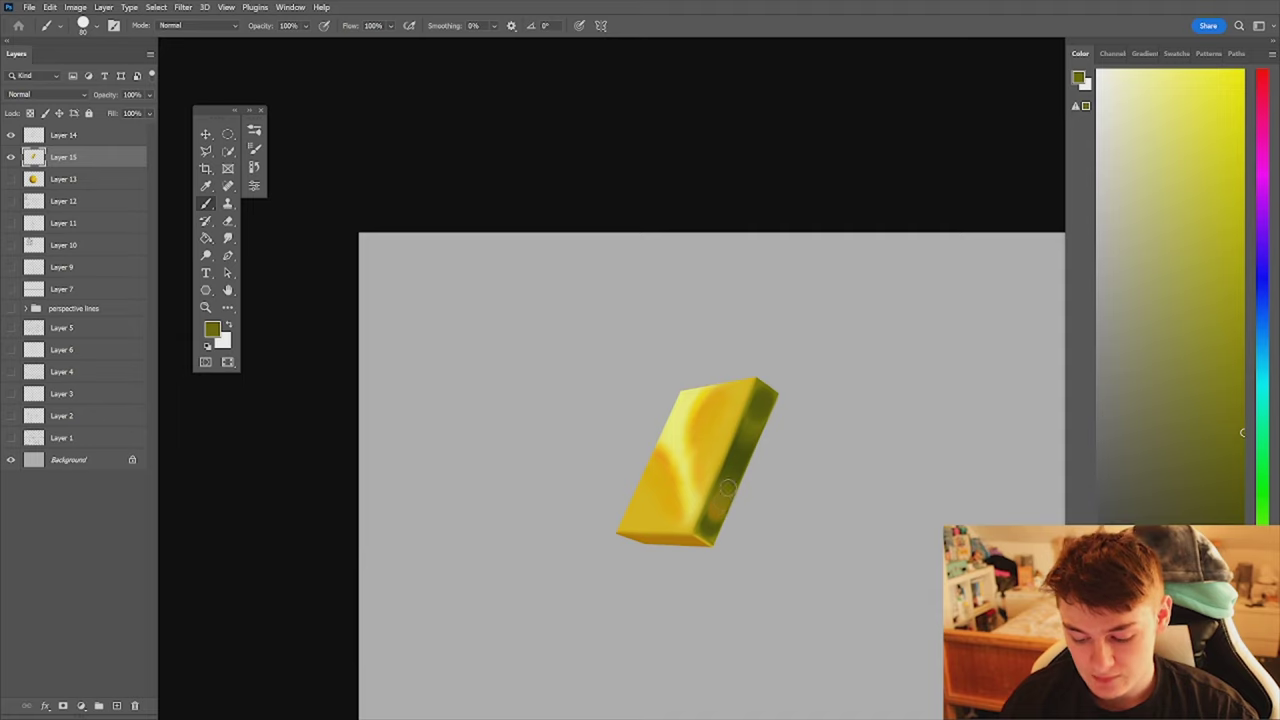
alt+click(677, 541)
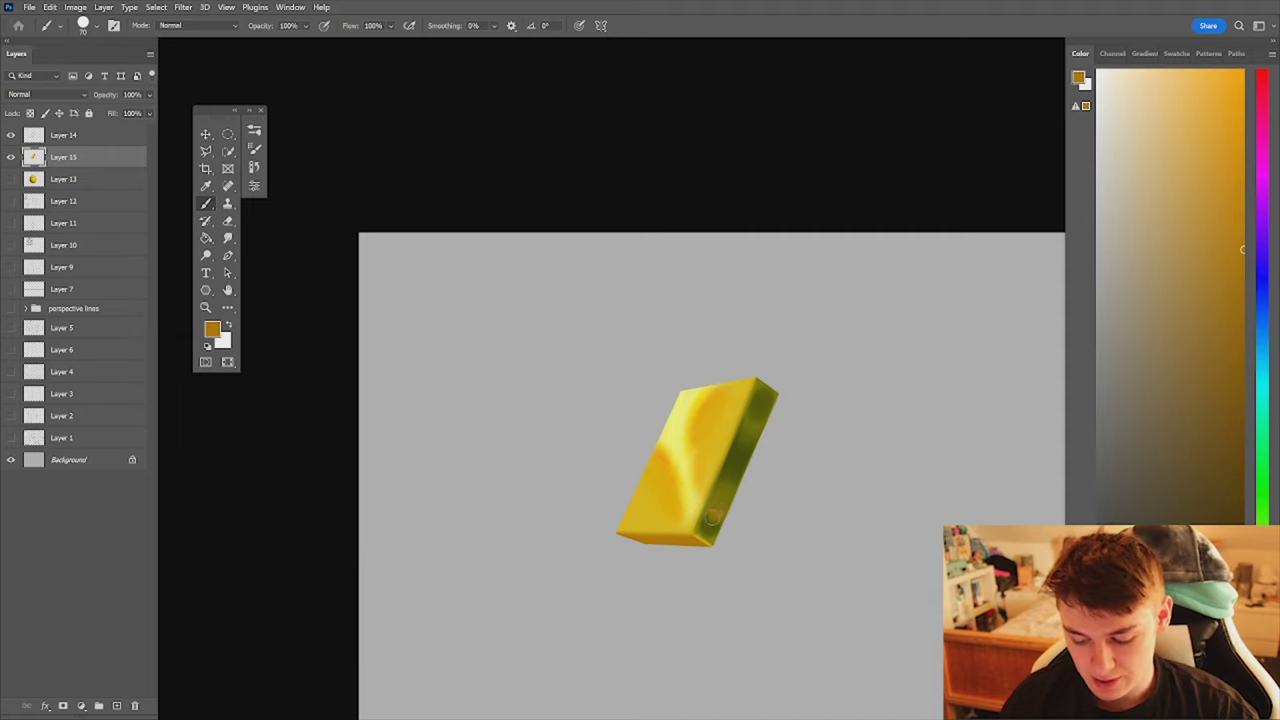
alt+click(728, 494)
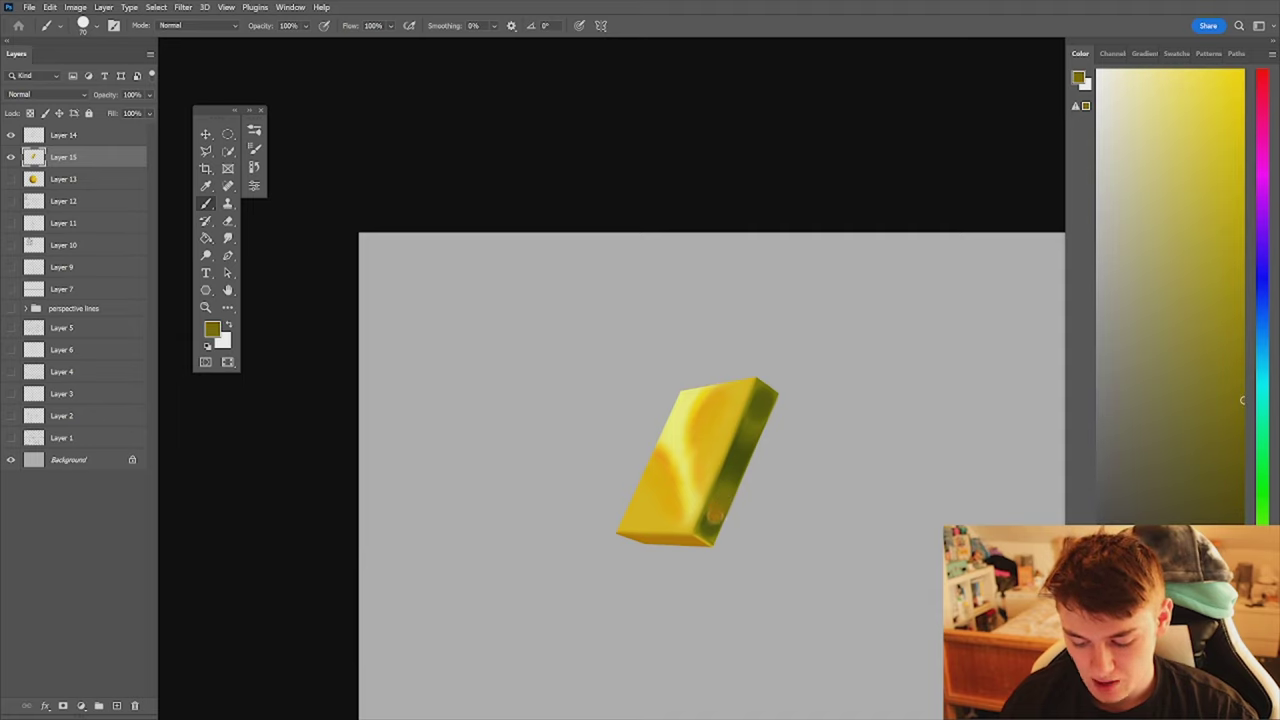
- Rework the amber reflection near the side face's lower end with a 70 px brush, alternating sampled olive and amber
alt+click(753, 423)
alt+click(731, 486)
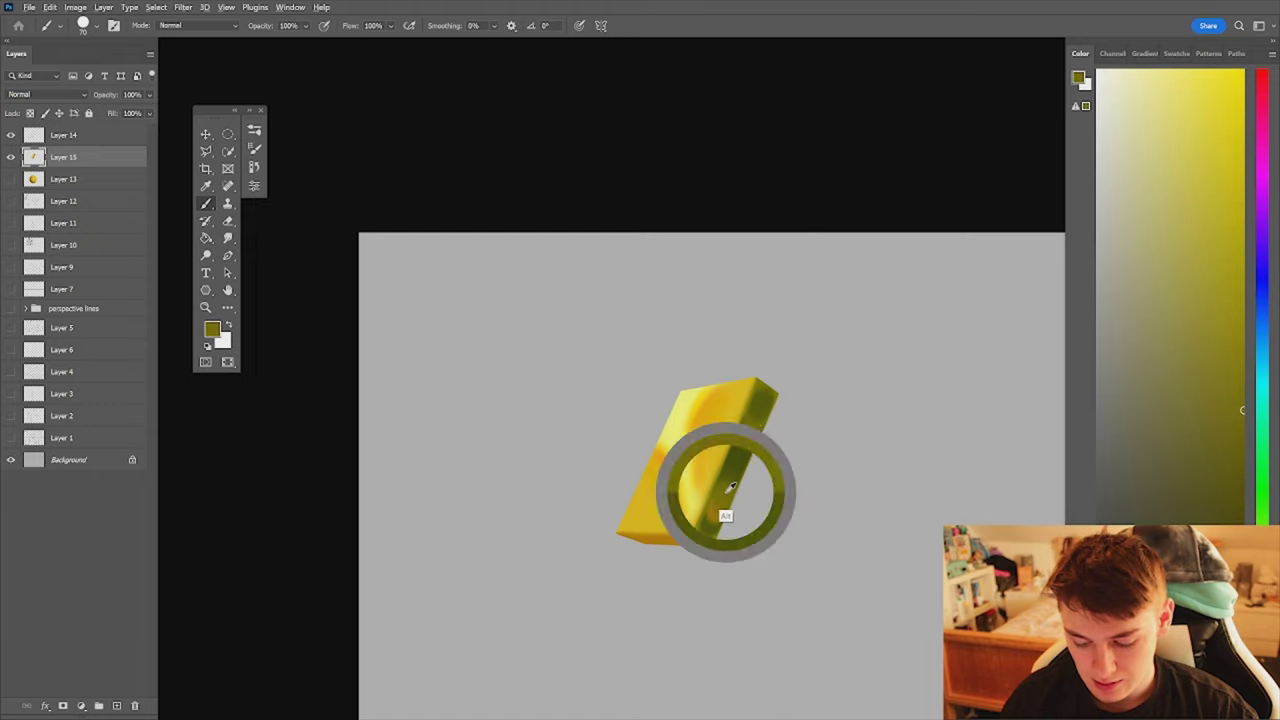
alt+click(674, 537)
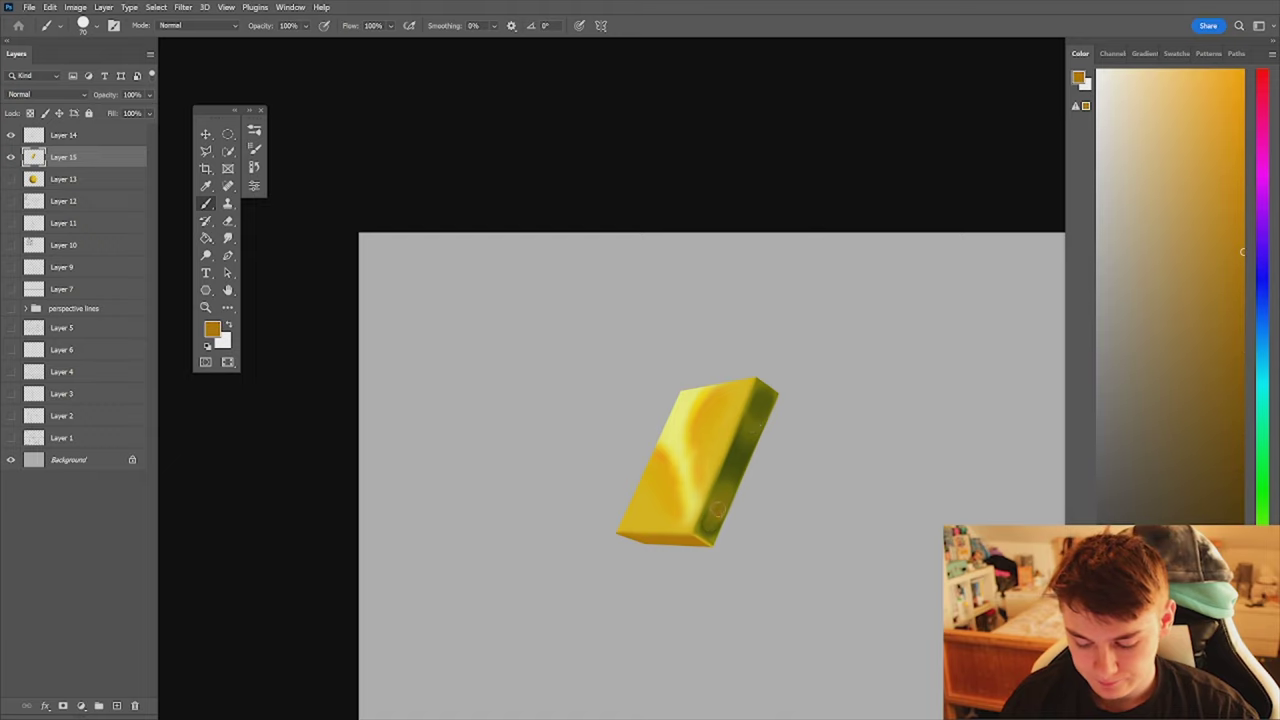
alt+click(727, 492)
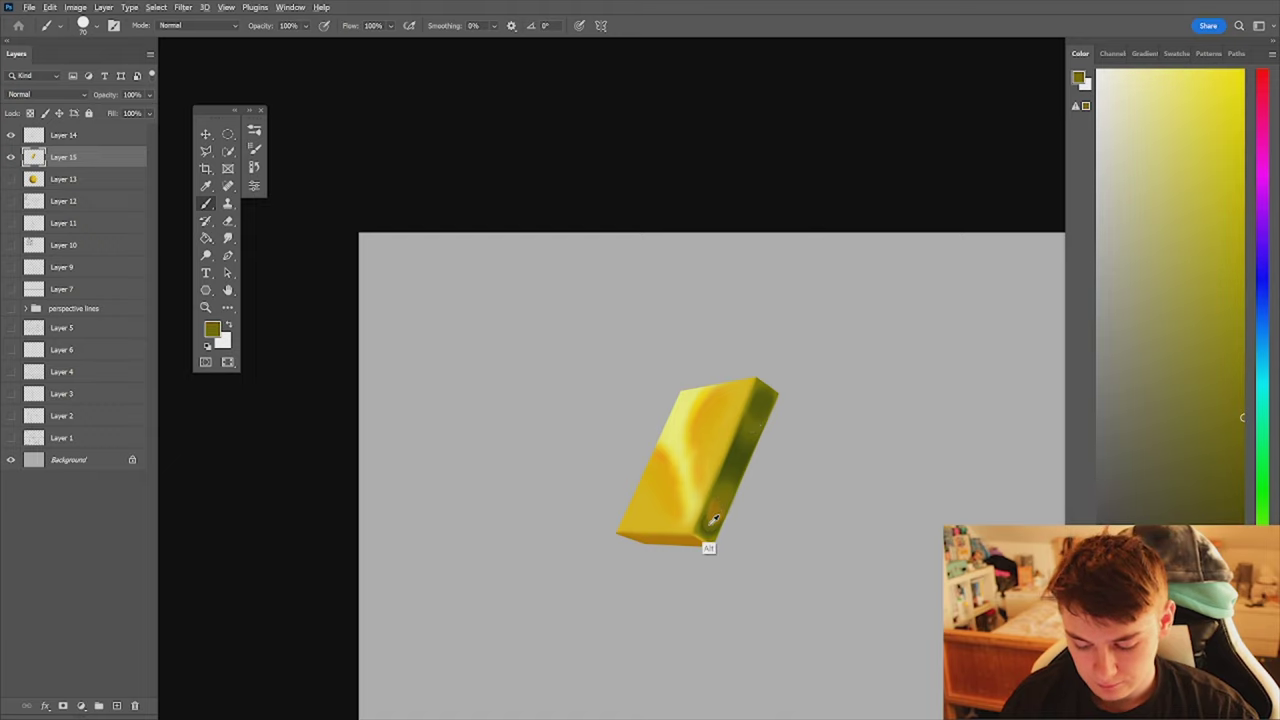
- Sample dark olive at the side face's lower corner and soften the paint around the amber spot with a 60 px brush
alt+click(713, 519)
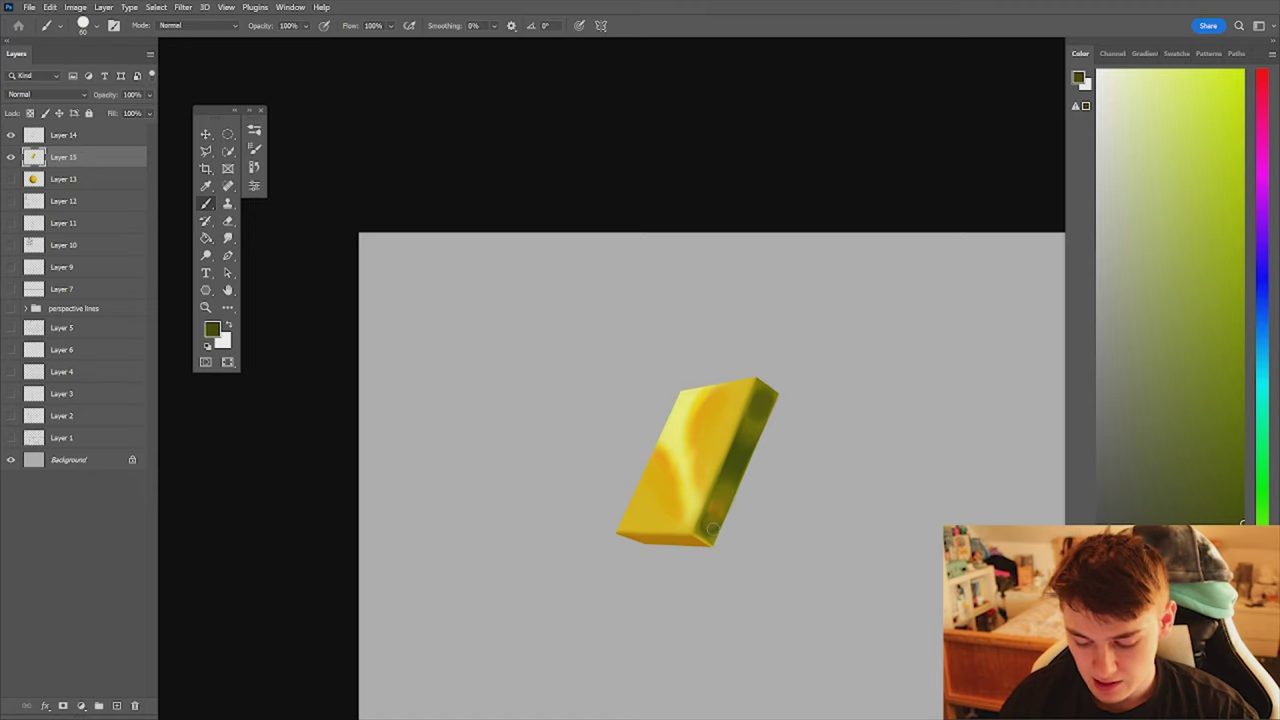
key(shift+b)
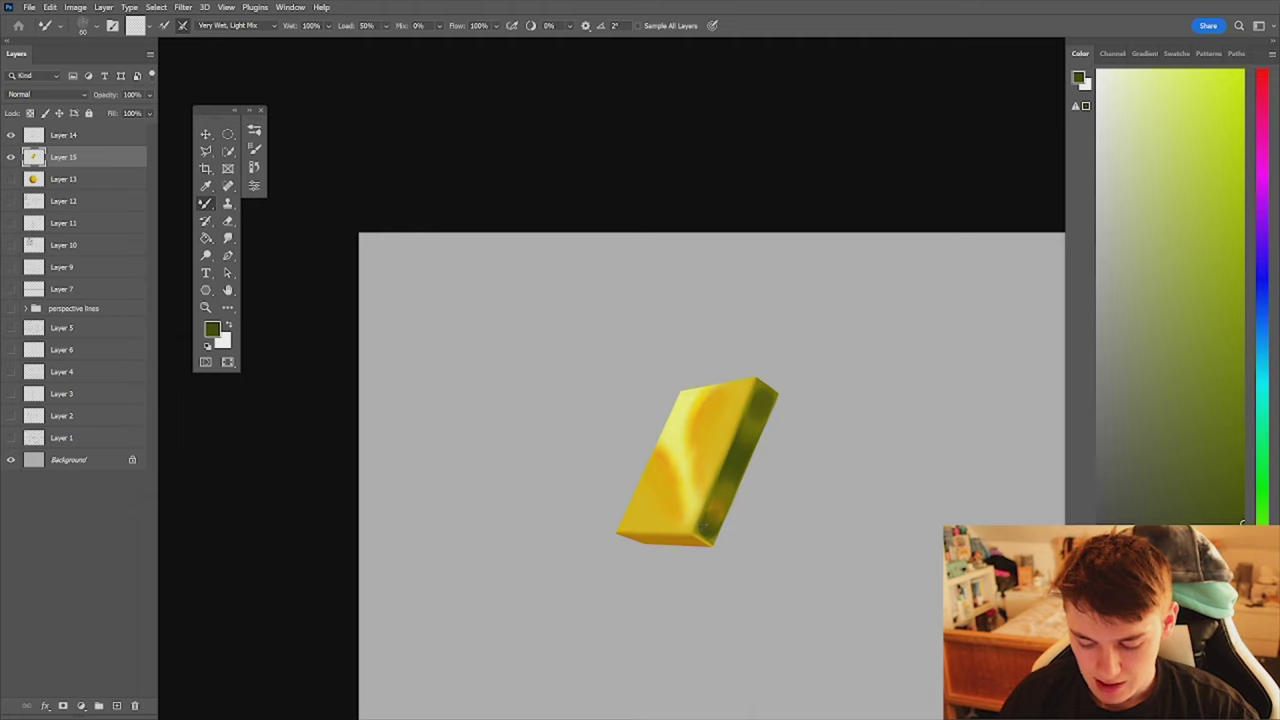
key(z)
mouse_move(736, 480)
mouse_down()
mouse_move(688, 557)
mouse_move(775, 452)
mouse_up()
key(b)
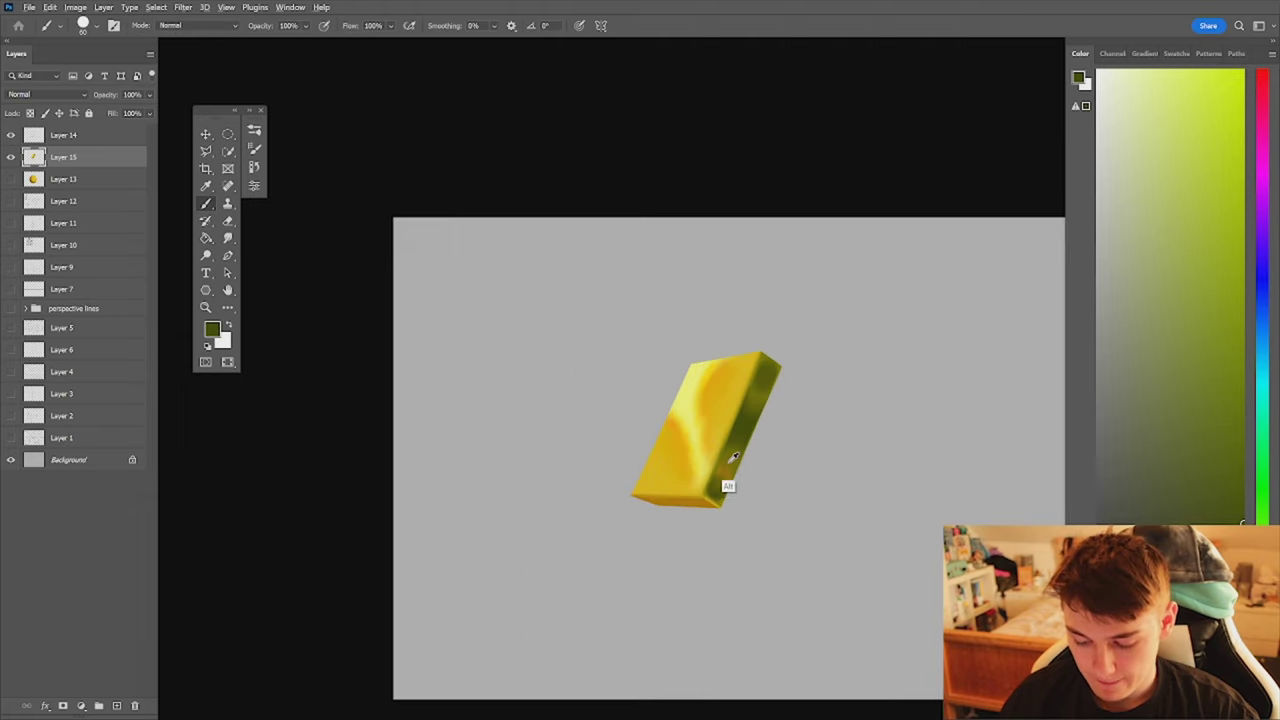
- Blend olive and amber into the lower patch of the side face and brush dark olive over its upper part
alt+click(728, 463)
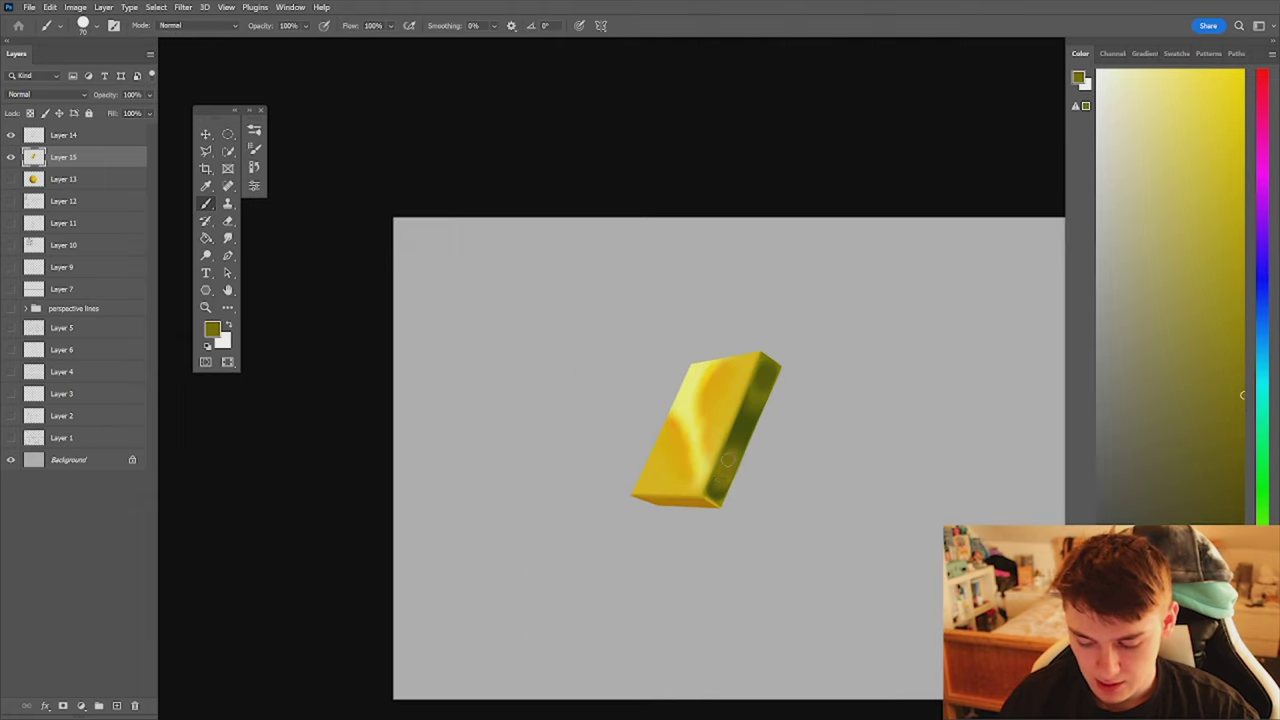
alt+click(686, 493)
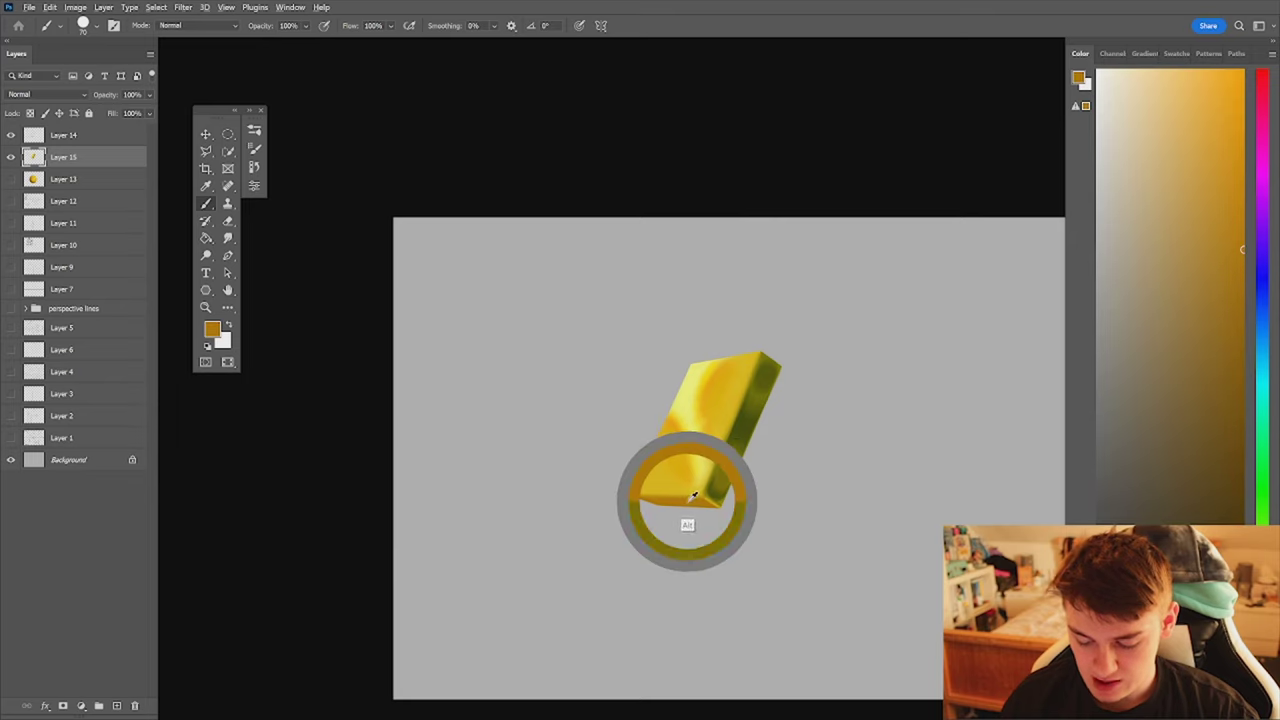
alt+click(743, 422)
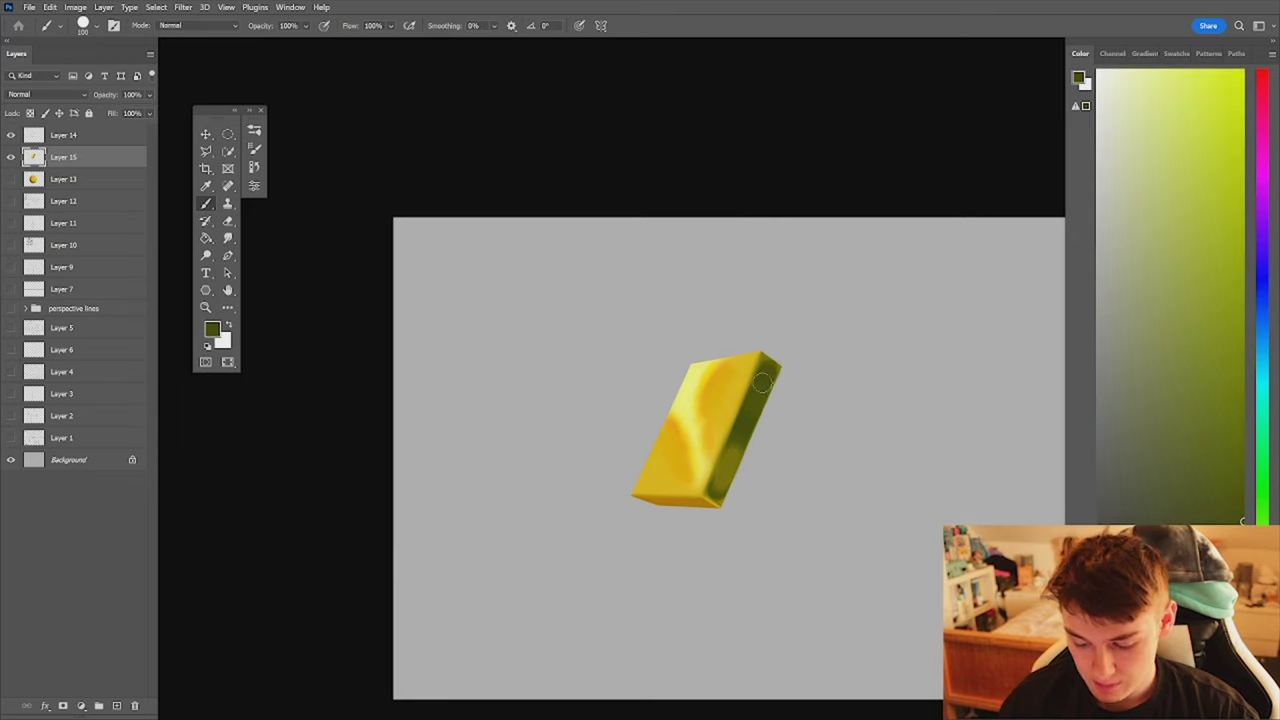
alt+click(731, 461)
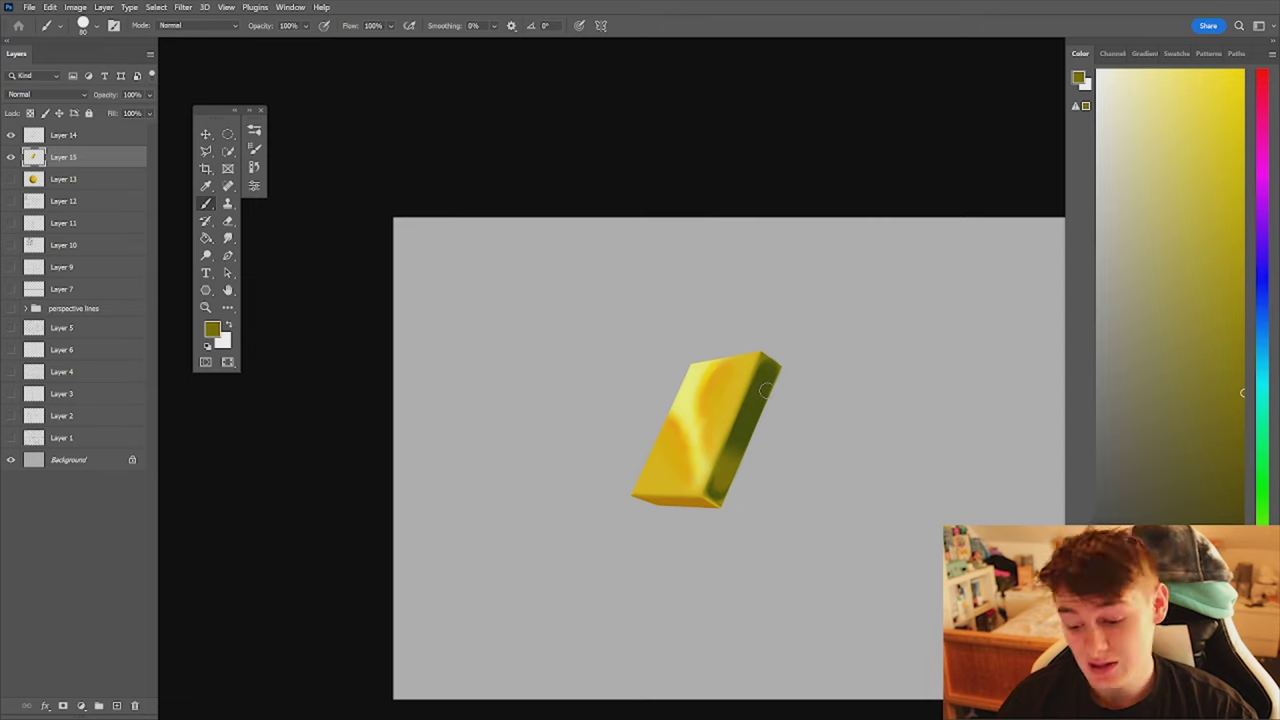
- Brush a sampled amber reflection along the upper part of the side face and blend its lower end with dark olive
alt+click(676, 518)
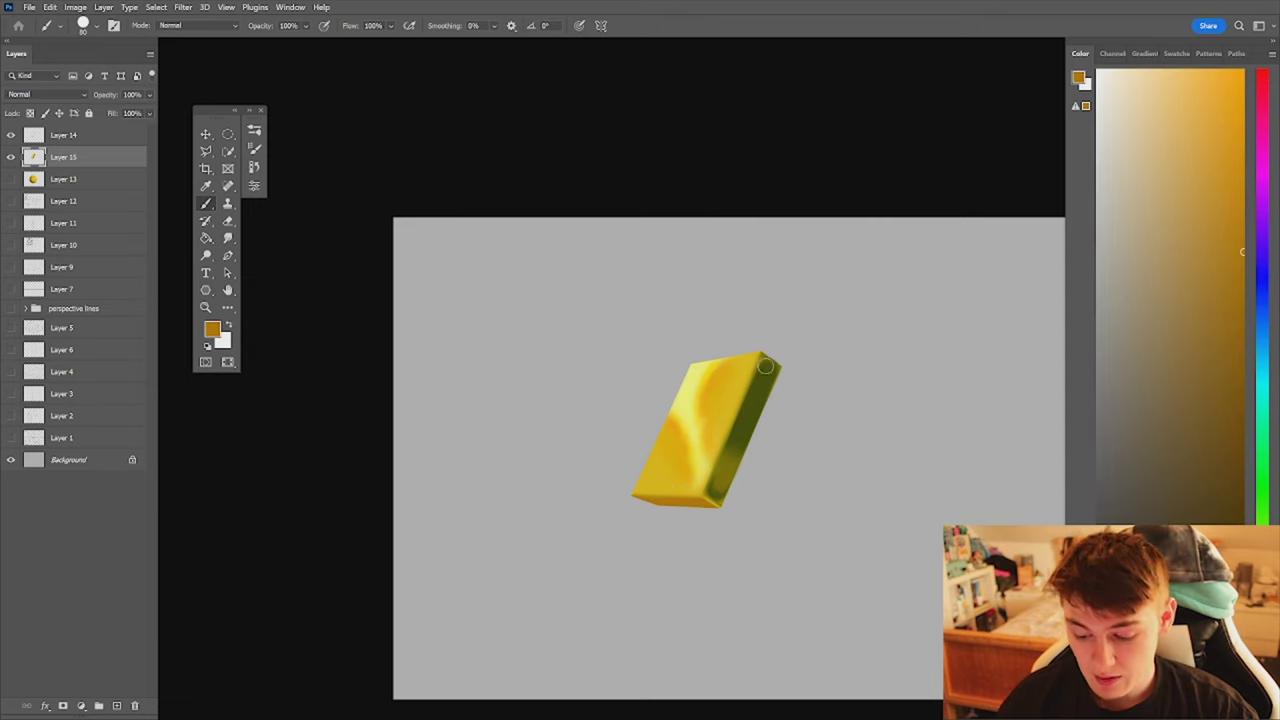
drag(766, 374, 748, 422)
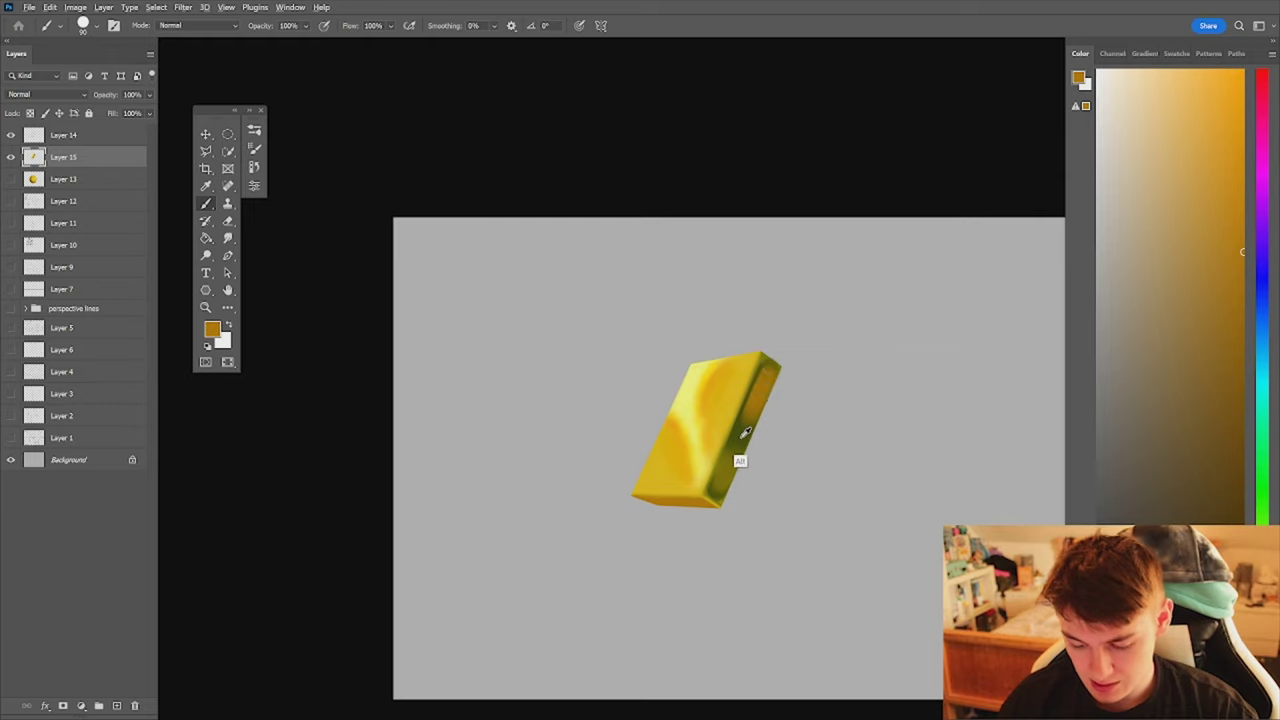
alt+click(740, 436)
drag(750, 417, 747, 426)
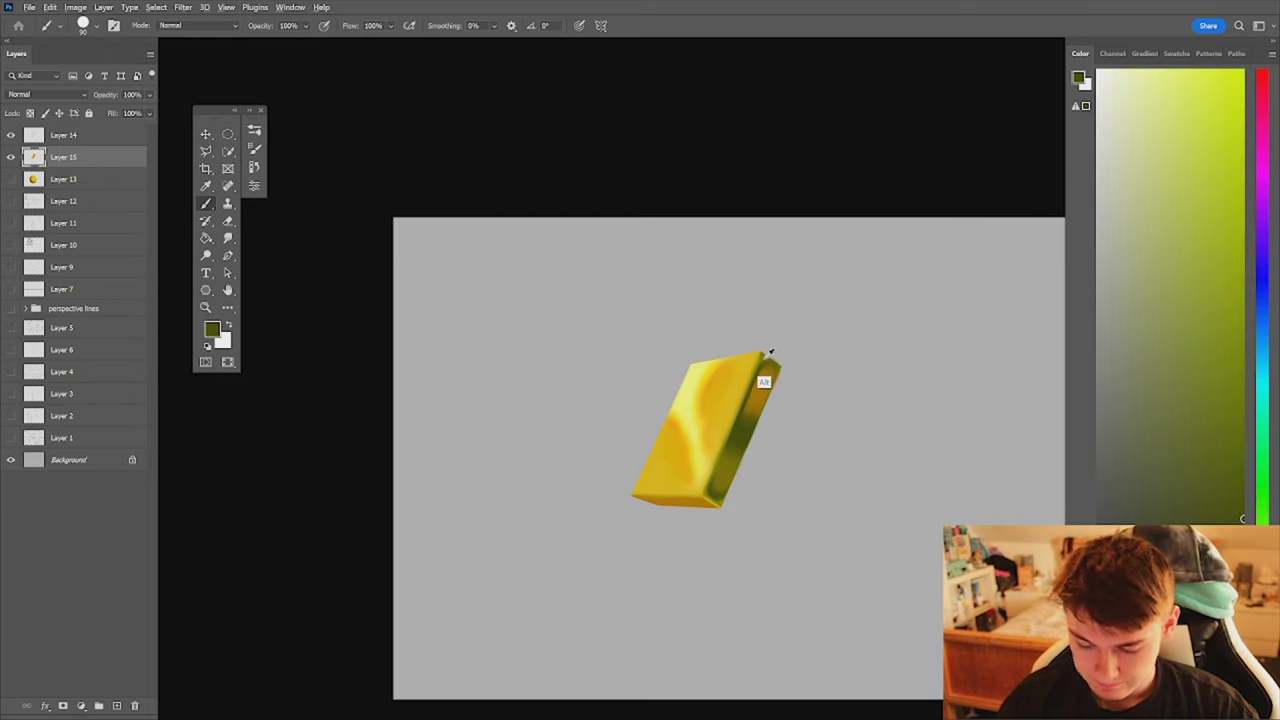
- Paint lighter olive over the side face's upper tip and erase the spill past its edge with a 25 px Eraser
alt+click(765, 357)
drag(765, 361, 771, 366)
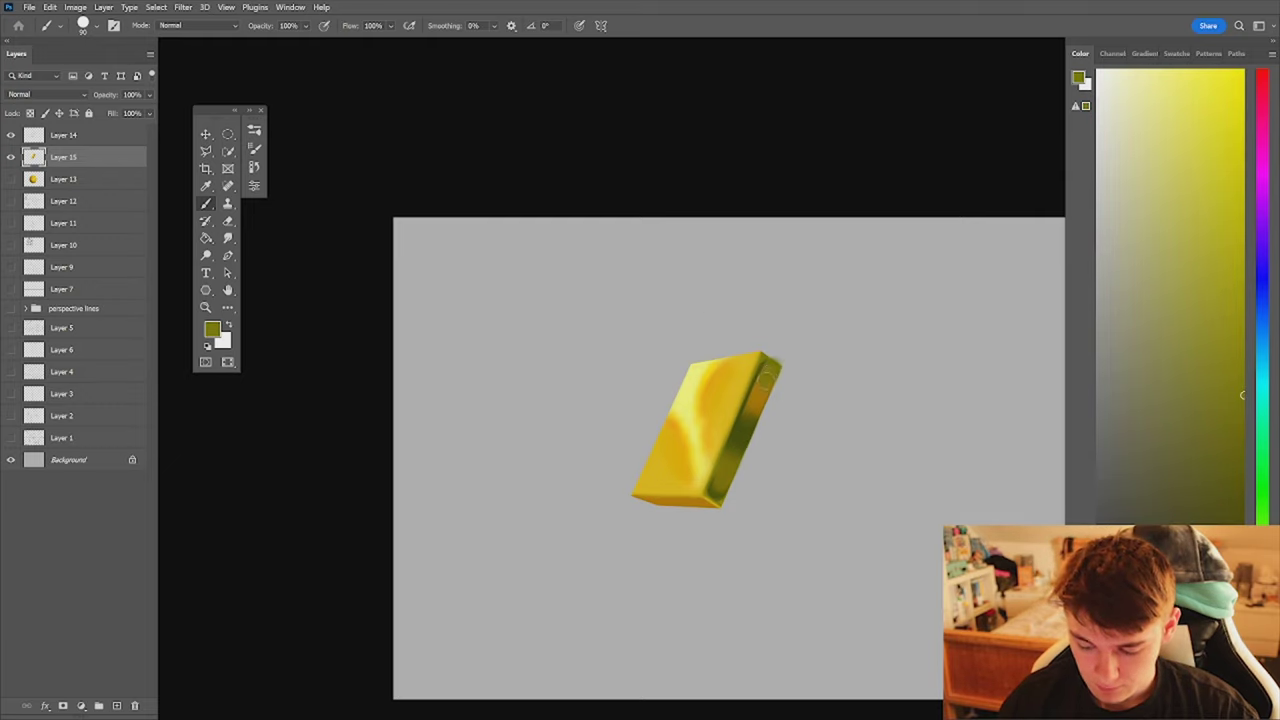
key(e)
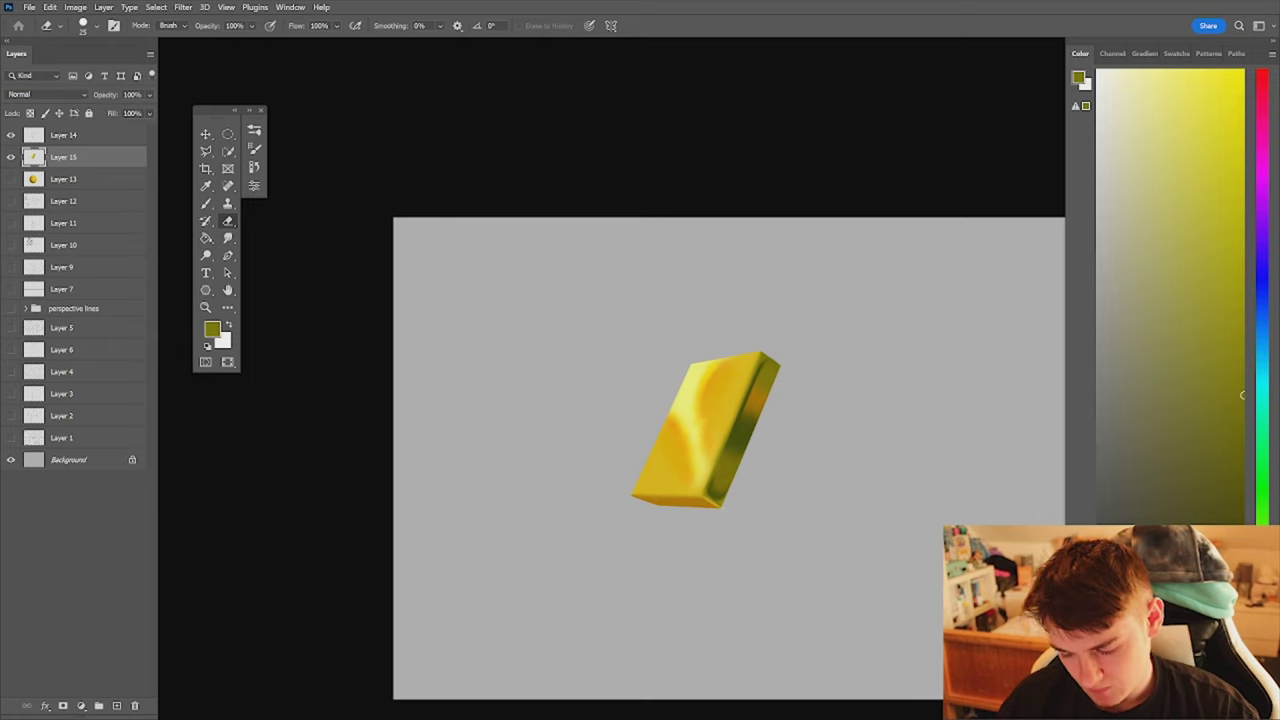
key(b)
- Reinforce the dark olive band in the middle of the side face and brush a sampled amber patch just below it
key(ctrl+space)
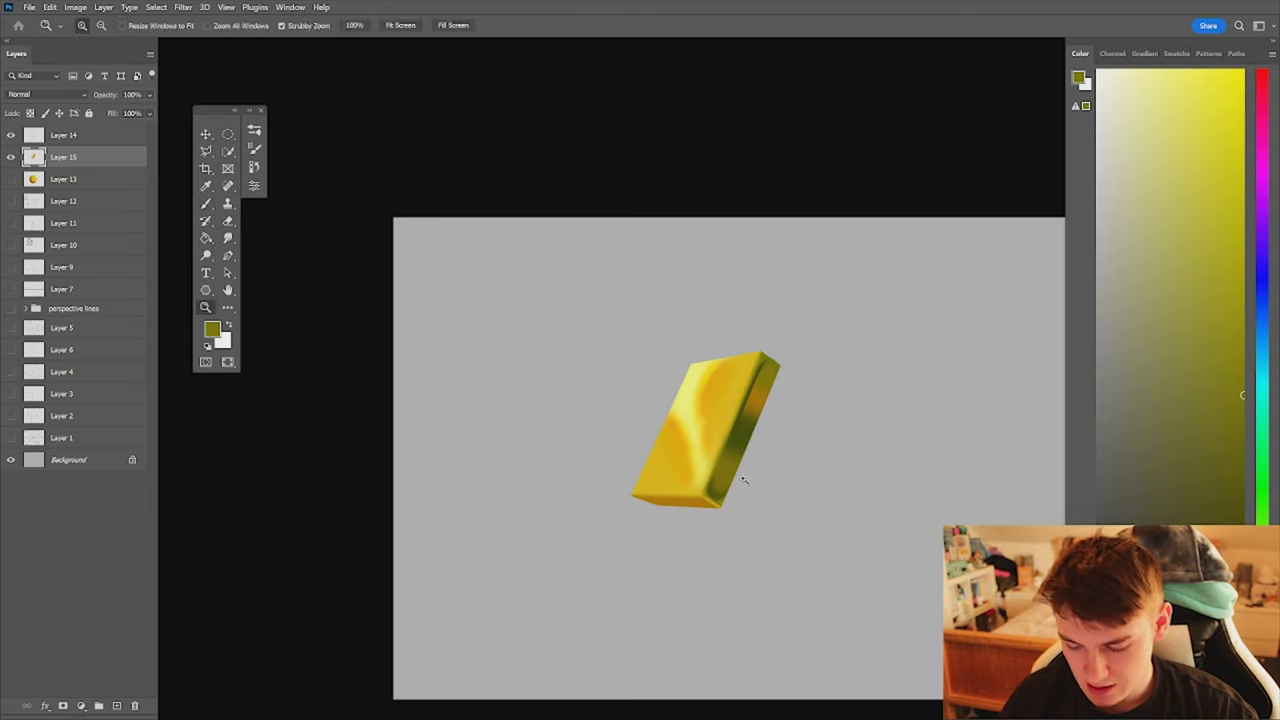
drag(753, 486, 680, 486)
key(ctrl+space)
drag(762, 430, 860, 436)
alt+click(686, 543)
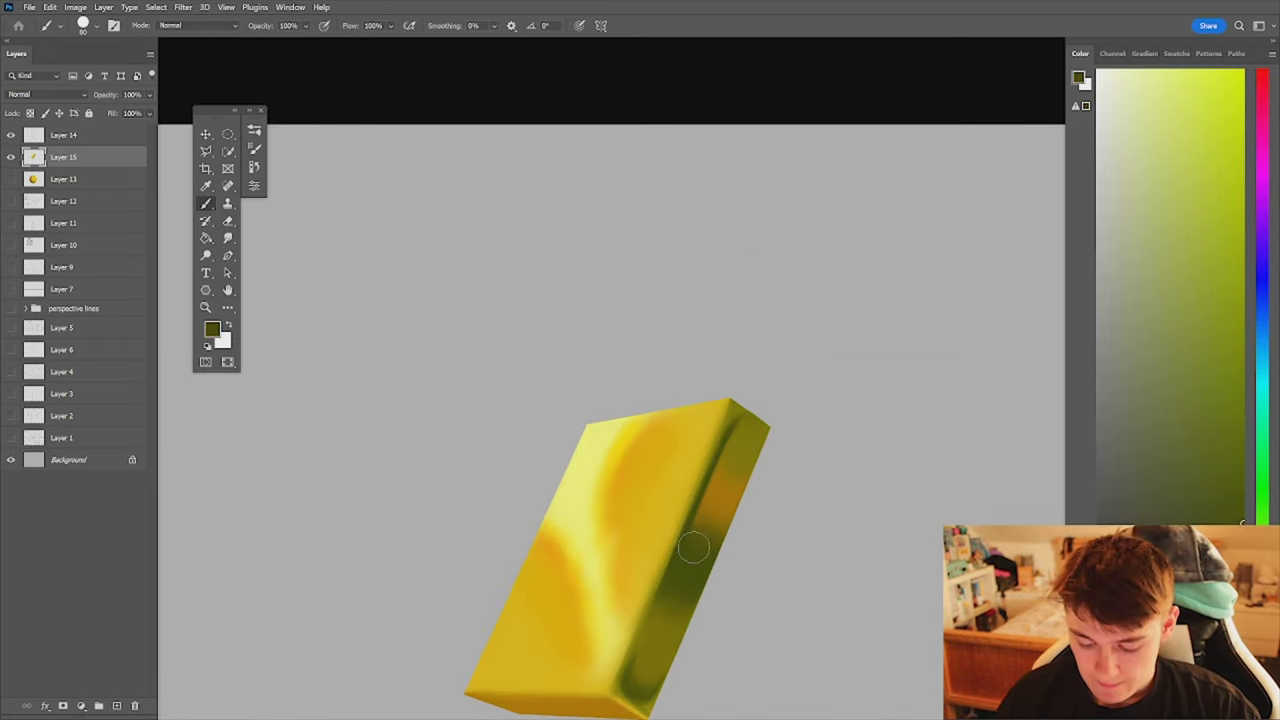
alt+click(684, 545)
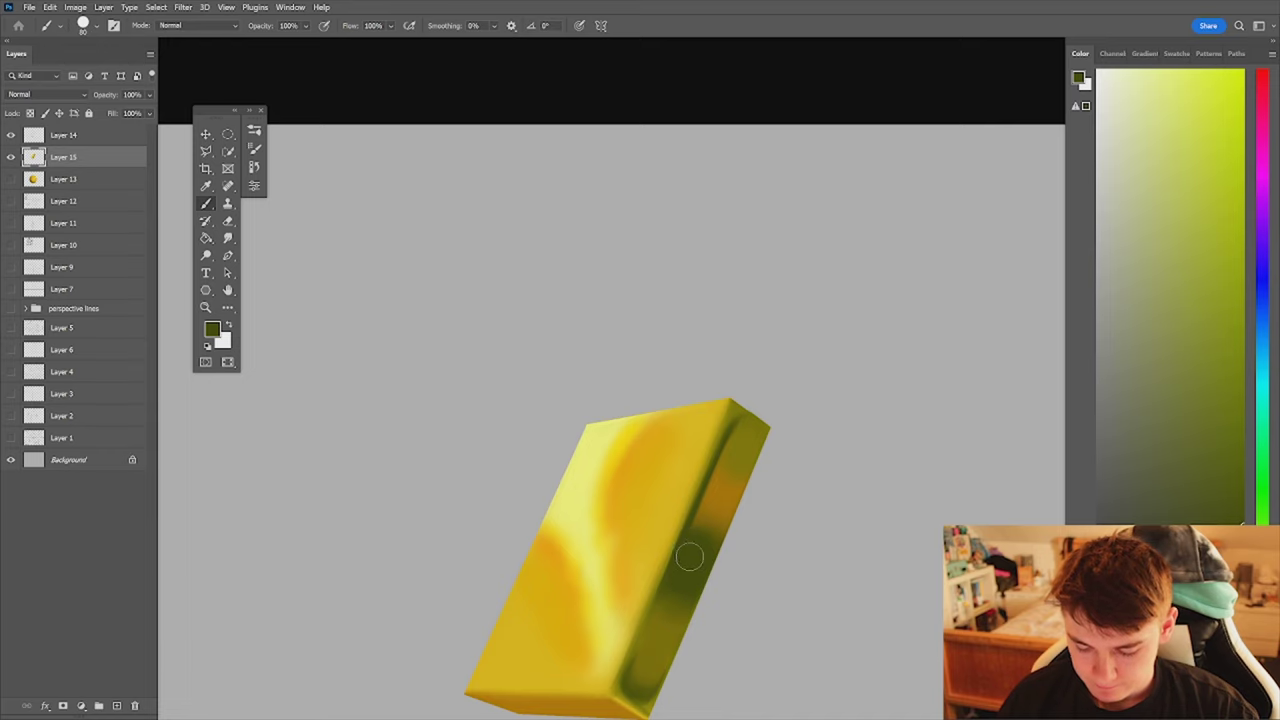
alt+click(717, 509)
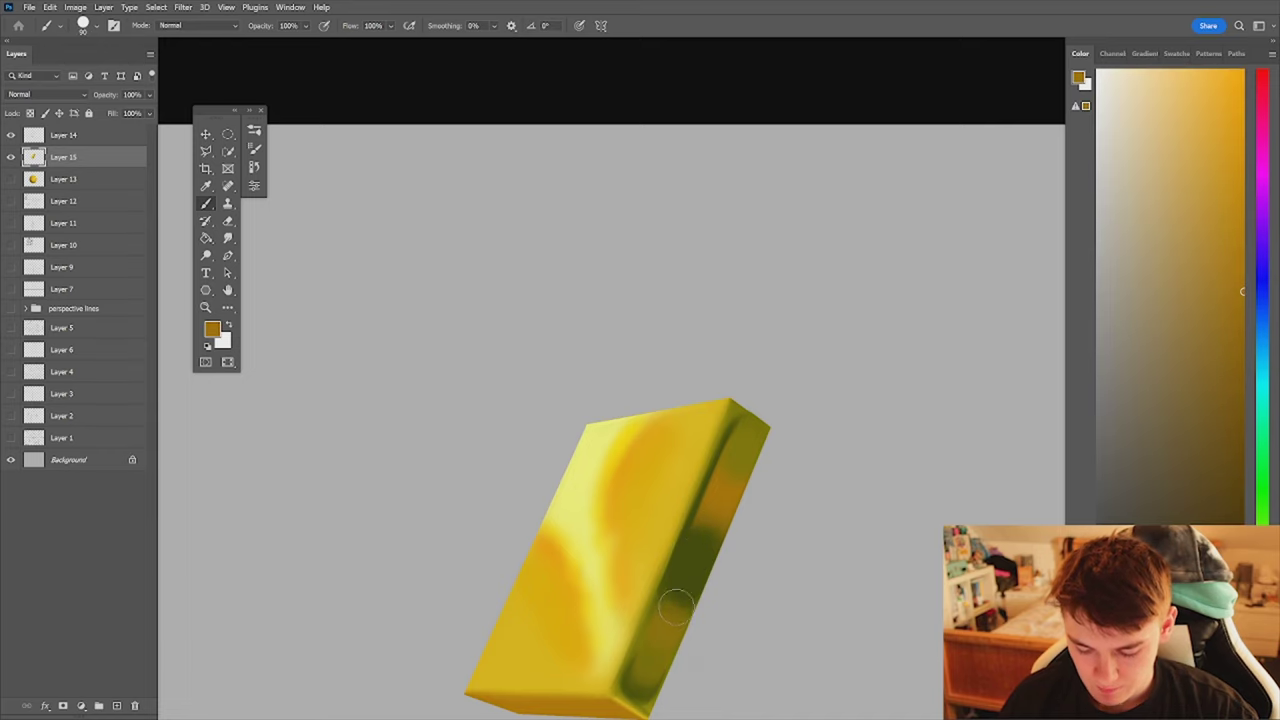
key(shift+b)
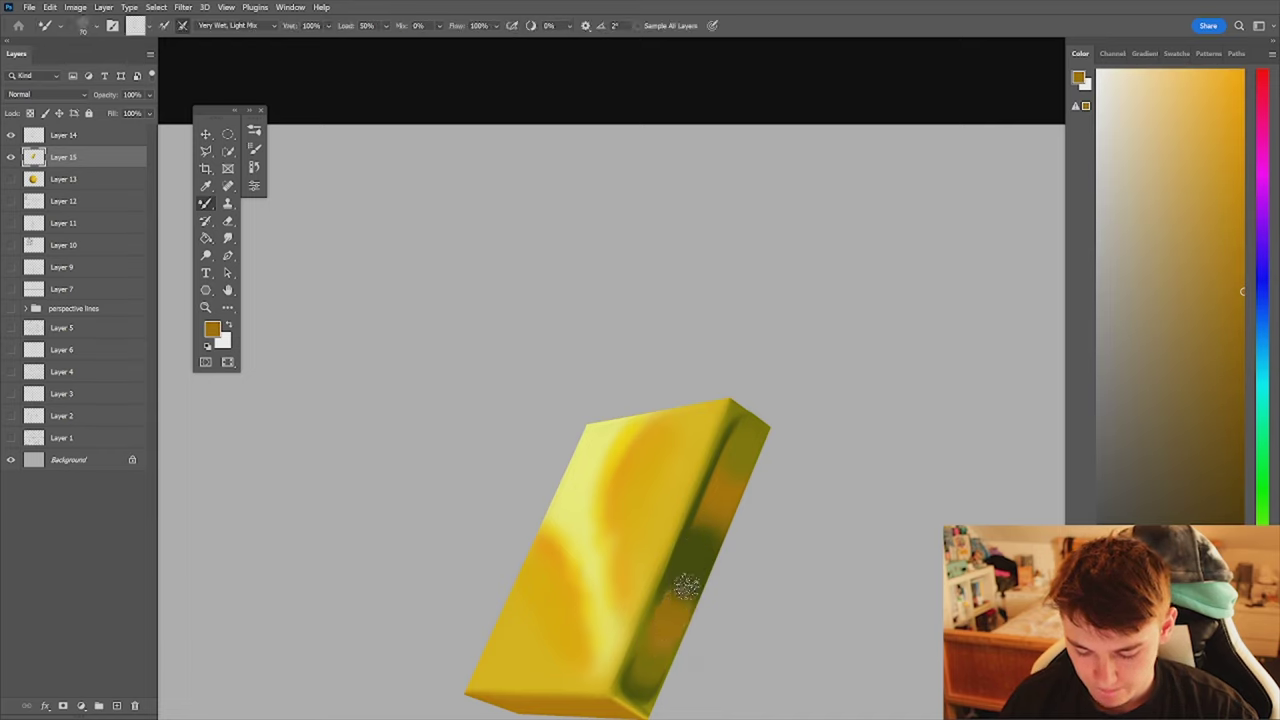
key(shift+b)
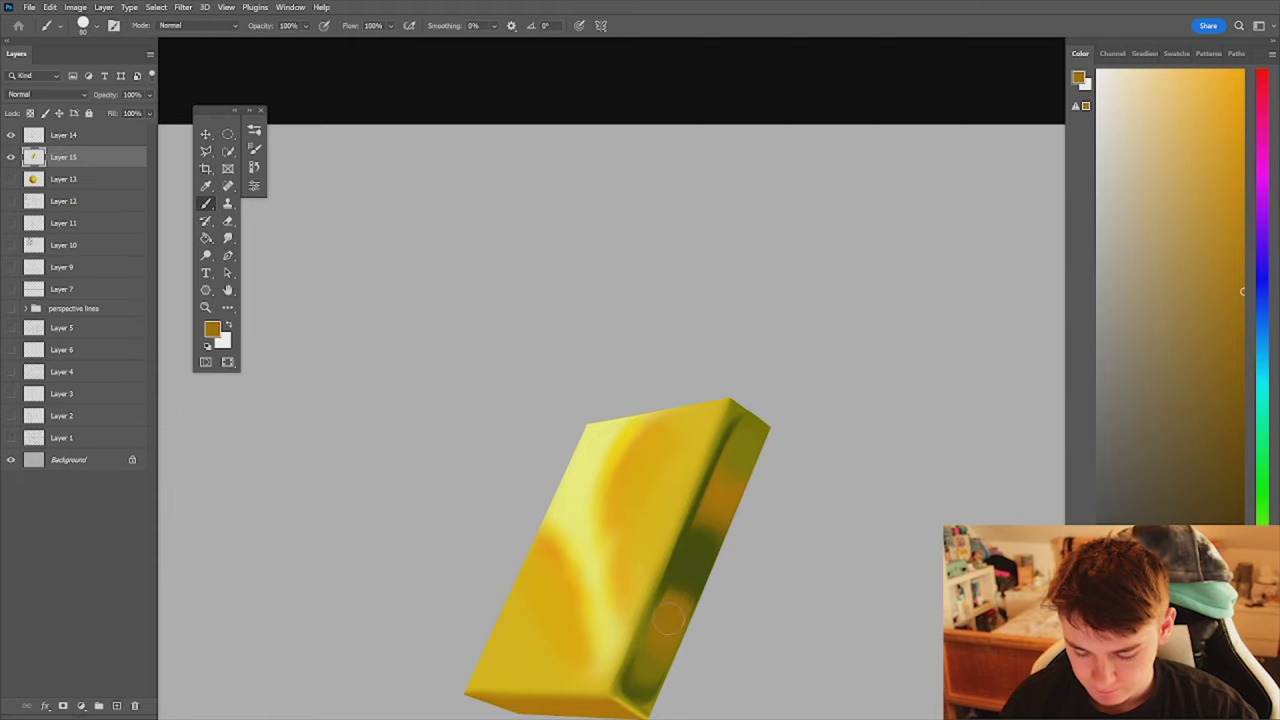
- Sample olive from the upper end of the bar's side face and blend it around that face's orange reflections
alt+click(748, 448)
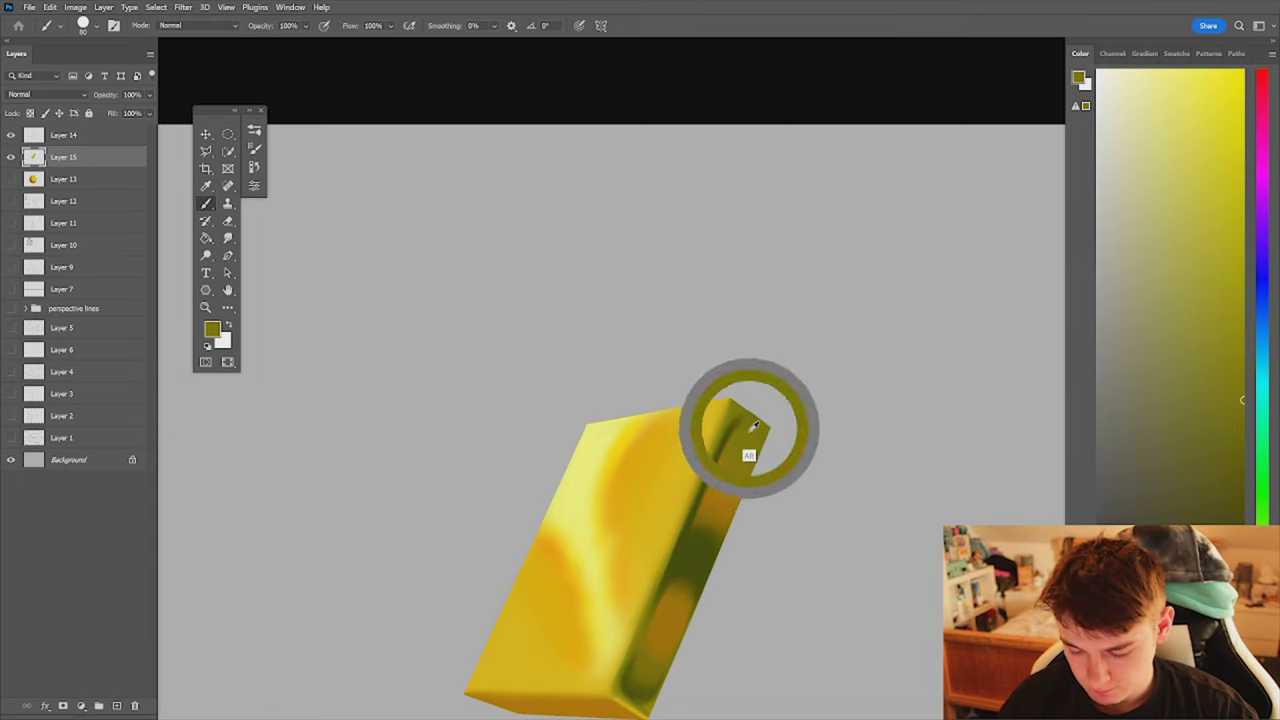
mouse_move(718, 505)
mouse_down()
mouse_move(731, 475)
mouse_move(677, 622)
mouse_up()
key(shift+b)
key(z)
drag(727, 546, 768, 478)
mouse_move(734, 429)
mouse_down()
mouse_move(697, 490)
mouse_move(746, 402)
mouse_move(692, 450)
mouse_up()
key(b)
key(z)
drag(727, 398, 758, 350)
key(shift+b)
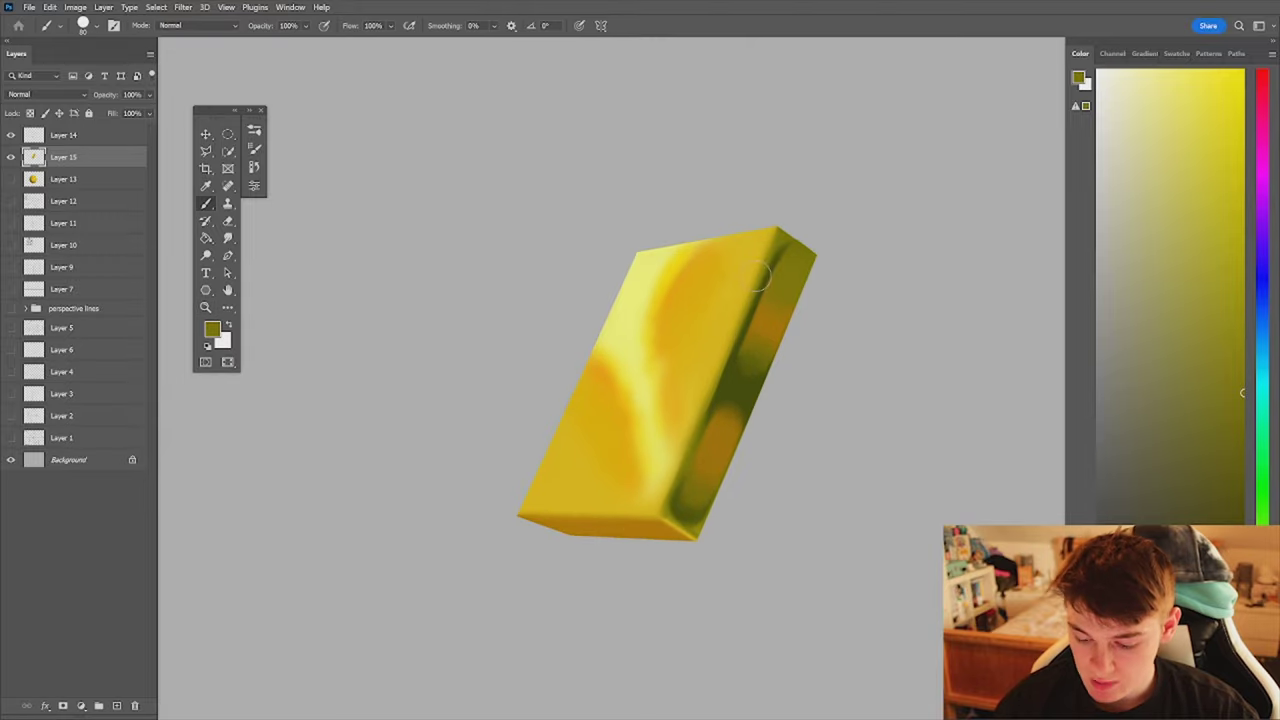
- Sample dark green and paint a straight 15 px line along the edge between the front and side faces, blending it with the Mixer Brush
alt+click(726, 381)
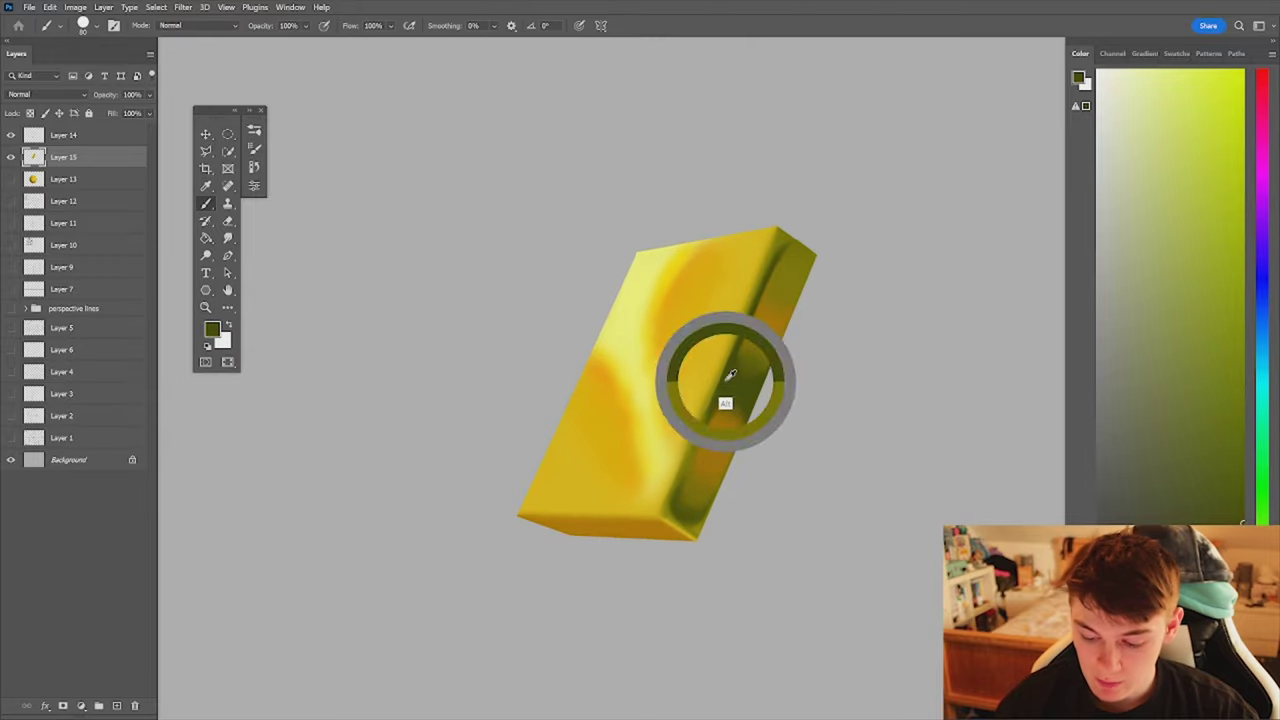
shift+click(765, 276)
shift+click(664, 520)
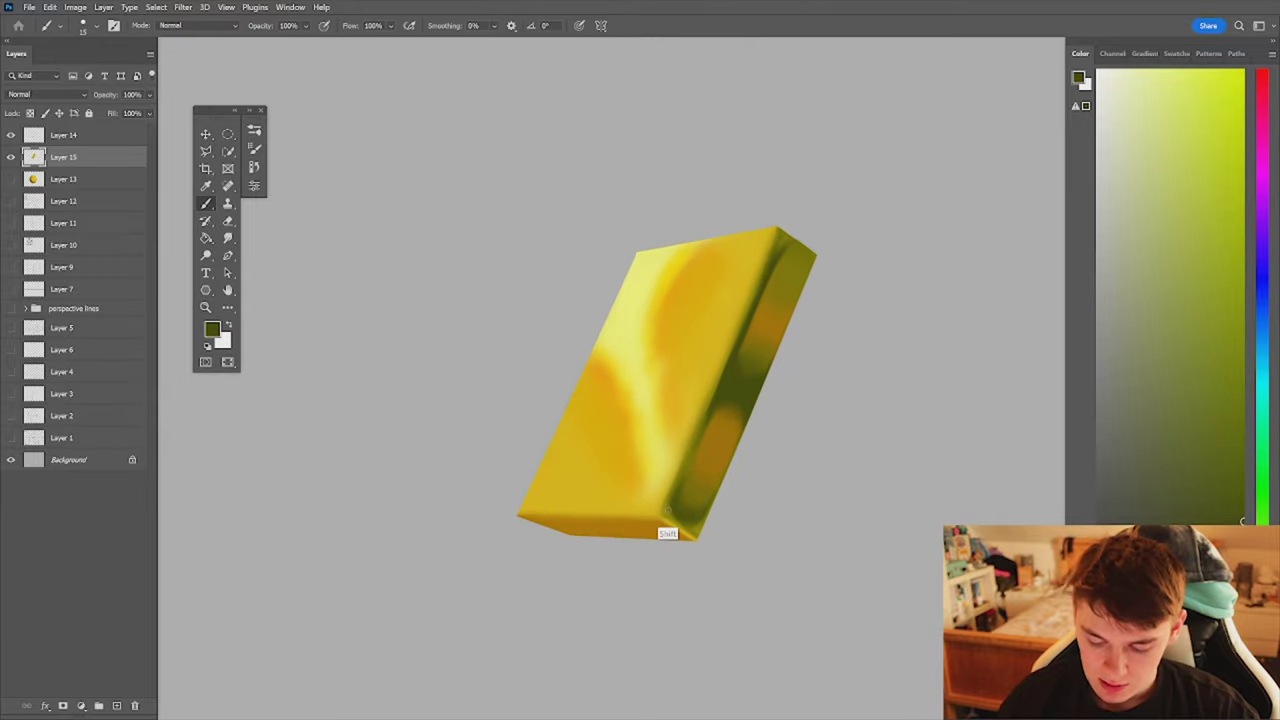
key(z)
drag(769, 349, 714, 440)
scroll(775, 340, up, 6)
key(b)
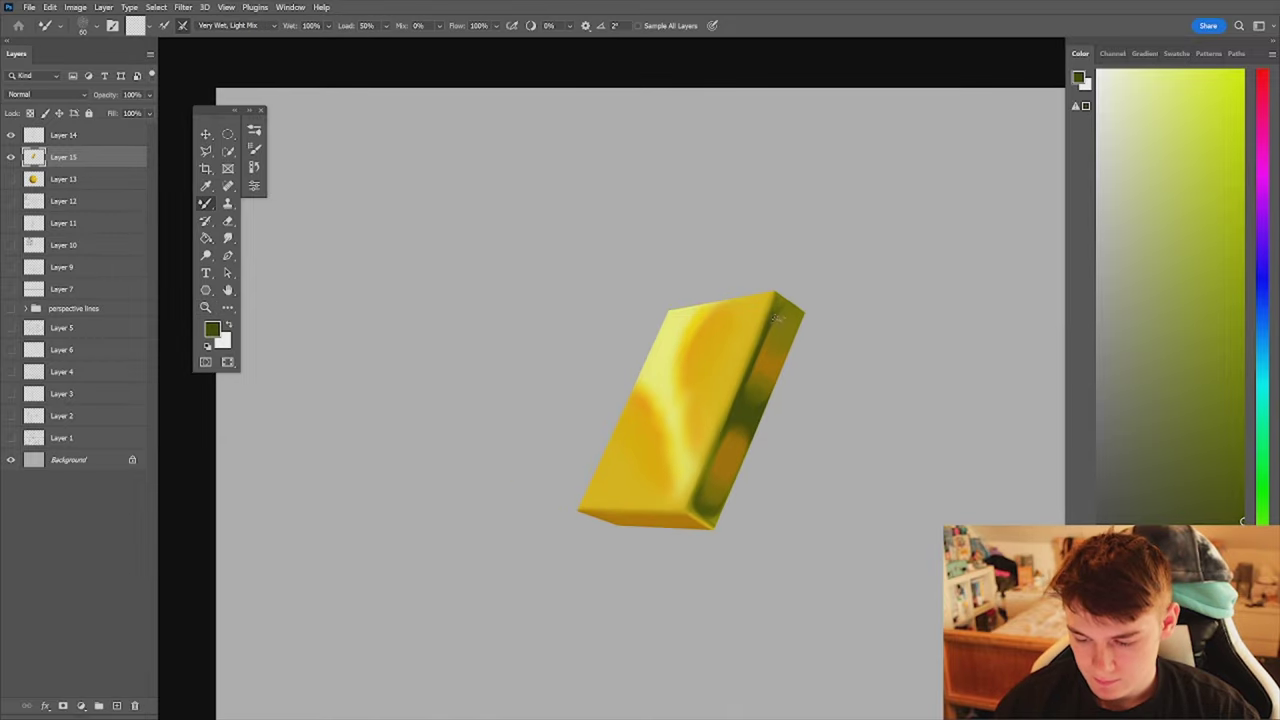
scroll(777, 319, down, 6)
scroll(790, 355, up, 6)
key(shift+b)
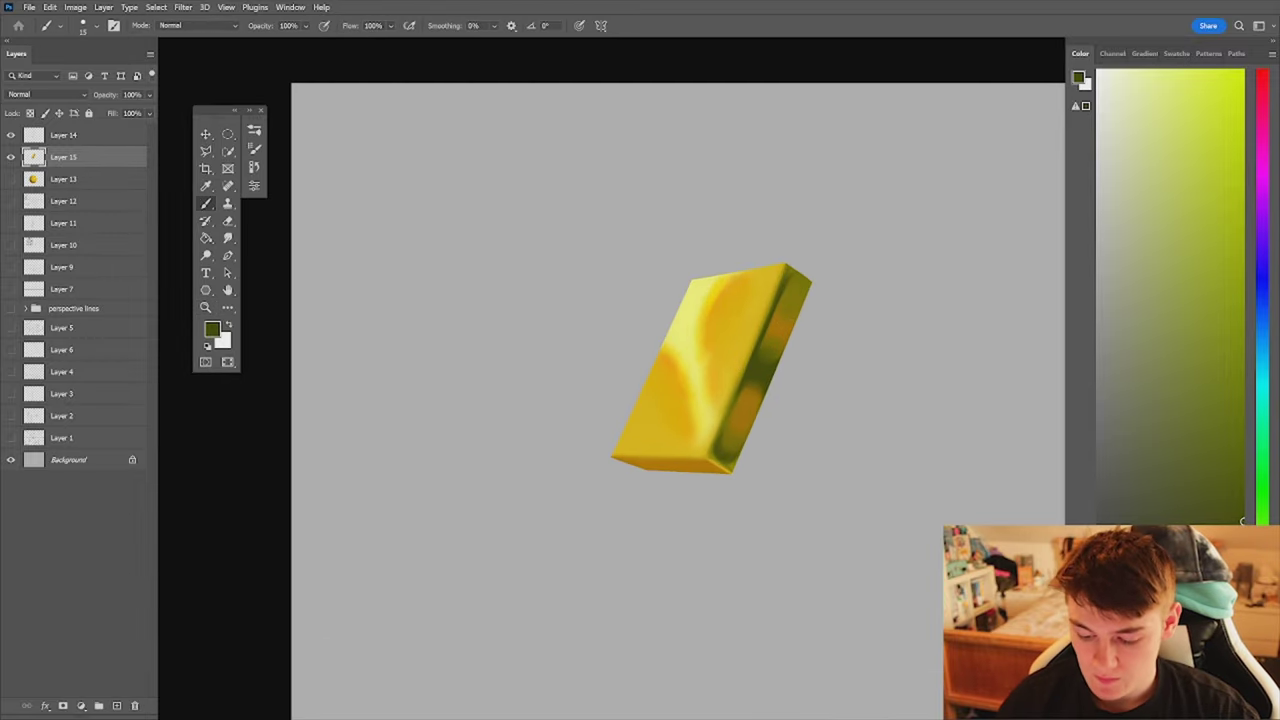
- Paint sampled orange-brown into the lower reflection on the side face with a 35 px brush and blend it with the Mixer Brush
alt+click(645, 440)
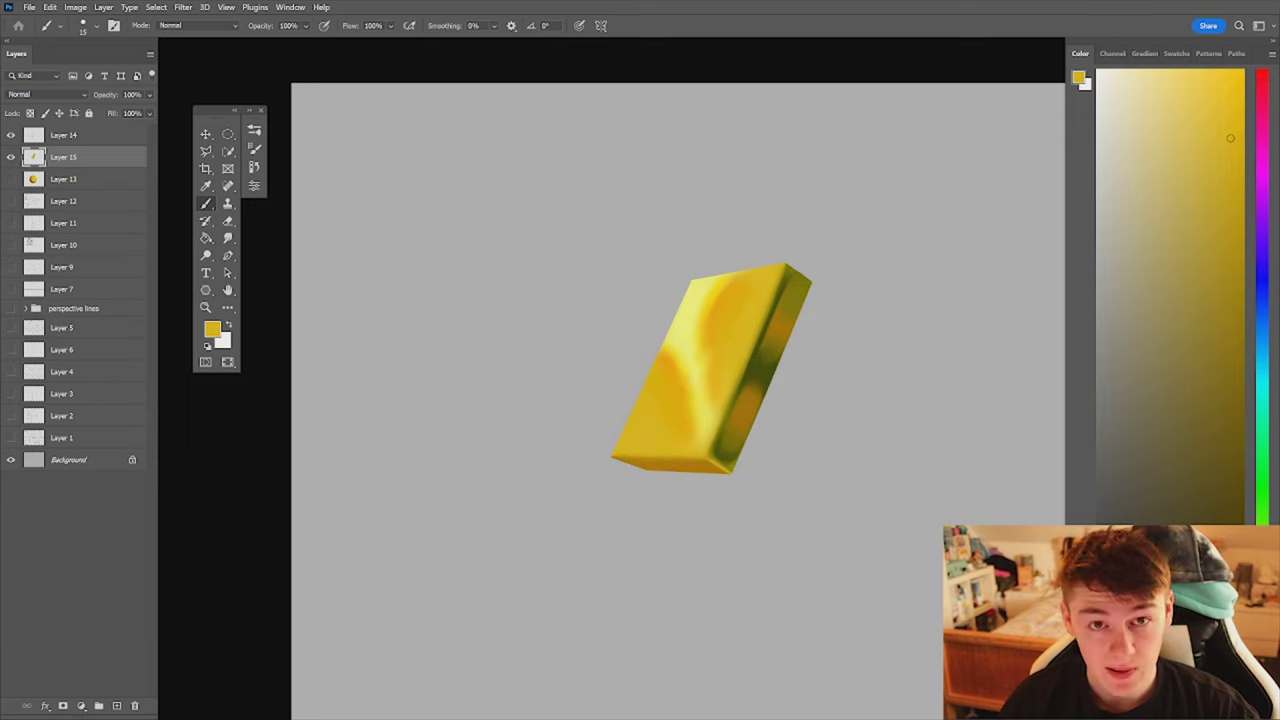
key(bracketright)
key(bracketright)
key(bracketright)
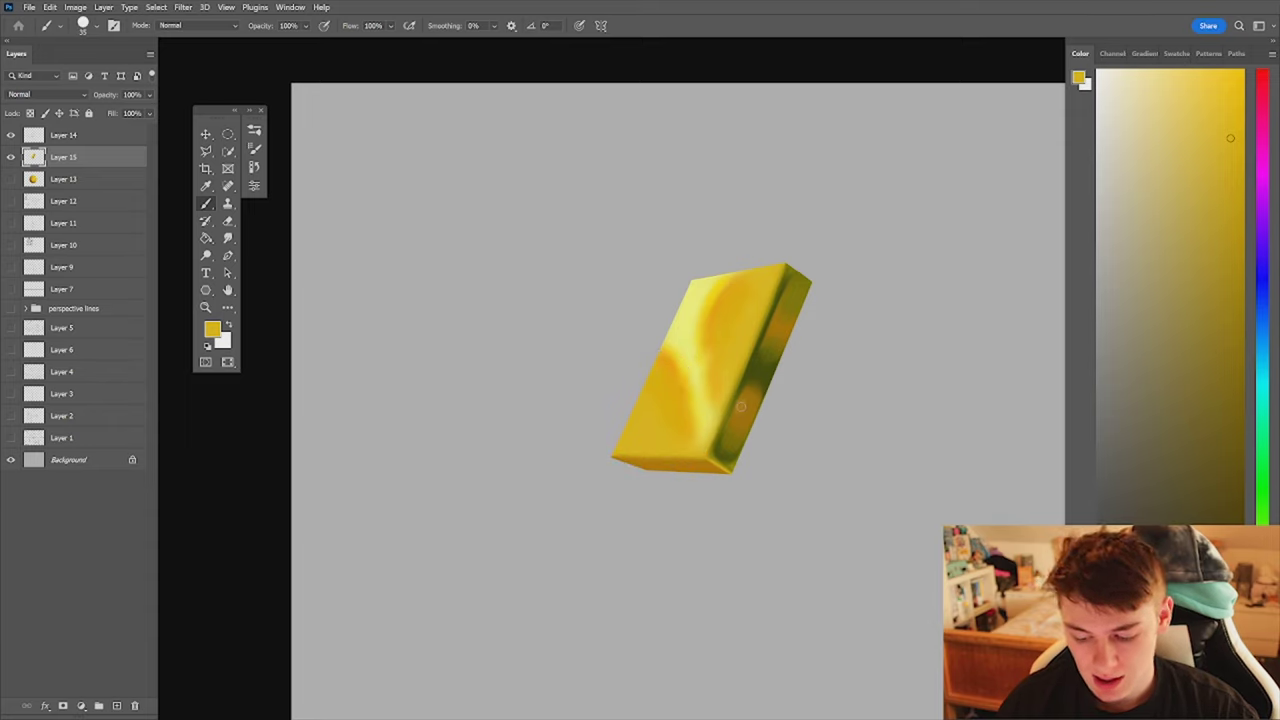
alt+click(754, 397)
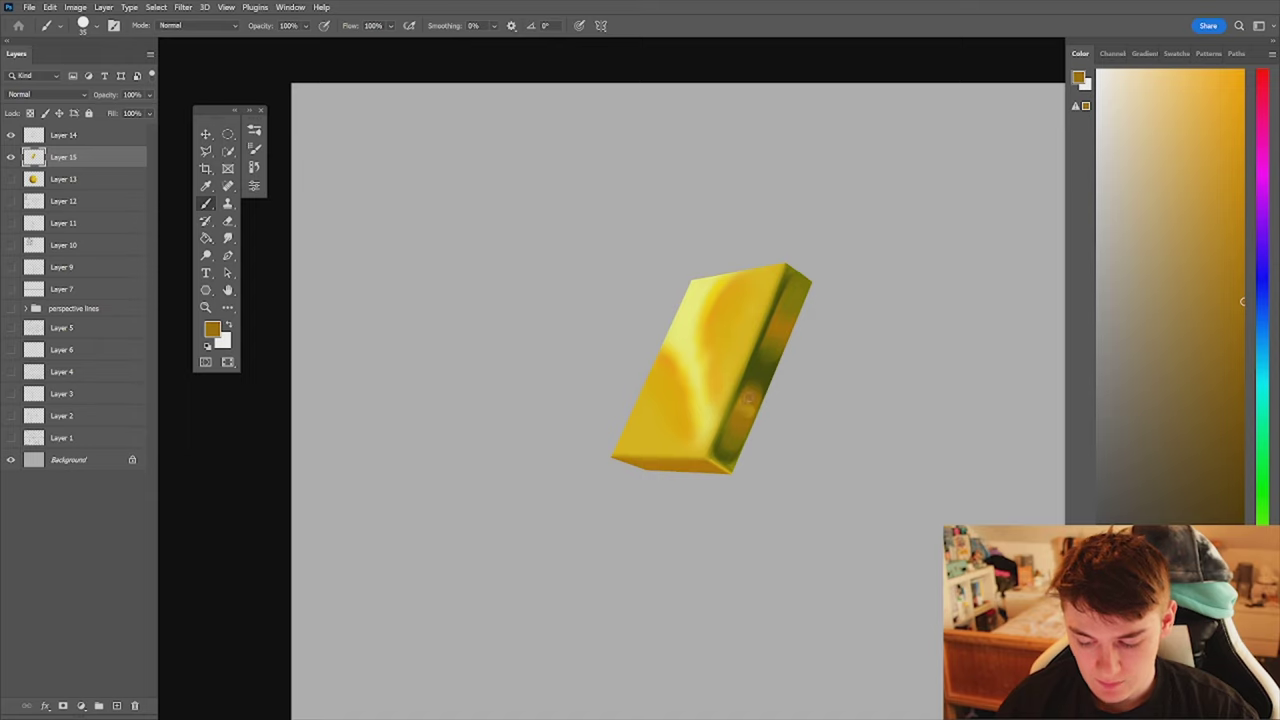
key(z)
alt+click(781, 396)
drag(770, 396, 802, 396)
key(shift+b)
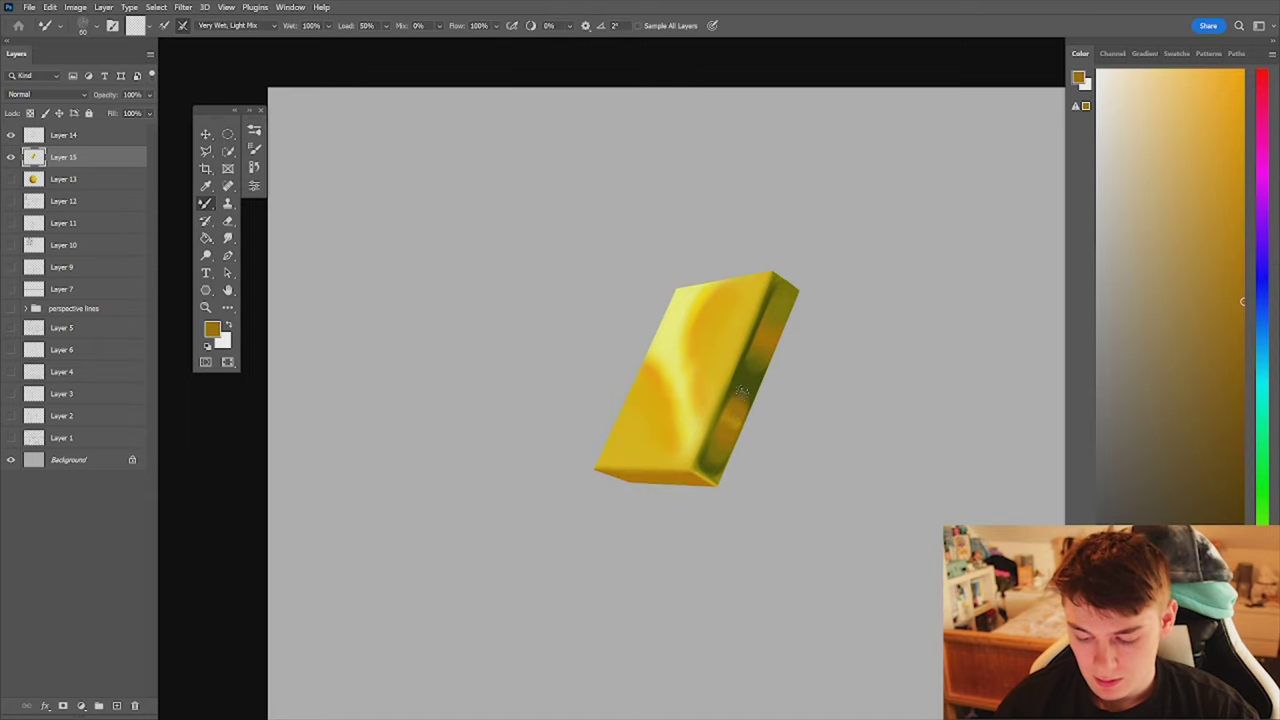
key(shift+b)
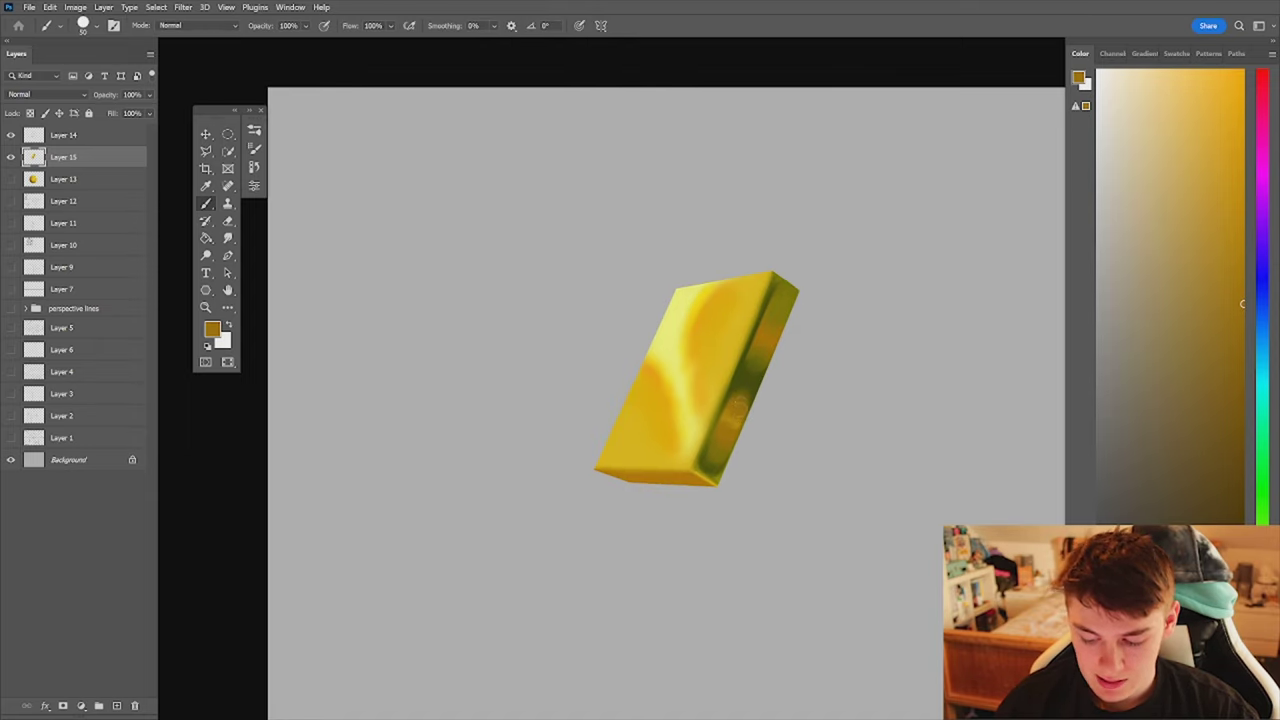
- Paint sampled olive over the transition between the side face's dark band and its lower orange reflection
alt+click(741, 393)
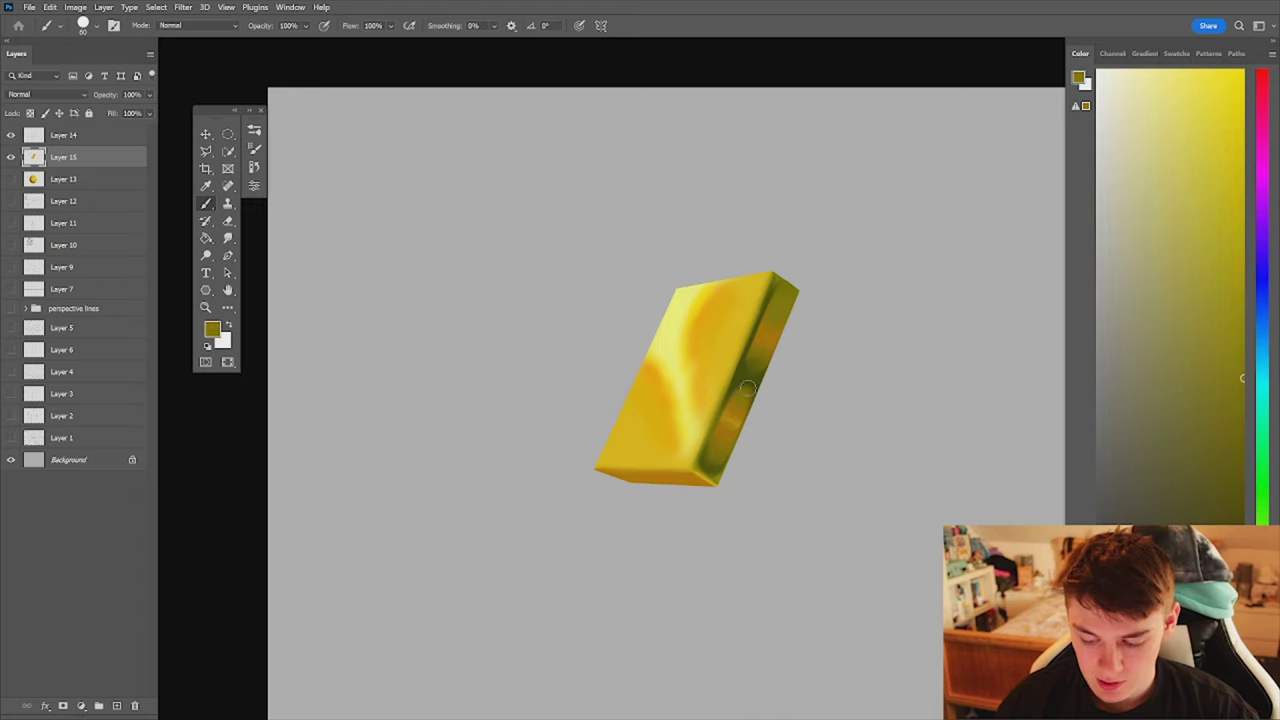
key(z)
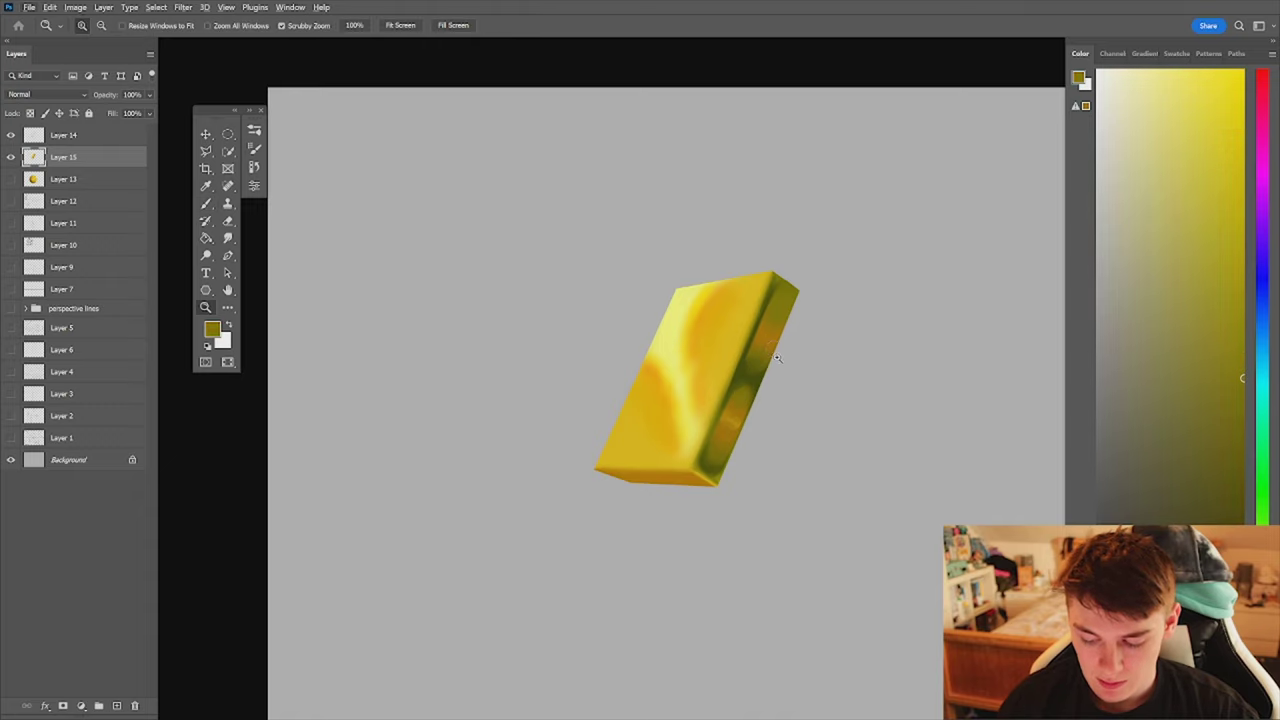
alt+click(768, 393)
key(ctrl+h)
drag(770, 378, 801, 328)
key(ctrl+h)
key(b)
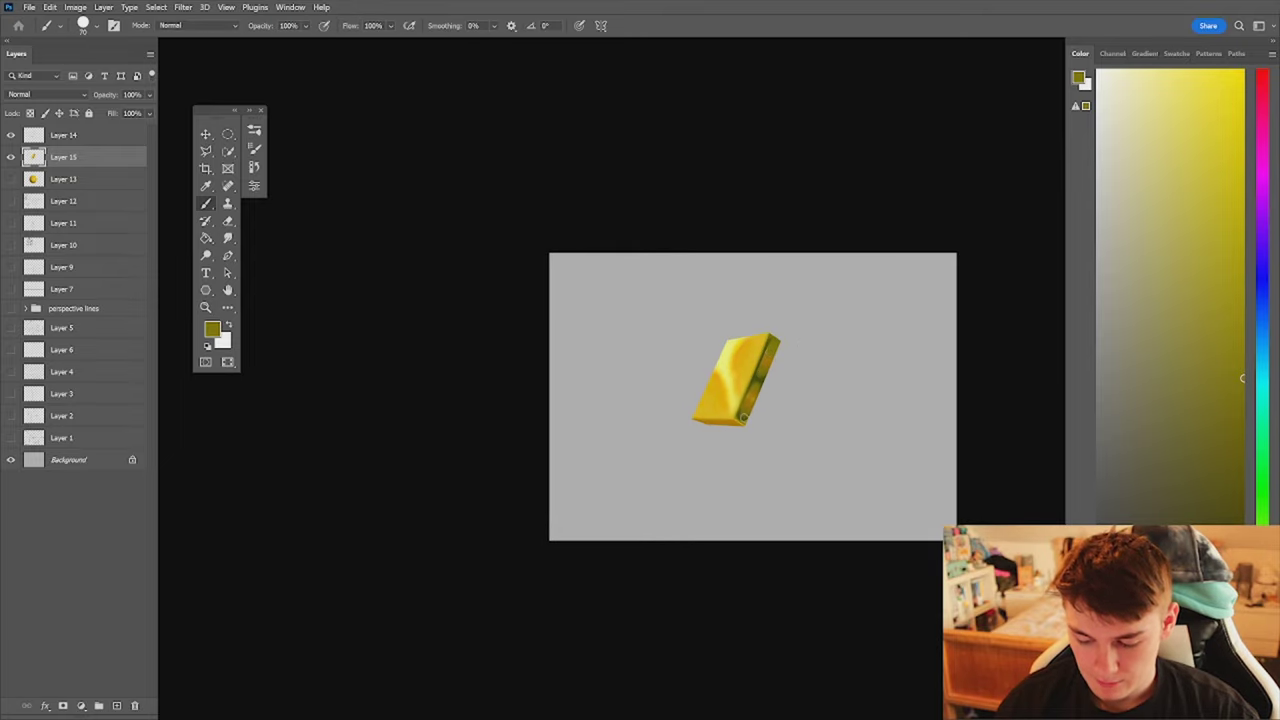
- Sample dark green from the side face and deepen the dark band across its middle
key(z)
mouse_move(778, 404)
mouse_down()
mouse_move(746, 430)
mouse_move(803, 352)
mouse_up()
key(b)
alt+click(800, 427)
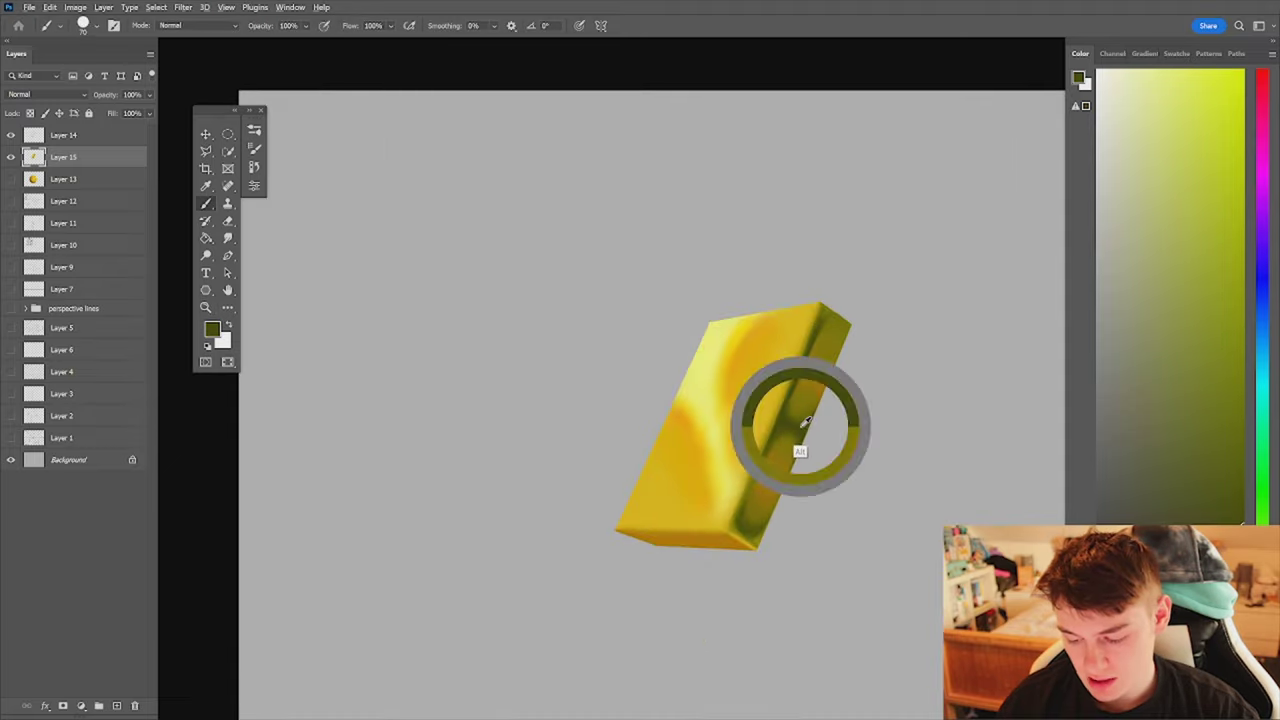
key(])
drag(798, 413, 791, 434)
- Sample olive from the side face's upper end and soften the tones around the dark band with a 70 px brush
alt+click(835, 343)
key(z)
alt+click(806, 448)
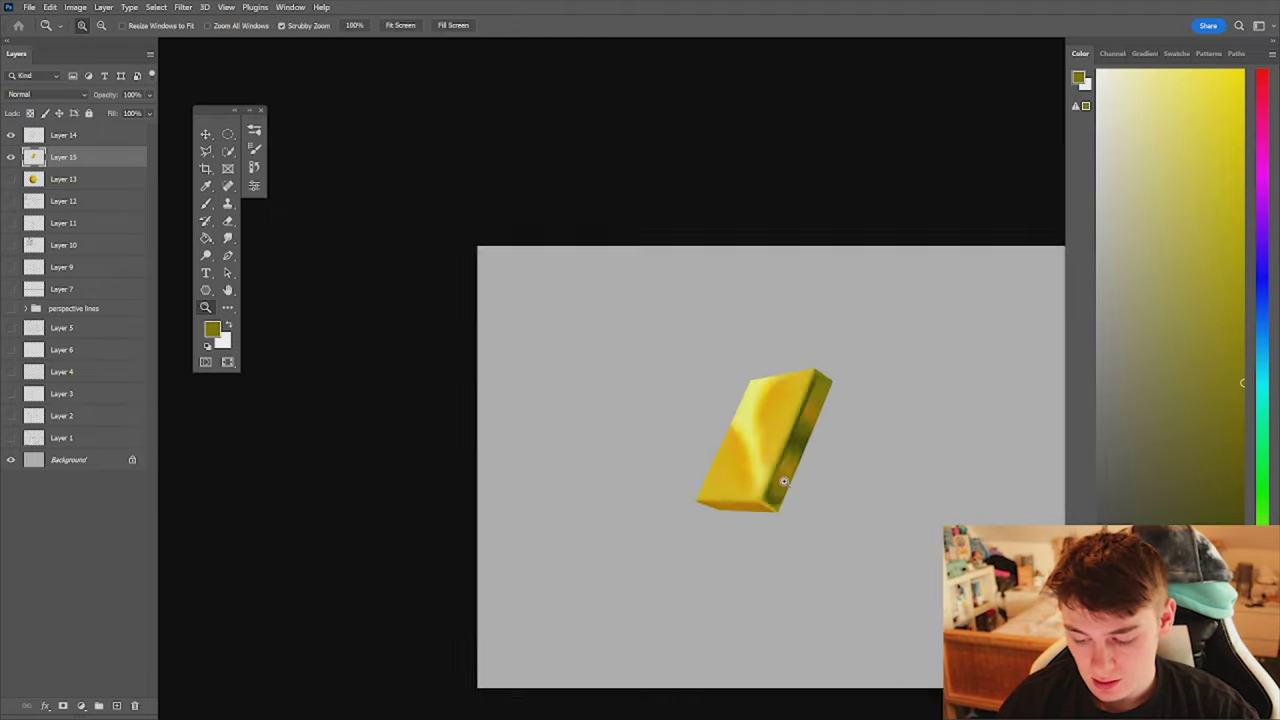
alt+click(822, 447)
click(822, 447)
key(b)
key(bracketleft)
key(bracketleft)
key(bracketleft)
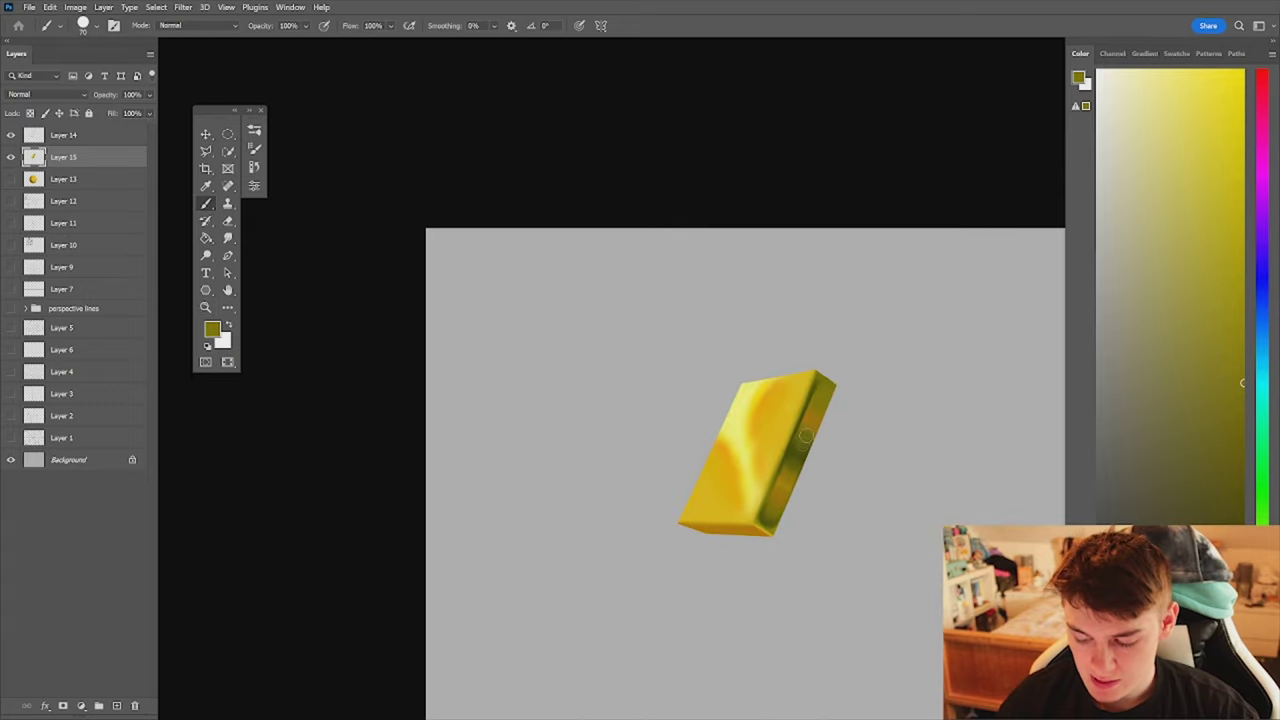
- Sample dark green from the middle band and reinforce the dark reflection on the side face
alt+click(792, 450)
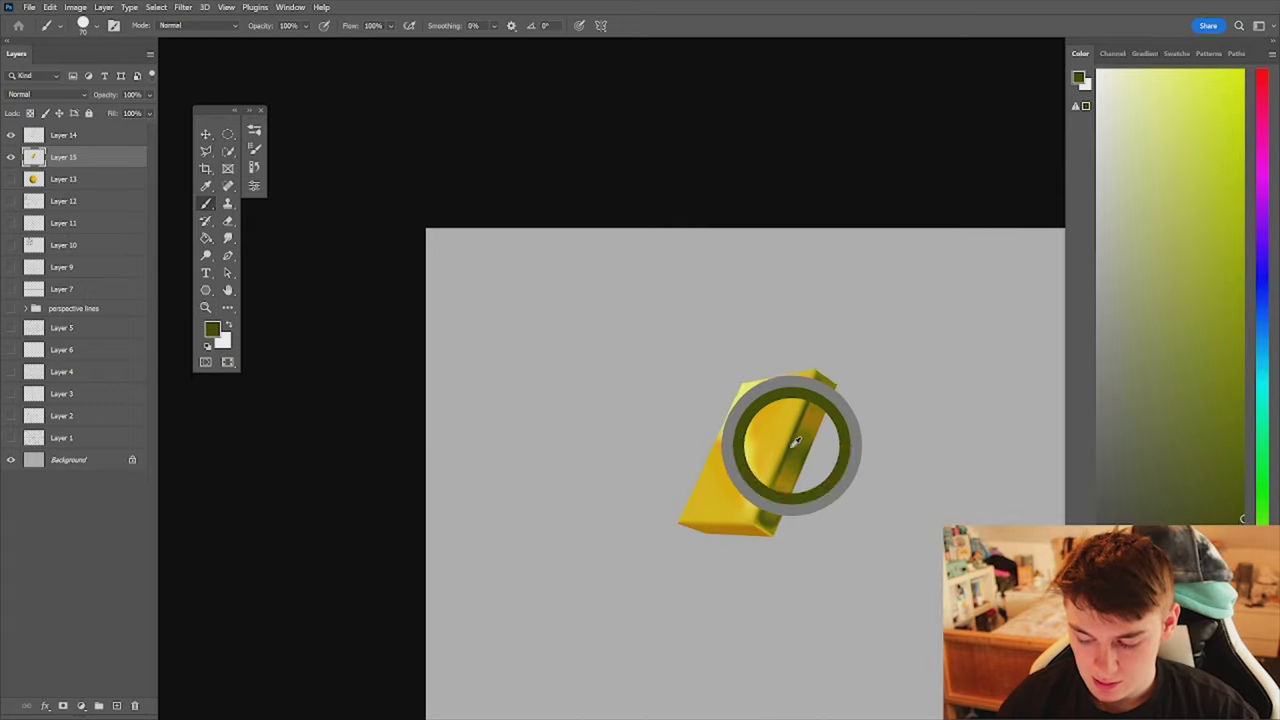
key(e)
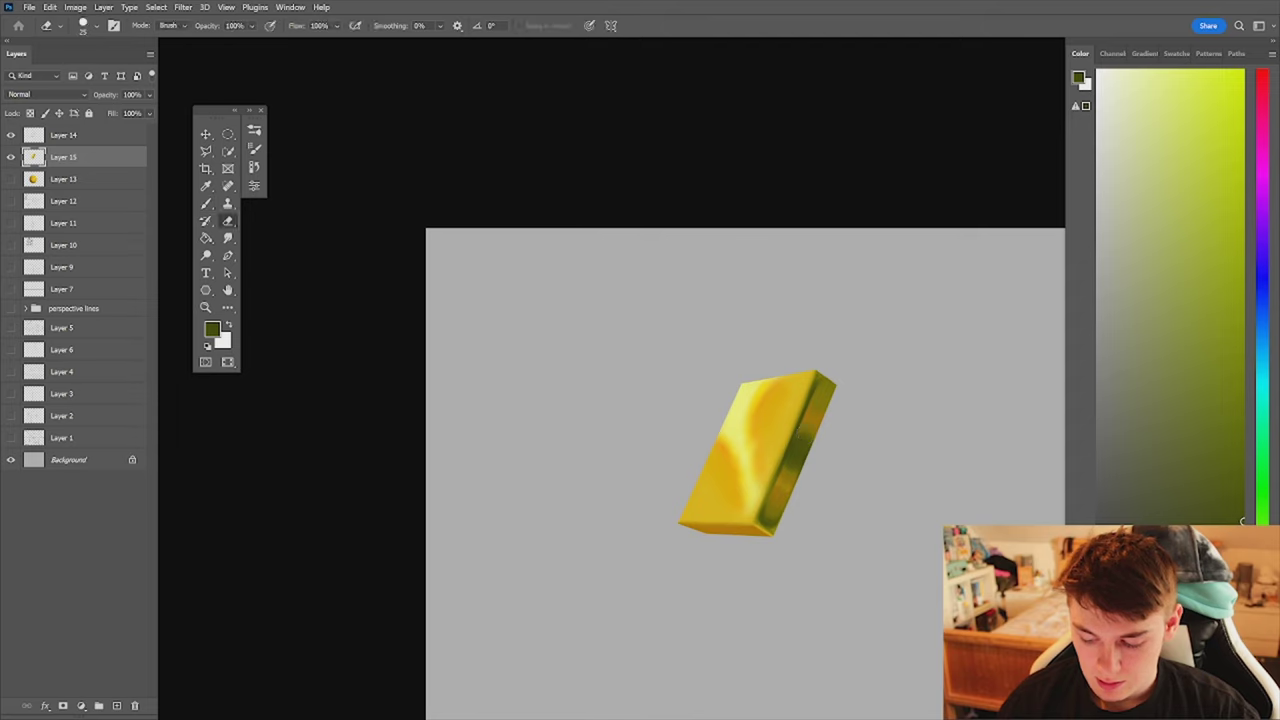
key(z)
mouse_move(842, 408)
mouse_down()
mouse_move(811, 451)
mouse_move(882, 392)
mouse_up()
key(b)
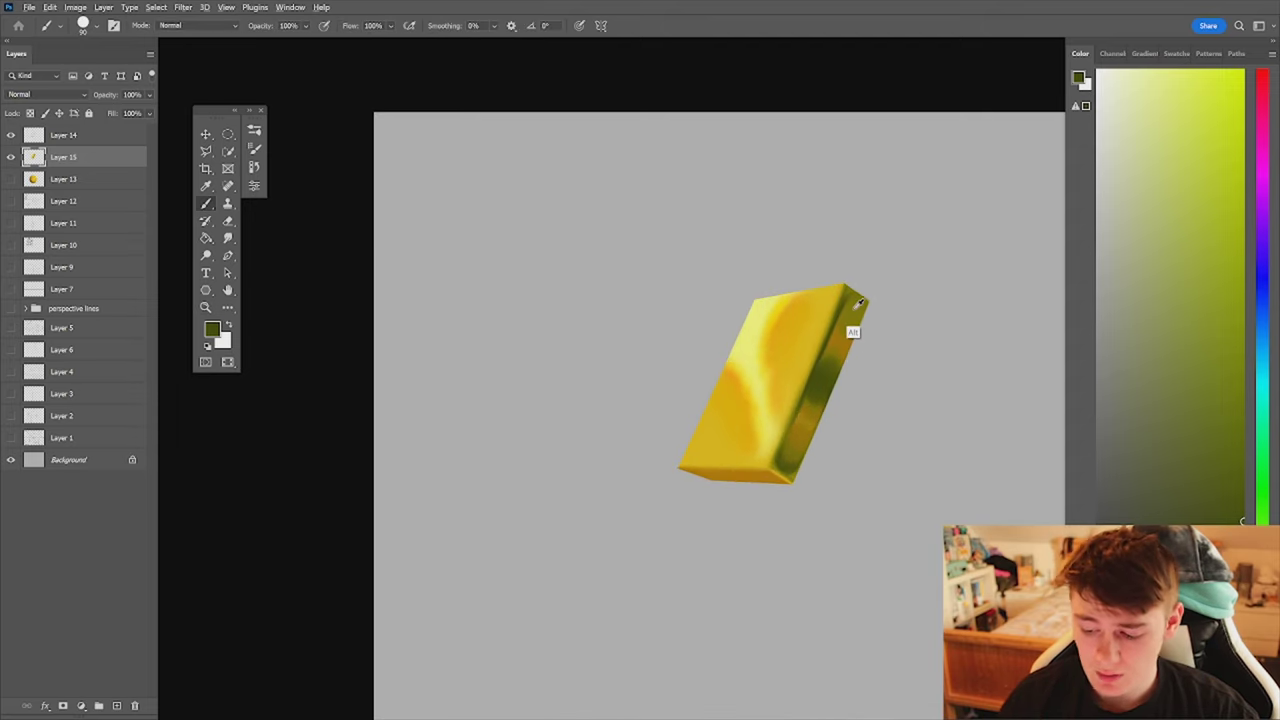
- Lock the layer's transparent pixels and shade the bar's bottom face with sampled olive at its ends and orange-brown between them
alt+click(853, 315)
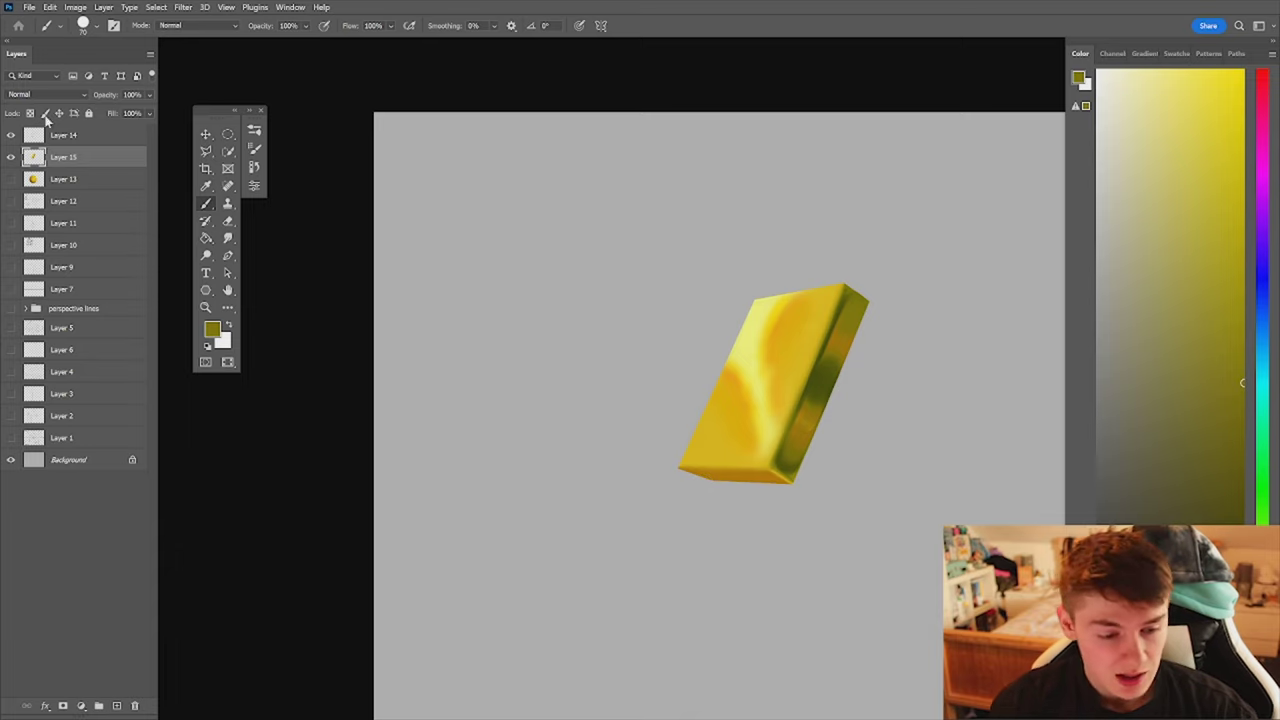
click(29, 113)
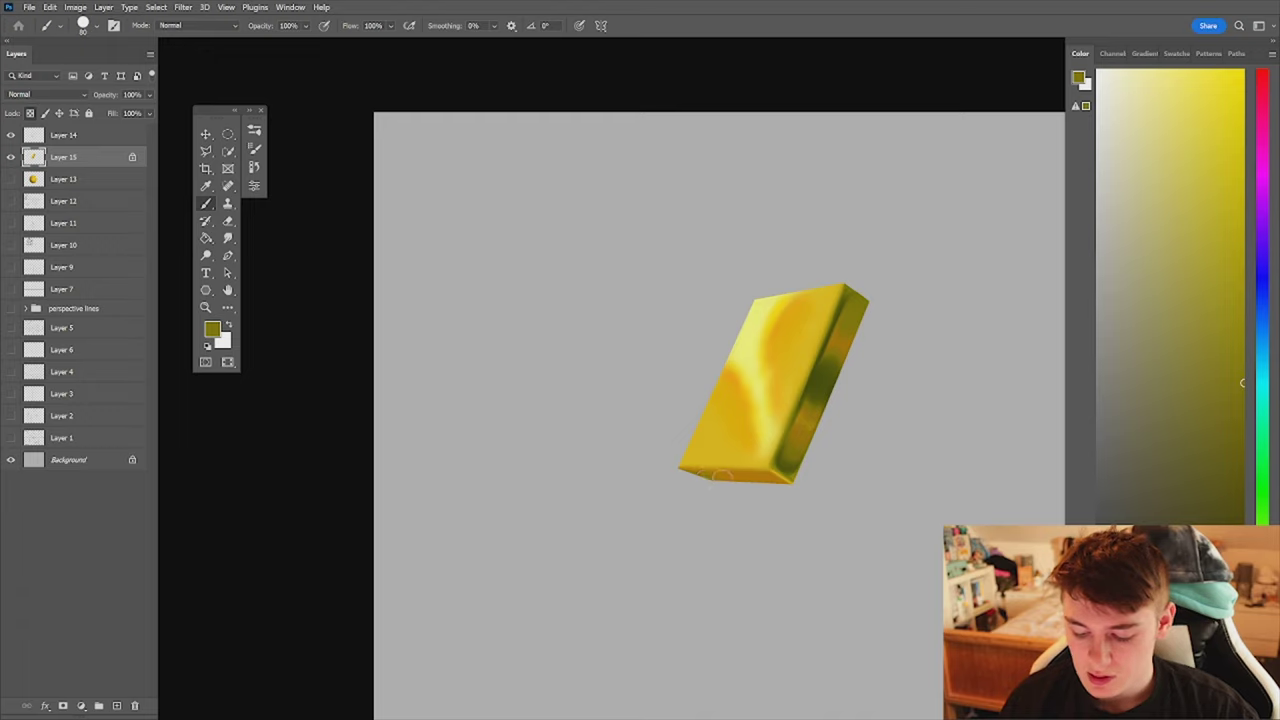
alt+click(728, 476)
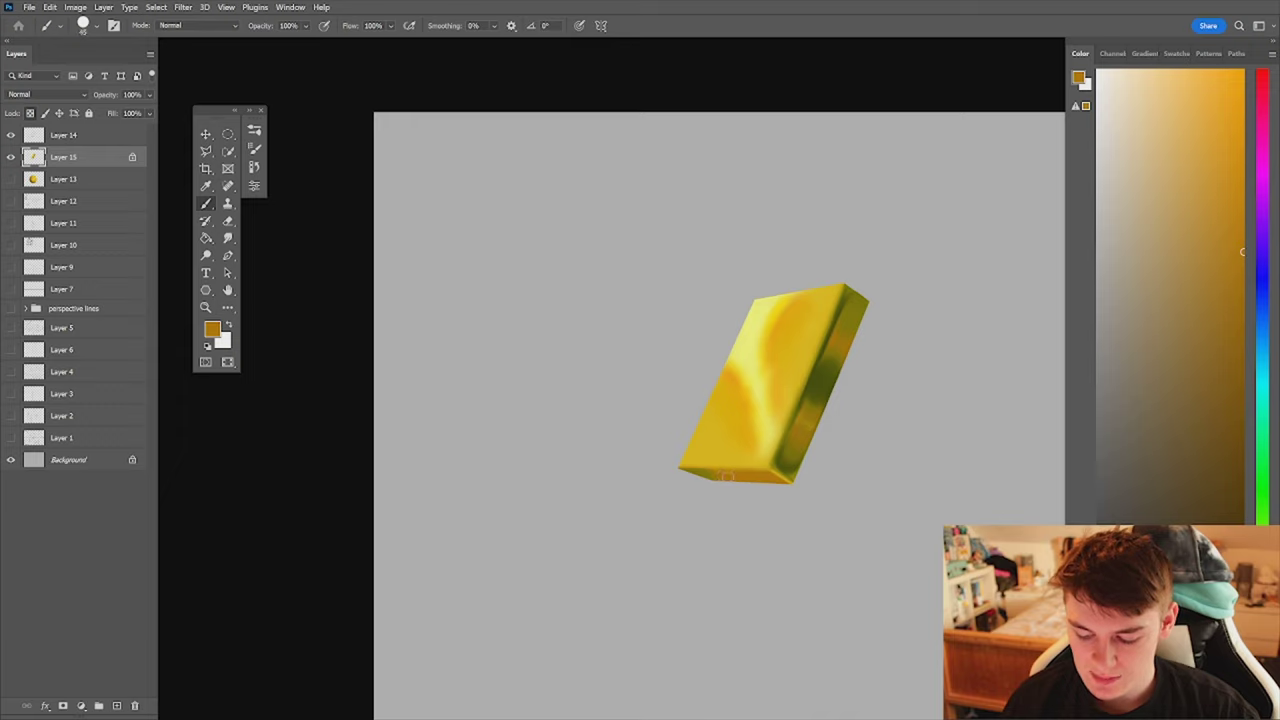
alt+click(700, 465)
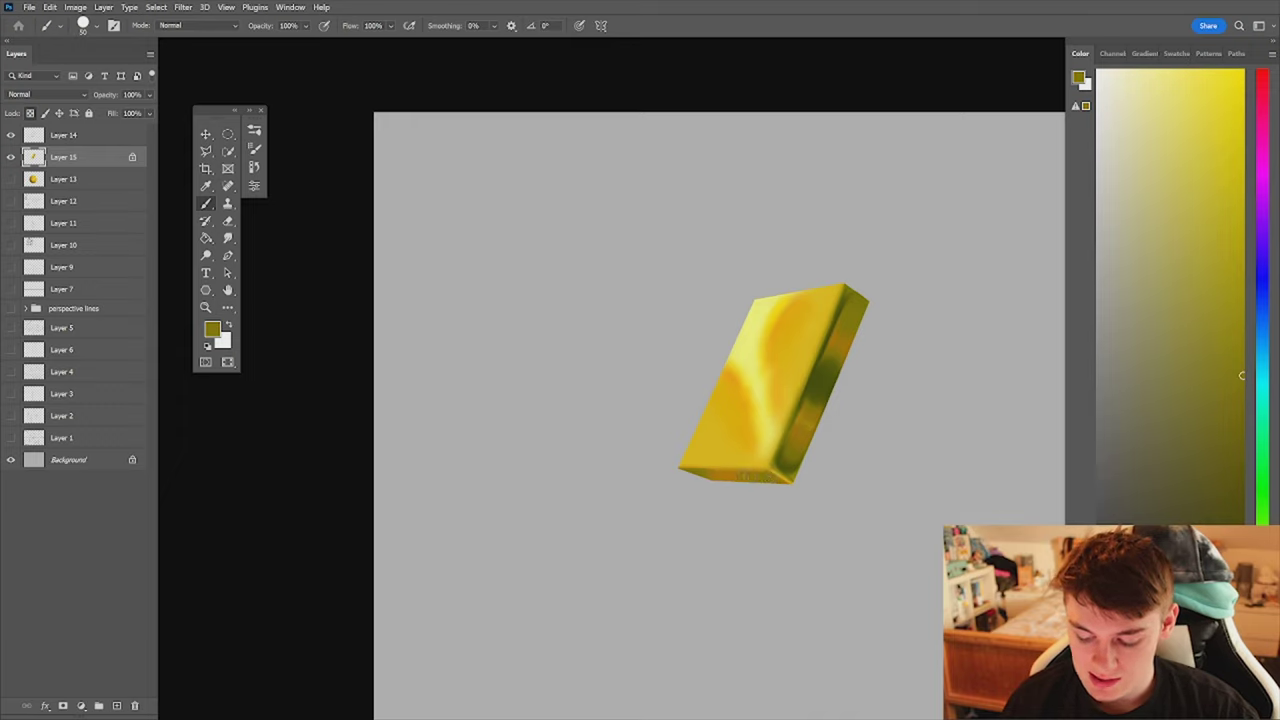
alt+click(724, 477)
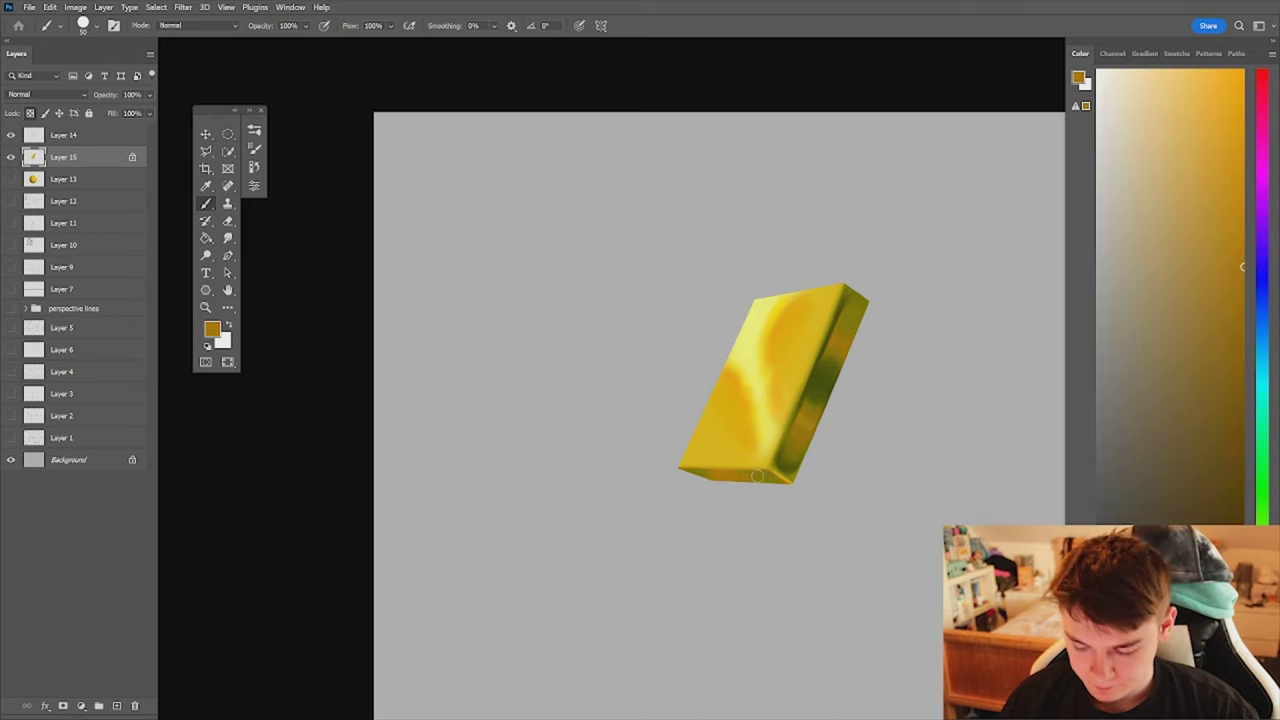
- Sample gold and pale yellow and paint a thin highlight along the edge between the front and bottom faces
alt+click(731, 484)
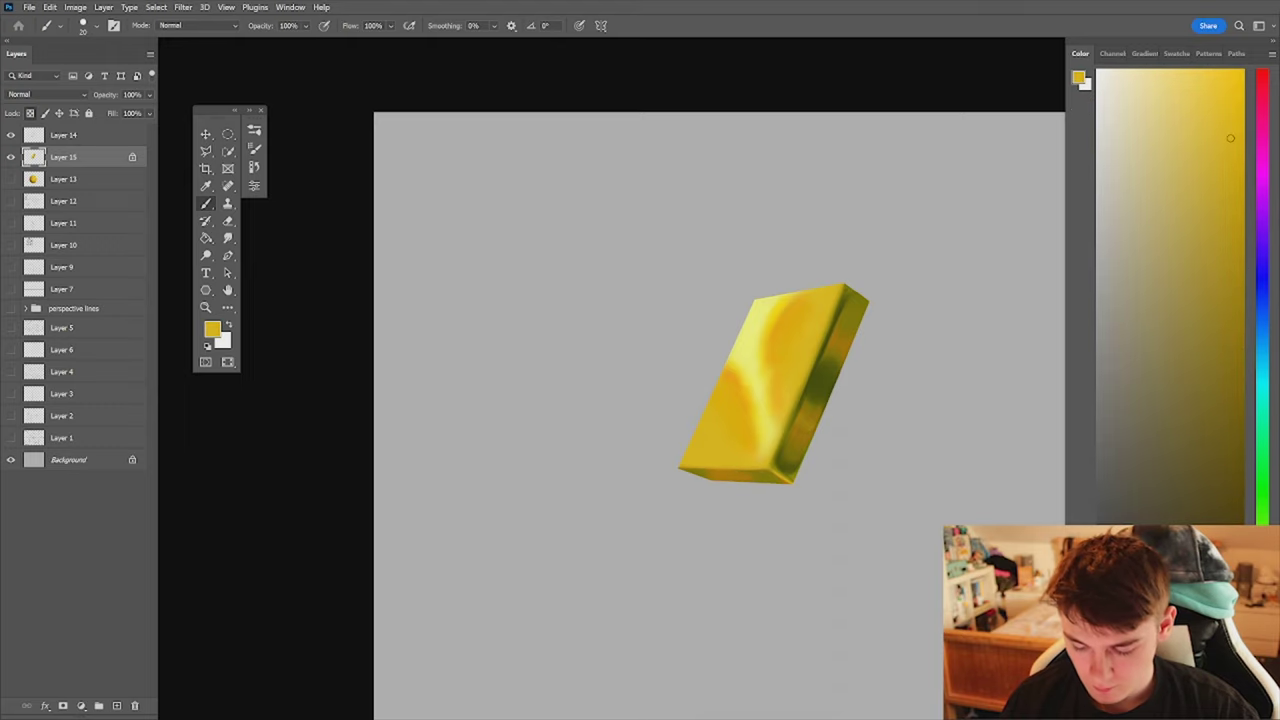
key(z)
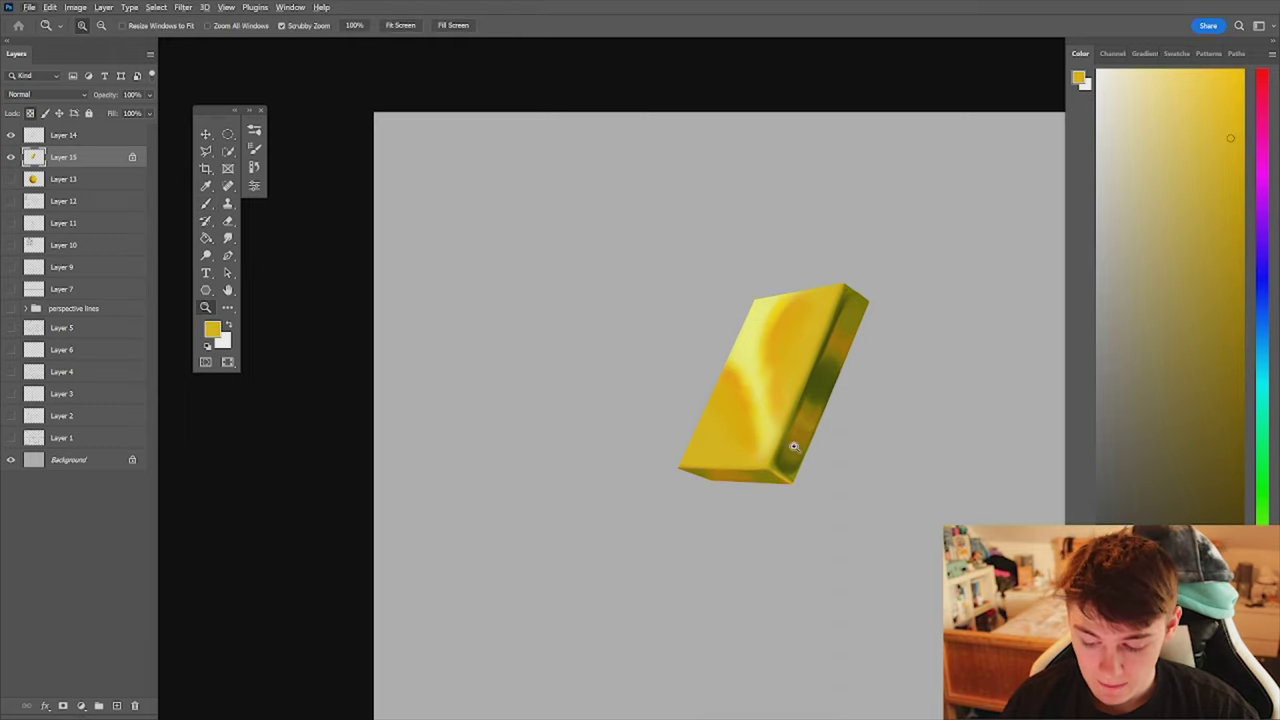
mouse_move(794, 447)
mouse_down()
mouse_move(750, 447)
mouse_move(792, 445)
mouse_up()
key(b)
alt+click(740, 411)
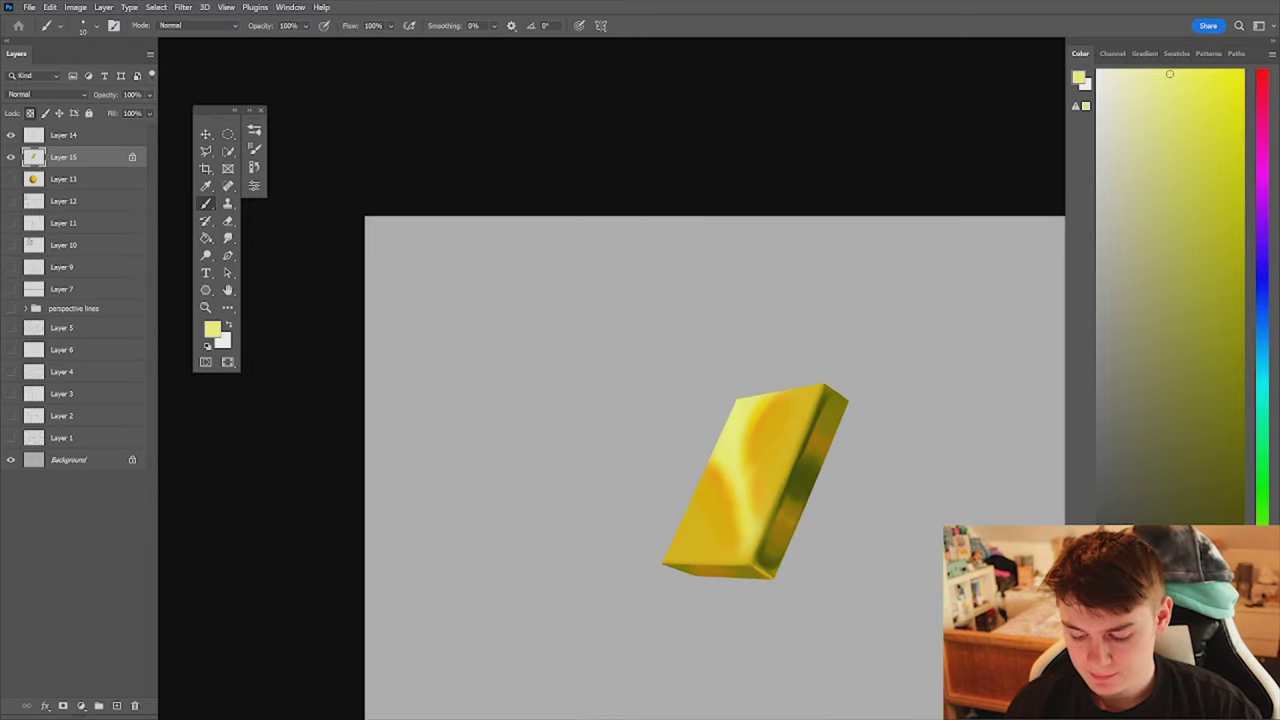
key(z)
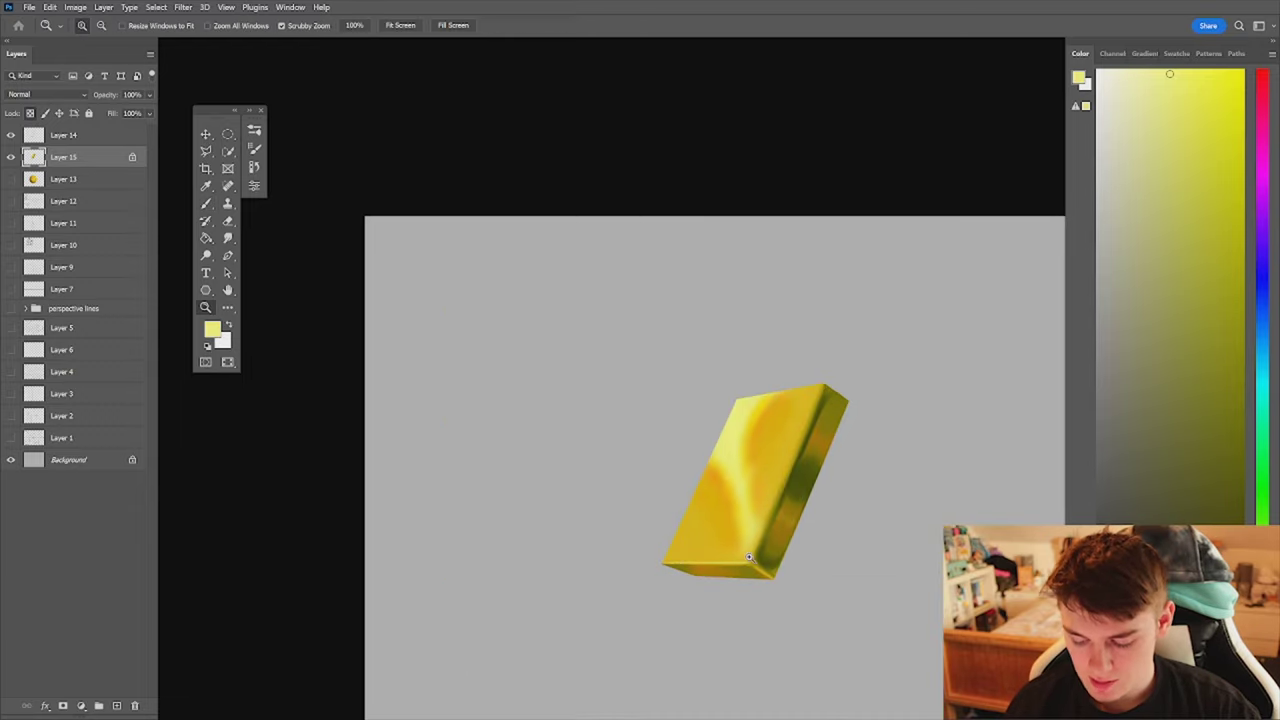
alt+click(748, 557)
click(752, 555)
- Blend the pale highlight along the front face's bottom edge into the gold with a 15 px Mixer Brush
key(b)
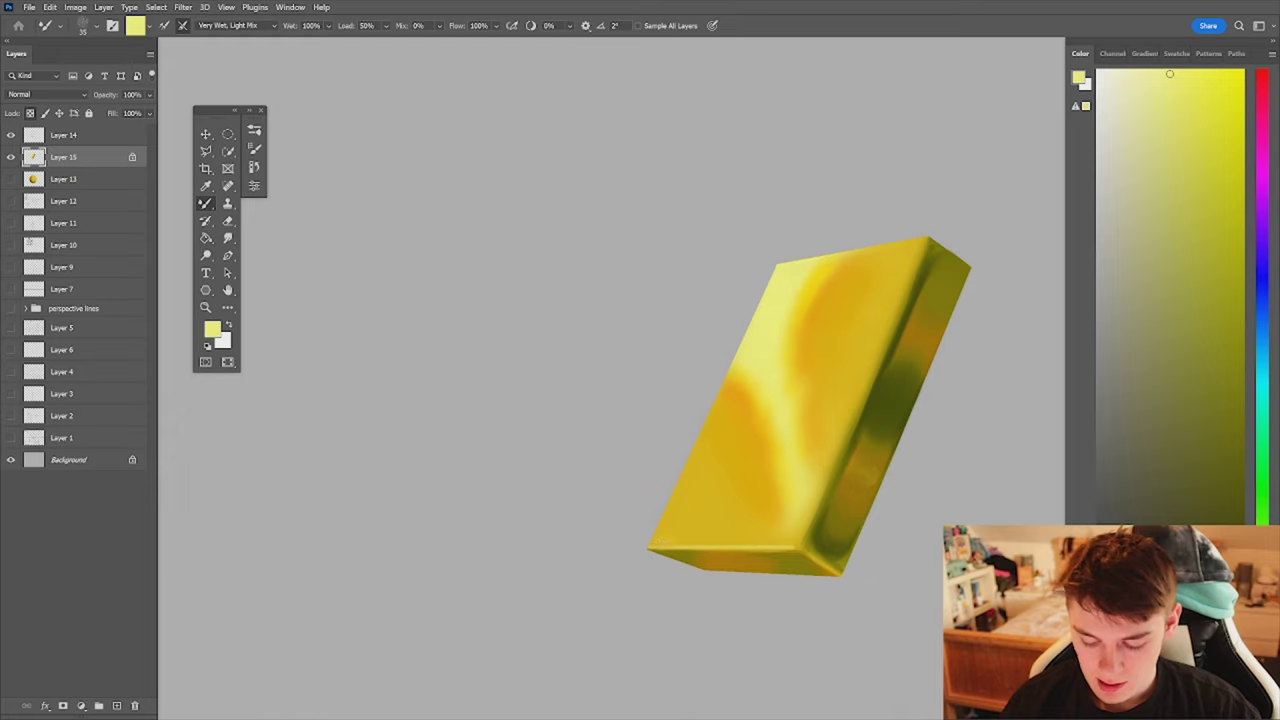
key(z)
click(710, 521)
key(b)
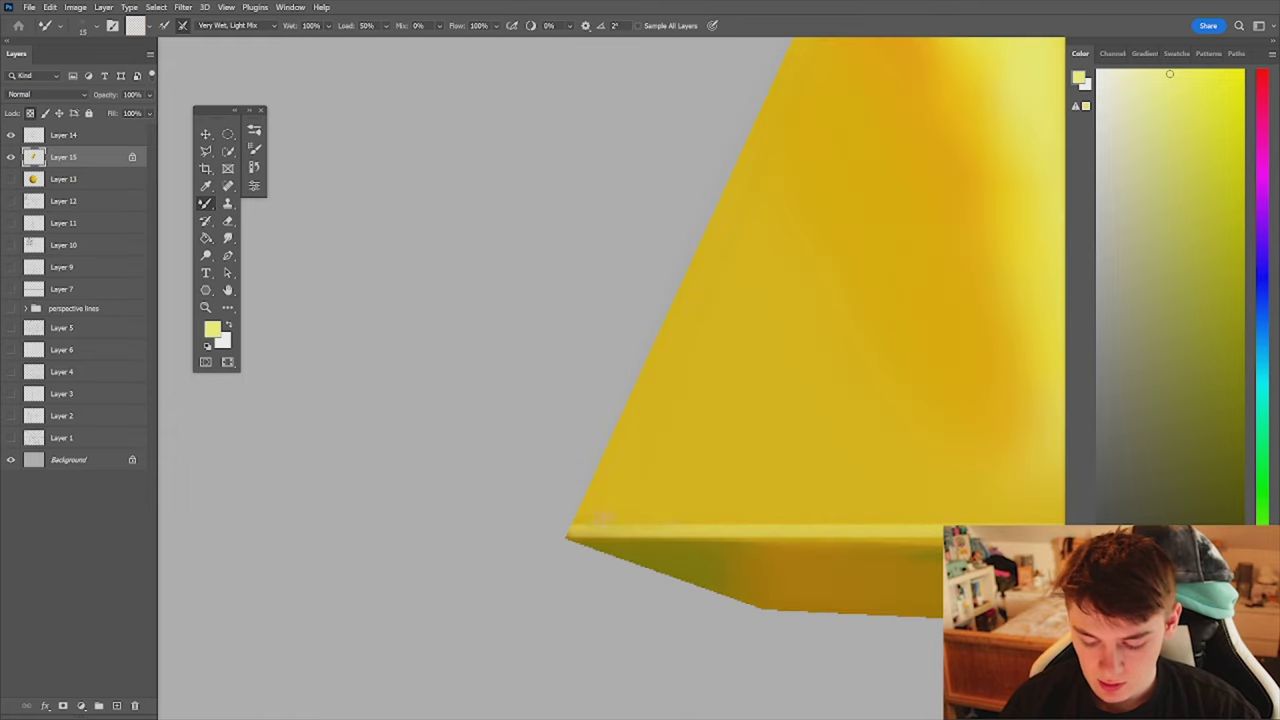
drag(842, 554, 683, 533)
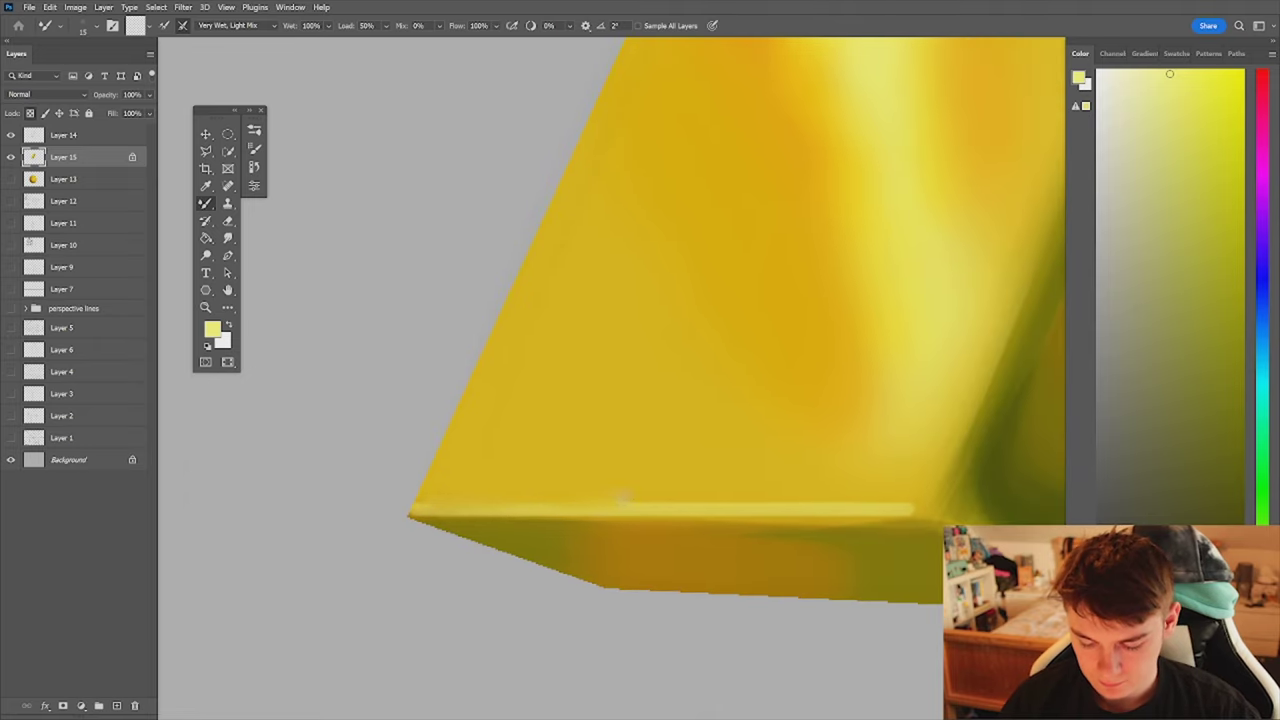
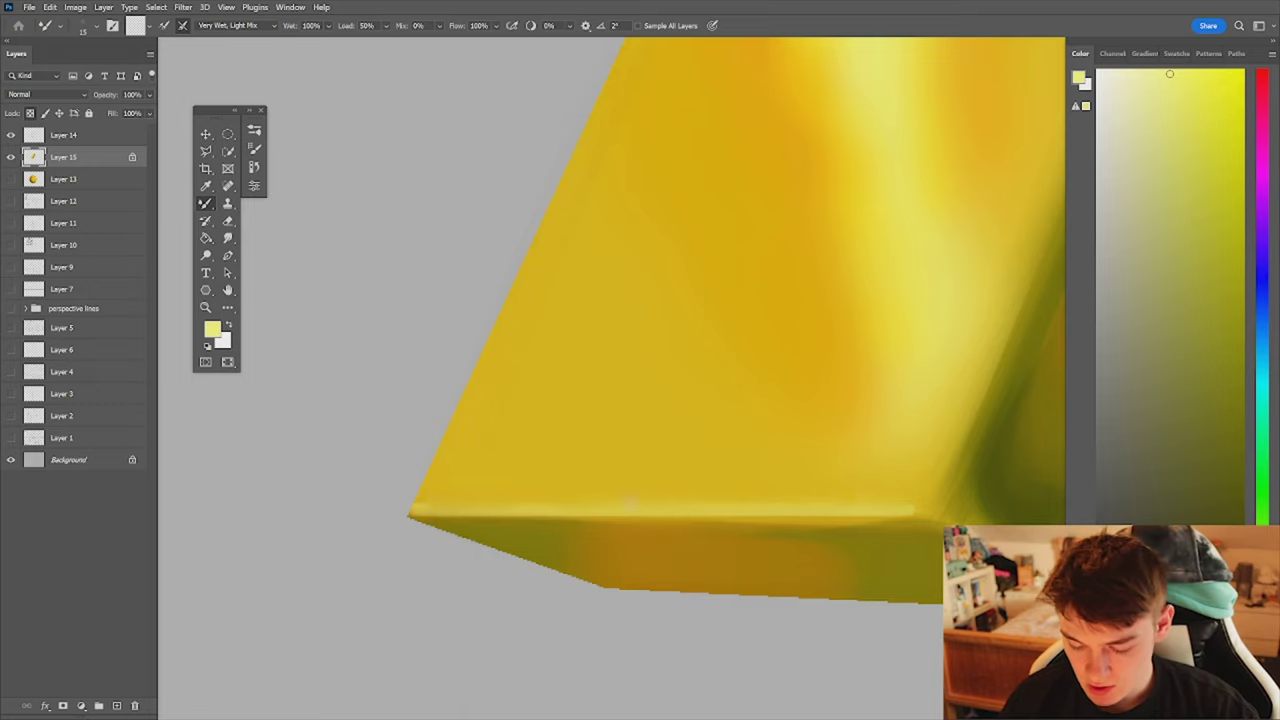
mouse_move(806, 510)
mouse_down()
mouse_move(746, 537)
mouse_move(835, 530)
mouse_up()
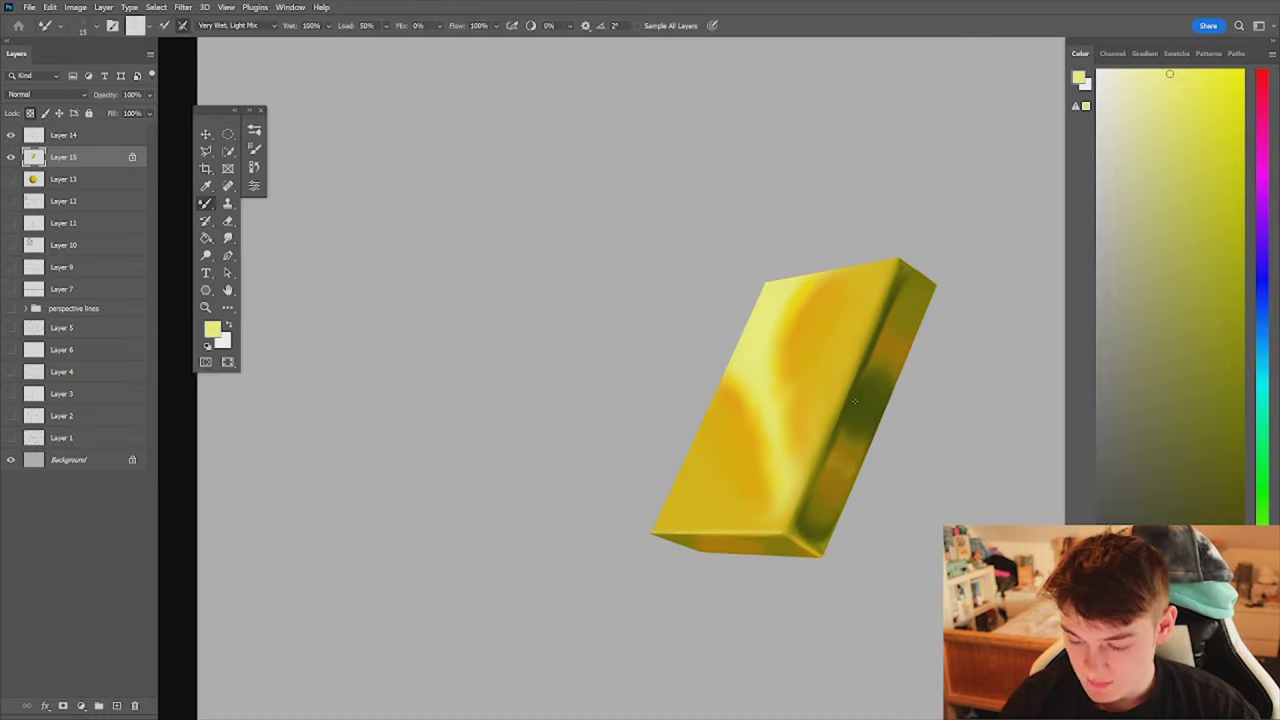
key(shift+b)
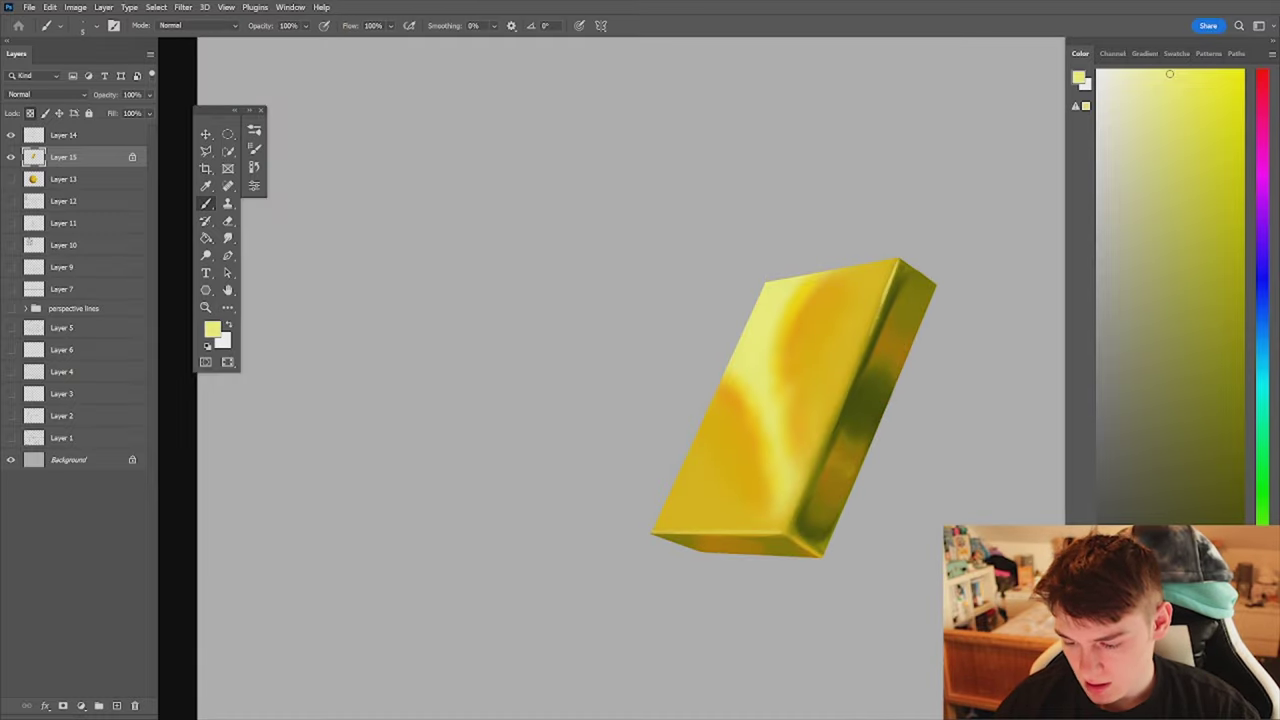
- Sample gold from the front face and touch up its edge highlights with the Brush and Mixer Brush
alt+click(794, 330)
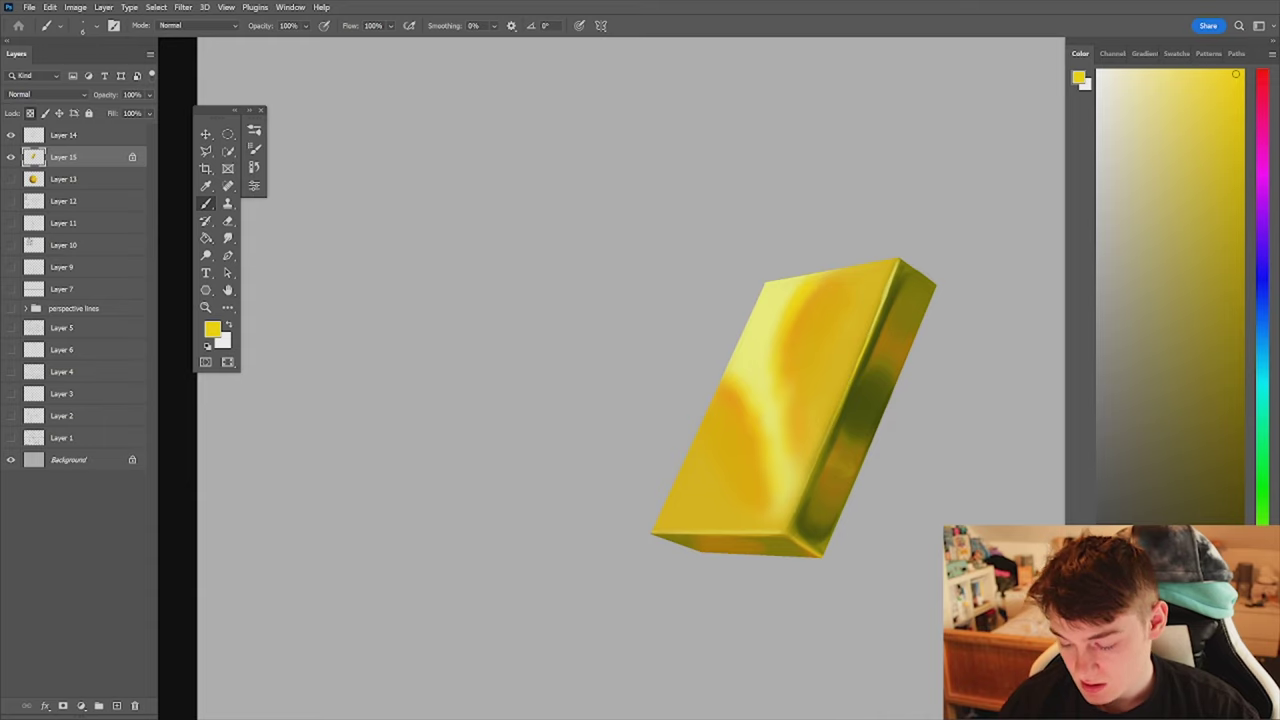
key(shift+b)
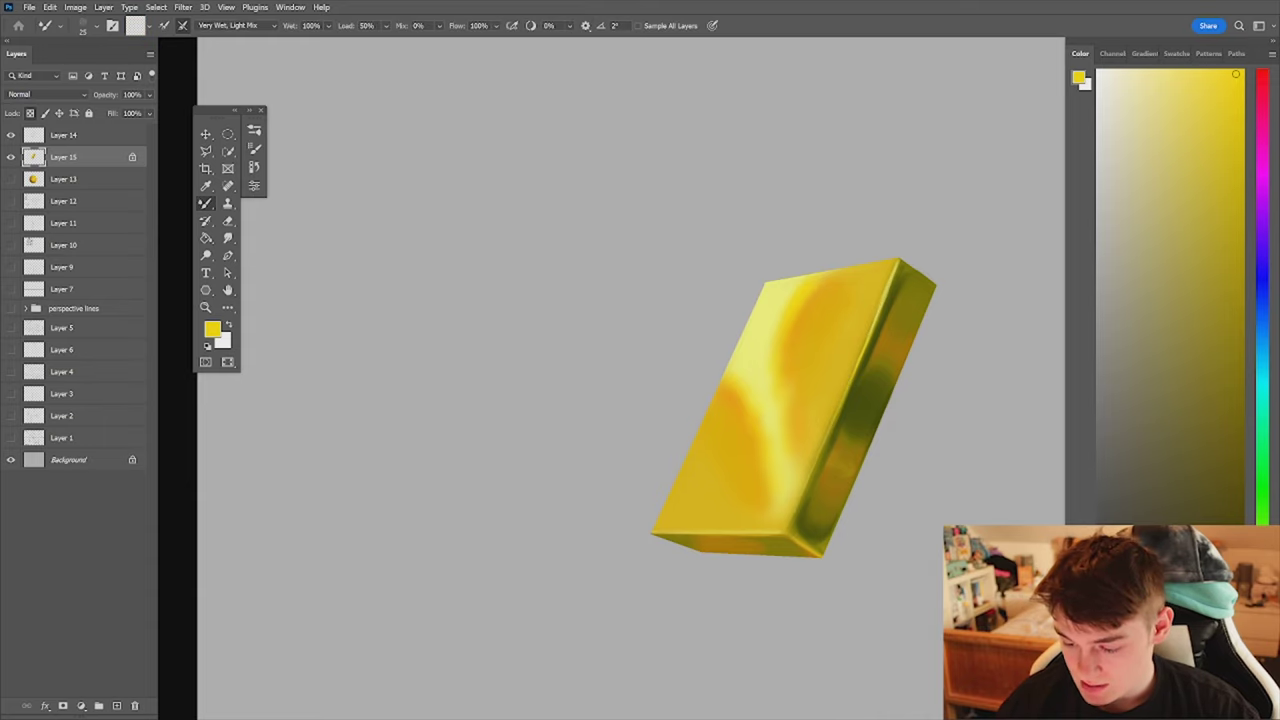
key(ctrl+space)
mouse_move(866, 429)
mouse_down()
mouse_move(846, 471)
mouse_move(911, 397)
mouse_up()
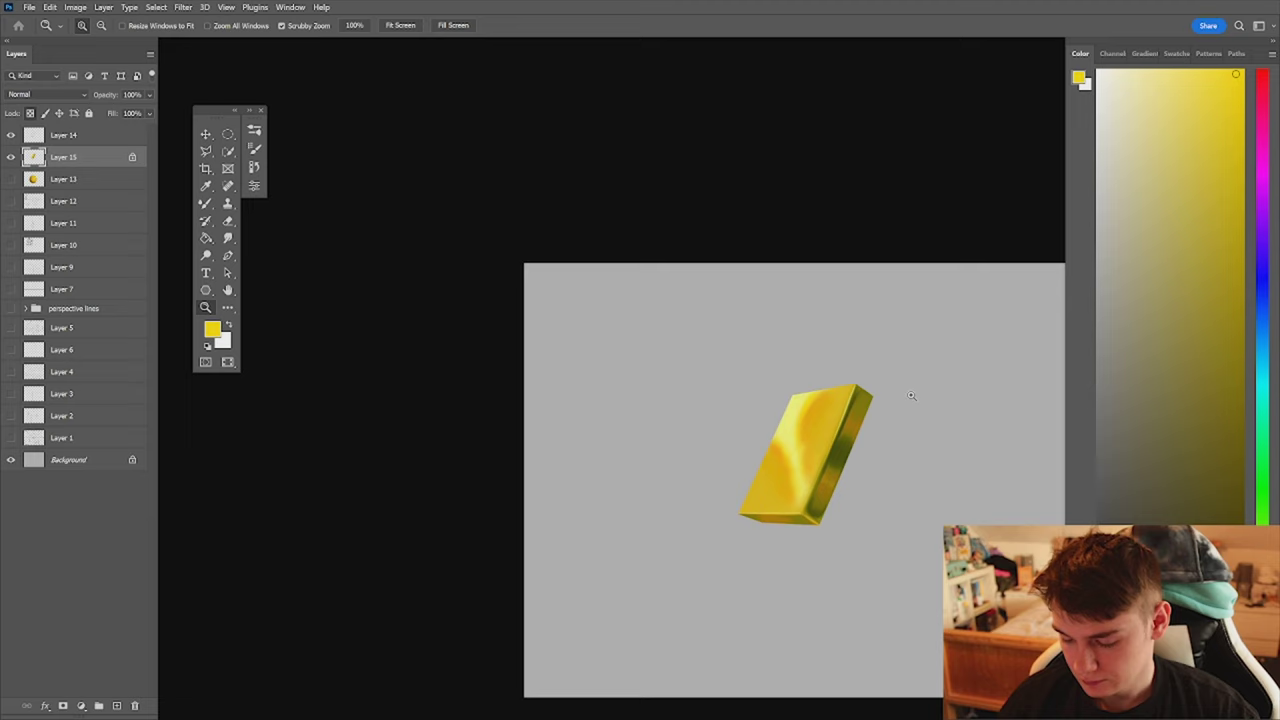
- Sample olive from the side face and paint over its brown and green reflections with a 125 px brush
key(shift+b)
alt+click(862, 428)
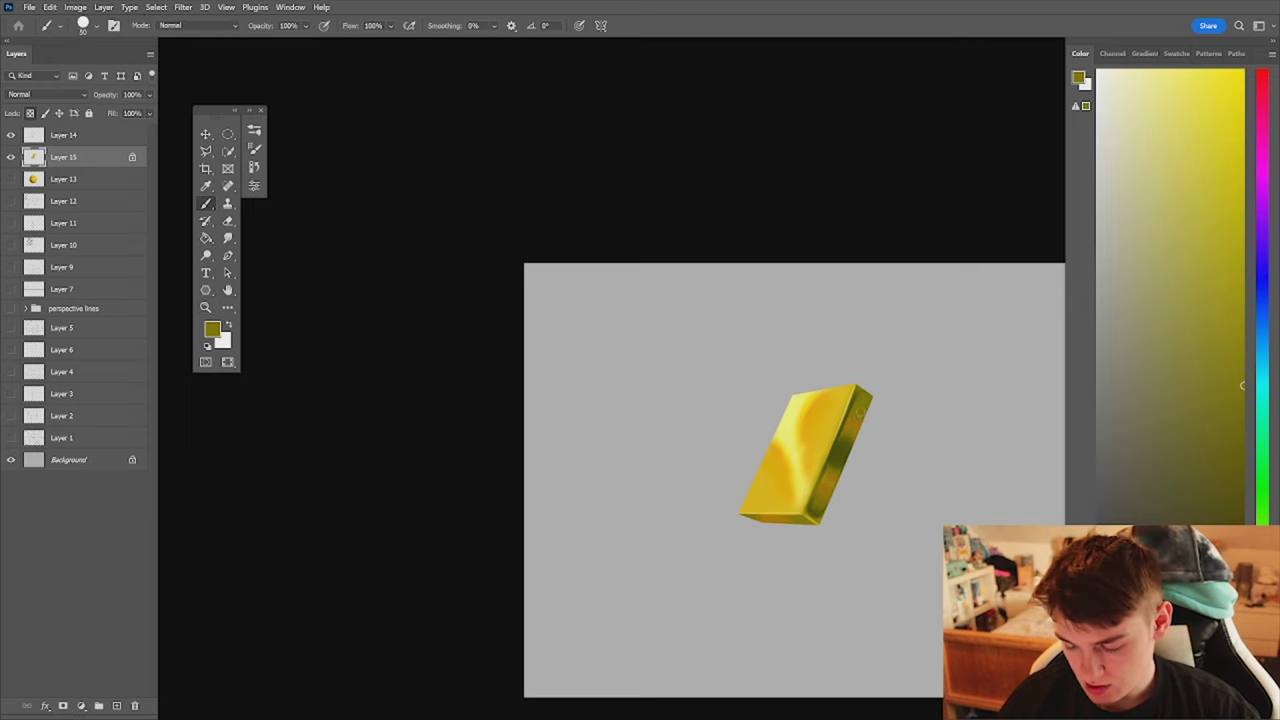
key(bracketright)
key(bracketright)
drag(850, 437, 836, 463)
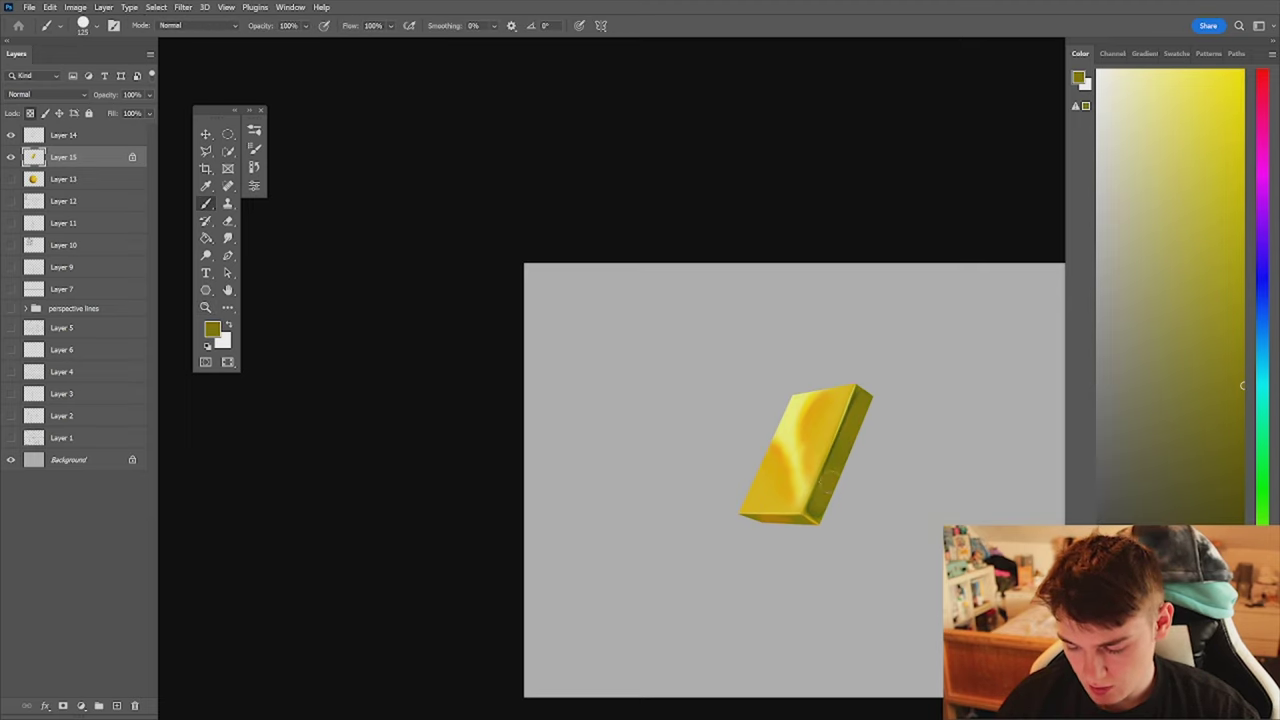
- Sample a darker olive and repaint the dark reflection across the middle of the side face
alt+click(853, 404)
alt+click(849, 408)
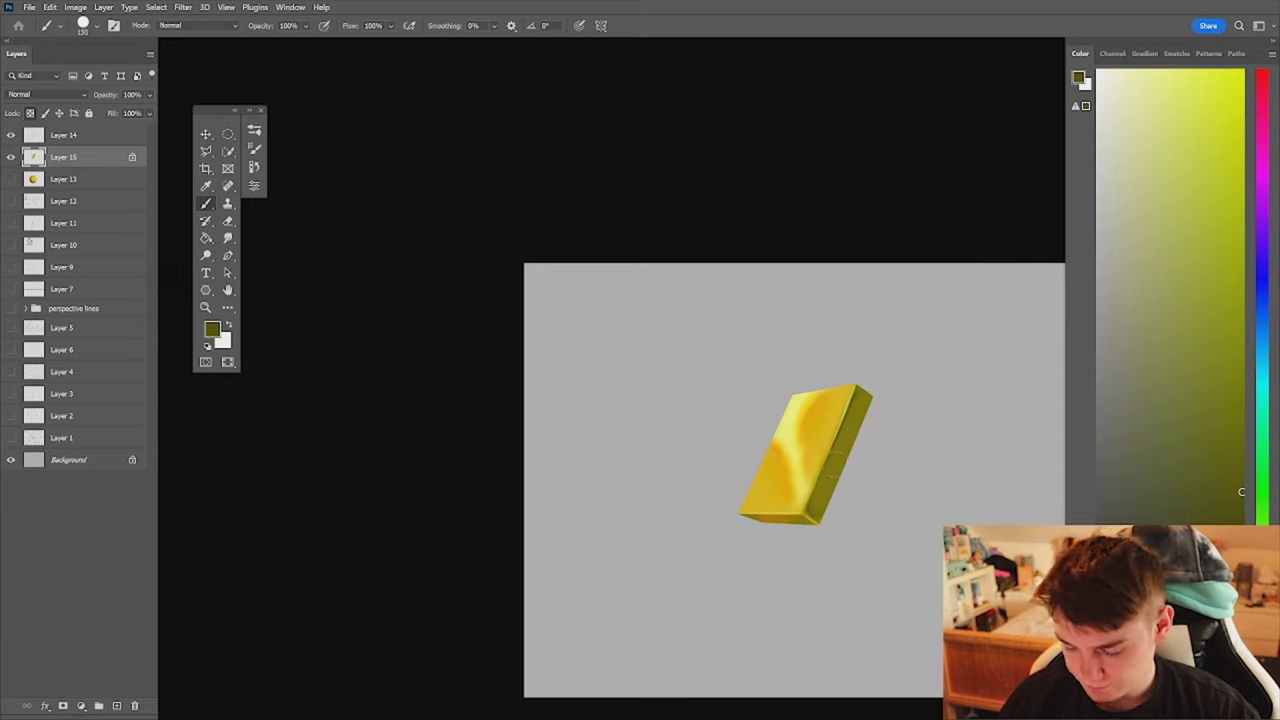
mouse_move(840, 460)
mouse_down()
mouse_move(841, 445)
mouse_move(828, 476)
mouse_up()
key(bracketright)
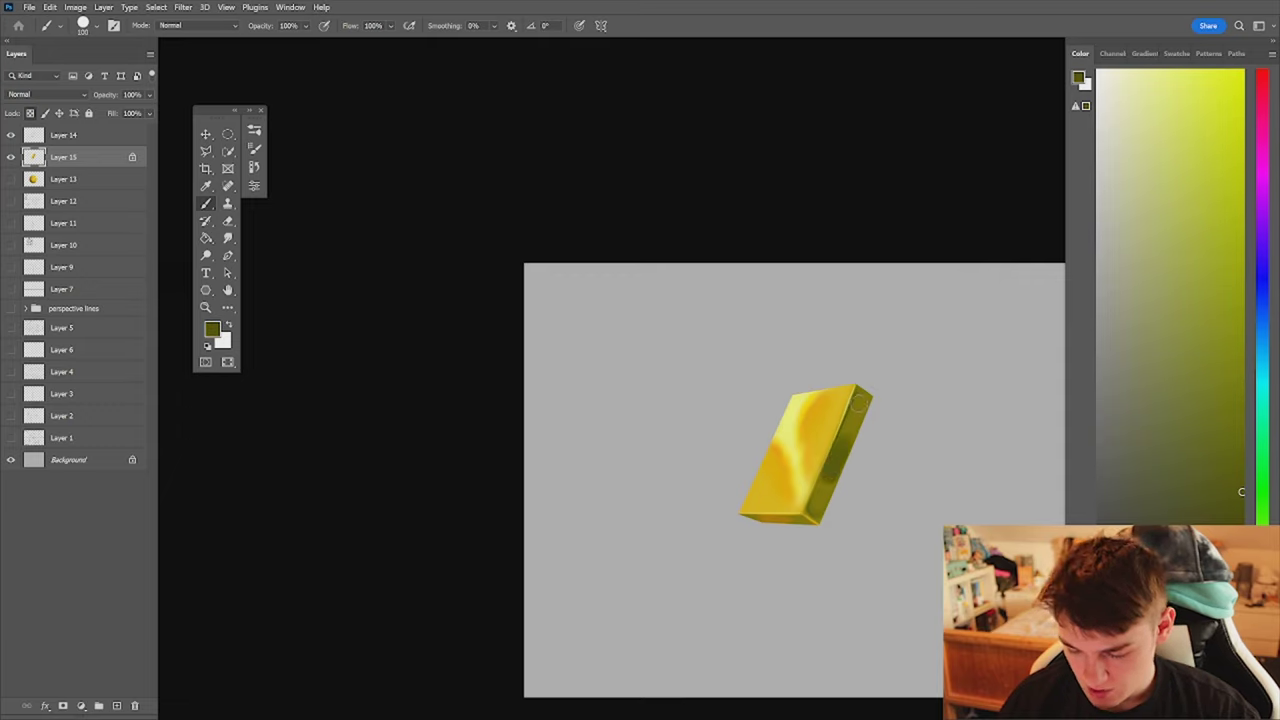
- Shift sampled olive toward yellow-brown for a warm patch on the upper side face, and reinforce the dark olive below it
mouse_move(861, 399)
mouse_down()
mouse_move(859, 411)
mouse_move(911, 434)
mouse_move(985, 420)
mouse_up()
alt+click(875, 339)
click(1240, 273)
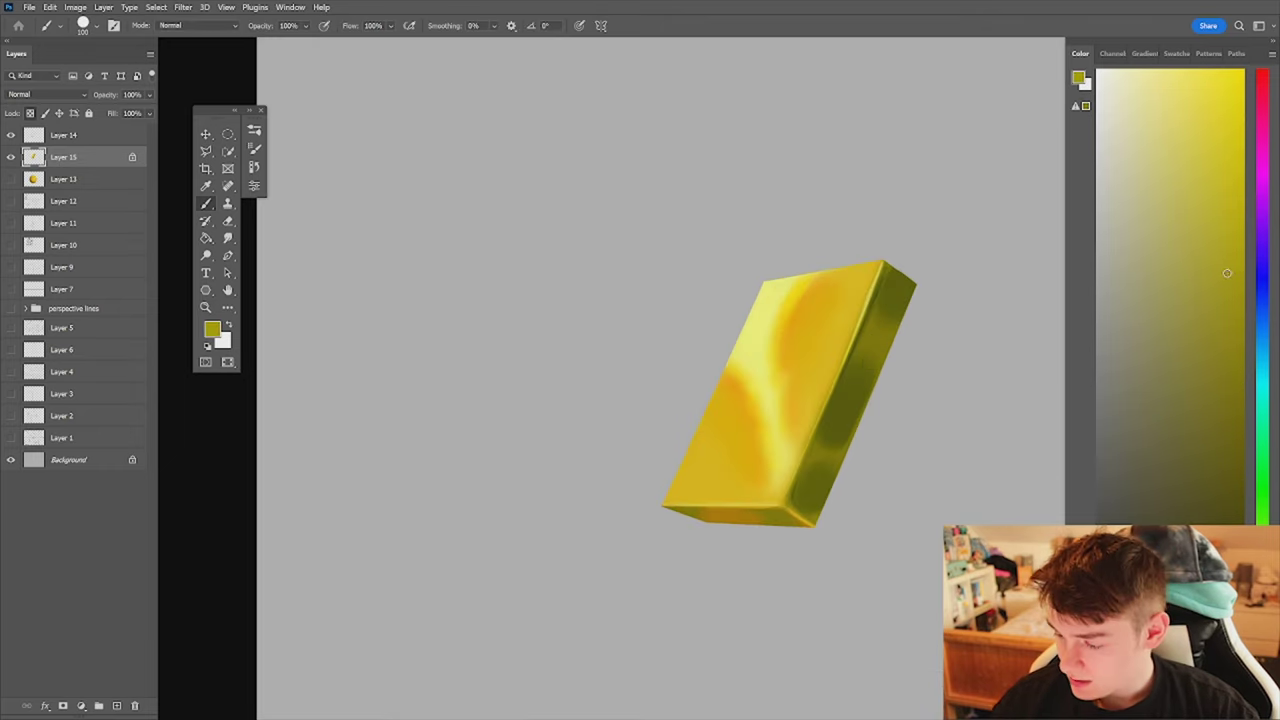
click(1262, 609)
drag(881, 316, 878, 334)
drag(1241, 325, 1262, 367)
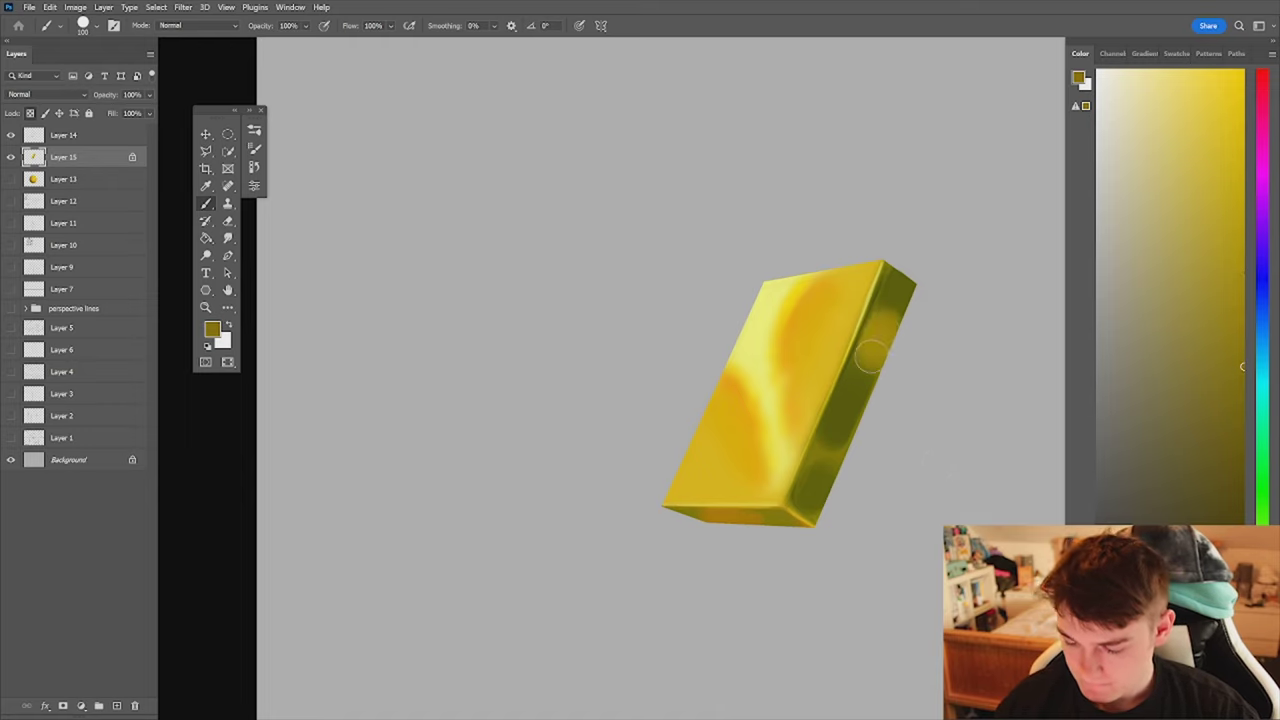
alt+click(898, 316)
drag(857, 394, 848, 402)
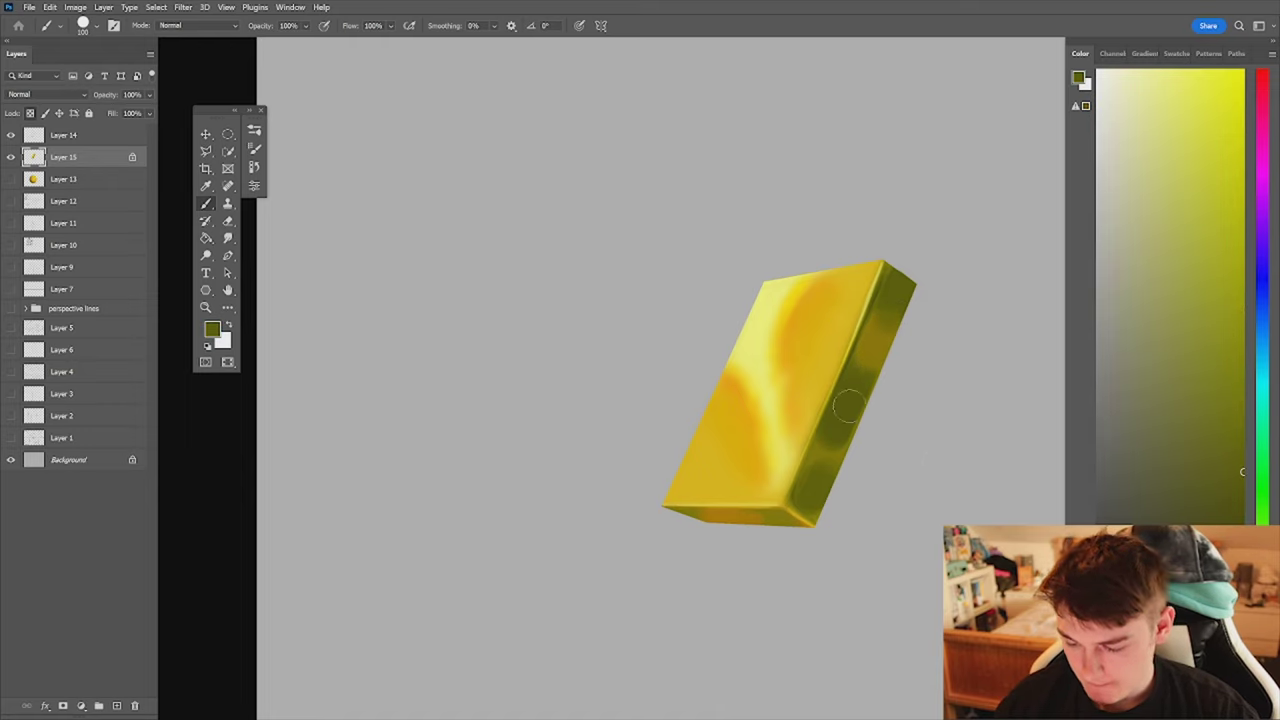
- Sample the warm patch, shift its hue to orange-brown and paint a reflection on the upper side face
alt+click(868, 372)
click(1262, 648)
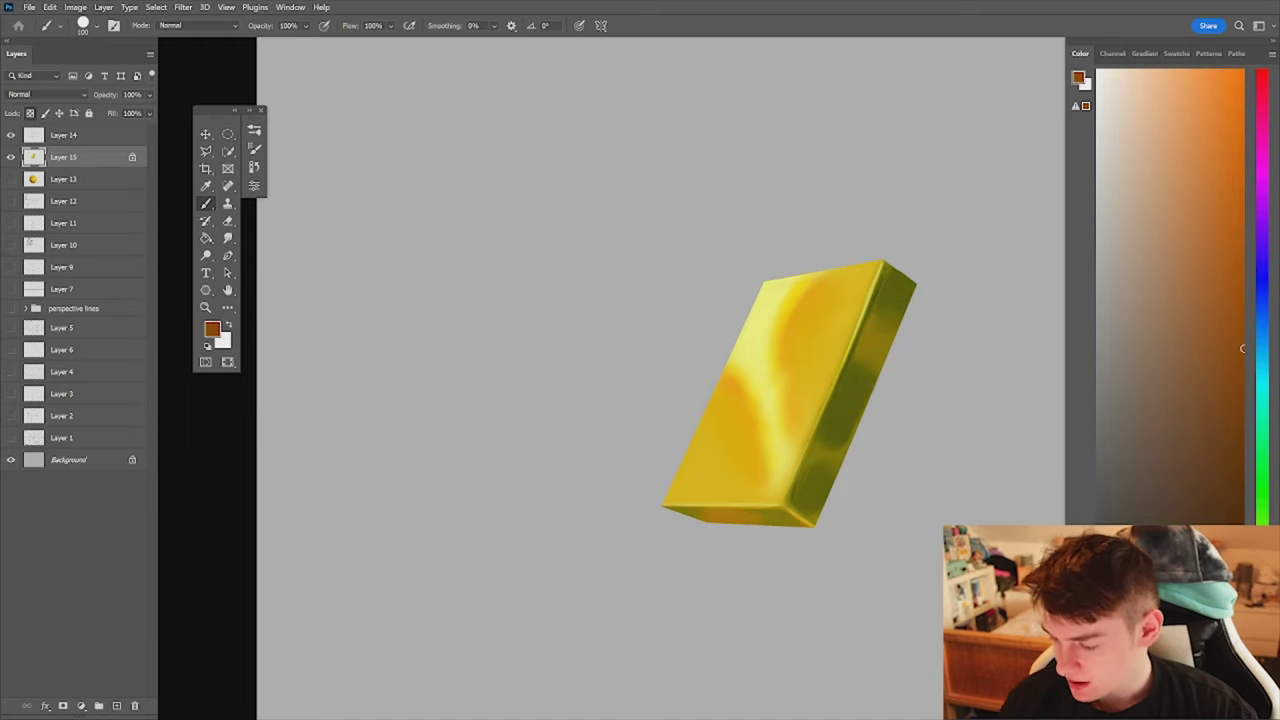
drag(875, 337, 884, 332)
- Sample dark olive and paint it over the orange-brown patch and along the side face
alt+click(898, 298)
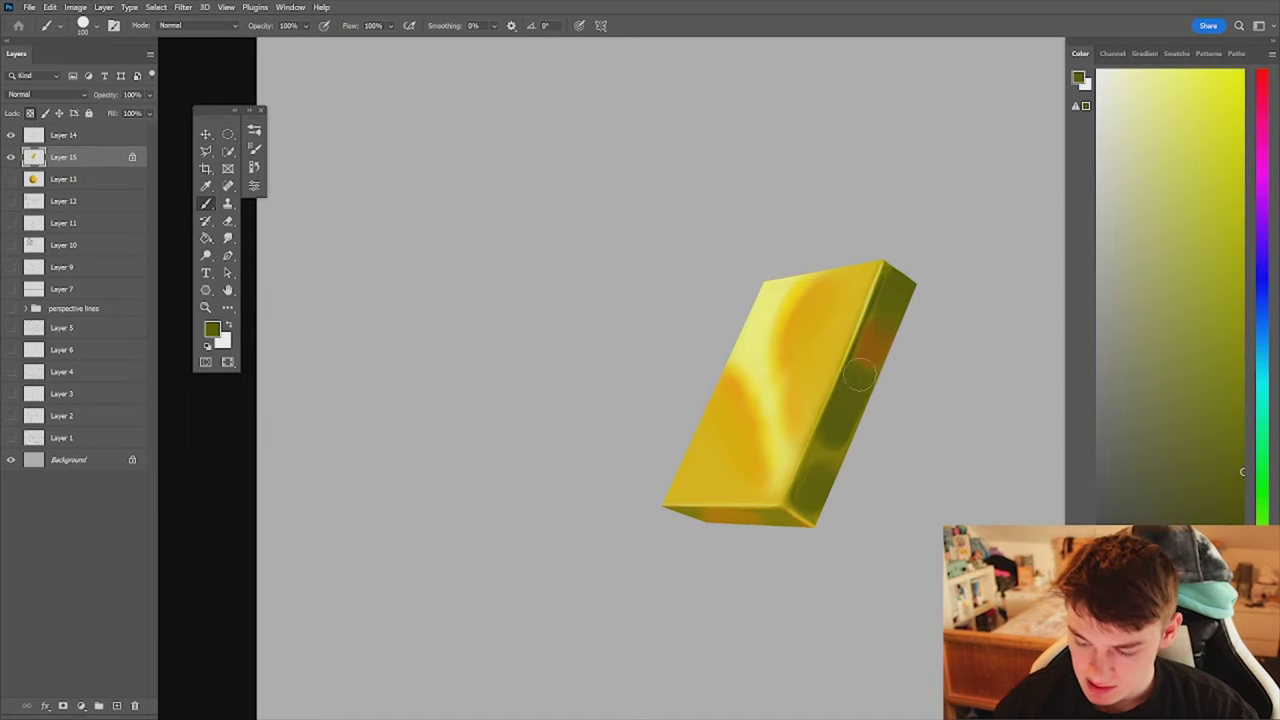
key(z)
alt+click(892, 362)
drag(892, 362, 965, 362)
key(b)
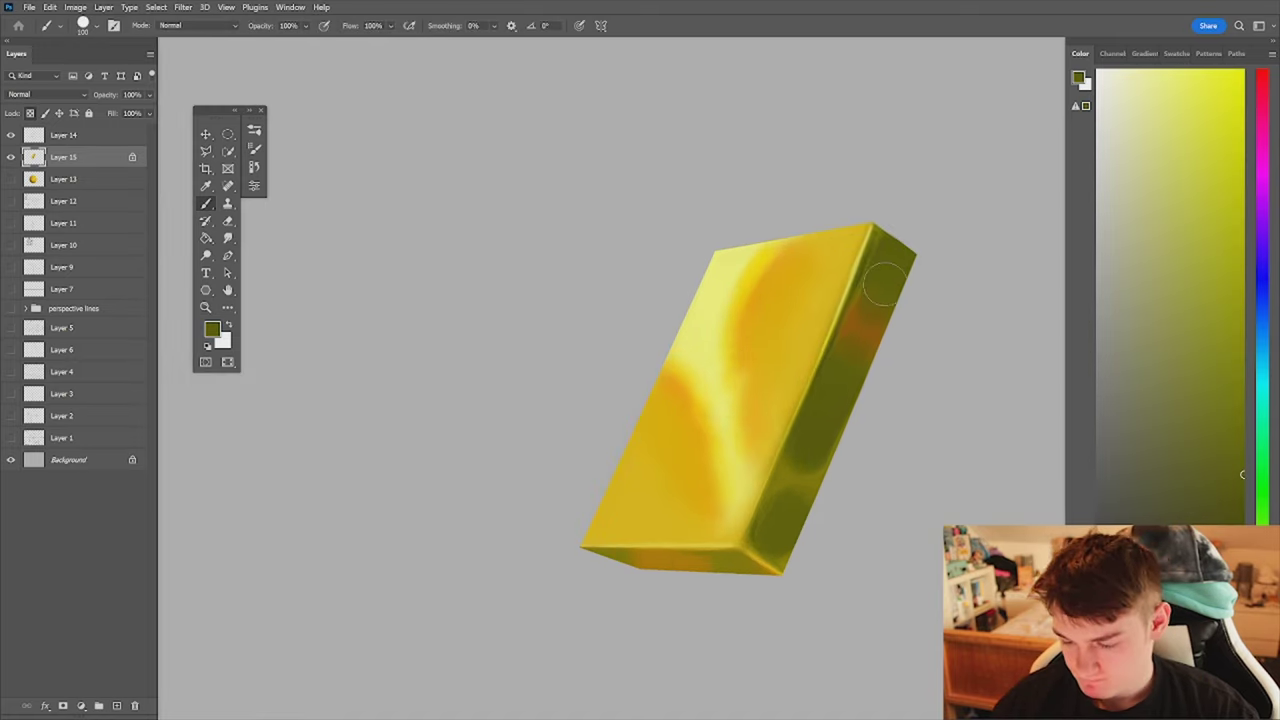
mouse_move(889, 283)
mouse_down()
mouse_move(876, 296)
mouse_move(887, 268)
mouse_move(796, 475)
mouse_move(888, 289)
mouse_move(783, 522)
mouse_move(814, 441)
mouse_move(801, 534)
mouse_move(770, 537)
mouse_move(777, 549)
mouse_up()
- Mirror the canvas horizontally and examine the gold bar at small and large scale
key(z)
drag(849, 449, 778, 480)
key(ctrl+shift+h)
key(z)
drag(590, 554, 572, 562)
key(space)
drag(572, 563, 797, 509)
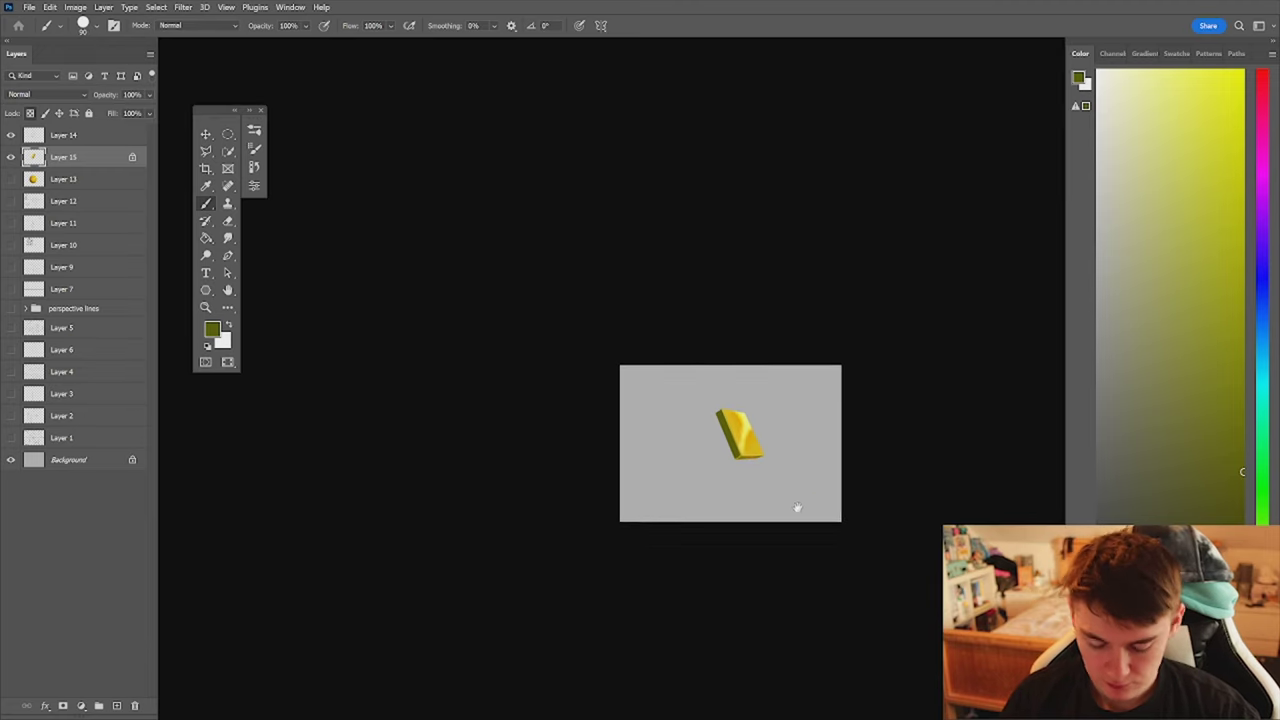
key(z)
drag(746, 420, 806, 433)
- Sample gold from the front face, tint the lower end of the side face with it, and mirror the canvas back
alt+click(634, 381)
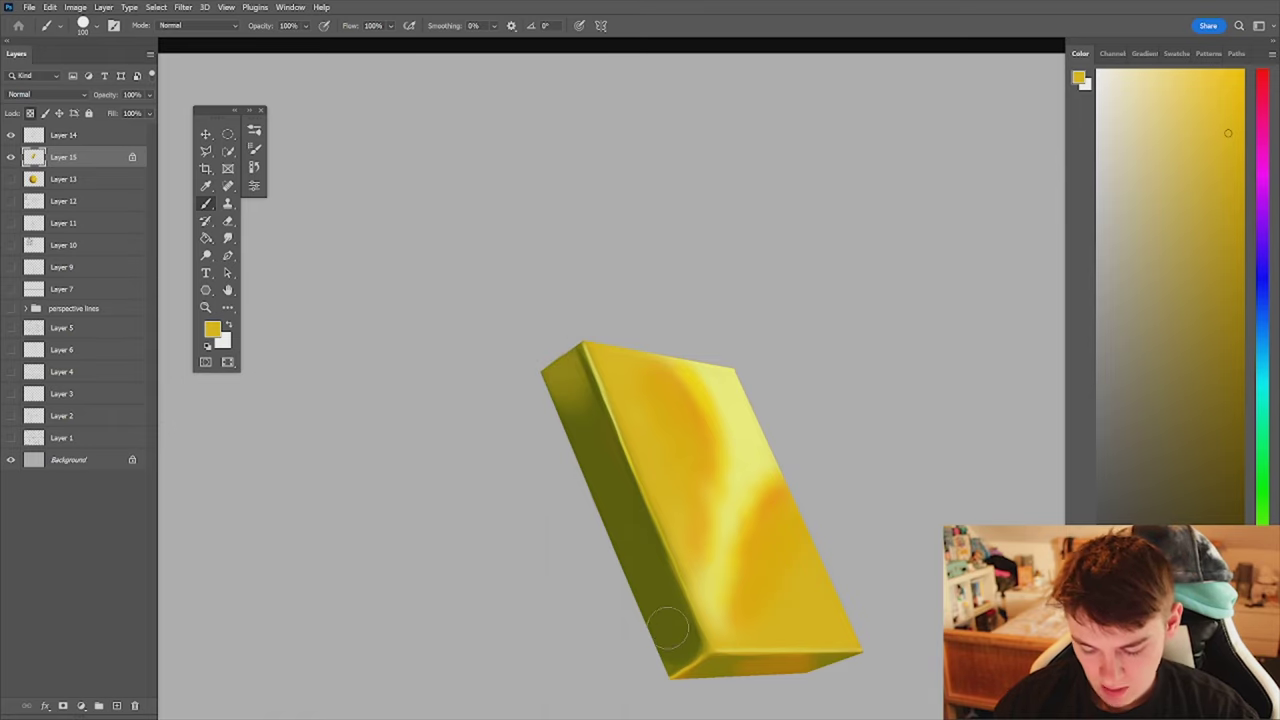
drag(671, 615, 664, 600)
key(z)
drag(625, 476, 560, 490)
key(ctrl+shift+h)
drag(704, 522, 680, 546)
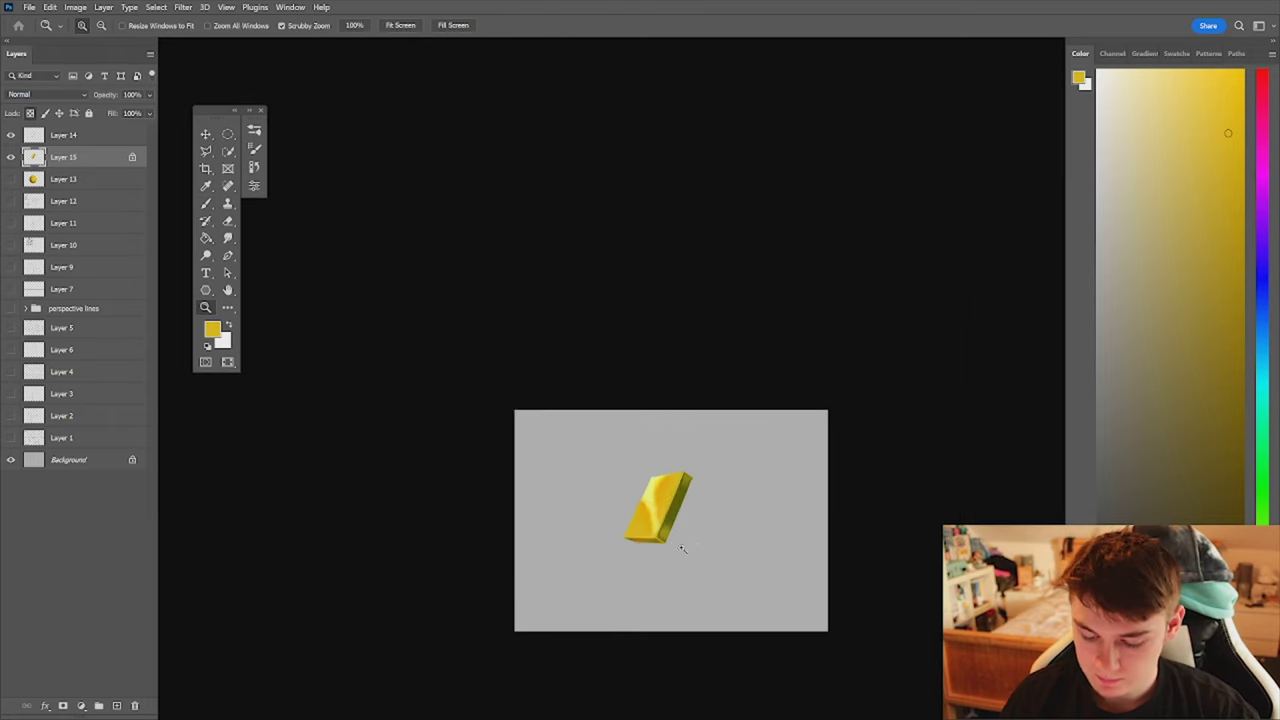
- Sample orange-gold from the front face and warm both ends of the side face with a 100 px brush
drag(679, 498, 735, 497)
key(b)
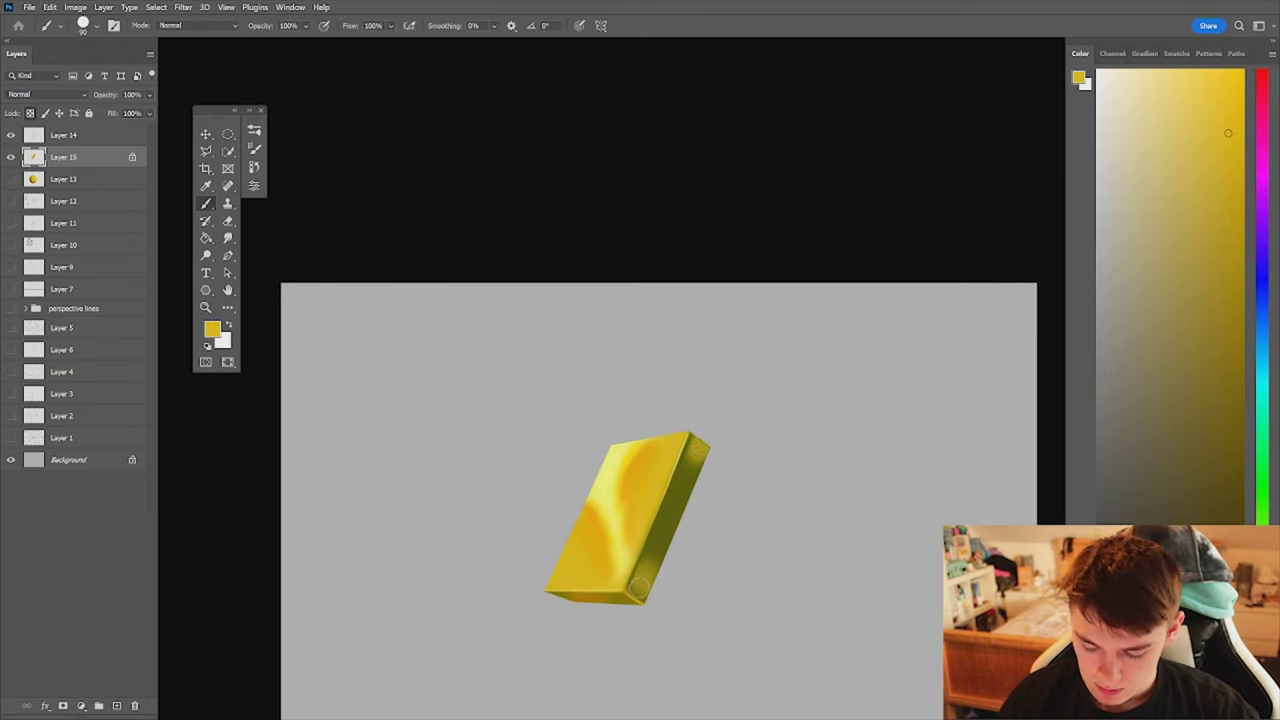
alt+click(622, 480)
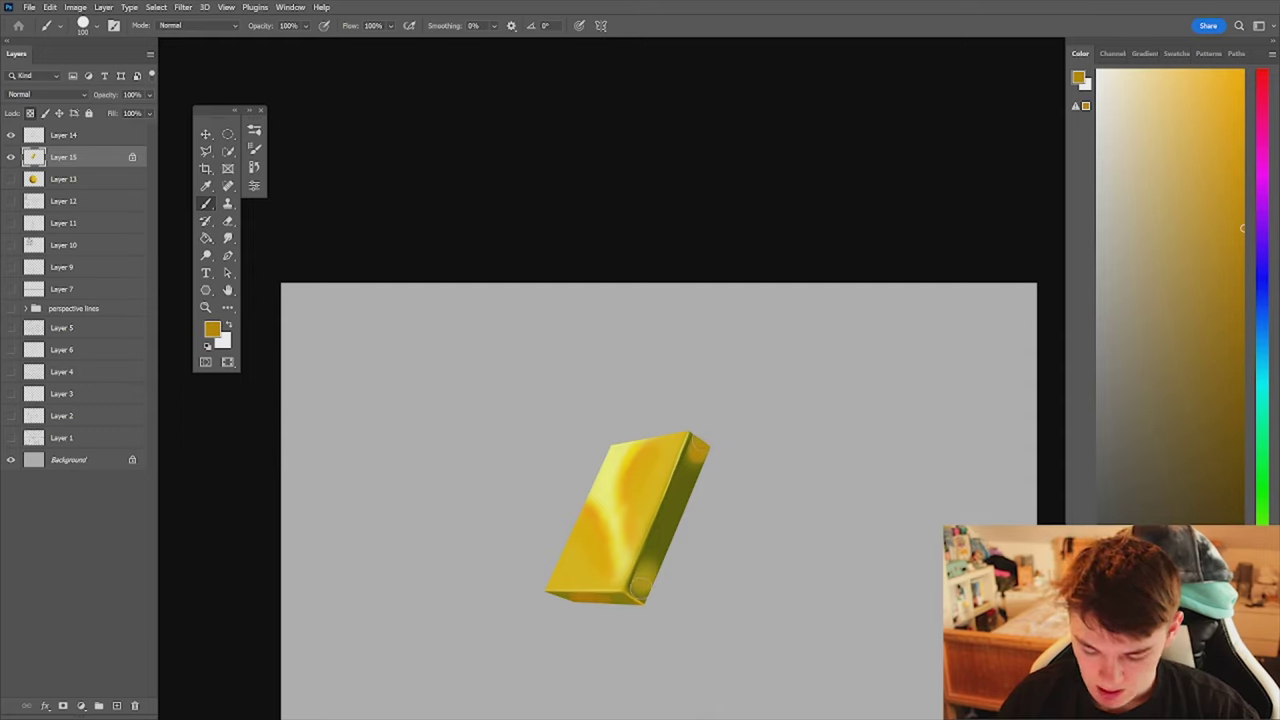
- Sample dark olive from the side face's middle and soften its transitions into the golden ends
alt+click(665, 532)
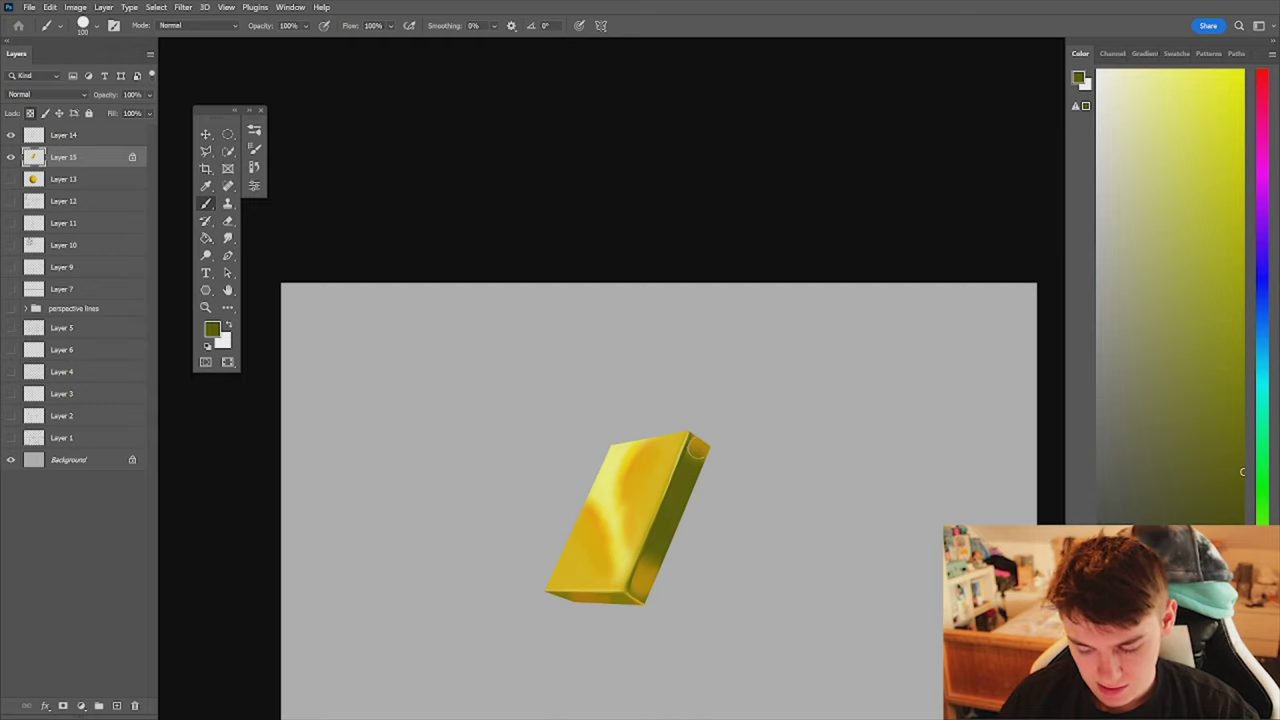
key(z)
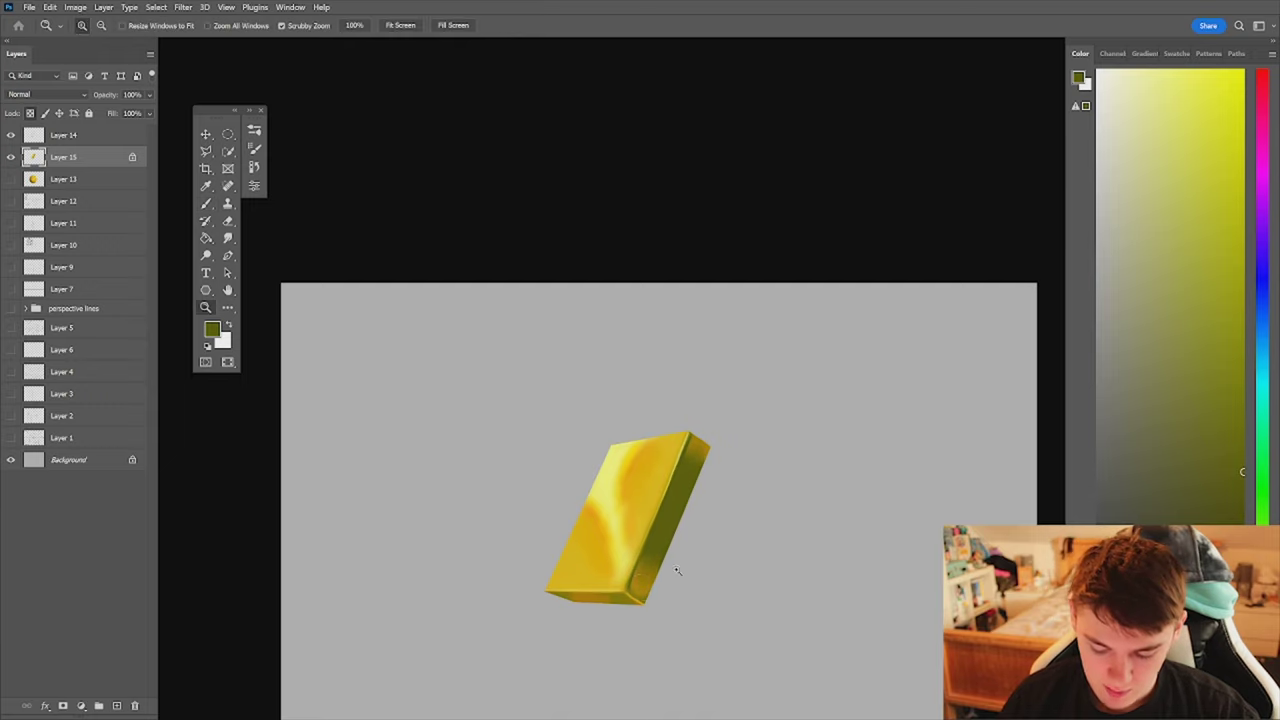
alt+click(674, 569)
click(690, 578)
key(b)
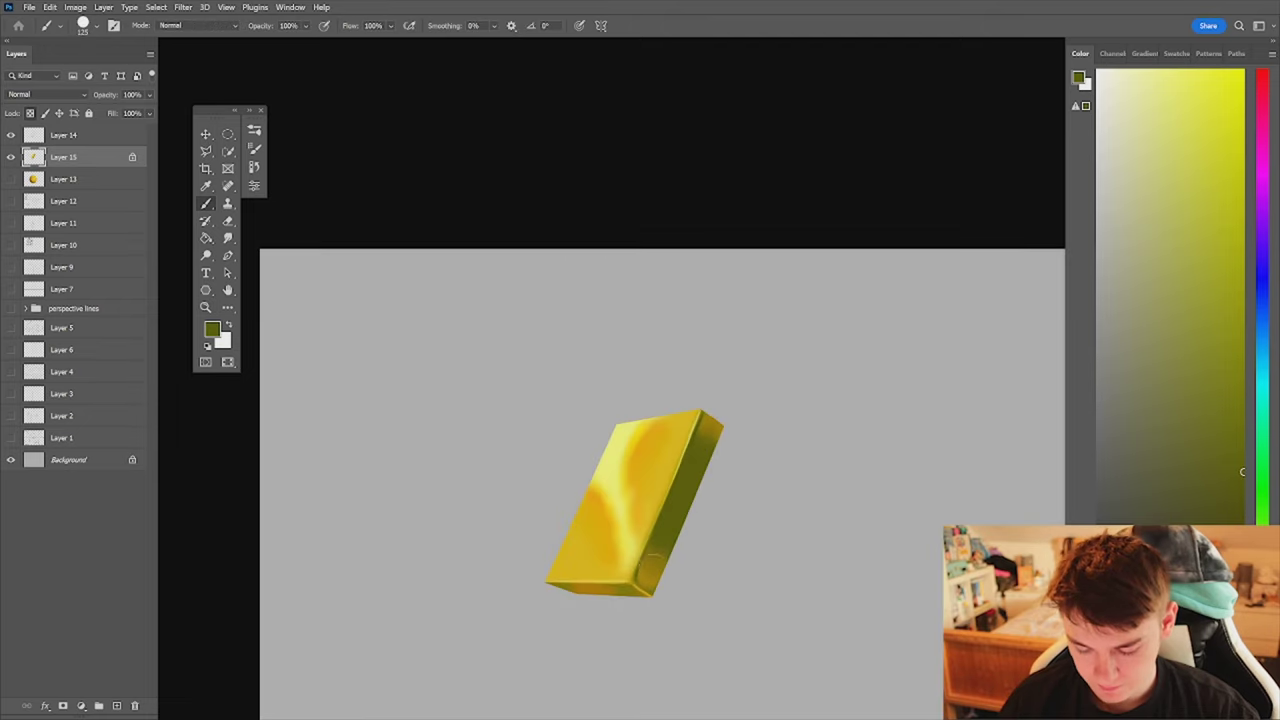
- Sample golden brown from the side face's lower end and blend both ends into the olive with a 90 px brush
alt+click(647, 579)
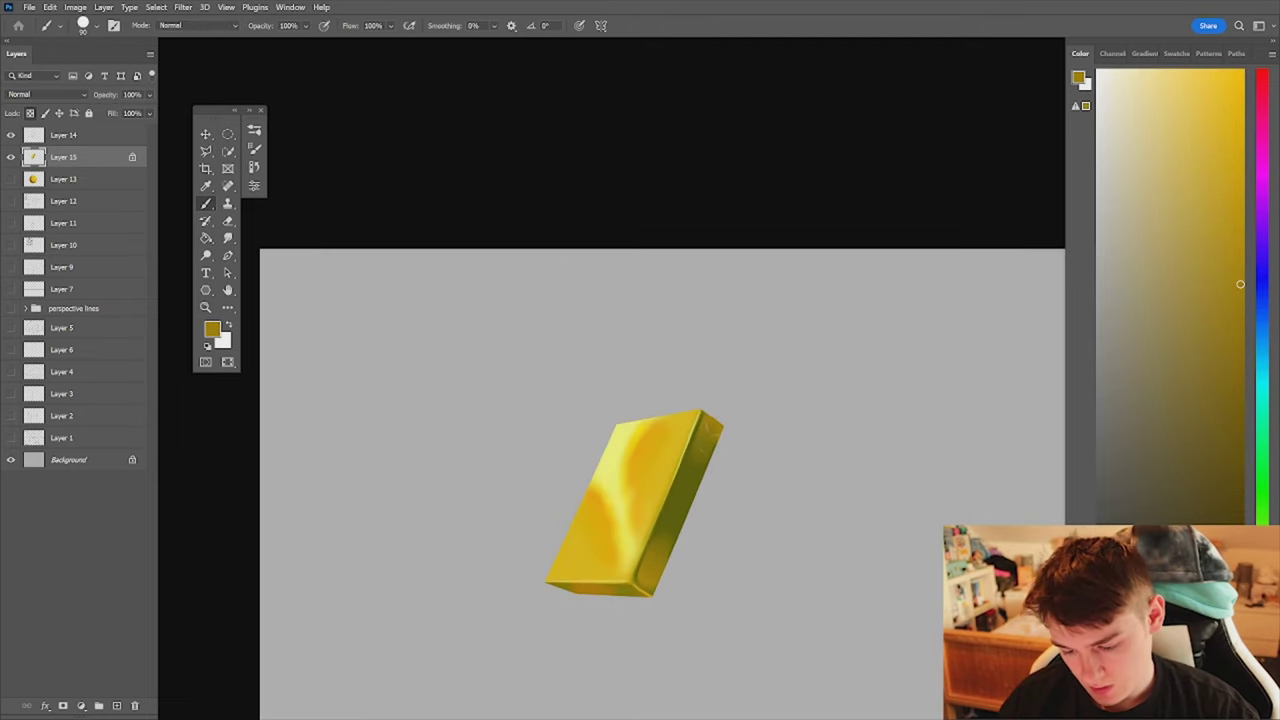
key(z)
alt+click(686, 566)
key(z)
click(692, 550)
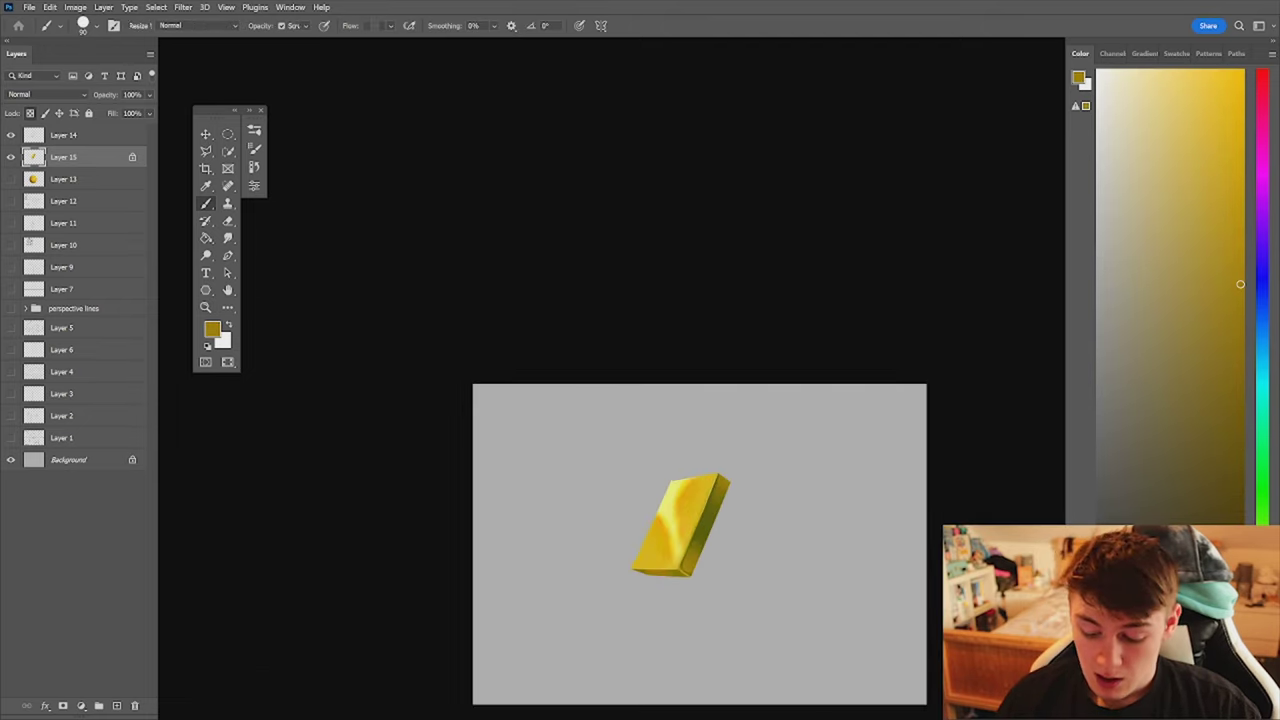
key(z)
click(691, 507)
- Sample orange-gold from the front face and switch to a soft 500 px brush preset
alt+click(663, 463)
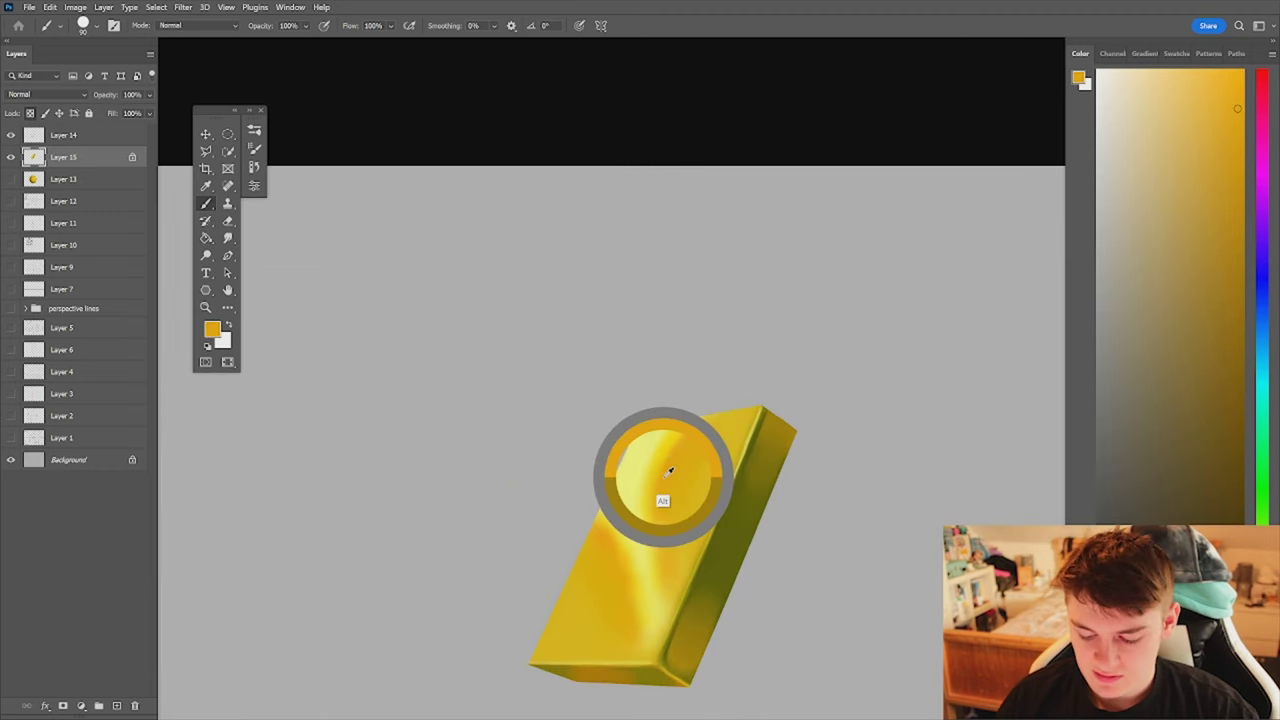
alt+click(658, 491)
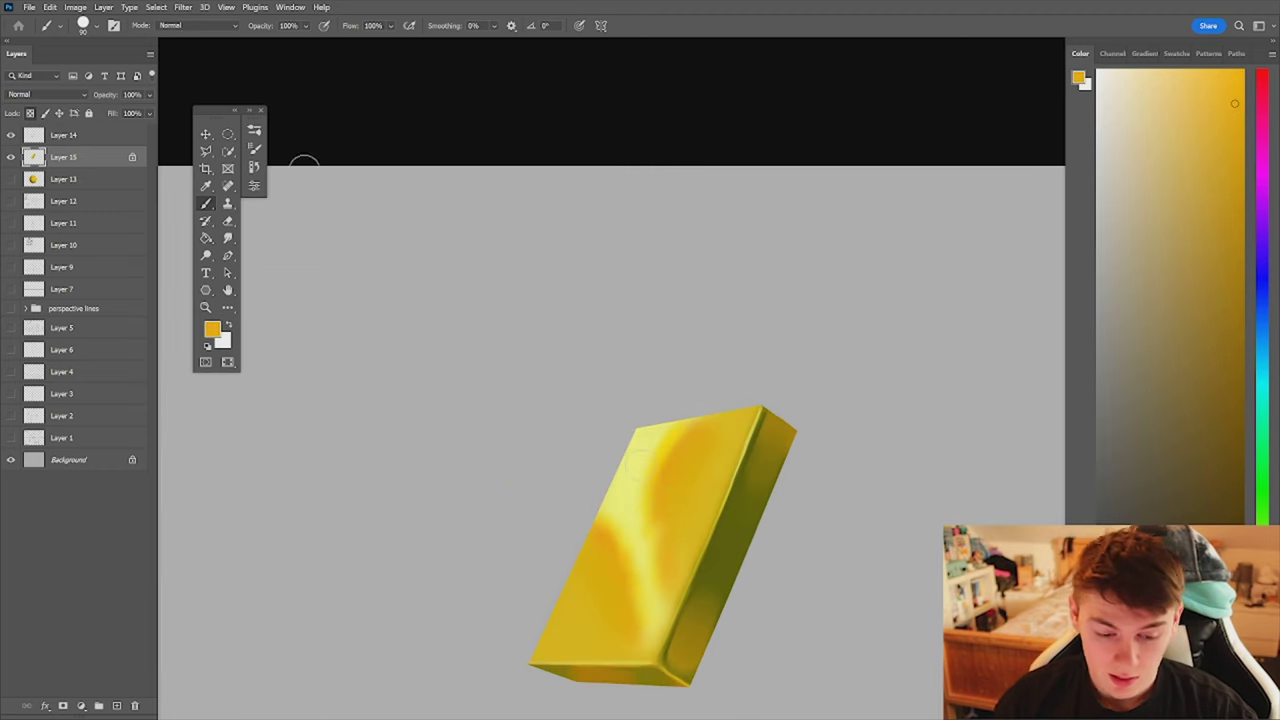
click(254, 131)
click(540, 234)
click(254, 131)
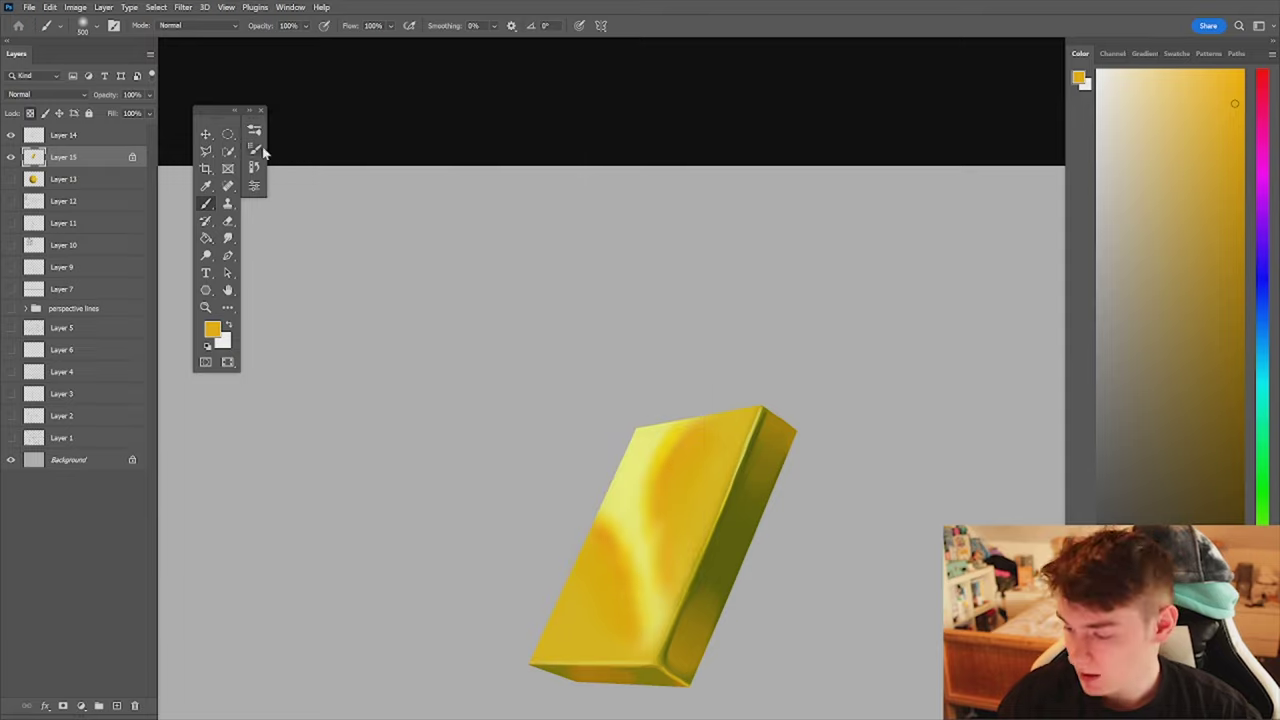
- Pick saturated orange, paint soft 80 px accents along the front face's curved reflections, and blend them with the Mixer Brush
drag(1262, 630, 1262, 660)
mouse_move(1234, 102)
mouse_down()
mouse_move(1209, 93)
mouse_move(1244, 70)
mouse_up()
key([)
key([)
key([)
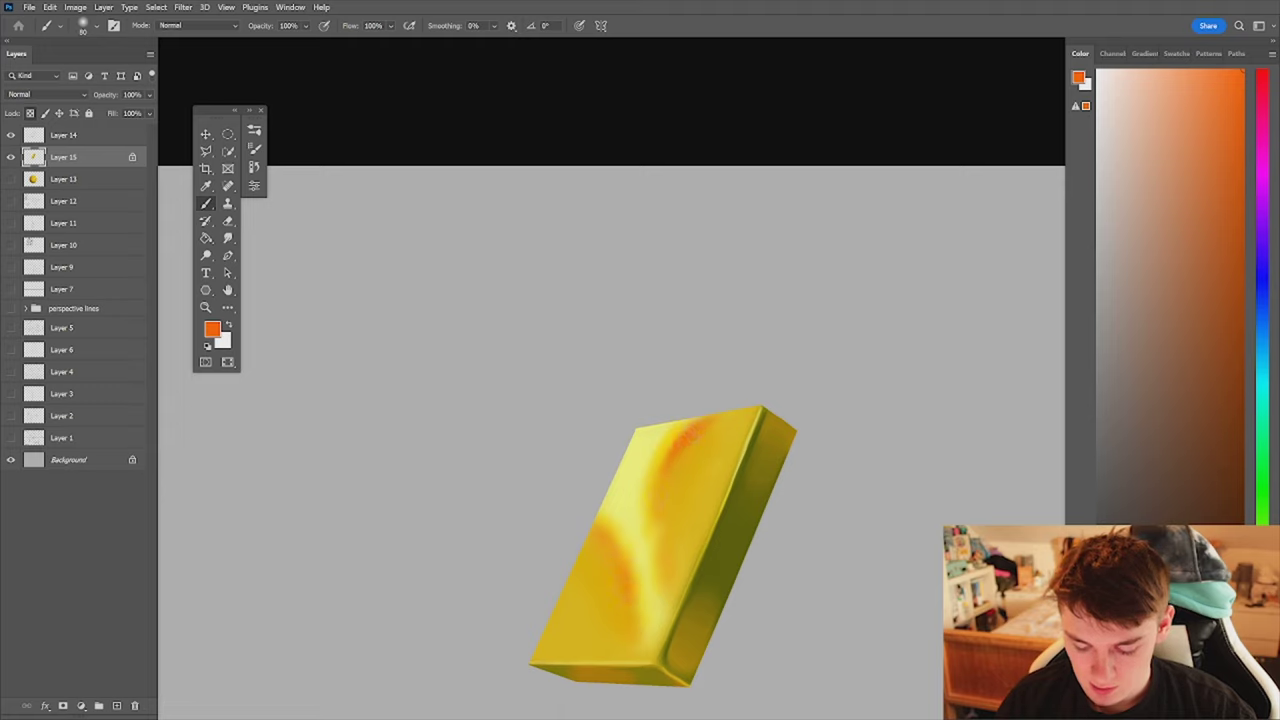
key(shift+b)
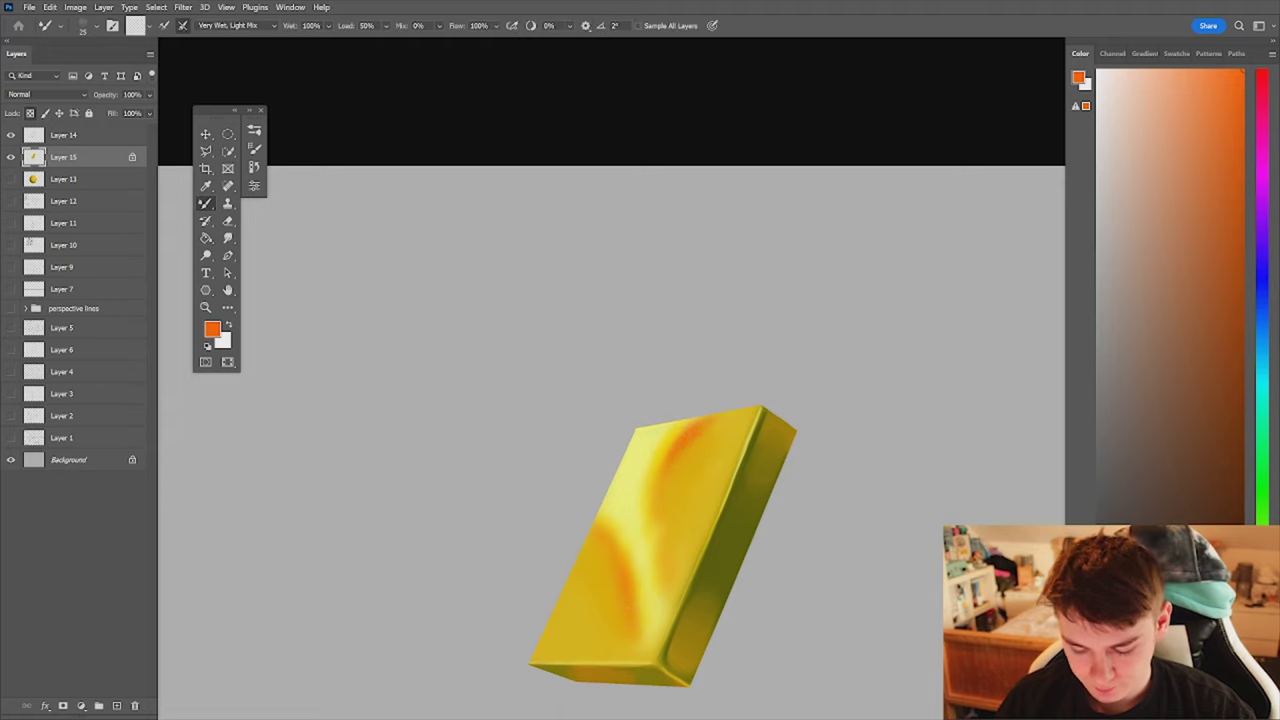
key(shift+b)
- Sample bright yellow and brighten the front face's gold areas and the upper end of the side face
alt+click(598, 612)
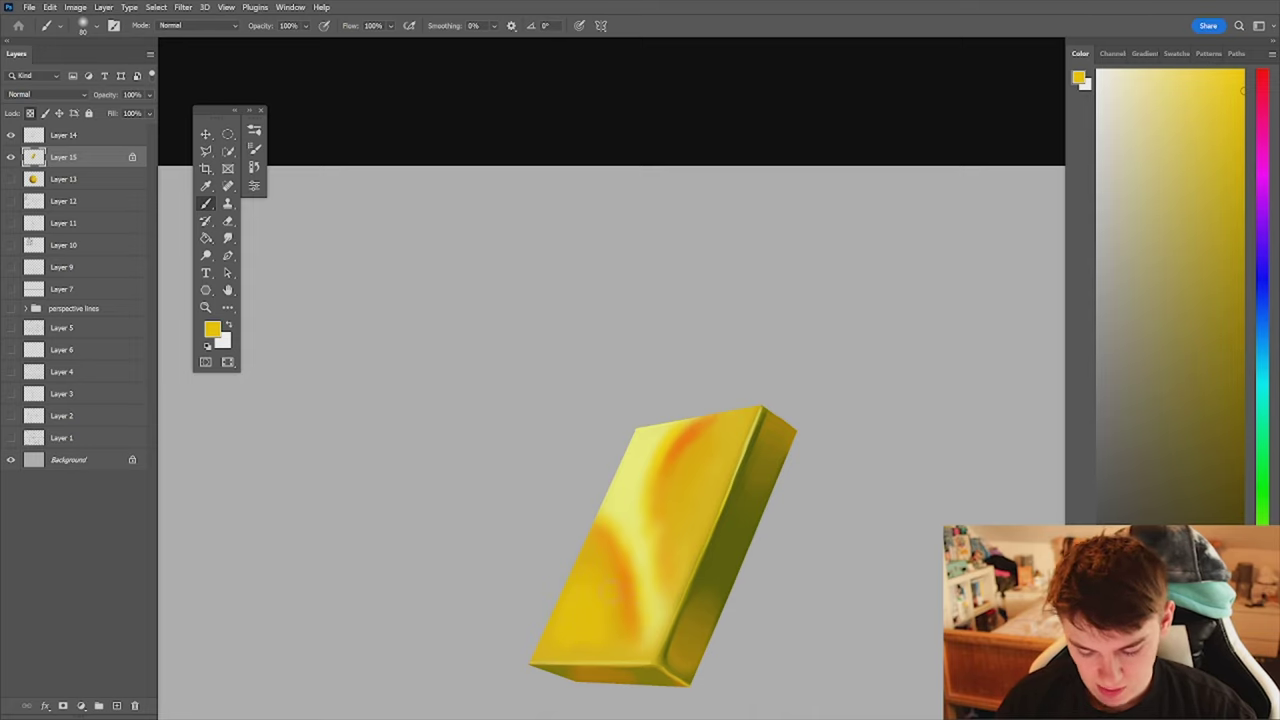
mouse_move(750, 470)
mouse_down()
mouse_move(670, 474)
mouse_move(816, 468)
mouse_up()
drag(731, 490, 748, 430)
key(])
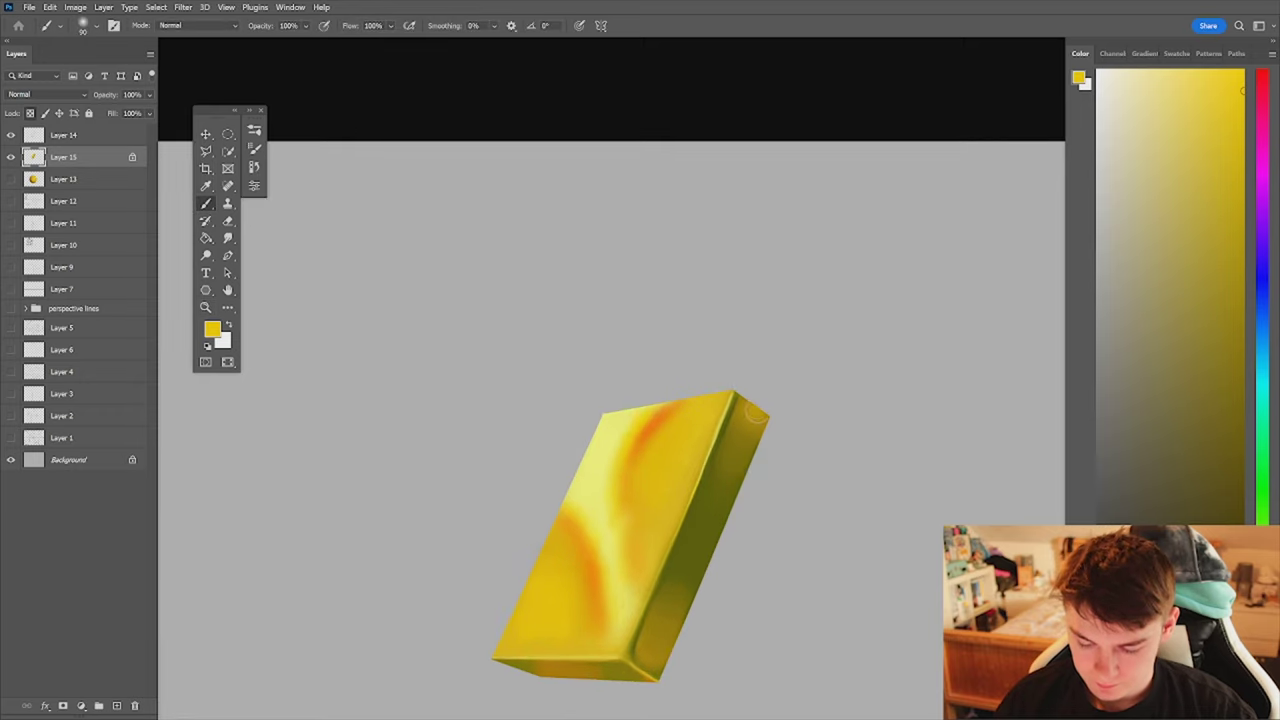
key(bracketright)
key(bracketright)
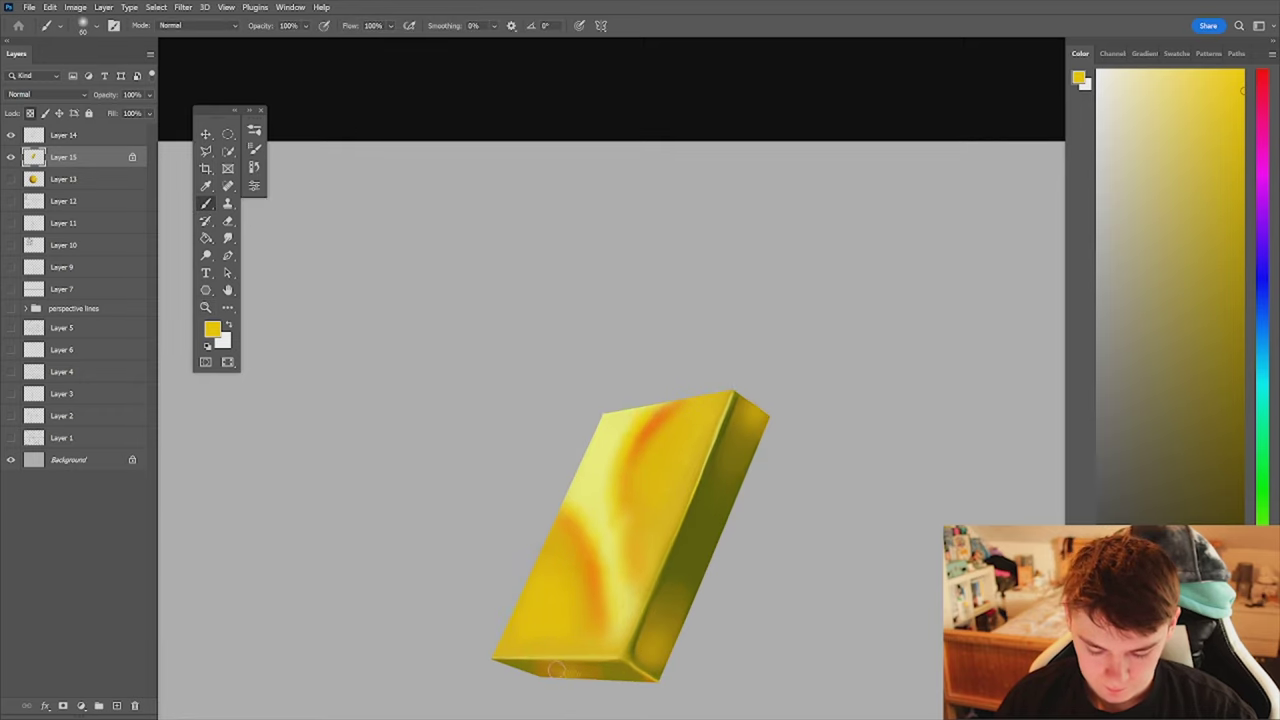
- Paint a soft yellow glow in the middle of the bottom face with a 60 px brush
scroll(555, 670, down, 5)
scroll(858, 536, up, 6)
drag(858, 536, 893, 492)
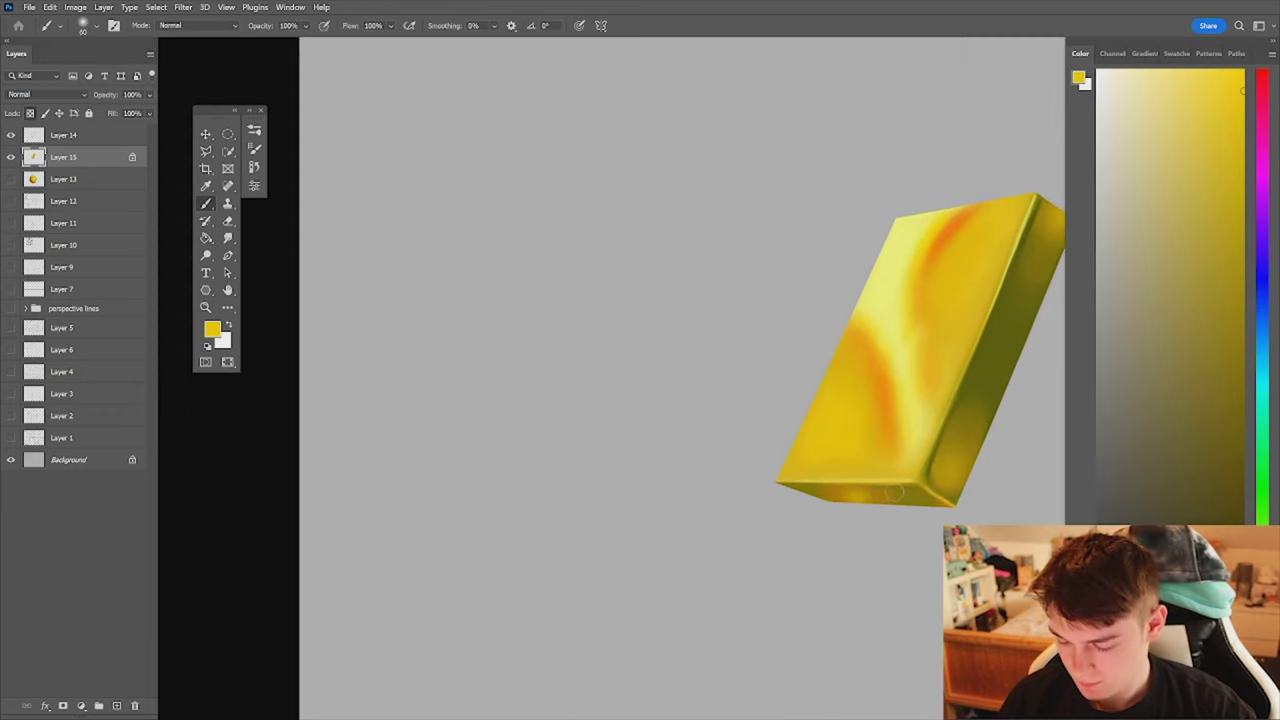
scroll(835, 489, down, 5)
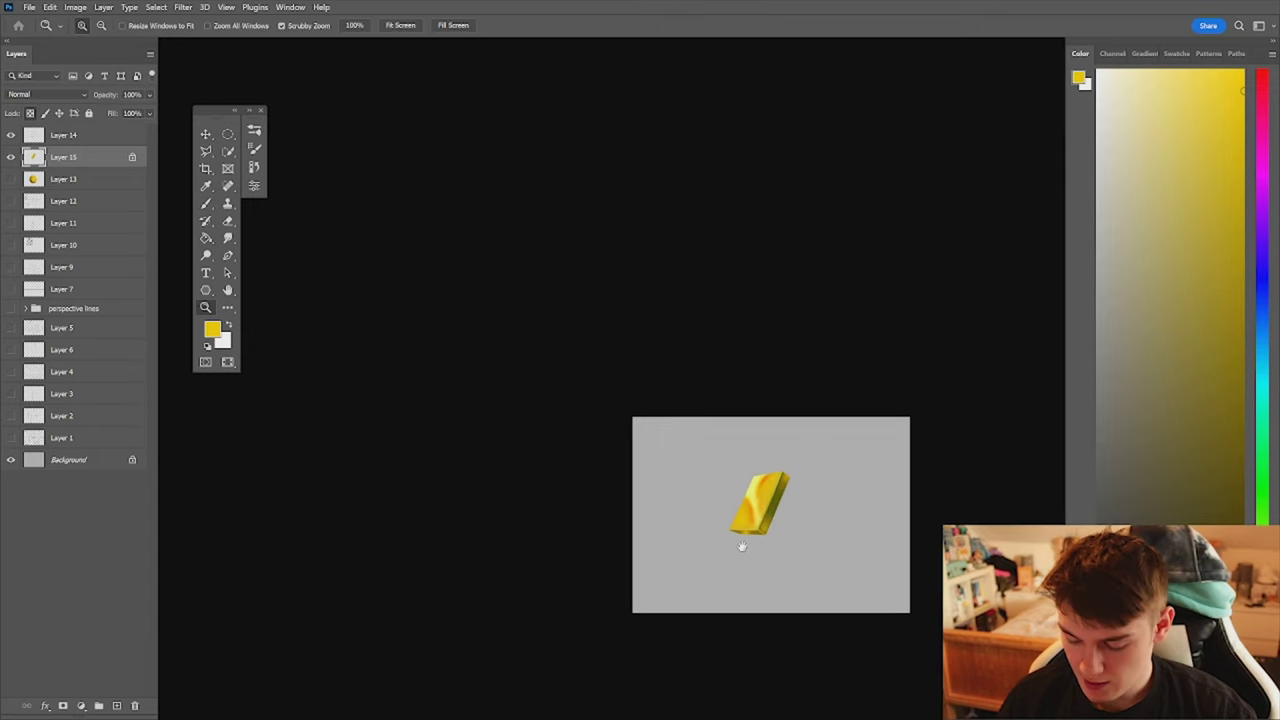
- Sample dark olive from the bar, shift its hue to green, and paint a dark reflection across the middle of the side face
scroll(743, 543, up, 5)
alt+click(734, 554)
click(1220, 598)
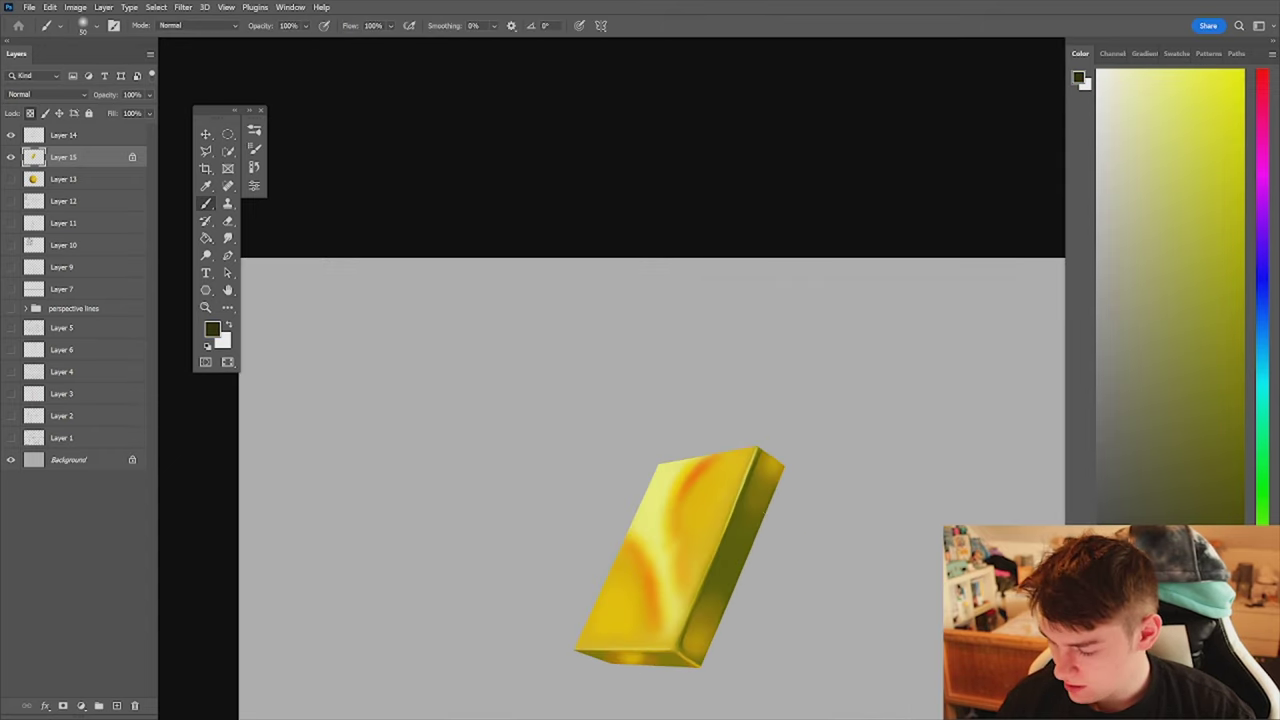
click(1262, 541)
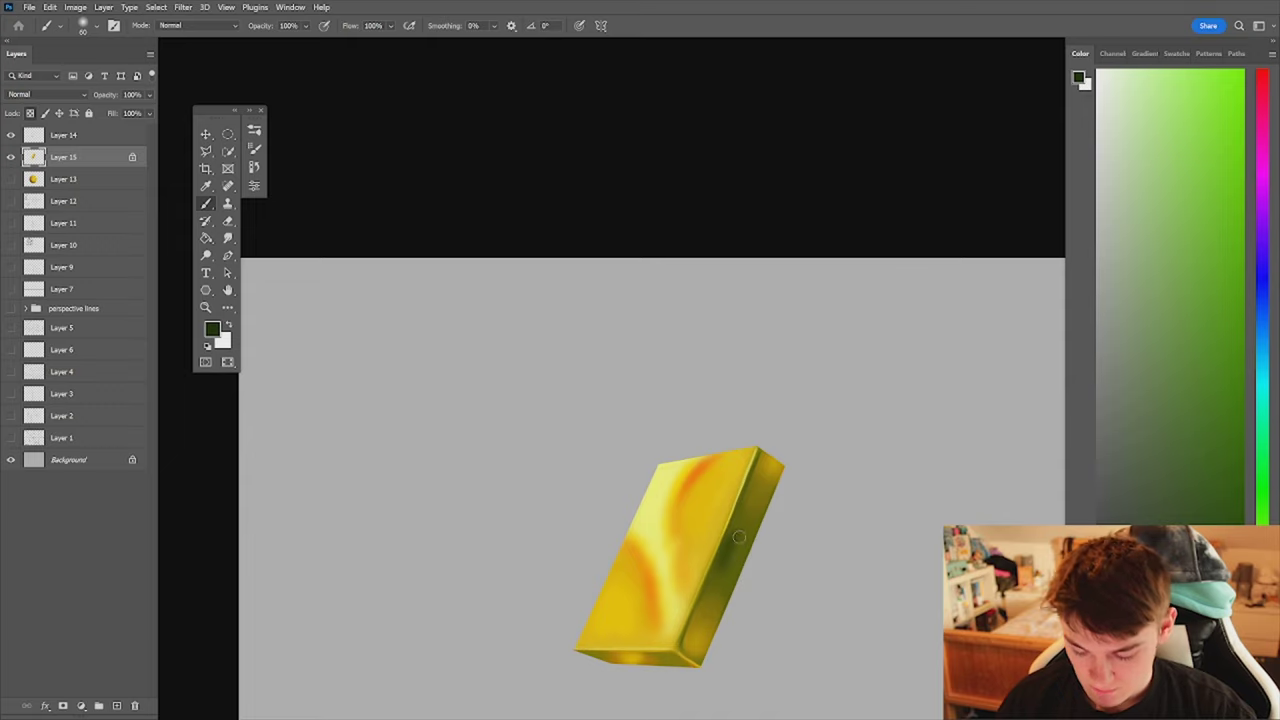
drag(718, 567, 737, 563)
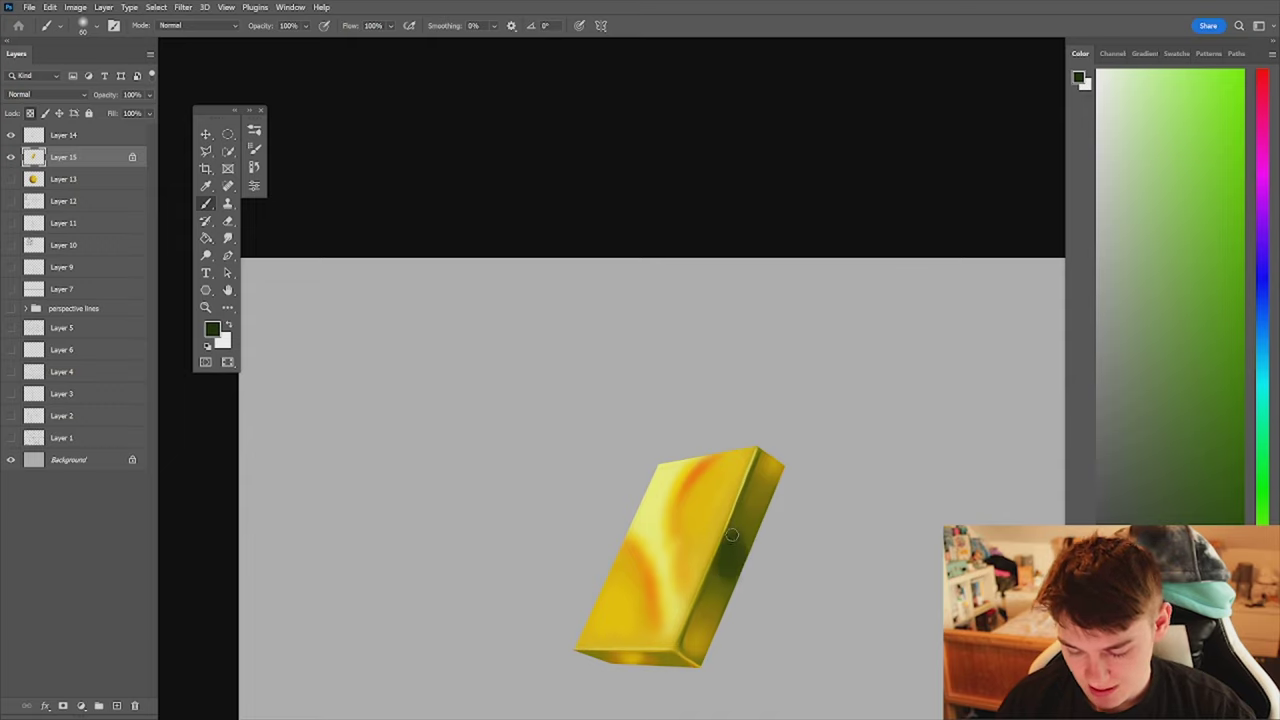
- Blend the dark green band into the rest of the side face with sampled olive tones using a 60 px brush
alt+click(740, 532)
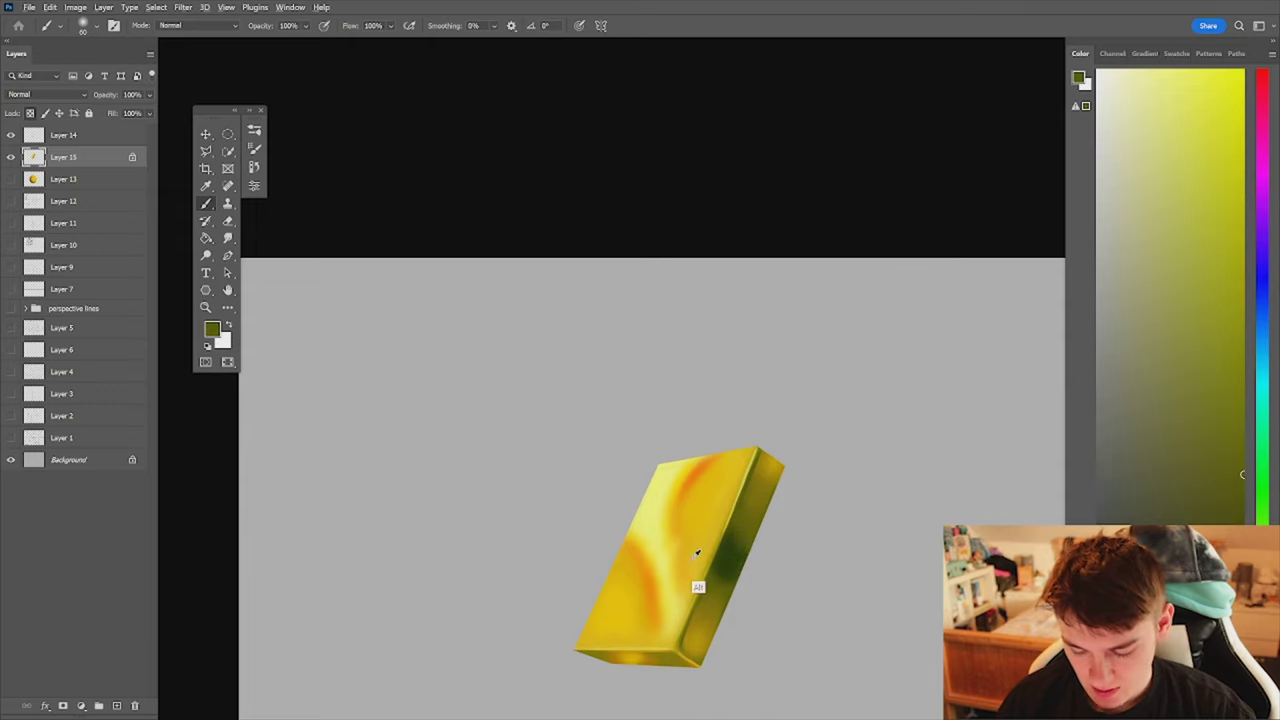
alt+click(743, 529)
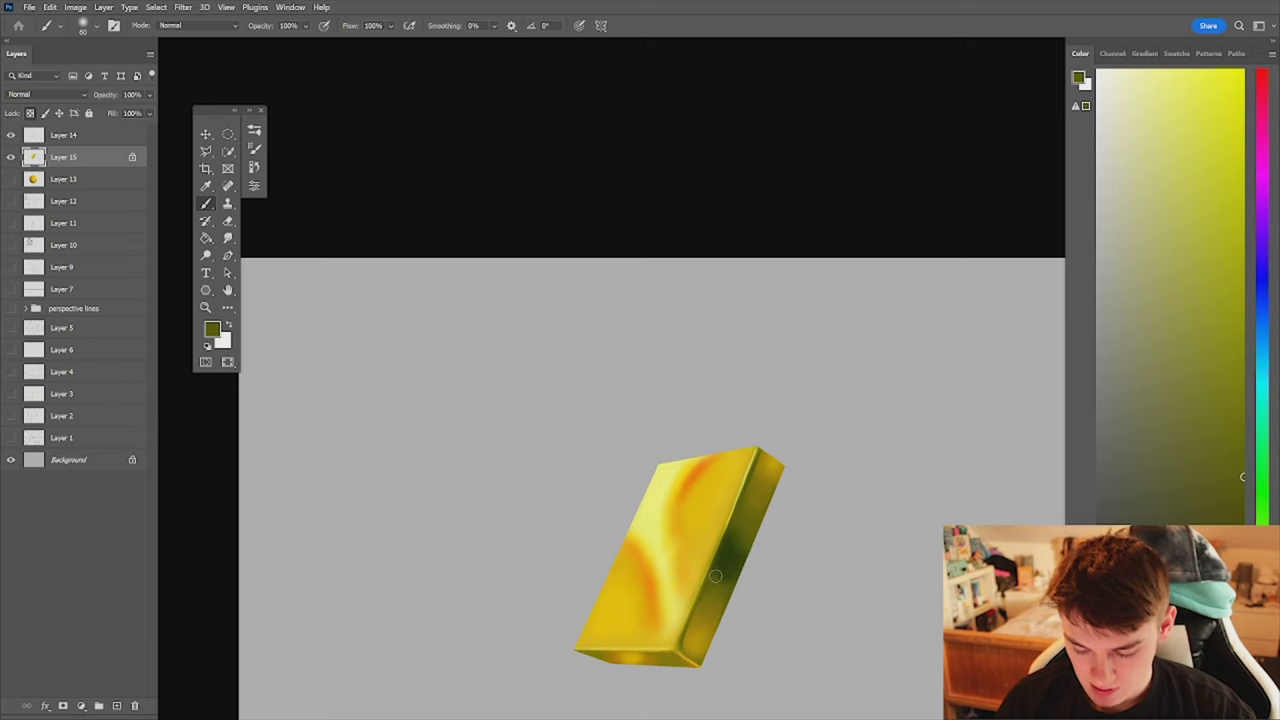
alt+click(742, 560)
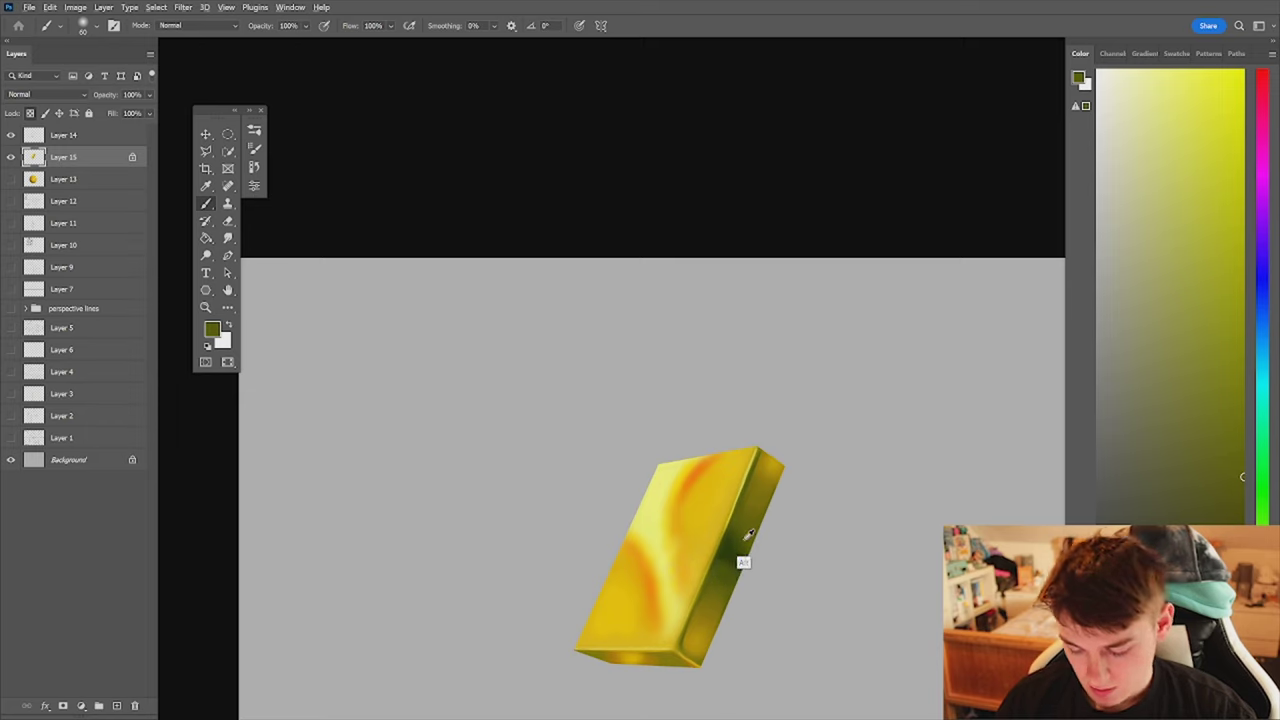
alt+click(741, 542)
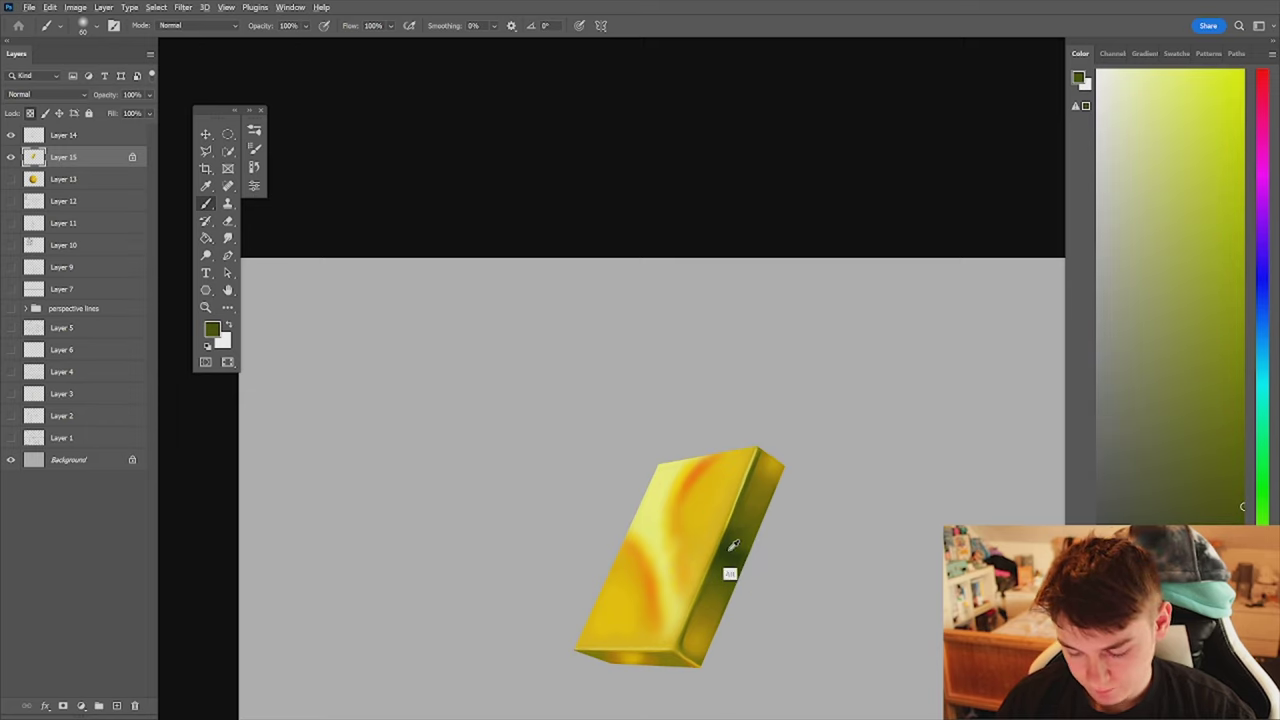
alt+click(723, 553)
alt+click(720, 570)
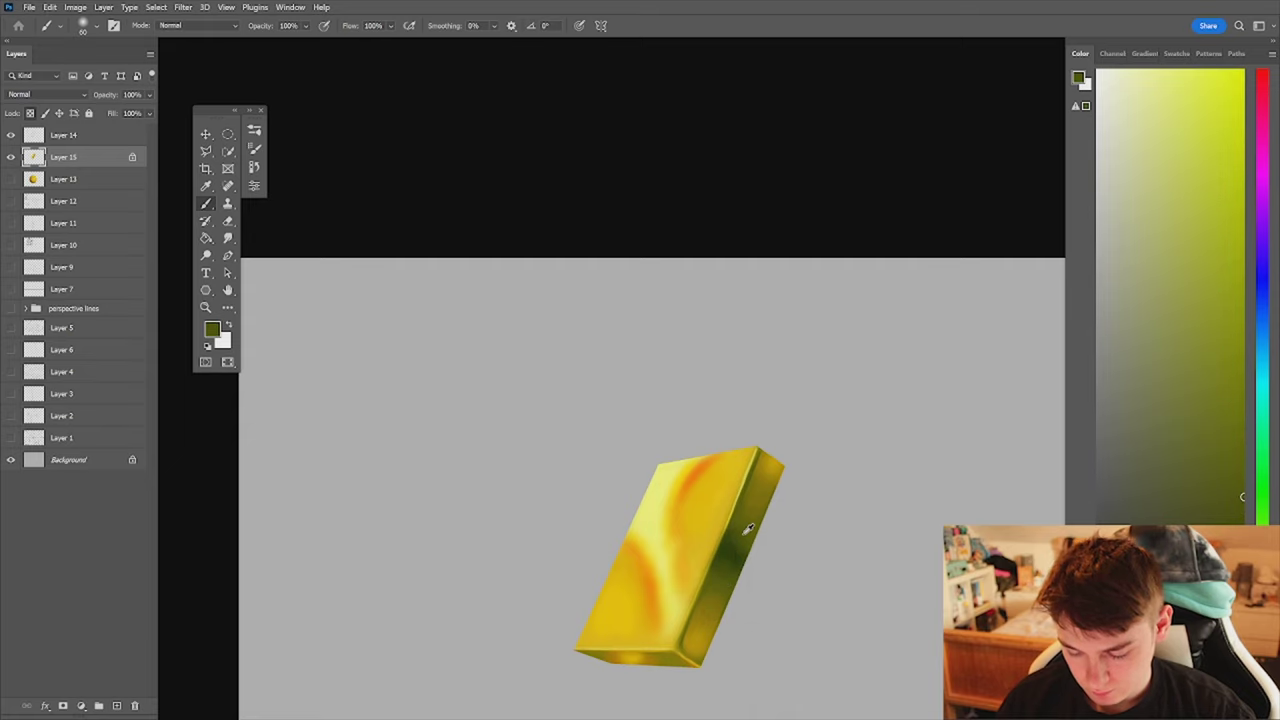
alt+click(746, 532)
mouse_move(785, 548)
mouse_down()
mouse_move(705, 548)
mouse_move(815, 548)
mouse_up()
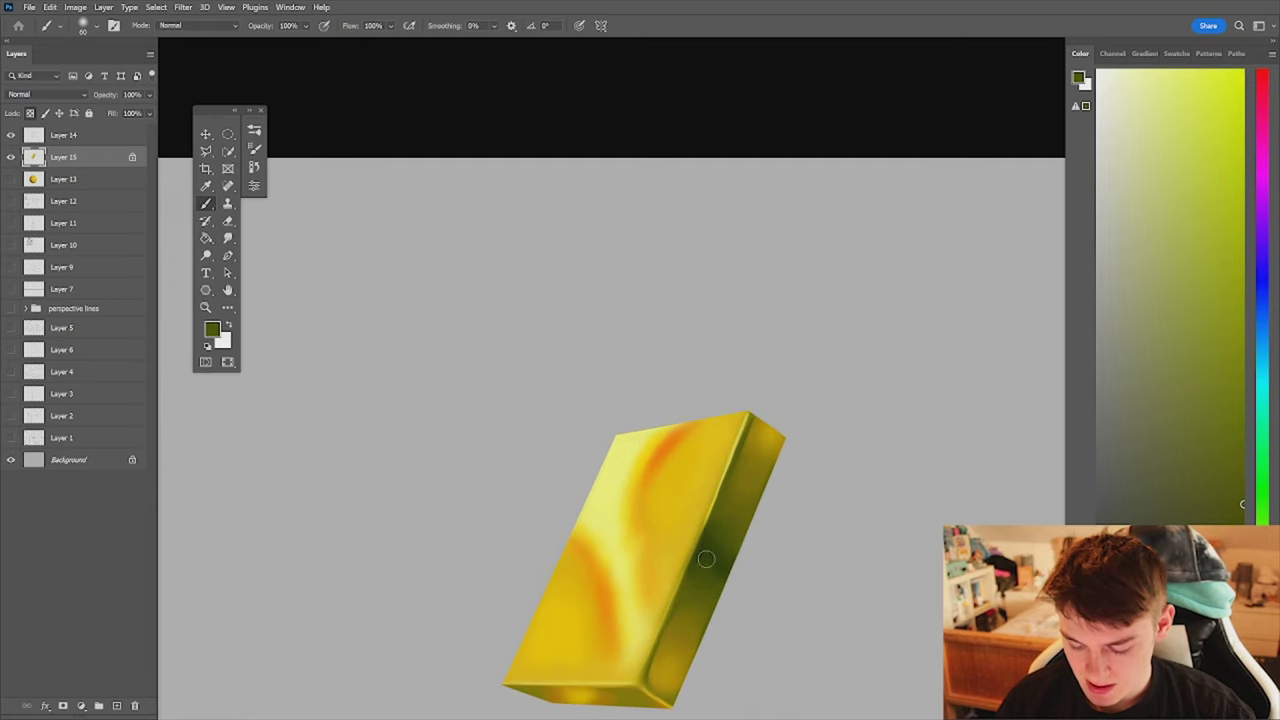
alt+click(708, 560)
mouse_move(702, 568)
mouse_down()
mouse_move(694, 577)
mouse_move(715, 558)
mouse_move(722, 674)
mouse_up()
alt+click(730, 530)
- Flip the view, sample light yellow, and refine the highlighted edge between front and side faces with a 35 px brush and the Mixer Brush
key(ctrl+f)
drag(525, 567, 595, 555)
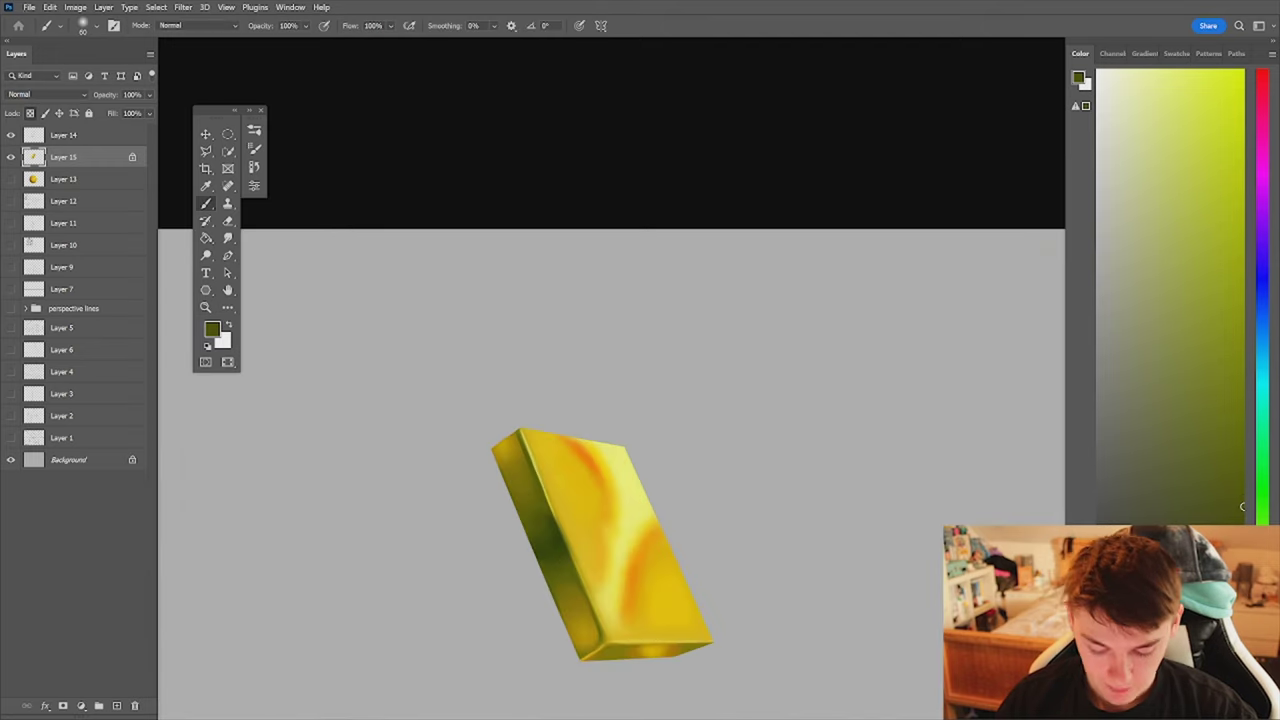
alt+click(538, 451)
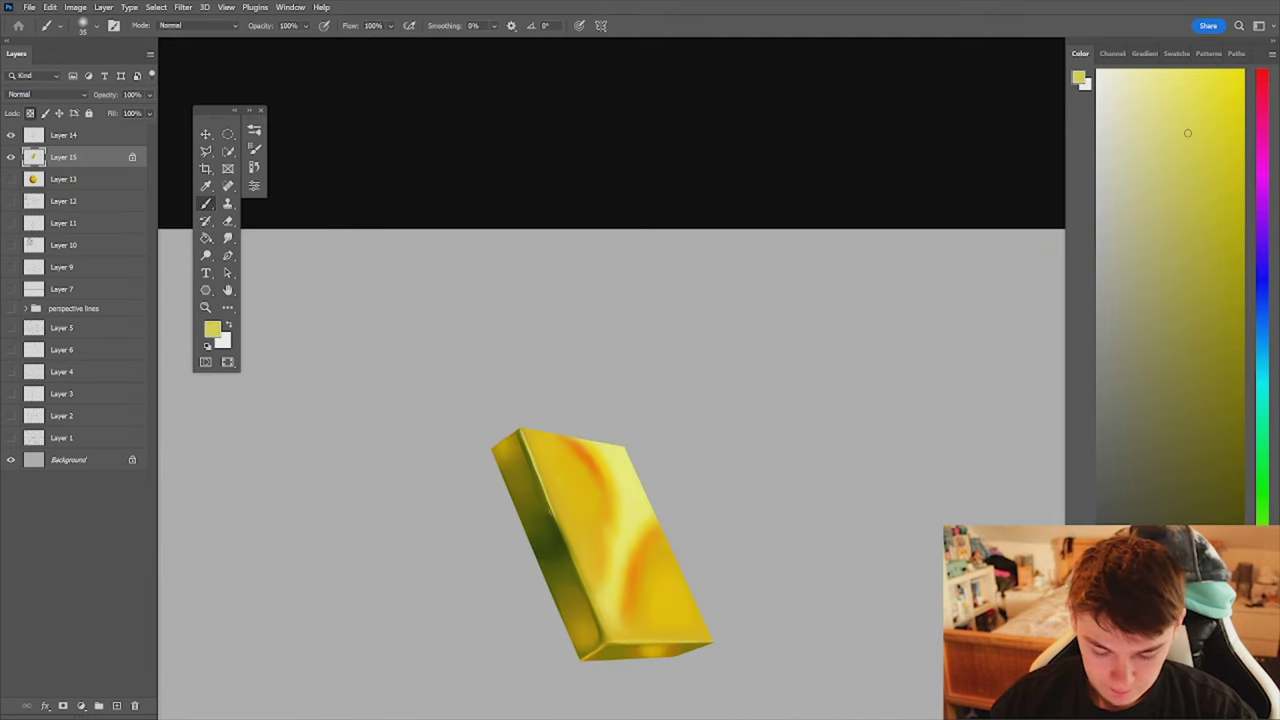
key(shift+b)
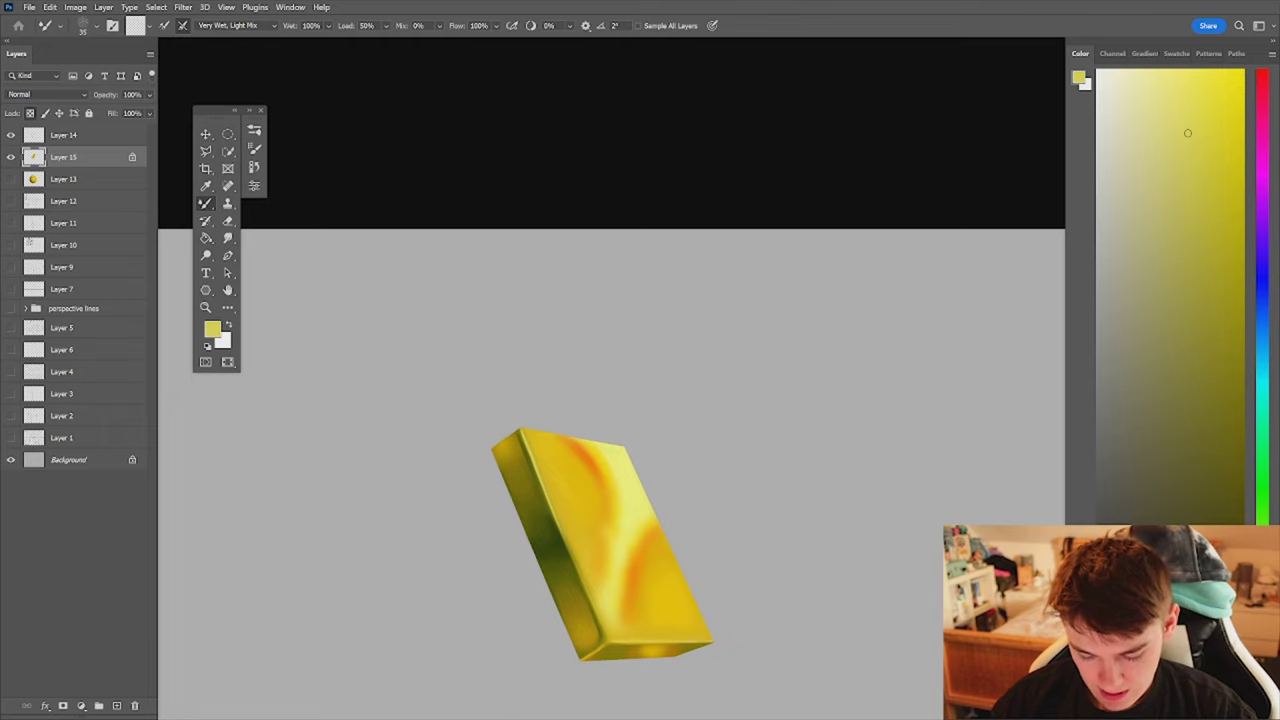
- Flip the view back, pick saturated yellow, touch up the front face's reflections with a 30 px brush, and blend with the Mixer Brush
key(z)
key(ctrl+f)
drag(623, 531, 686, 457)
key(b)
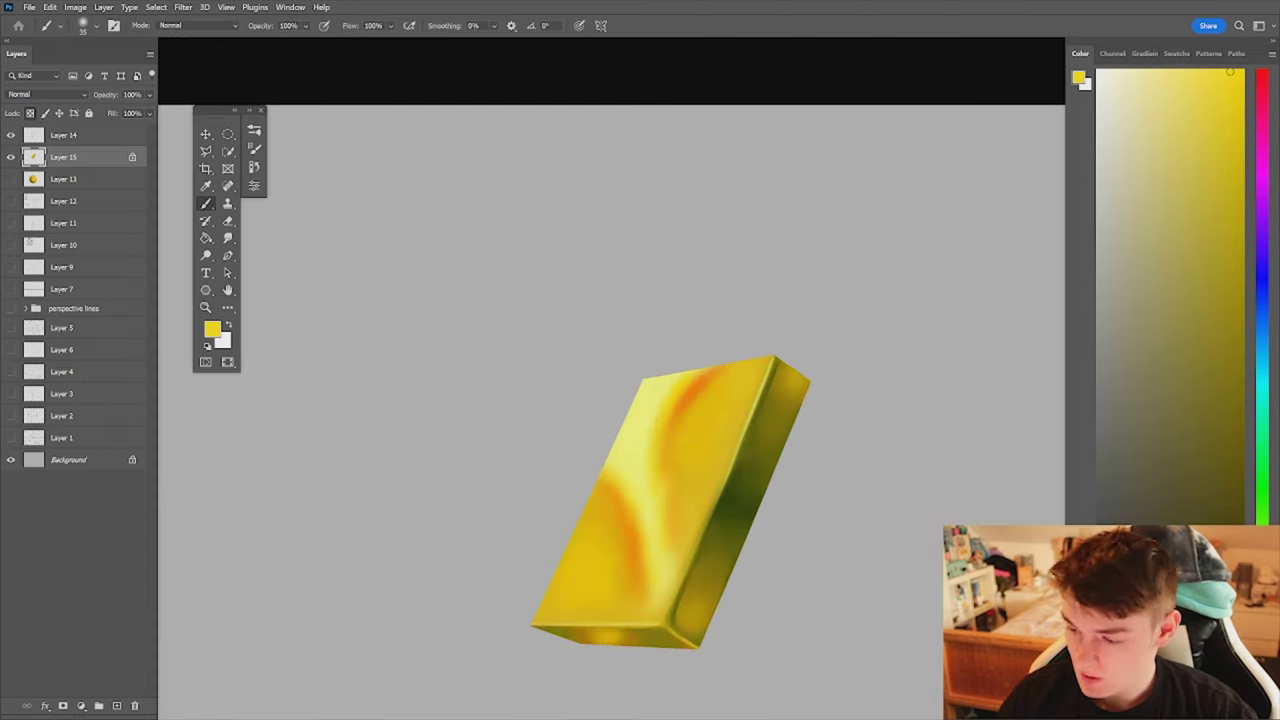
click(1240, 73)
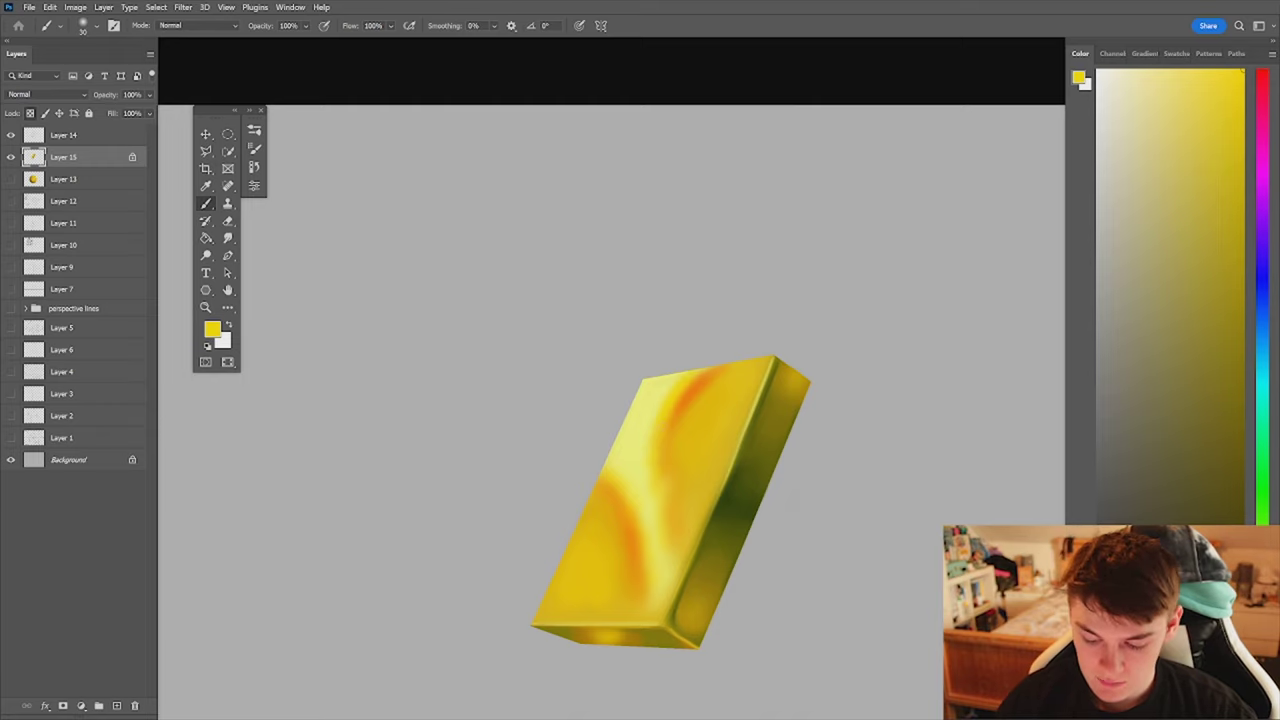
key(shift+b)
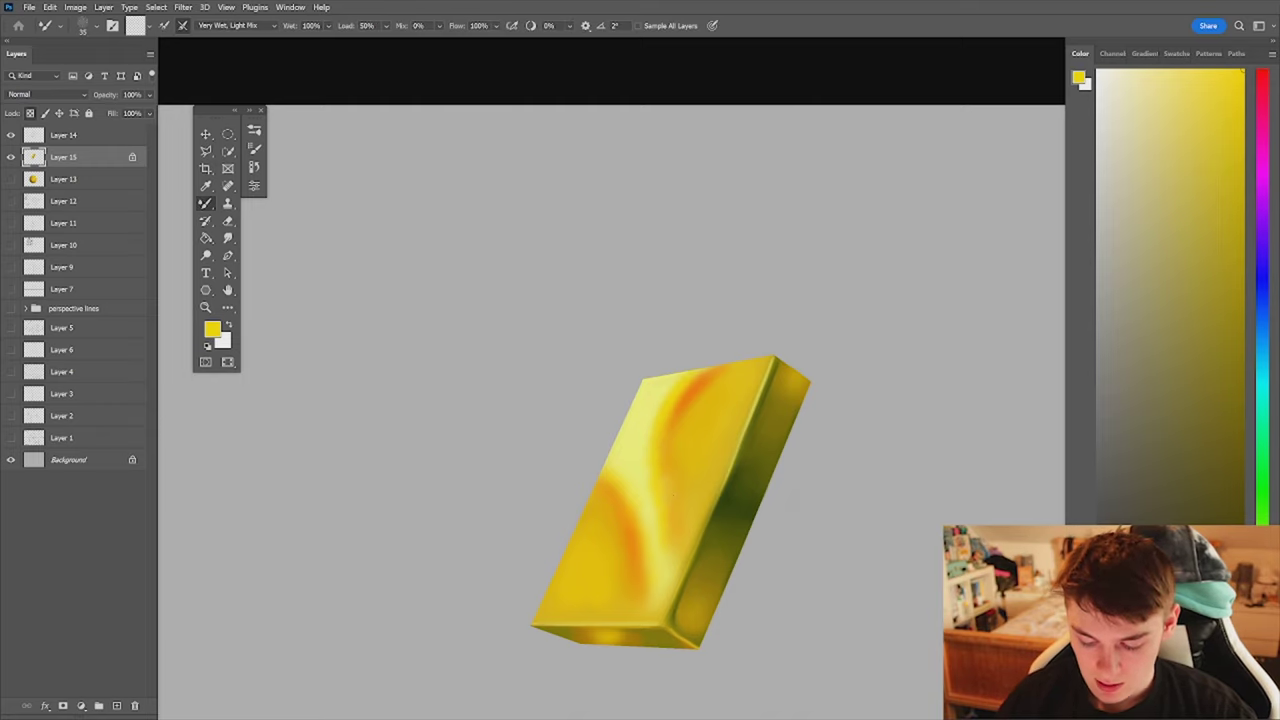
scroll(623, 481, down, 2)
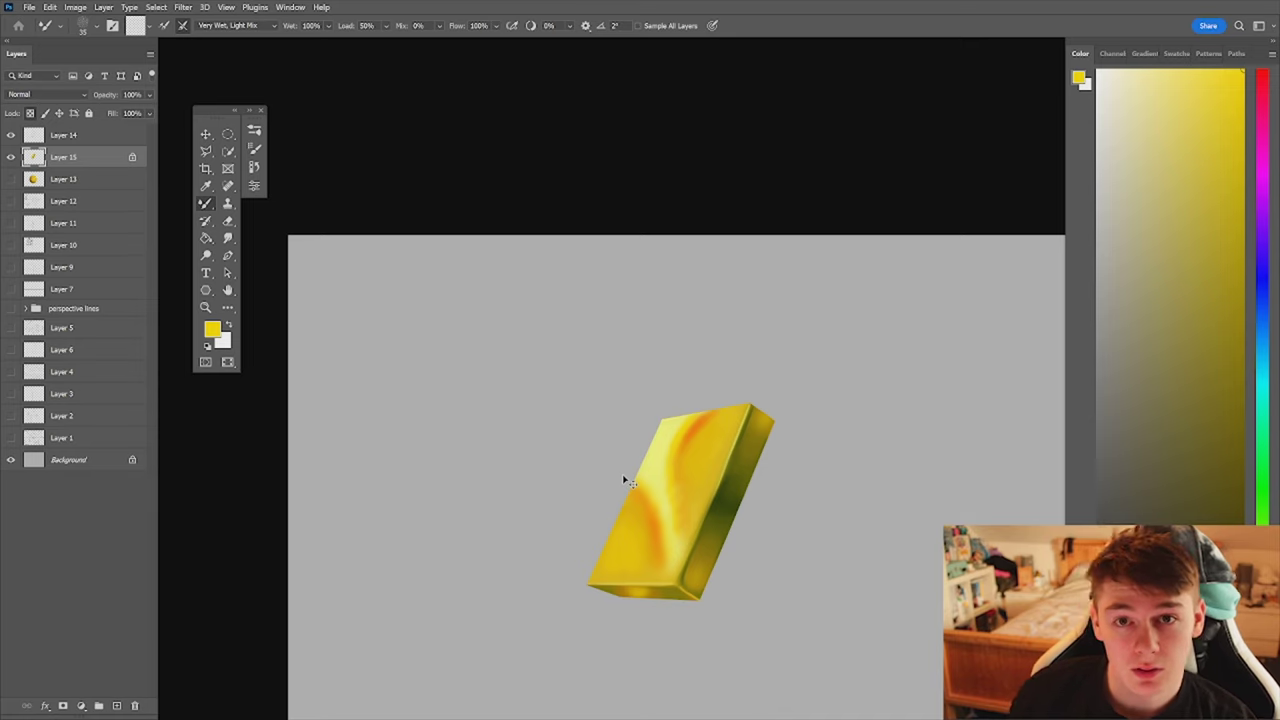
- Duplicate Layer 15, clip the copy to the original, and set it to Overlay at 50% opacity
key(ctrl+l)
click(738, 189)
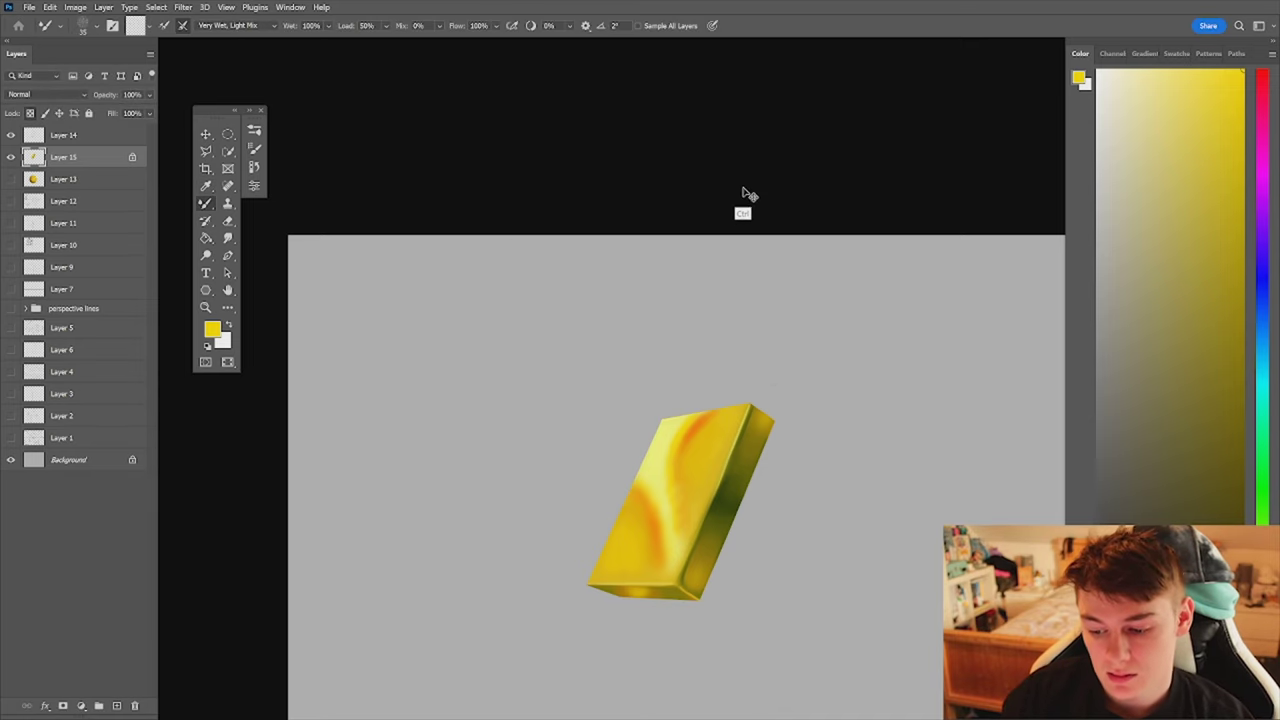
key(ctrl+j)
key(ctrl+j)
key(ctrl+z)
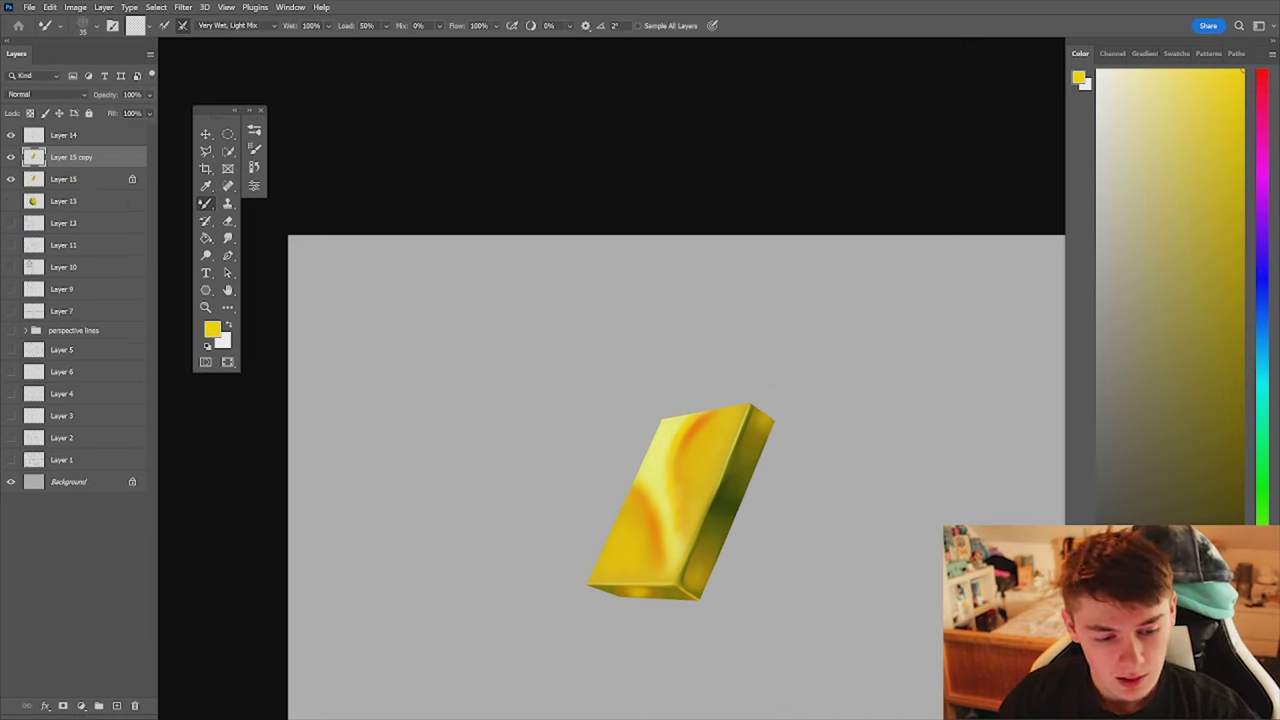
alt+click(101, 167)
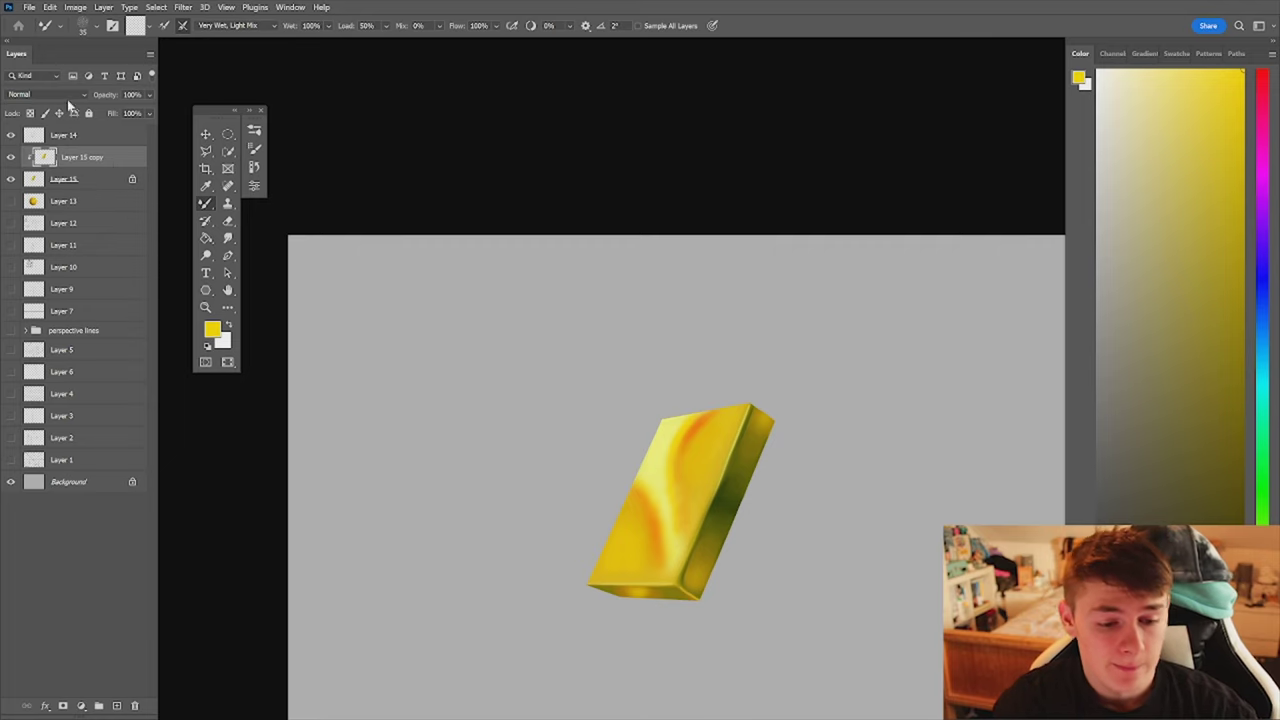
click(67, 99)
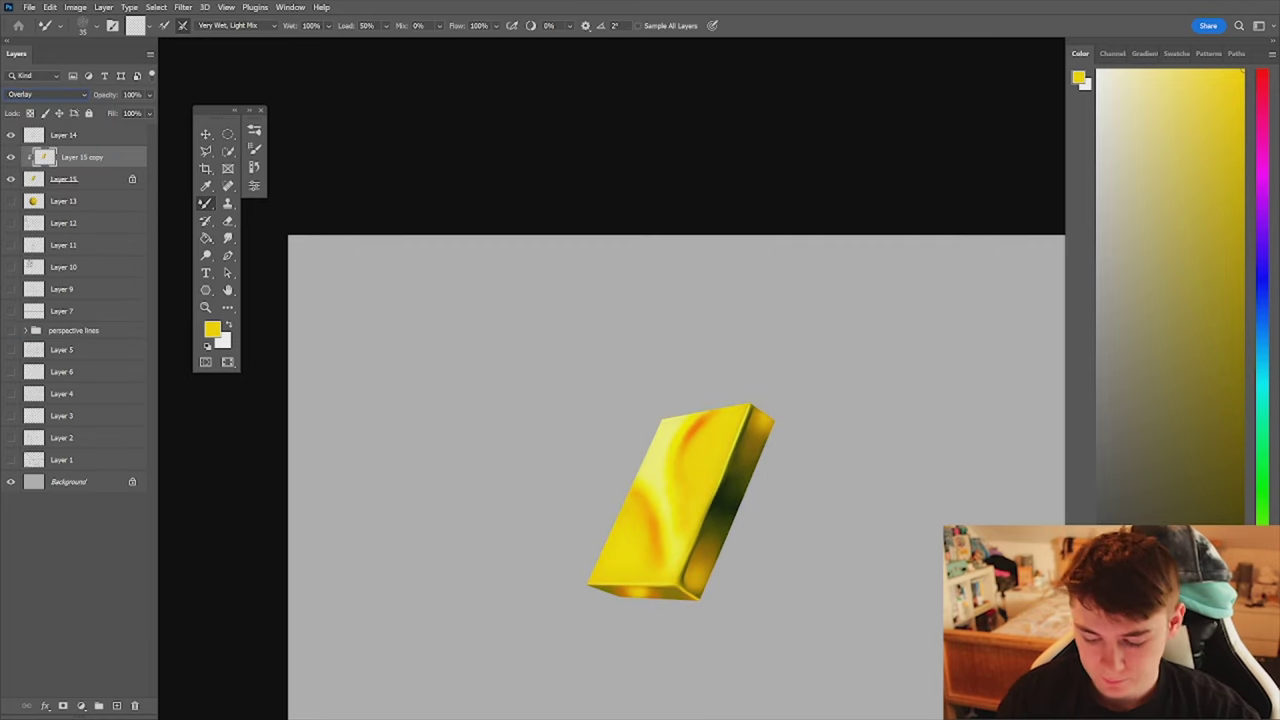
drag(110, 95, 93, 97)
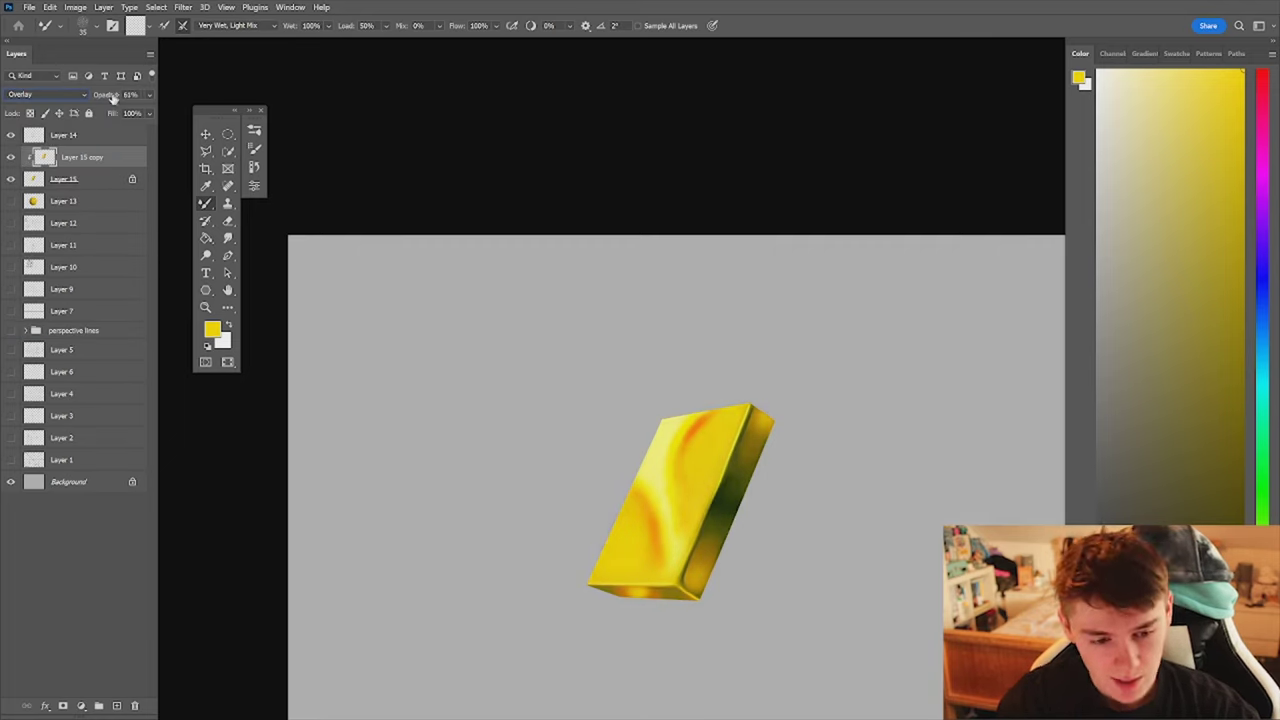
- Merge the clipped Overlay copy down into Layer 15
key(z)
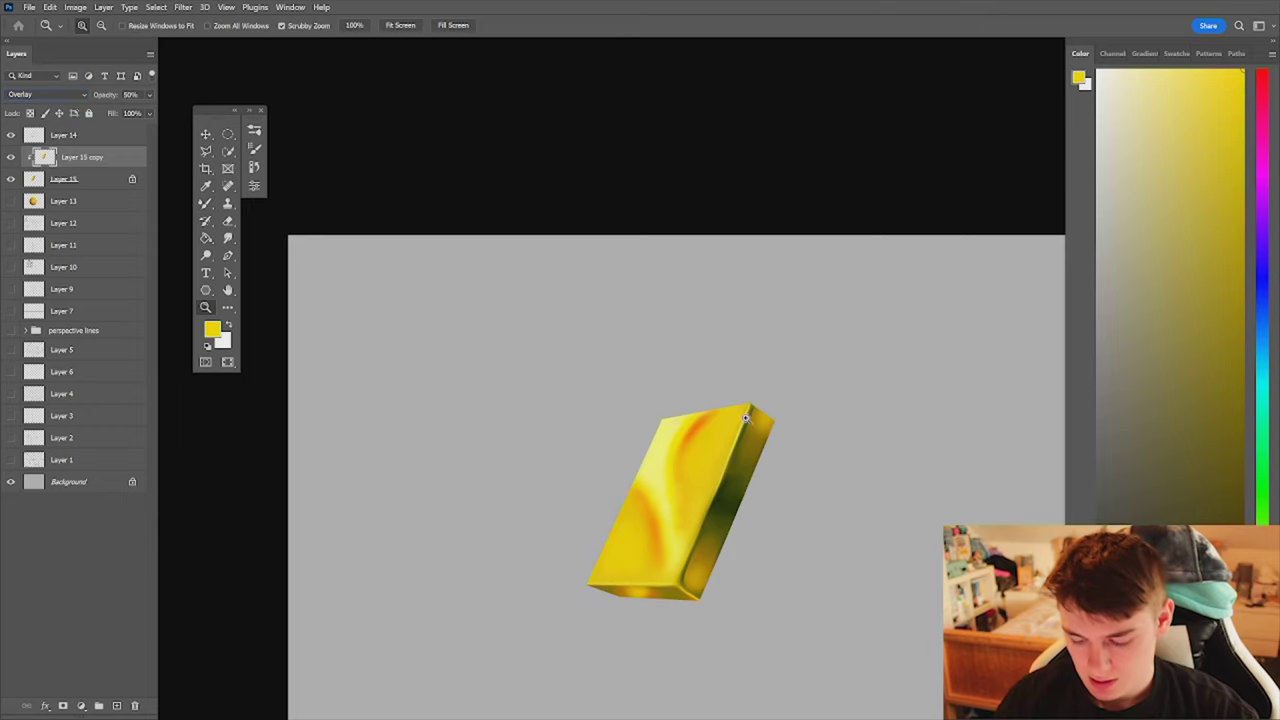
mouse_move(748, 469)
mouse_down()
mouse_move(733, 510)
mouse_move(785, 484)
mouse_up()
key(b)
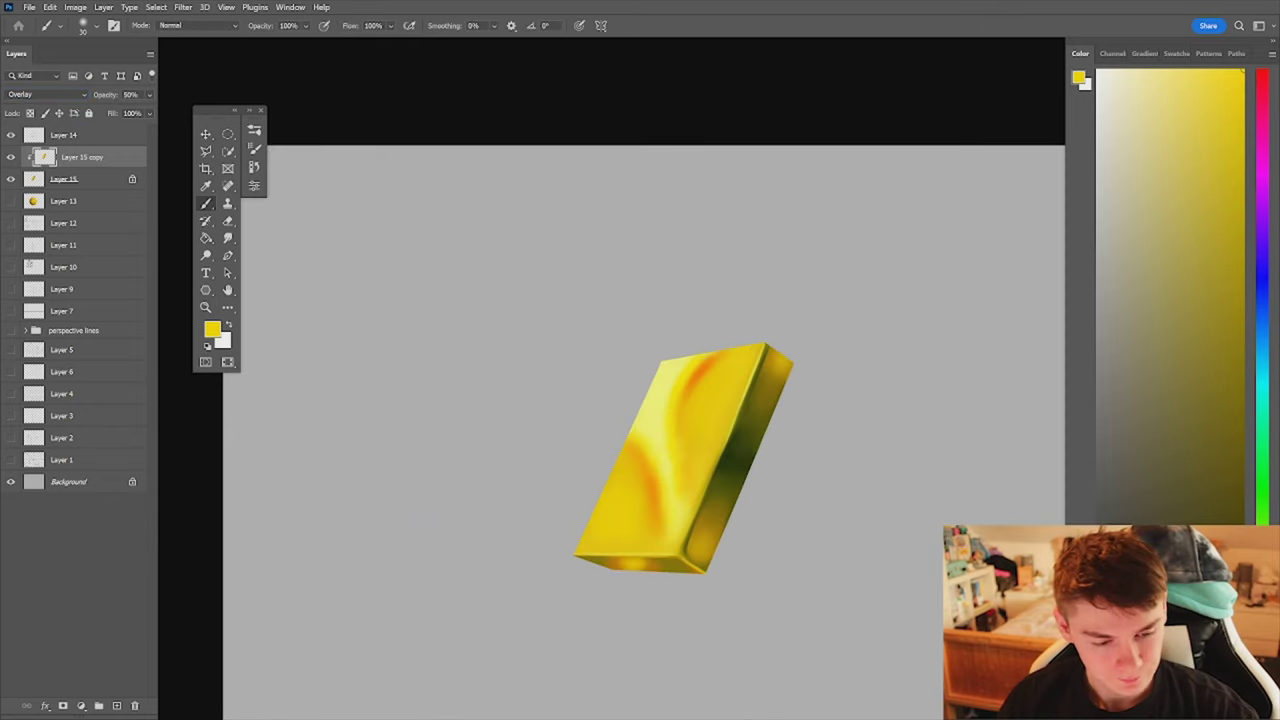
key(ctrl+e)
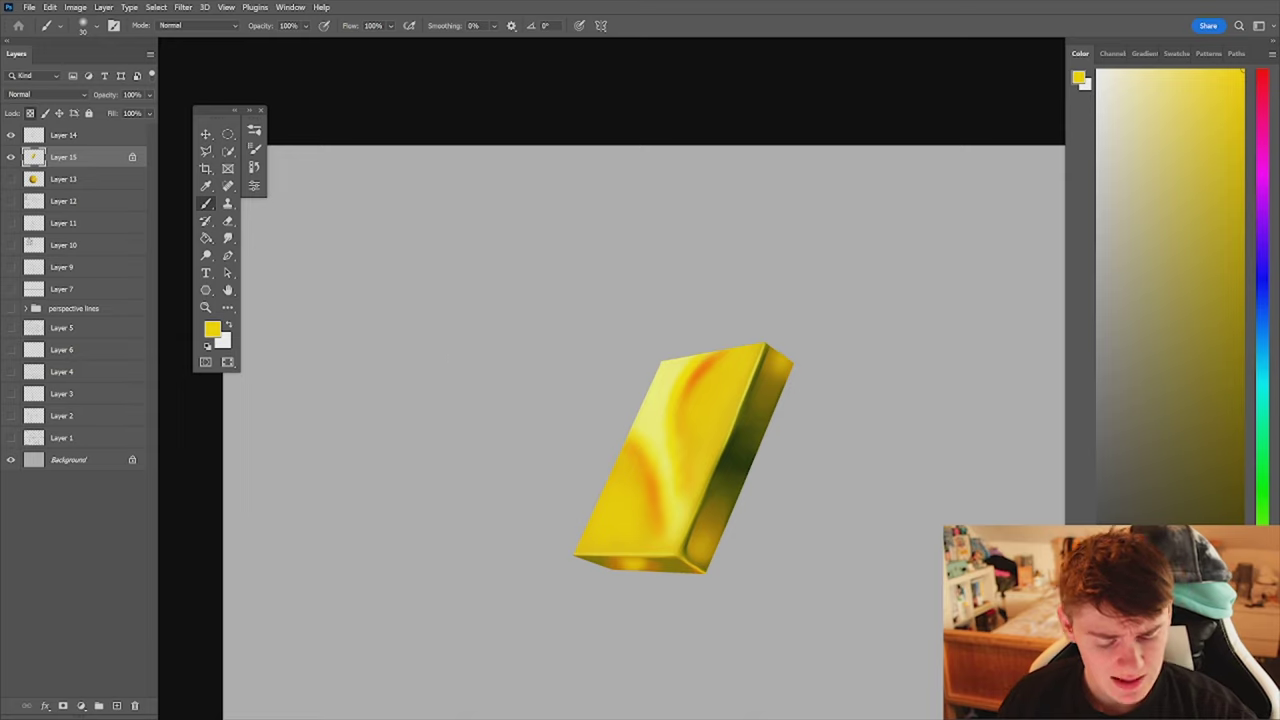
- Sample the side face's dark green, pick a more saturated olive green, and paint a soft 125 px reflection above the dark band
key(z)
key(b)
mouse_move(776, 488)
mouse_down()
mouse_move(755, 490)
mouse_move(763, 453)
mouse_move(744, 450)
mouse_up()
key(z)
drag(744, 448, 762, 428)
key(b)
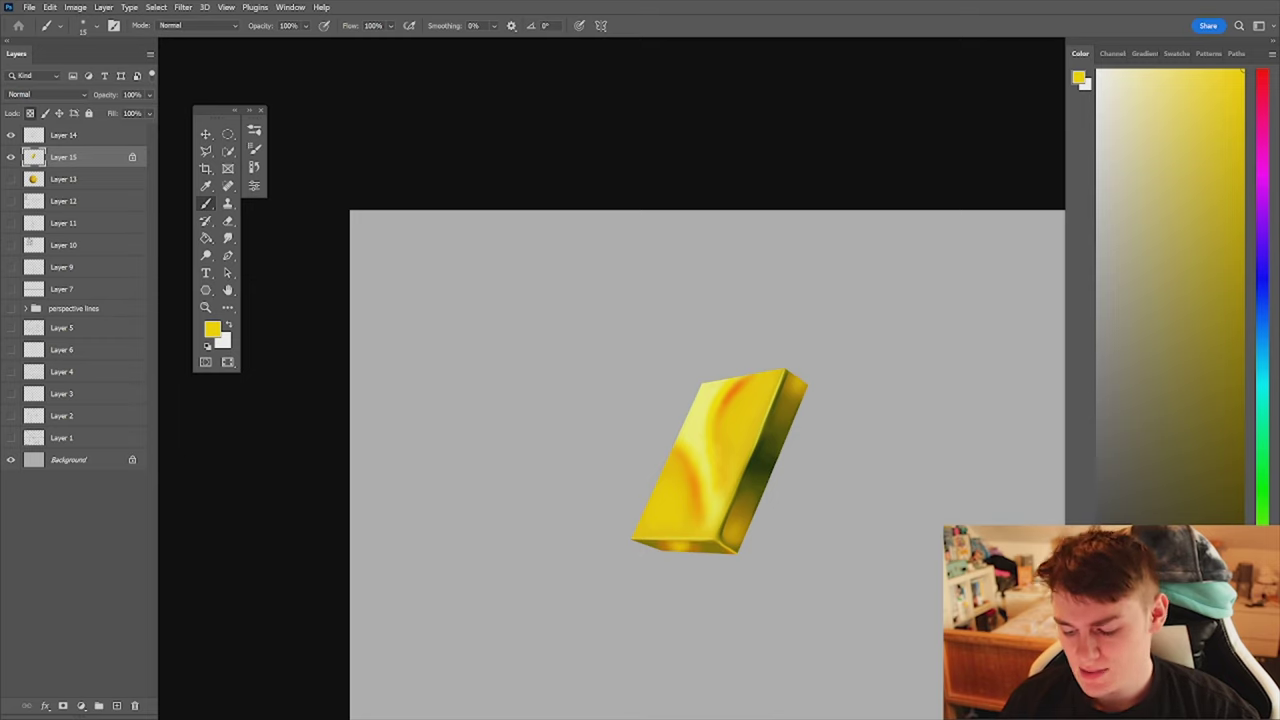
key(z)
drag(777, 437, 796, 432)
key(b)
alt+click(762, 453)
key(])
key(])
key(])
key(])
key(])
key(])
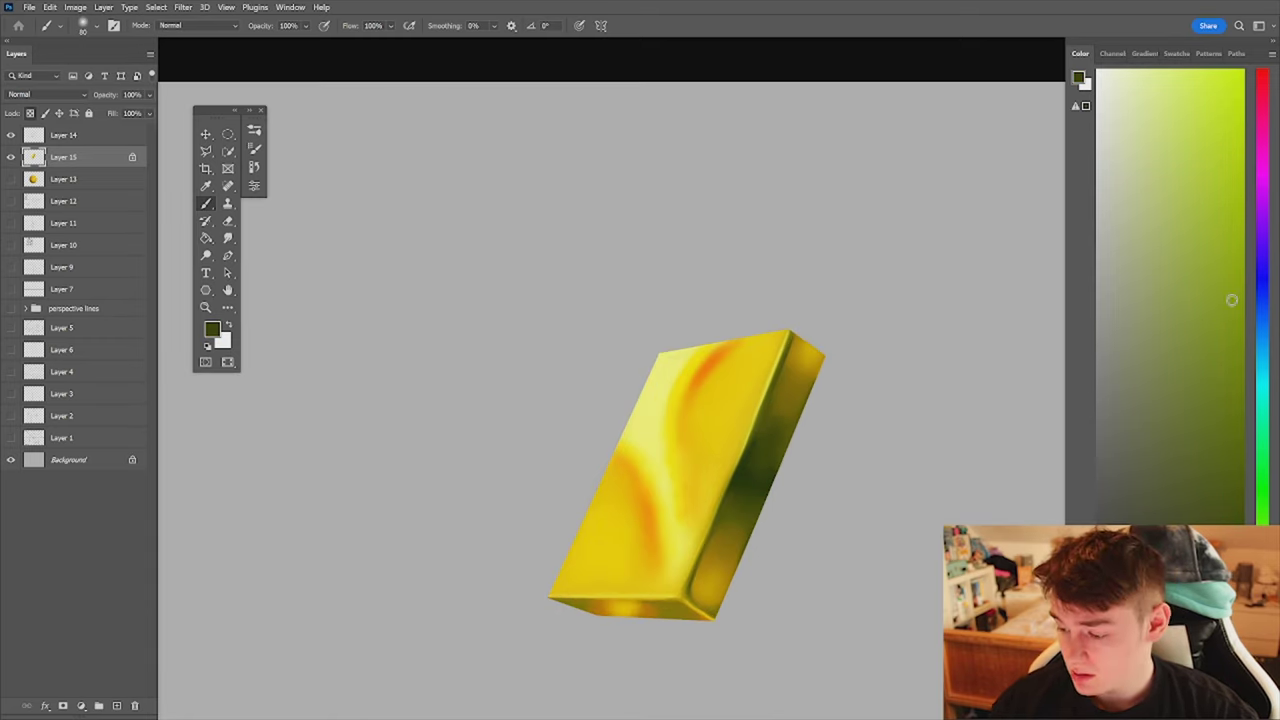
click(1242, 327)
key(])
key(])
key(])
drag(763, 463, 770, 443)
- Paint a soft, desaturated teal-green glow above the side face's dark band and blend the area around it with sampled olive
alt+click(797, 385)
drag(789, 394, 784, 405)
alt+click(764, 456)
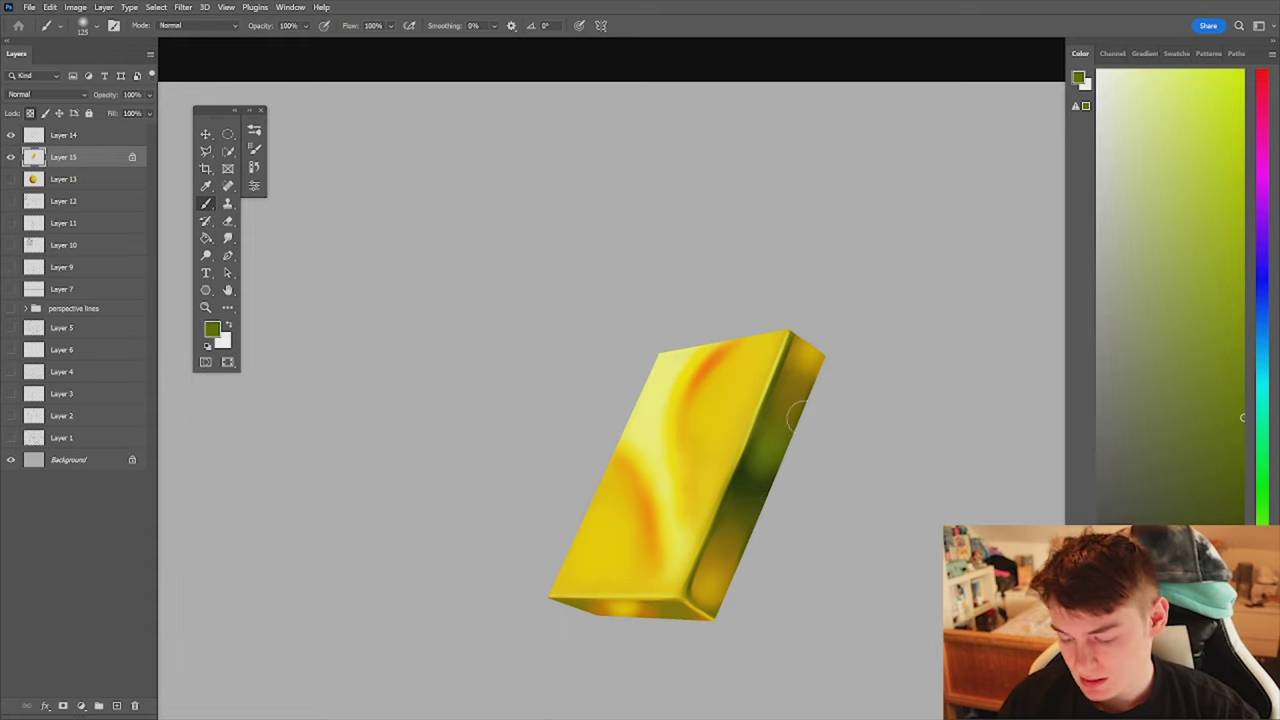
click(1132, 315)
drag(761, 464, 763, 456)
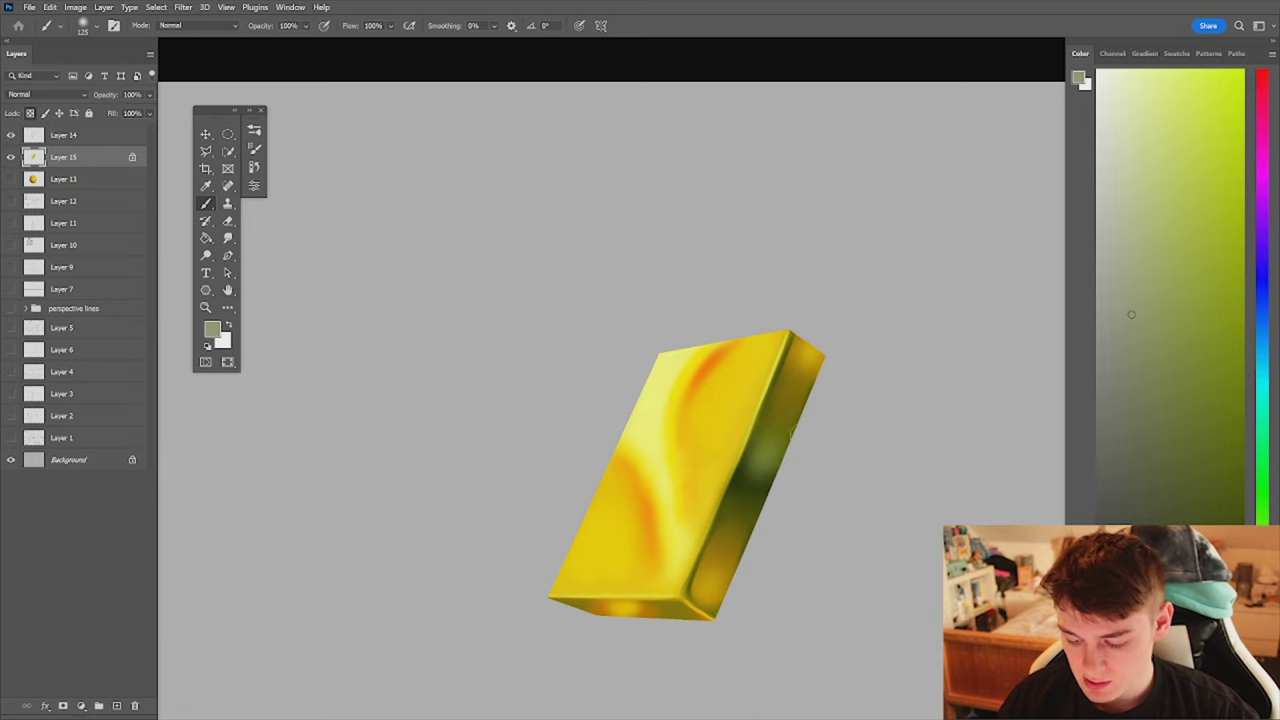
click(1260, 373)
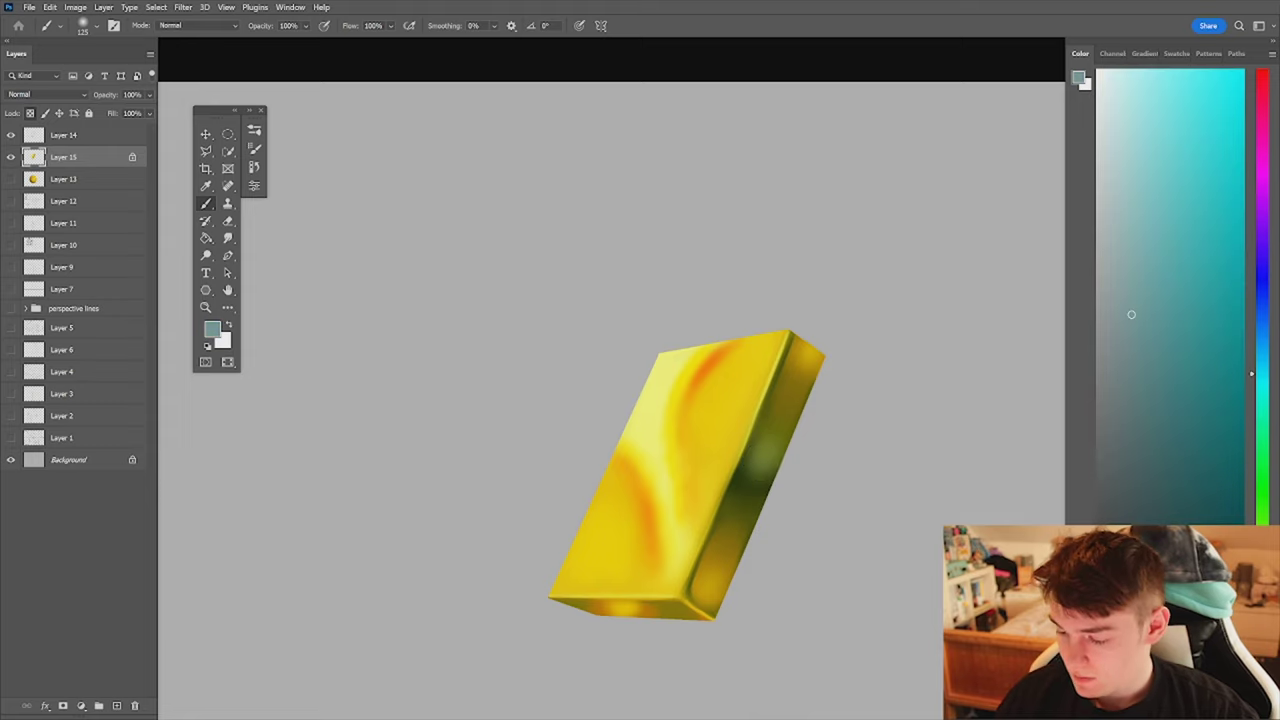
alt+click(784, 417)
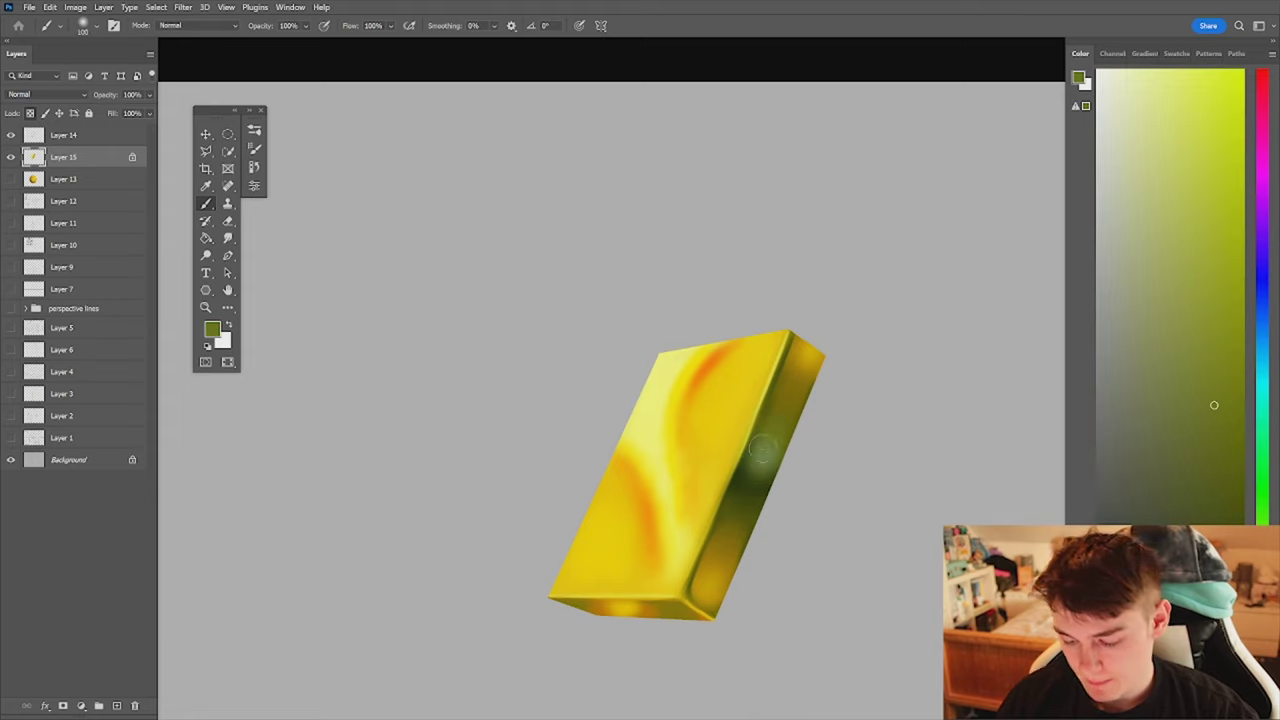
- Pick a desaturated green, shift it toward teal, and paint a second soft glow below the side face's dark band with a 90 px brush
alt+click(739, 530)
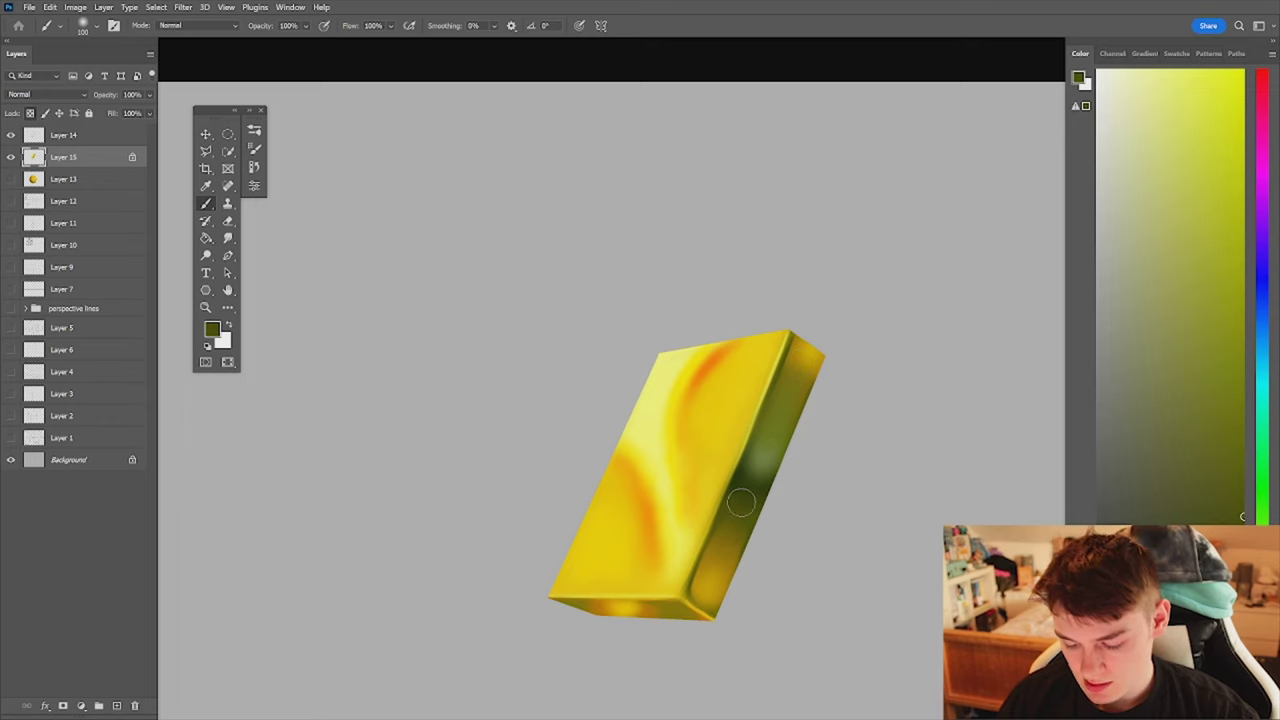
alt+click(770, 440)
alt+click(763, 460)
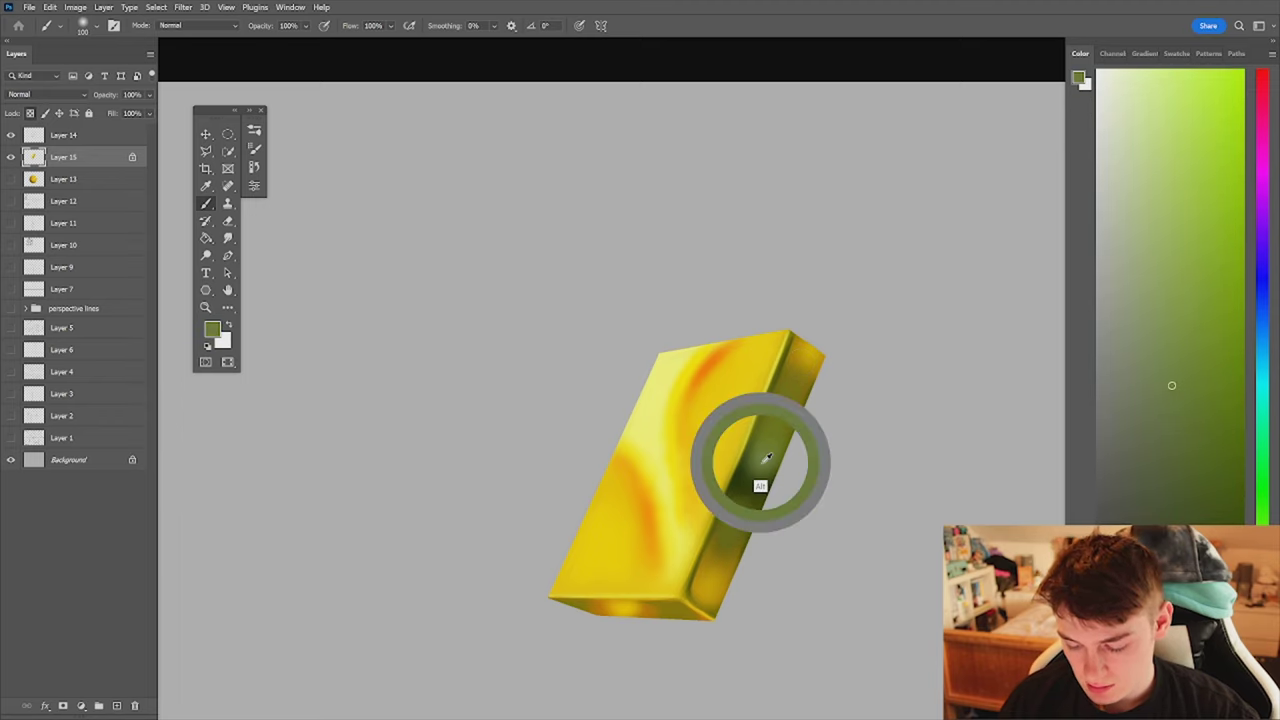
key(bracketleft)
click(1129, 385)
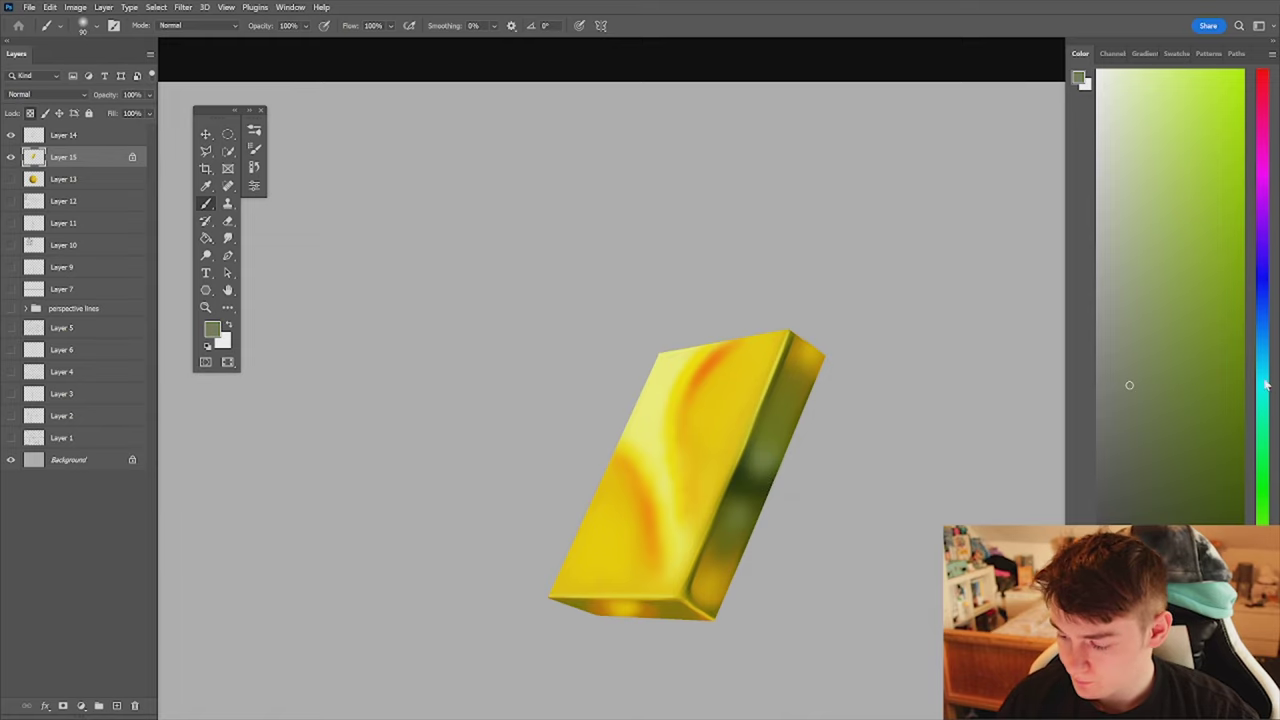
click(1262, 383)
drag(743, 505, 740, 513)
- Blend sampled olive around the lower glow on the side face and sampled ochre into its upper end
alt+click(772, 444)
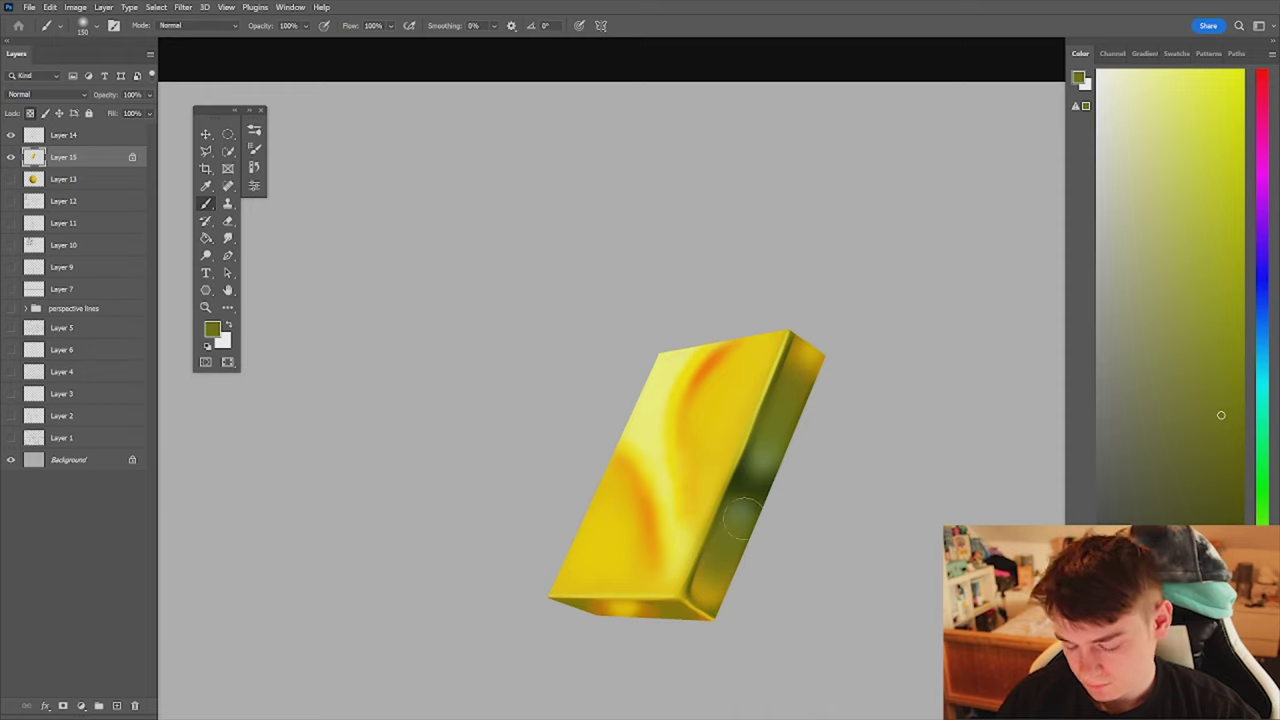
alt+click(802, 348)
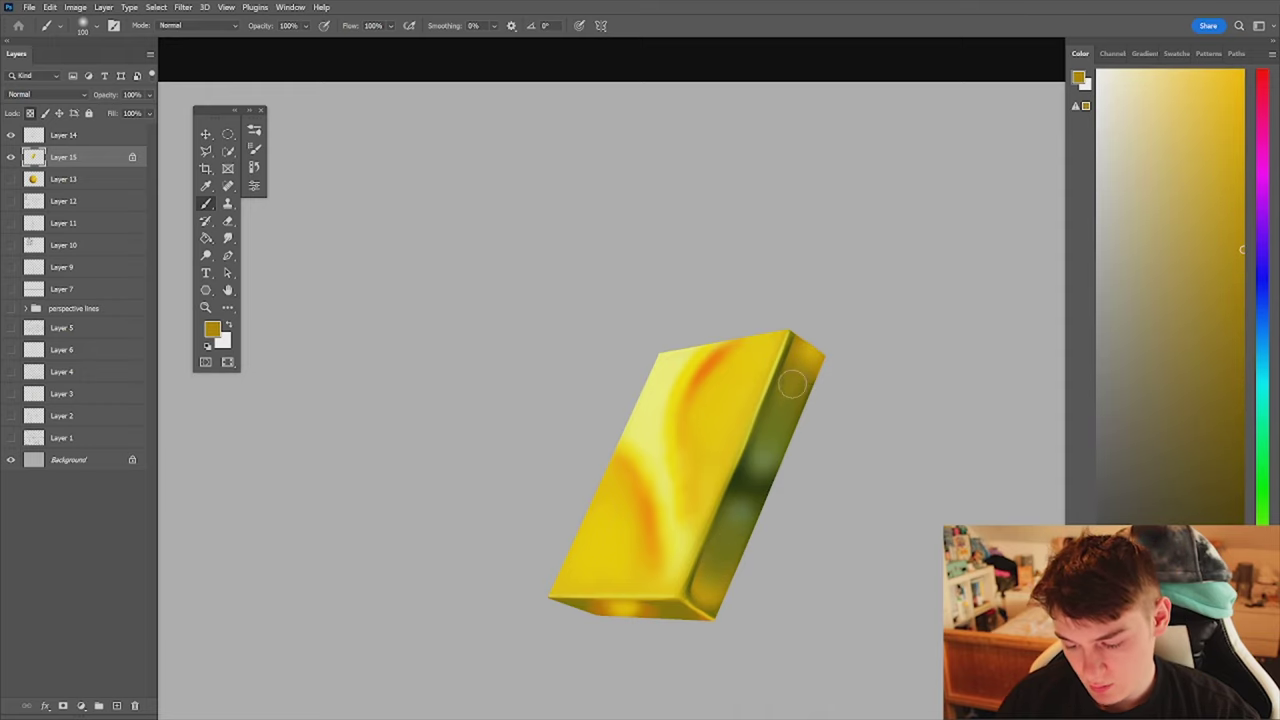
- Temporarily flip the view horizontally and soften the upper end of the front face's orange streak with sampled yellow and a soft 125 px brush
key(z)
drag(745, 513, 706, 603)
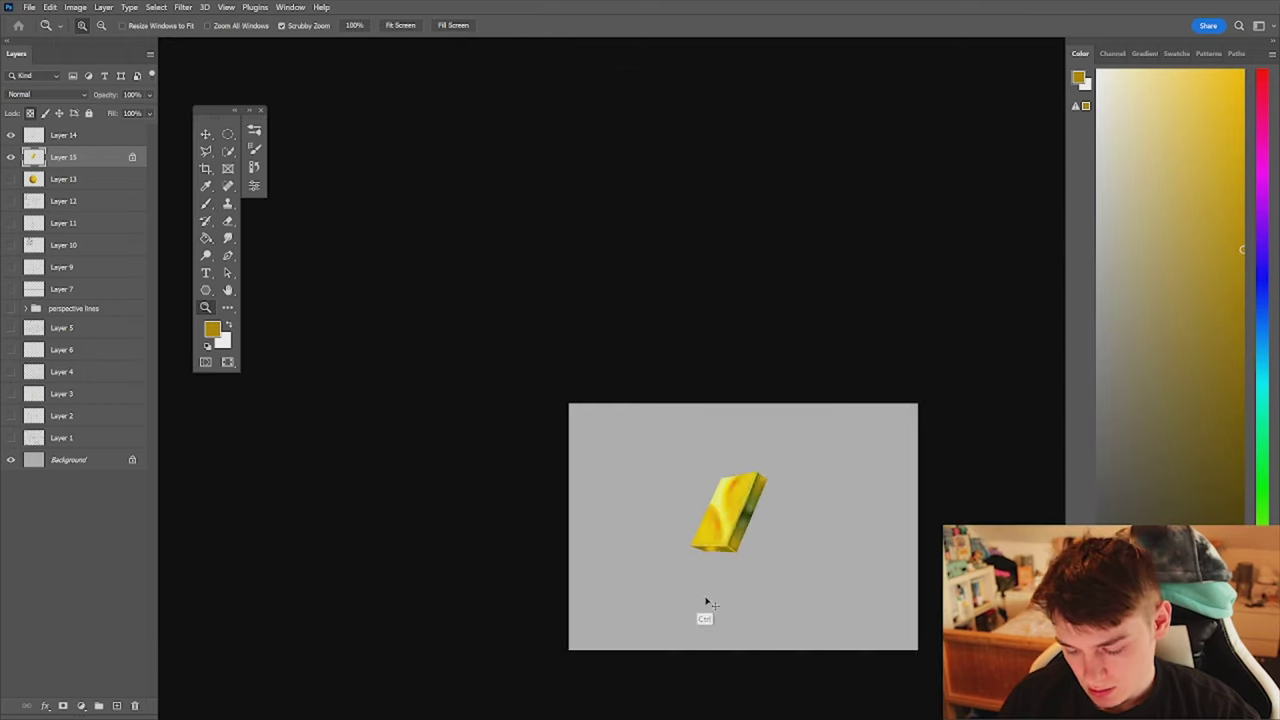
key(ctrl+h)
drag(555, 519, 580, 491)
key(b)
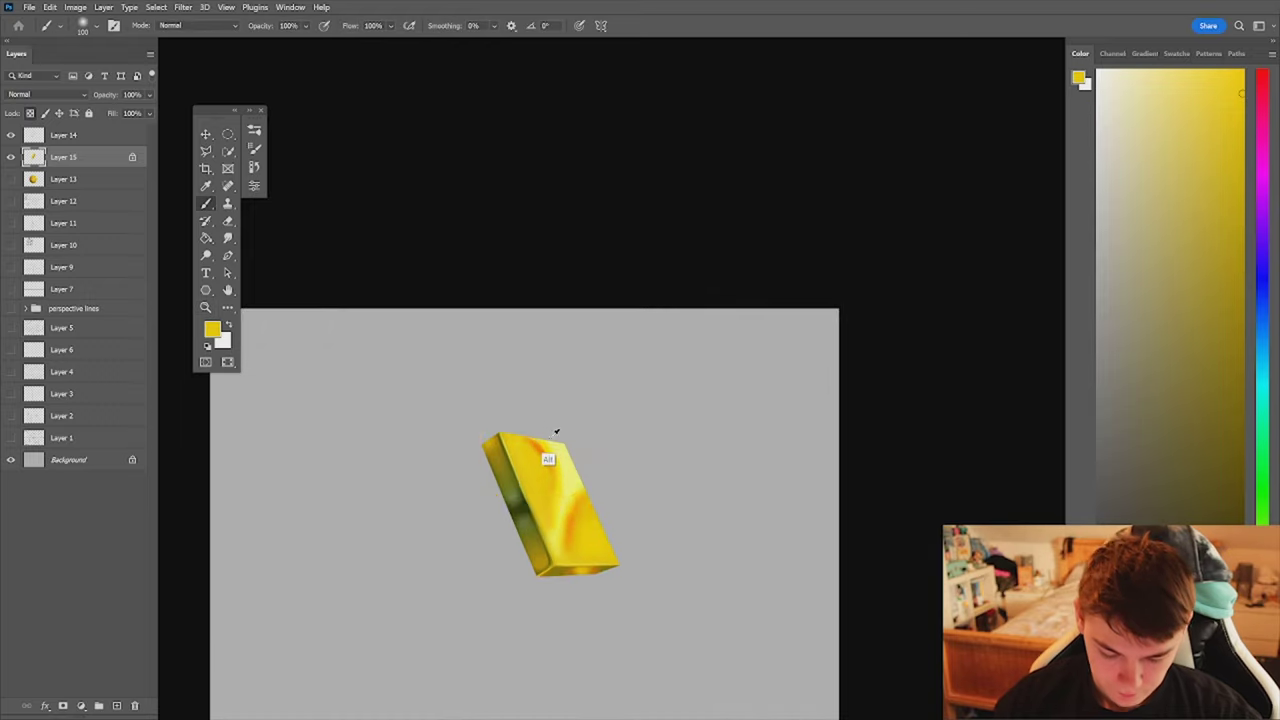
alt+click(547, 447)
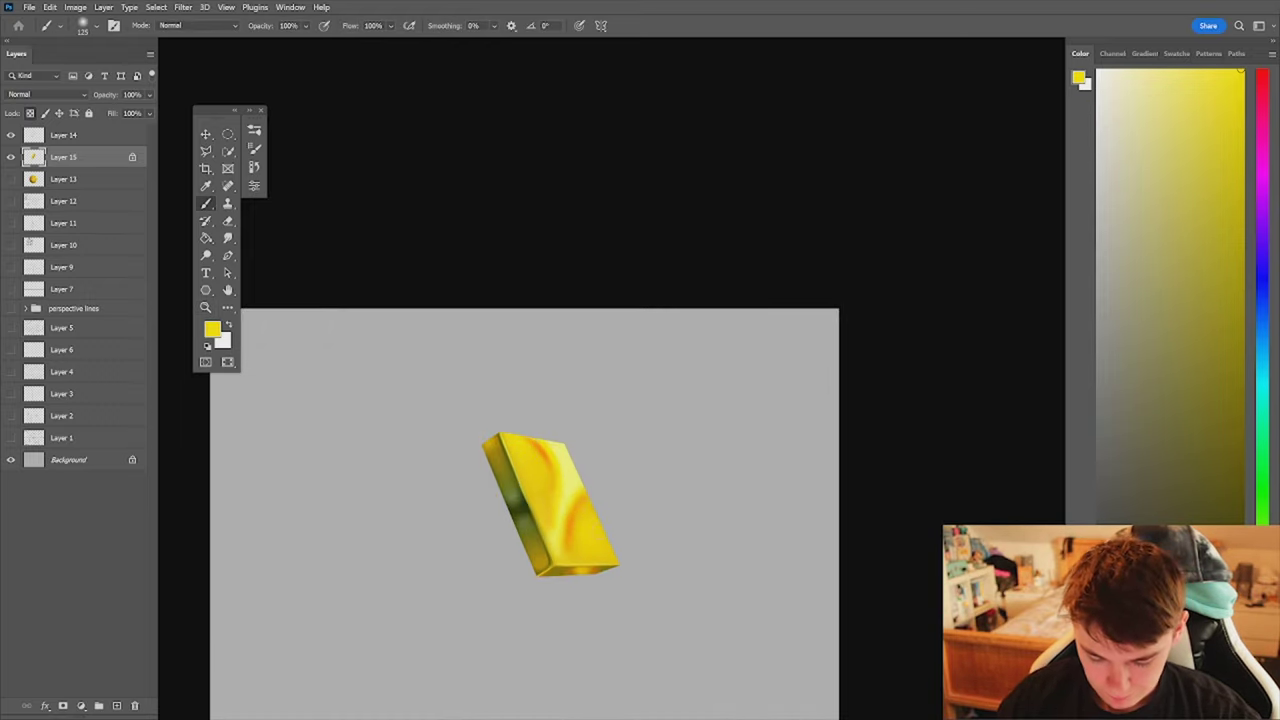
scroll(570, 526, down, 5)
key(h)
scroll(695, 512, up, 4)
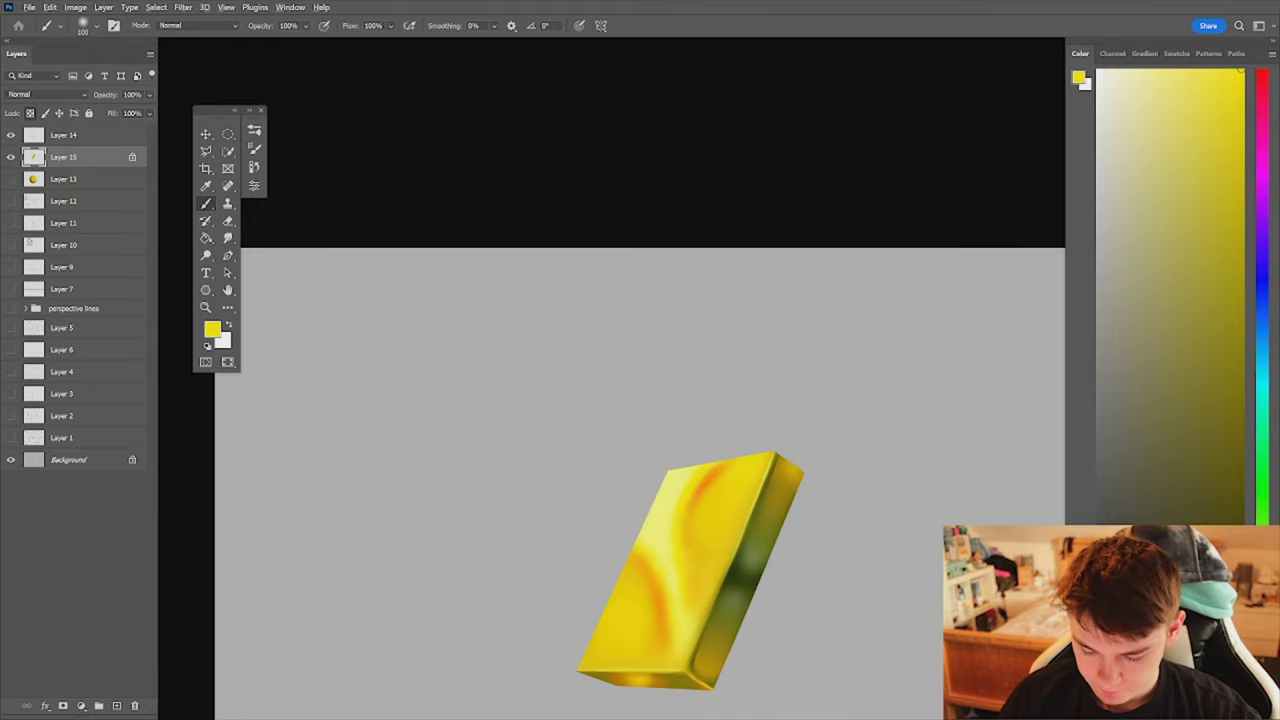
- Shift Layer 15's hue slightly toward orange with Hue/Saturation
key(z)
key(b)
mouse_move(725, 440)
mouse_down()
mouse_move(697, 452)
mouse_move(650, 440)
mouse_up()
key(z)
key(b)
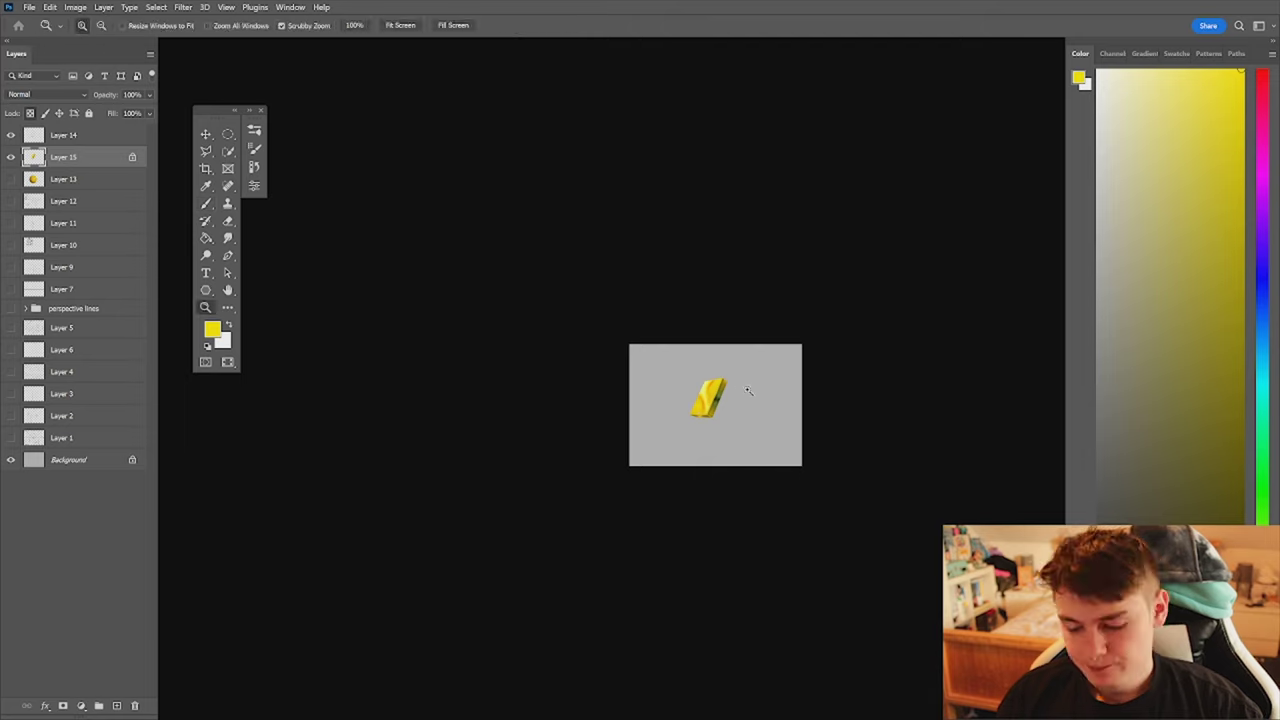
scroll(749, 391, up, 2)
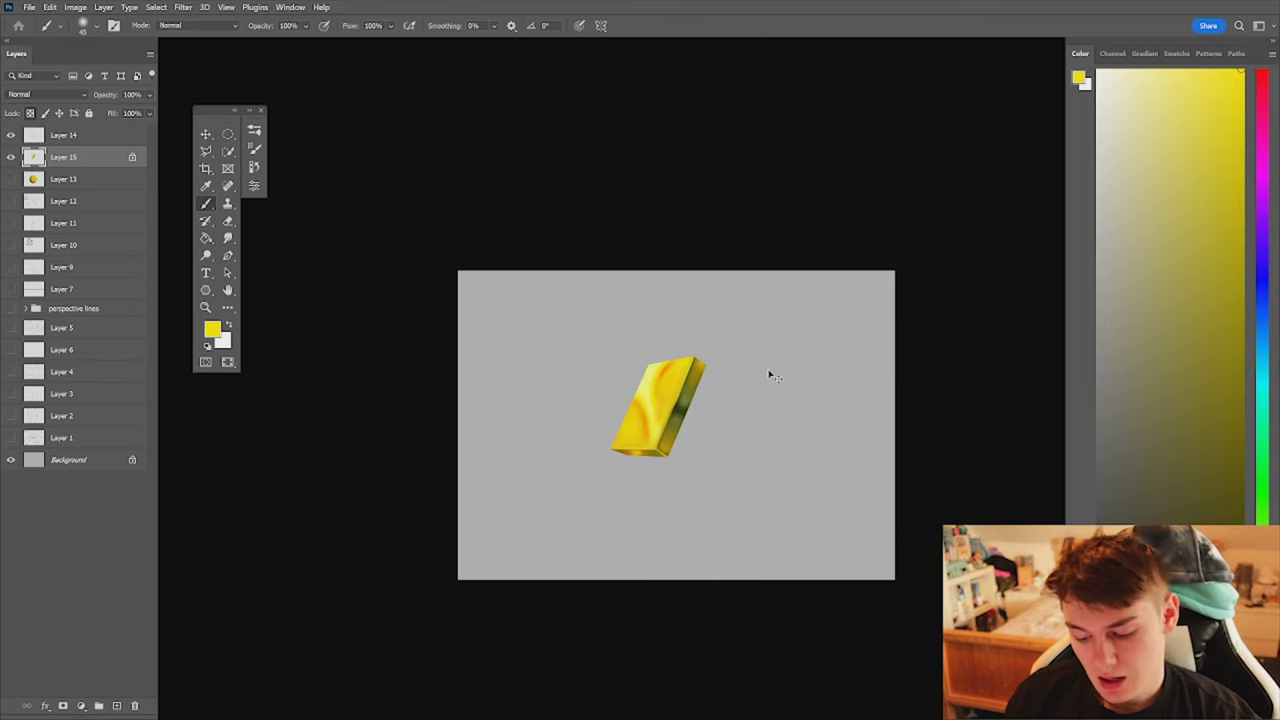
key(ctrl+u)
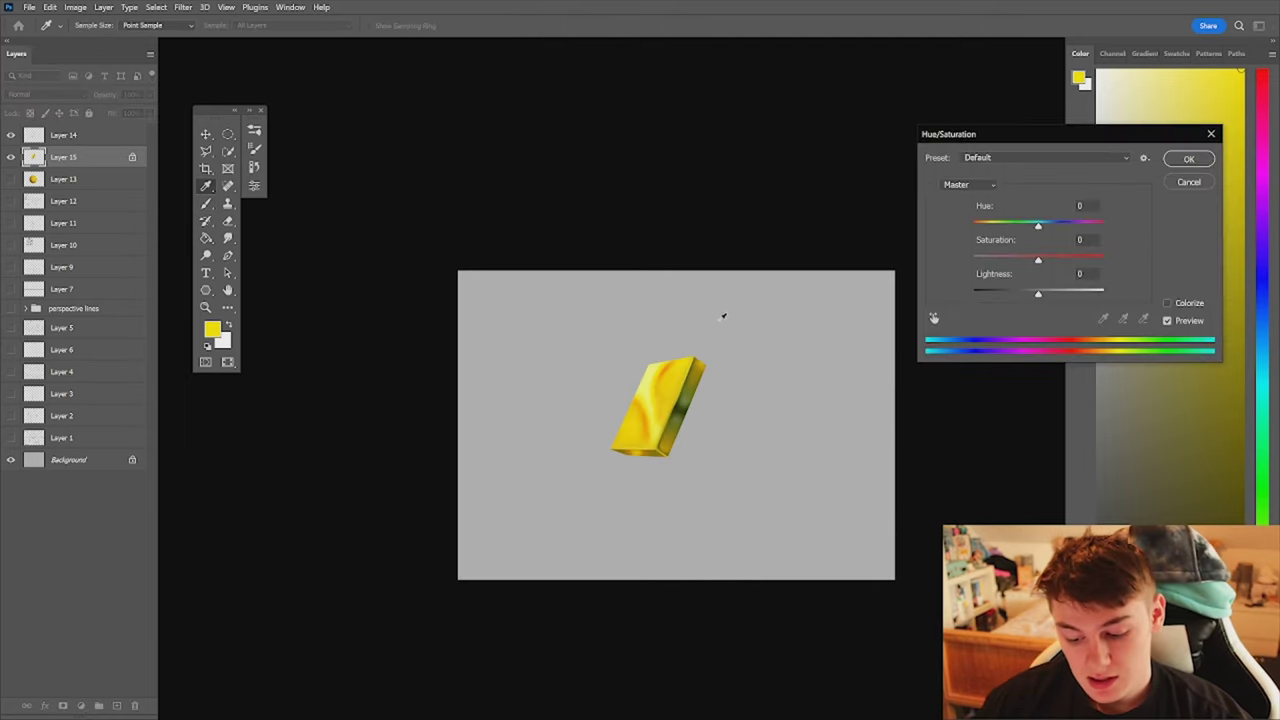
drag(1038, 230, 1034, 230)
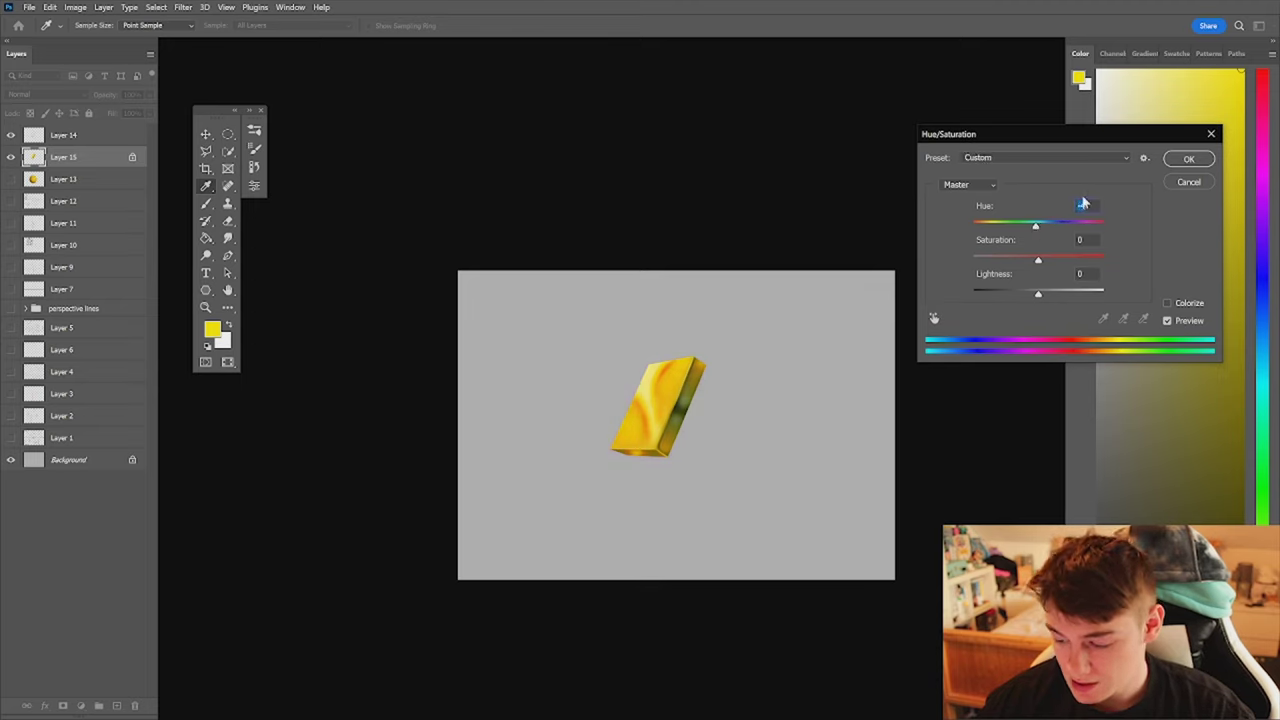
click(1205, 166)
- Sample dark olive and paint softly over the side face's lower glow and upper area with a 125 px brush, then sample ochre from the upper end
key(ctrl+space)
mouse_move(677, 384)
mouse_down()
mouse_move(655, 382)
mouse_move(725, 370)
mouse_up()
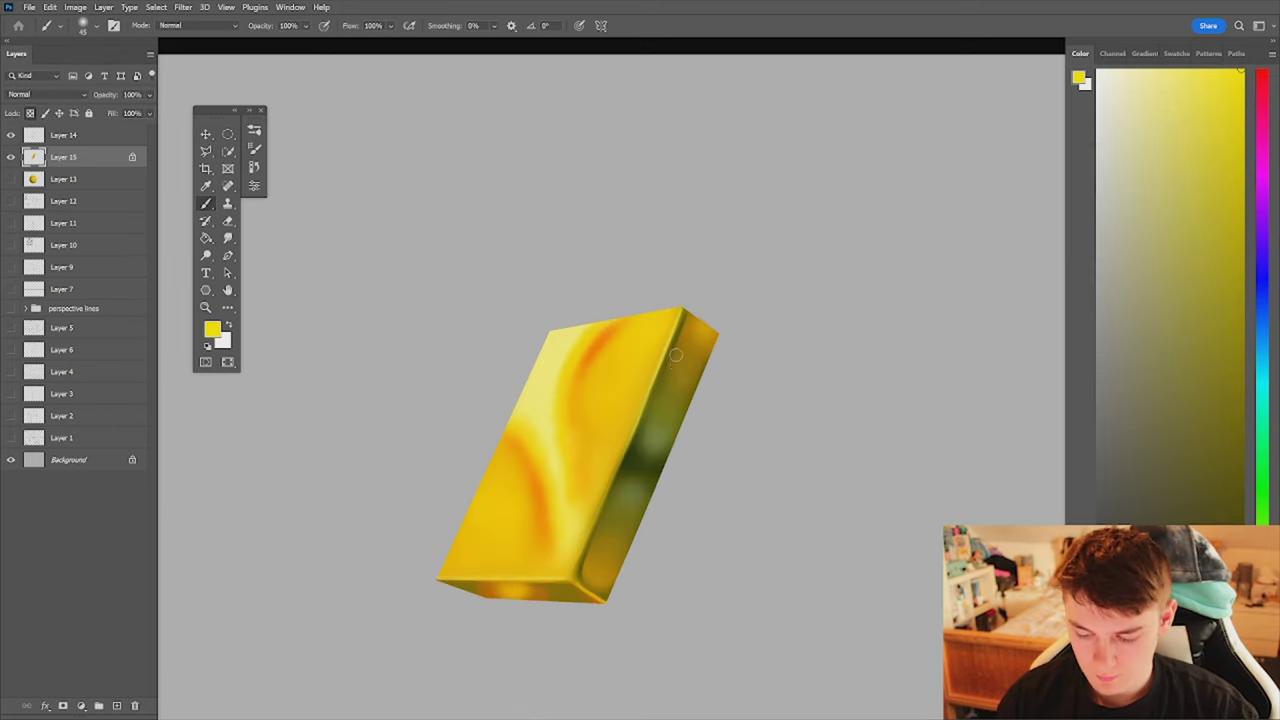
alt+click(661, 415)
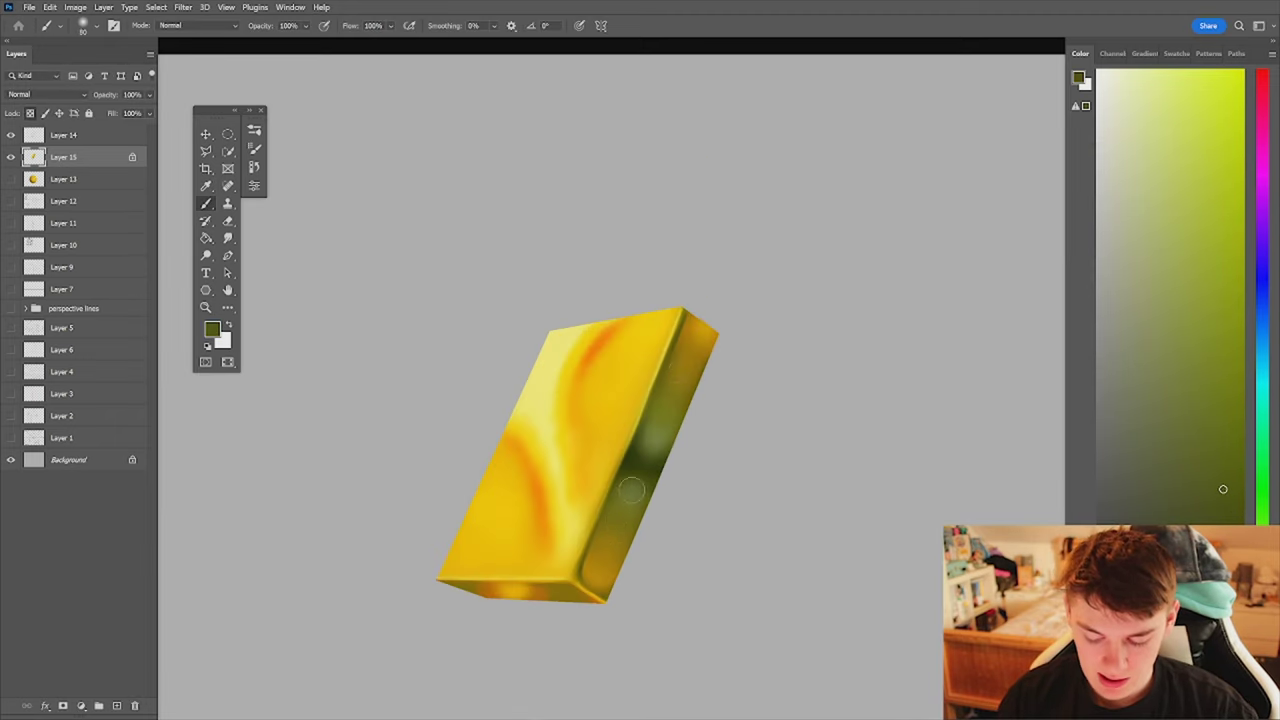
key(bracketright)
key(bracketright)
mouse_move(641, 480)
mouse_down()
mouse_move(604, 558)
mouse_move(700, 332)
mouse_up()
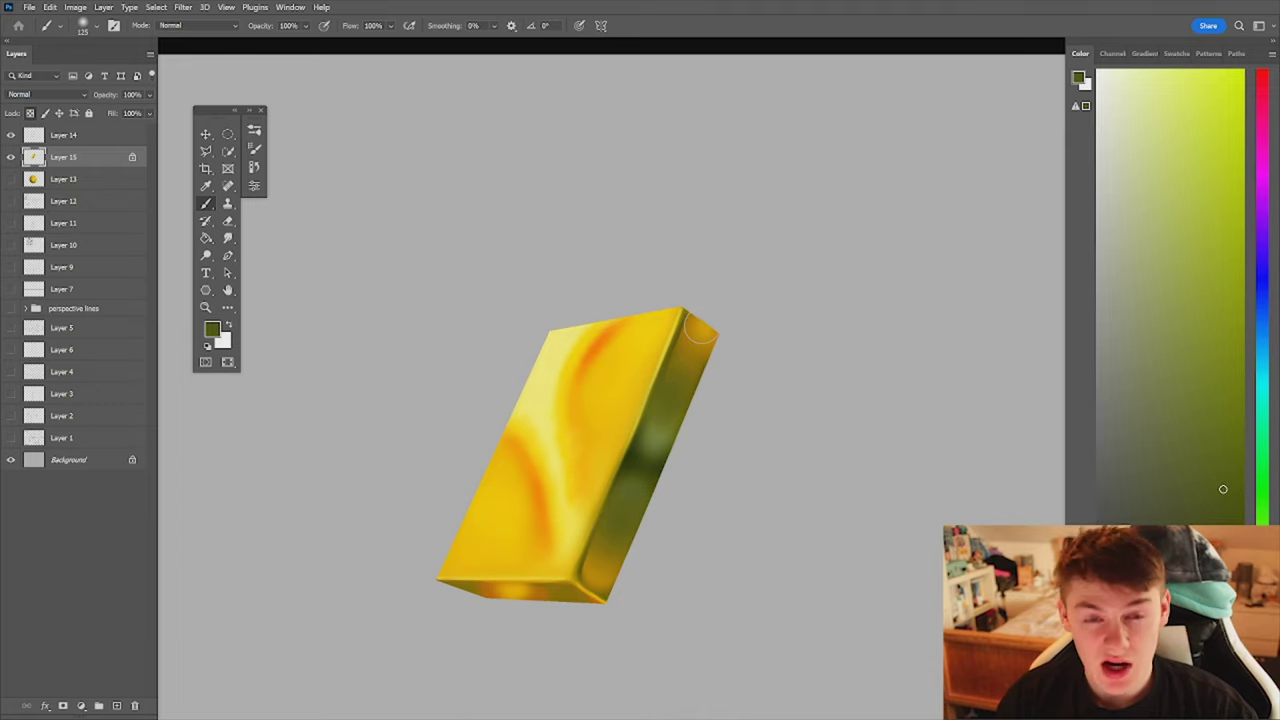
alt+click(706, 340)
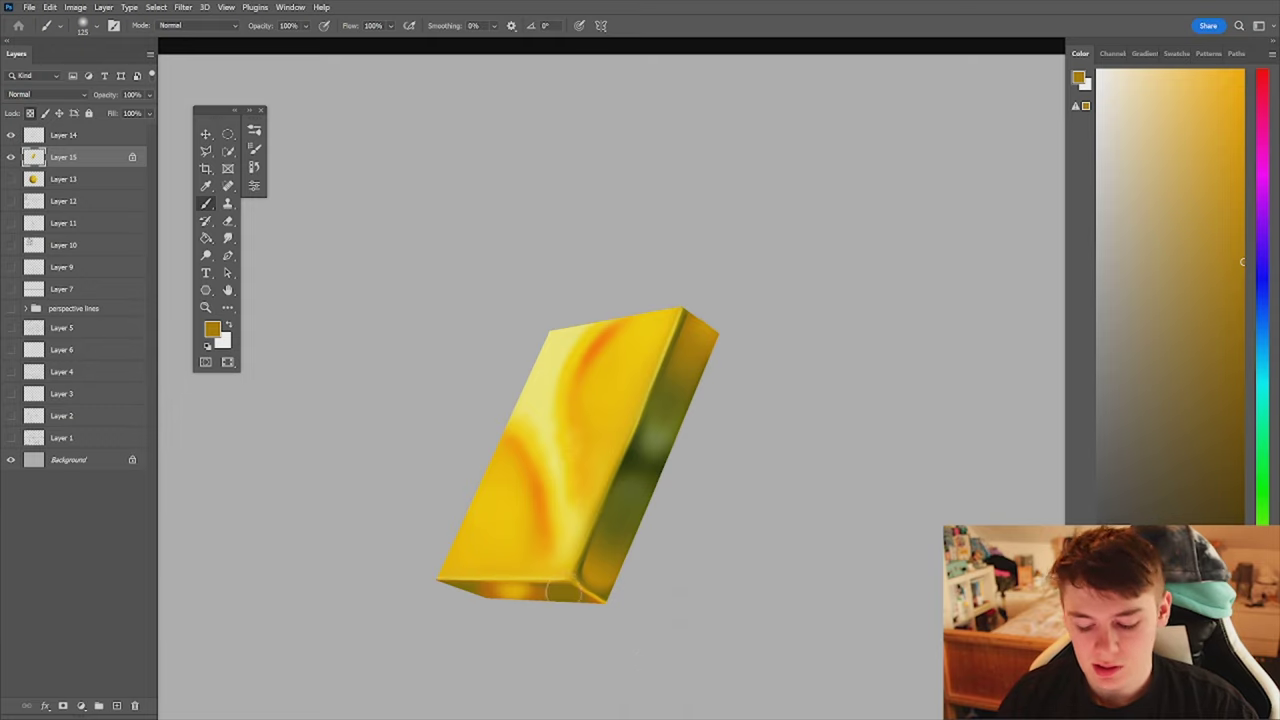
- Even out the bright spots on the bottom face with sampled dark gold, finishing with a hard round 50 px brush
alt+click(554, 593)
drag(517, 591, 473, 590)
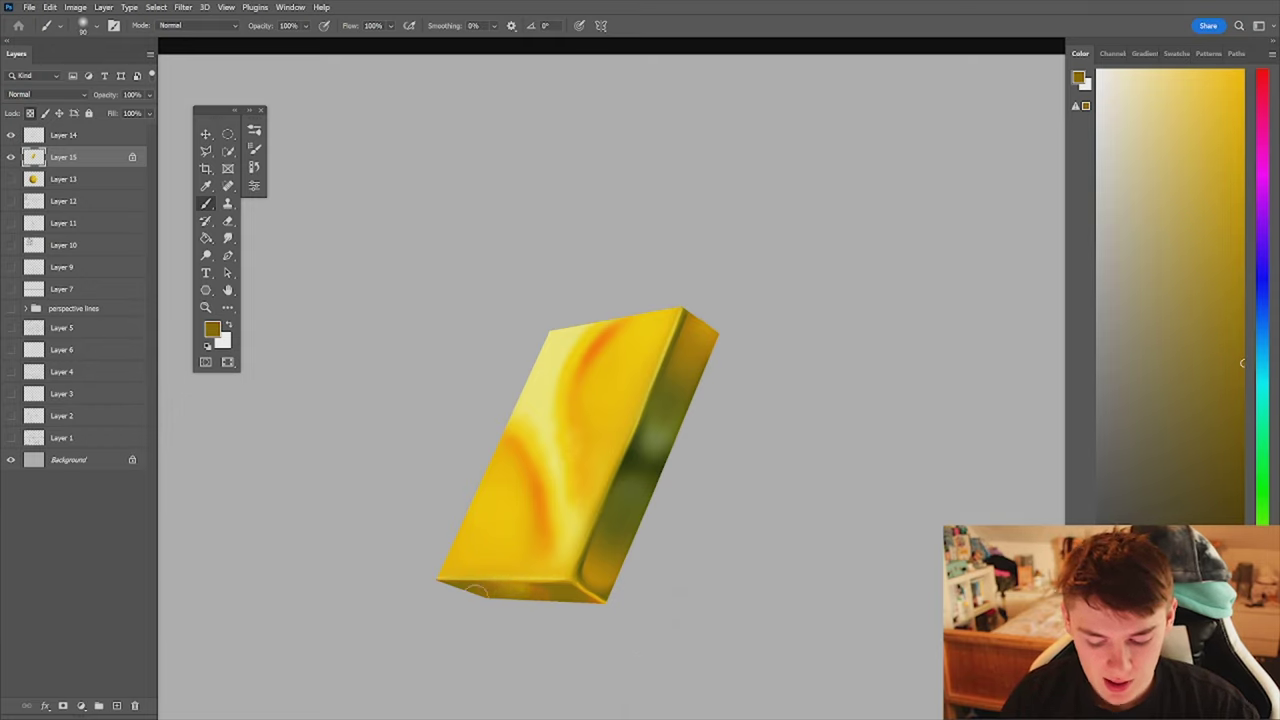
click(252, 132)
click(333, 222)
click(254, 130)
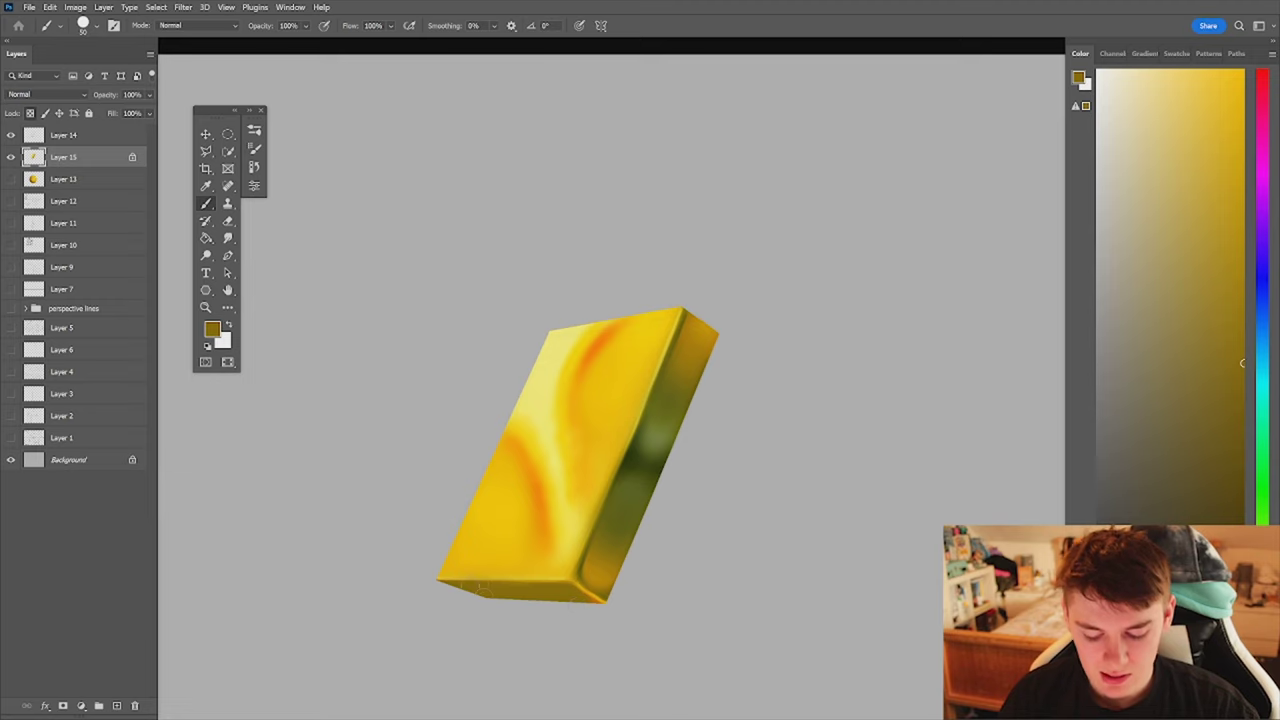
- Pick a dark gold, shift it to an orange-brown, and paint it over the whole side face
alt+click(690, 345)
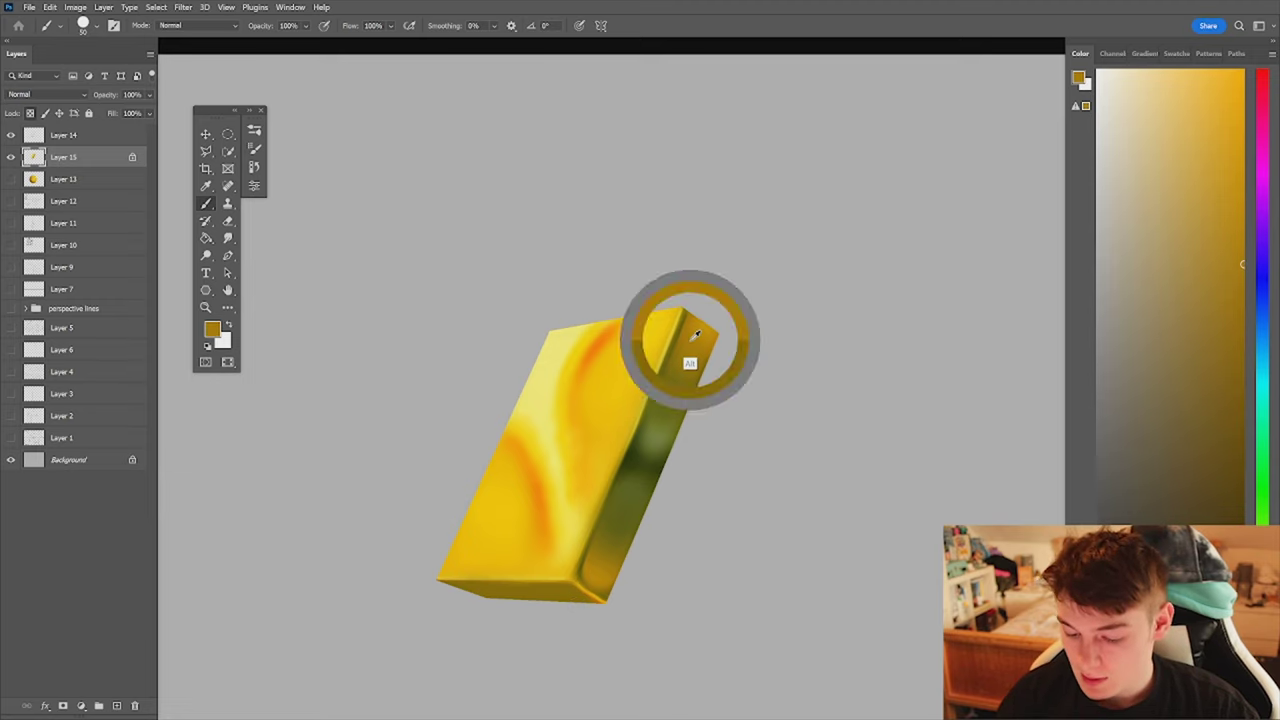
alt+click(510, 505)
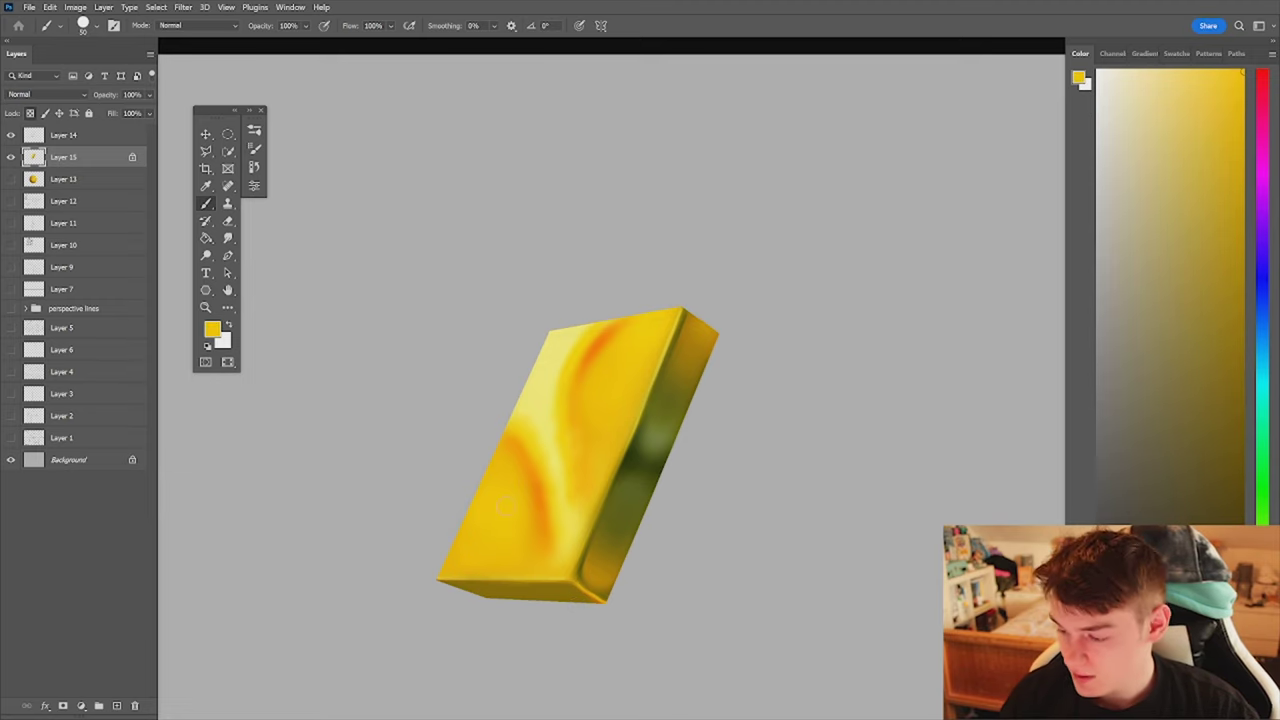
click(1243, 422)
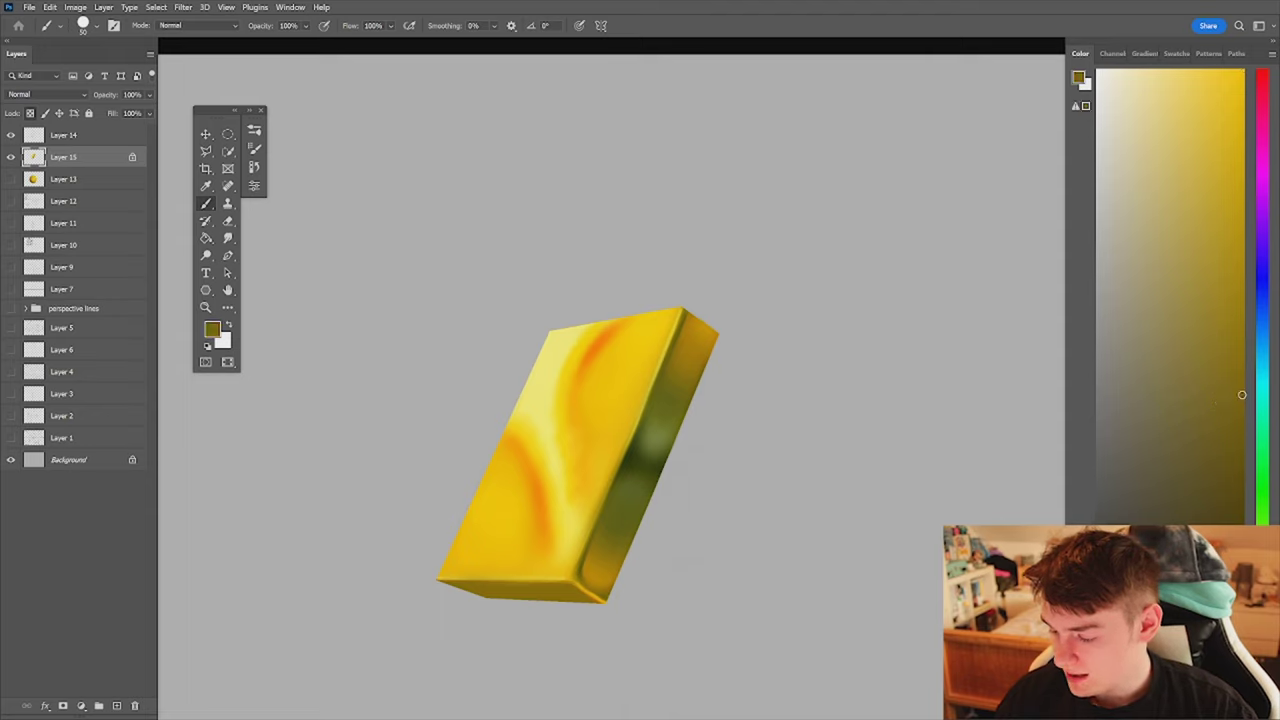
drag(1262, 618, 1262, 647)
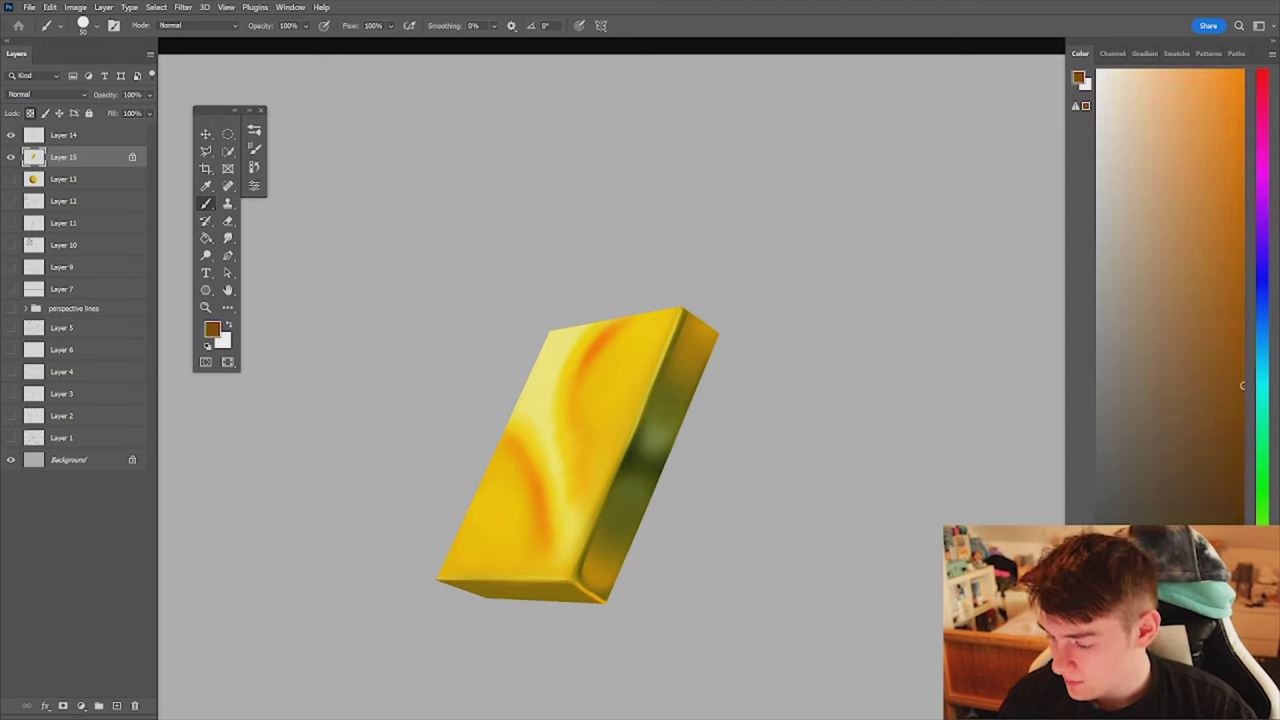
key(bracketright)
key(bracketright)
key(bracketright)
key(bracketright)
key(bracketright)
mouse_move(690, 352)
mouse_down()
mouse_move(670, 433)
mouse_move(702, 330)
mouse_move(596, 566)
mouse_up()
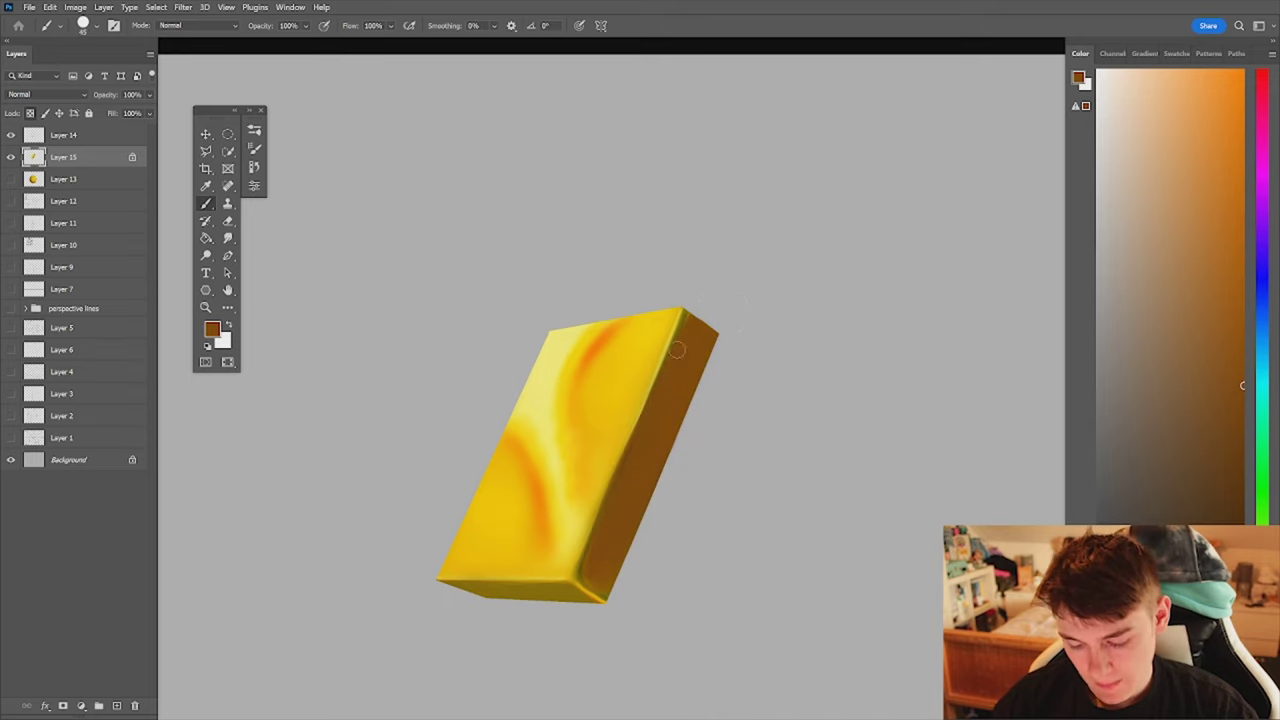
- Clean up the greenish edge between the front and side faces with sampled colors and a small brush
alt+click(608, 474)
alt+click(665, 404)
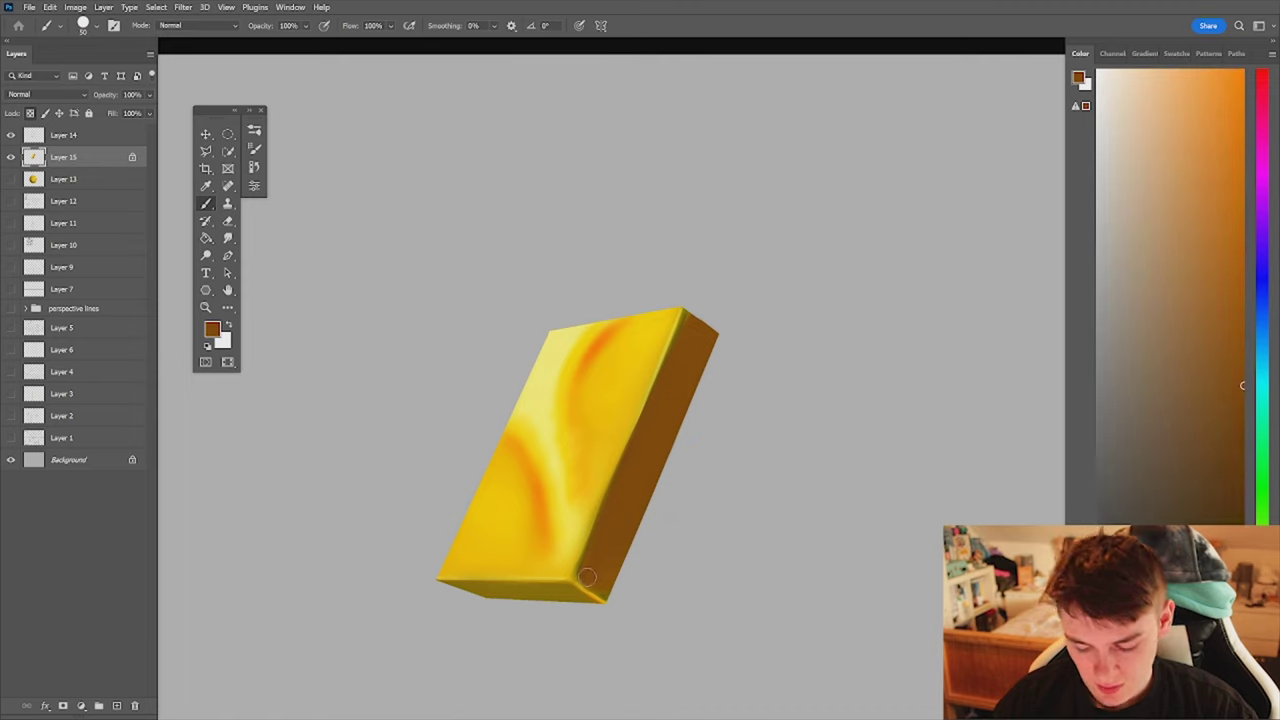
key(])
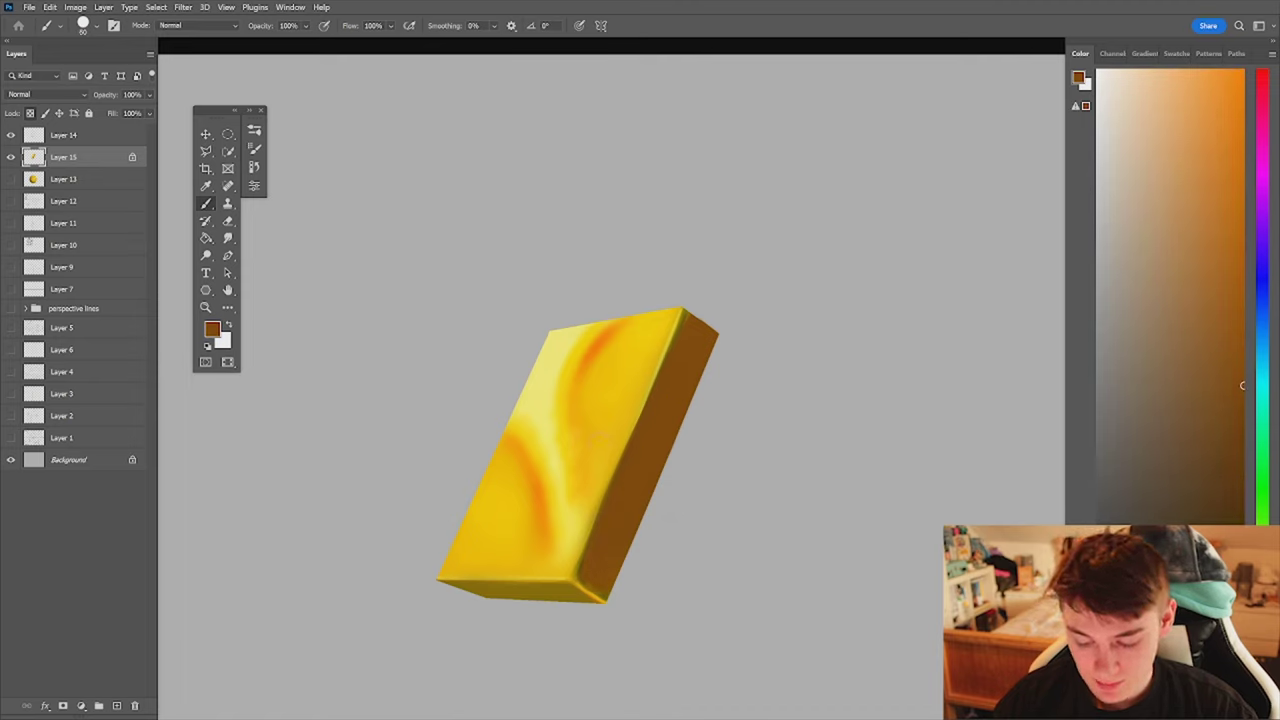
- Sample dark gold from the bottom face and paint it over both ends of the side face with a 90 px brush, leaving the middle brown
alt+click(532, 592)
key(])
key(])
key(])
key(])
key(])
key(])
drag(697, 332, 702, 346)
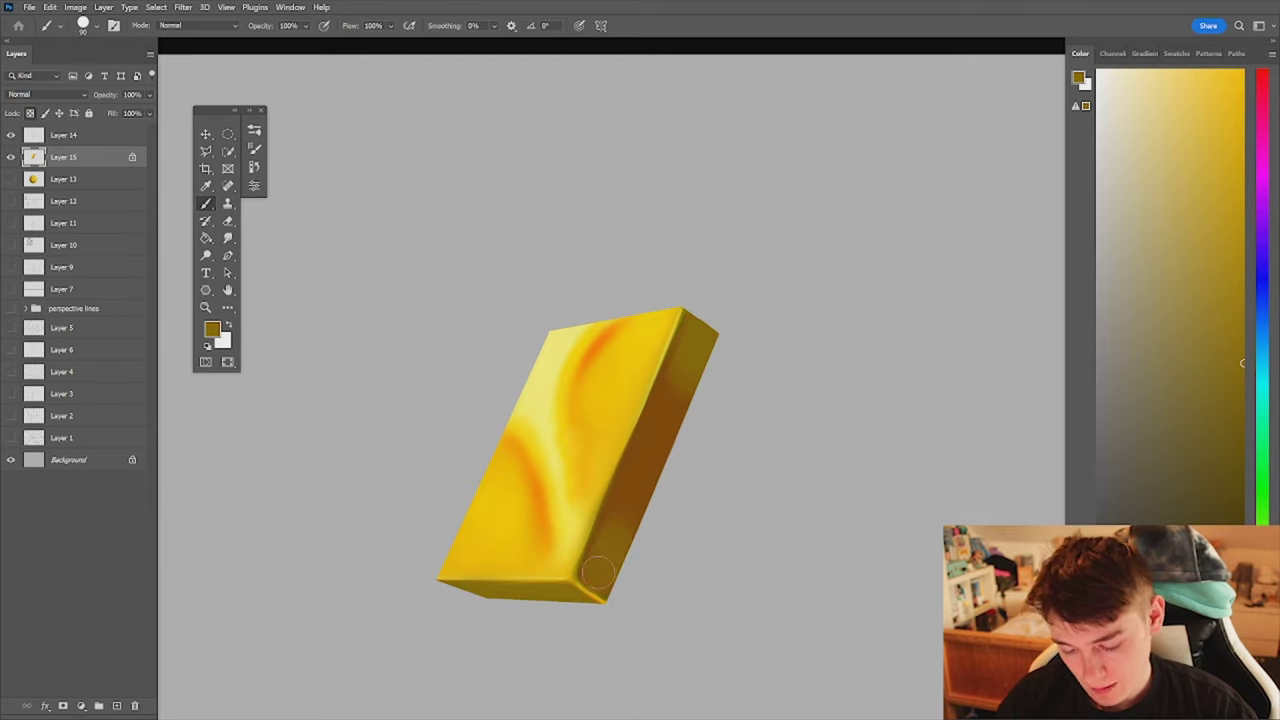
alt+click(692, 355)
- Sample the side face's brown, pick a darker, redder brown, and paint a dark spot across the middle of the side face
alt+click(654, 451)
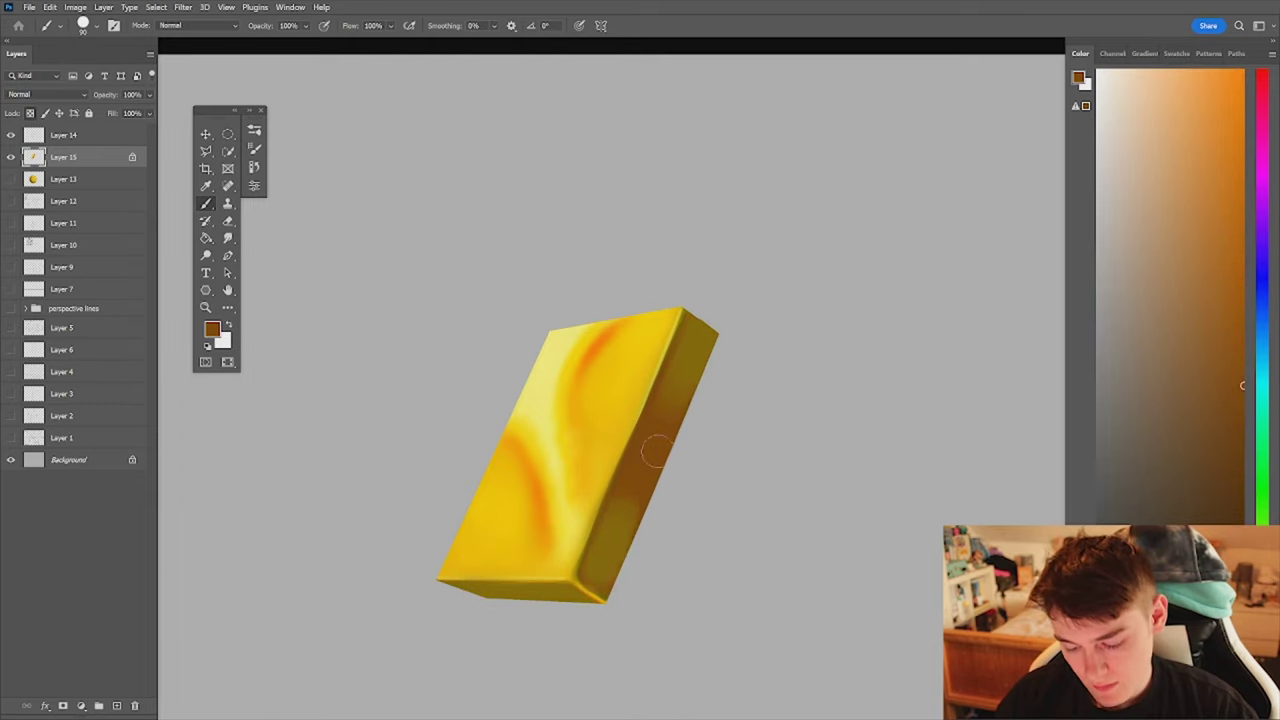
click(1243, 506)
click(1262, 678)
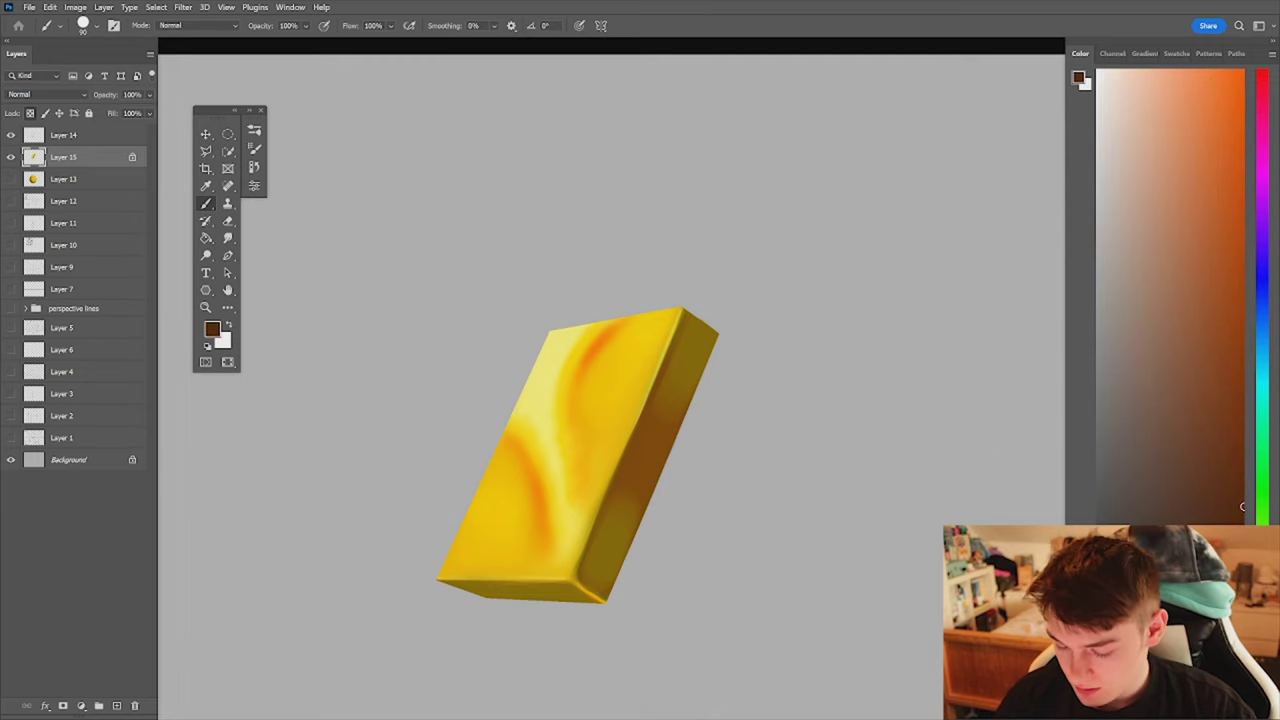
key([)
key([)
key([)
key([)
mouse_move(646, 442)
mouse_down()
mouse_move(640, 463)
mouse_move(663, 415)
mouse_up()
- Shape and blend the side face's dark brown band with sampled orange-brown and dark brown, using an 80 px brush
alt+click(649, 406)
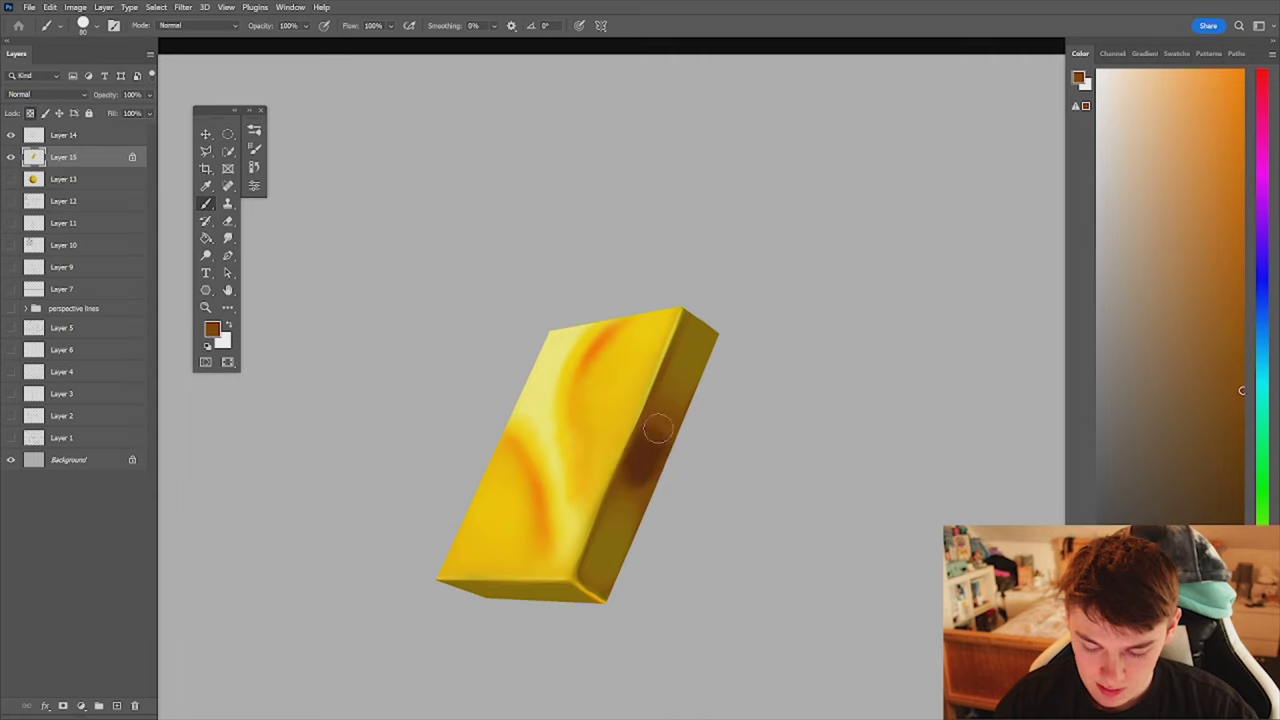
alt+click(639, 463)
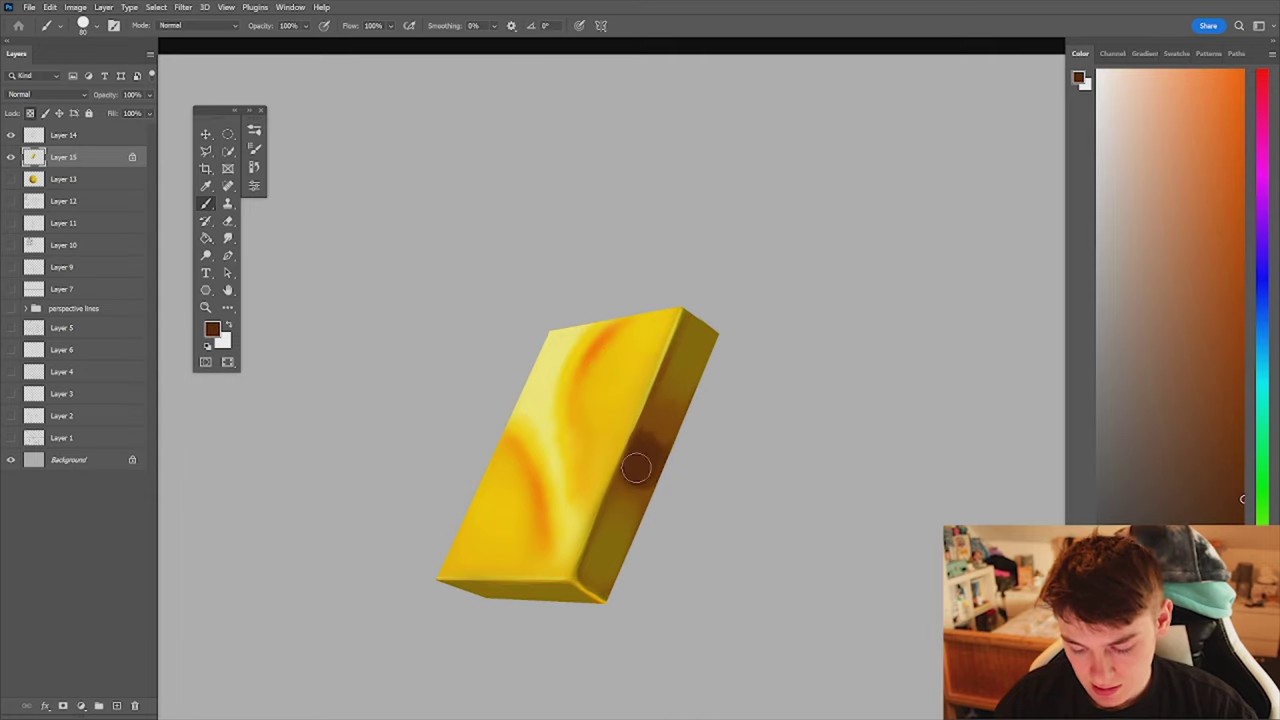
alt+click(645, 426)
drag(629, 488, 641, 481)
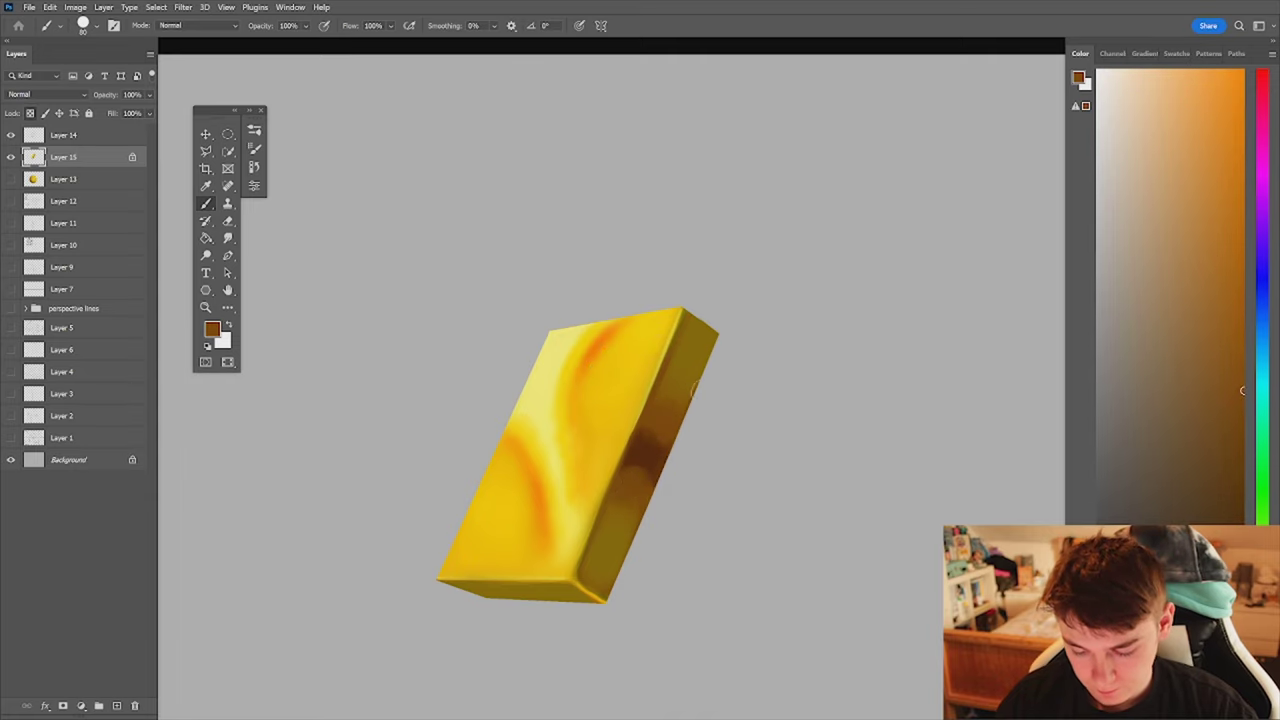
- Smooth the dark brown band on the side face with the Mixer Brush set to Very Wet, Light Mix
scroll(697, 404, down, 10)
scroll(697, 406, up, 7)
key(shift+b)
alt+click(677, 398)
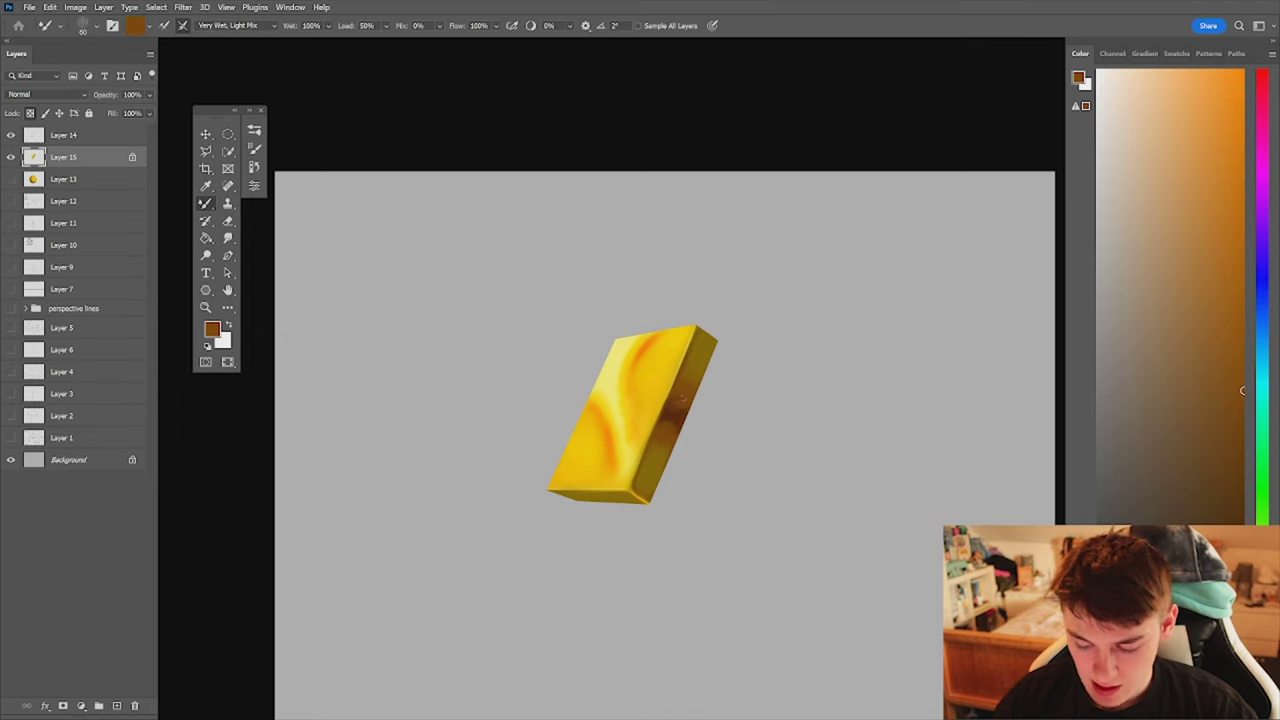
drag(683, 398, 661, 426)
key(shift+b)
- Rework the side face's dark band with sampled orange-brown and dark brown, extending the dark brown along the face with a 90 to 100 px brush
alt+click(670, 412)
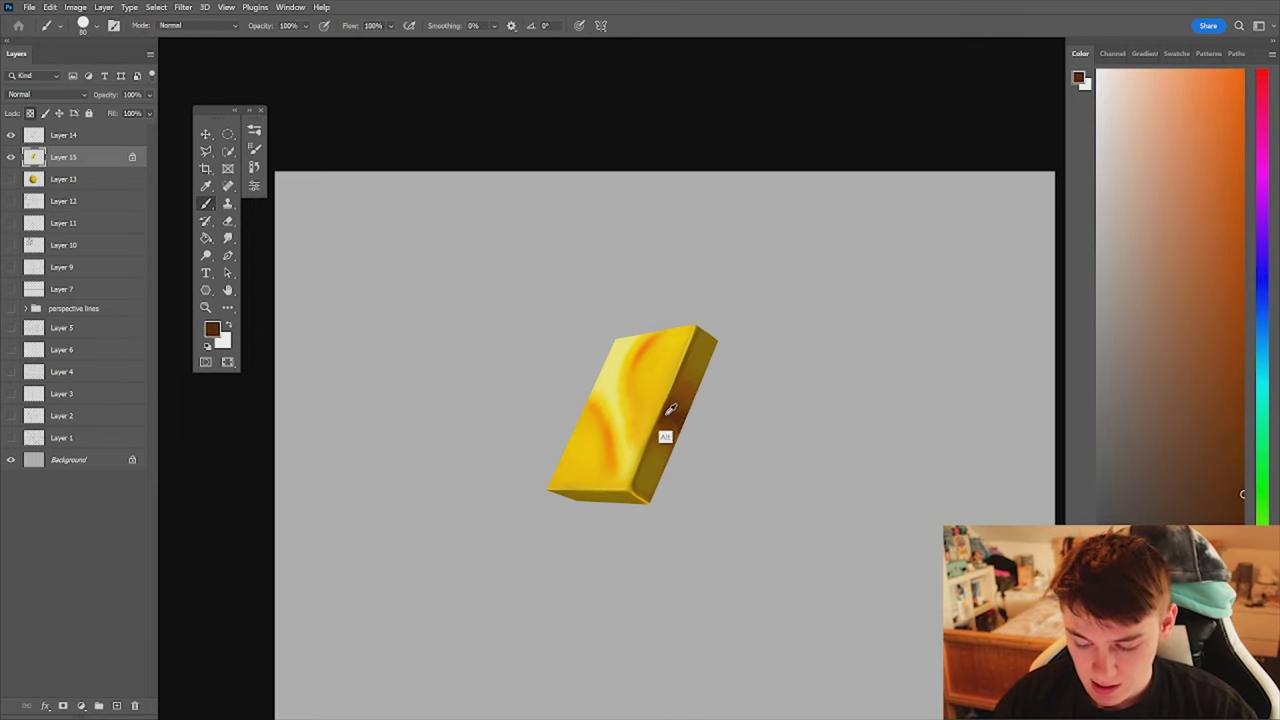
alt+click(683, 392)
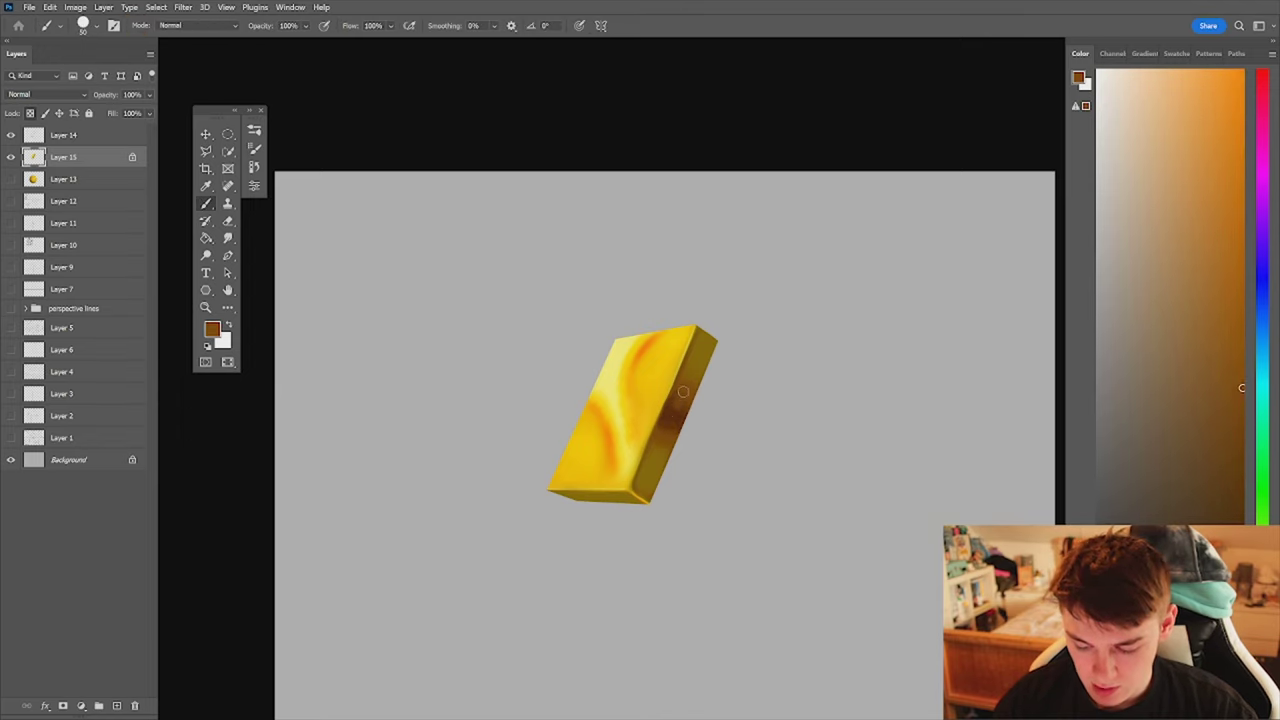
alt+click(678, 400)
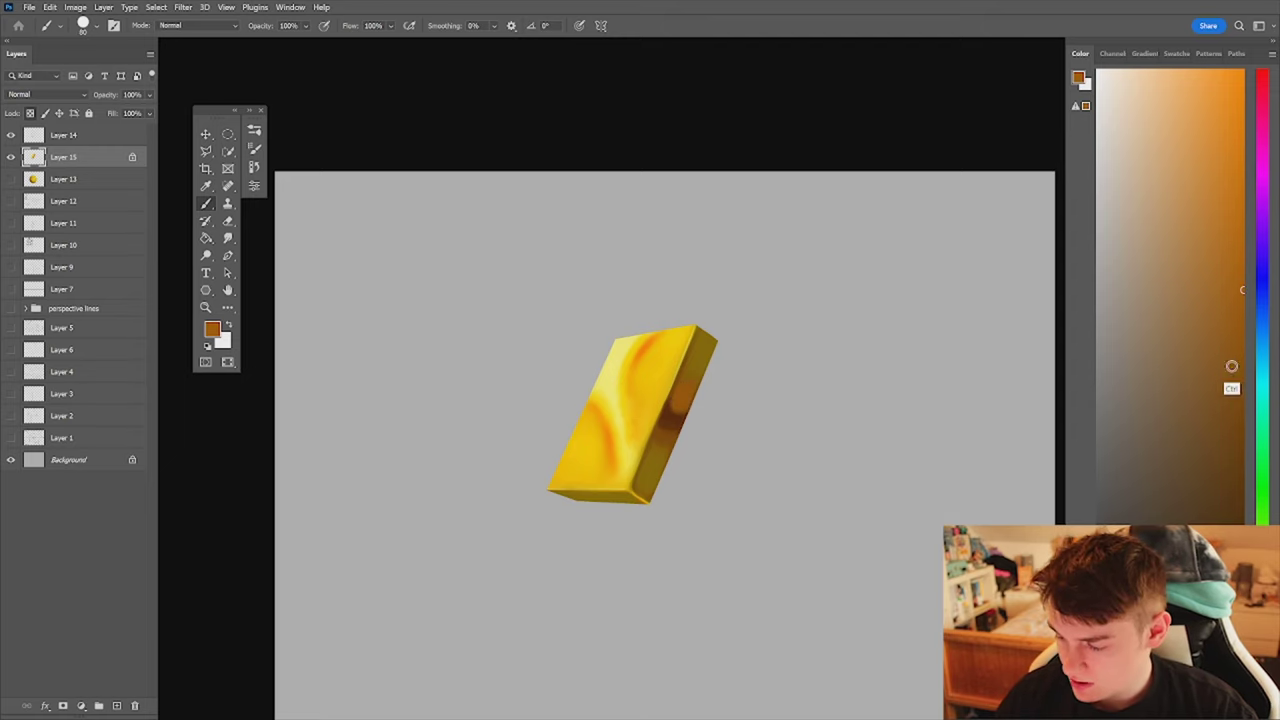
alt+click(681, 398)
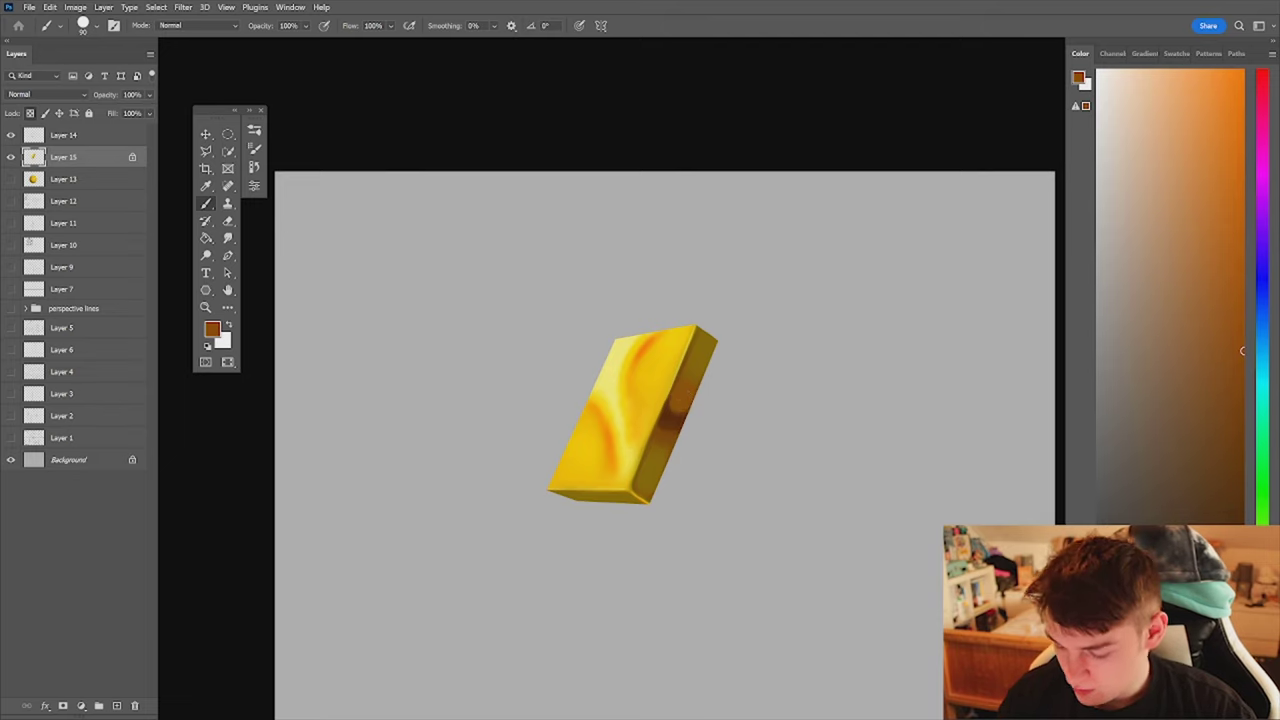
alt+click(670, 432)
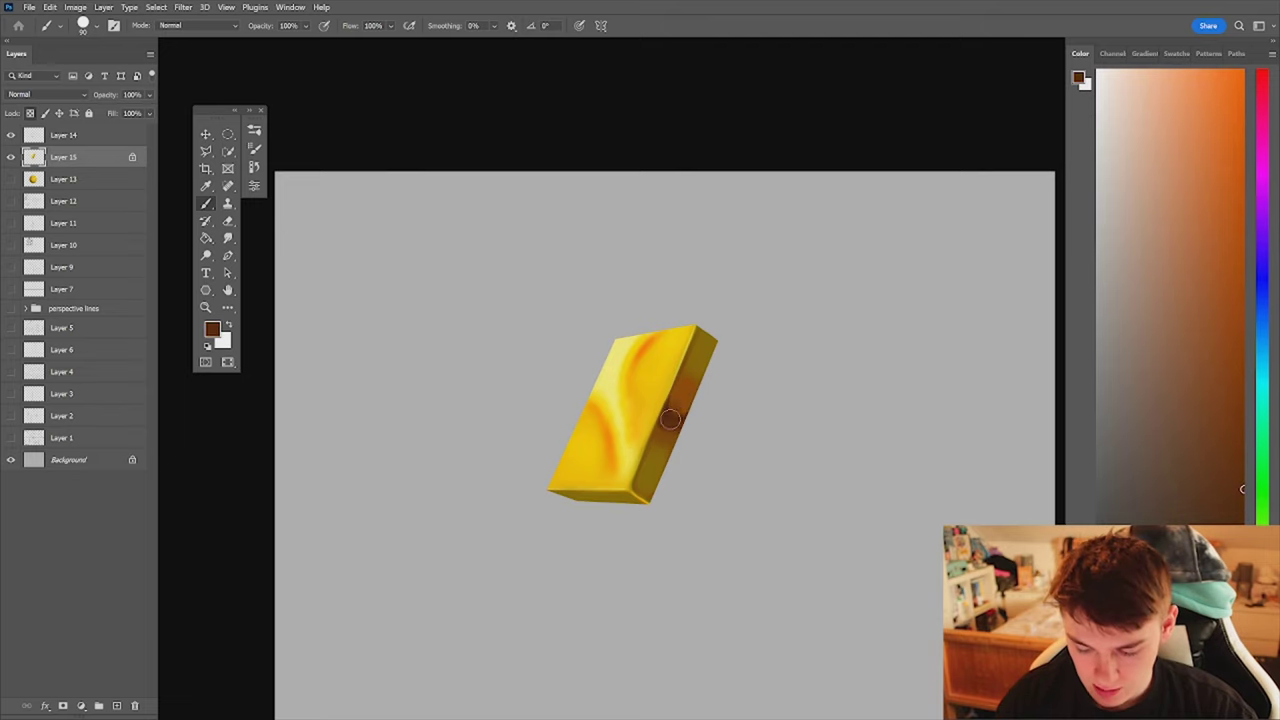
mouse_move(670, 419)
mouse_down()
mouse_move(687, 382)
mouse_move(665, 436)
mouse_move(688, 381)
mouse_move(653, 463)
mouse_move(692, 371)
mouse_move(657, 456)
mouse_move(682, 401)
mouse_up()
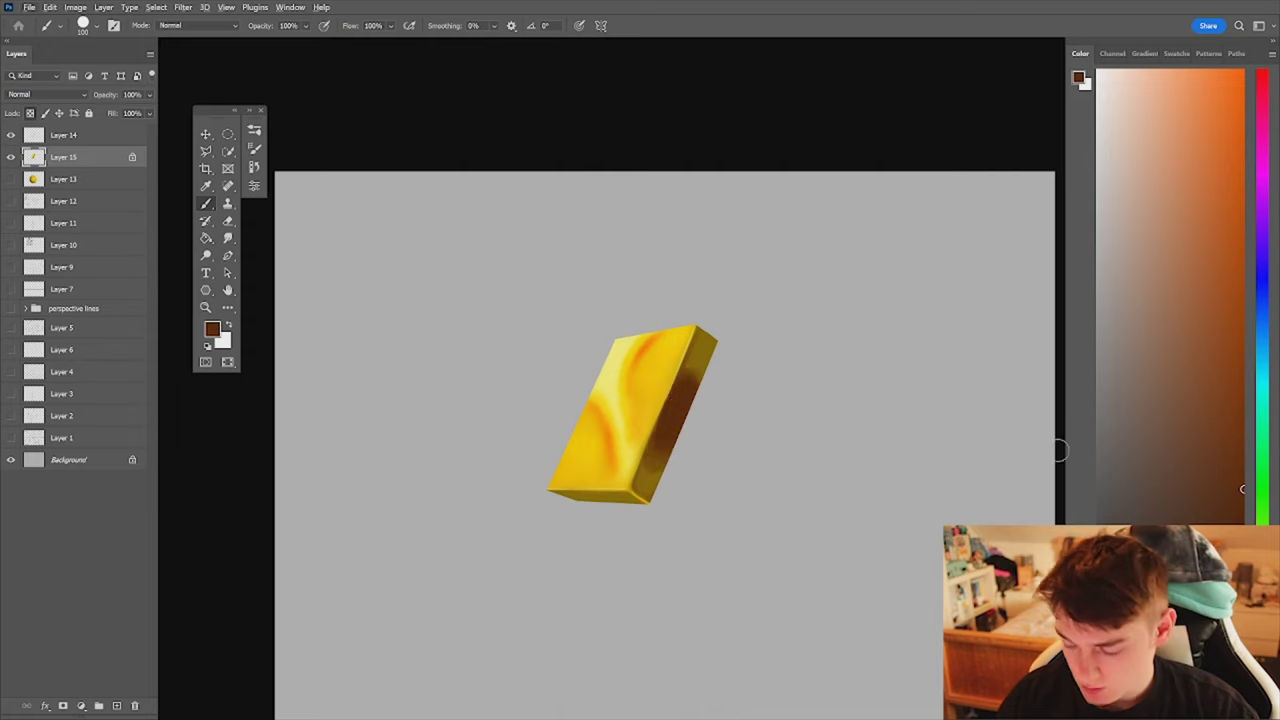
- Pick a brighter orange-brown and paint it over both ends of the side face with a 100 px brush
click(1242, 336)
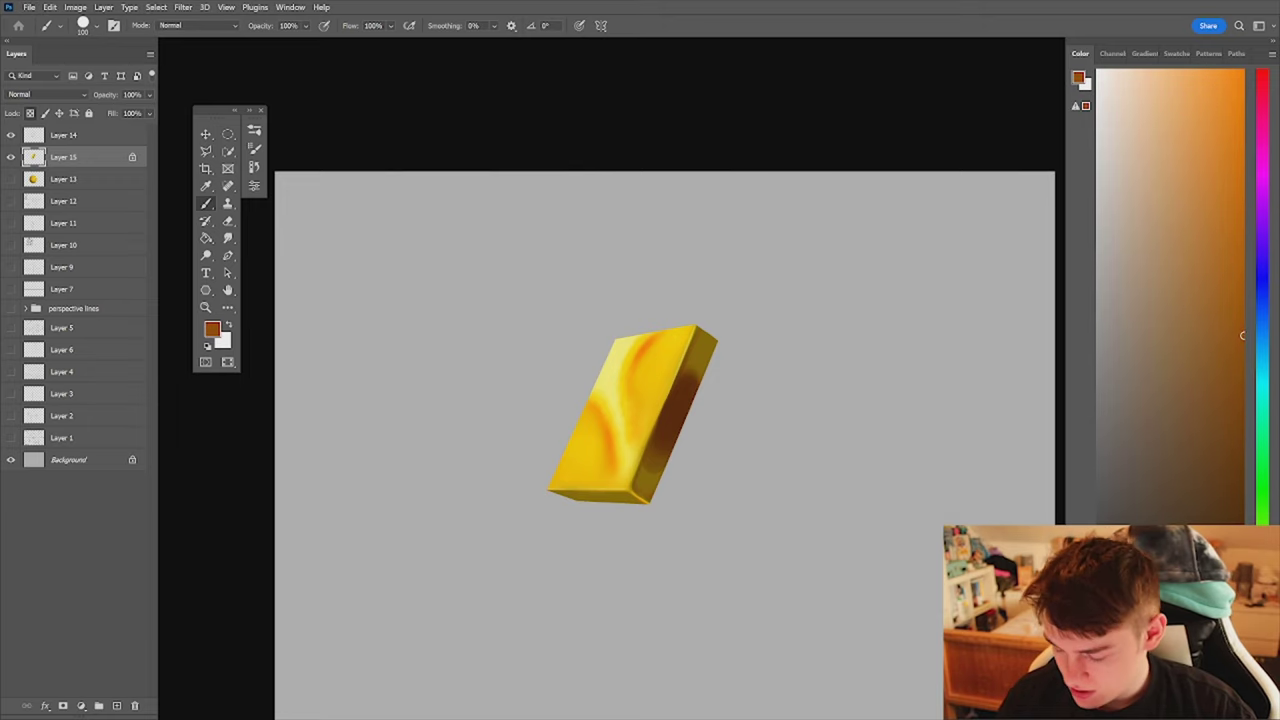
drag(696, 362, 702, 355)
mouse_move(656, 464)
mouse_down()
mouse_move(648, 481)
mouse_move(660, 443)
mouse_move(652, 468)
mouse_up()
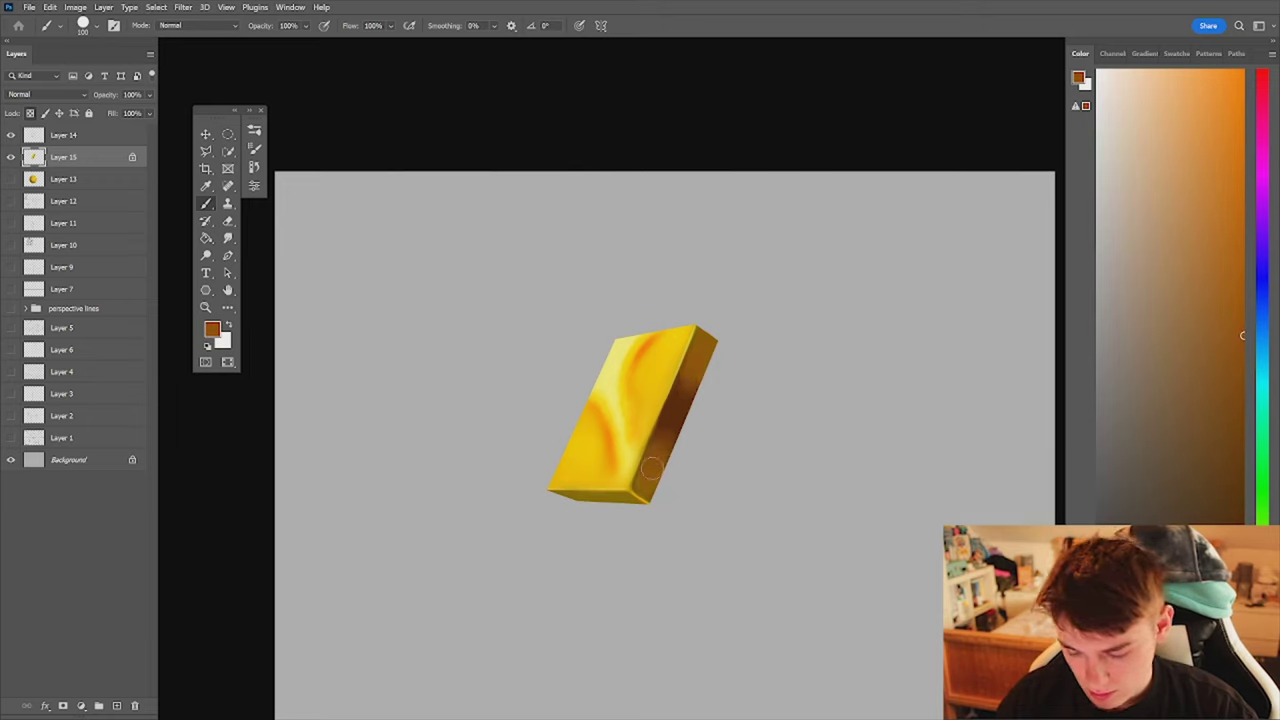
- Sample dark brown from the middle band, darken the two outer ends of the side face, and resample its orange-brown
alt+click(679, 410)
drag(700, 341, 699, 356)
mouse_move(643, 480)
mouse_down()
mouse_move(695, 366)
mouse_move(655, 471)
mouse_up()
alt+click(697, 370)
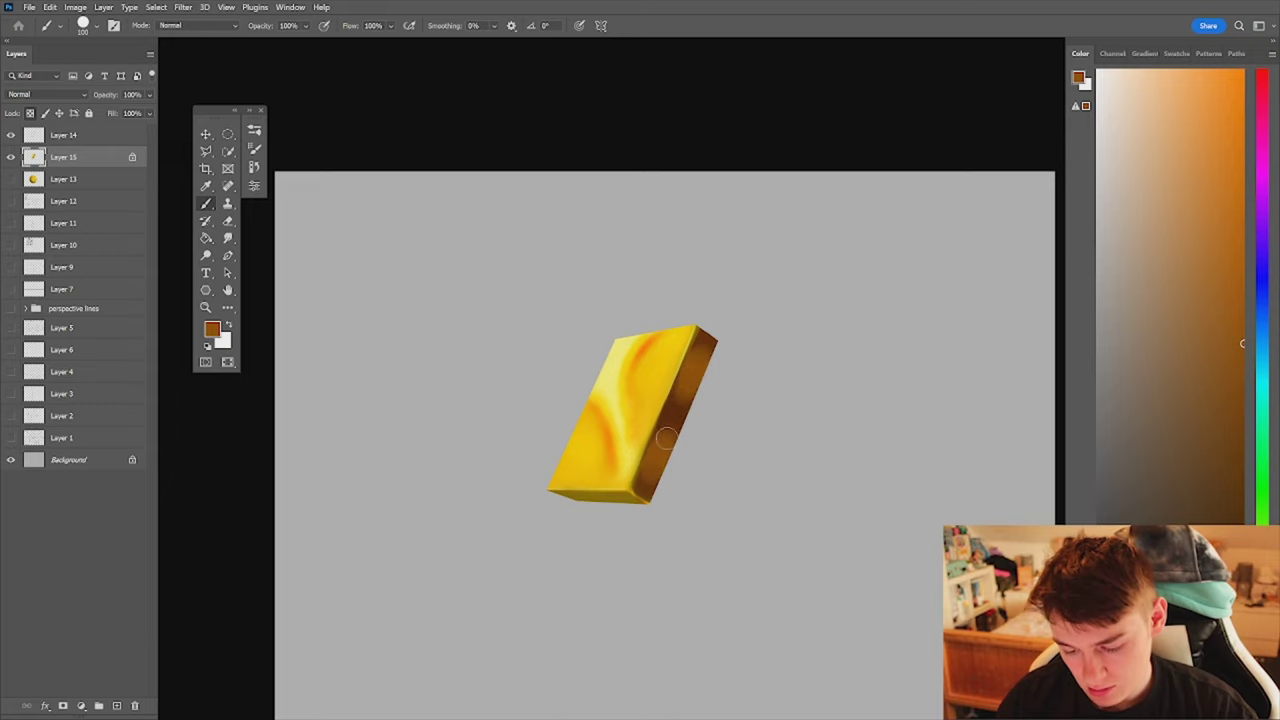
- Flip the canvas horizontally and blend the side face's alternating bands with sampled orange-brown and dark brown, using a 70 to 80 px brush
drag(694, 413, 694, 534)
key(ctrl+f)
drag(596, 420, 620, 413)
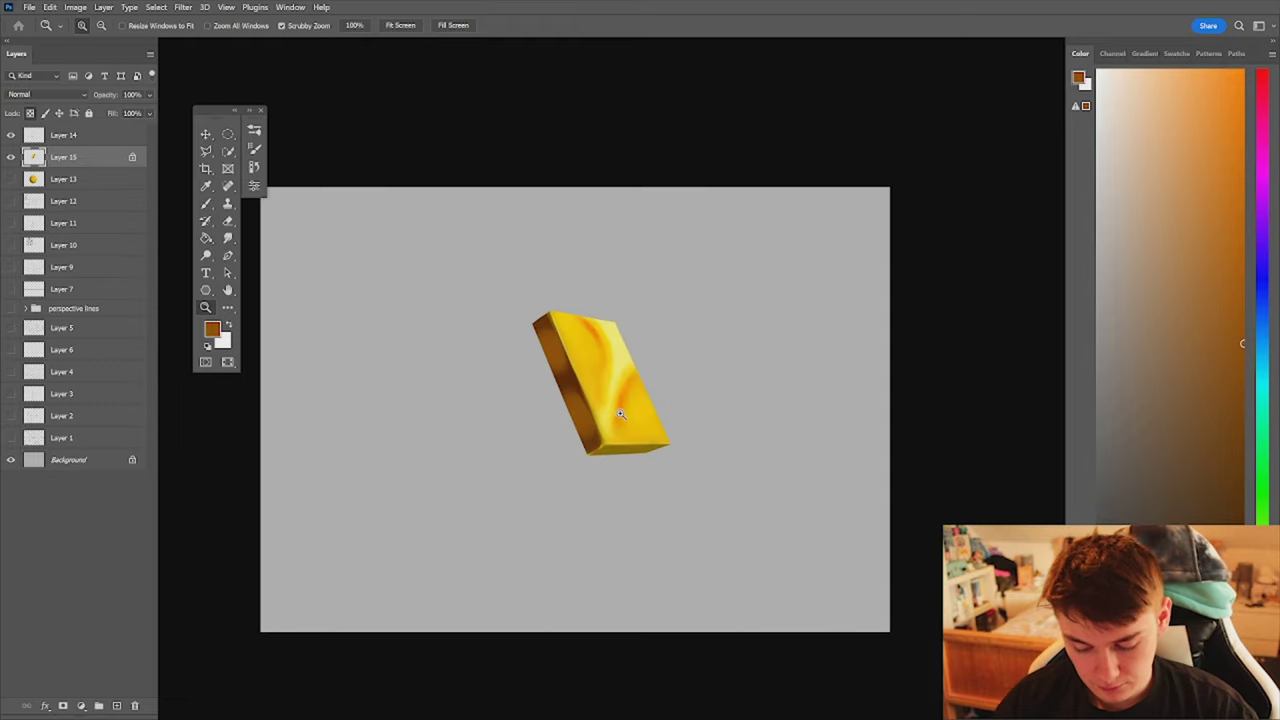
key(b)
alt+click(586, 376)
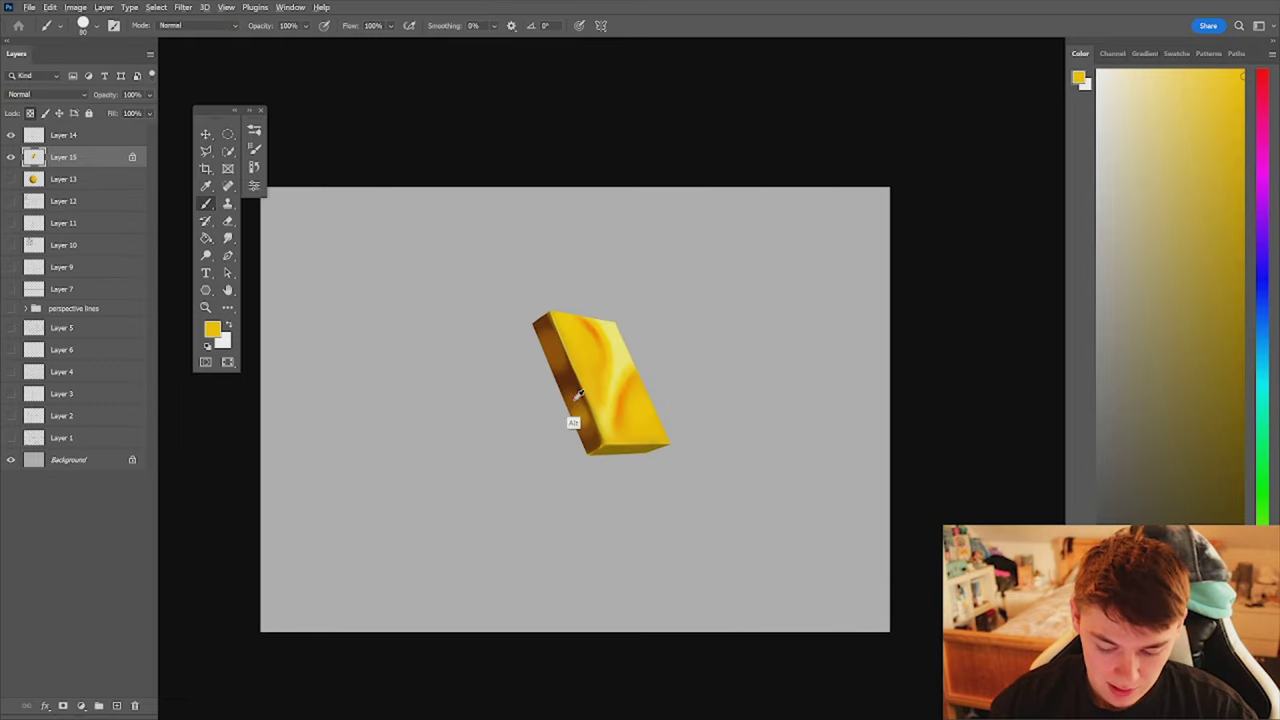
alt+click(577, 395)
alt+click(585, 427)
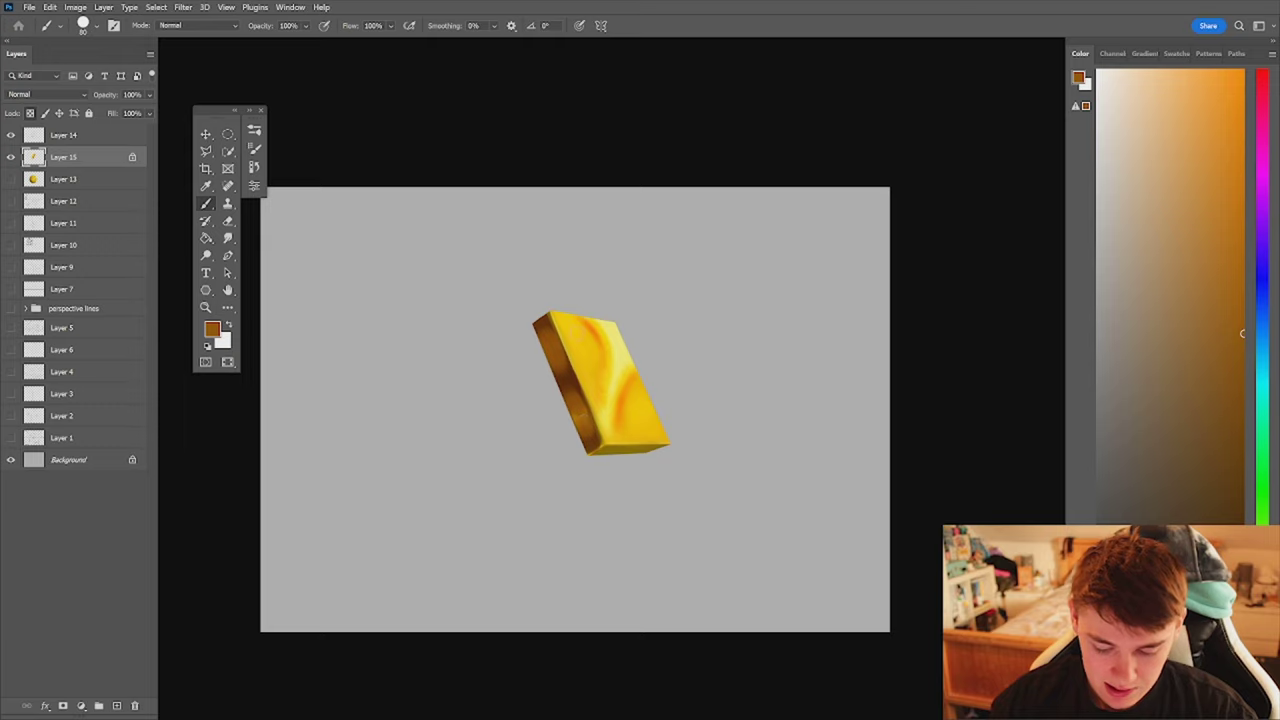
alt+click(550, 340)
alt+click(548, 336)
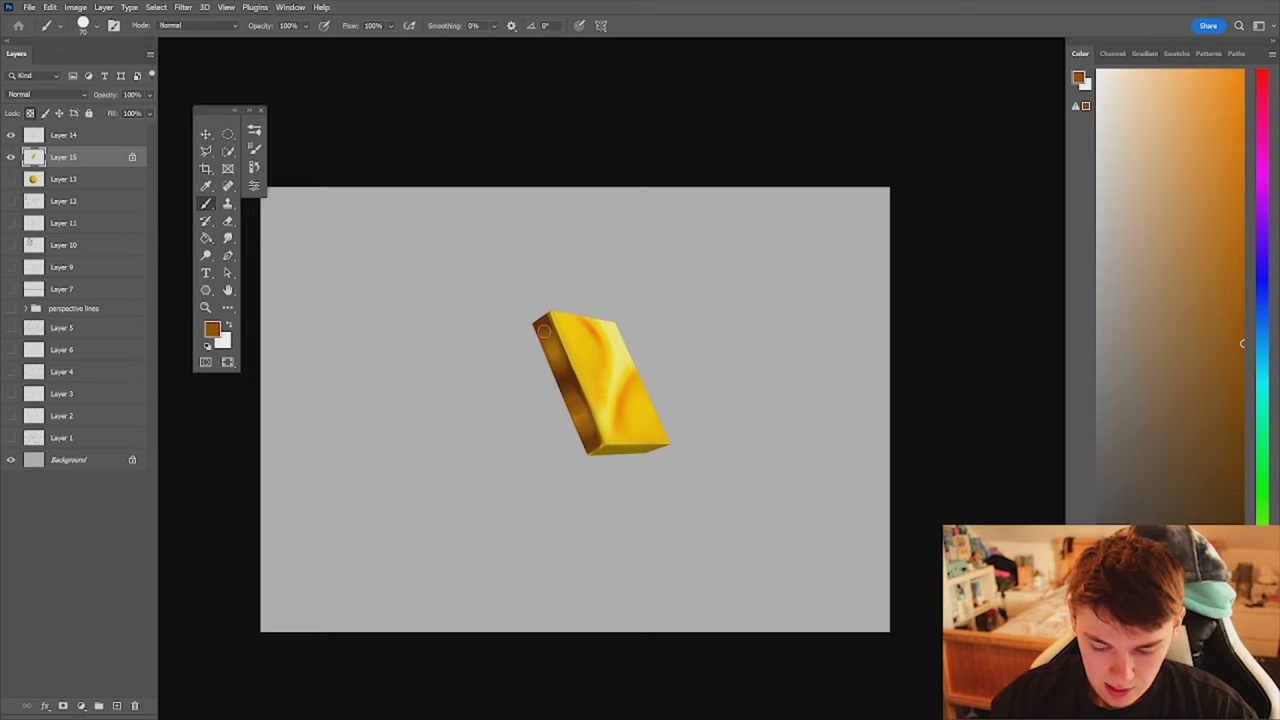
alt+click(540, 321)
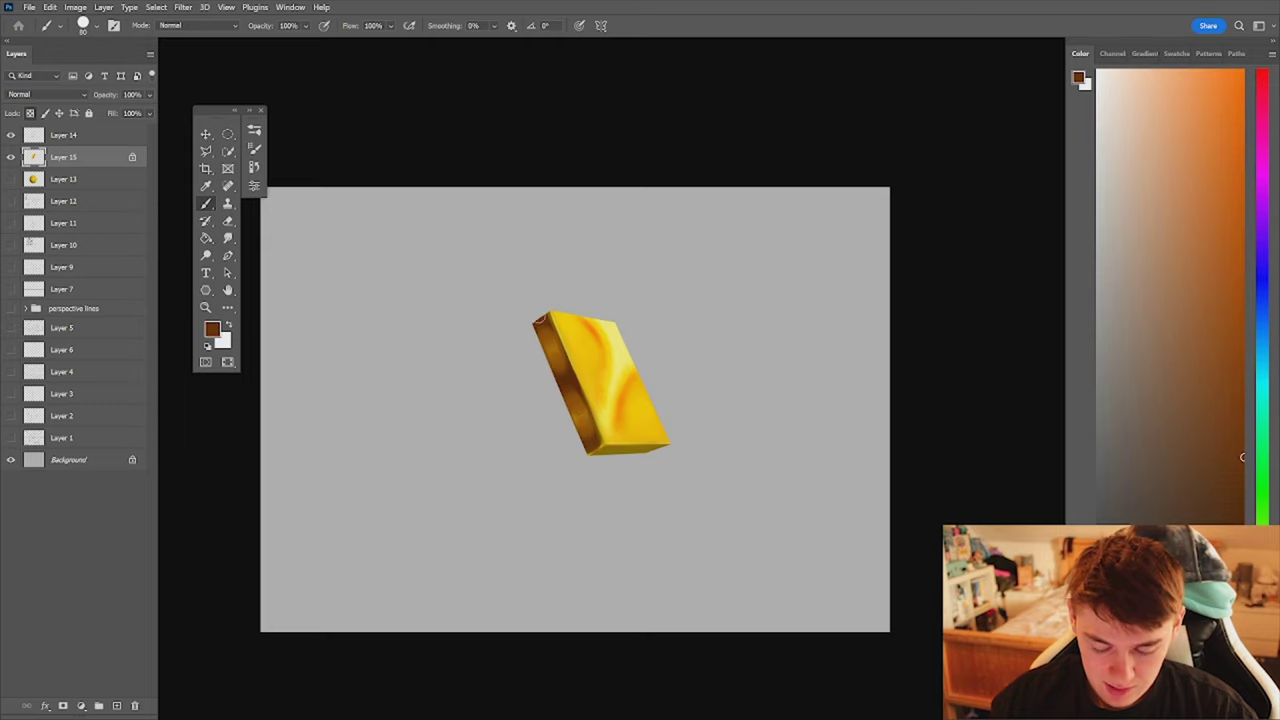
- Flip the canvas back to its original orientation, checking the whole bar from a distance and sampling the side face's orange-brown
key(ctrl+shift+h)
mouse_move(650, 417)
mouse_down()
mouse_move(585, 425)
mouse_move(694, 394)
mouse_move(648, 400)
mouse_up()
alt+click(681, 375)
key(ctrl+shift+h)
key(ctrl+shift+h)
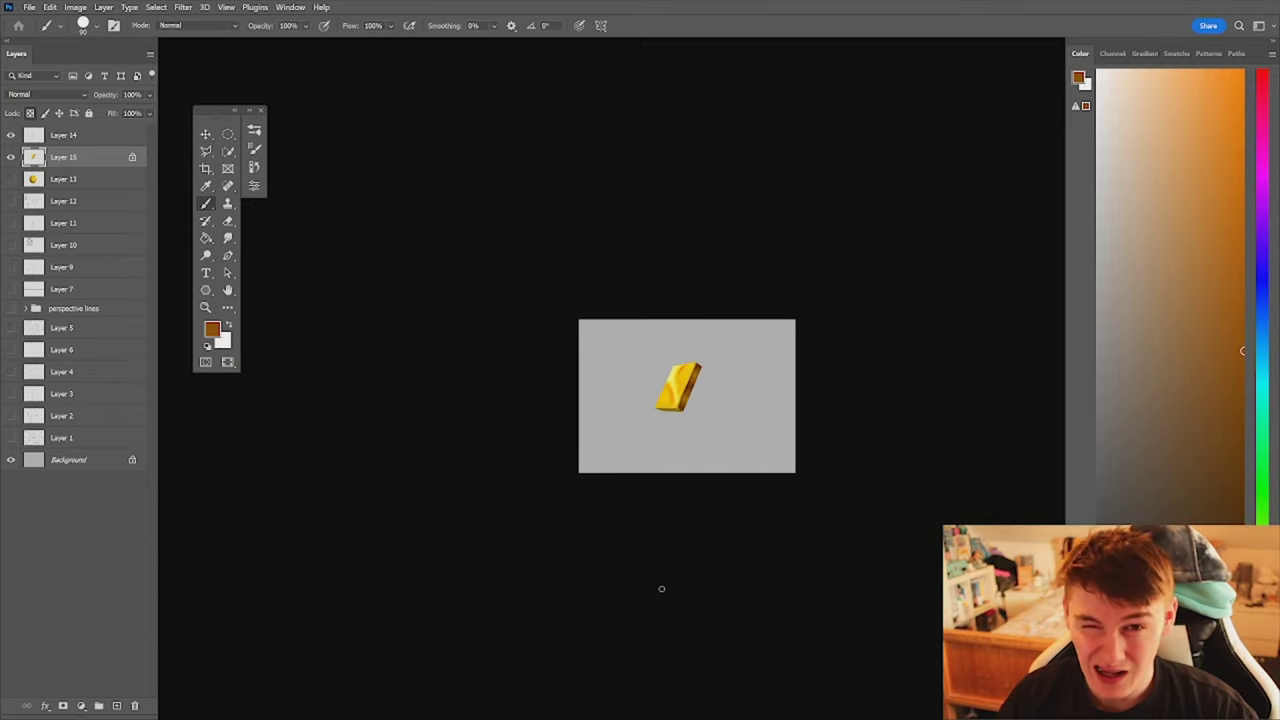
- Darken both ends of the bottom face with brown sampled from the side face, leaving dark gold in the middle
key(ctrl+plus)
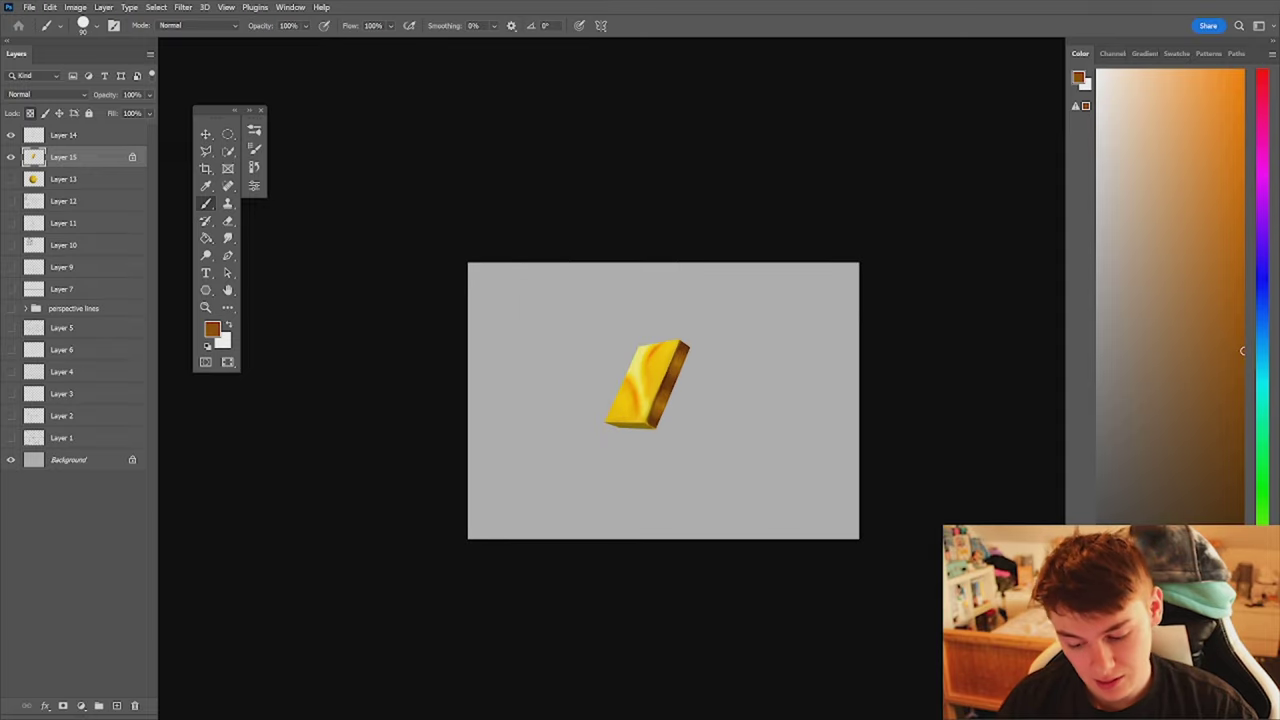
drag(680, 420, 746, 413)
alt+click(628, 445)
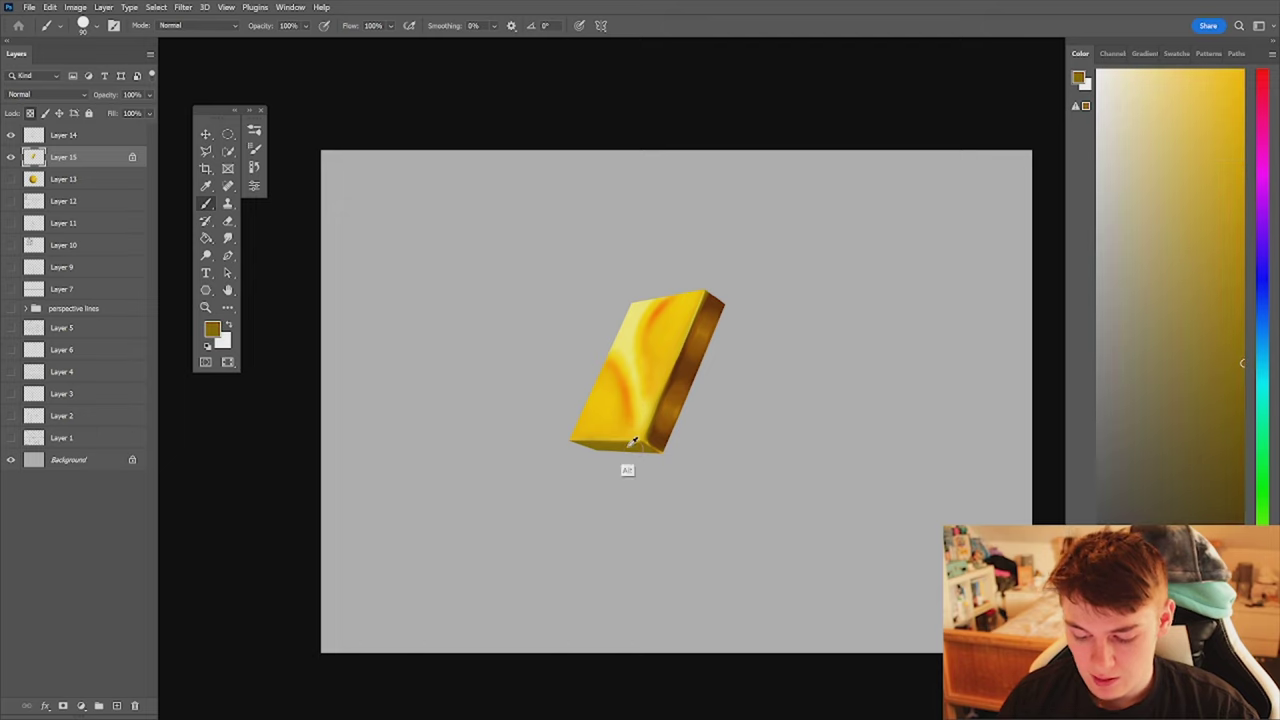
alt+click(676, 394)
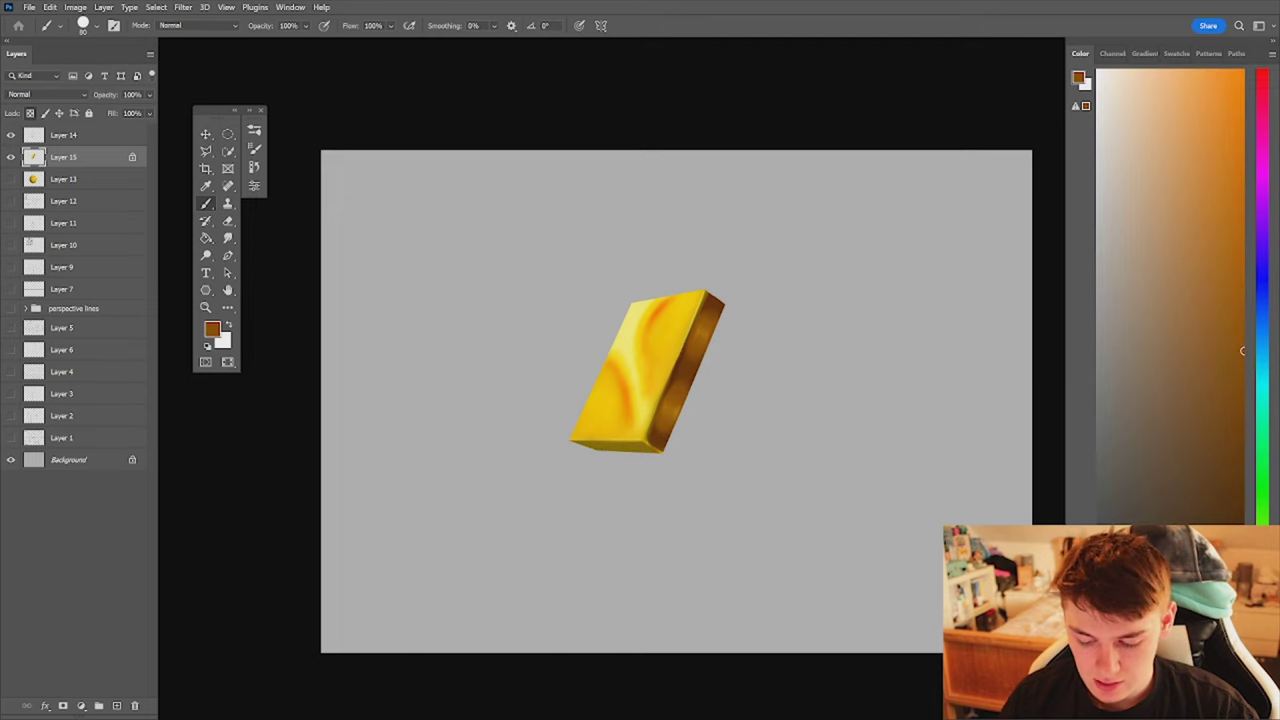
alt+click(659, 436)
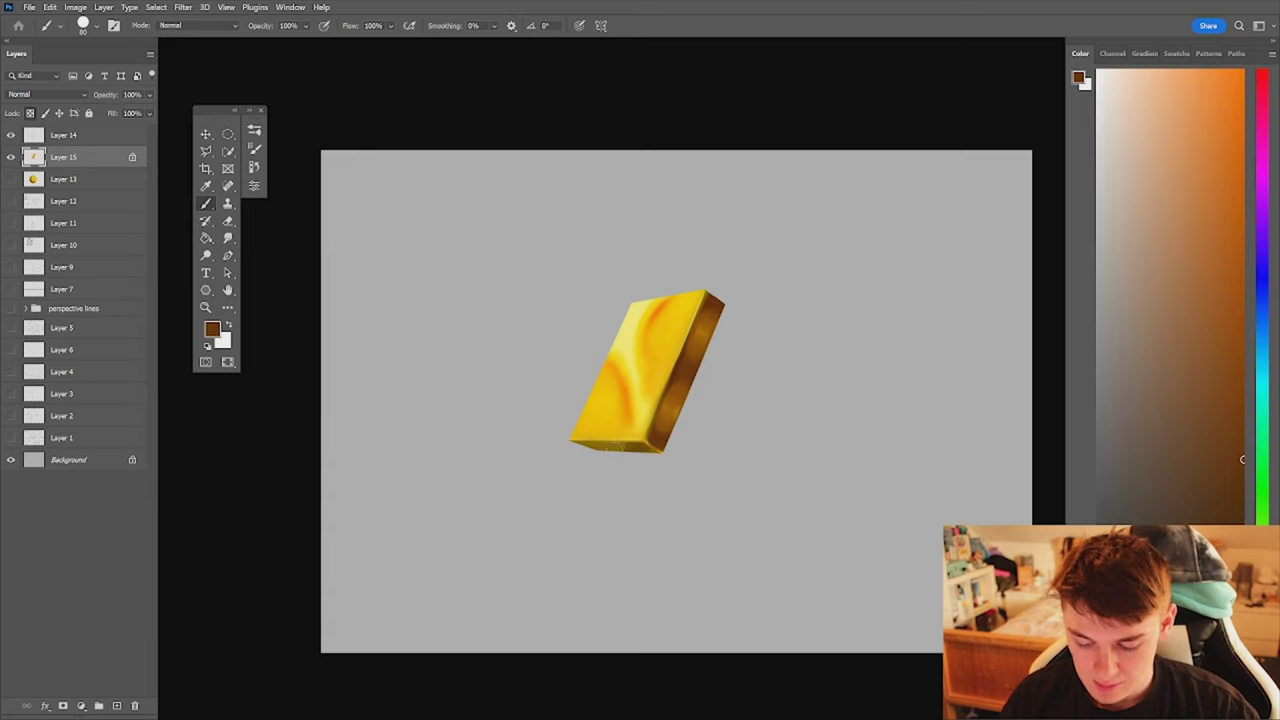
- Blend the bottom face's dark ends into its middle with sampled dark gold, reducing the brush from 70 to 50 px
alt+click(612, 436)
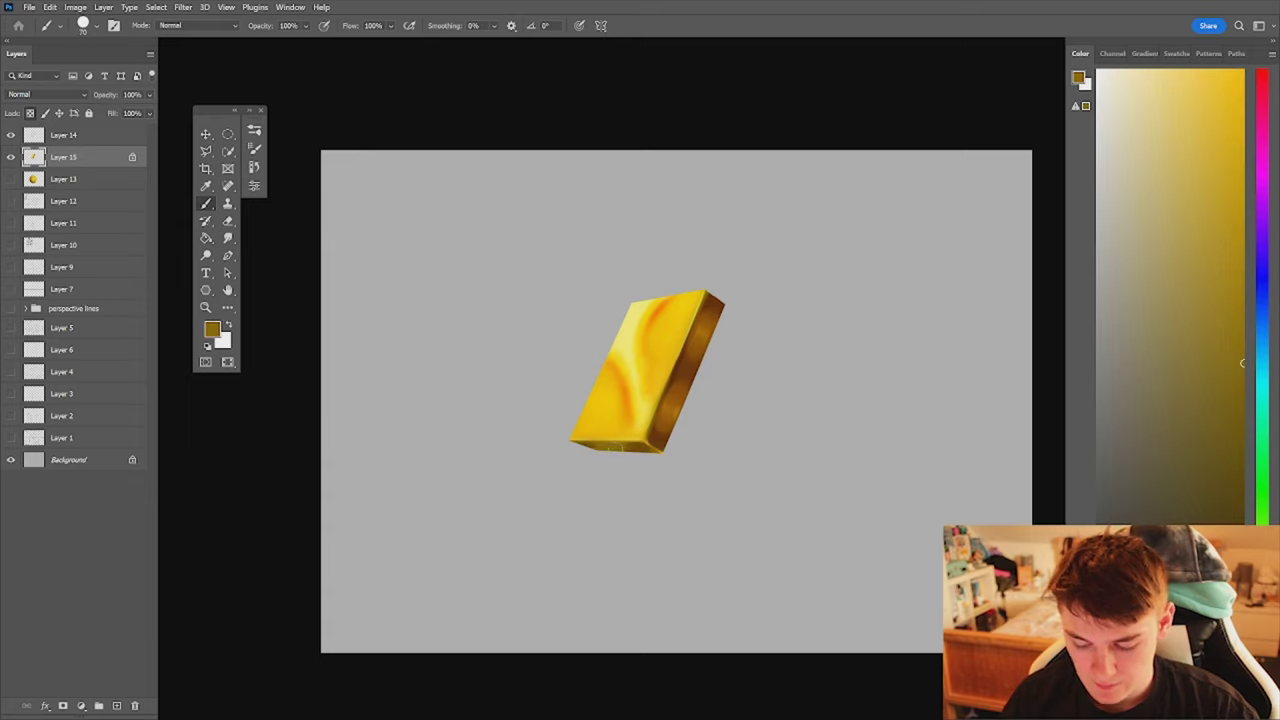
alt+click(629, 440)
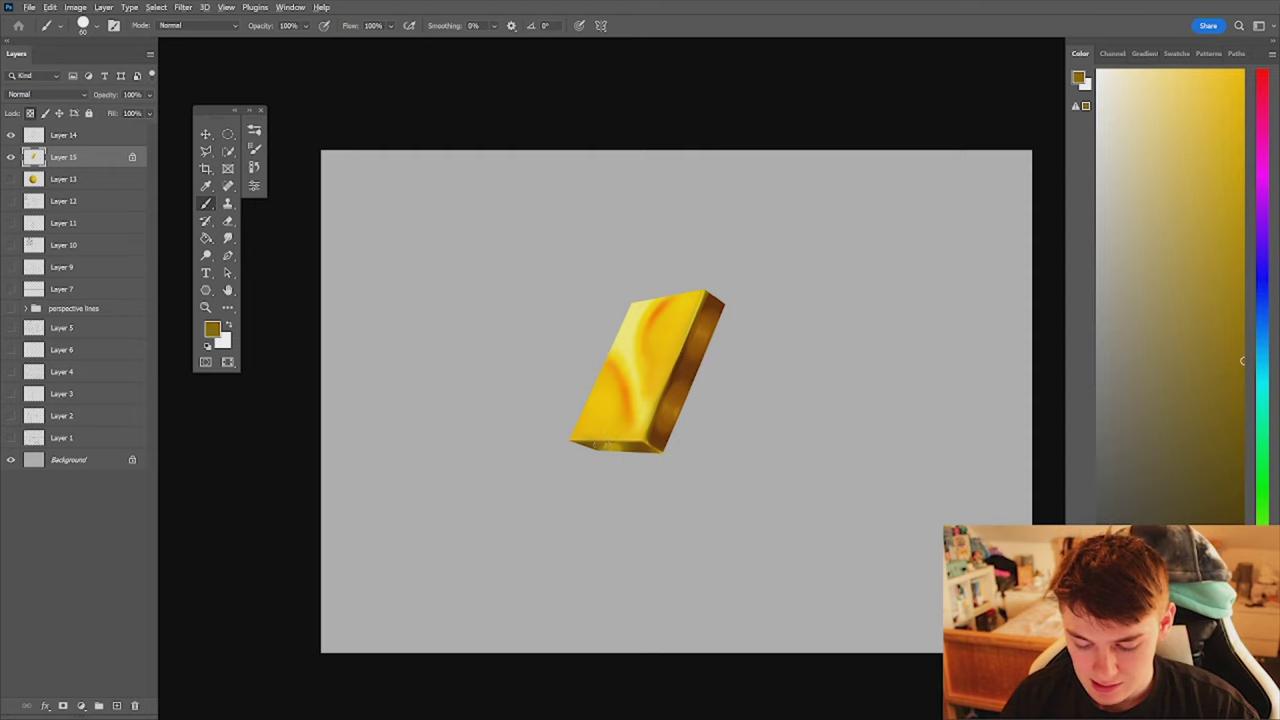
alt+click(604, 447)
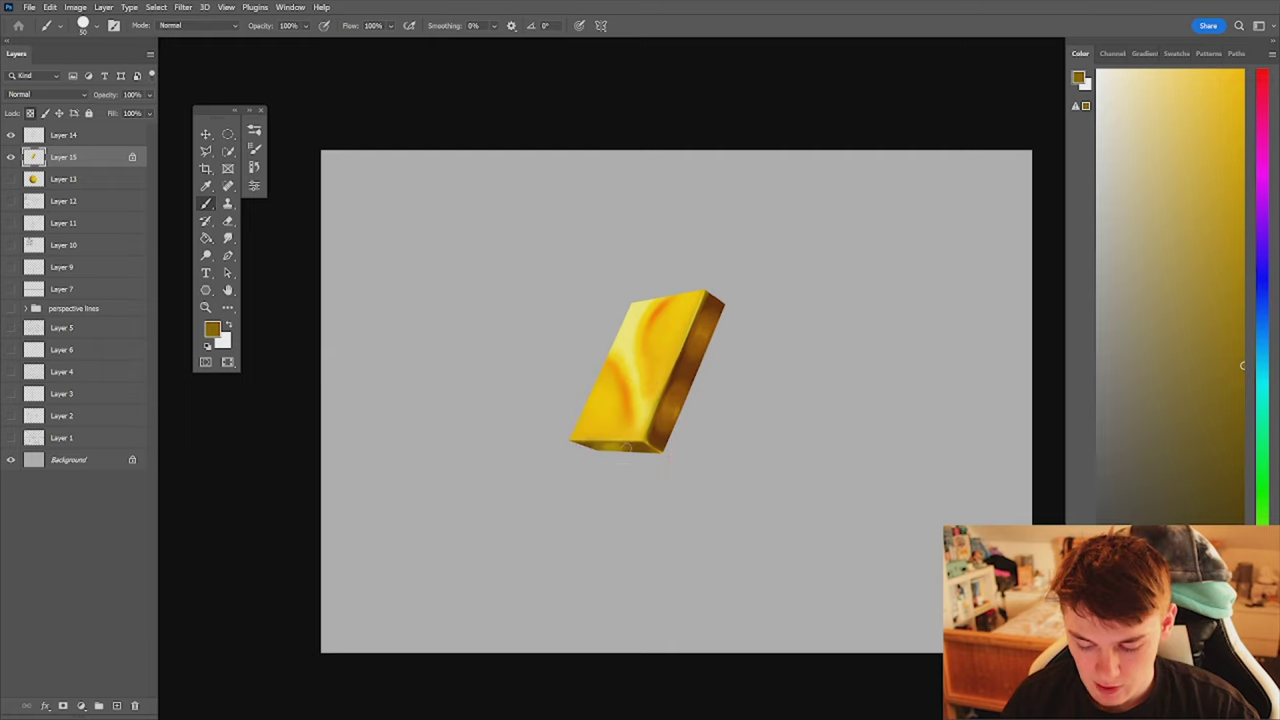
alt+click(600, 443)
- Flip the canvas horizontally, refine the bottom face's gold reflection with sampled golds and a 25 px brush, and smooth it with the Mixer Brush
key(ctrl+shift+h)
mouse_move(667, 466)
ctrl+mouse_down()
mouse_move(631, 490)
mouse_move(698, 455)
ctrl+mouse_up()
alt+click(675, 446)
key(bracketleft)
key(bracketleft)
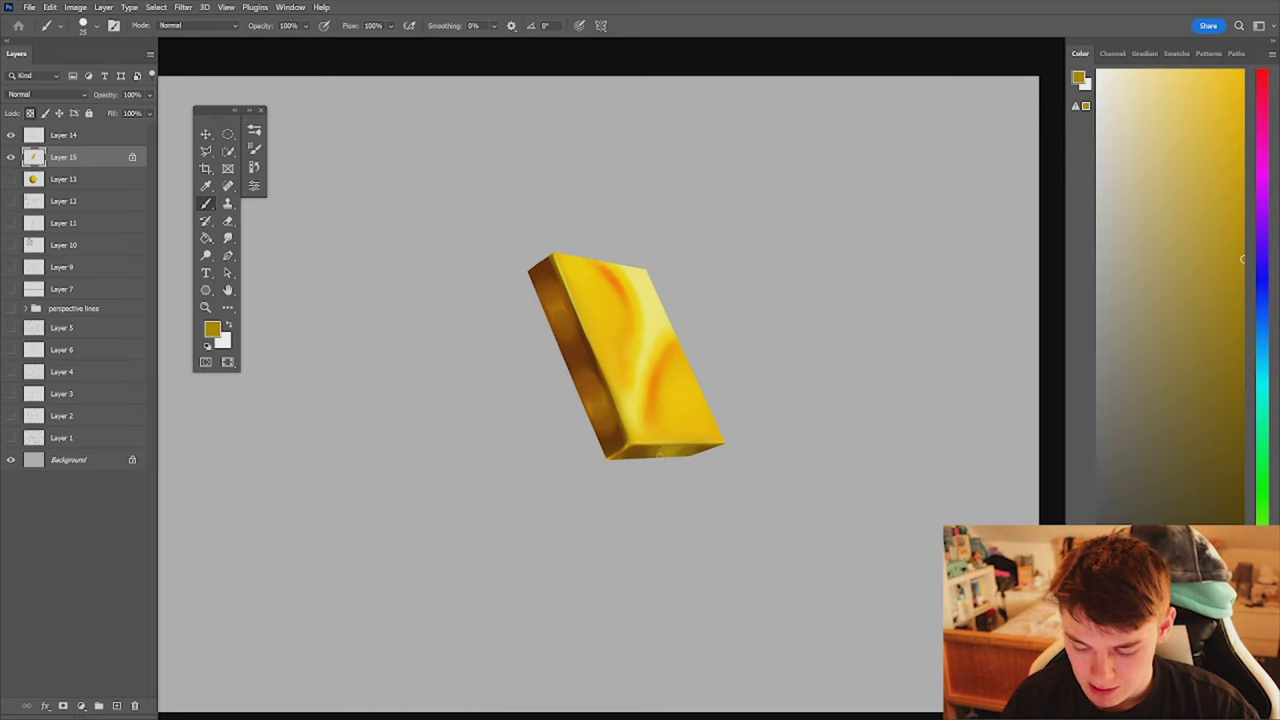
alt+click(676, 450)
alt+click(654, 451)
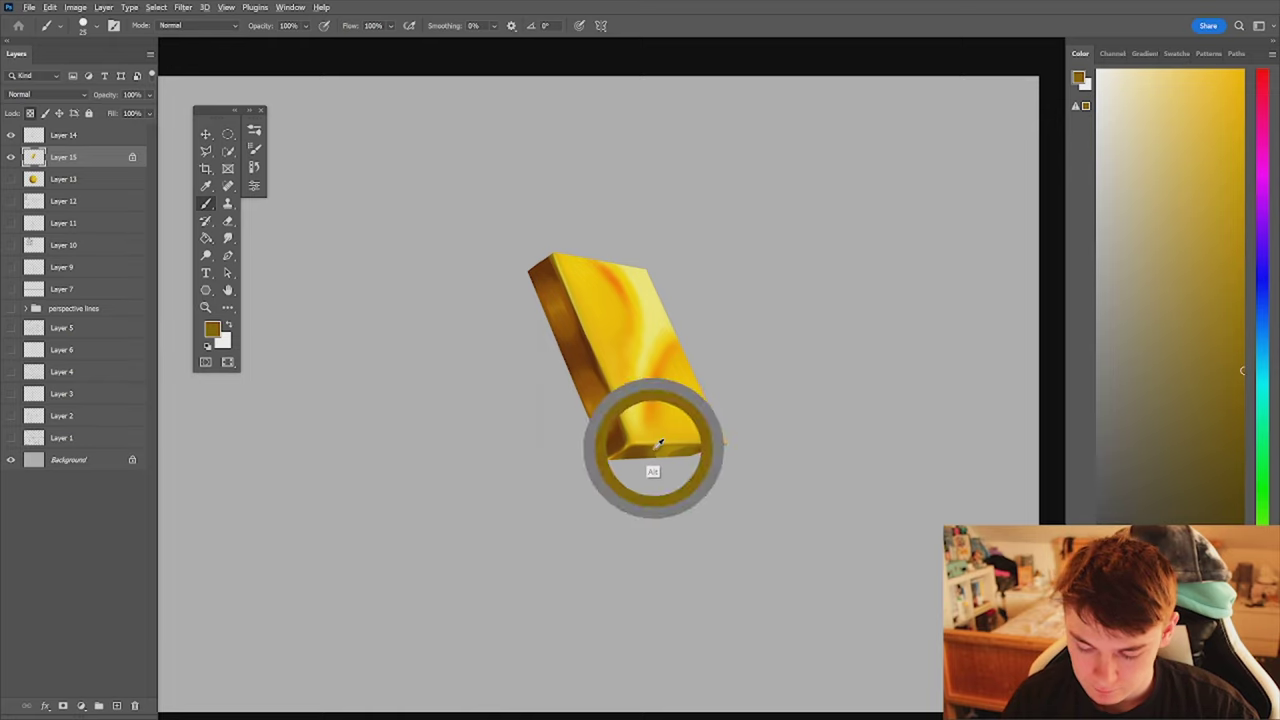
alt+click(668, 451)
key(shift+b)
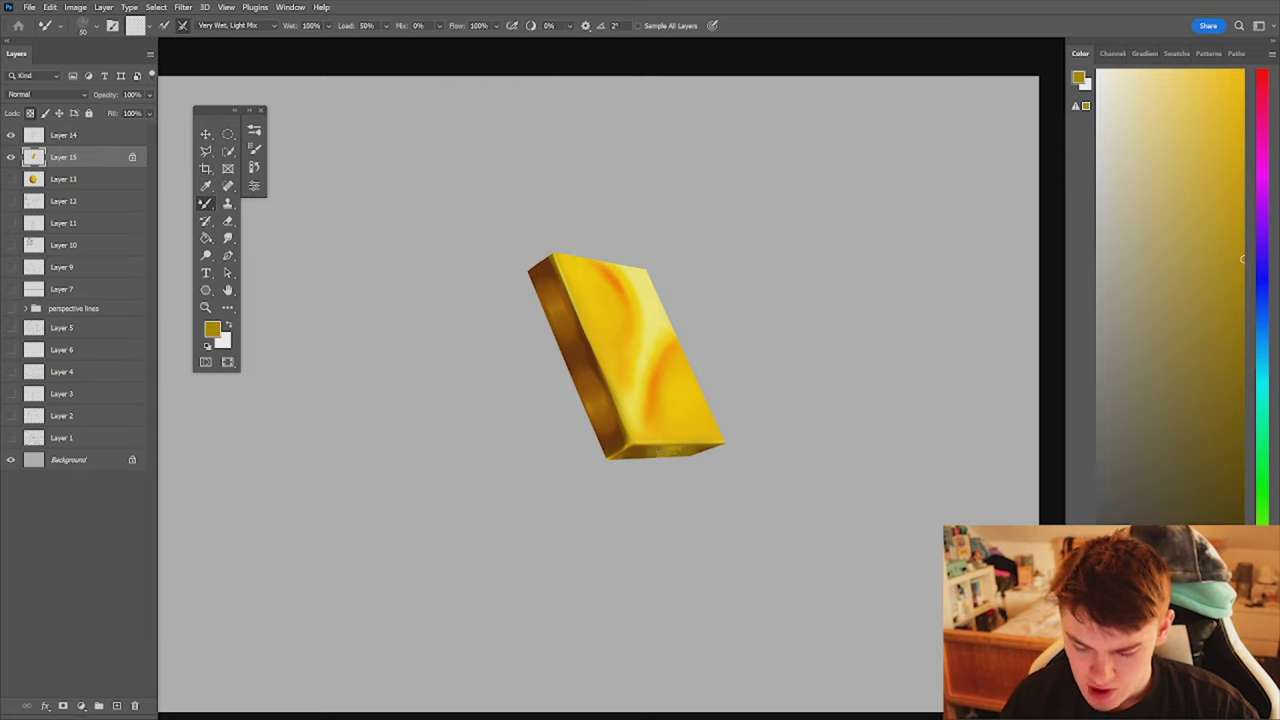
- Touch up the lower corner where the side and bottom faces meet, using sampled browns with a 30 px and a 9 px brush
key(shift+b)
alt+click(634, 452)
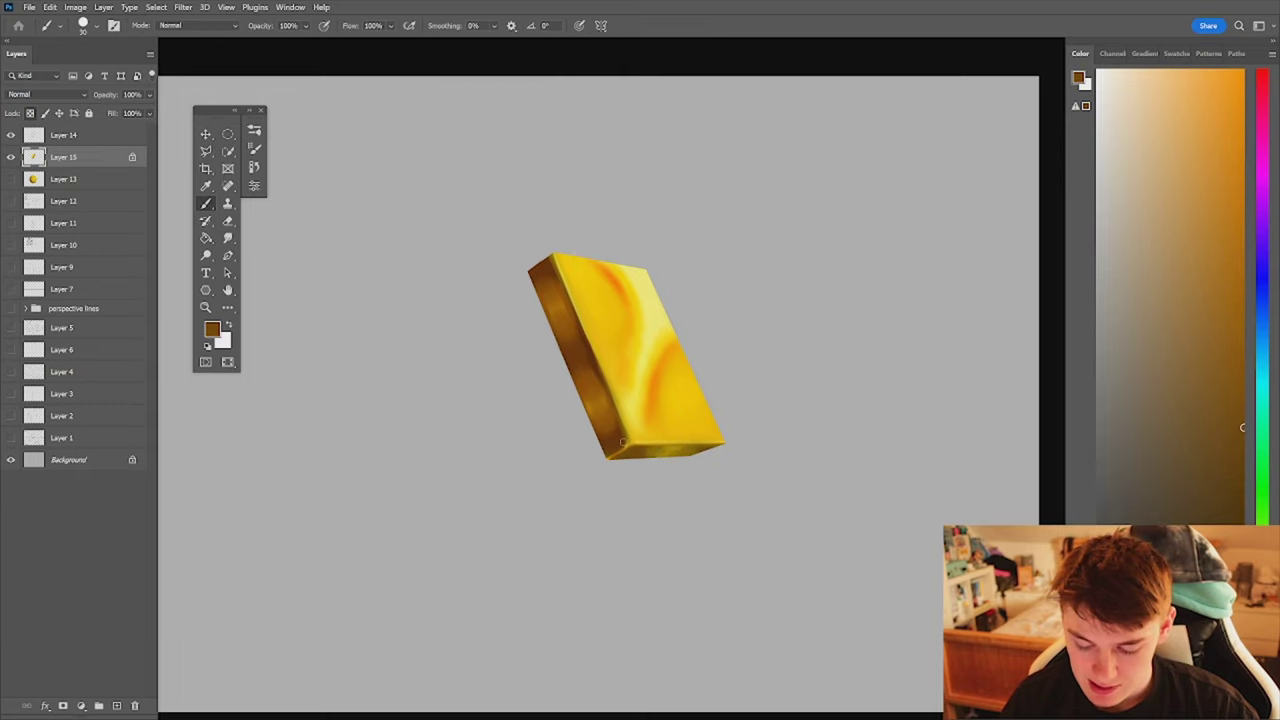
alt+click(607, 457)
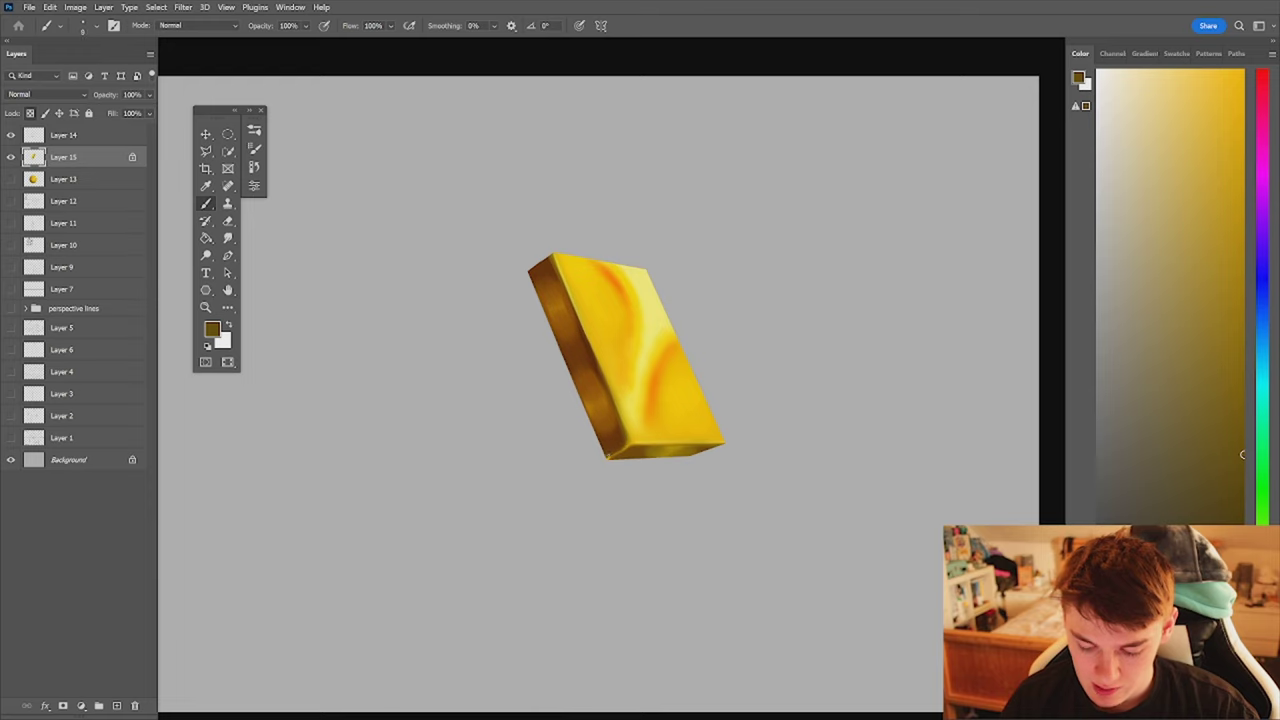
key(shift+b)
key(shift+b)
- Sample pale yellow from the front face and paint a thin highlight along its lower edge and corner with a 7 px brush
alt+click(651, 317)
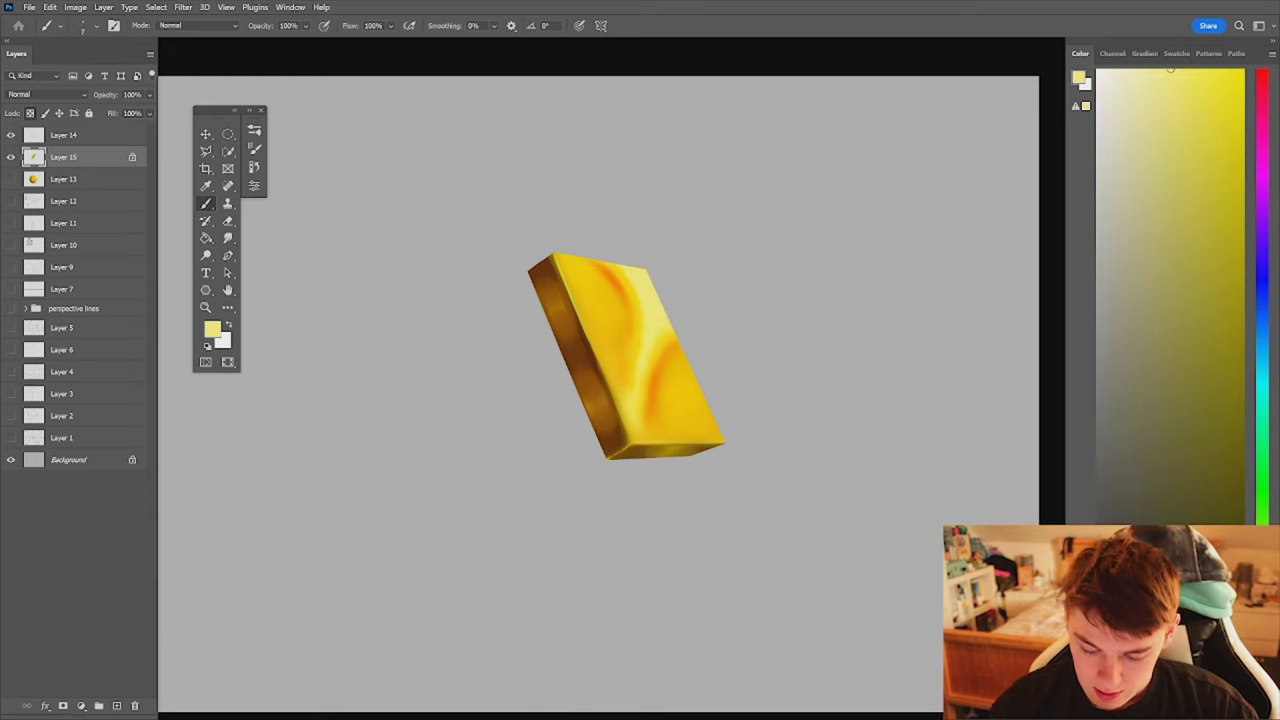
key(bracketleft)
key(bracketleft)
key(bracketleft)
key(bracketleft)
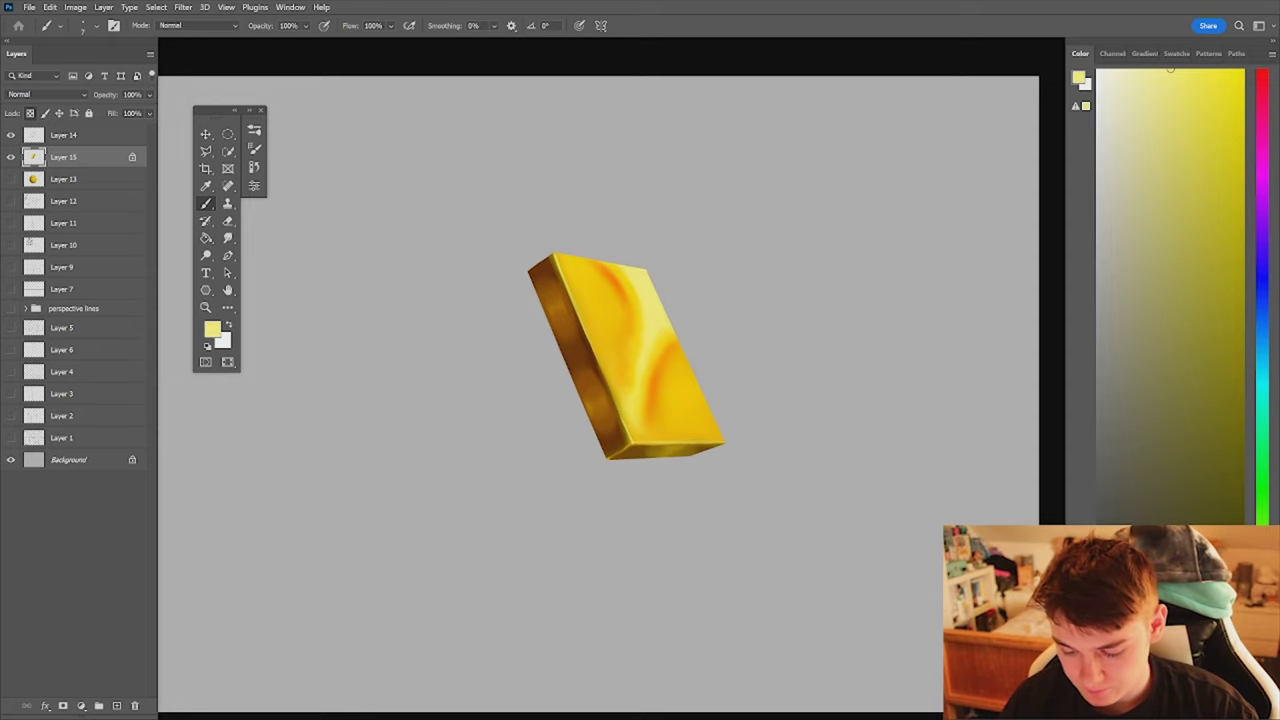
mouse_move(718, 444)
mouse_down()
mouse_move(685, 446)
mouse_move(770, 446)
mouse_up()
drag(622, 433, 668, 433)
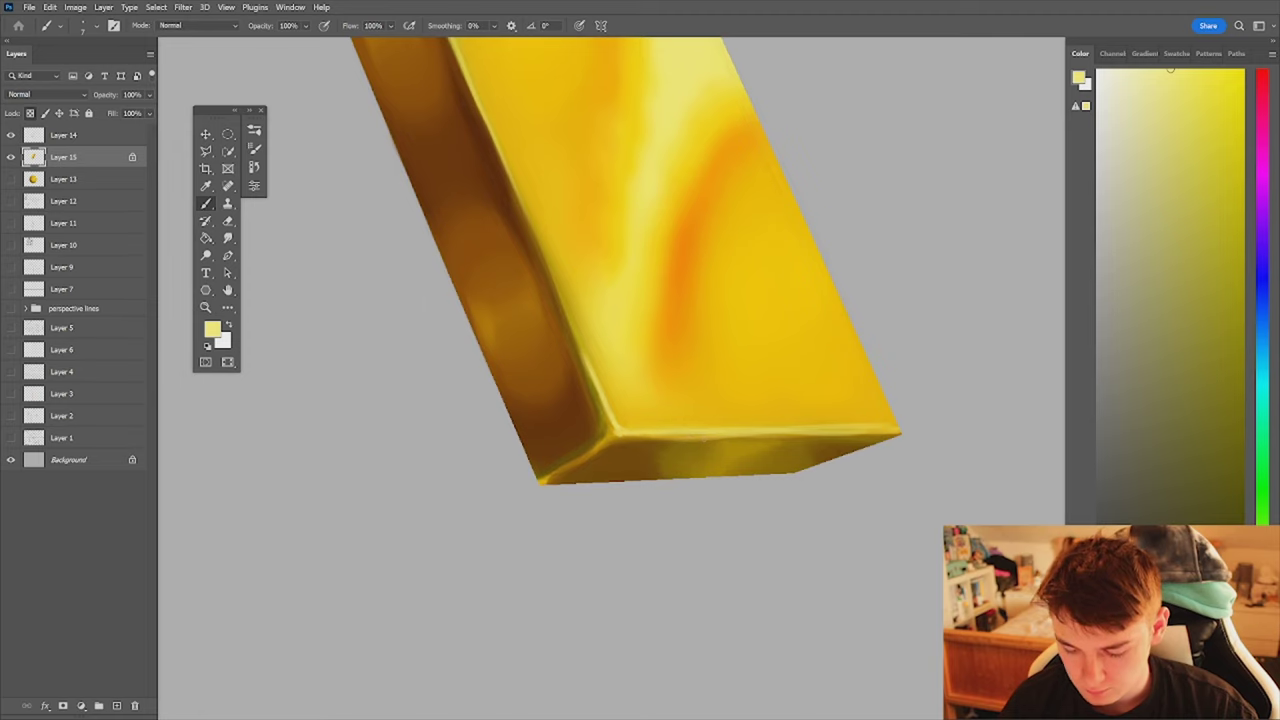
mouse_move(795, 420)
mouse_down()
mouse_move(743, 437)
mouse_move(785, 432)
mouse_up()
- Refine the bright edge between the side and bottom faces with sampled golds and pale yellow, using a 7 px brush and the Mixer Brush
alt+click(924, 377)
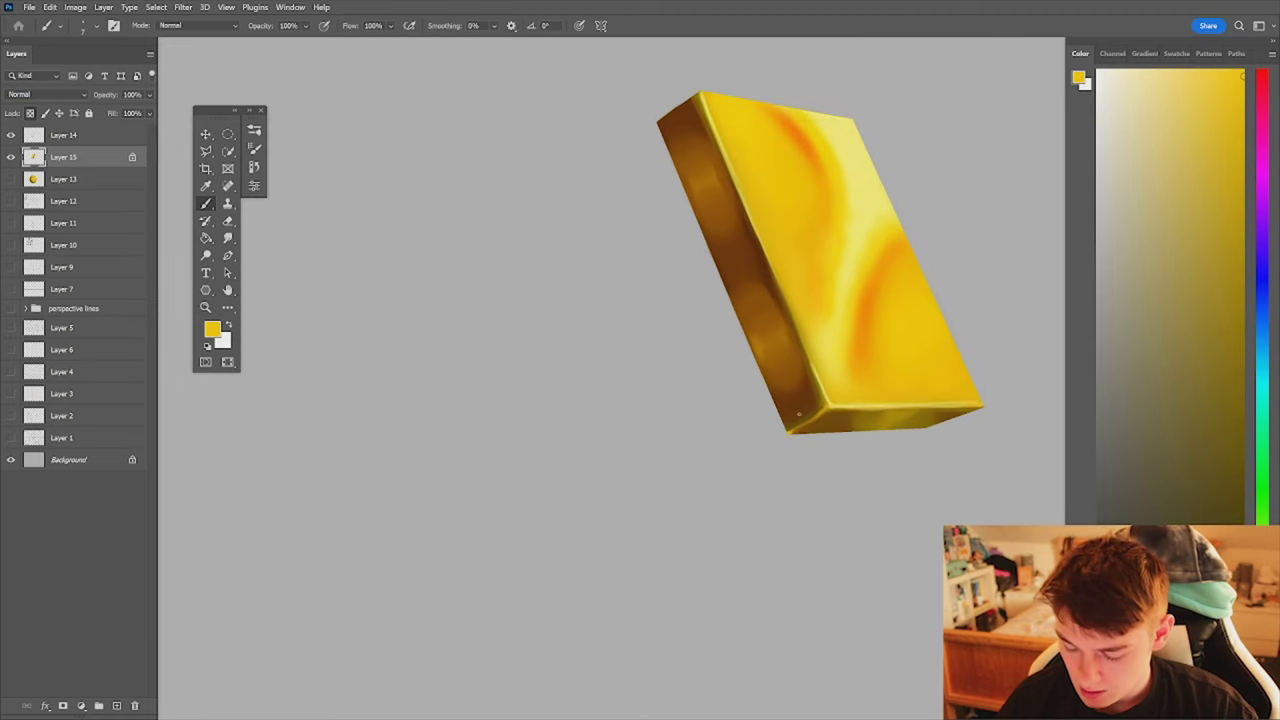
key(shift+b)
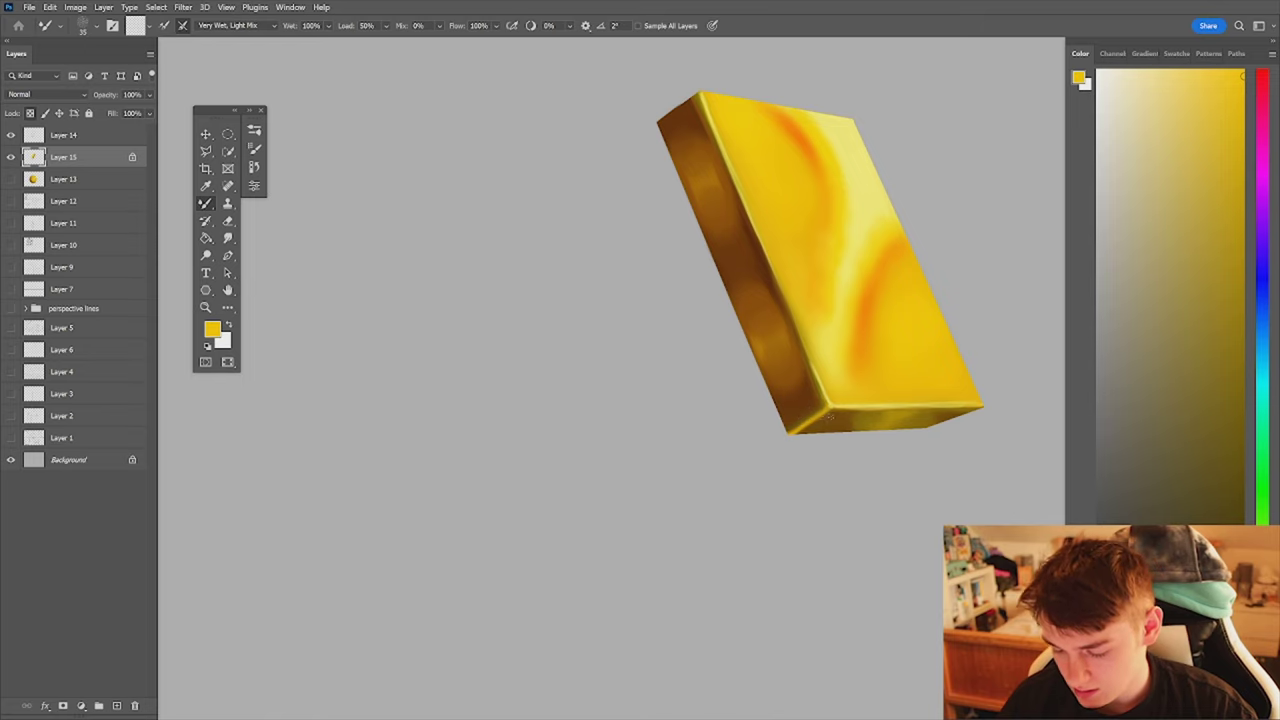
key(shift+b)
alt+click(830, 428)
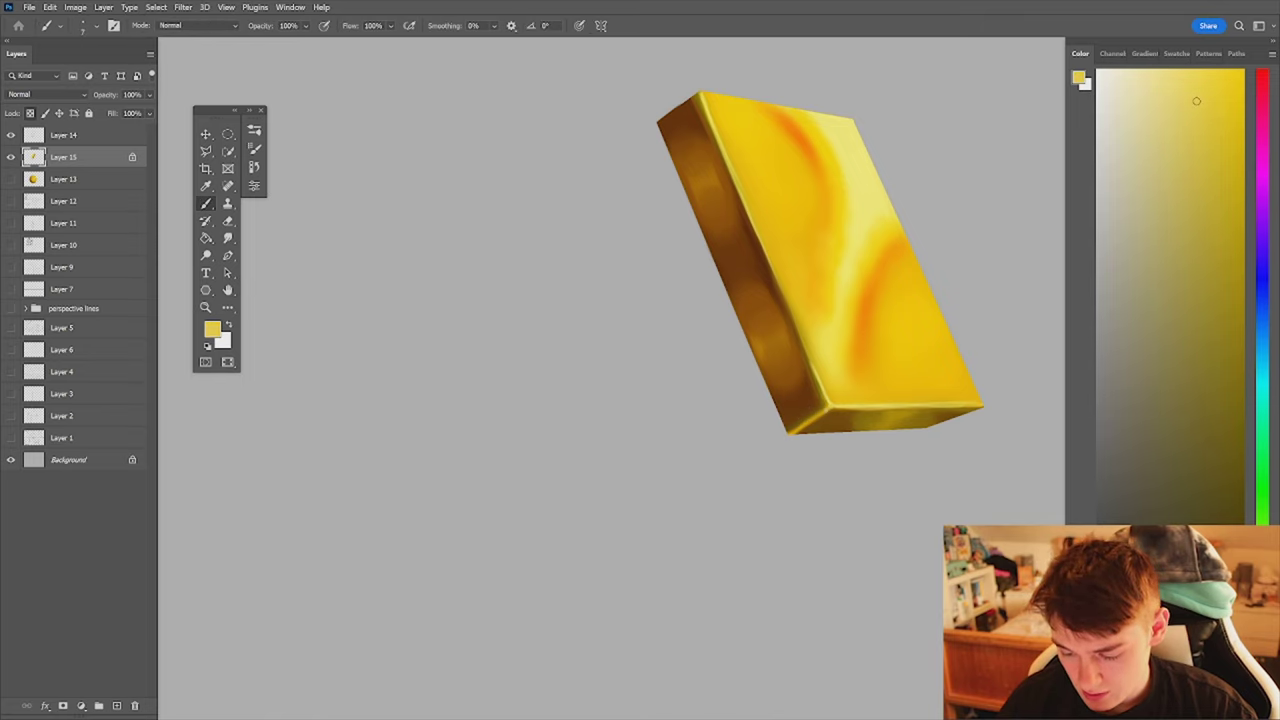
key(shift+b)
key(shift+b)
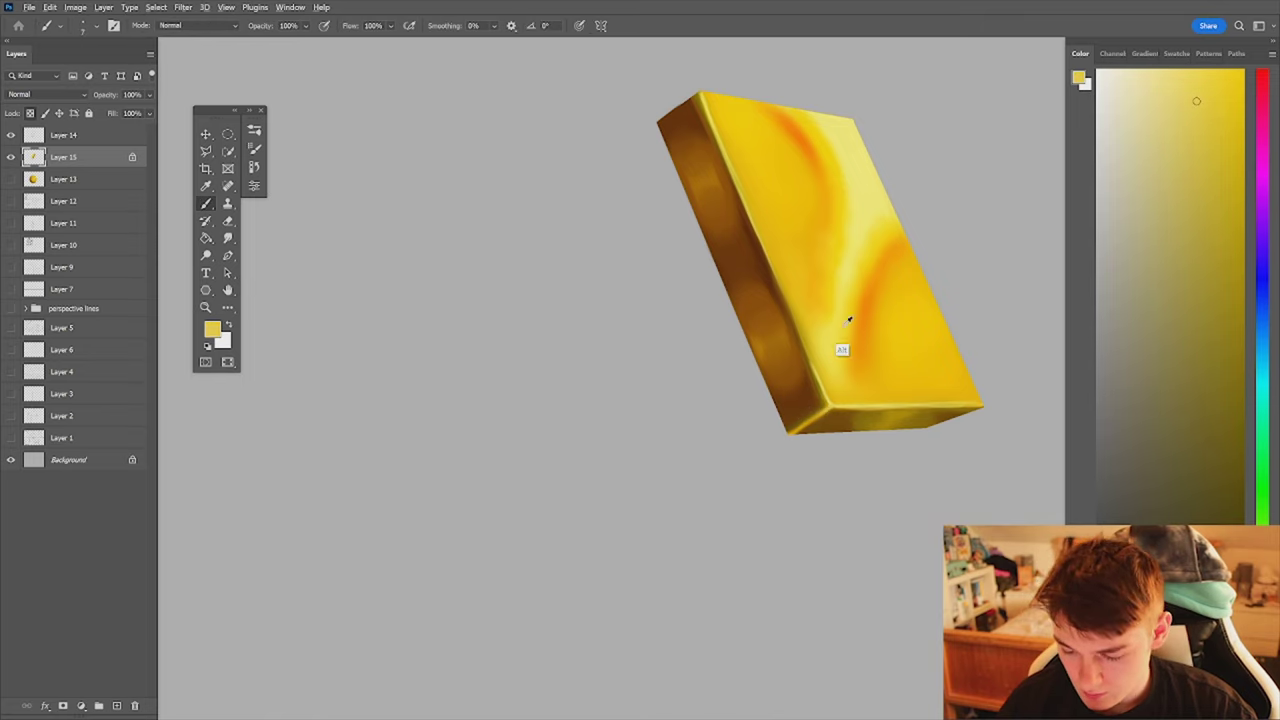
alt+click(862, 218)
alt+click(834, 196)
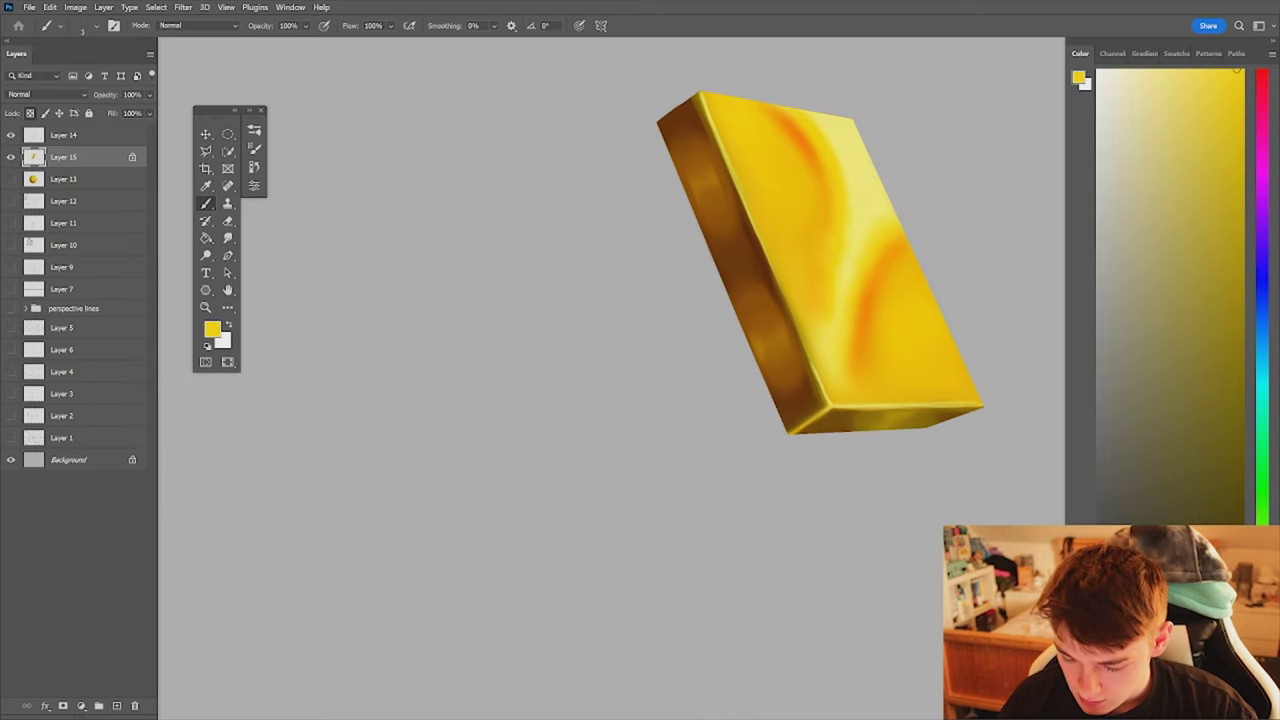
- Flip the canvas horizontally and paint sampled gold at the lower corner beside the bottom face with a 15 px brush
key(z)
drag(810, 420, 709, 531)
key(ctrl+shift+h)
drag(472, 415, 540, 402)
key(b)
key(])
key(])
key(])
key(])
key(])
key(])
key(])
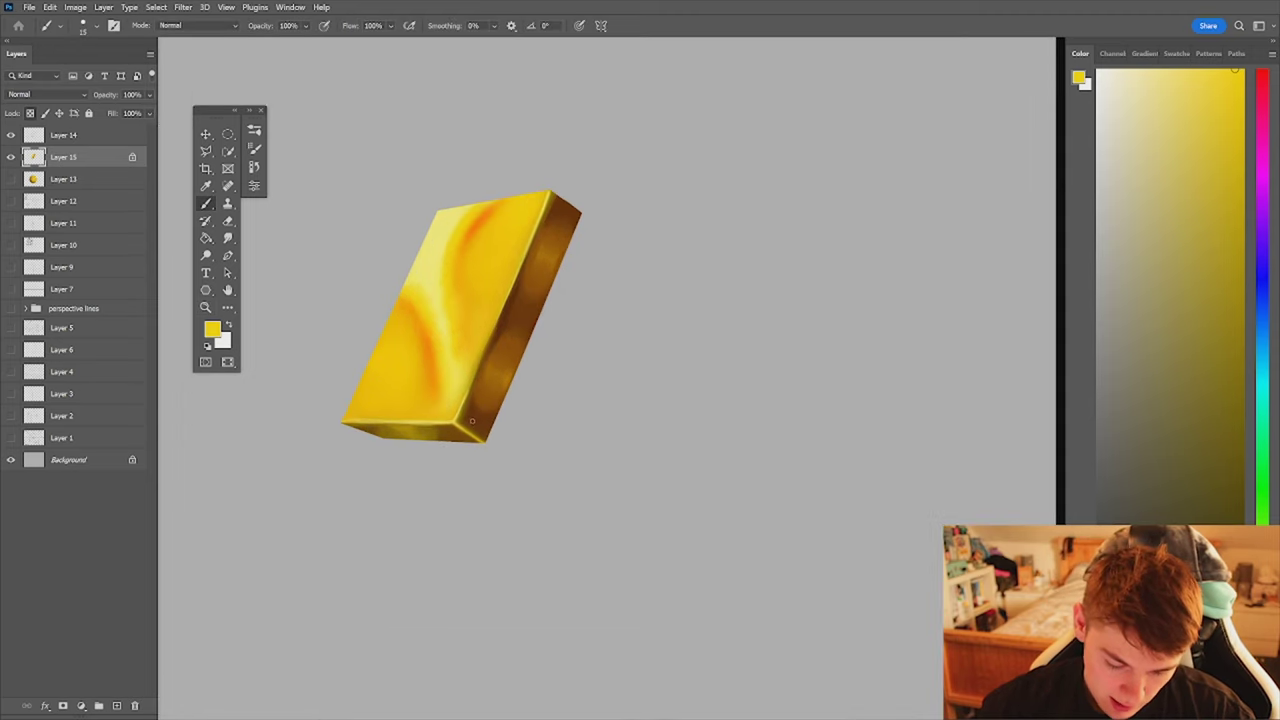
mouse_move(463, 425)
mouse_down()
mouse_move(485, 397)
mouse_move(472, 428)
mouse_up()
- Touch up the lower end of the brown side face with sampled browns and a 45 px brush, flipping the canvas back
key(shift+b)
key(shift+b)
alt+click(484, 424)
alt+click(481, 401)
key(bracketright)
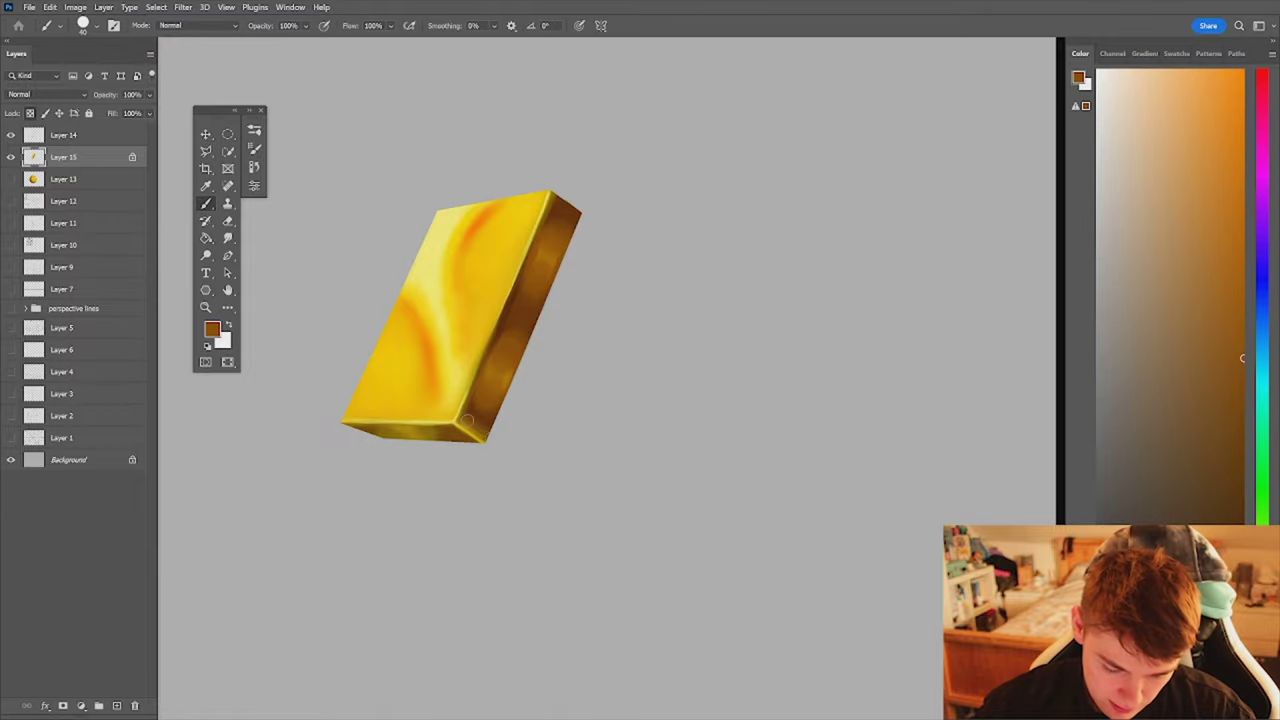
key(ctrl+shift+h)
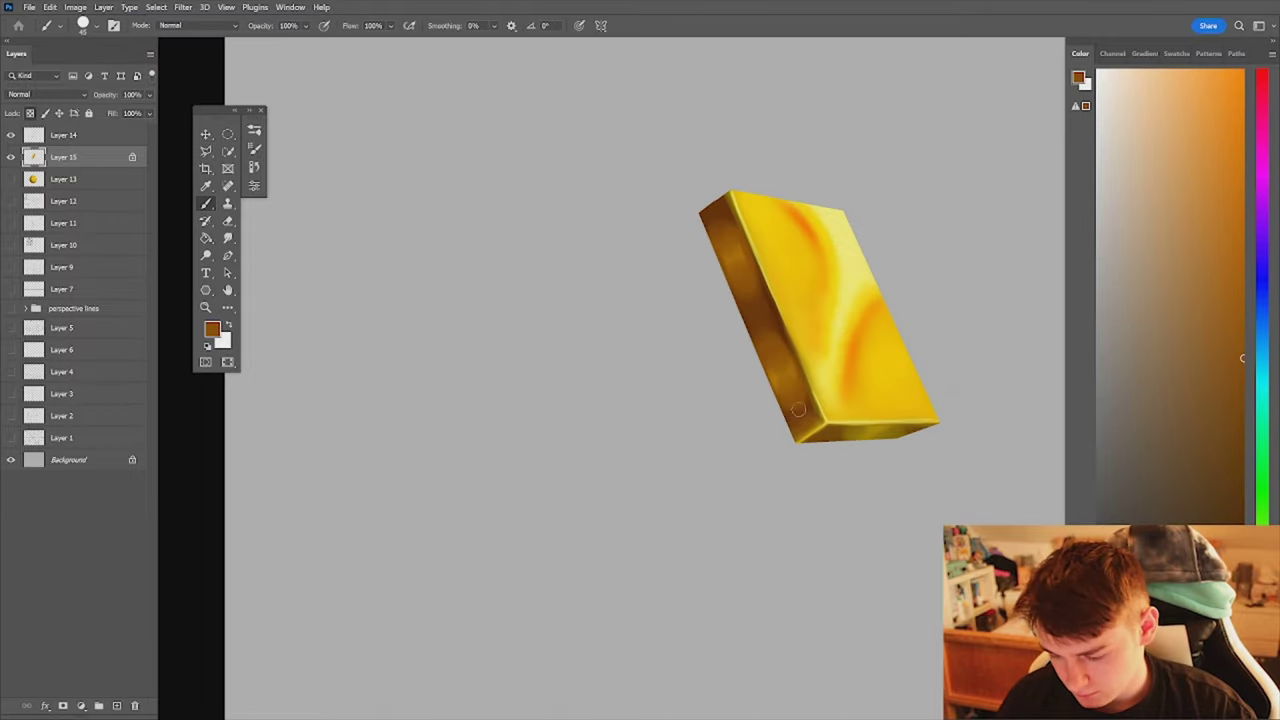
alt+click(769, 309)
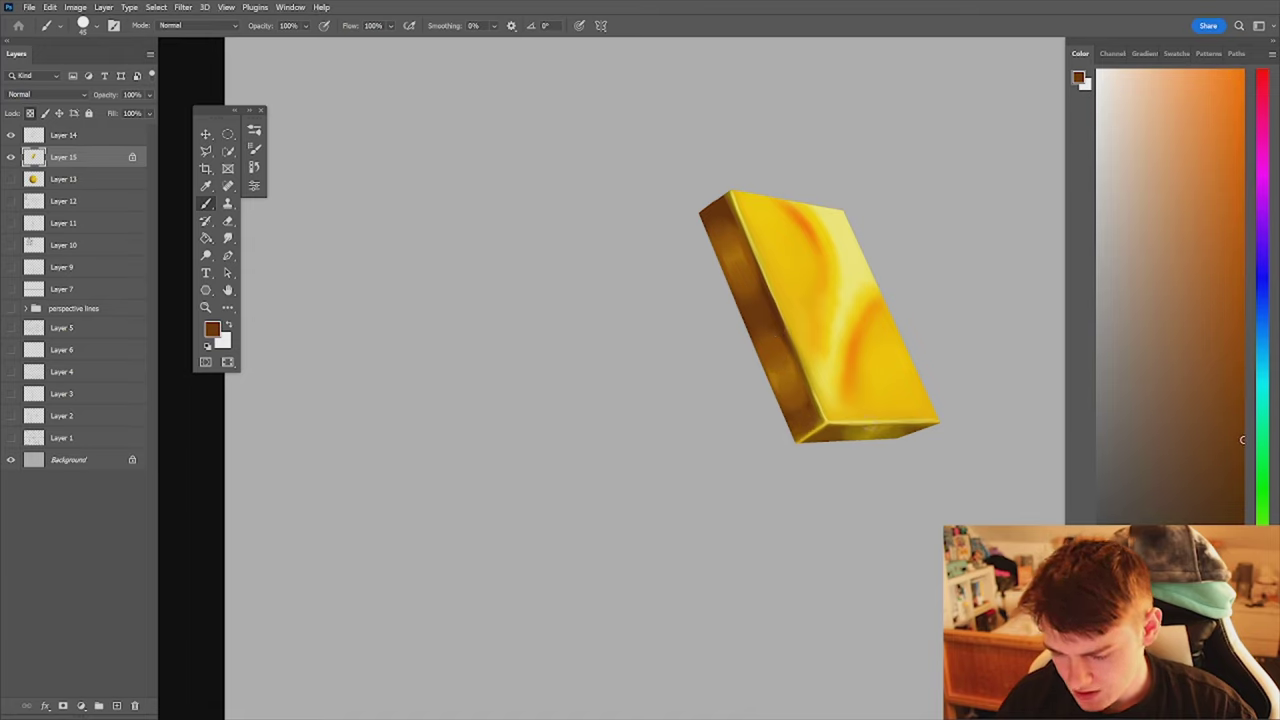
- Even out the bottom face's reflections from end to end with sampled dark golds and browns, using 30 to 45 px brushes
alt+click(845, 433)
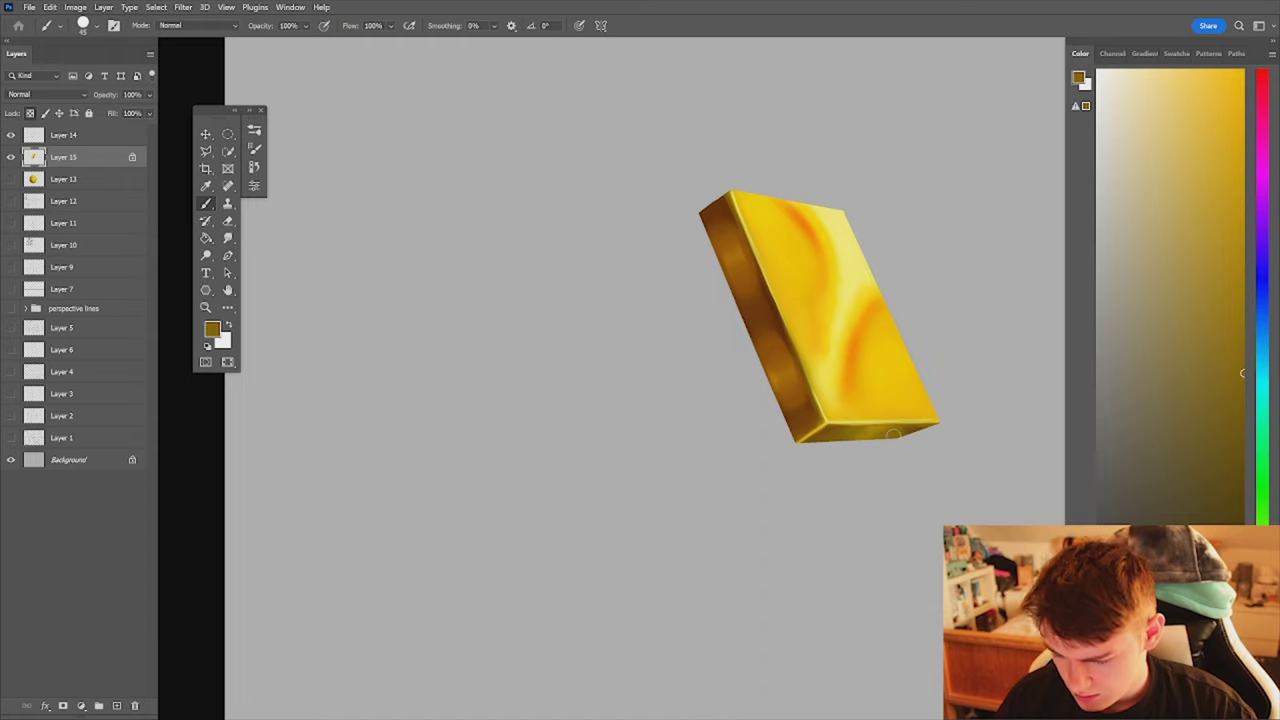
alt+click(911, 405)
key(bracketleft)
key(bracketleft)
key(bracketleft)
alt+click(908, 434)
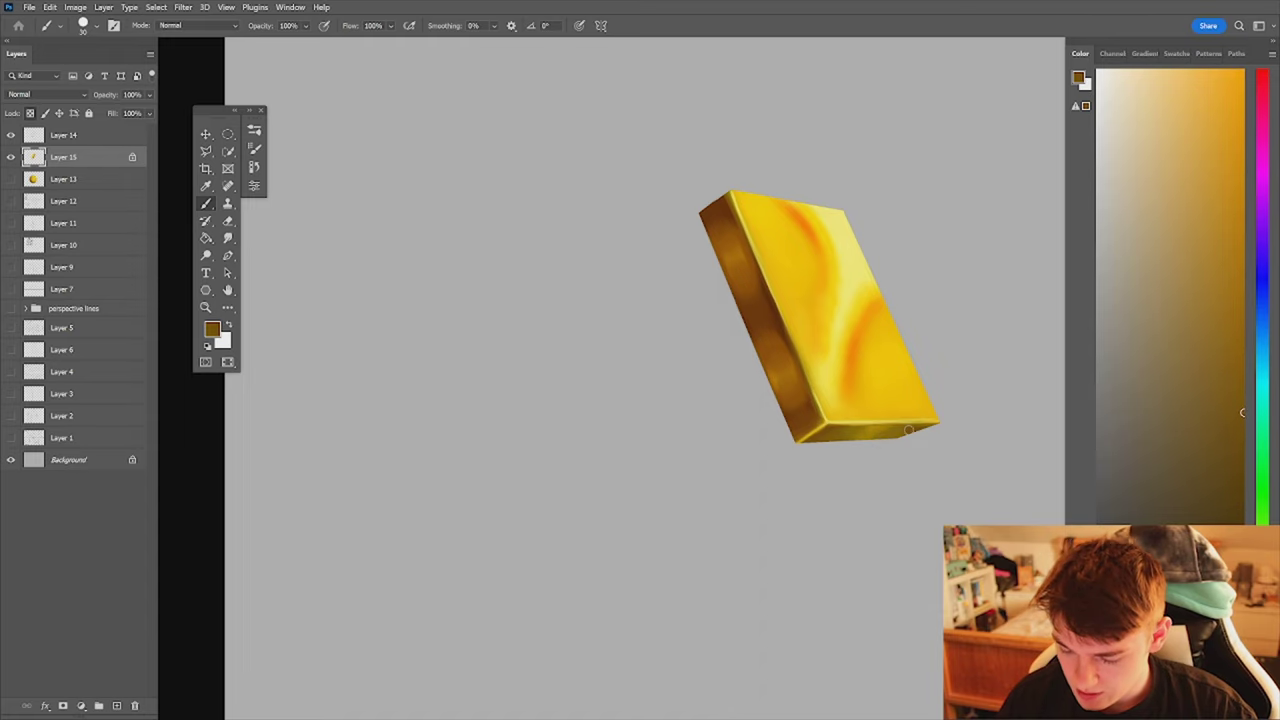
alt+click(886, 452)
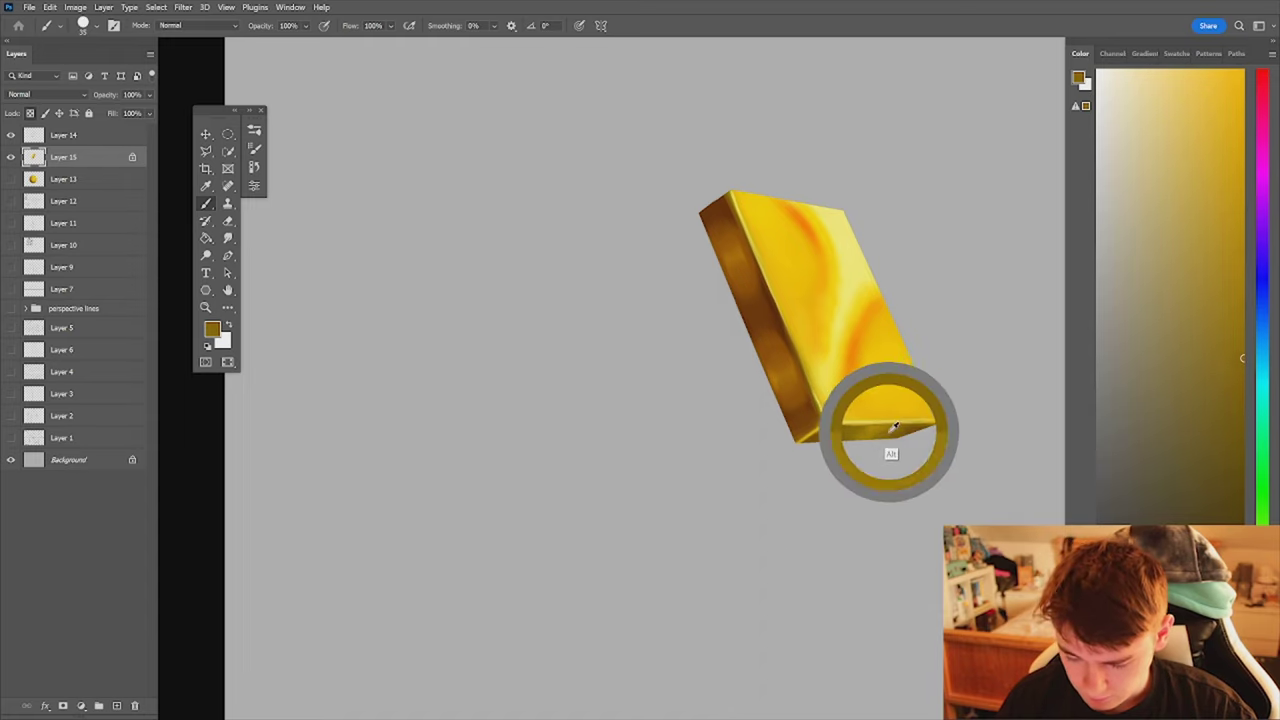
alt+click(823, 432)
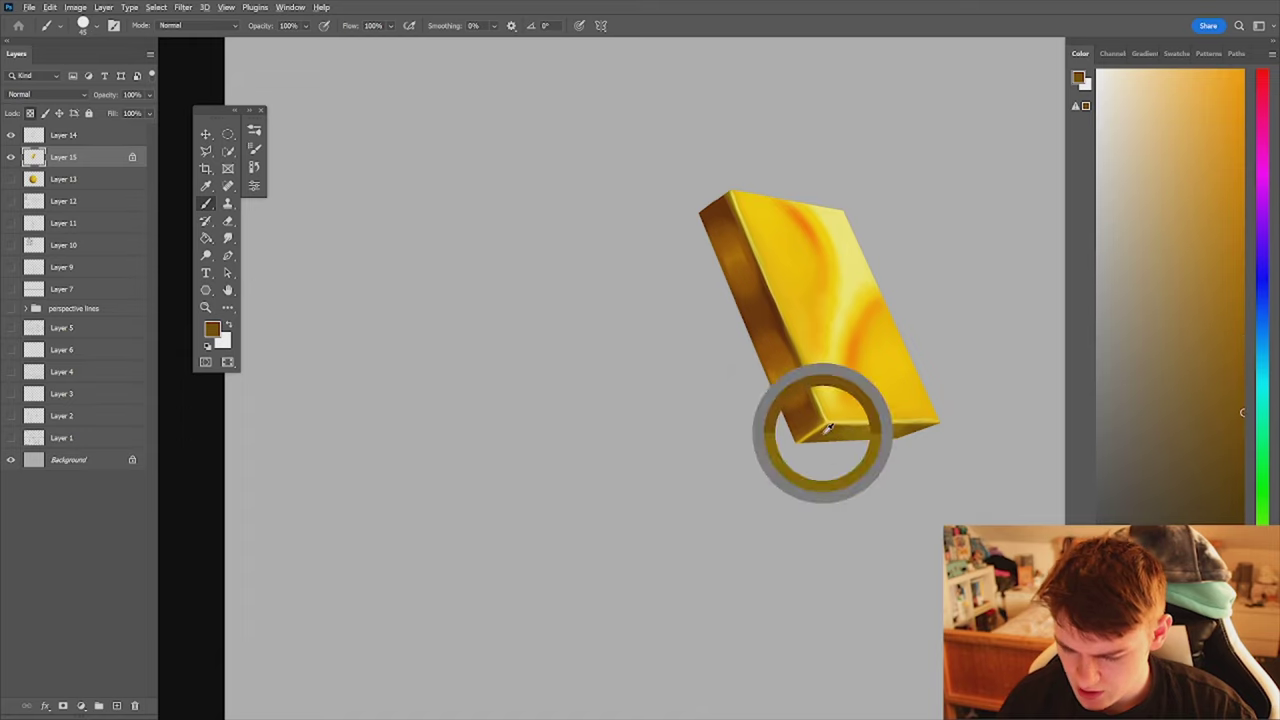
mouse_move(826, 434)
mouse_down()
mouse_move(917, 429)
mouse_move(873, 450)
mouse_up()
key(ctrl+space)
click(872, 450)
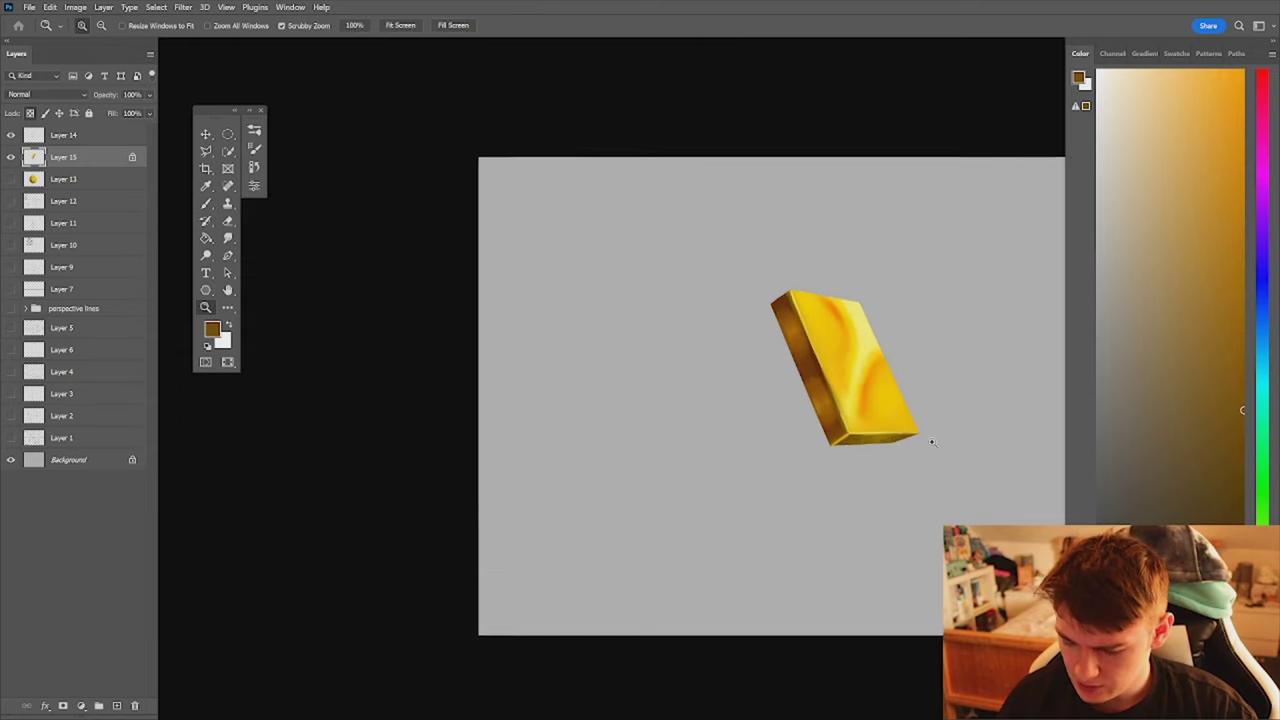
- Strengthen the gold reflection in the middle of the bottom face with sampled golds and browns, reducing the brush from 45 to 35 px
key(b)
alt+click(889, 409)
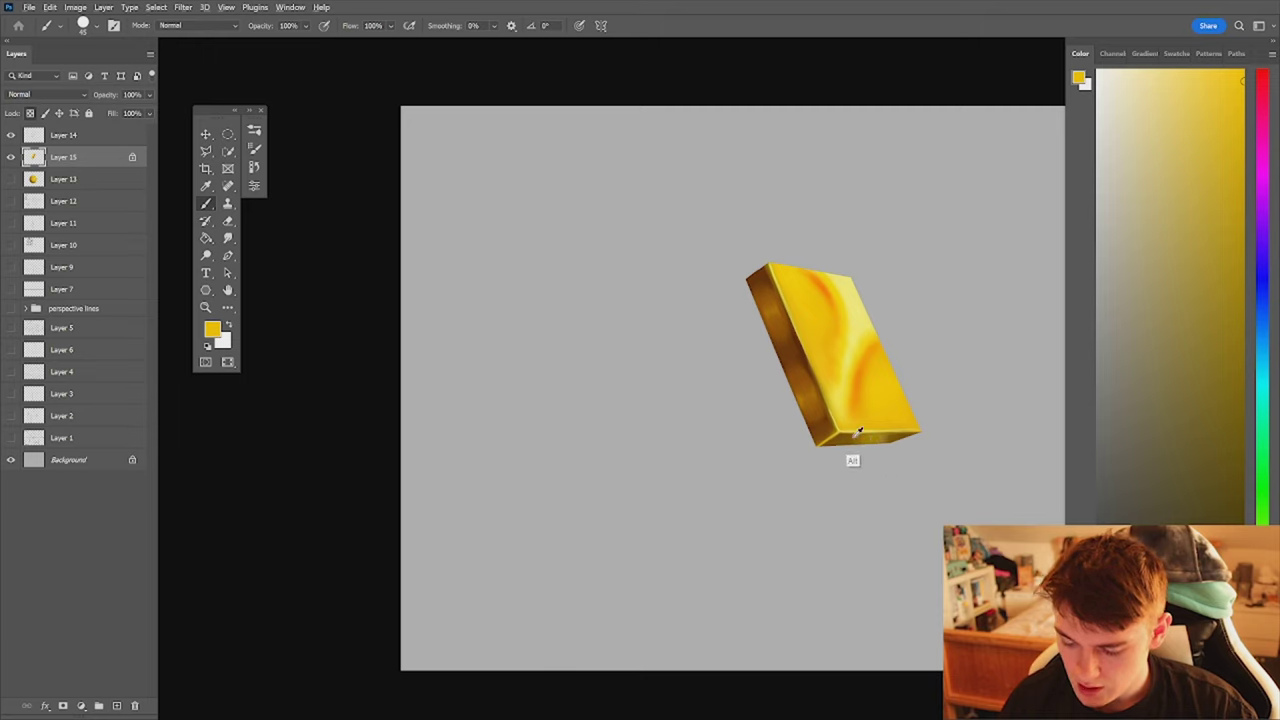
alt+click(848, 439)
alt+click(893, 439)
alt+click(869, 439)
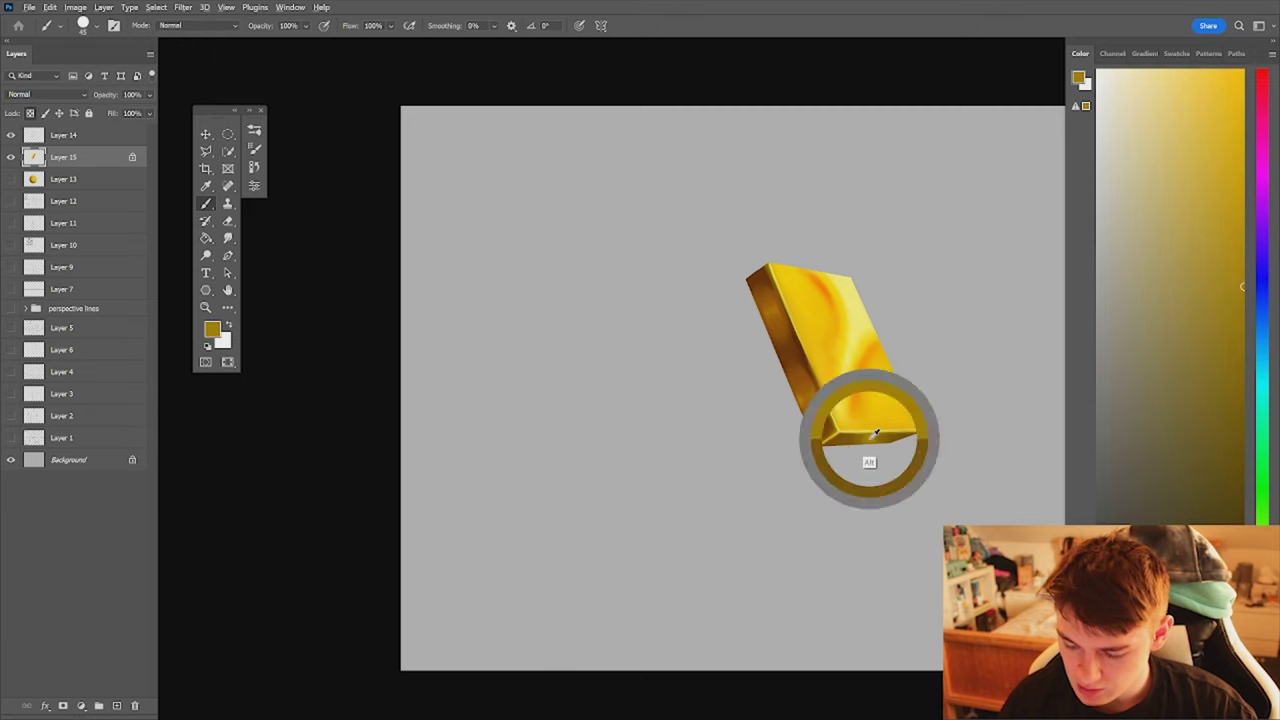
alt+click(843, 439)
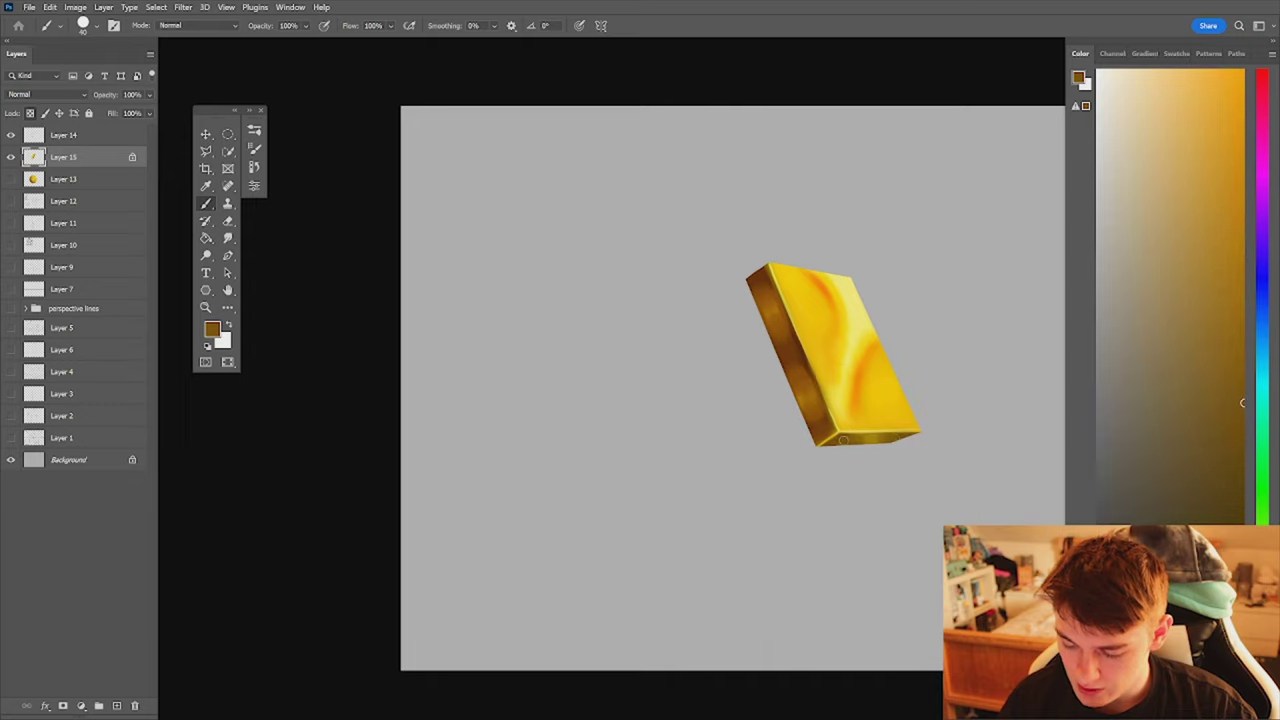
alt+click(869, 438)
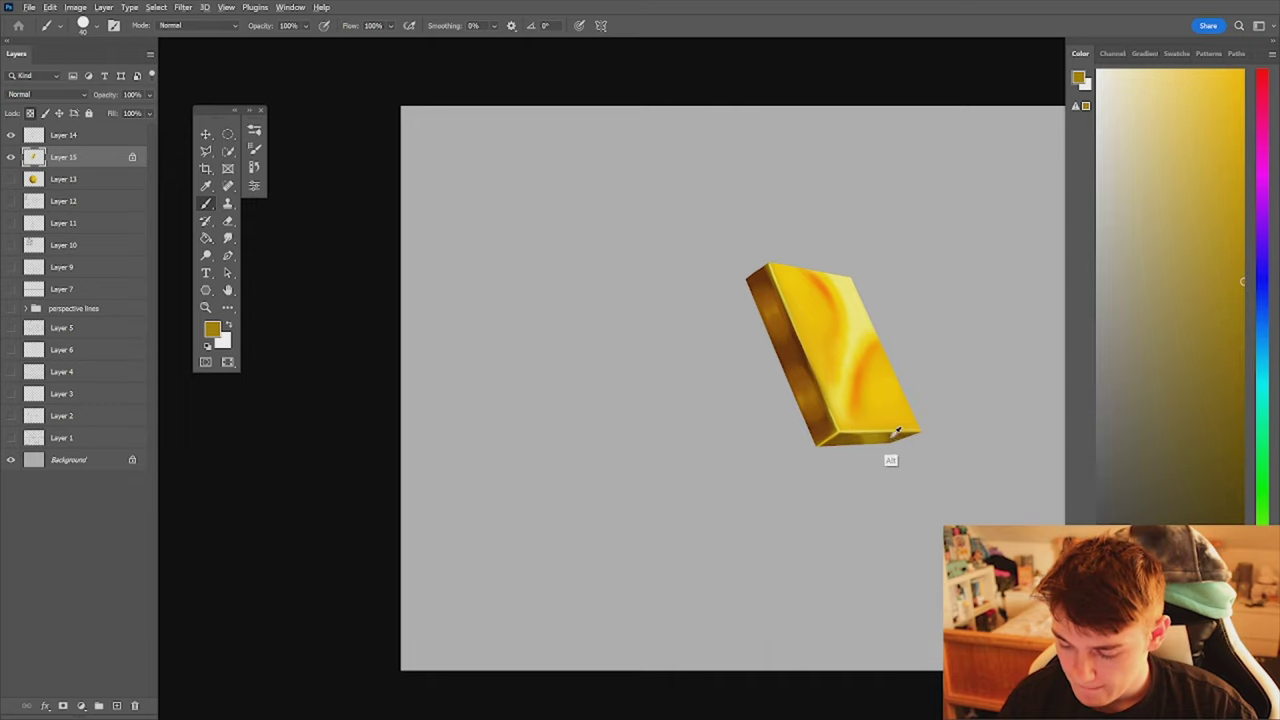
alt+click(893, 437)
alt+click(853, 439)
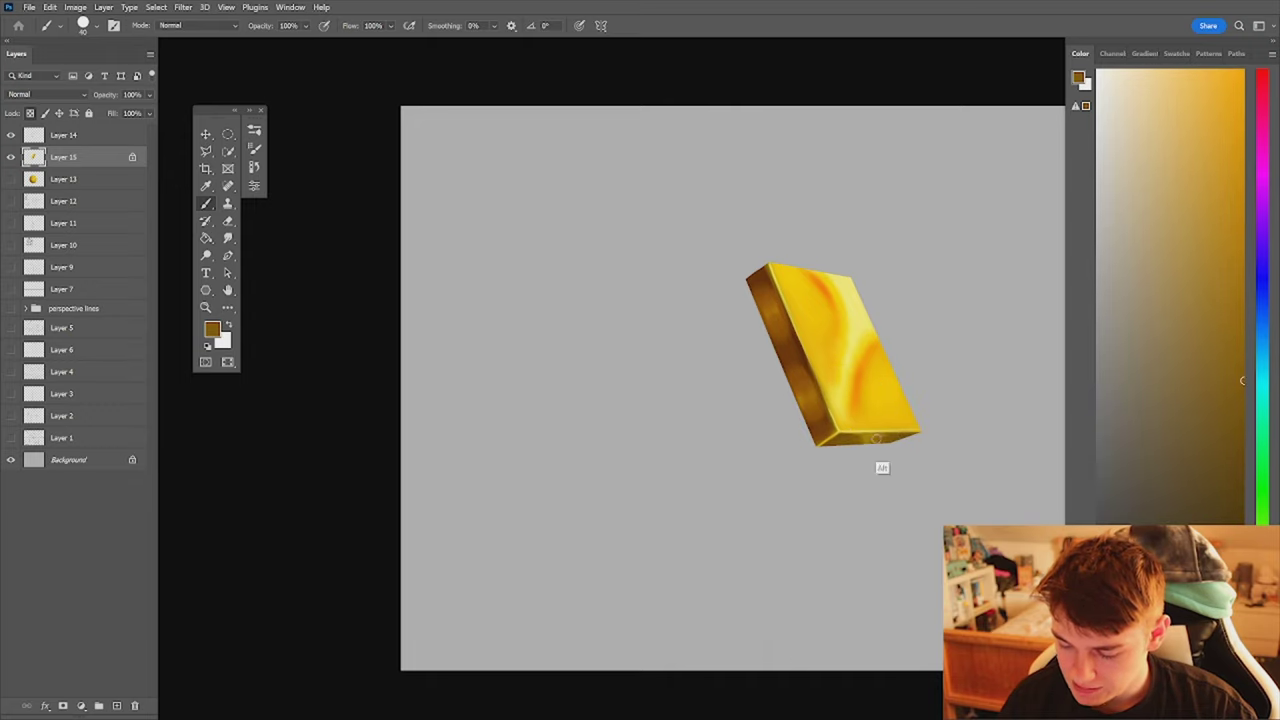
alt+click(869, 437)
alt+click(893, 437)
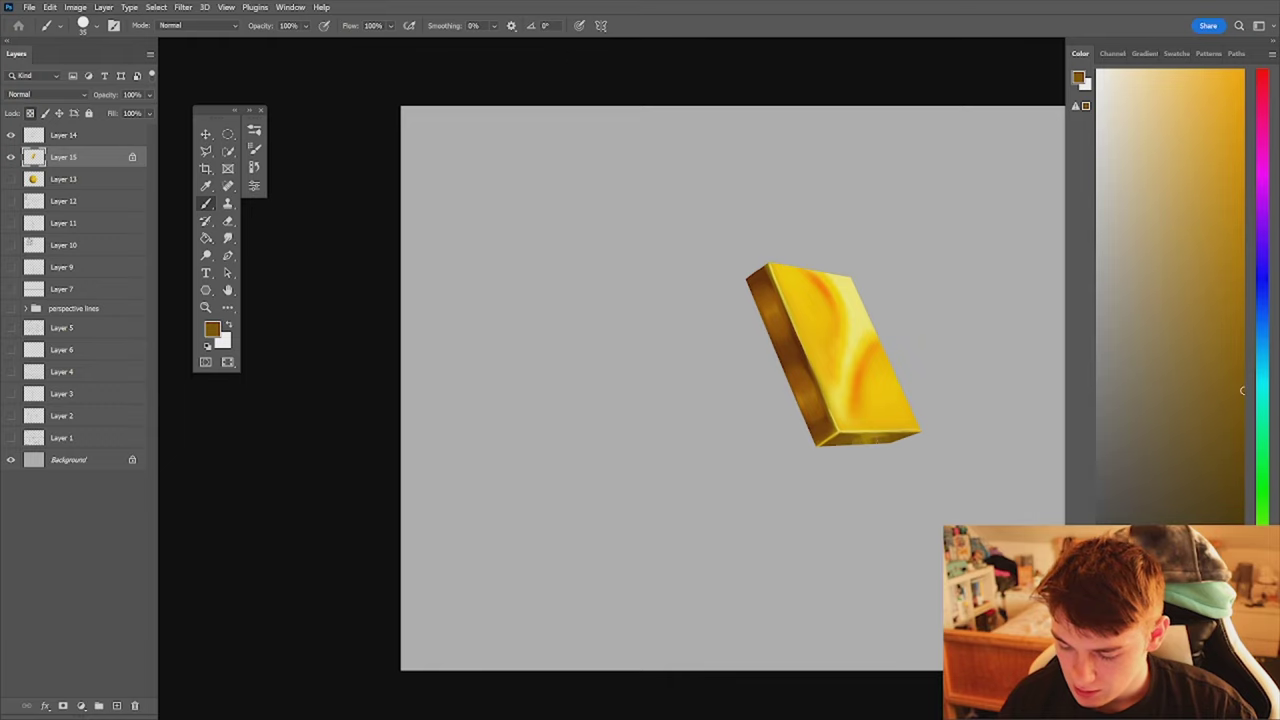
alt+click(843, 439)
- Pick an olive gold and paint it into the far end of the bottom face, reducing the brush from 40 to 30 px
drag(1229, 360, 1243, 349)
alt+click(896, 437)
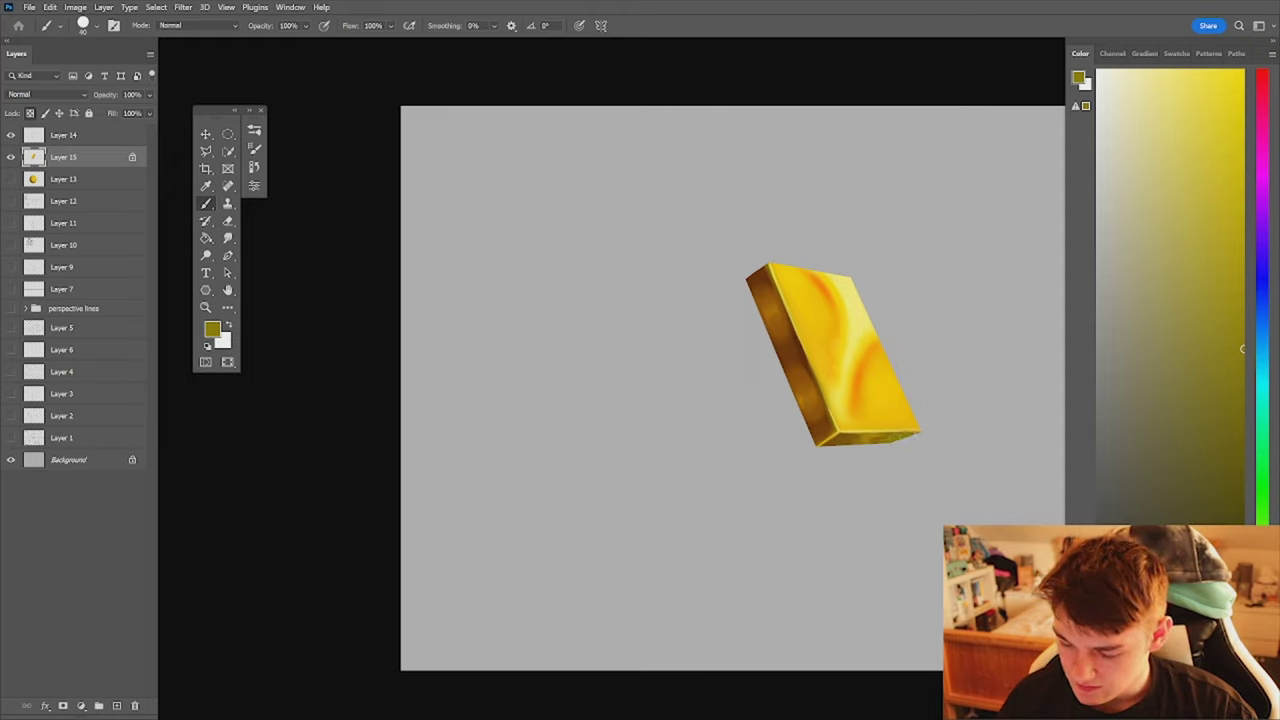
alt+click(911, 421)
drag(910, 434, 897, 438)
alt+click(901, 435)
key([)
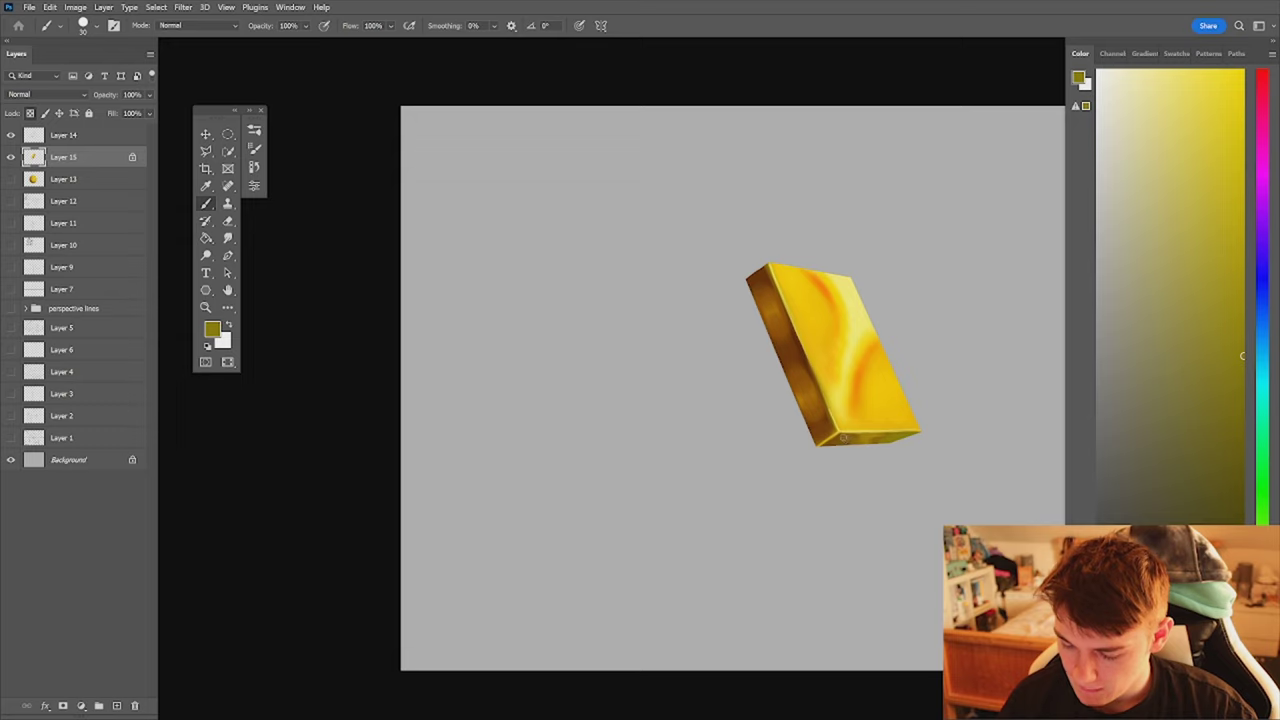
- Blend the near half of the bottom face into its middle with sampled dark golds and a 30 px brush
alt+click(862, 439)
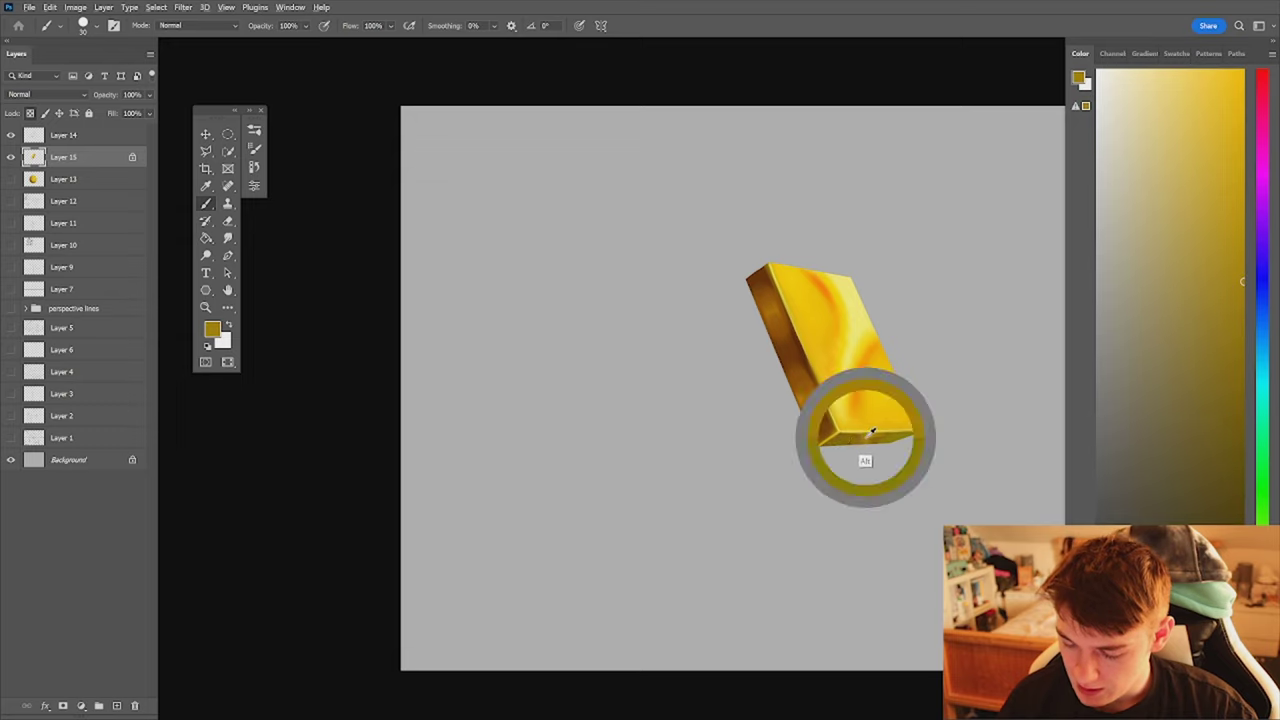
alt+click(845, 437)
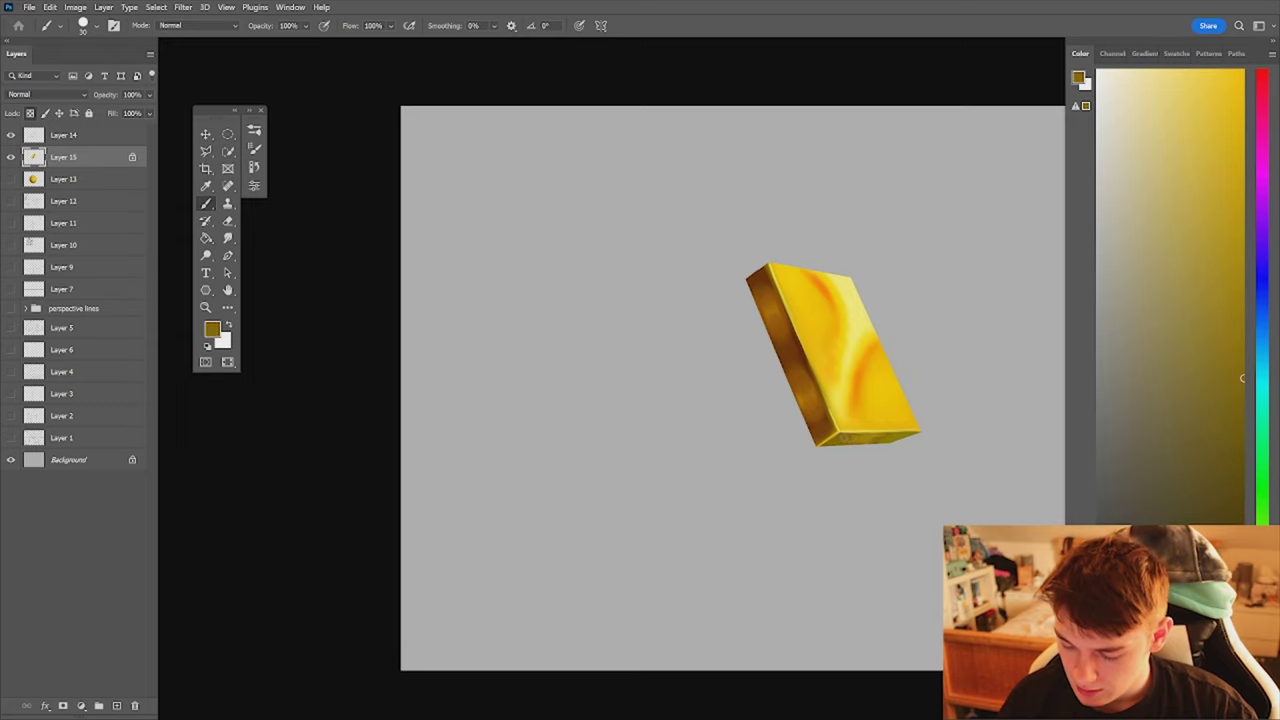
alt+click(864, 438)
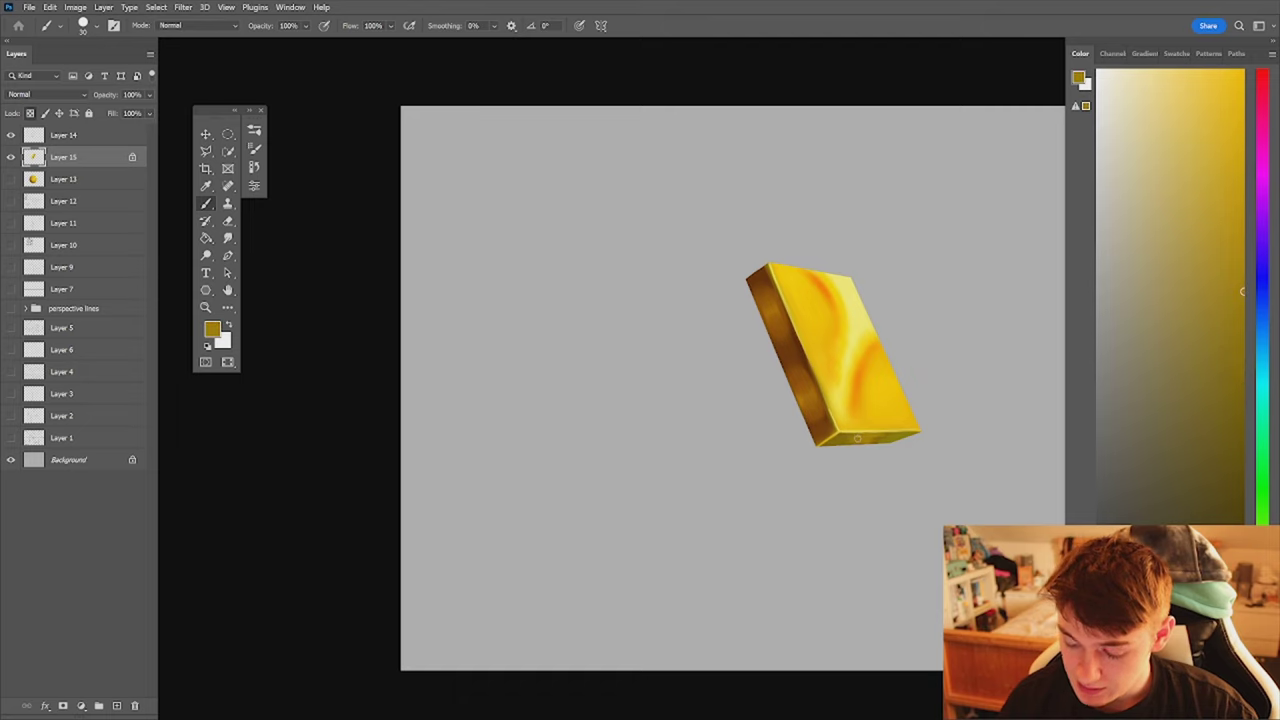
alt+click(846, 436)
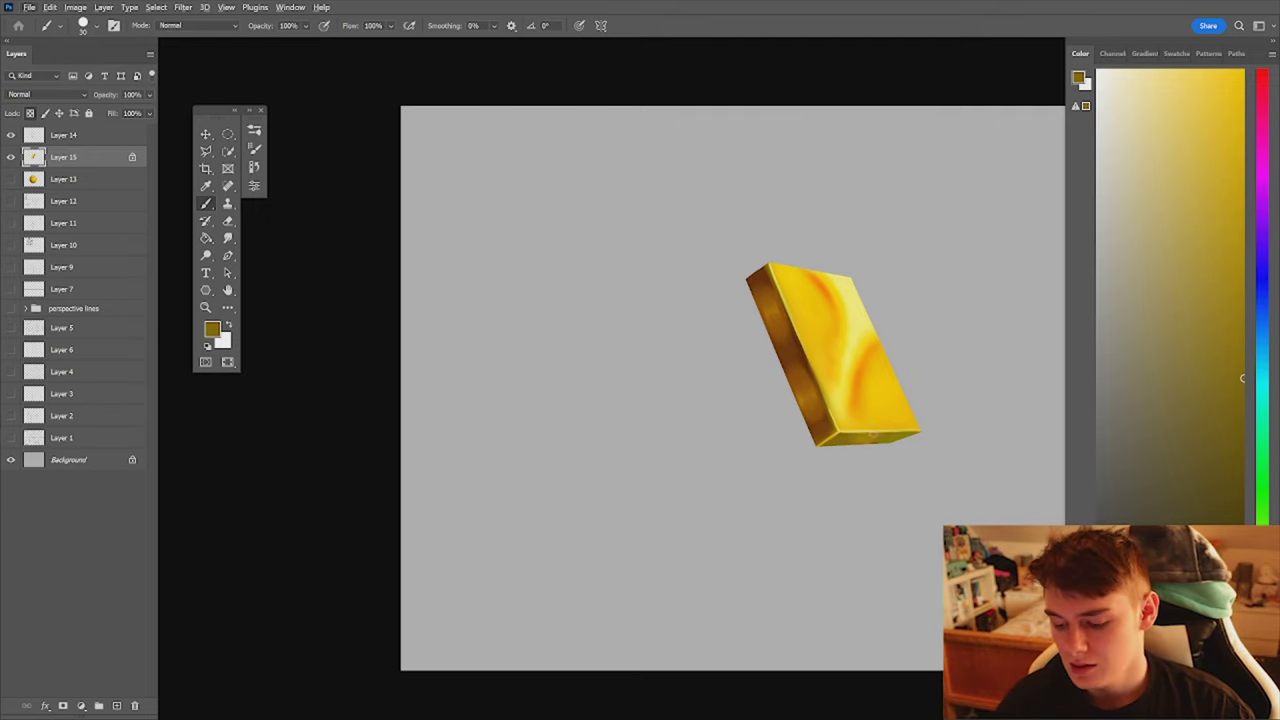
- Soften the transitions across the bottom face with sampled olive golds using 40, 20 and 25 px brushes, and smooth them with the Mixer Brush
alt+click(870, 435)
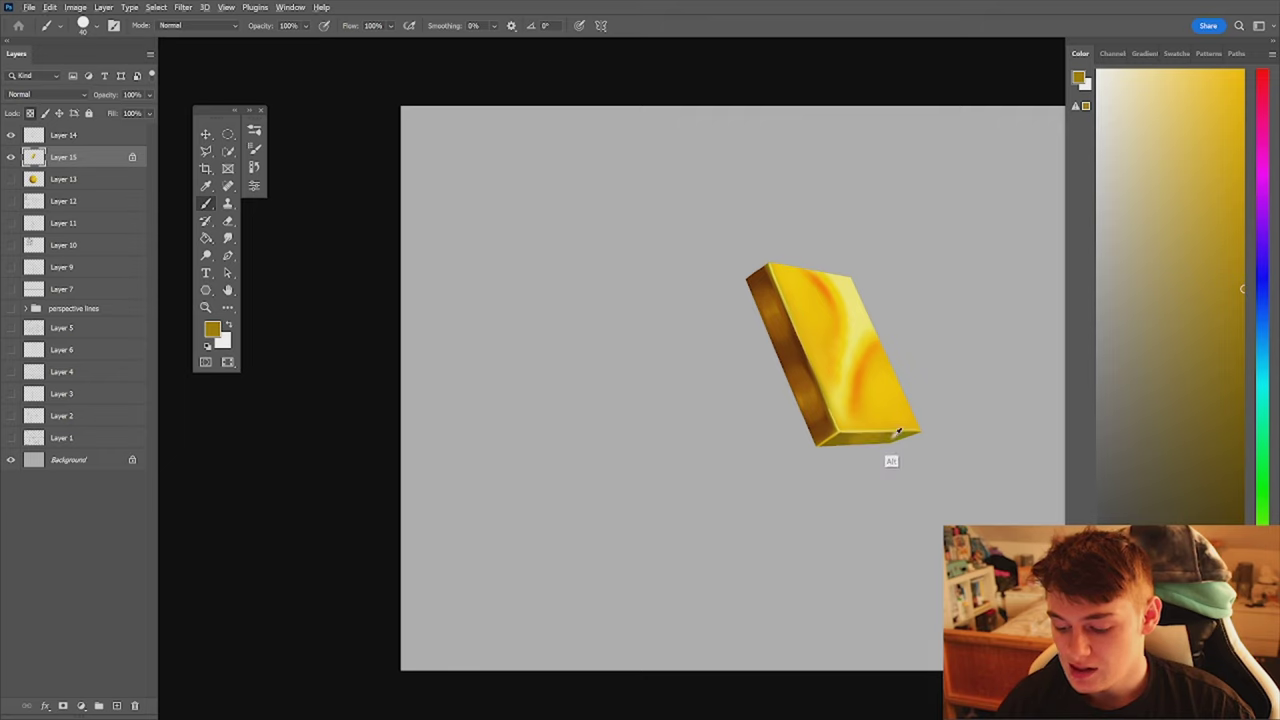
alt+click(889, 440)
alt+click(841, 438)
alt+click(891, 439)
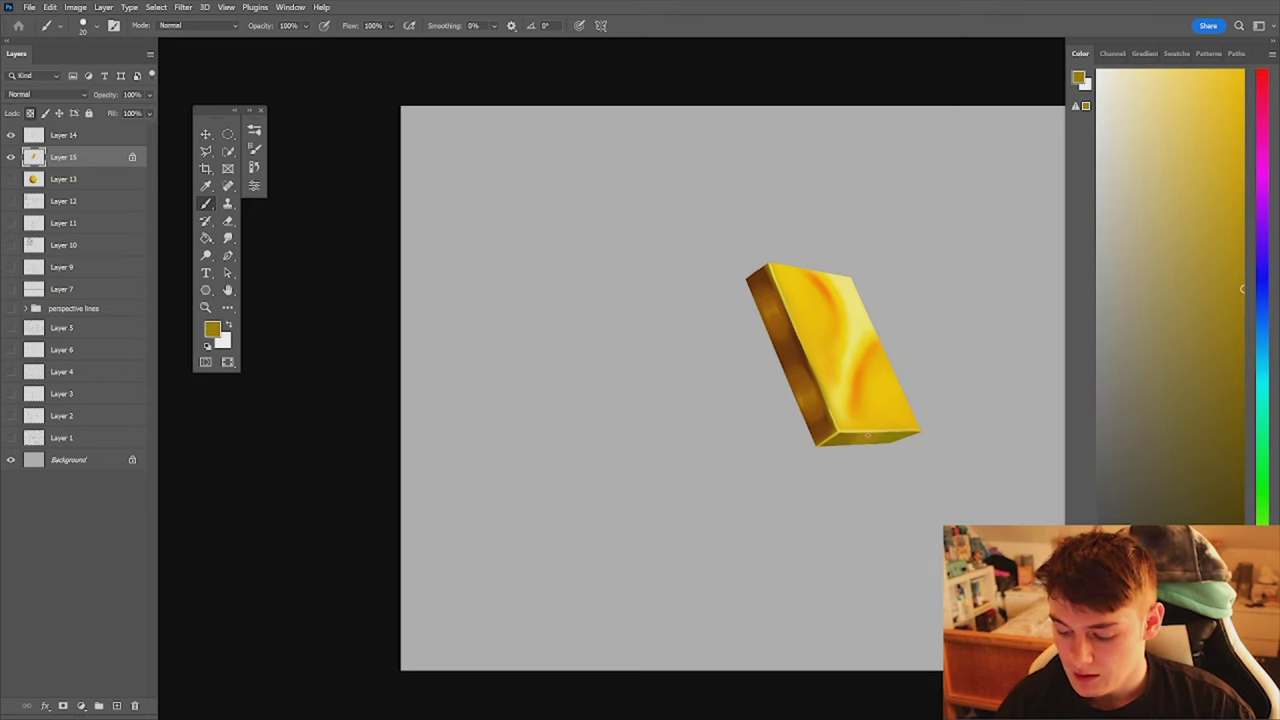
alt+click(850, 436)
alt+click(887, 437)
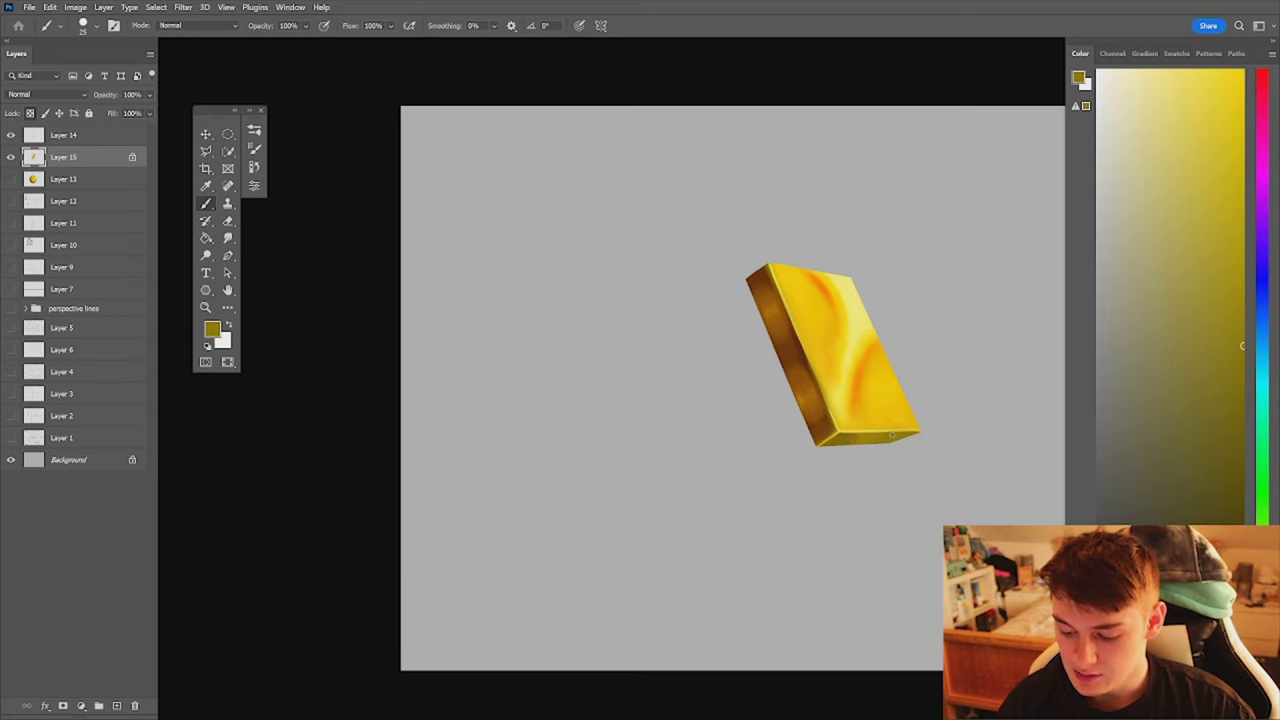
alt+click(872, 435)
alt+click(850, 435)
key(shift+b)
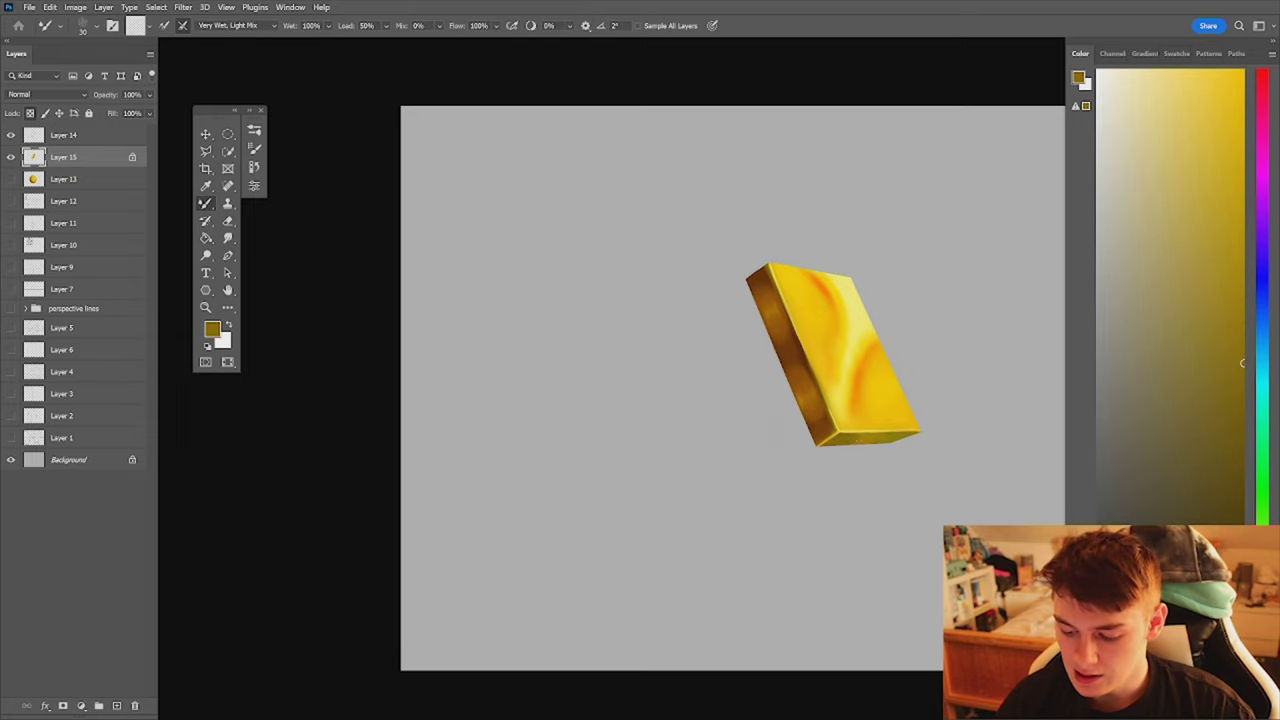
- Check the whole bar in both orientations, leave the canvas flipped, and sample olive gold from the bottom face for touch-ups
key(z)
key(ctrl+shift+h)
mouse_move(908, 433)
mouse_down()
mouse_move(863, 488)
mouse_move(655, 461)
mouse_up()
key(ctrl+shift+h)
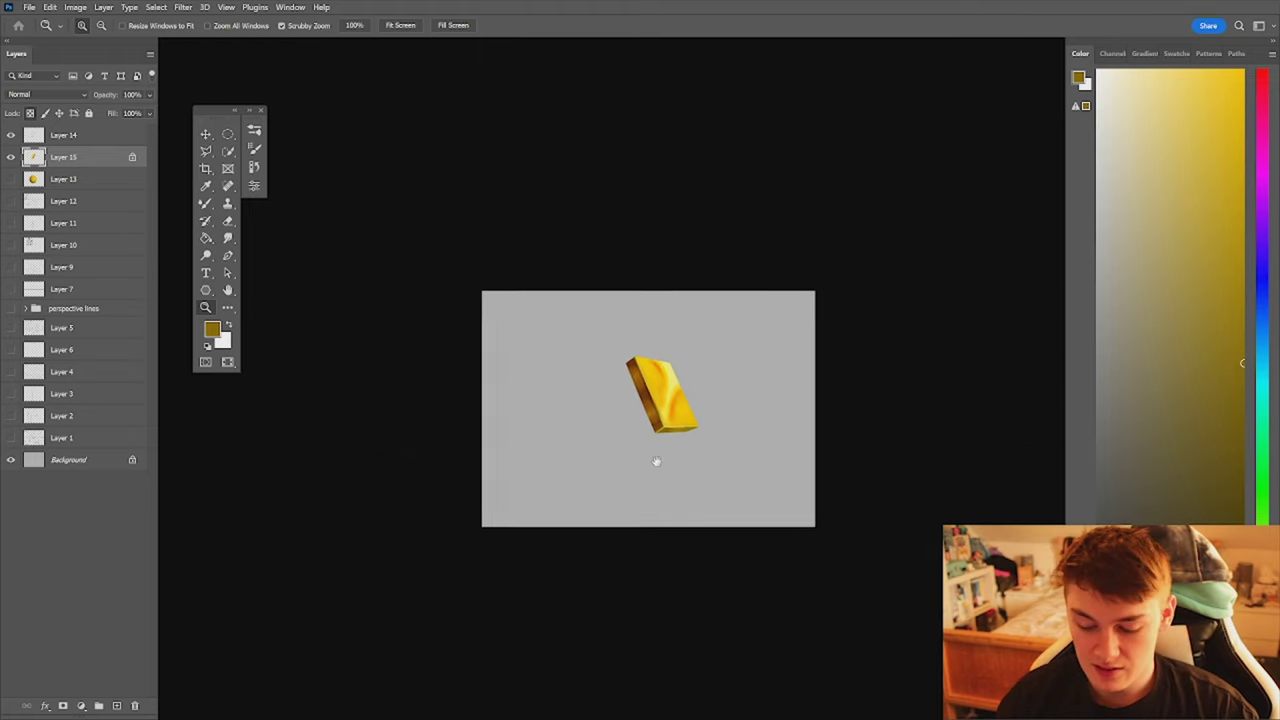
key(ctrl+shift+h)
drag(615, 413, 668, 405)
key(b)
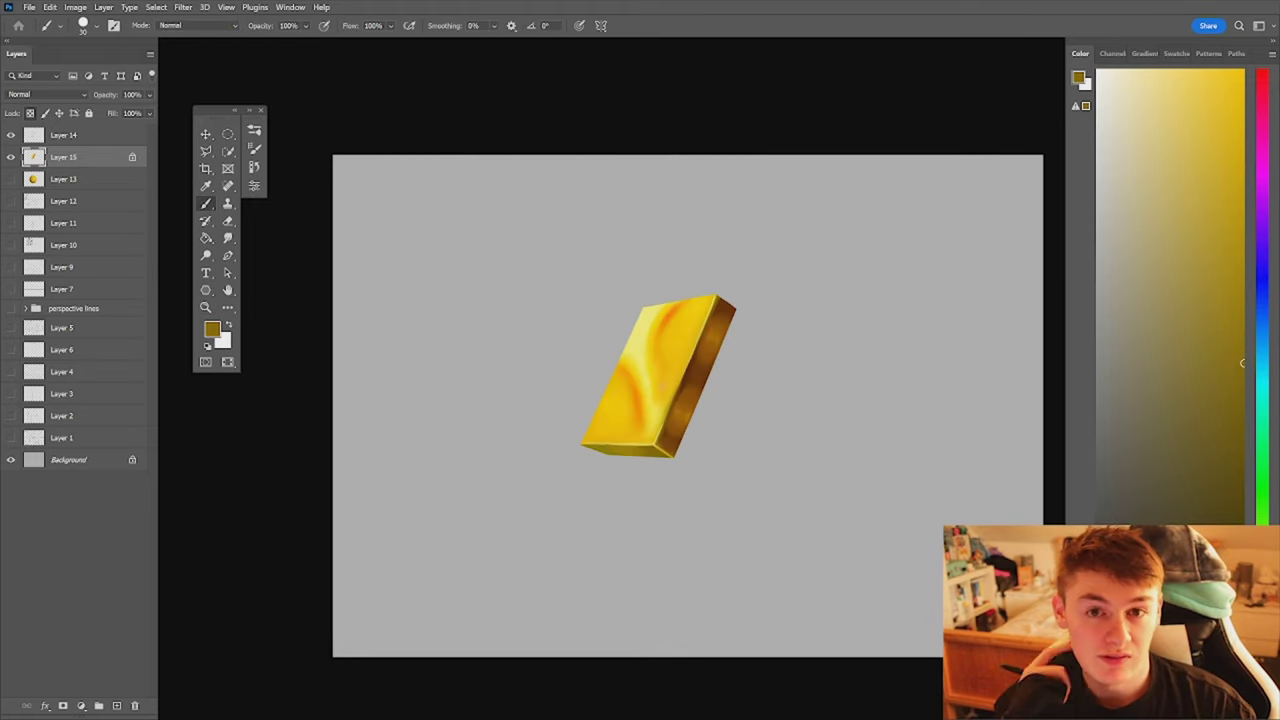
alt+click(603, 444)
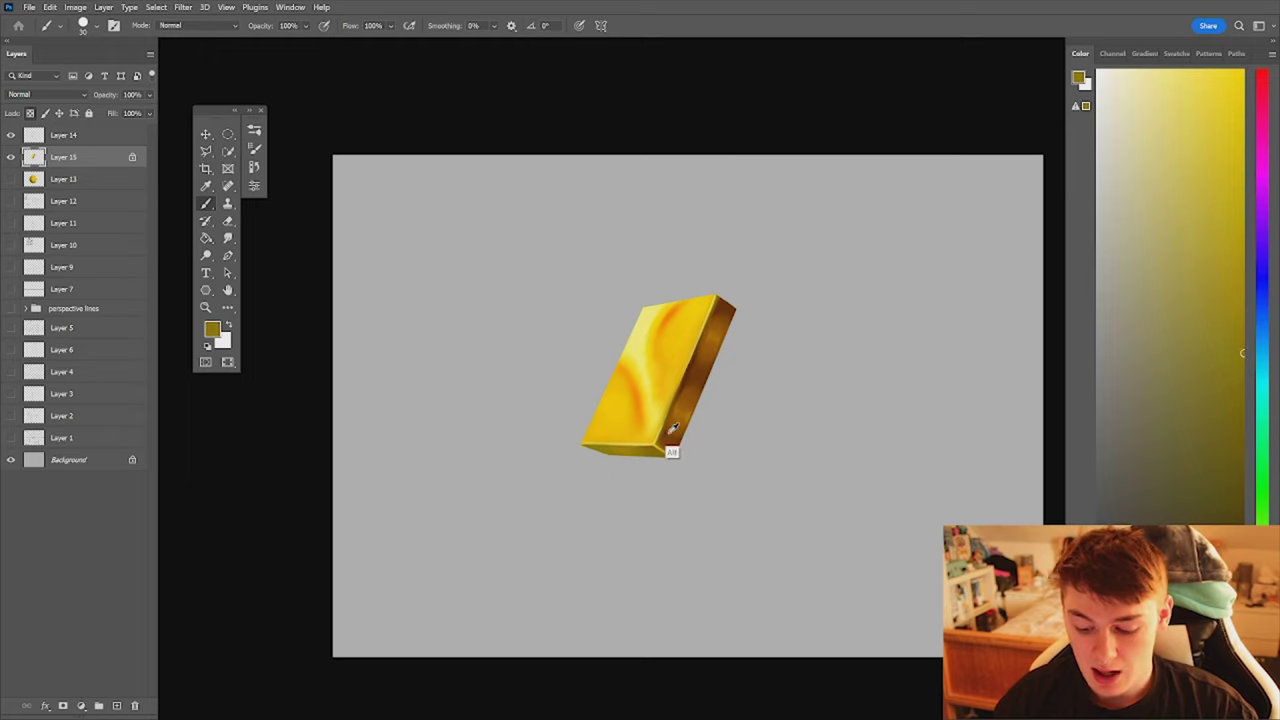
alt+click(601, 446)
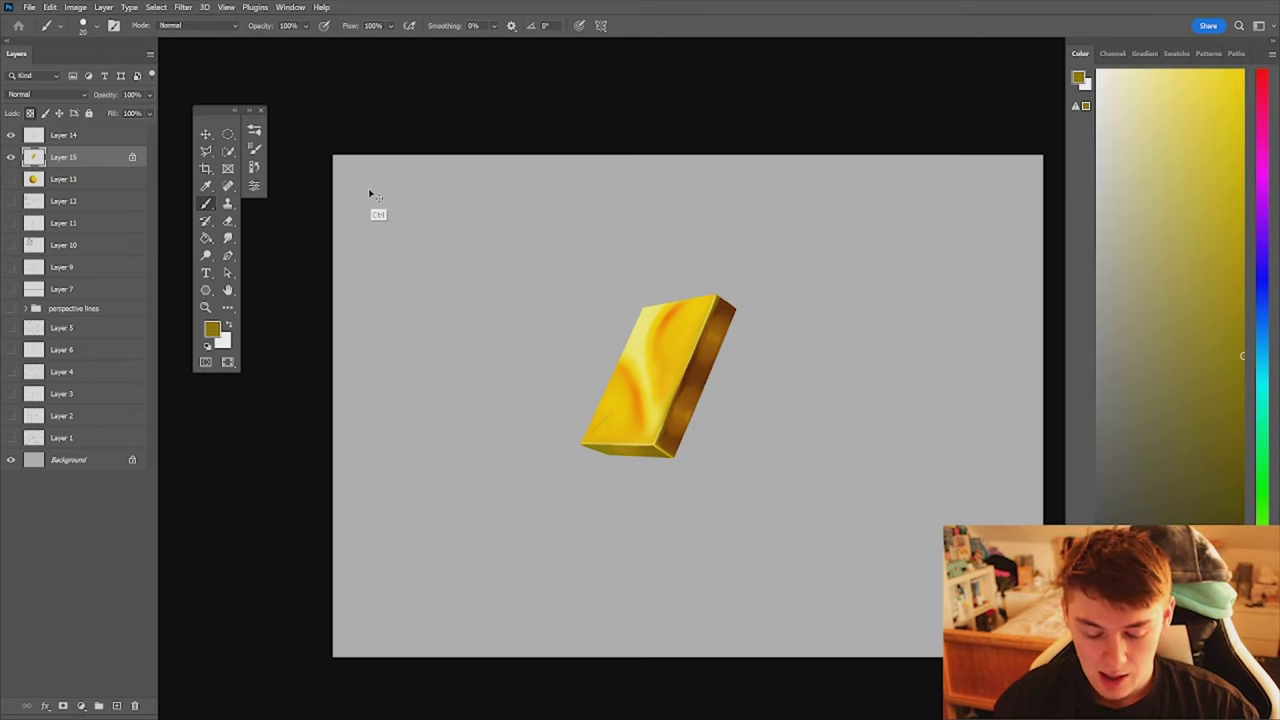
- Choose a soft brush preset with a size of 500 px
click(254, 130)
click(554, 237)
click(255, 131)
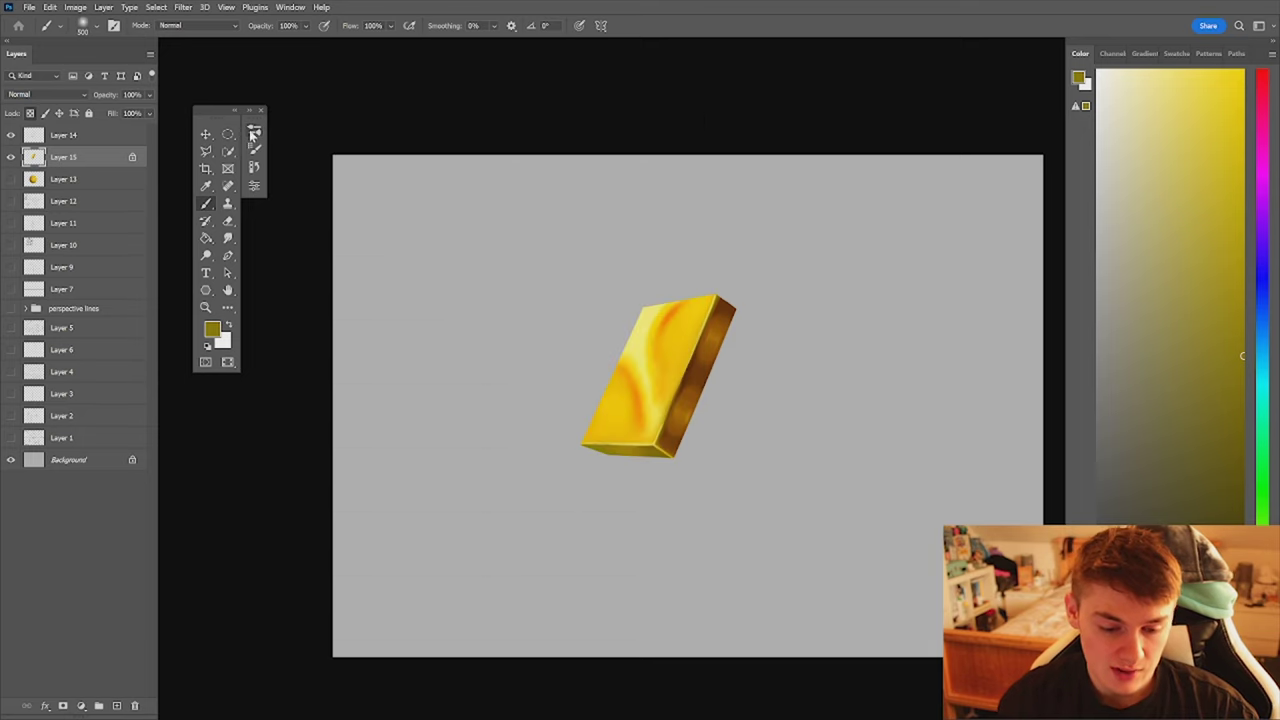
- Paint a jagged olive-gold reflection across the near end of the top face with a soft 45 px brush
key(ctrl+space)
drag(607, 433, 660, 428)
key(bracketleft)
key(bracketleft)
key(bracketleft)
key(bracketleft)
key(bracketleft)
key(bracketleft)
key(bracketleft)
key(bracketleft)
key(bracketleft)
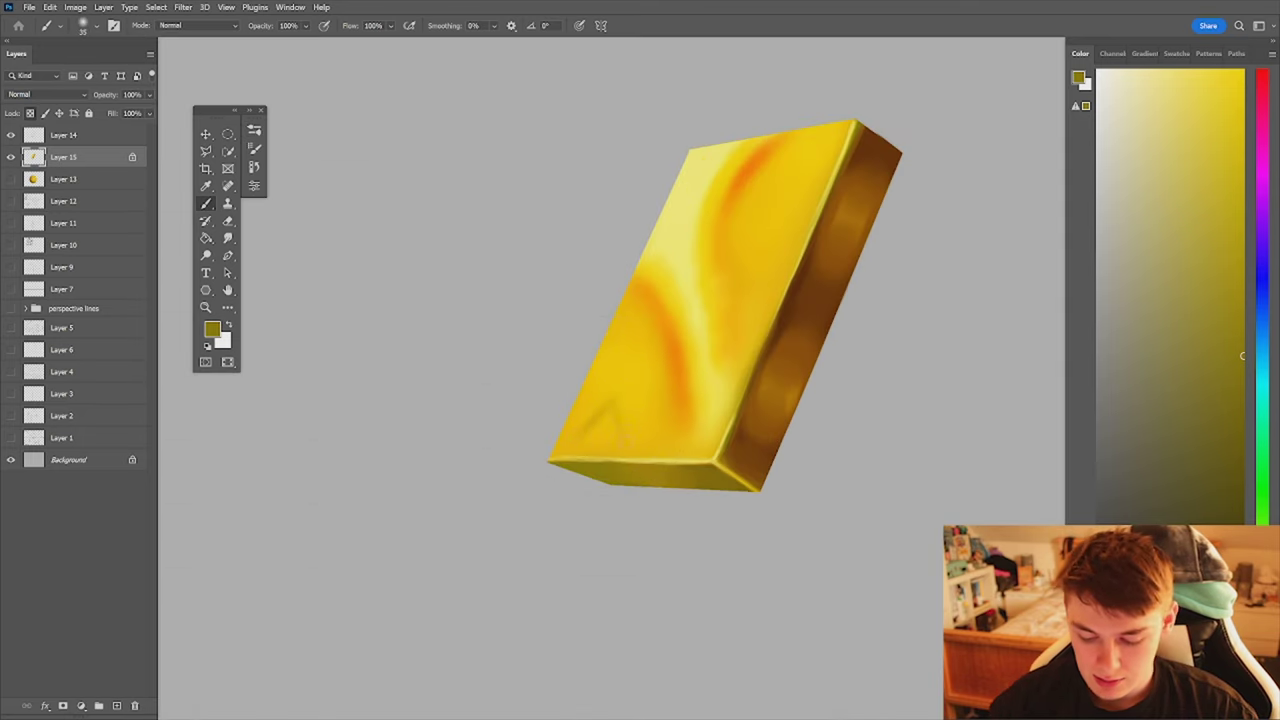
key(bracketright)
drag(580, 437, 606, 417)
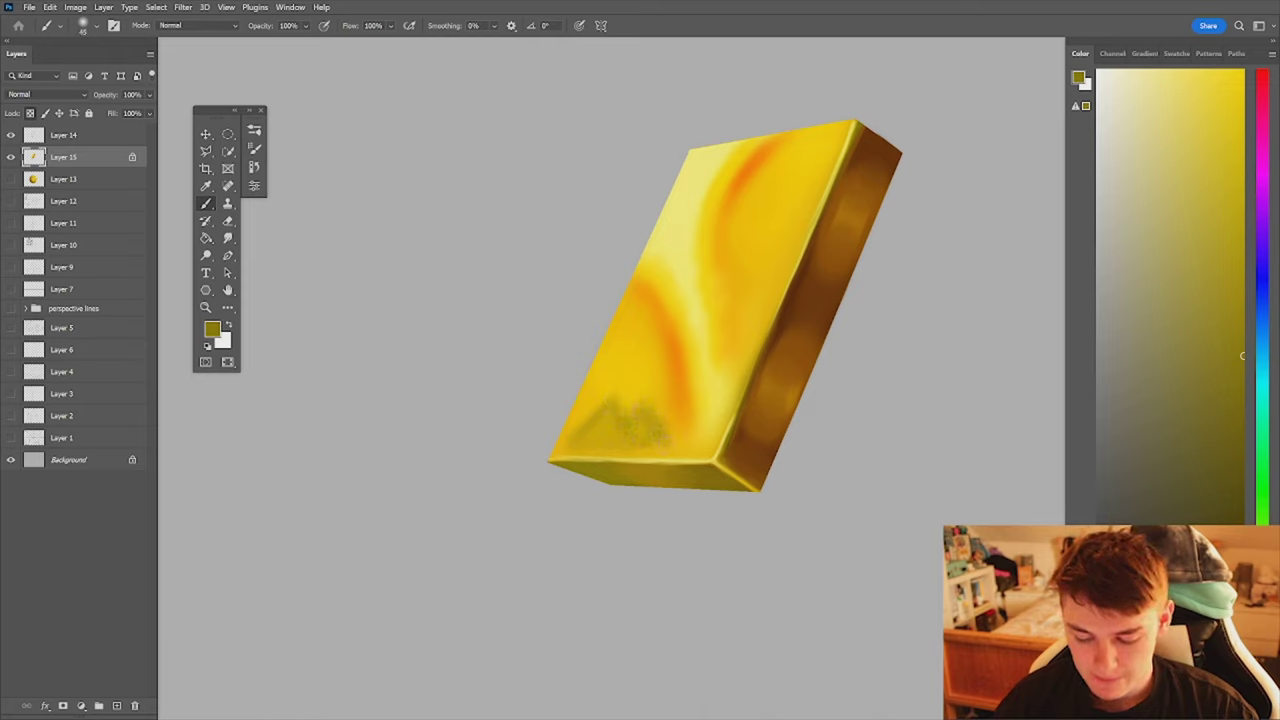
mouse_move(640, 428)
mouse_down()
mouse_move(632, 412)
mouse_move(570, 436)
mouse_move(690, 415)
mouse_up()
- Blend the olive reflection into the top face with sampled golds and a soft brush up to 100 px, checking it in mirrored view
key(ctrl+shift+h)
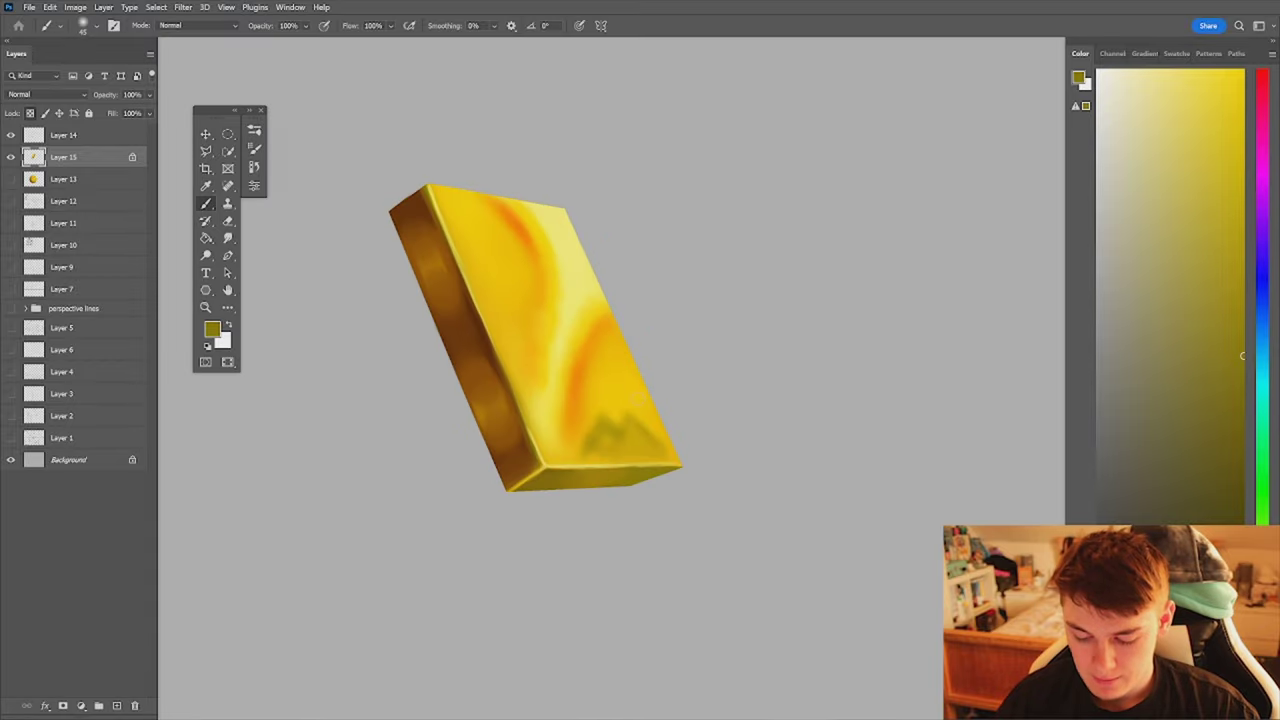
alt+click(630, 394)
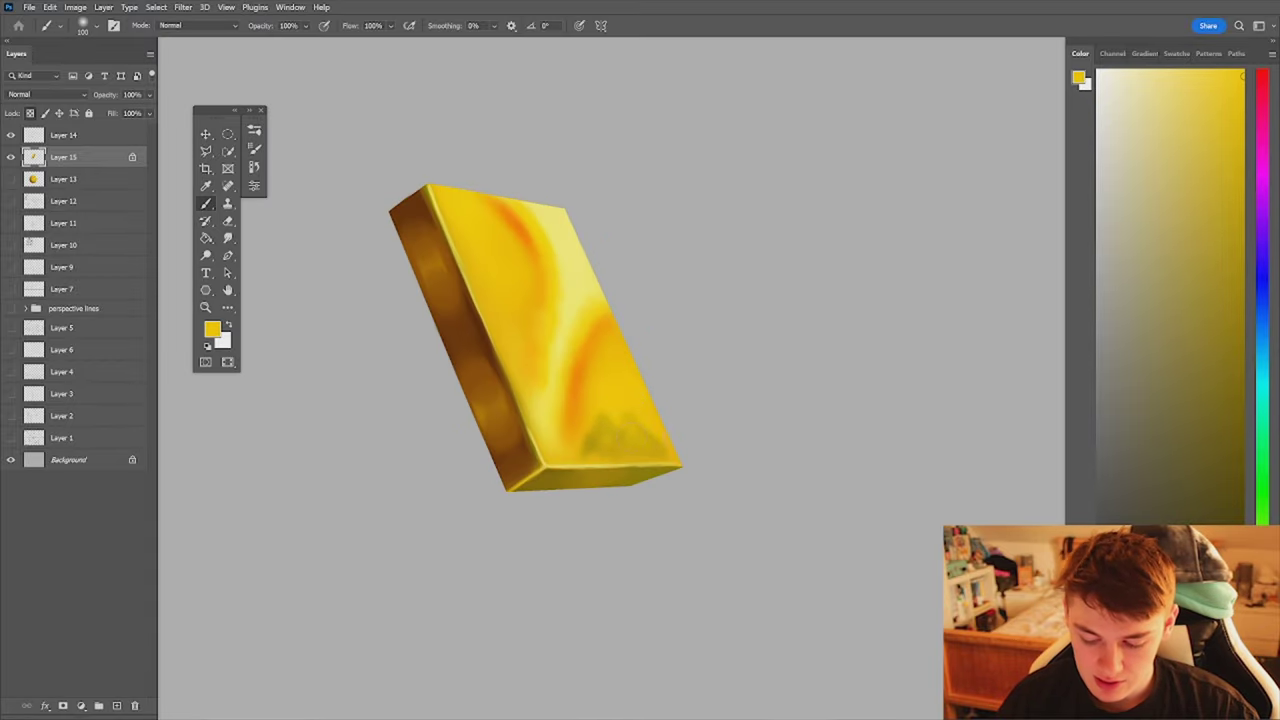
key(ctrl+shift+h)
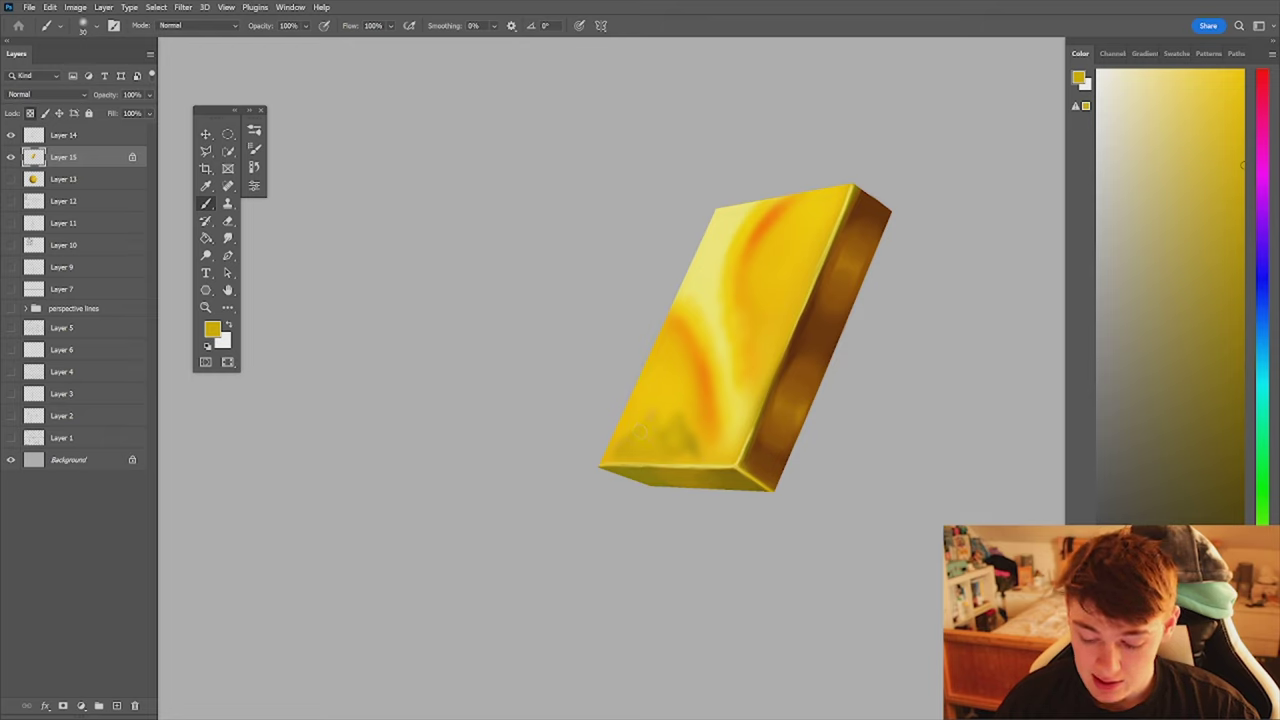
alt+click(674, 402)
key(bracketright)
drag(652, 414, 633, 424)
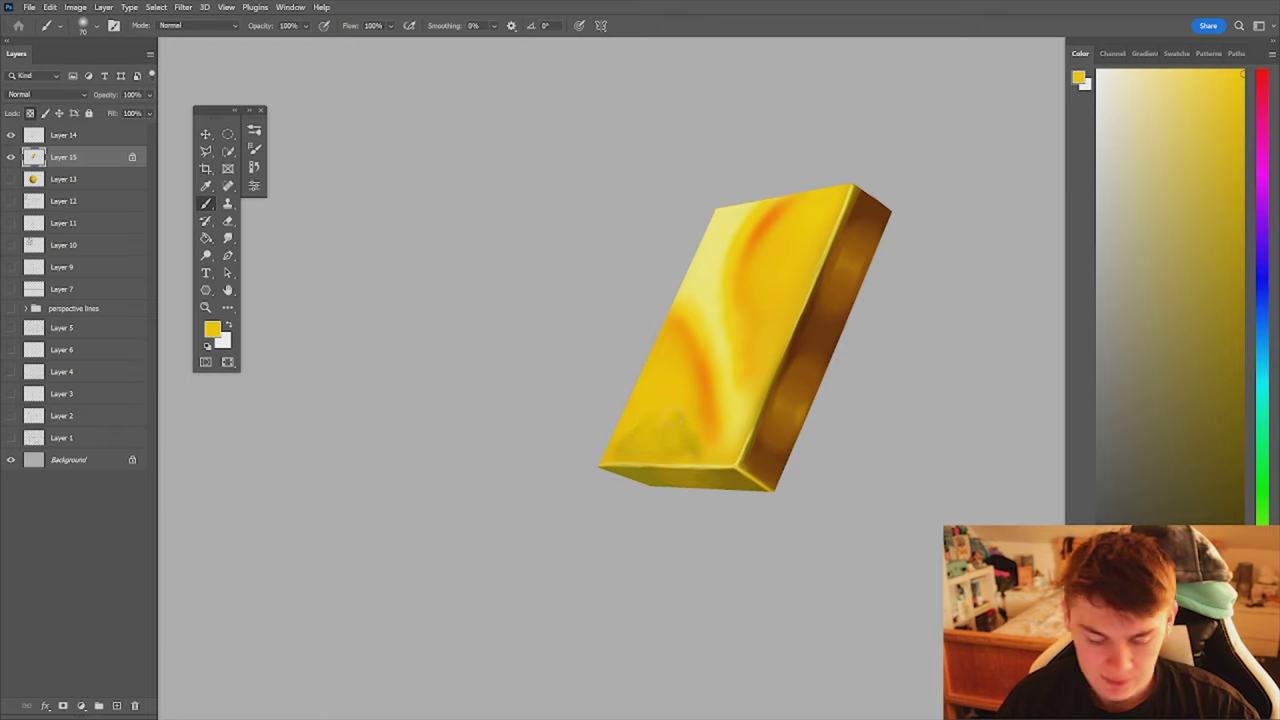
- Add a new layer clipped to Layer 15, set it to Screen, and choose the Rough Round Bristle 14 brush
click(116, 706)
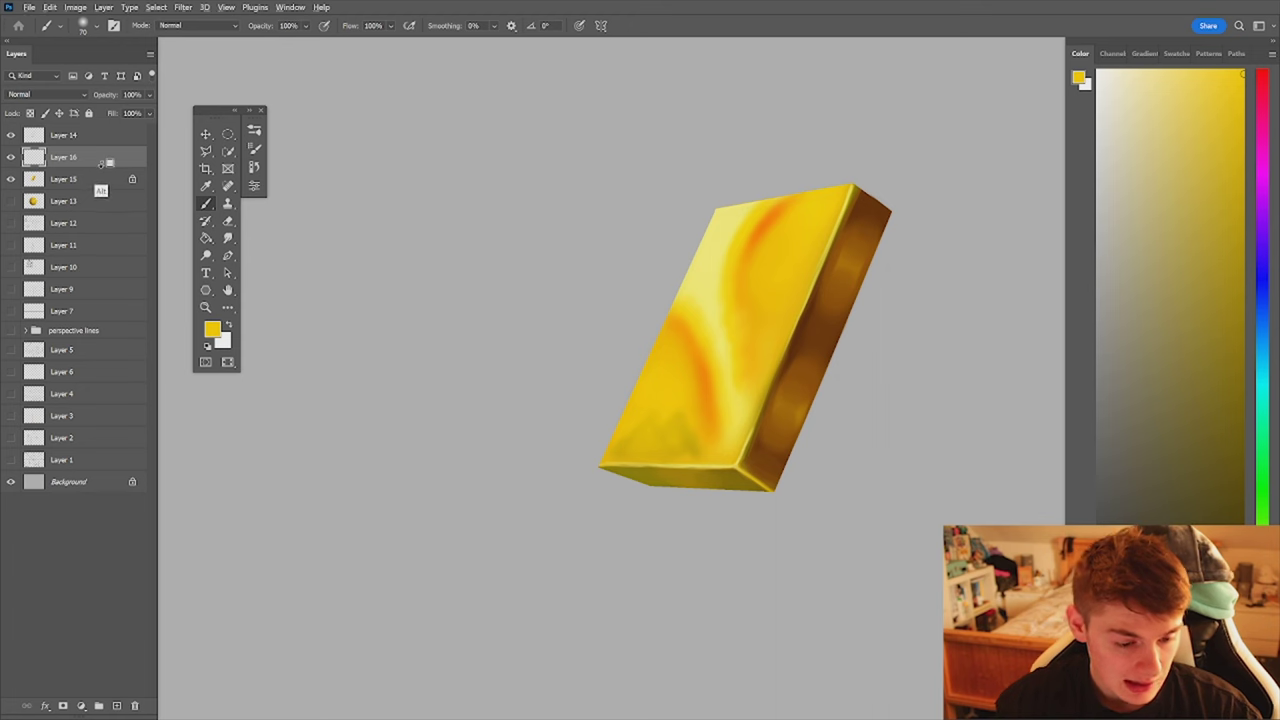
click(254, 130)
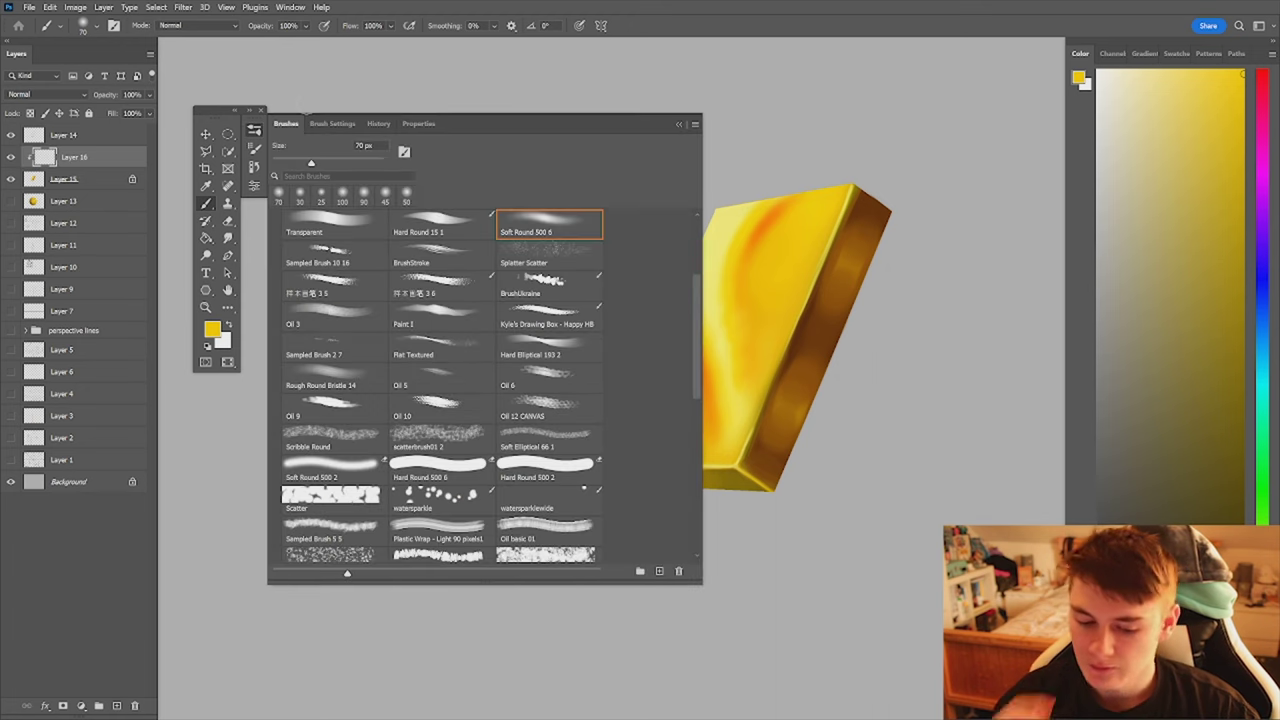
click(352, 384)
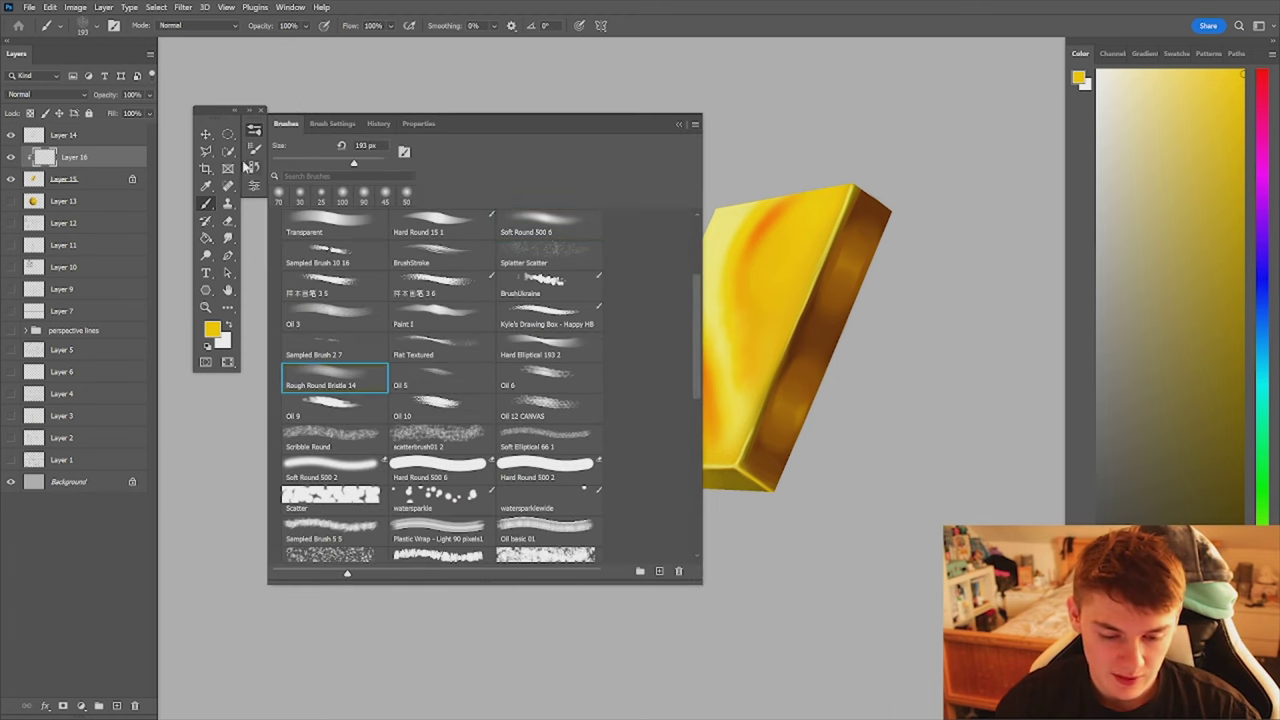
click(254, 130)
click(78, 96)
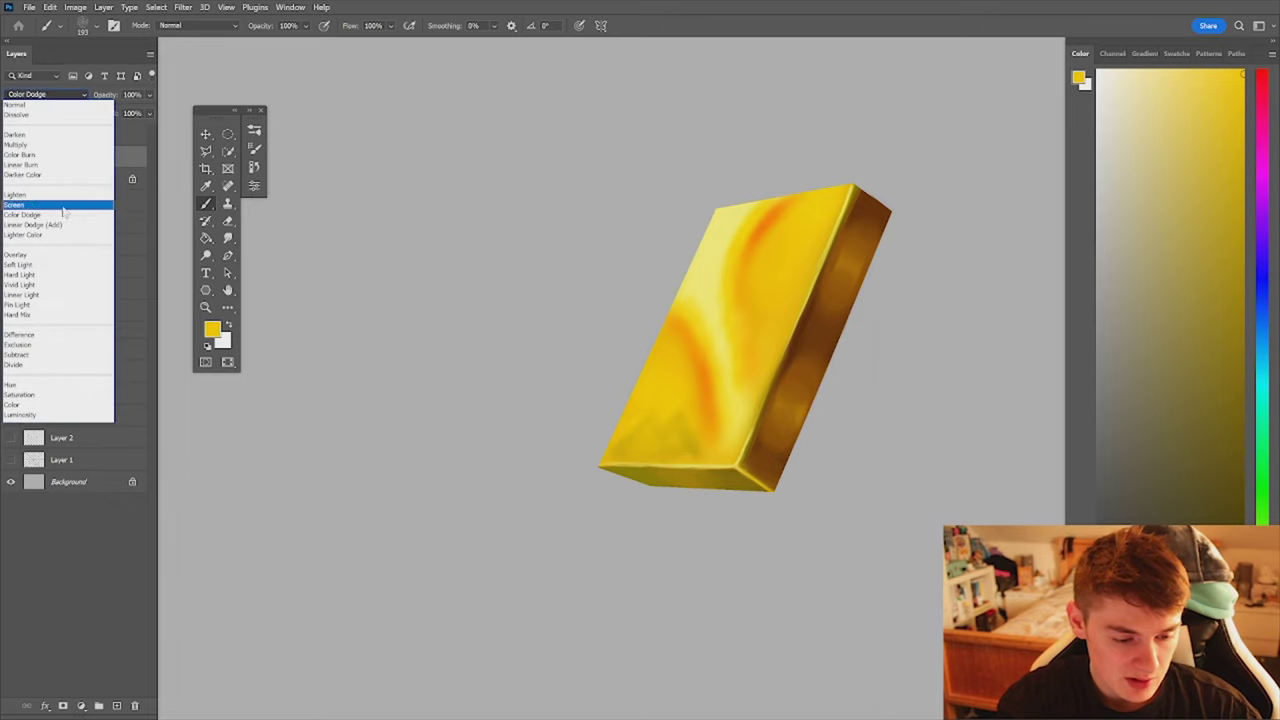
click(66, 207)
- Paint a brushed-metal texture over the top face in sampled pale yellow with a 125 px bristle brush, undoing unwanted strokes
alt+click(709, 253)
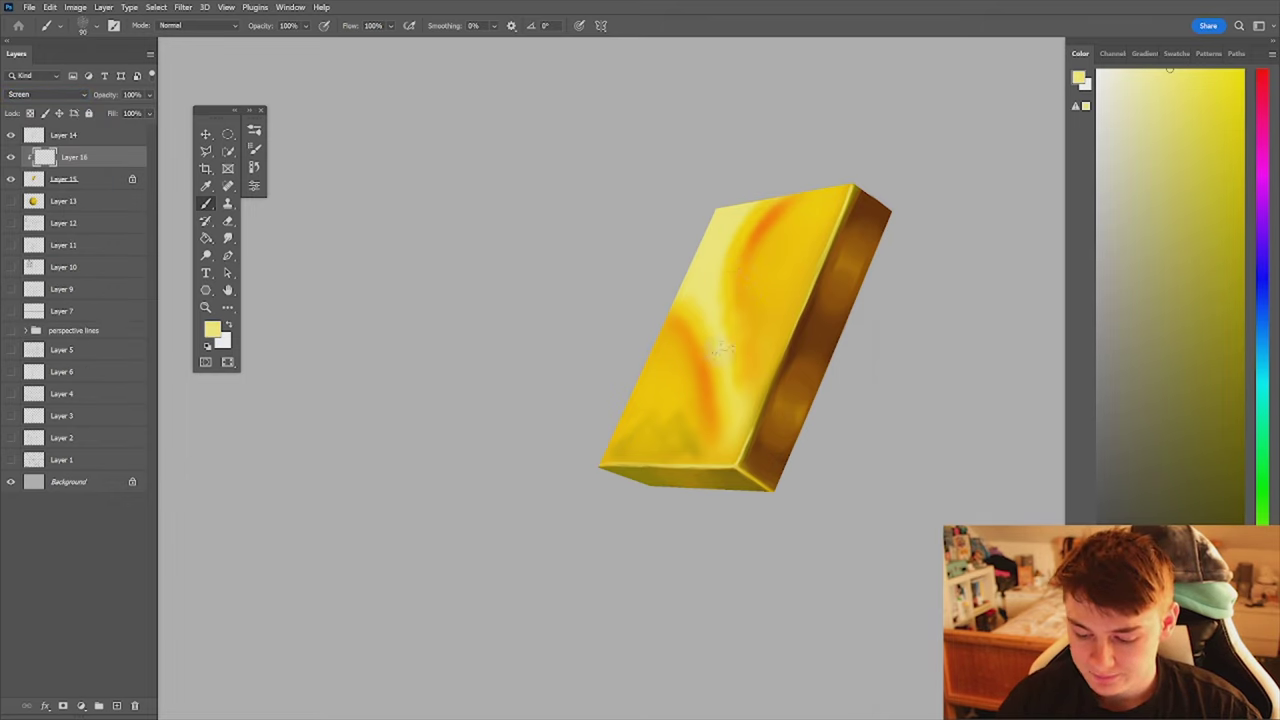
key(bracketright)
key(bracketright)
key(bracketright)
key(bracketright)
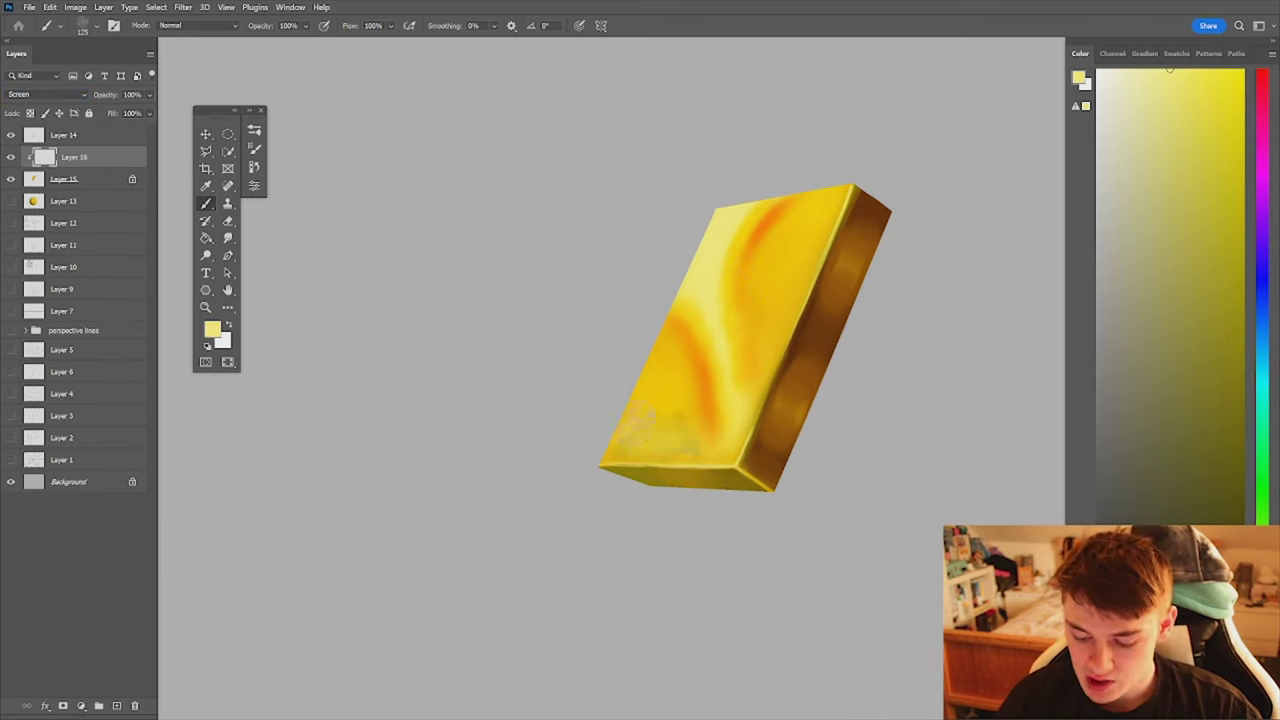
mouse_move(640, 422)
mouse_down()
mouse_move(656, 443)
mouse_move(700, 446)
mouse_up()
key(ctrl+z)
key(ctrl+z)
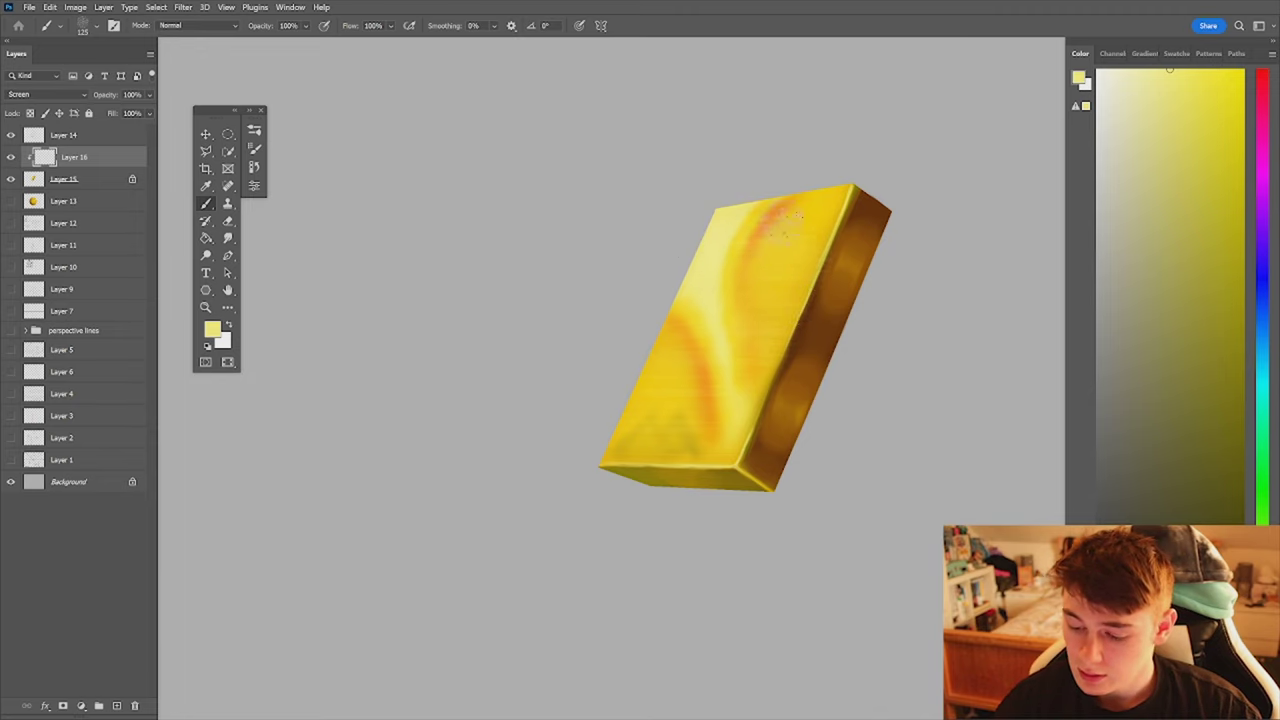
- Erase texture overspill around the bottom face with a 70 px eraser
key(e)
key(])
key(])
key(])
key(])
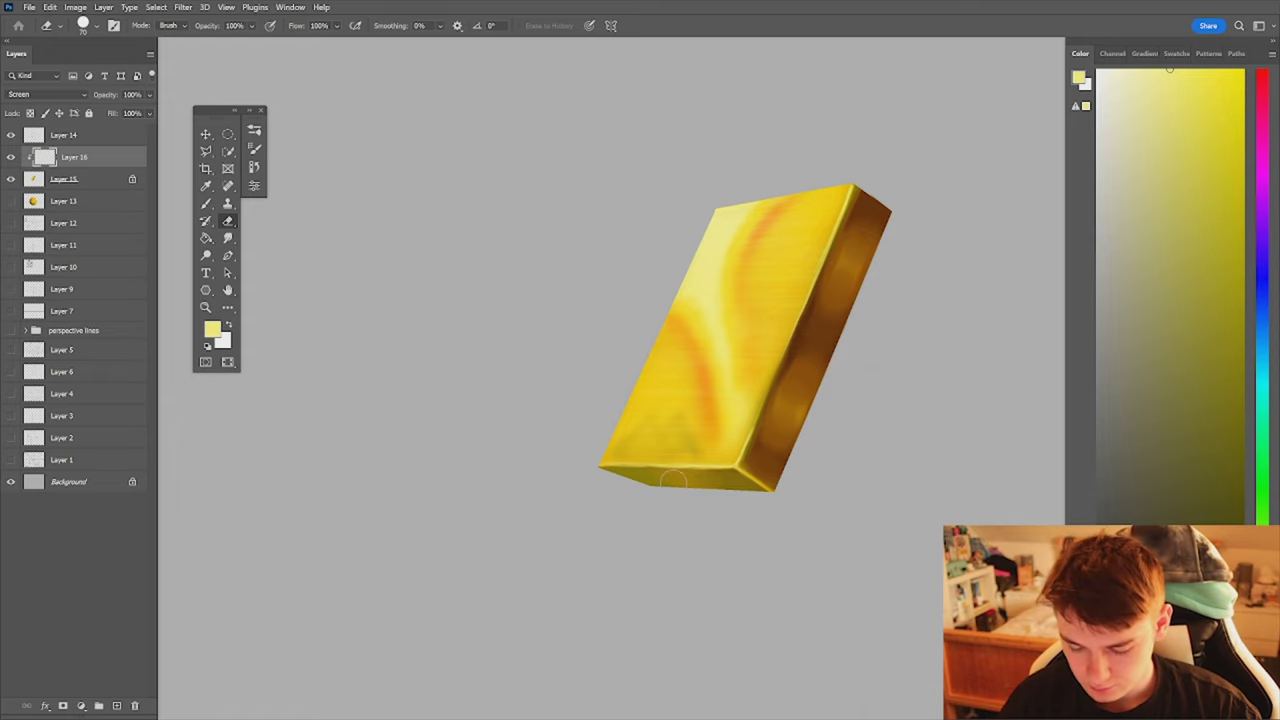
- Select the bar's bottom face with a lasso outline that follows its edges with the top face and brown side
key(b)
key(z)
drag(801, 440, 793, 457)
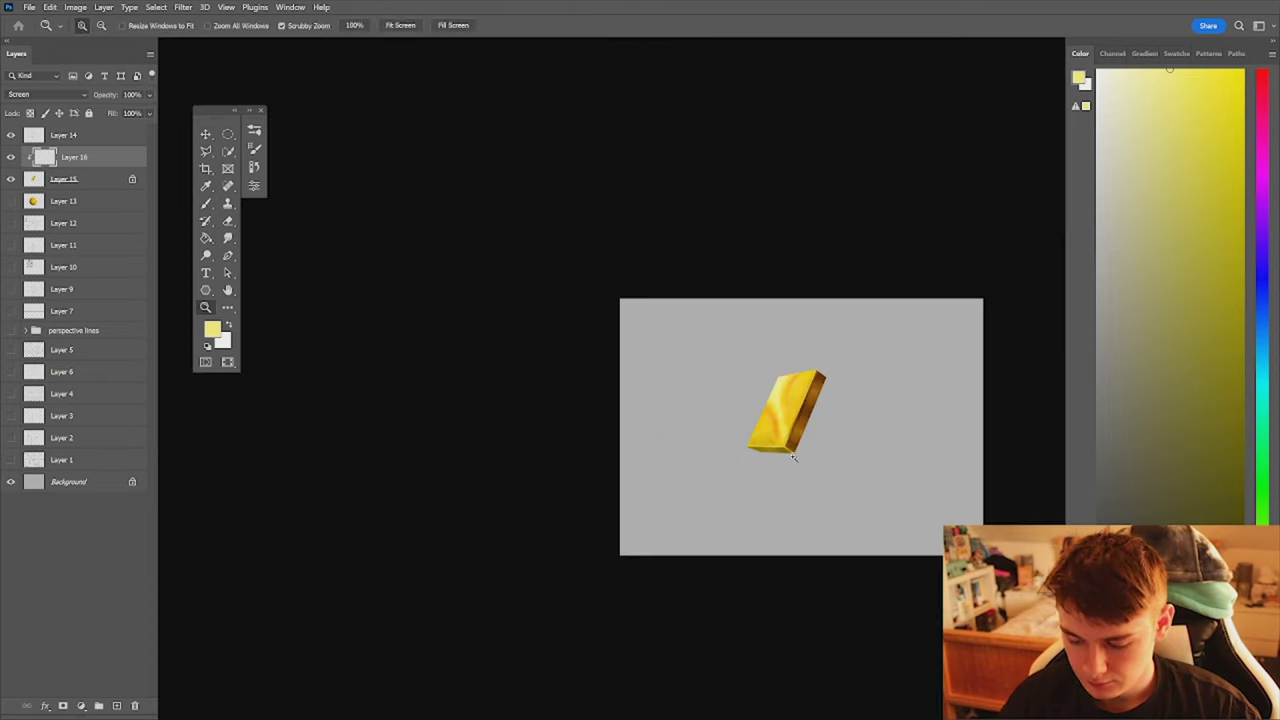
click(793, 457)
key(l)
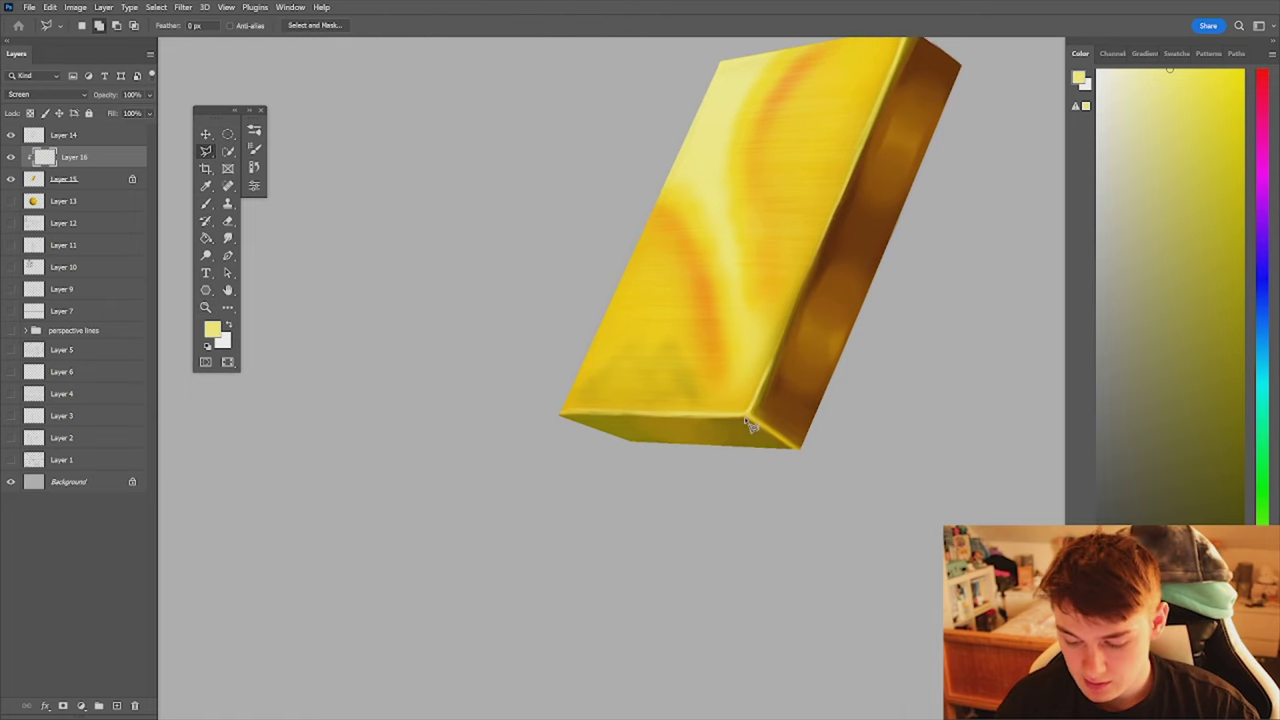
mouse_move(802, 456)
mouse_down()
mouse_move(555, 455)
mouse_move(555, 425)
mouse_move(730, 418)
mouse_move(798, 449)
mouse_up()
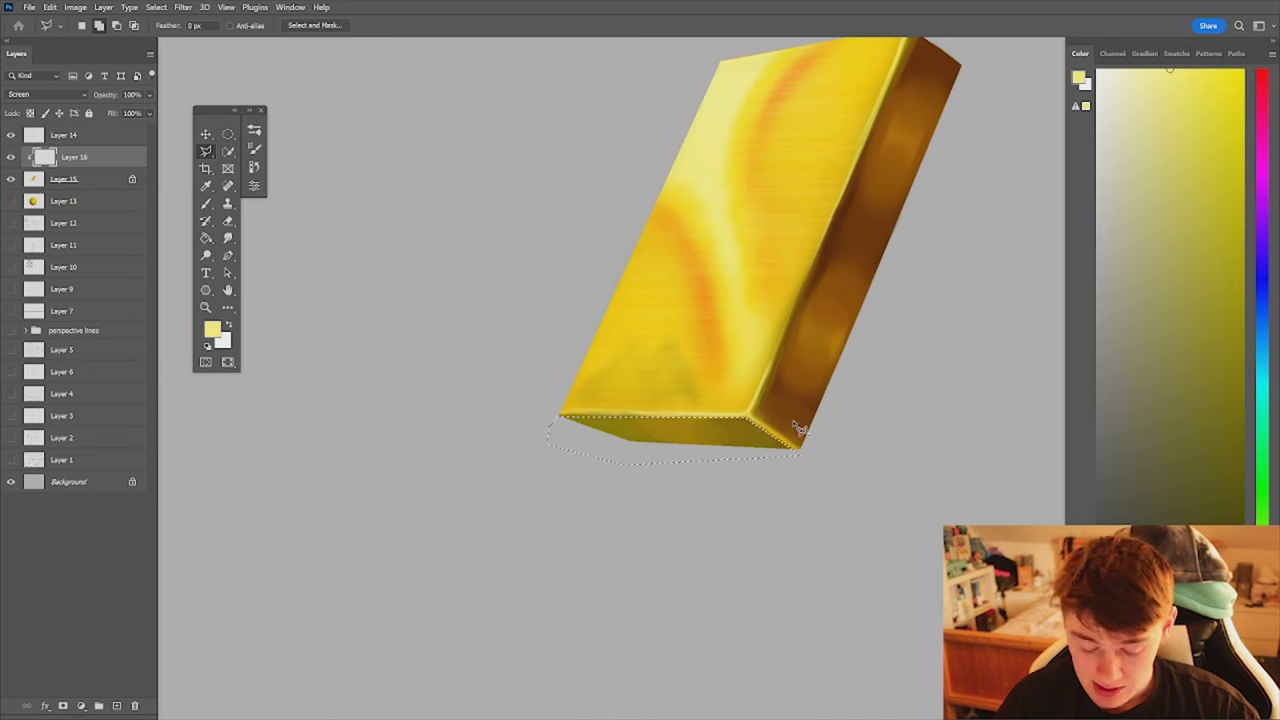
- Darken the selected bottom face on Layer 15 with Levels, setting the midtones to 0.80, and clear the selection
key(b)
key(alt+bracketleft)
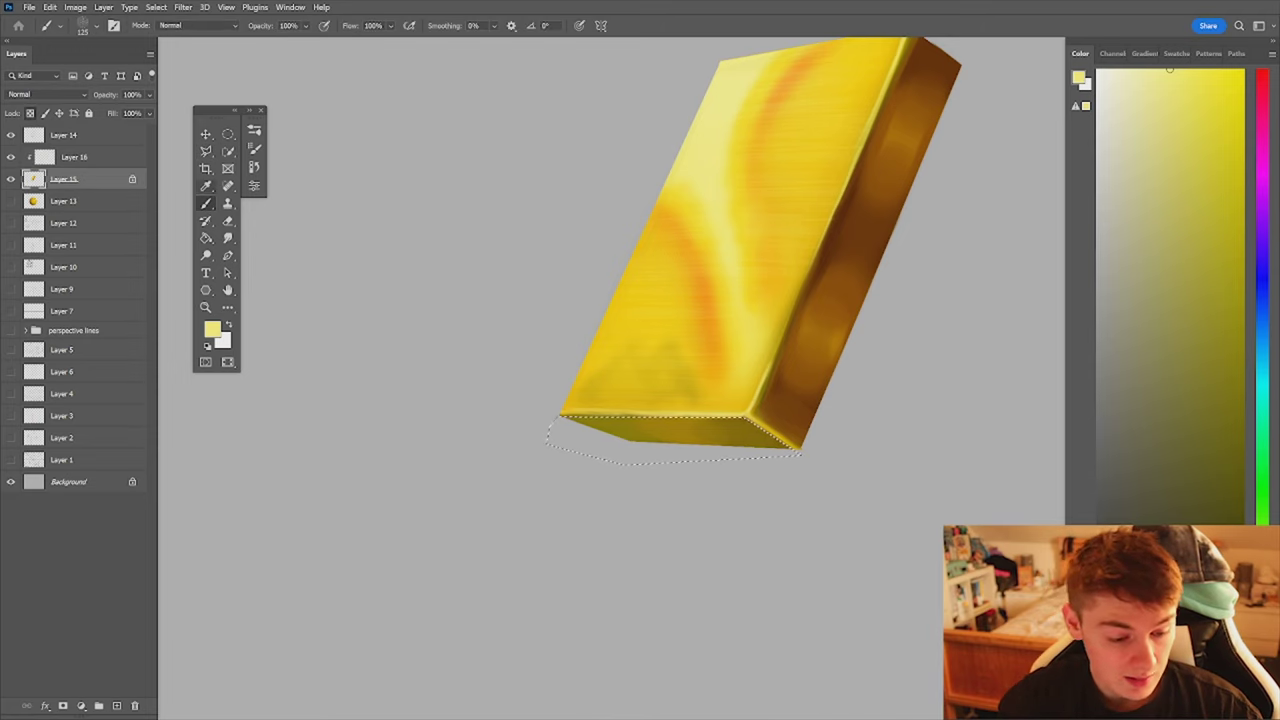
key(ctrl+l)
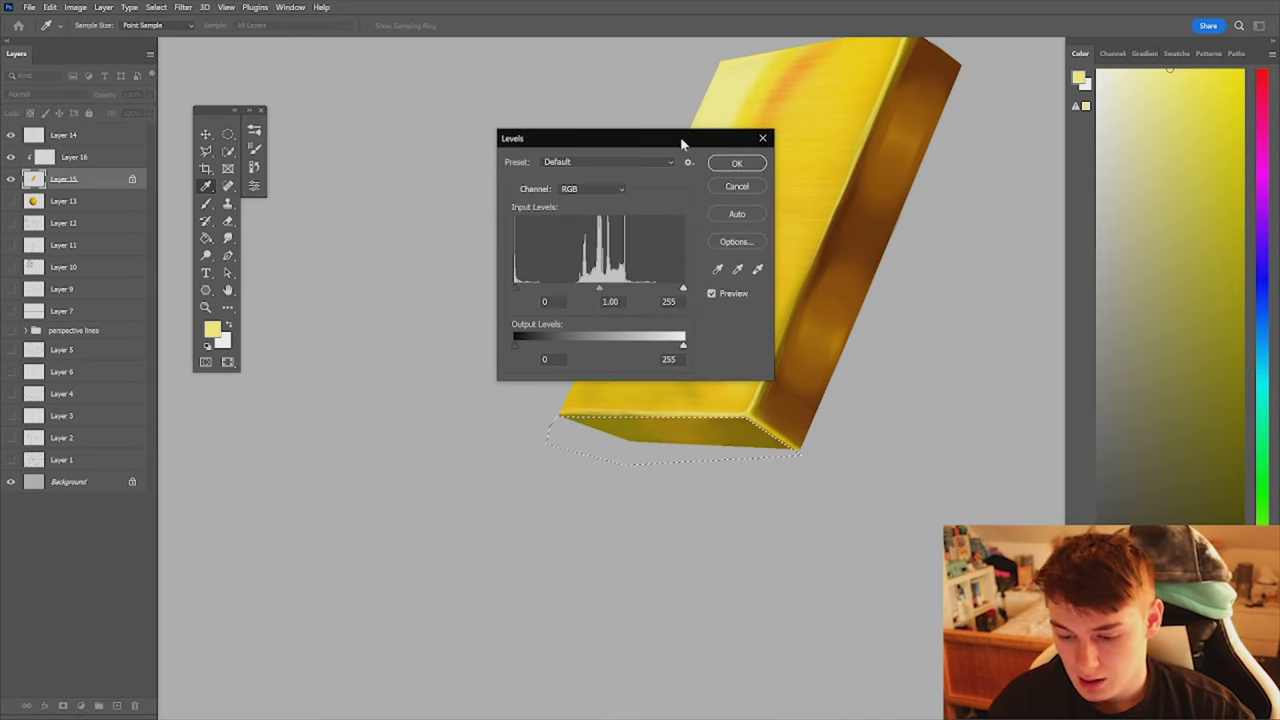
drag(680, 143, 1058, 182)
drag(977, 329, 988, 331)
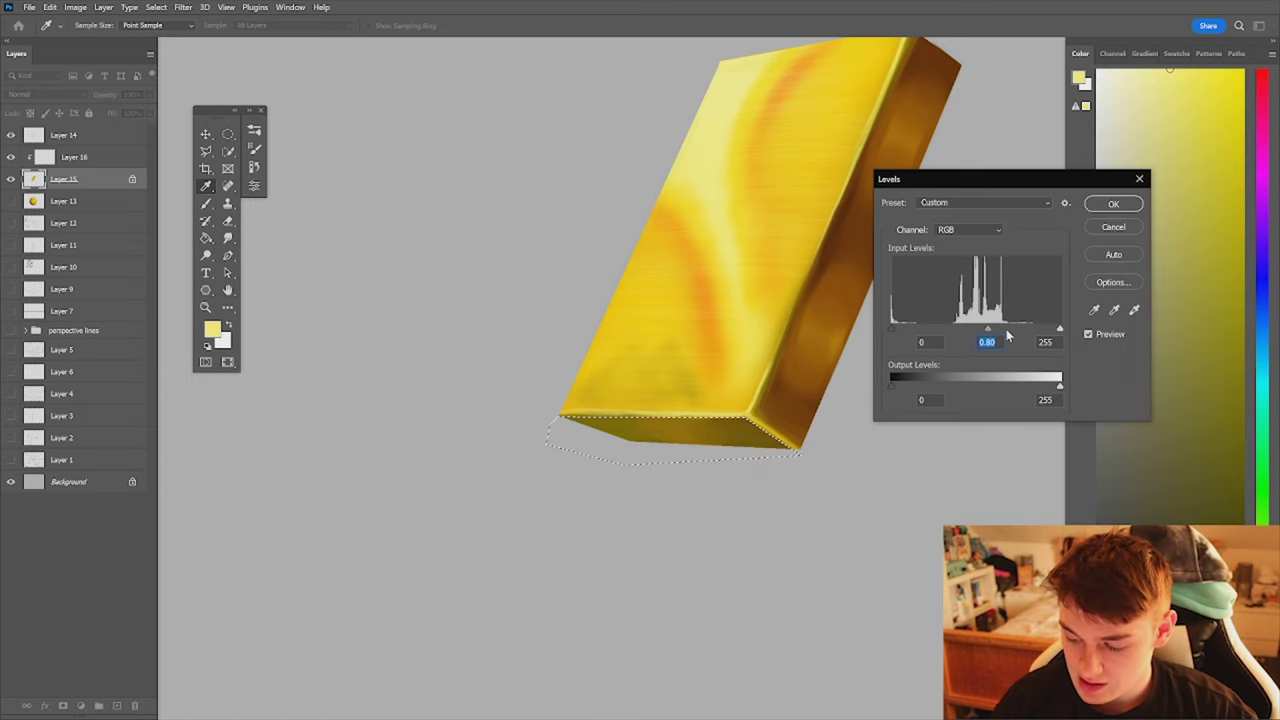
click(1111, 204)
key(ctrl+d)
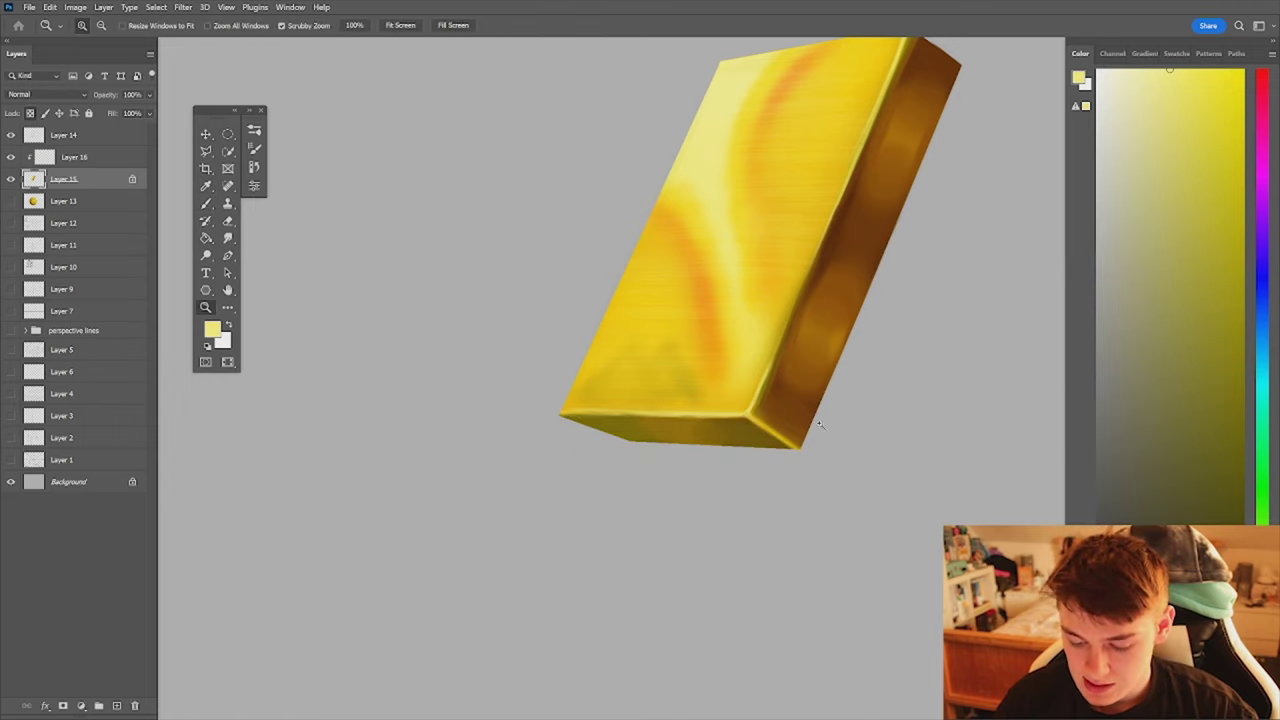
- Check the whole bar at reduced size in both mirrored and original orientations
drag(816, 427, 688, 391)
key(ctrl+h)
key(ctrl+h)
key(ctrl+h)
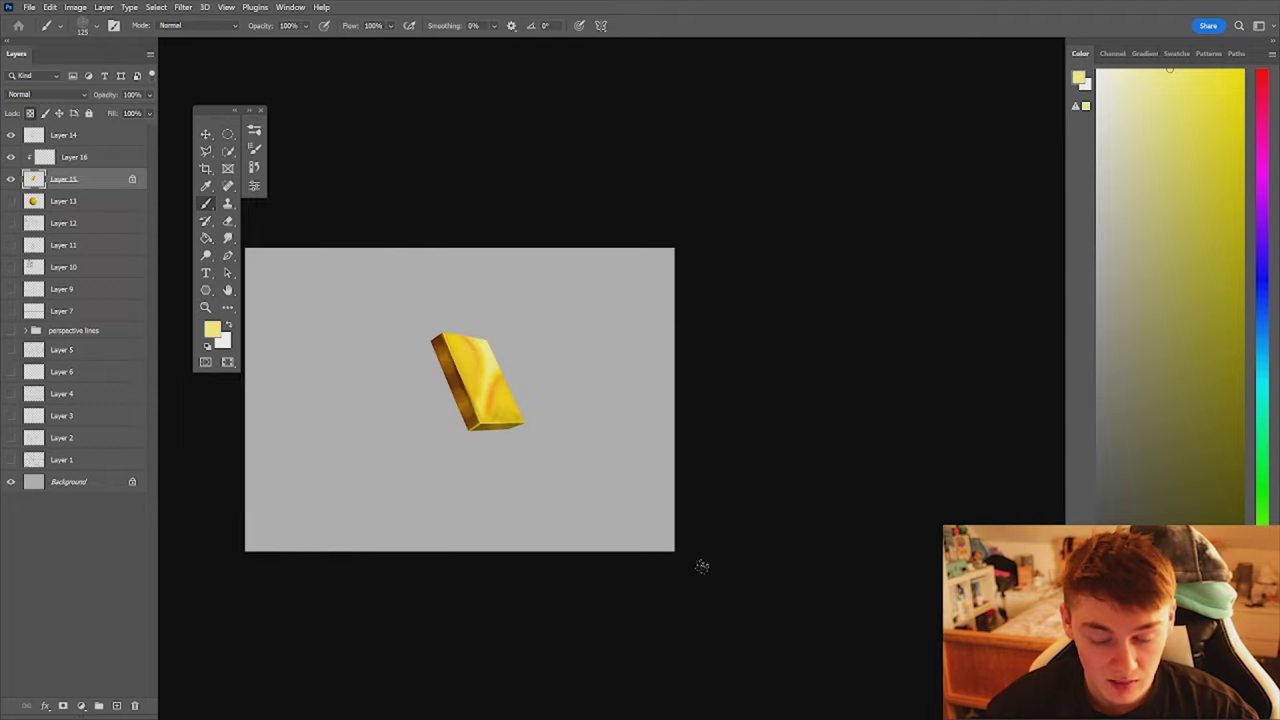
key(ctrl+h)
drag(702, 566, 570, 567)
drag(630, 368, 638, 368)
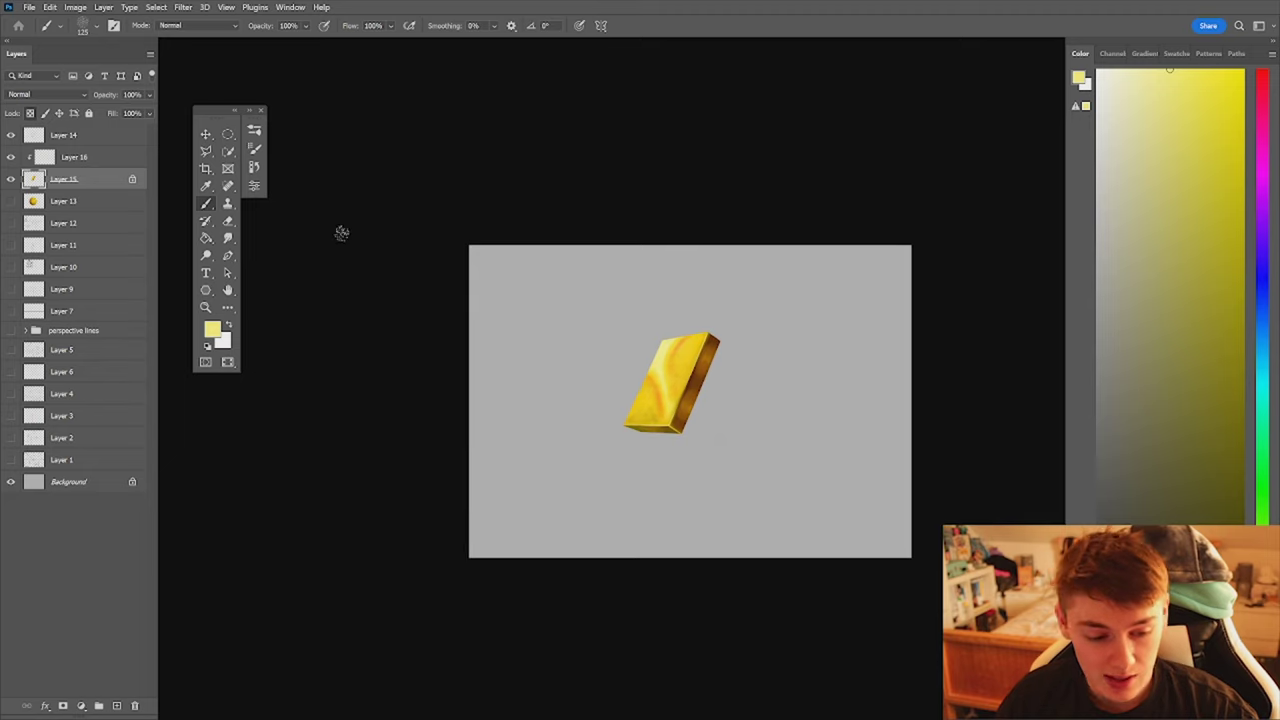
- Reduce the clipped Screen texture layer's opacity to 62% and judge the bar from a distance
click(89, 156)
drag(110, 97, 95, 97)
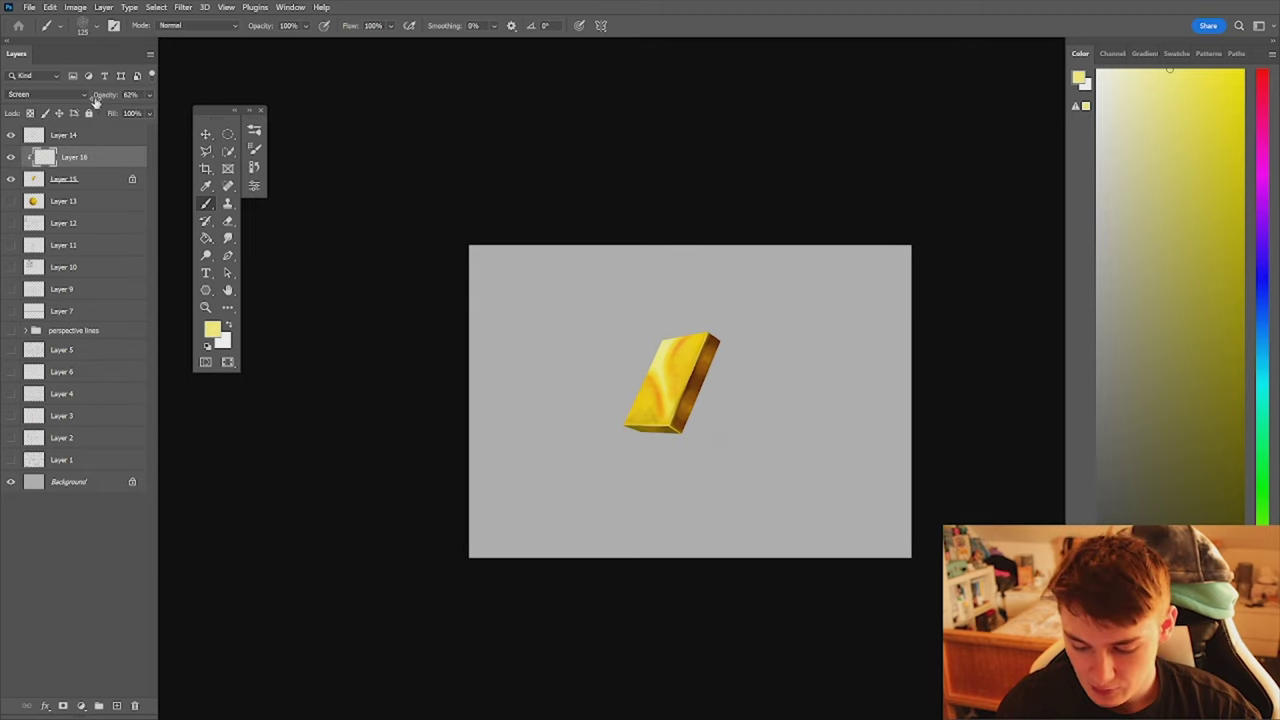
drag(676, 352, 714, 351)
drag(796, 455, 771, 463)
drag(775, 569, 727, 542)
drag(767, 523, 733, 526)
drag(757, 575, 717, 521)
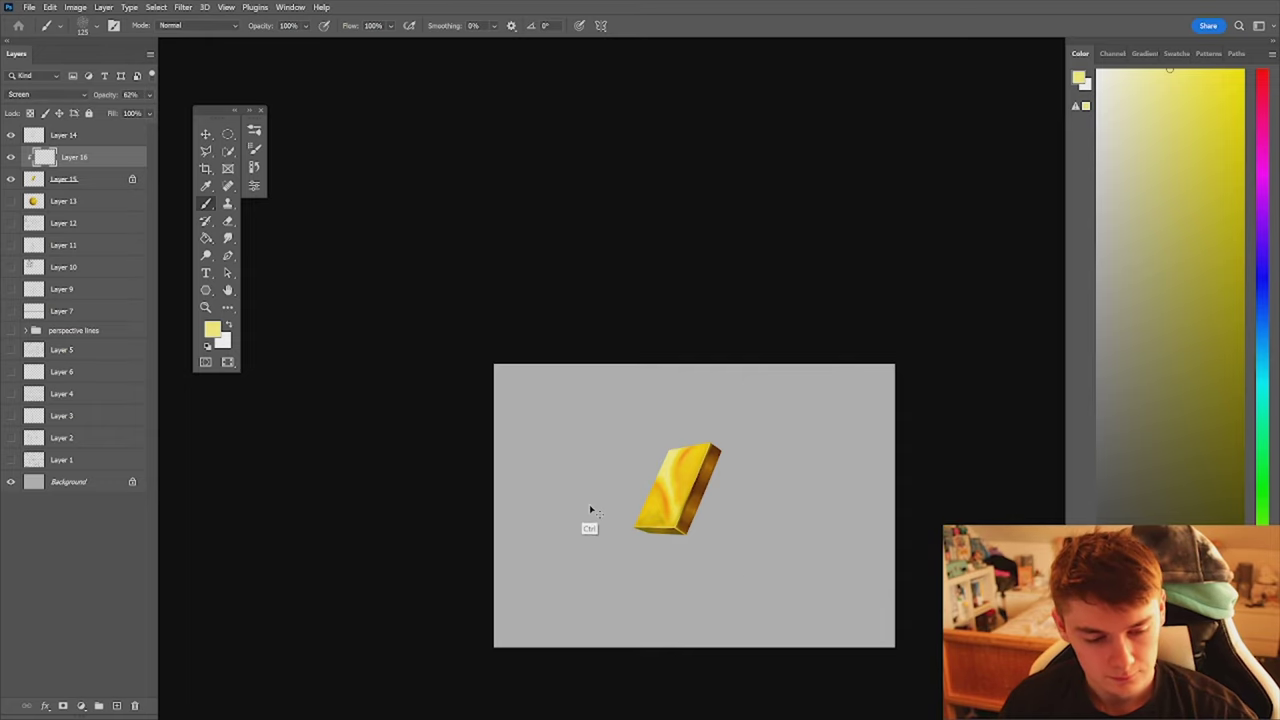
- Remove the clipped texture layer and hide the painted bar on Layer 15
key(Delete)
scroll(616, 521, down, 2)
scroll(616, 521, up, 3)
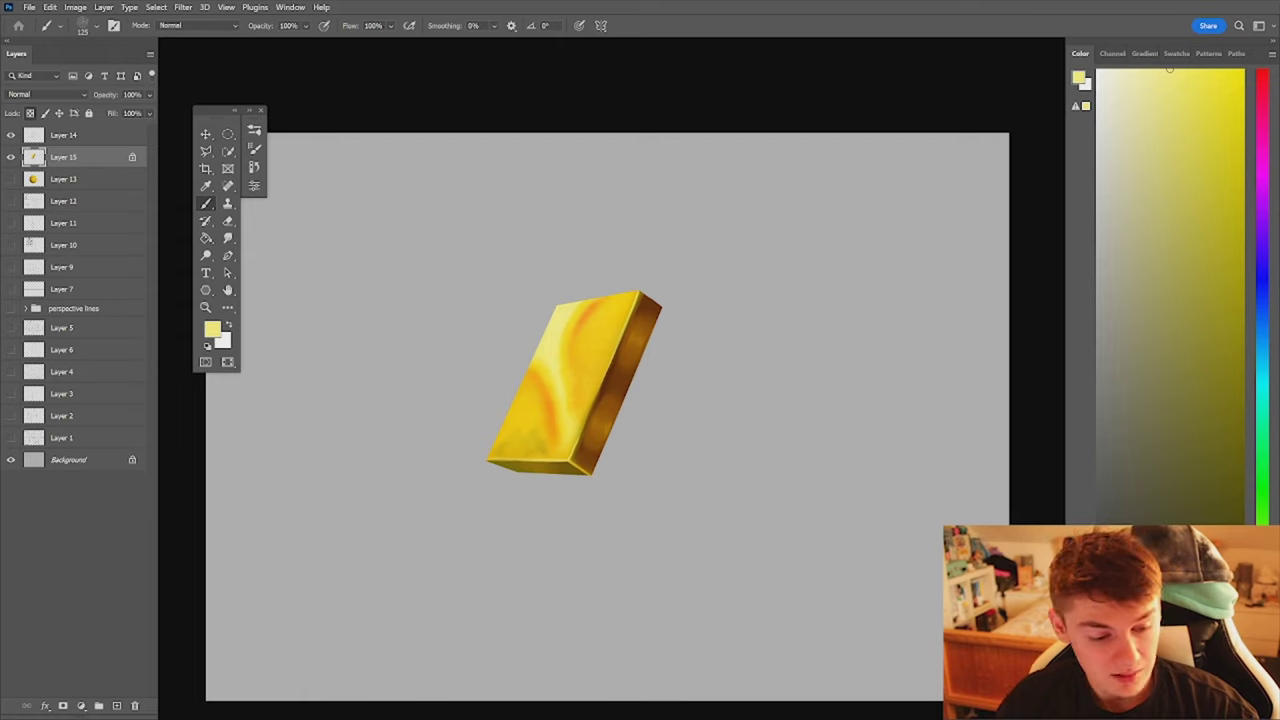
click(11, 157)
scroll(500, 330, down, 2)
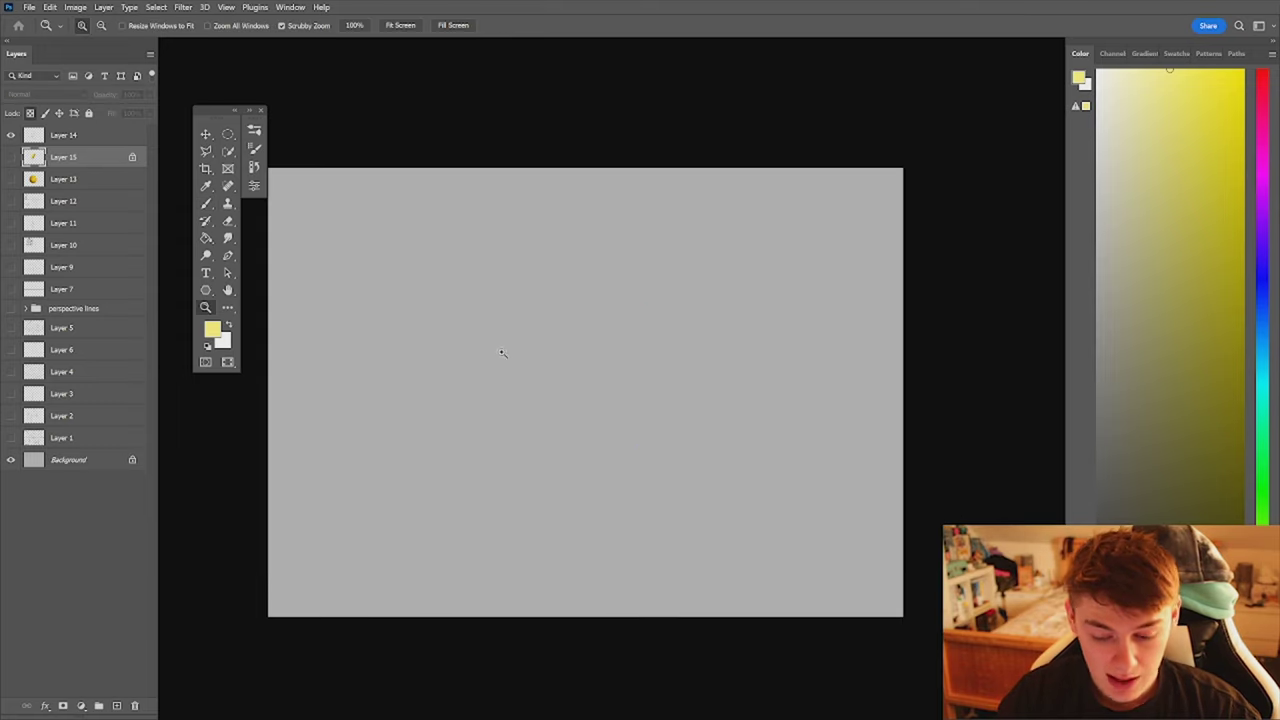